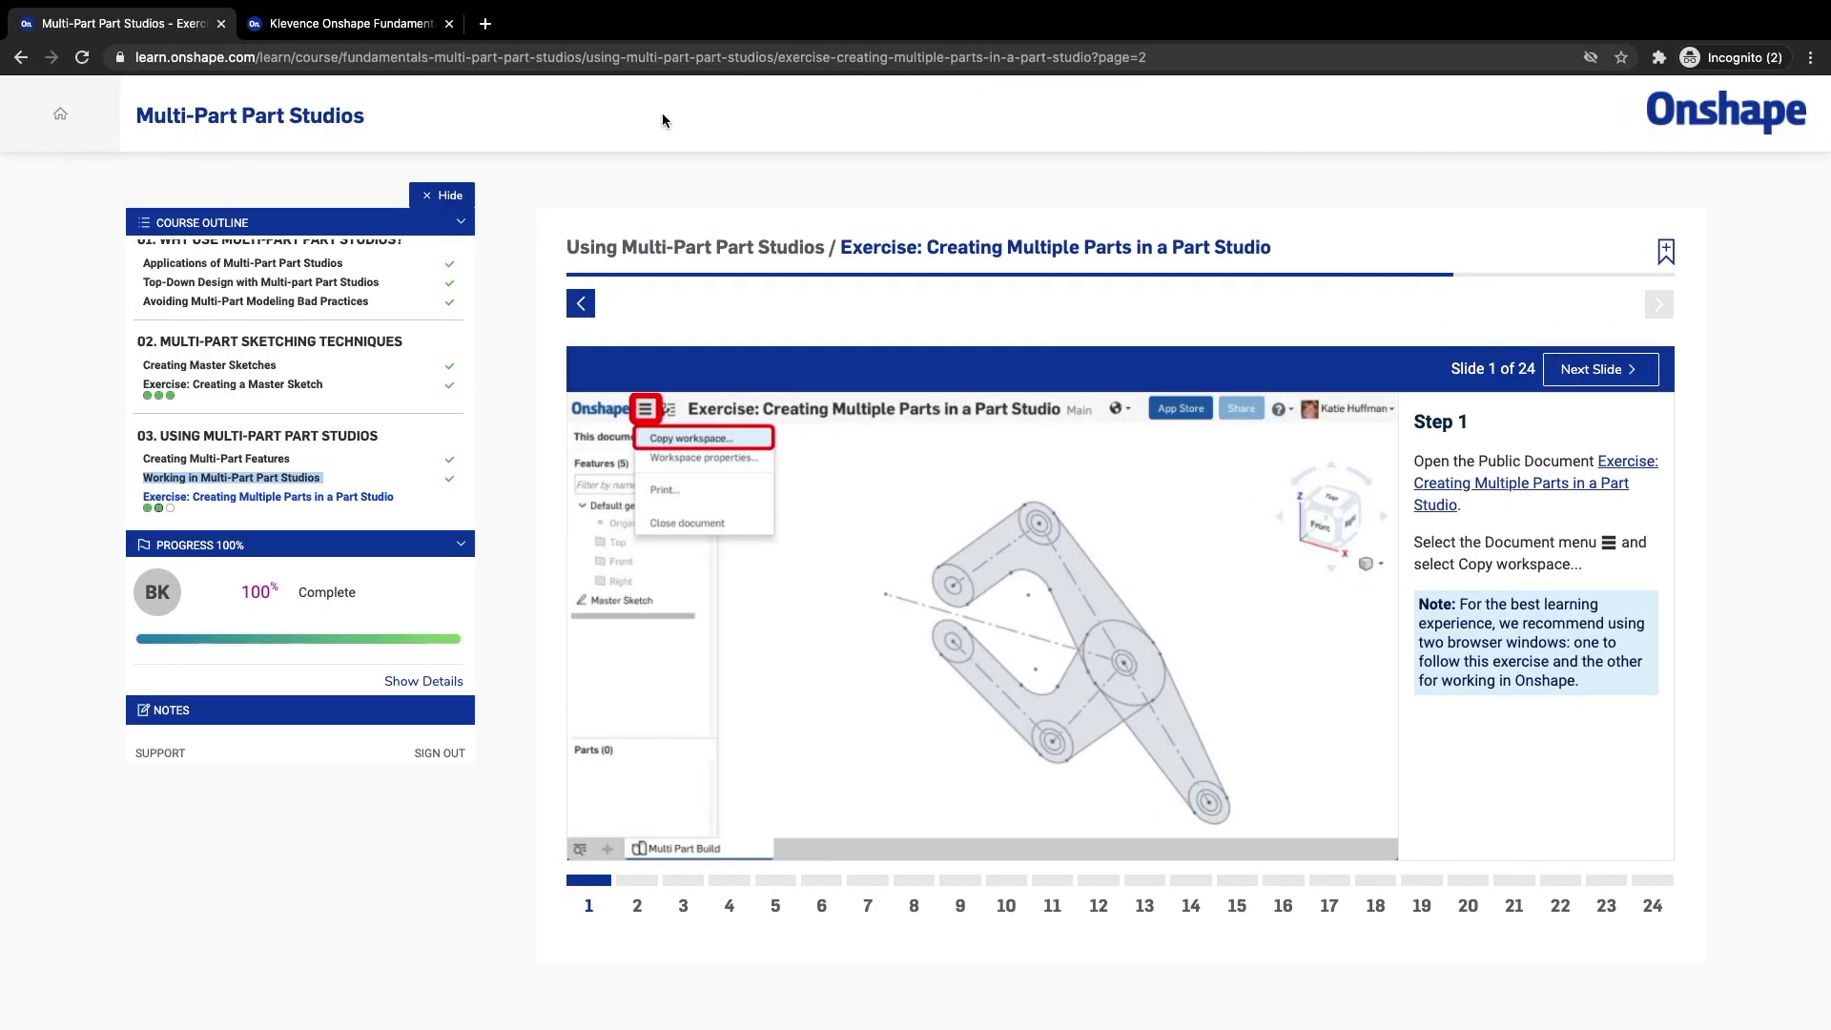
- Open the "Multiple Parts in a Part Studio" studio of the CAD exercises document and view the primary sketch from the front
click(362, 36)
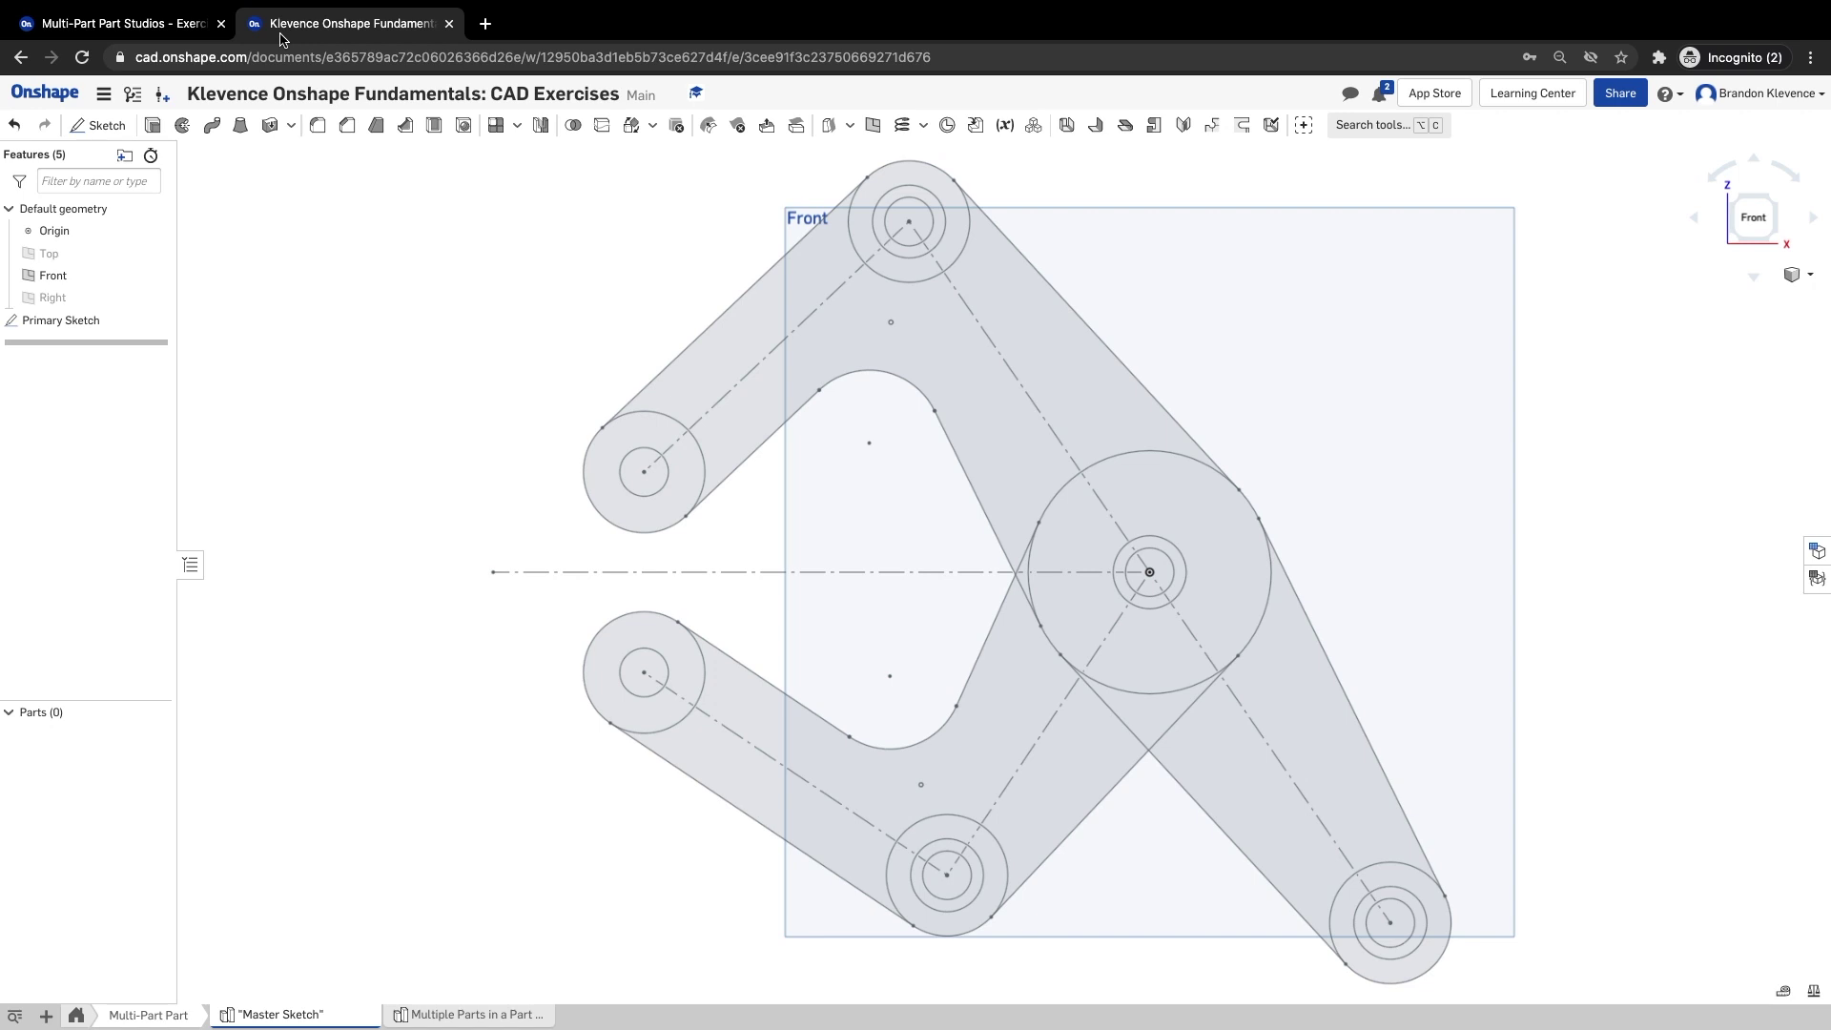
click(123, 26)
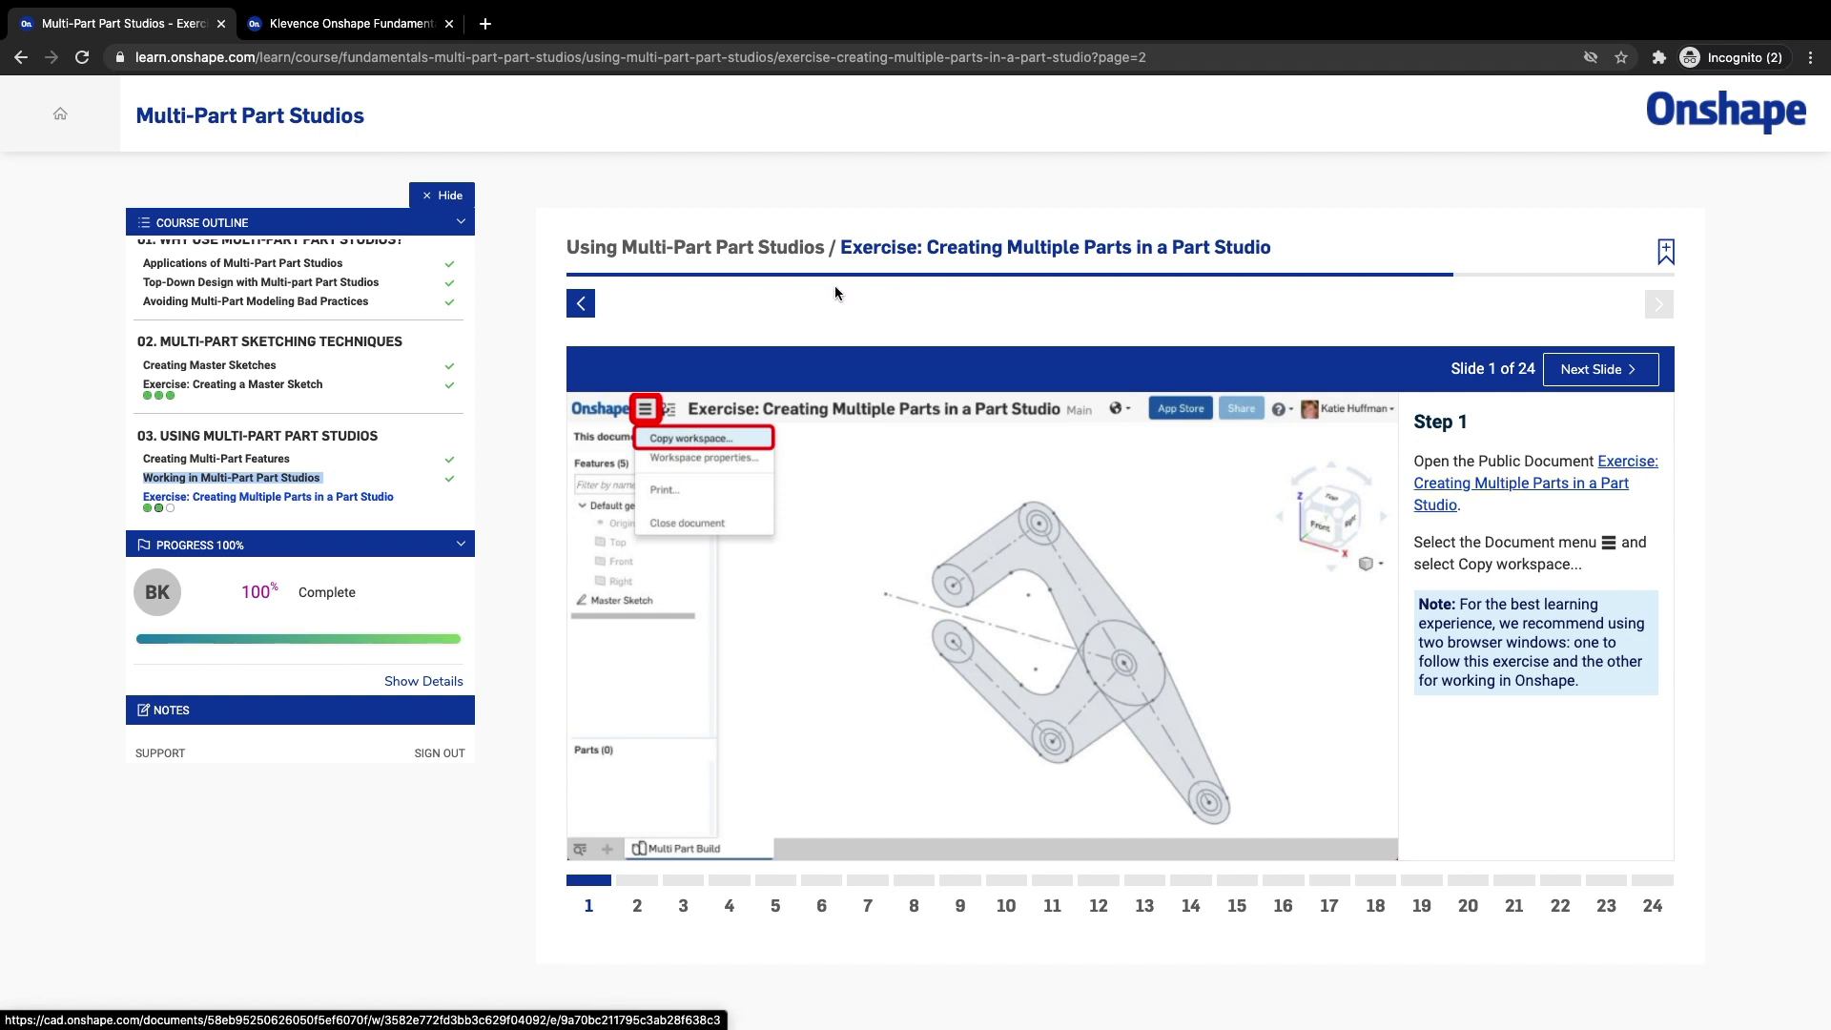
click(378, 23)
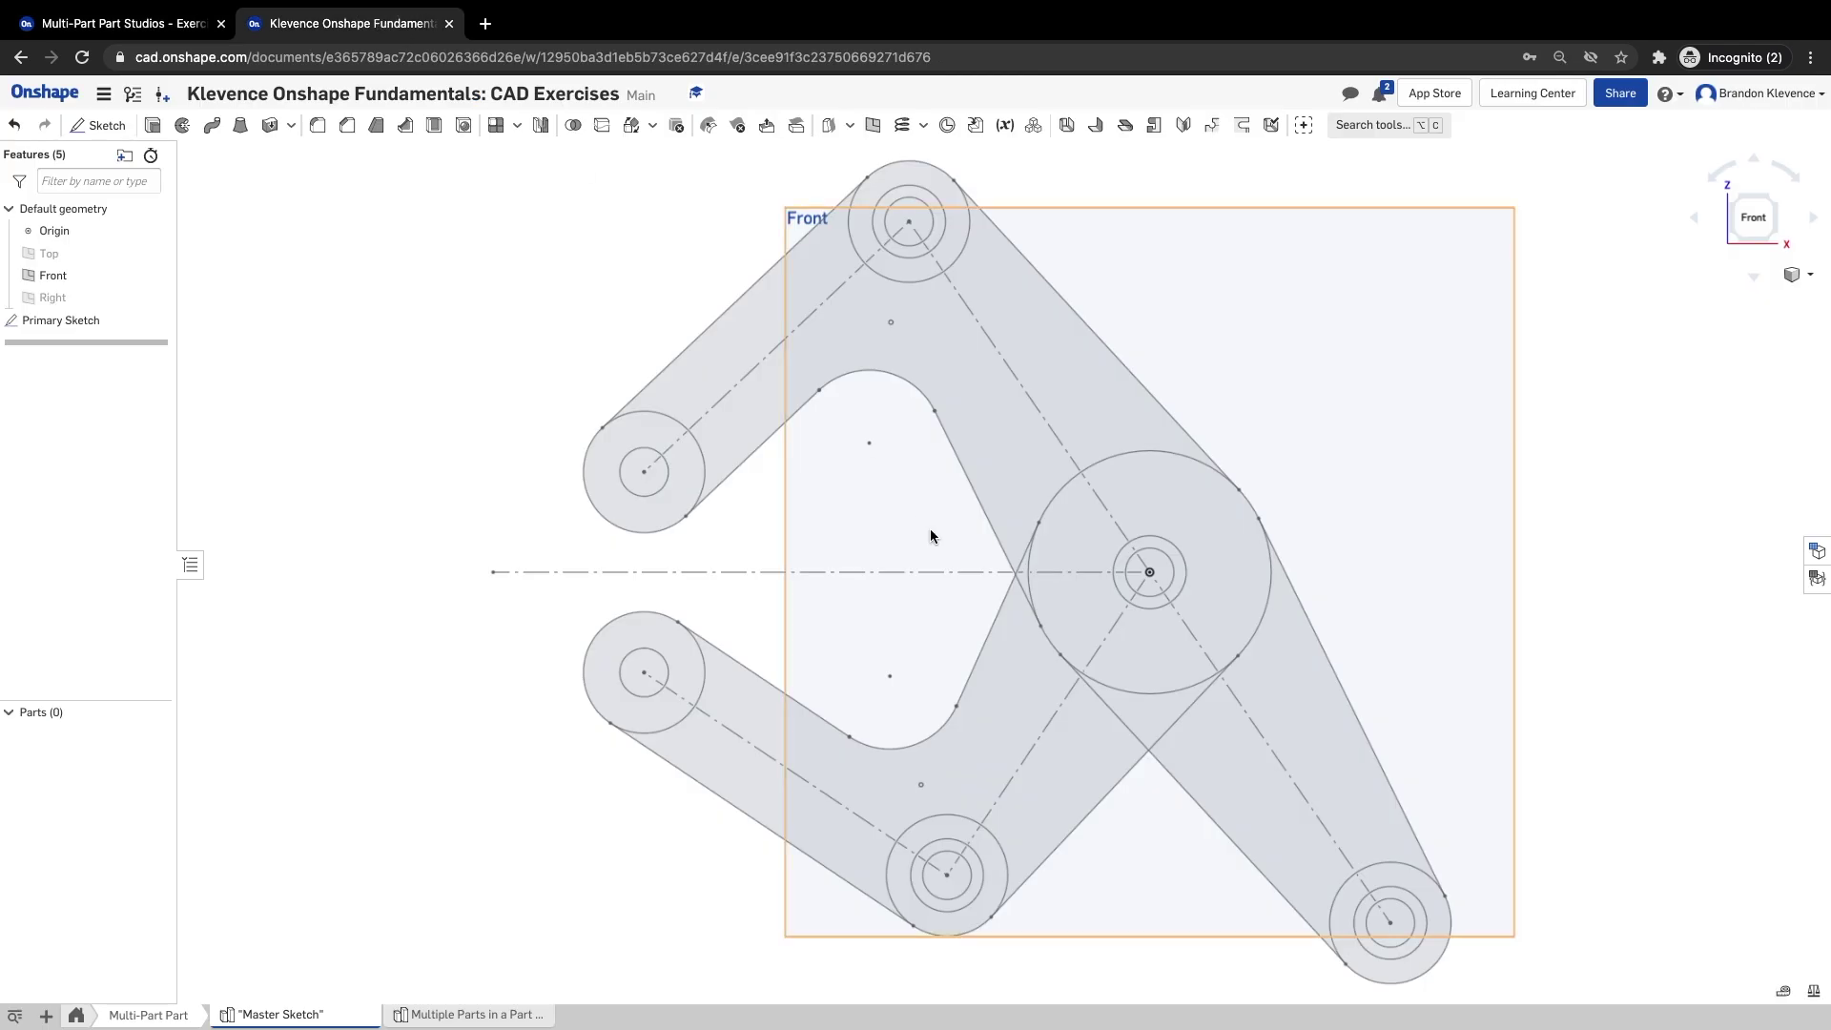
right_click(349, 1015)
click(302, 936)
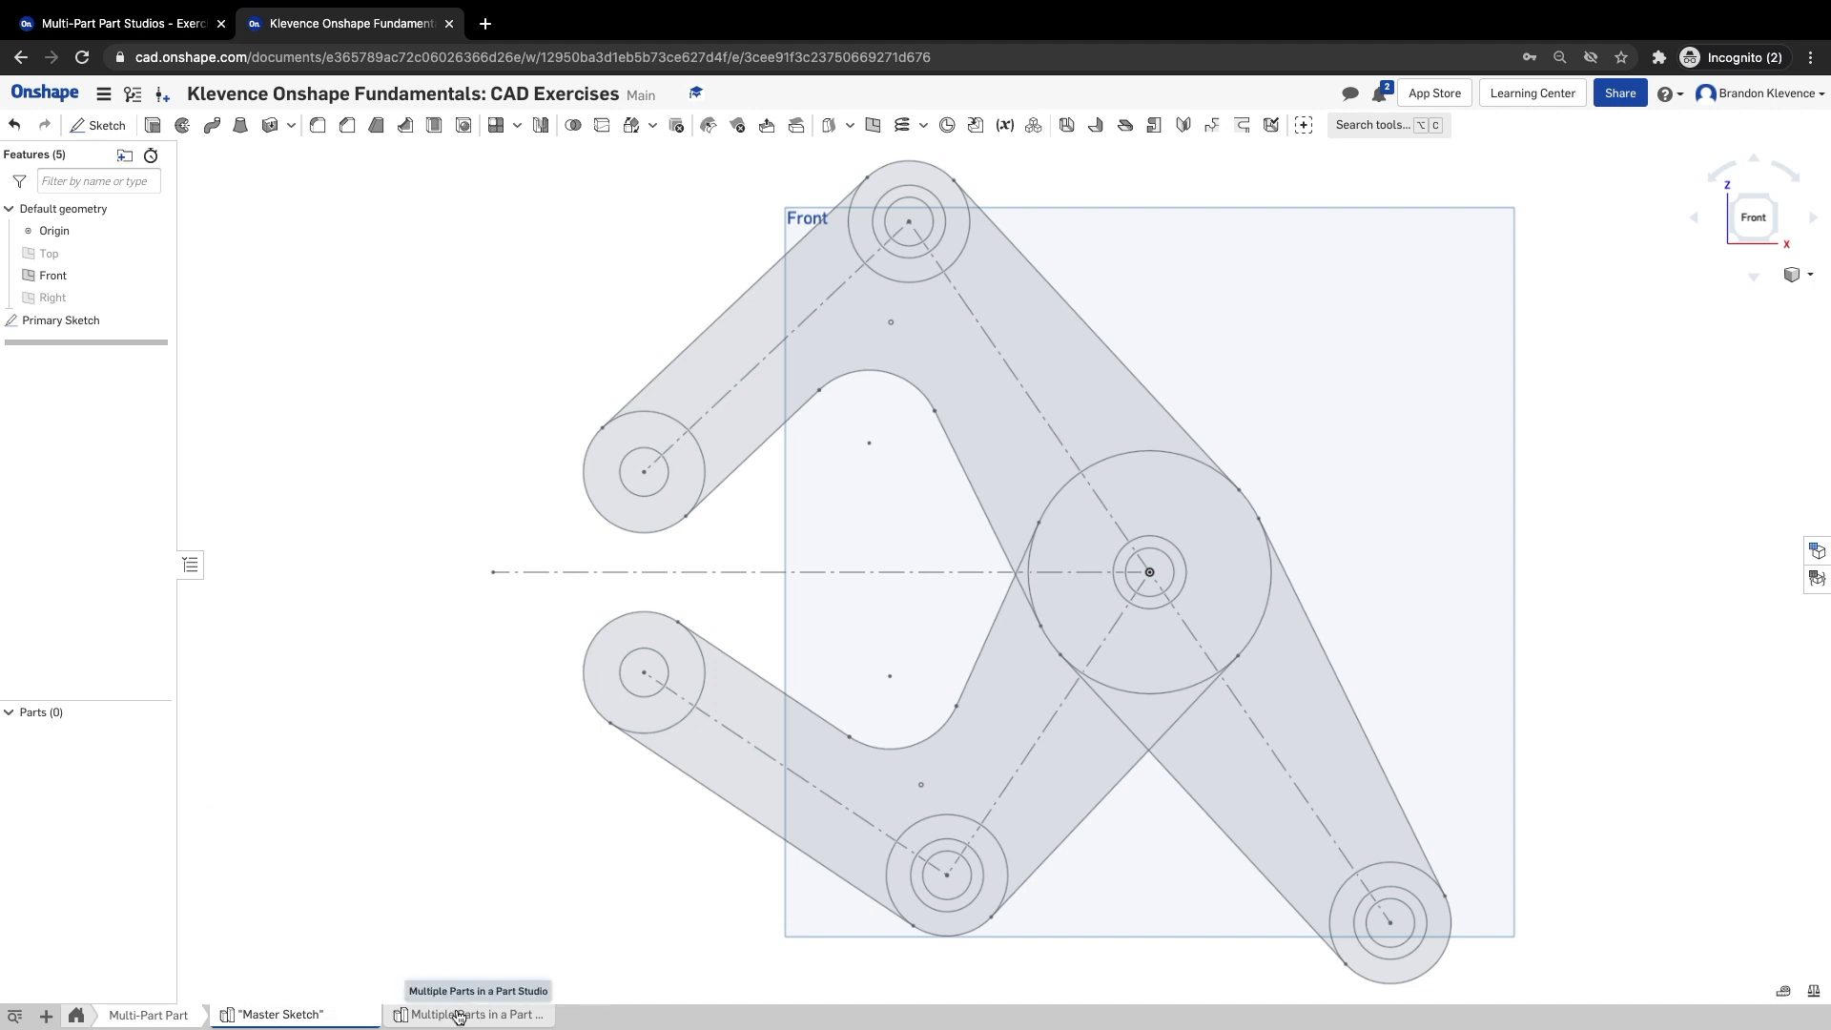
click(459, 1015)
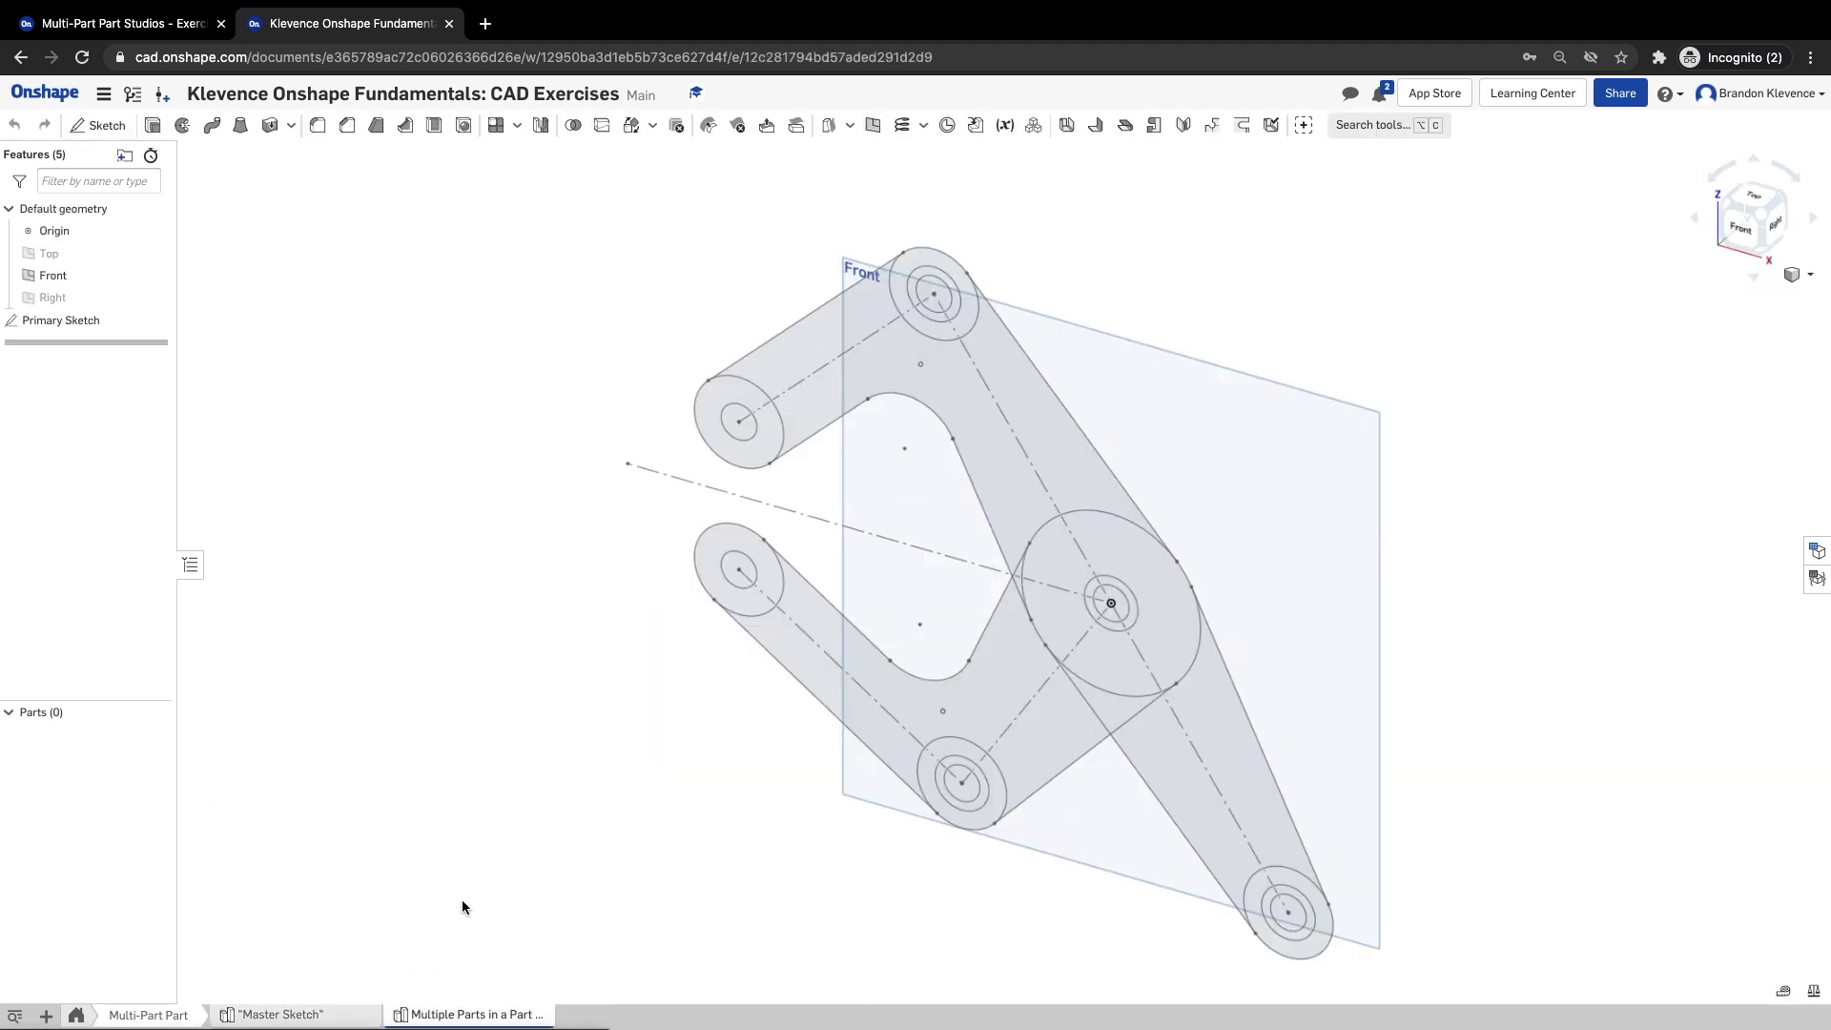
click(1741, 229)
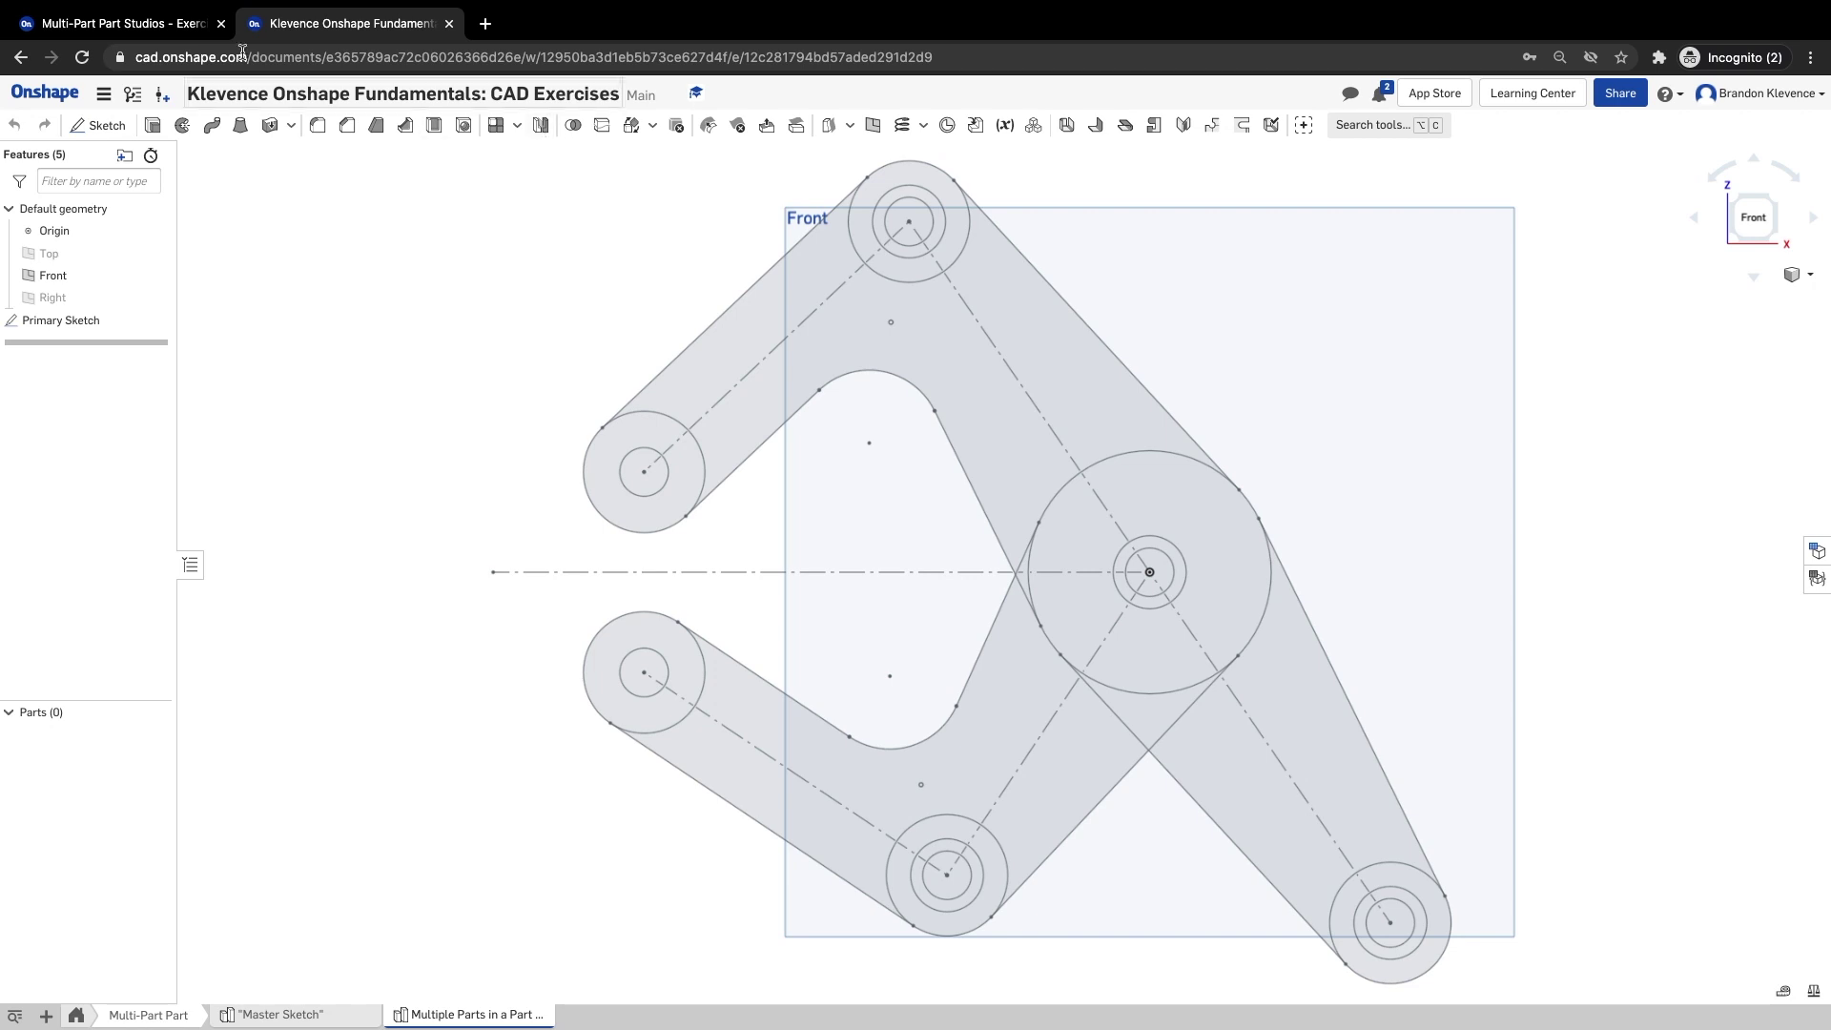
- Read Step 2 of the multi-part exercise in the Onshape course, and return to the part studio
click(195, 29)
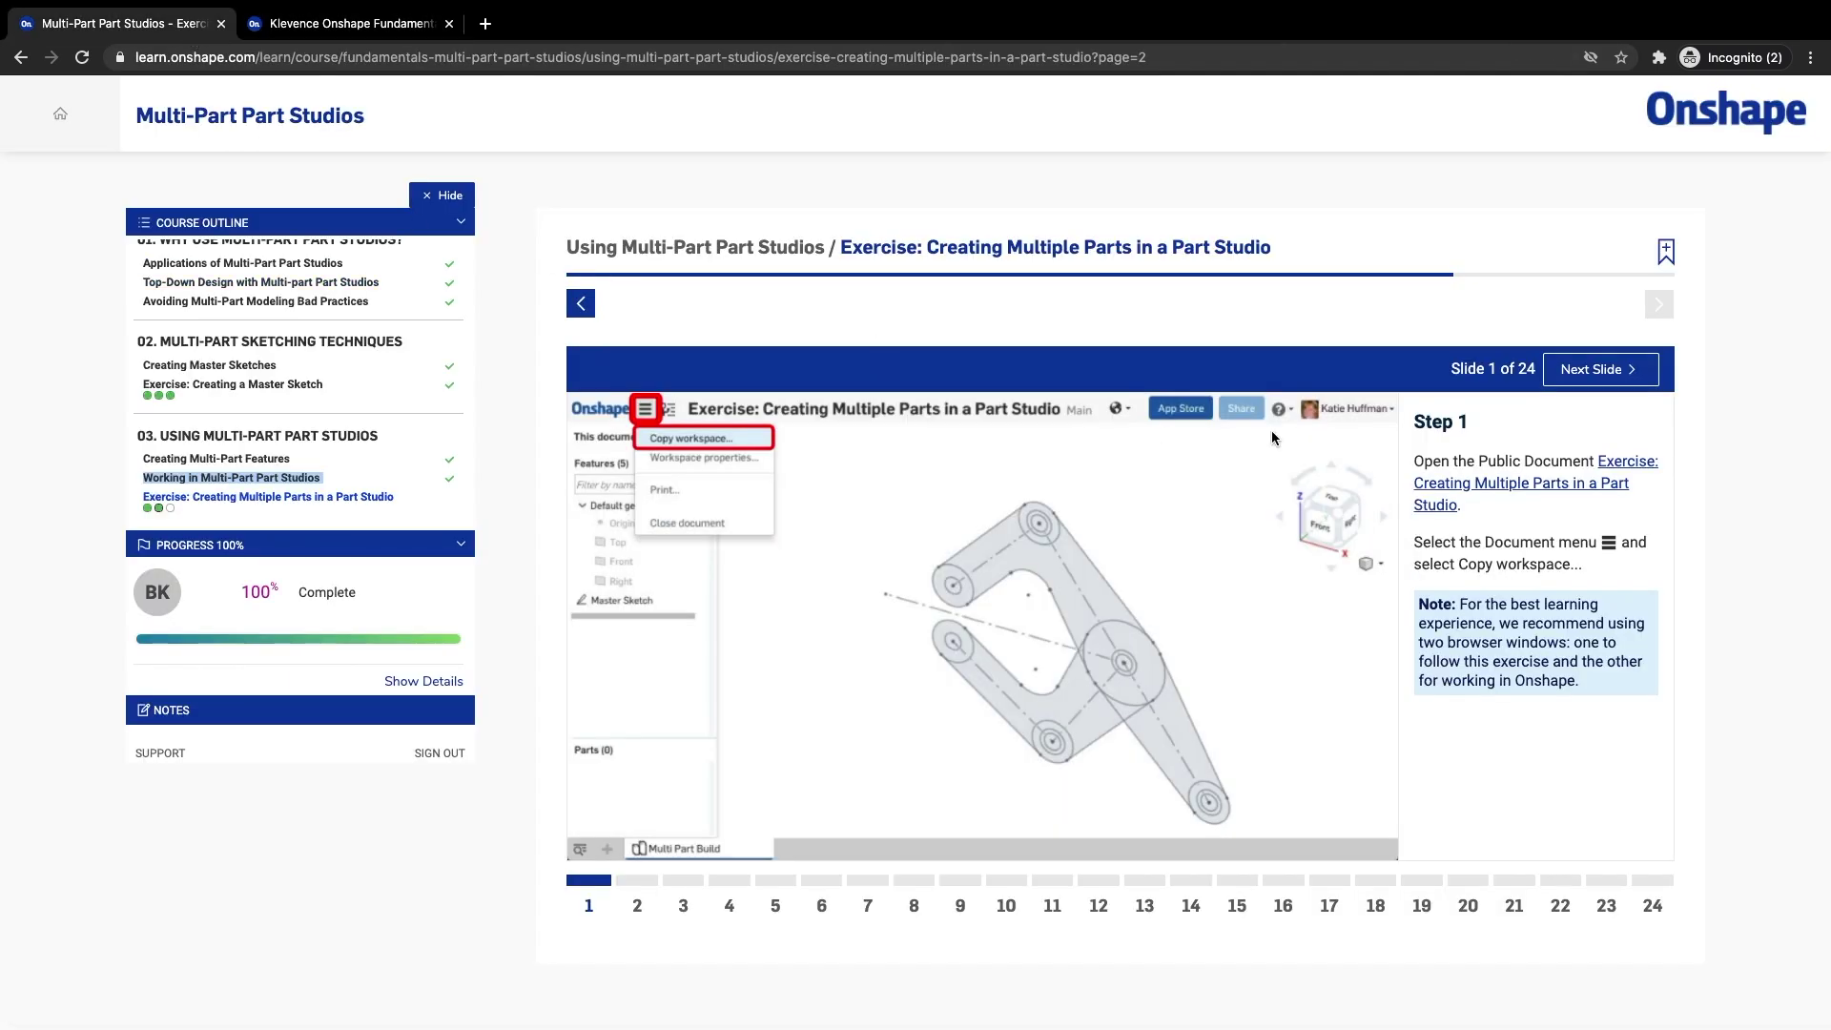
click(1599, 368)
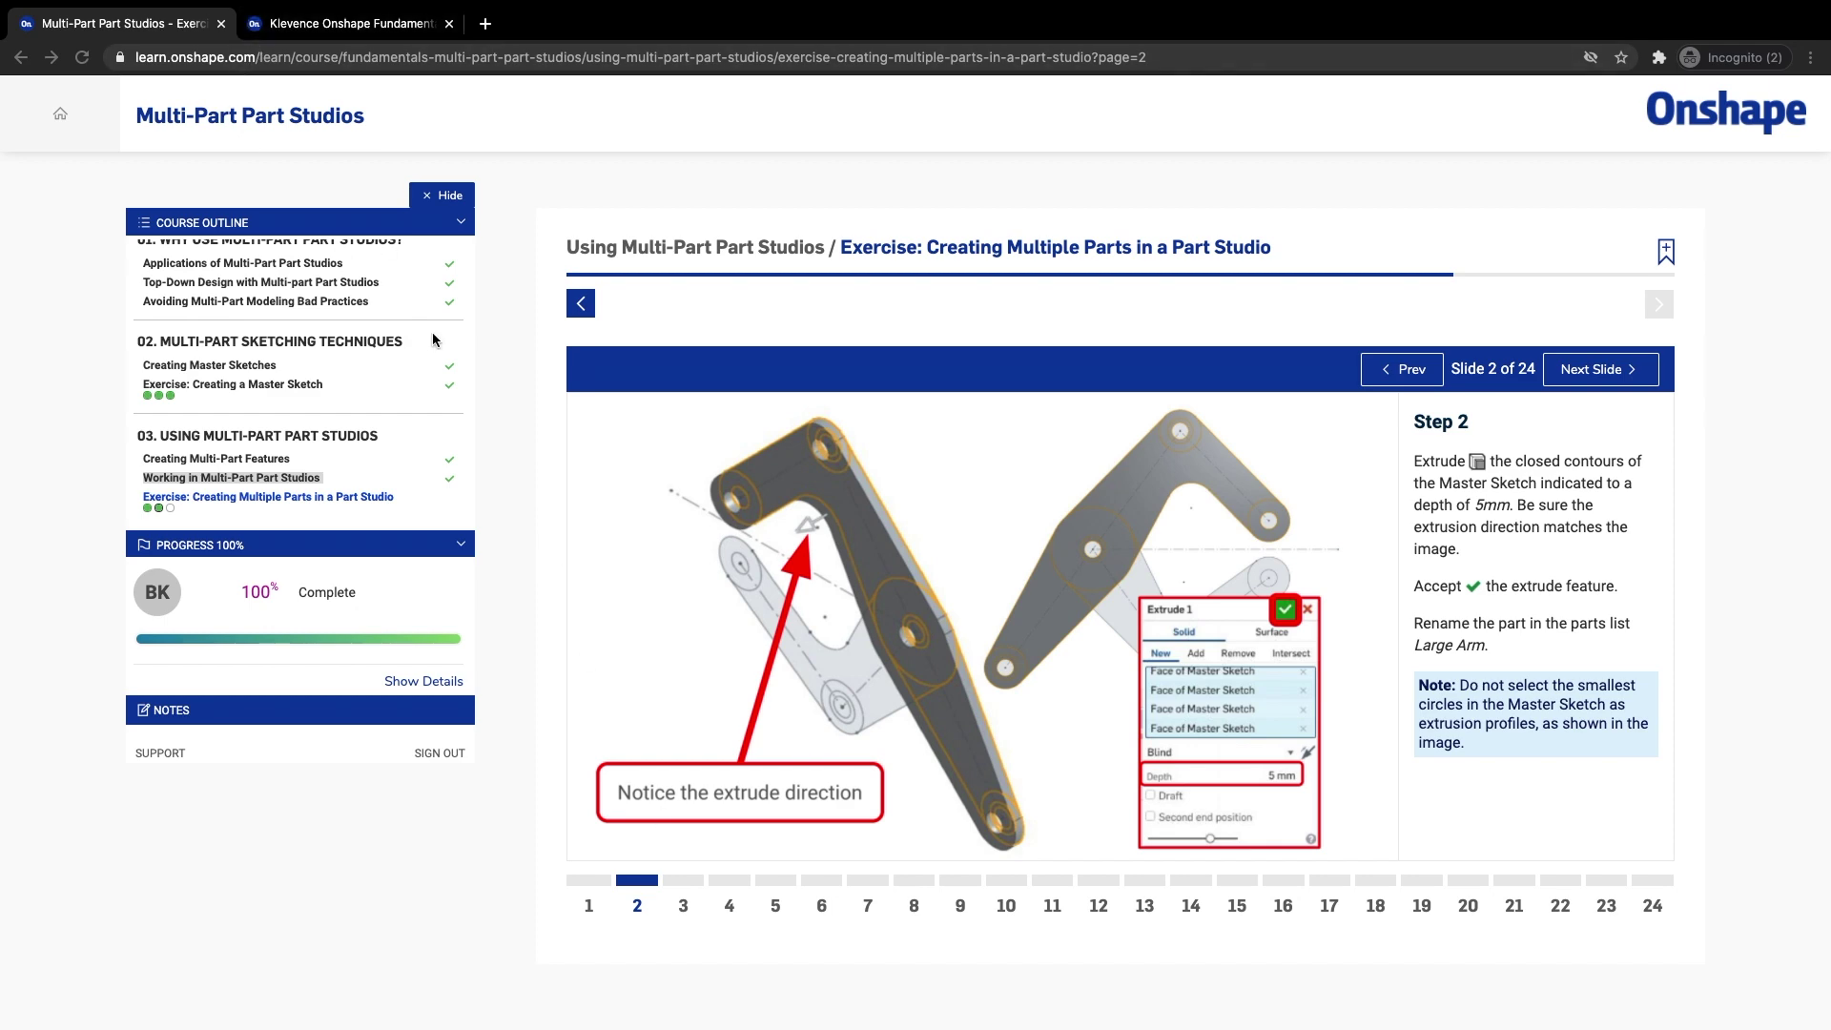
click(329, 23)
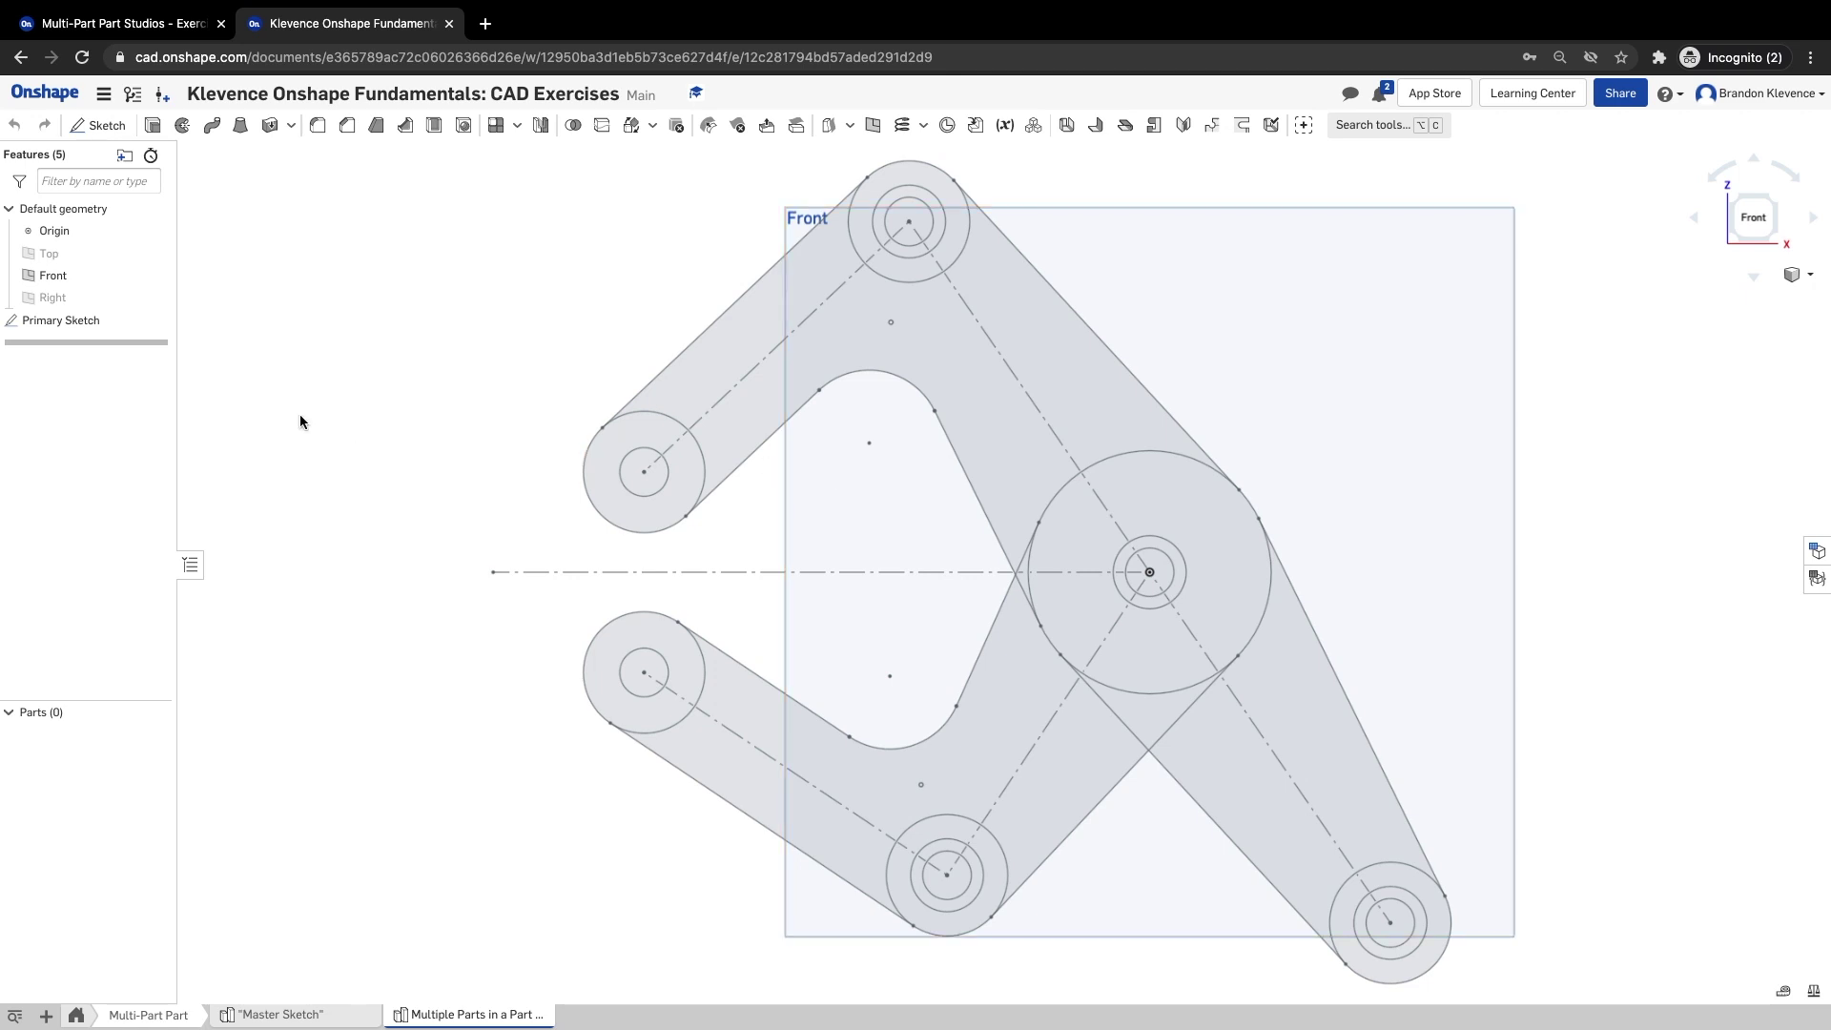
- Start a new solid extrusion with the large arm's closed contours of the primary sketch, leaving out the smallest circles
click(102, 126)
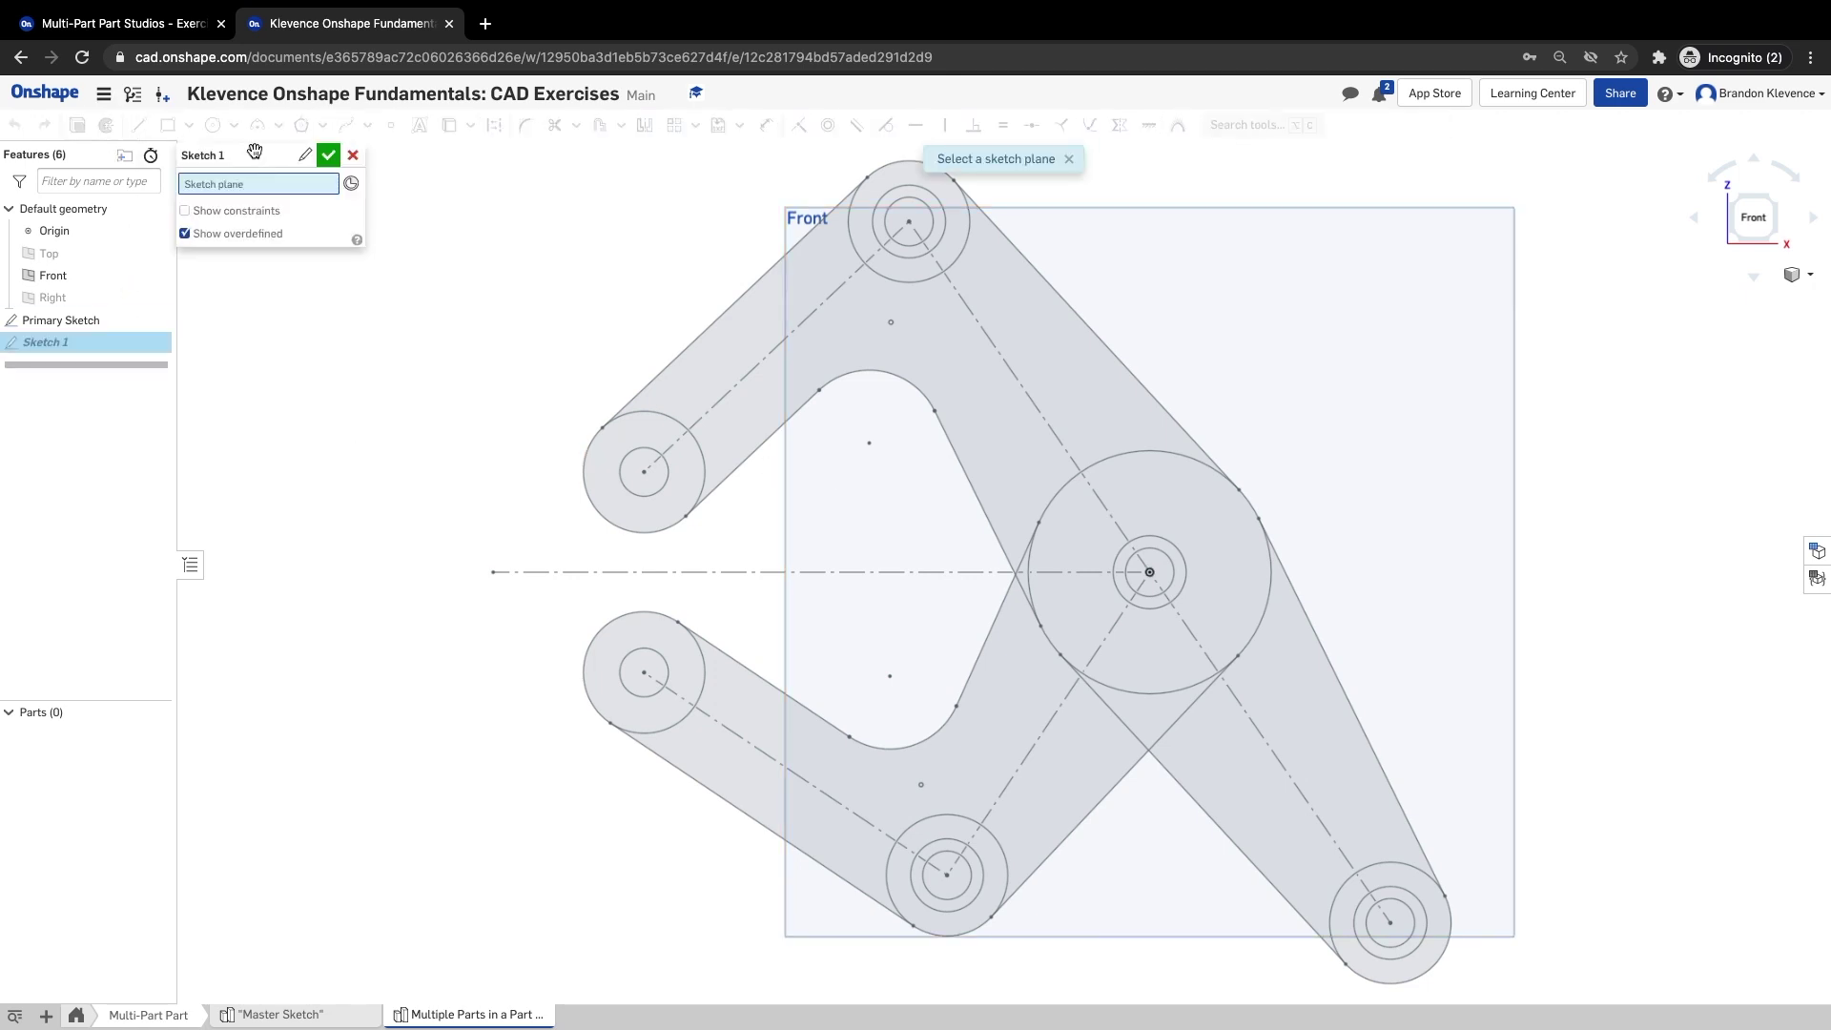
click(353, 155)
click(145, 126)
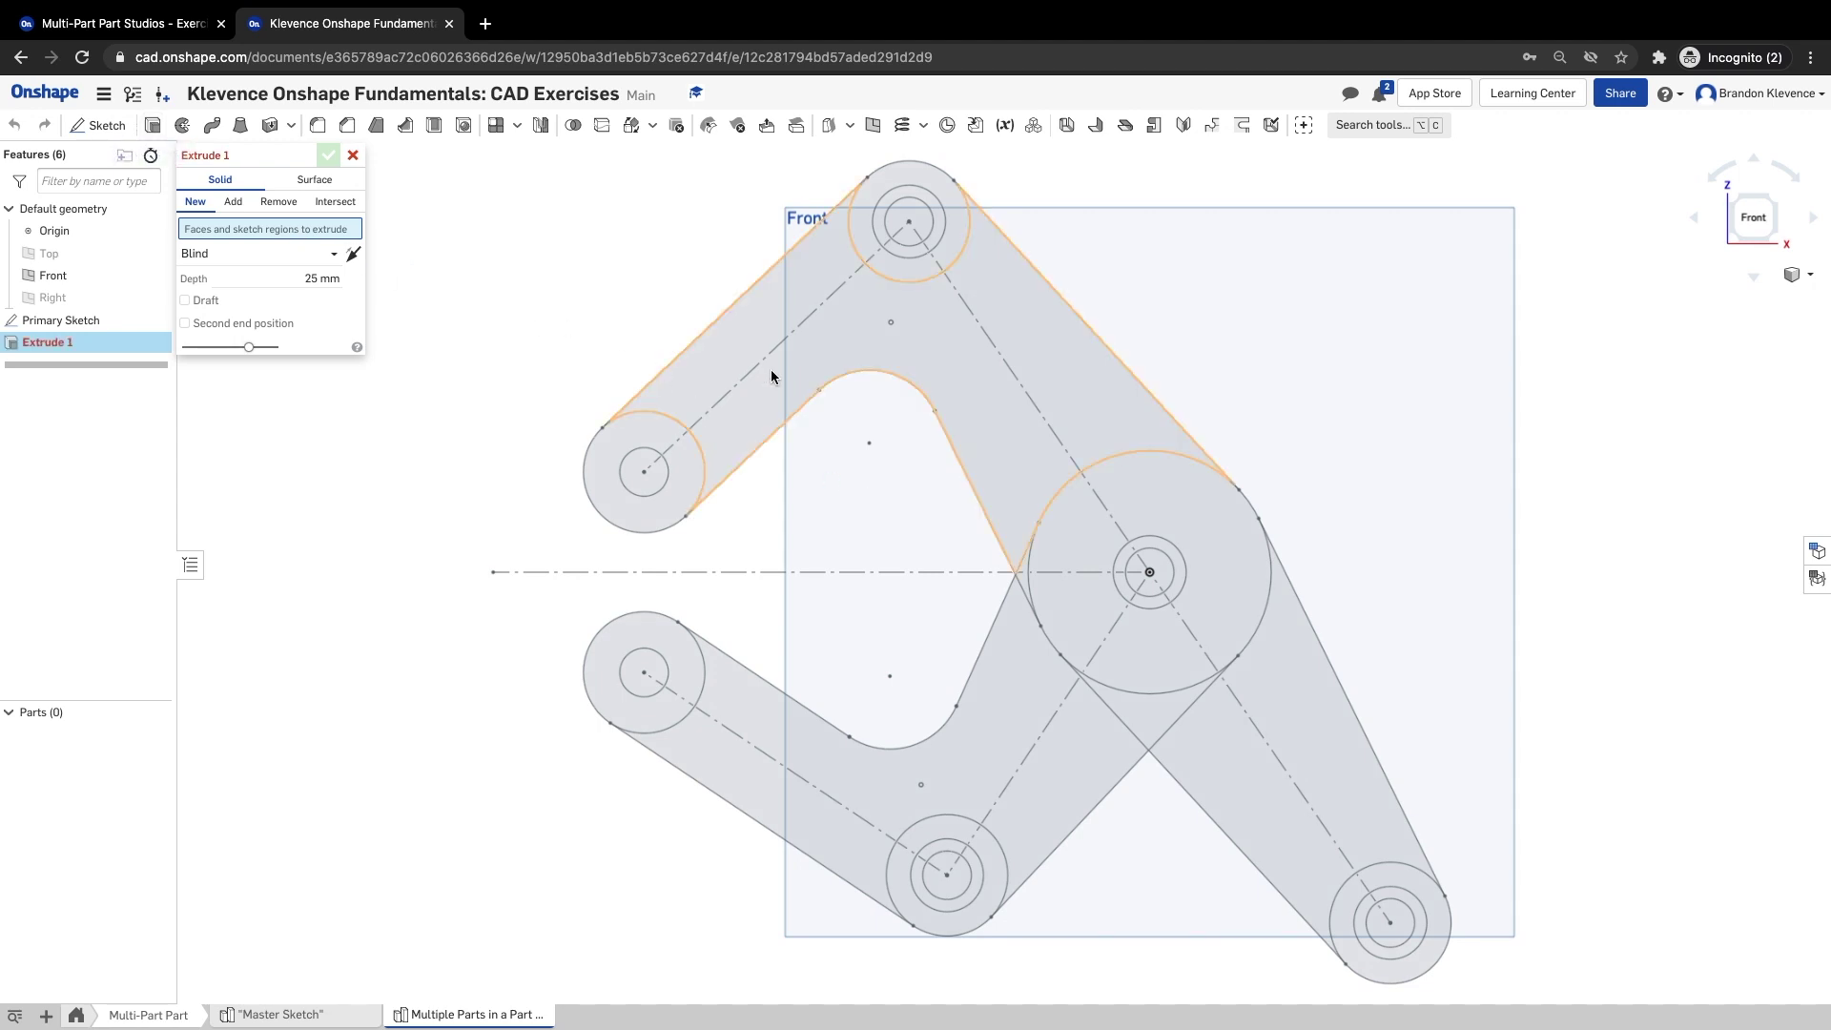
click(593, 447)
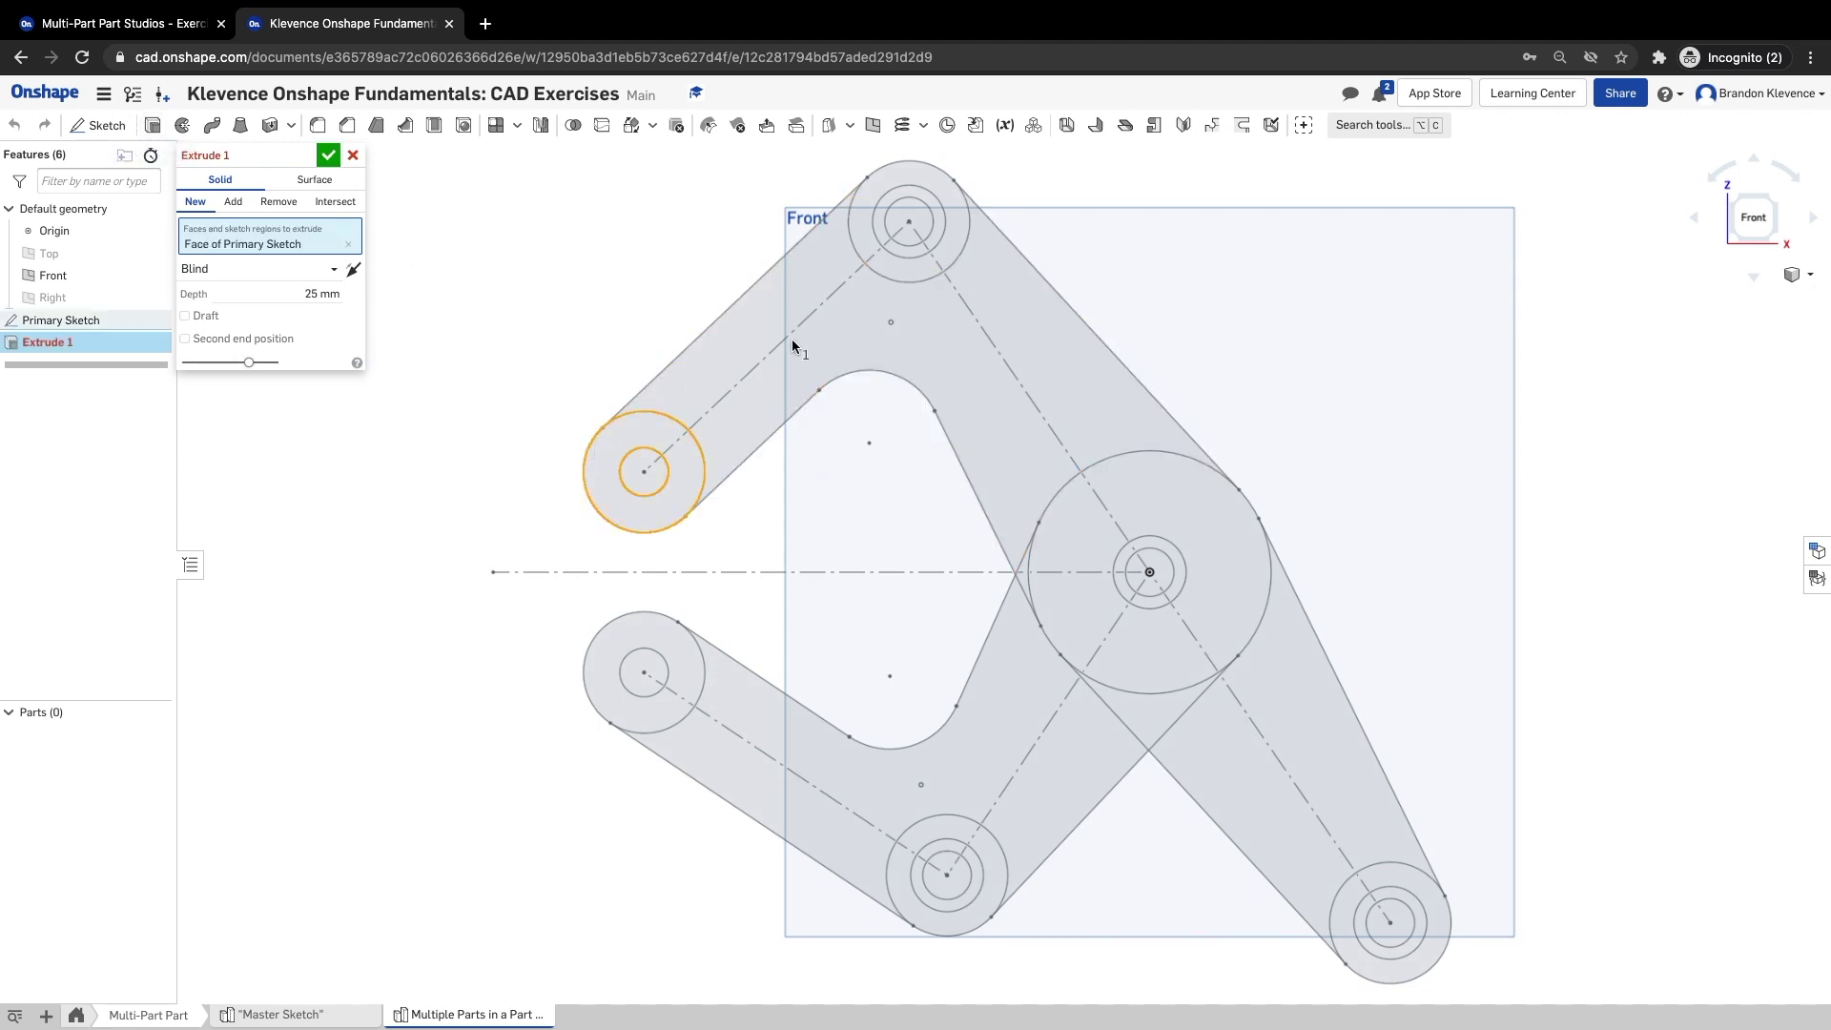
click(792, 345)
click(906, 258)
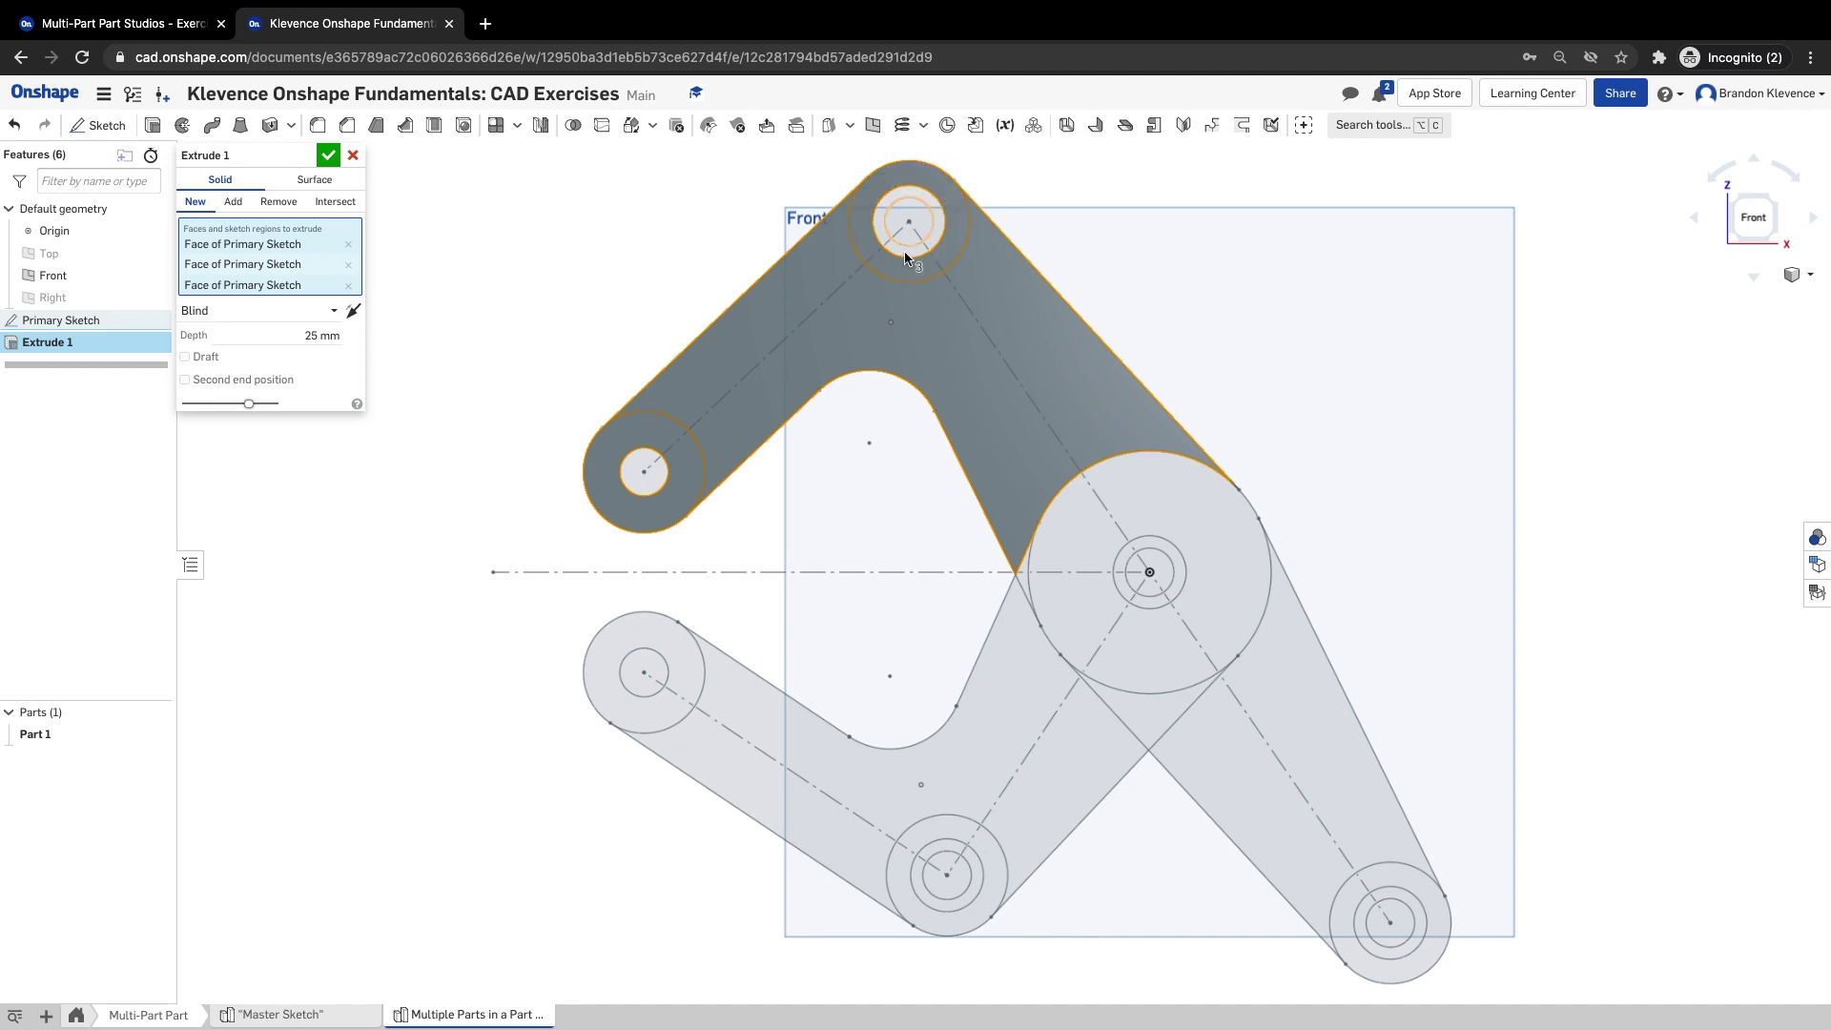
click(906, 257)
click(1127, 456)
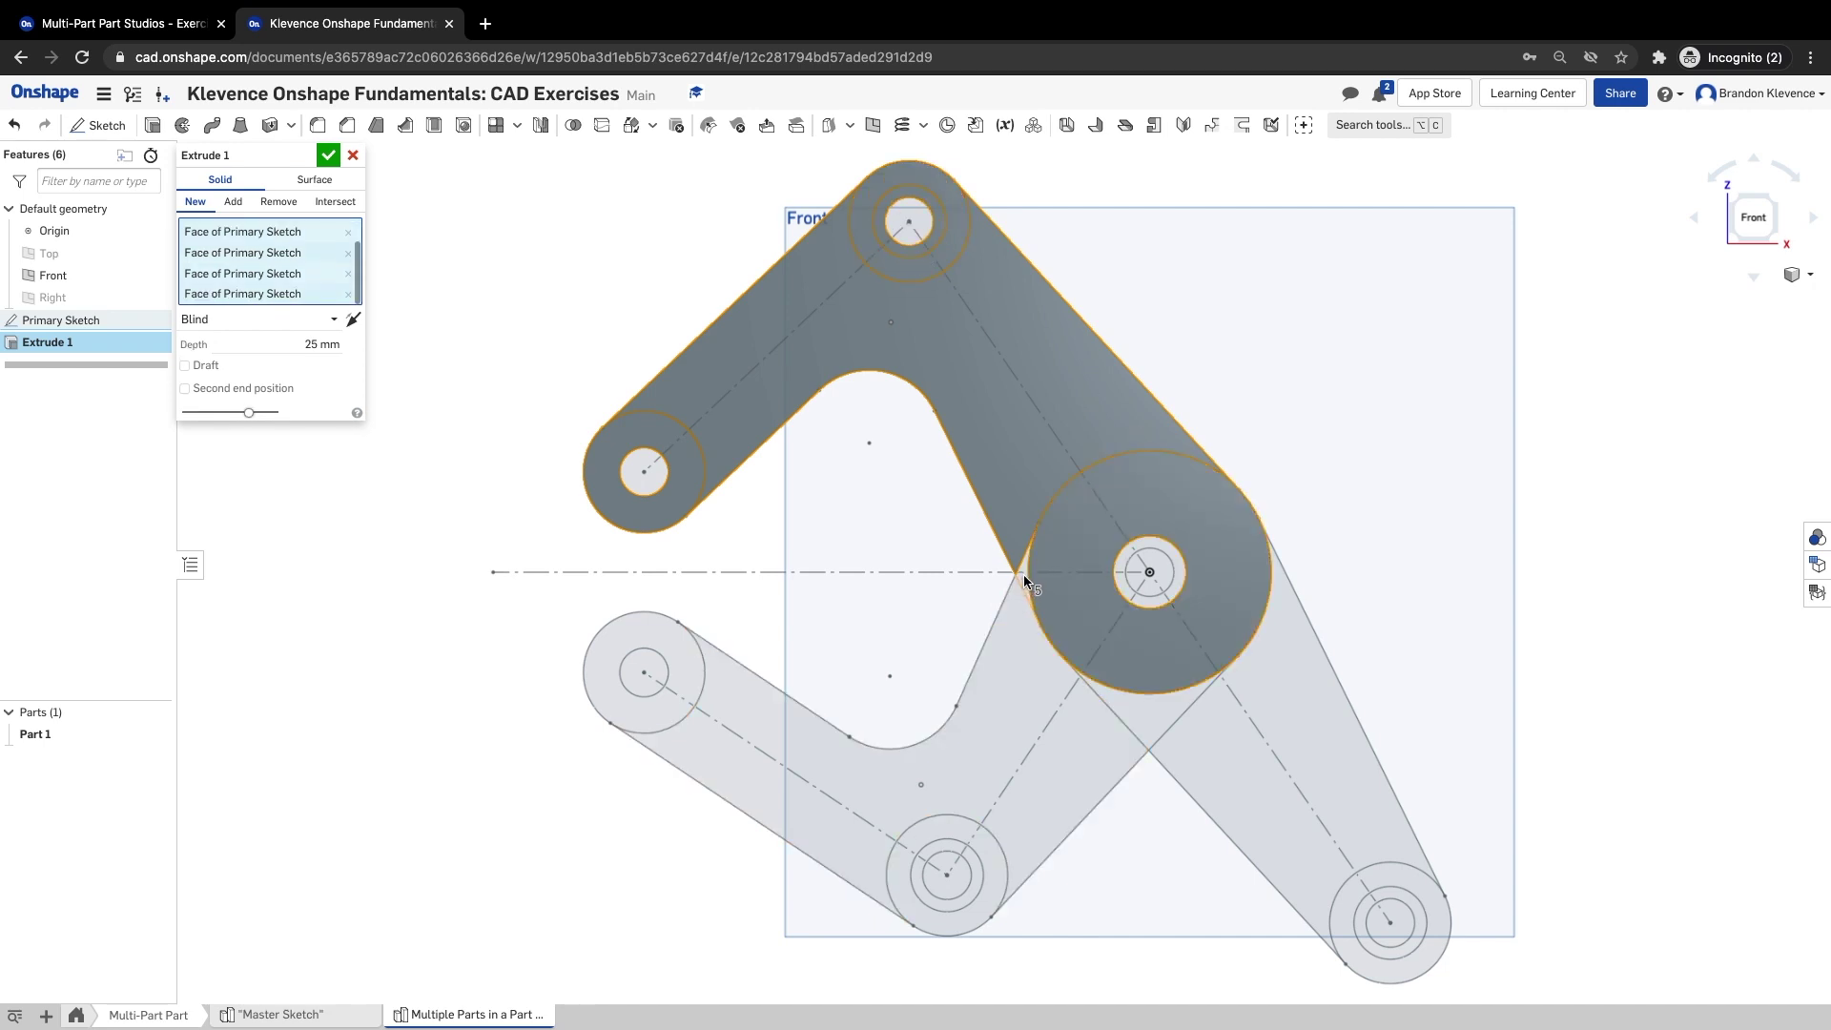
click(1023, 578)
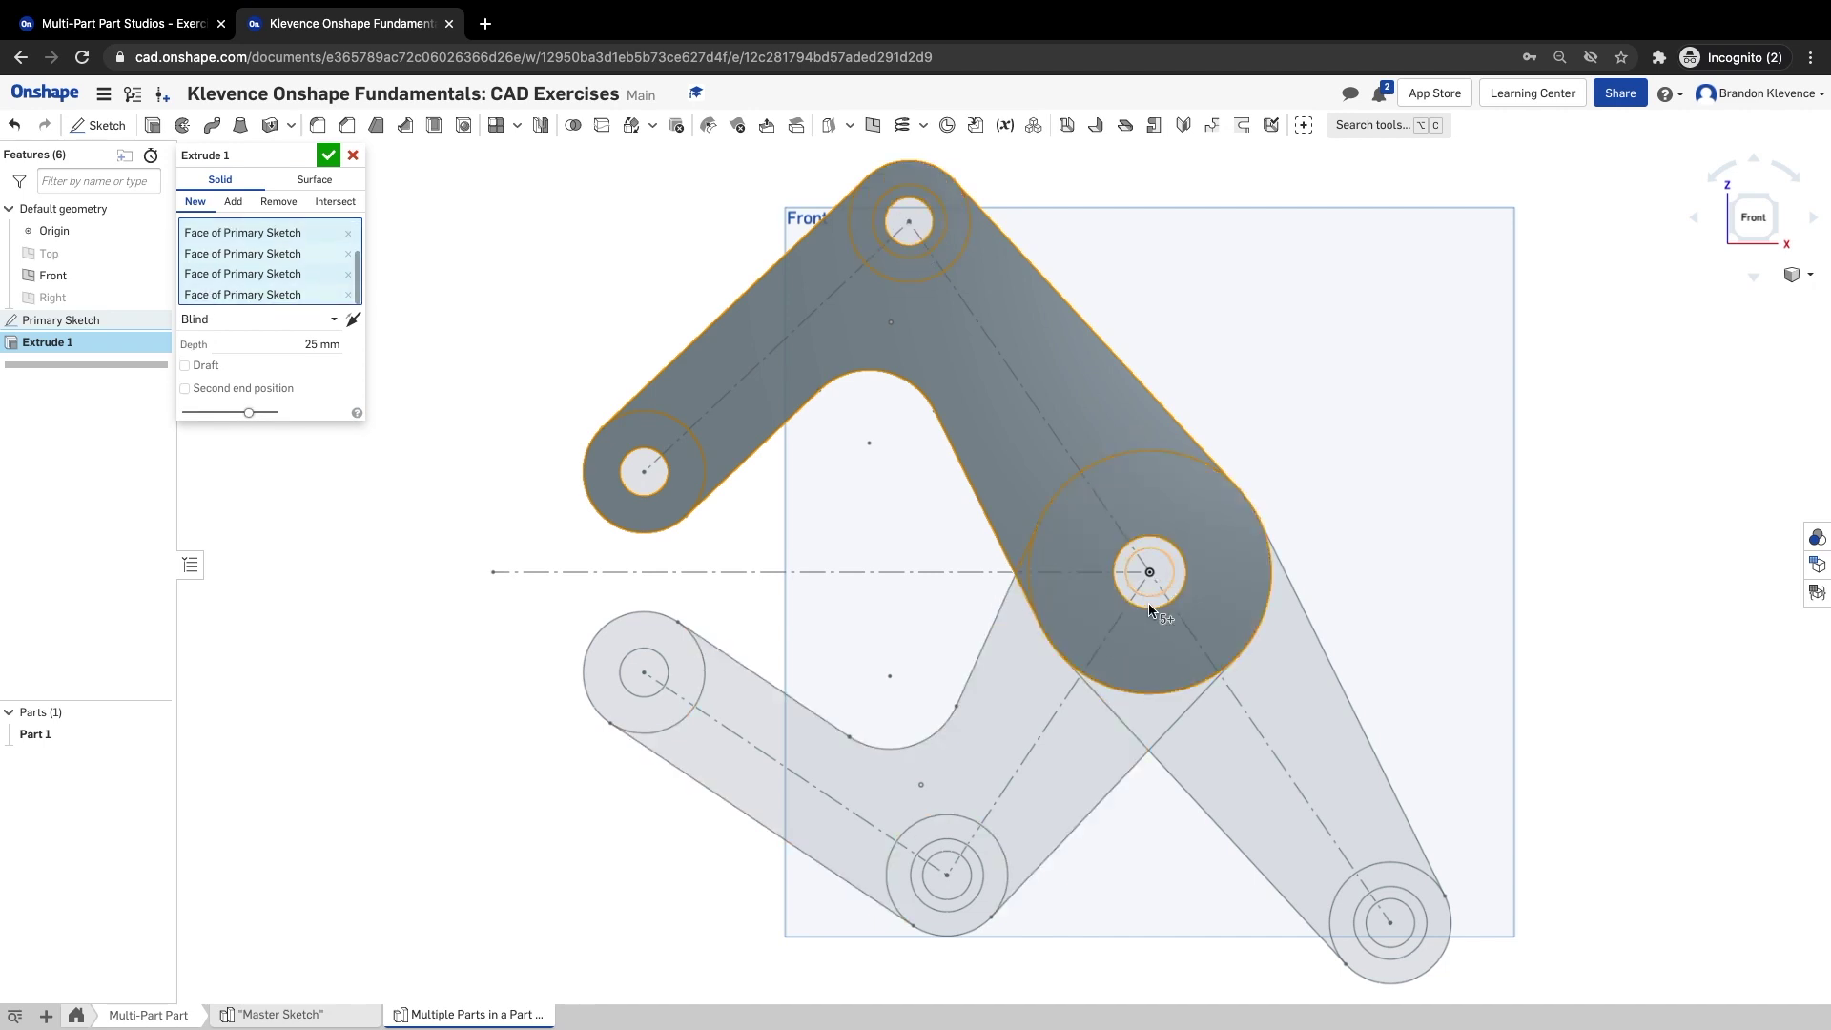
click(1149, 604)
click(1175, 715)
click(1289, 817)
click(1400, 876)
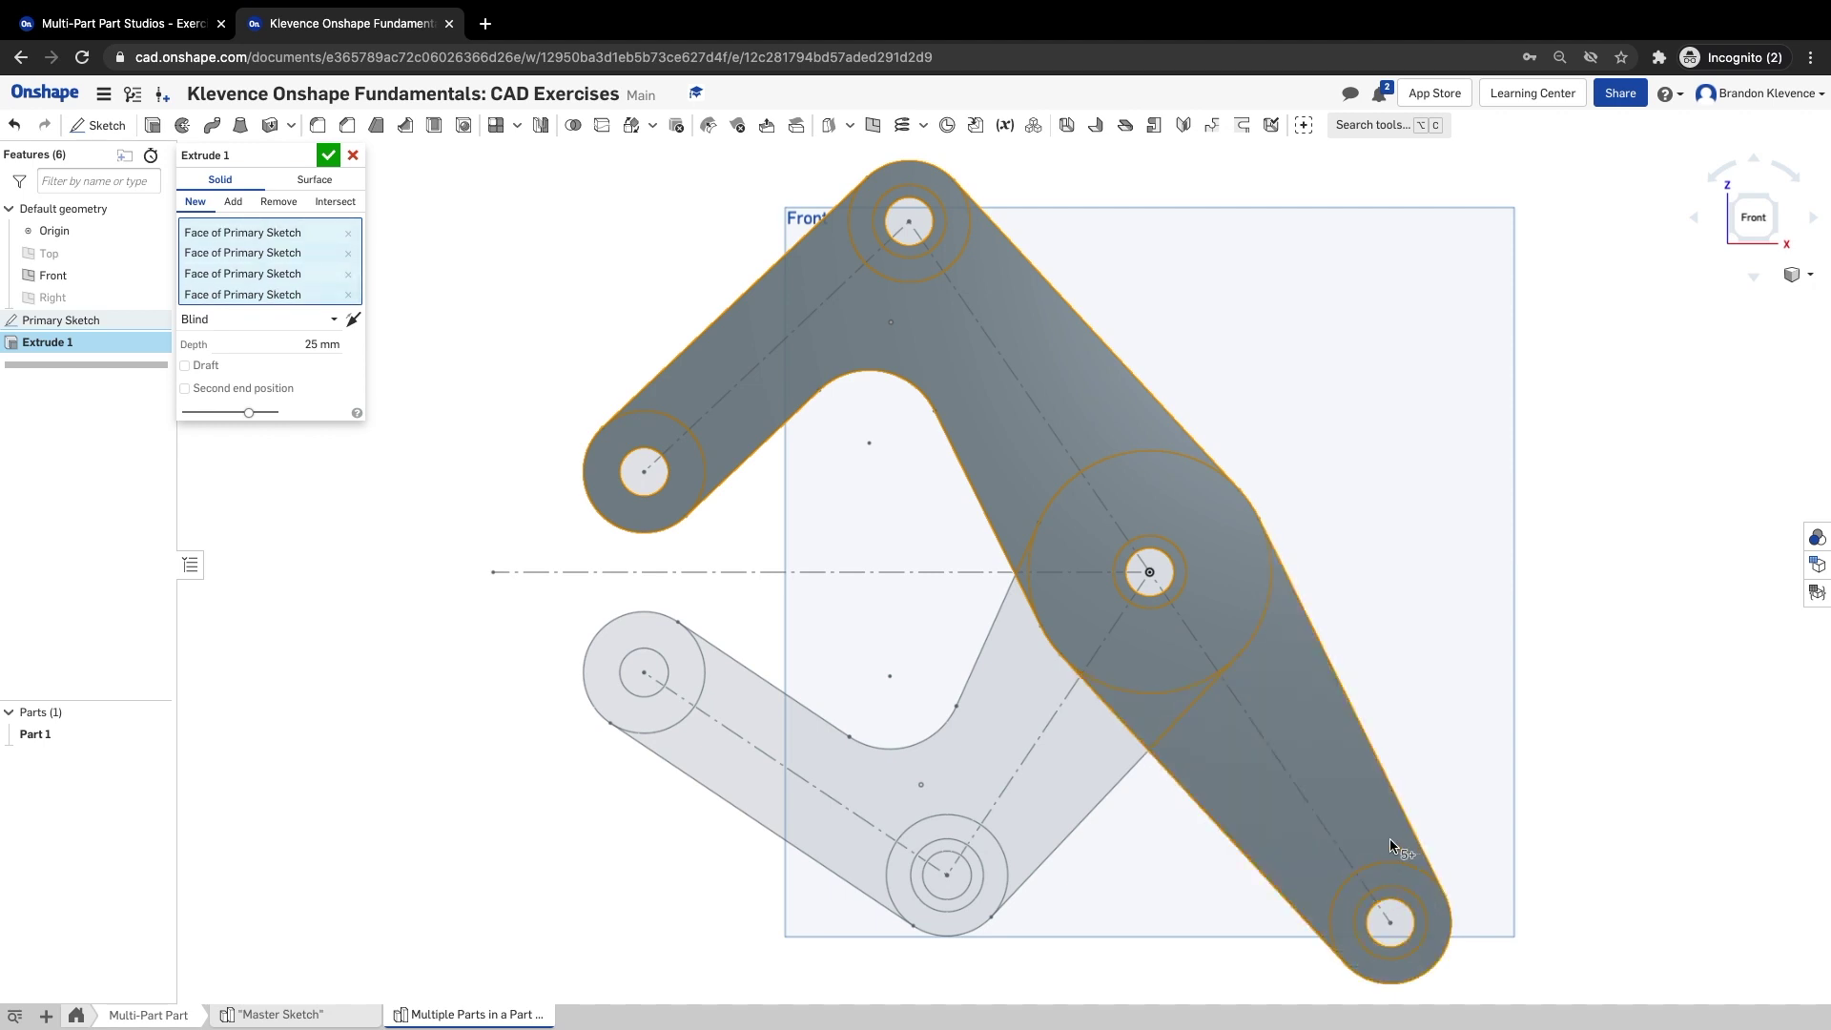
- Set the large arm's extrusion depth to 5 mm, compare its direction with the exercise slide, and accept the feature
click(288, 336)
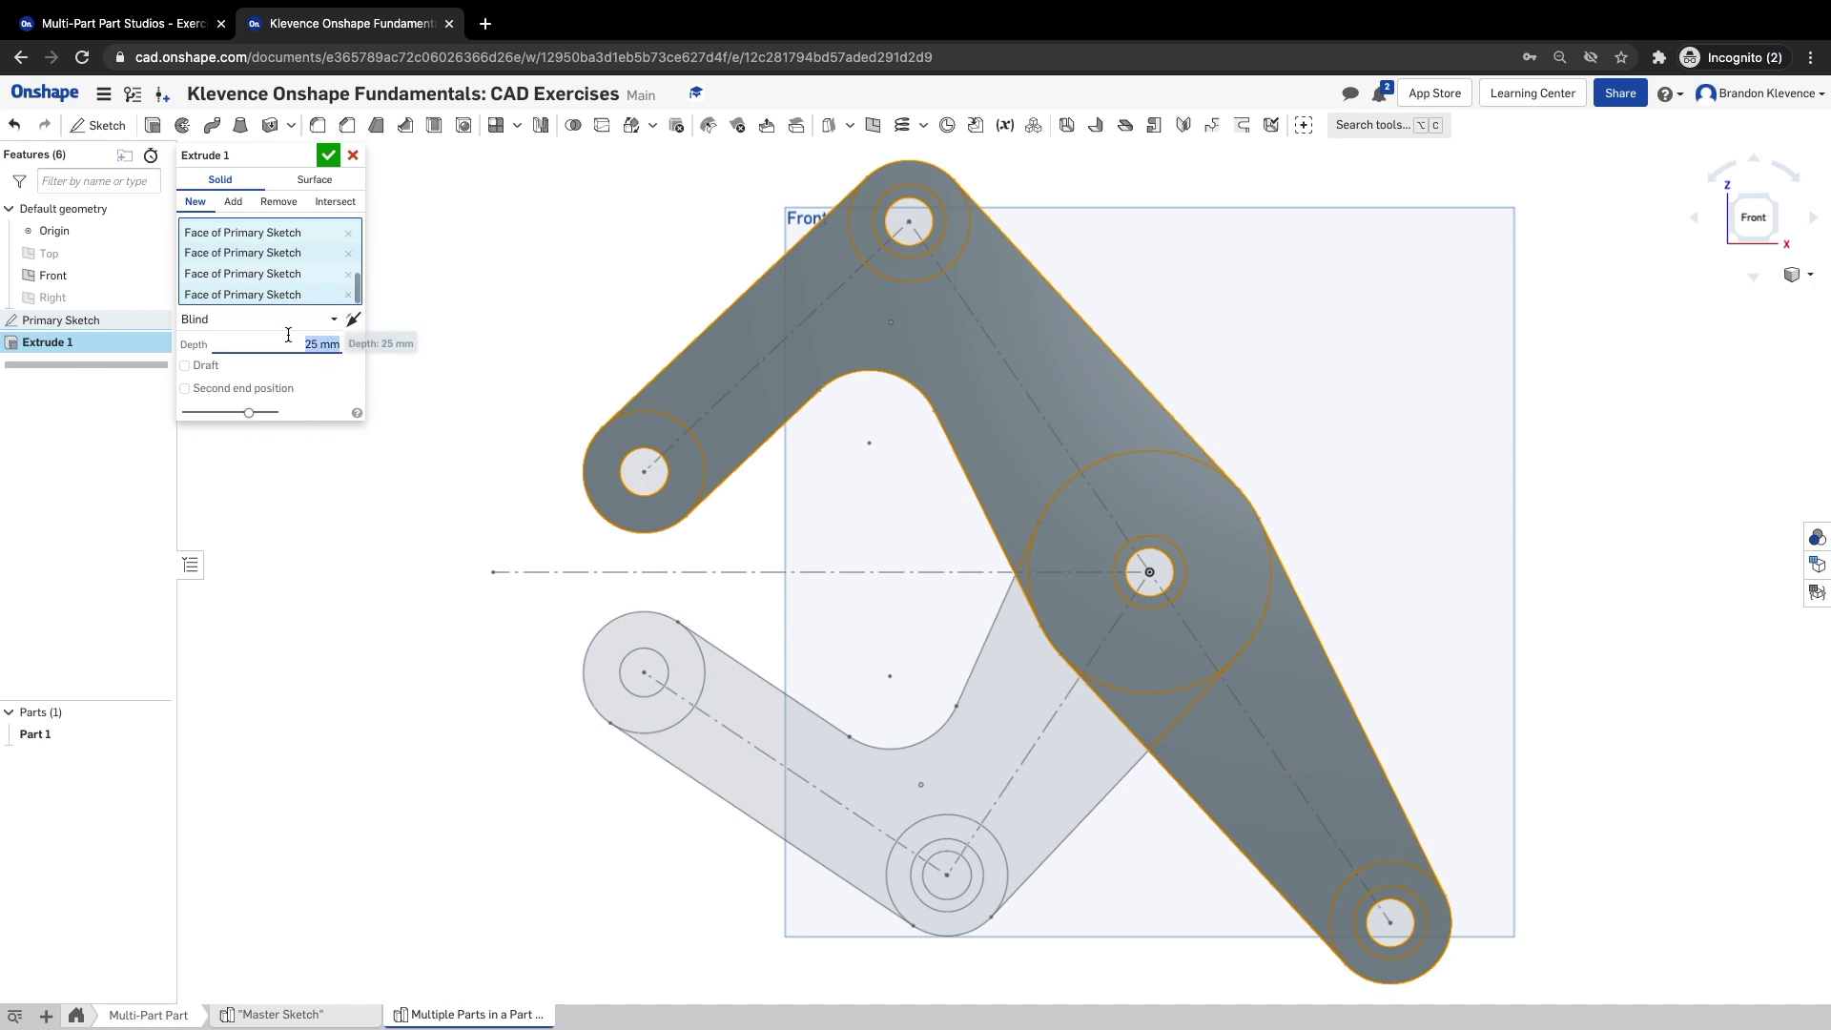
text(5)
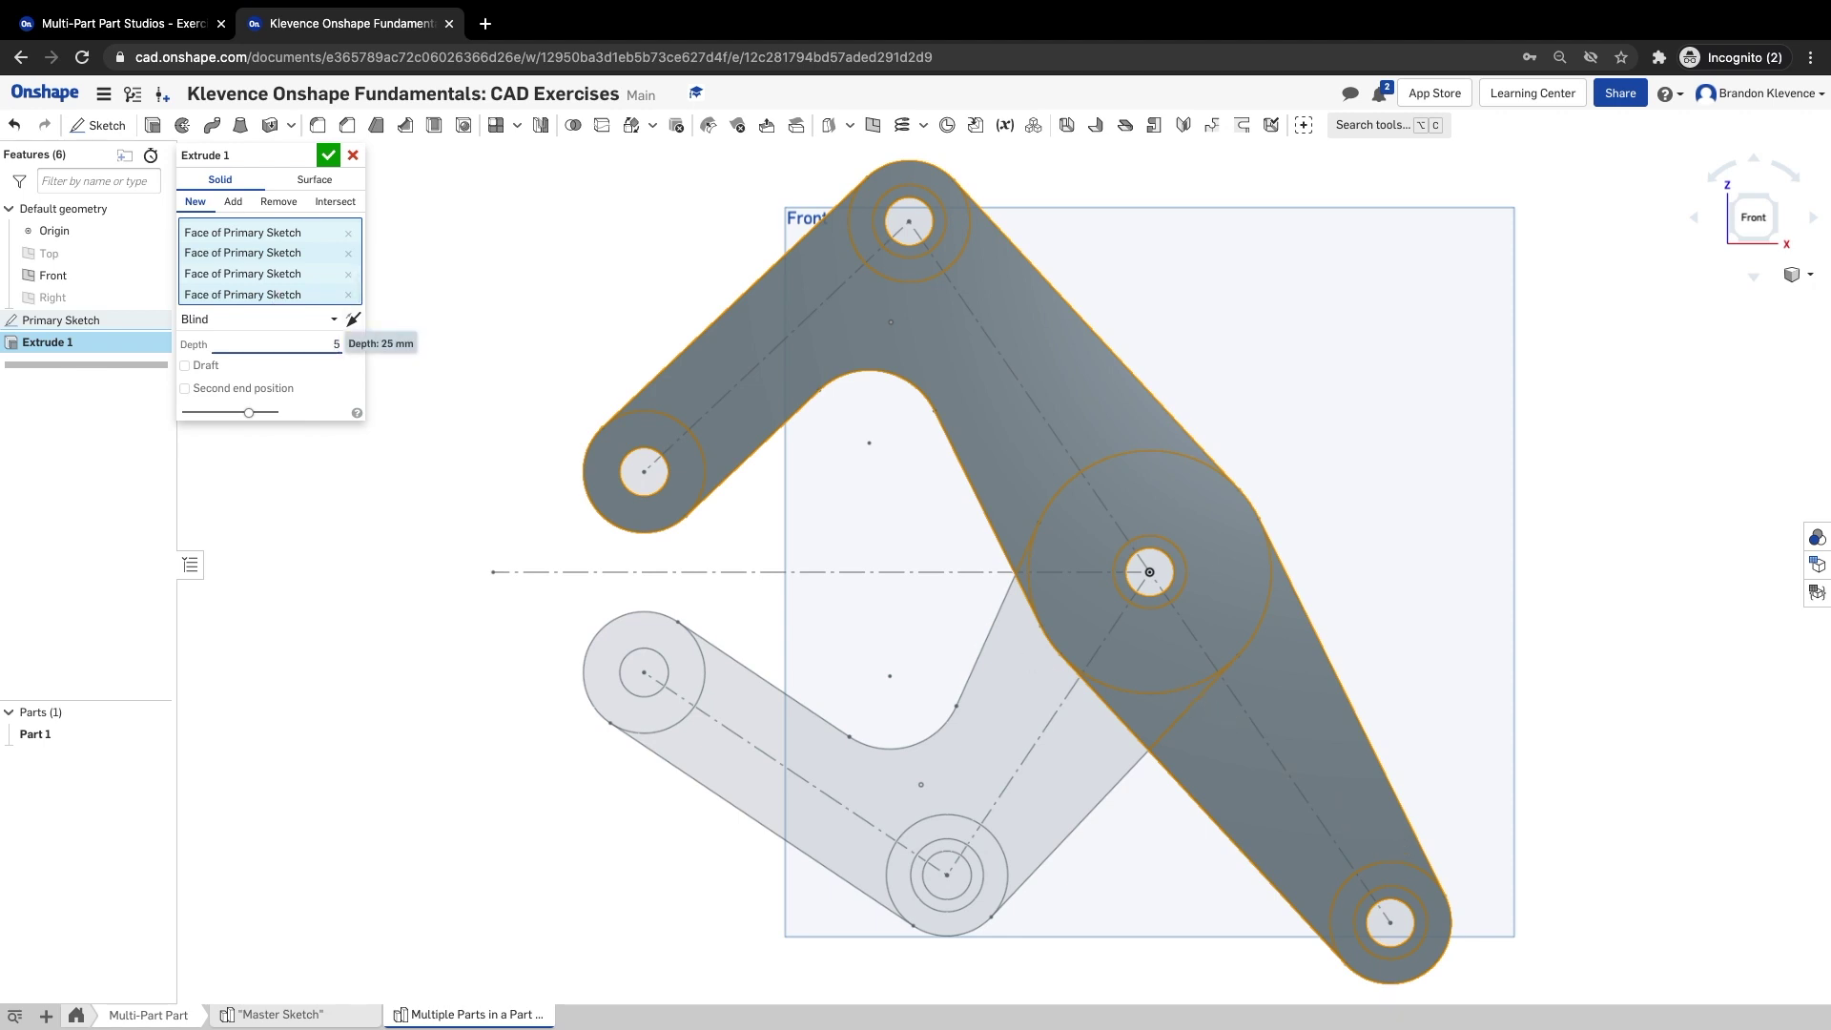
key(Return)
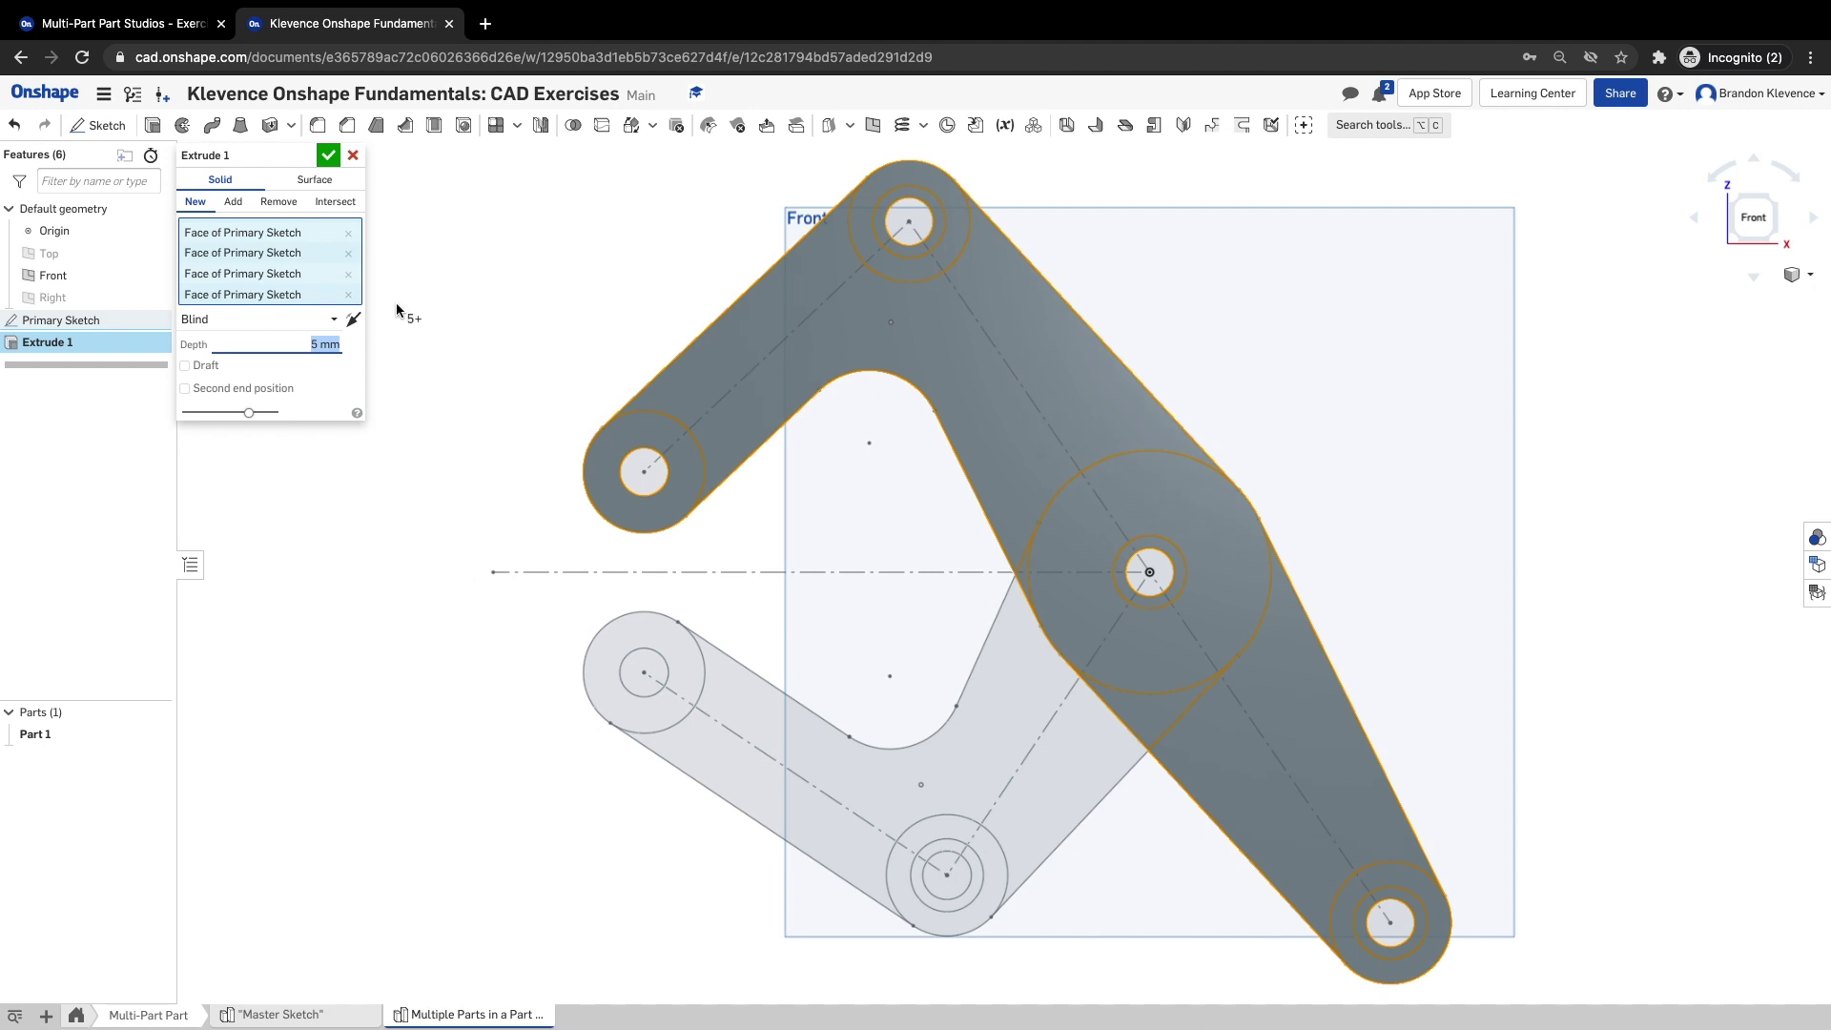
right_drag(1317, 481, 1216, 488)
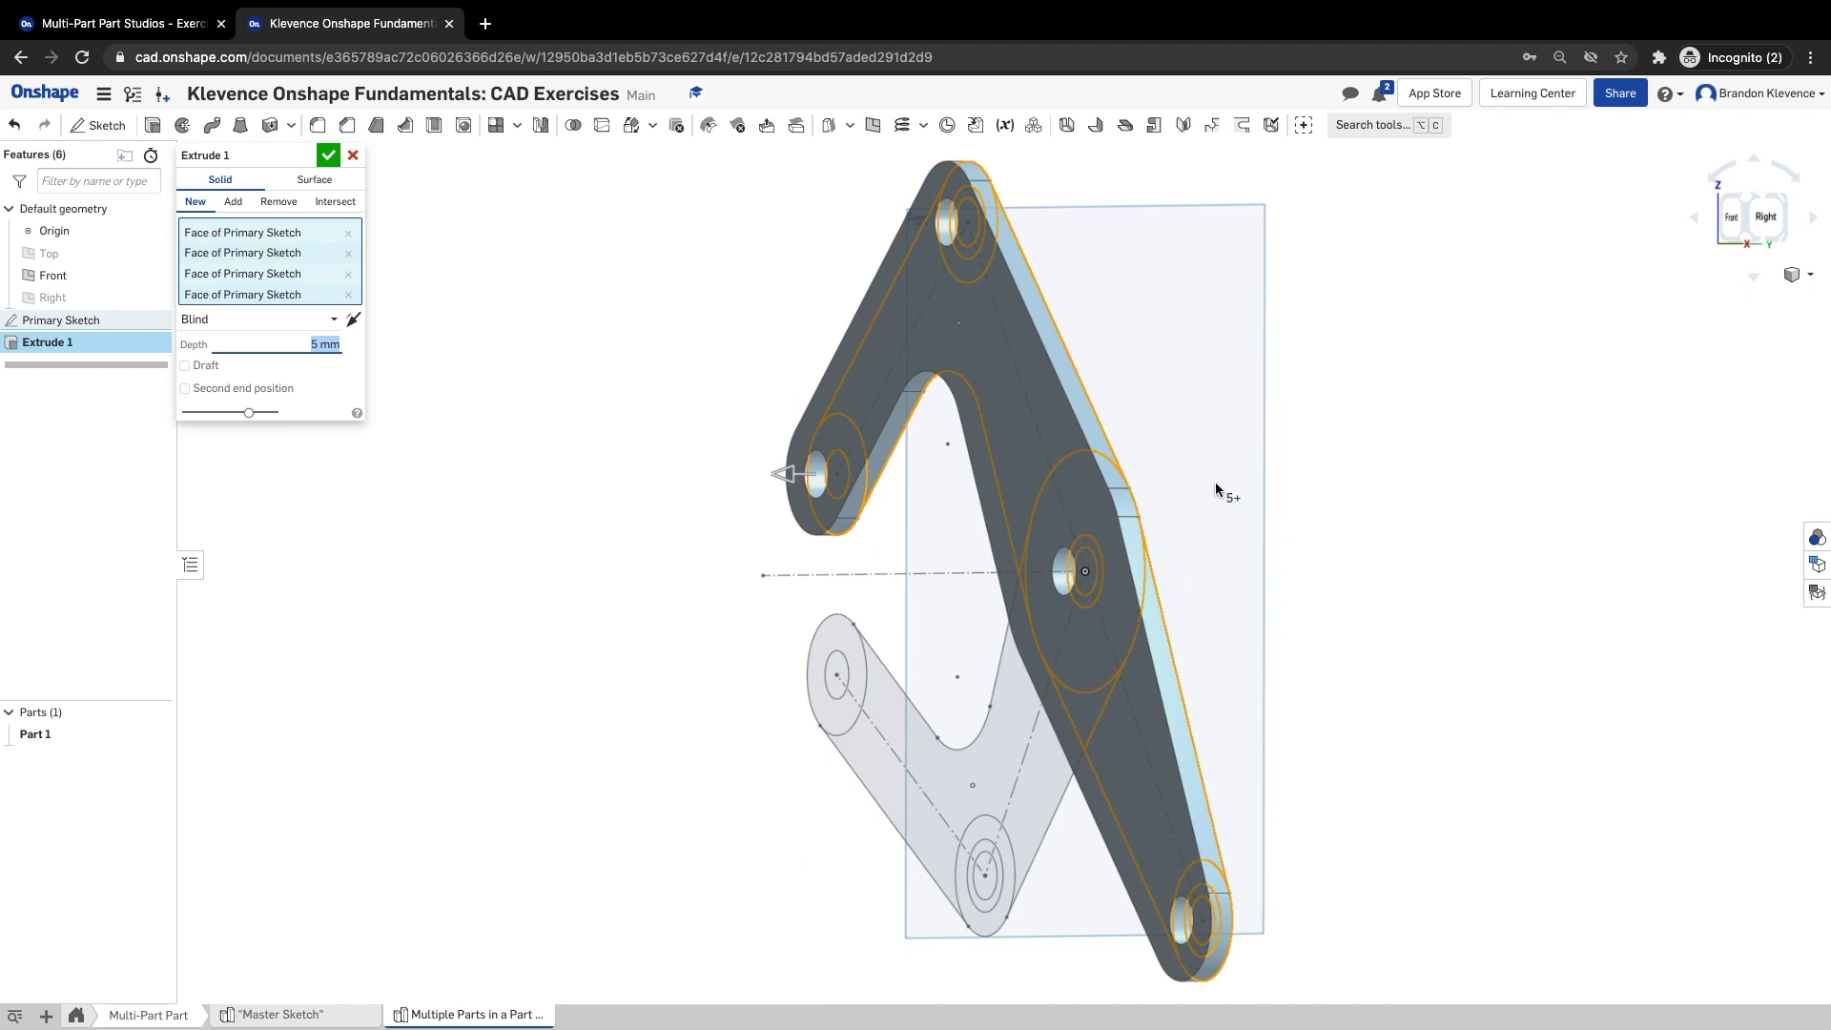
click(158, 23)
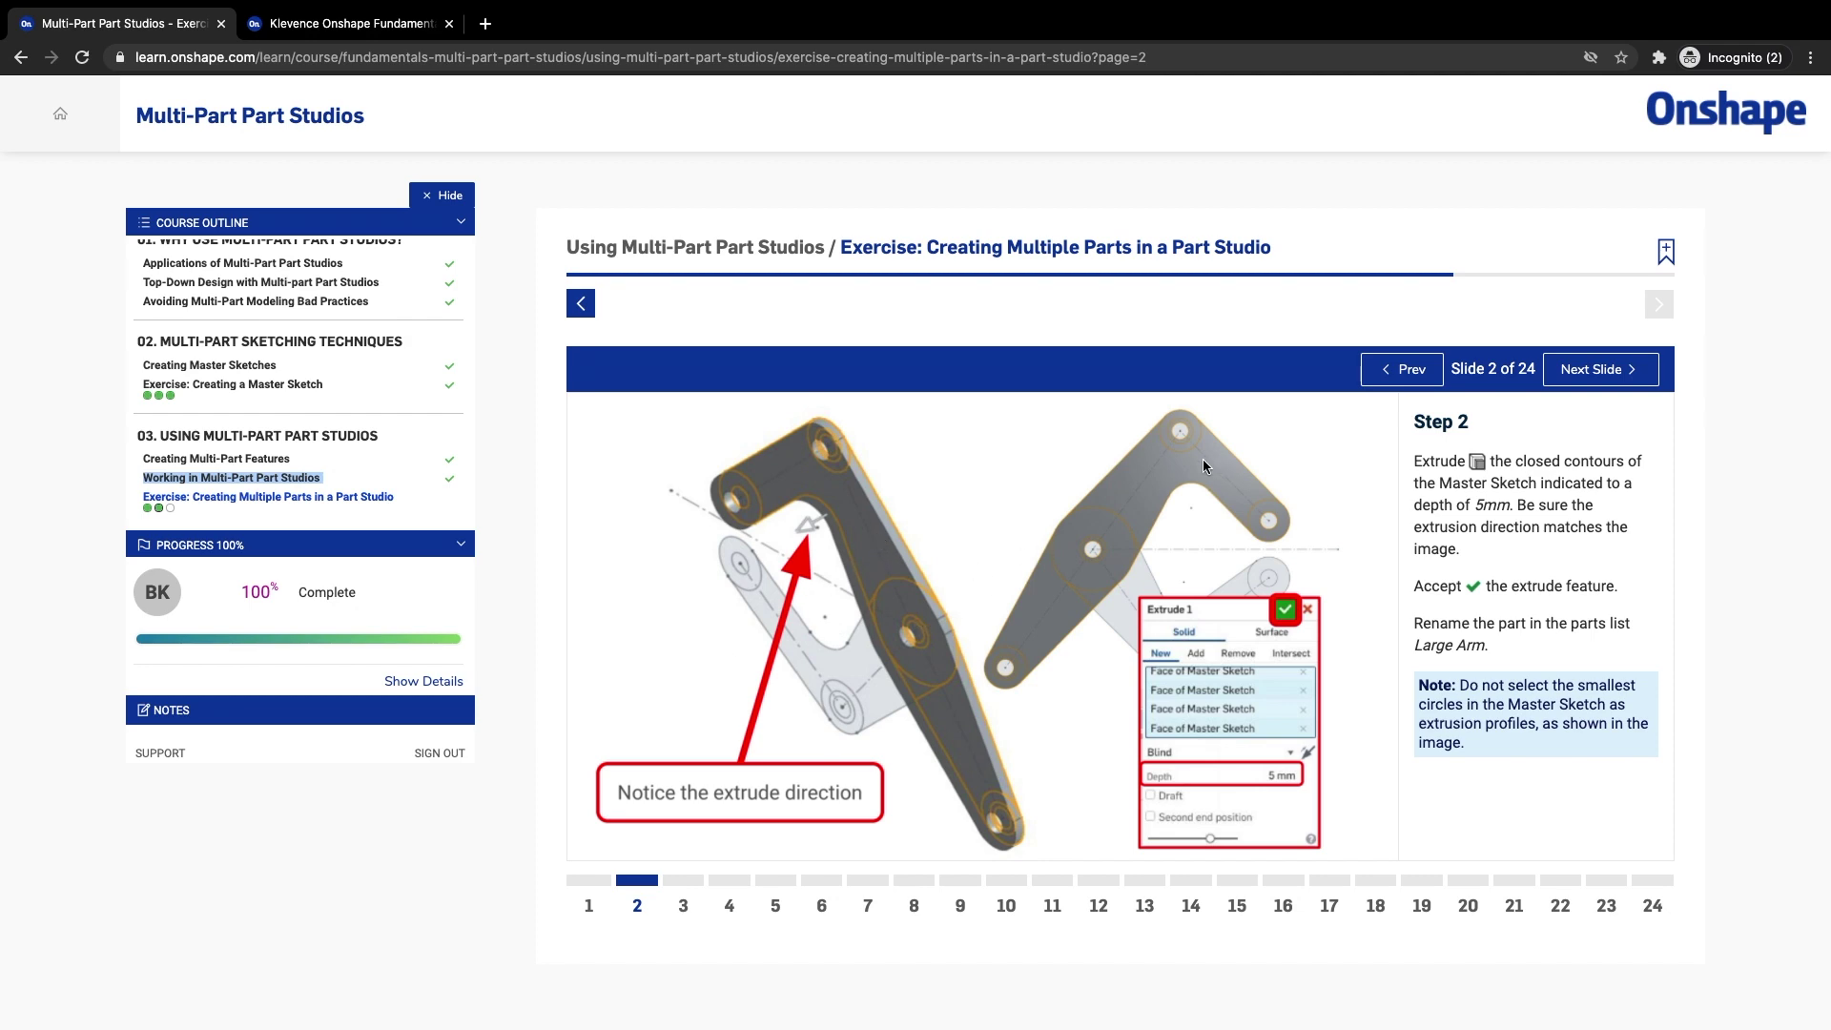
click(336, 23)
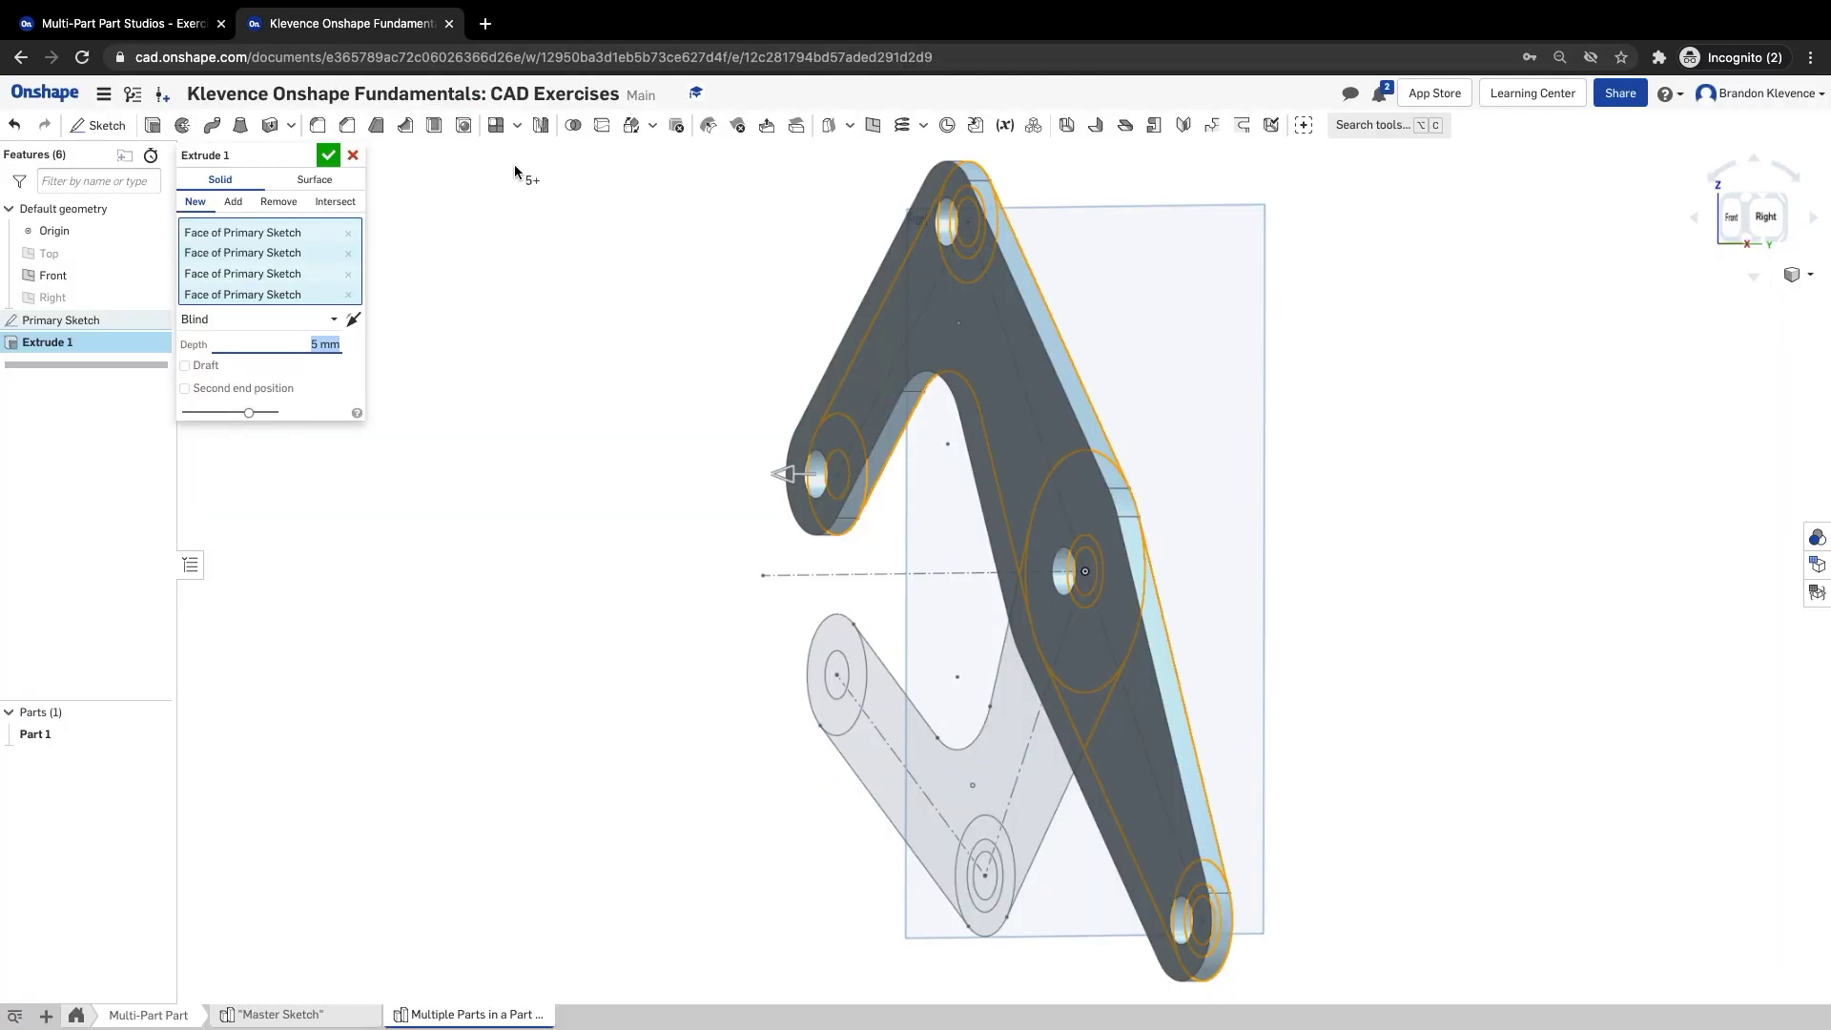
click(327, 156)
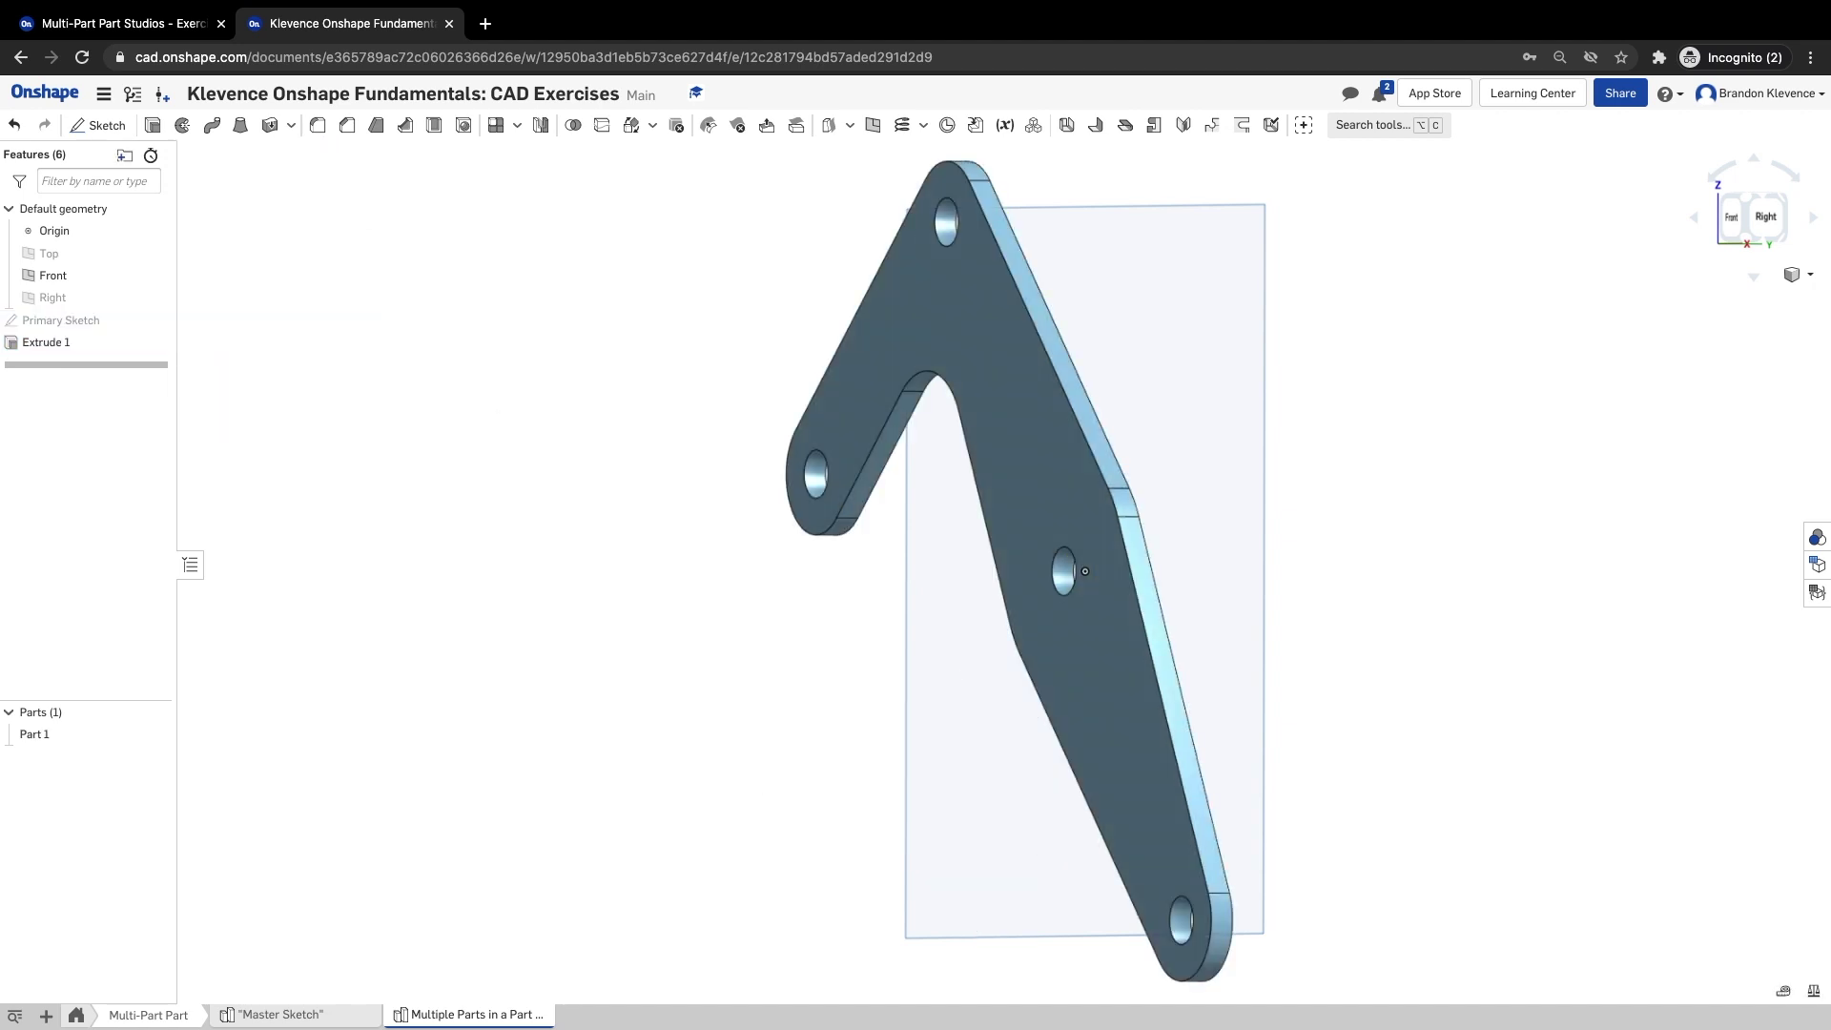
- Rename the extruded part as Large Arm and show the primary sketch again
right_click(35, 735)
click(89, 749)
text(Large Arm)
click(426, 702)
click(155, 321)
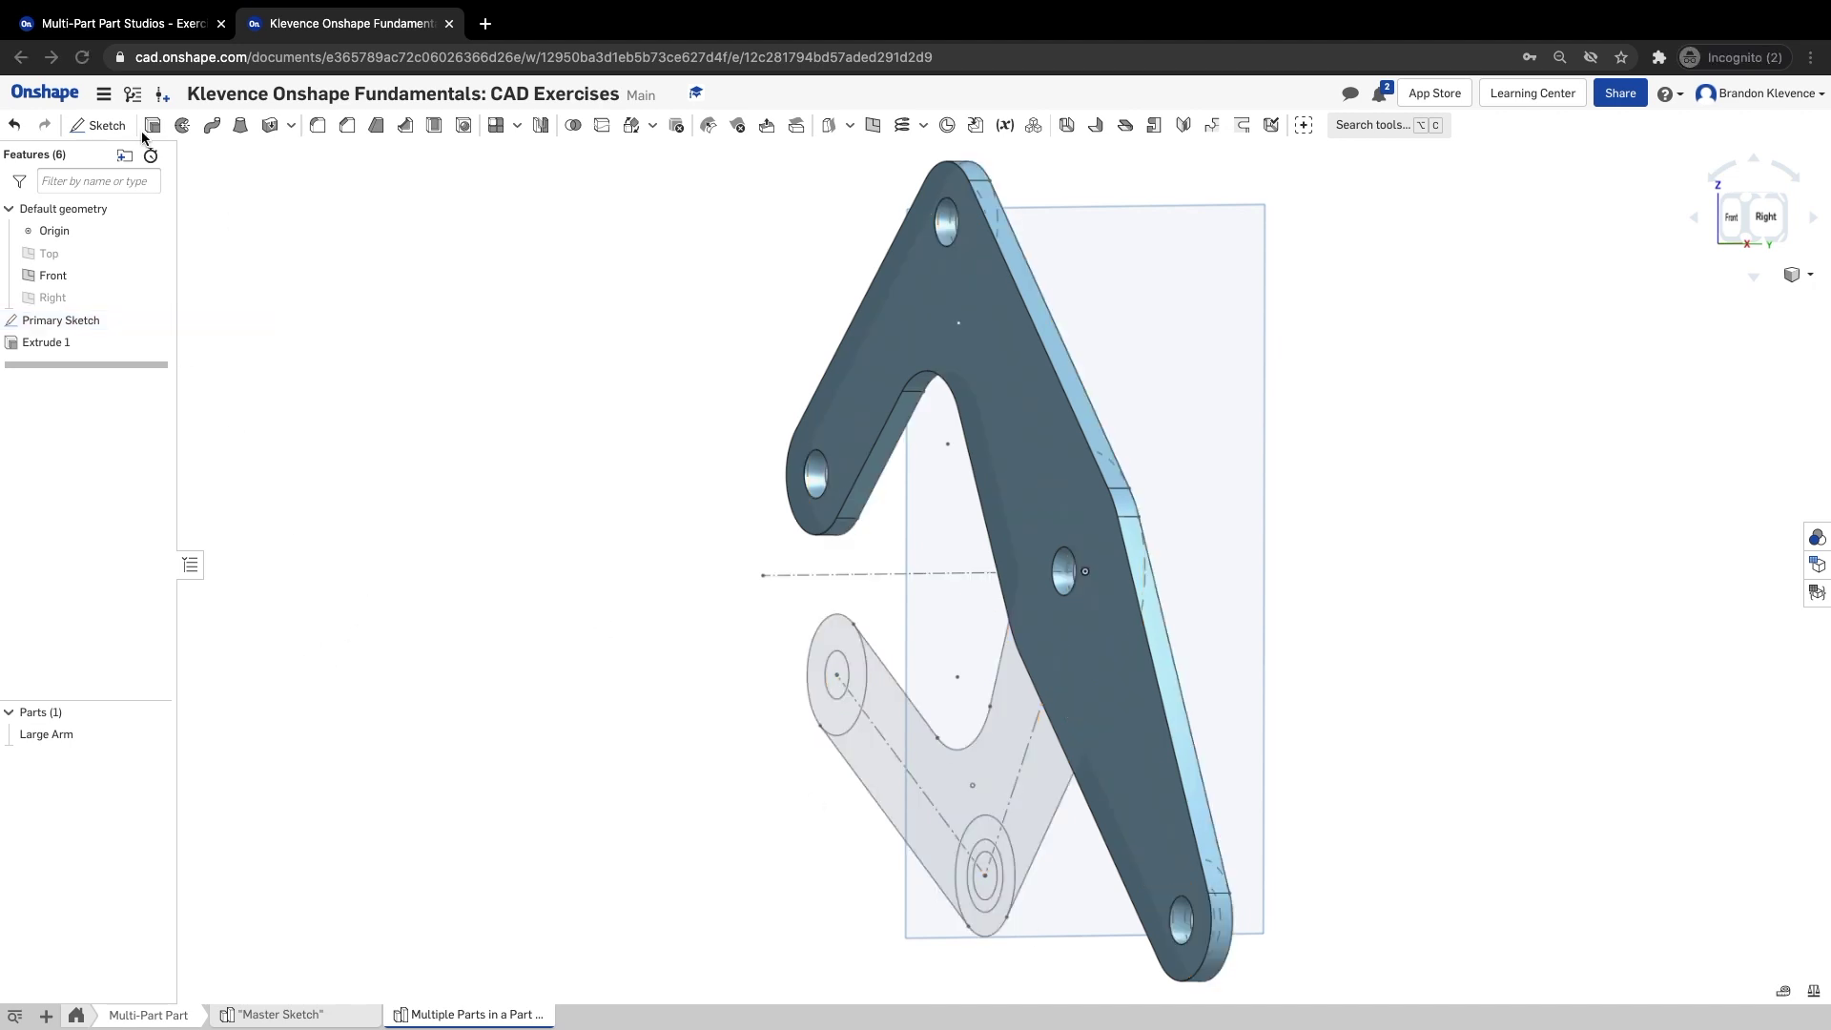
- Read Steps 3 and 4 of the course exercise about creating the small arm, and return to the part studio
click(118, 36)
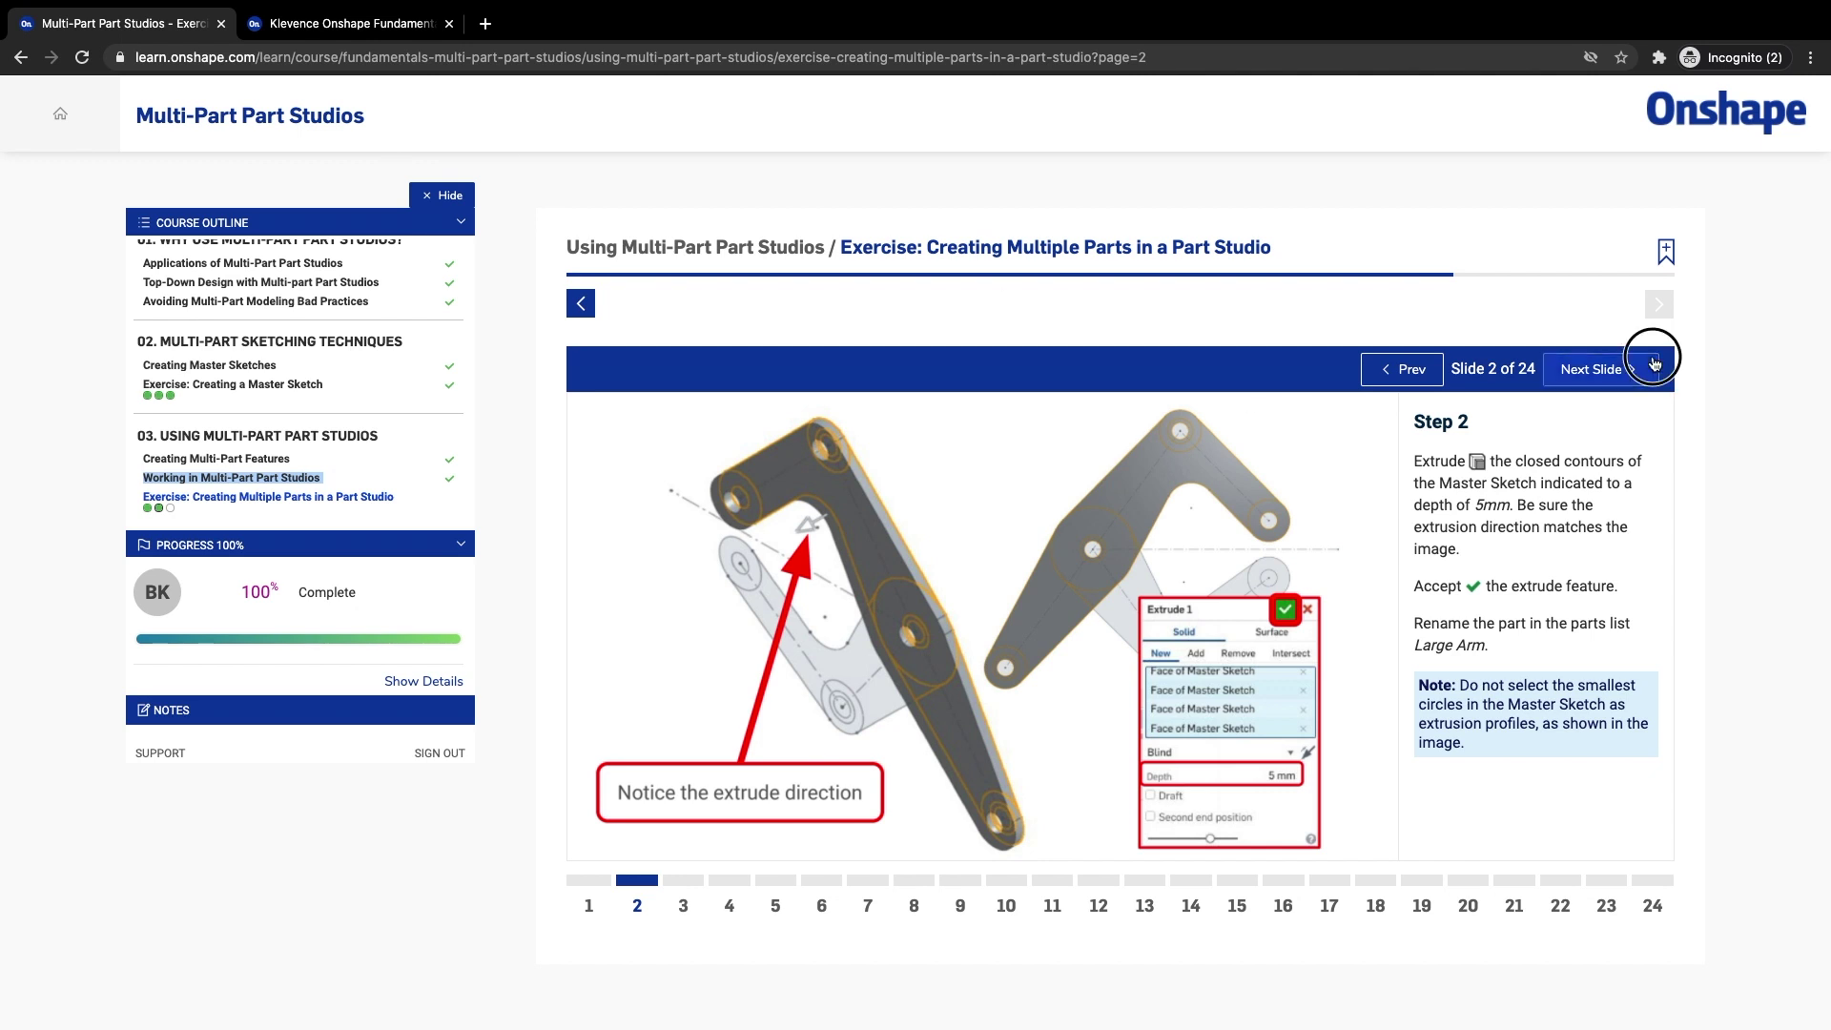
click(1655, 366)
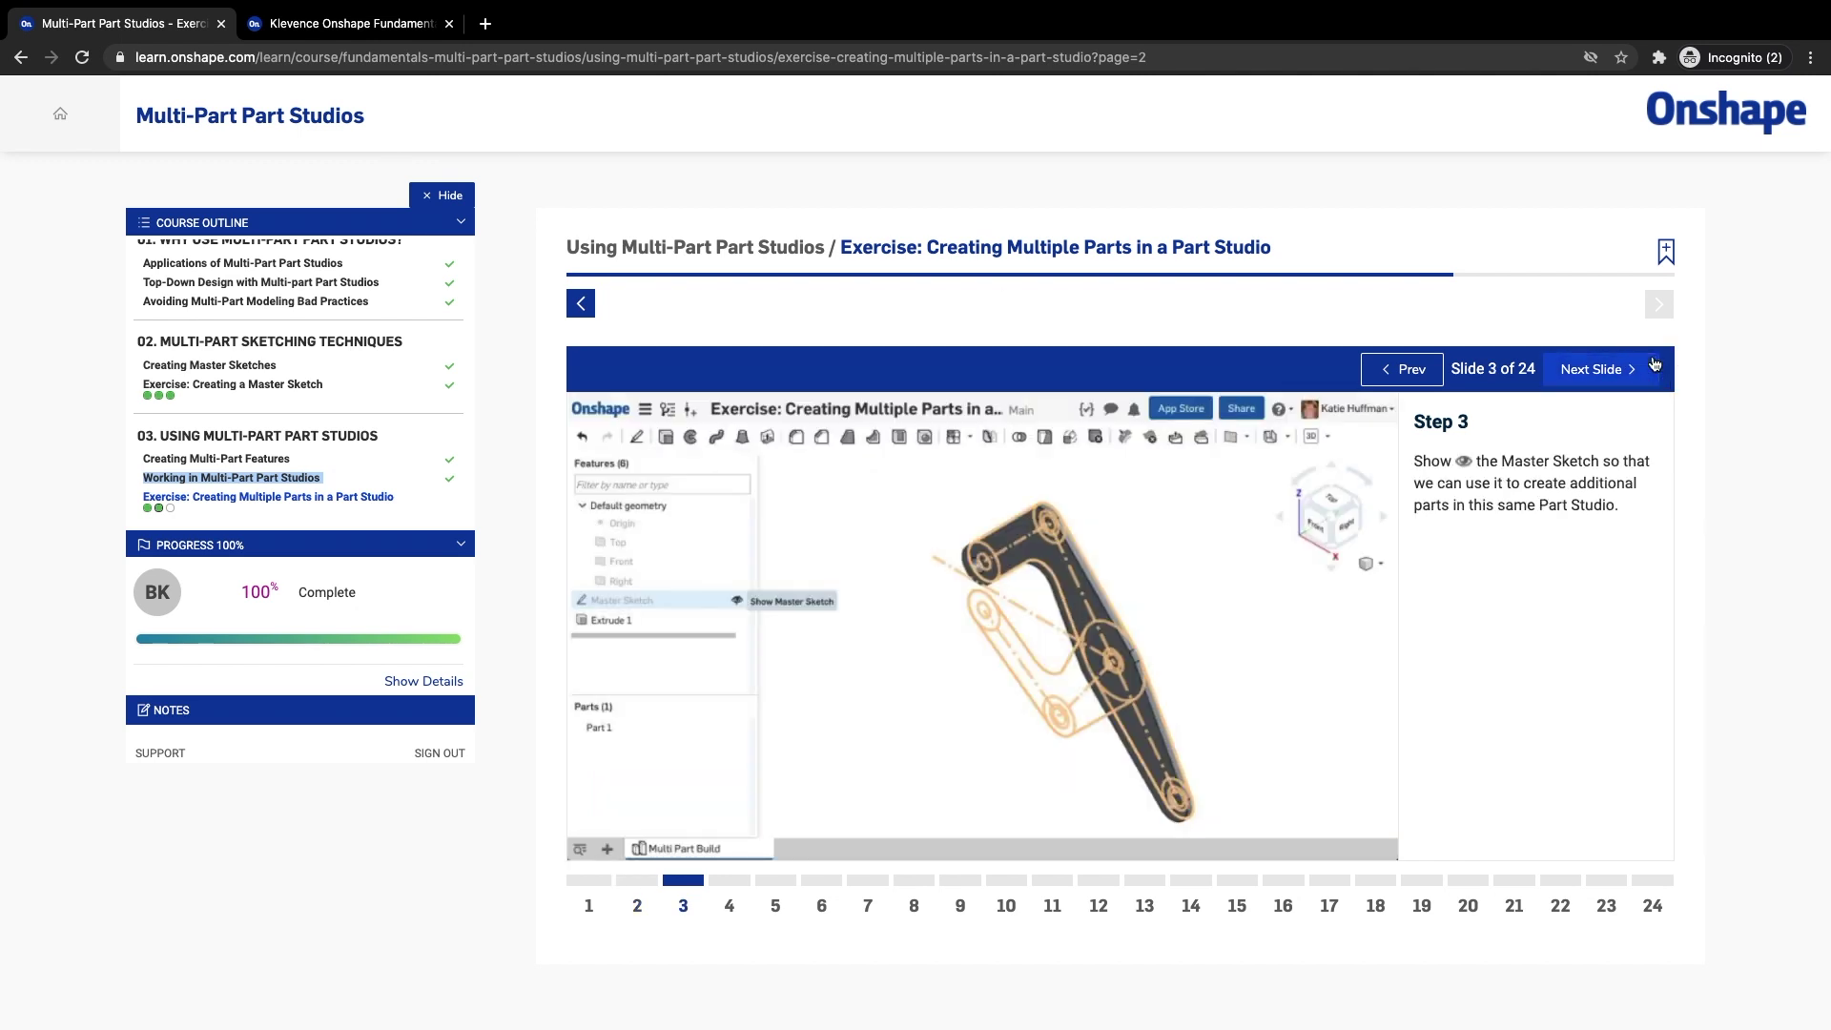
click(1655, 366)
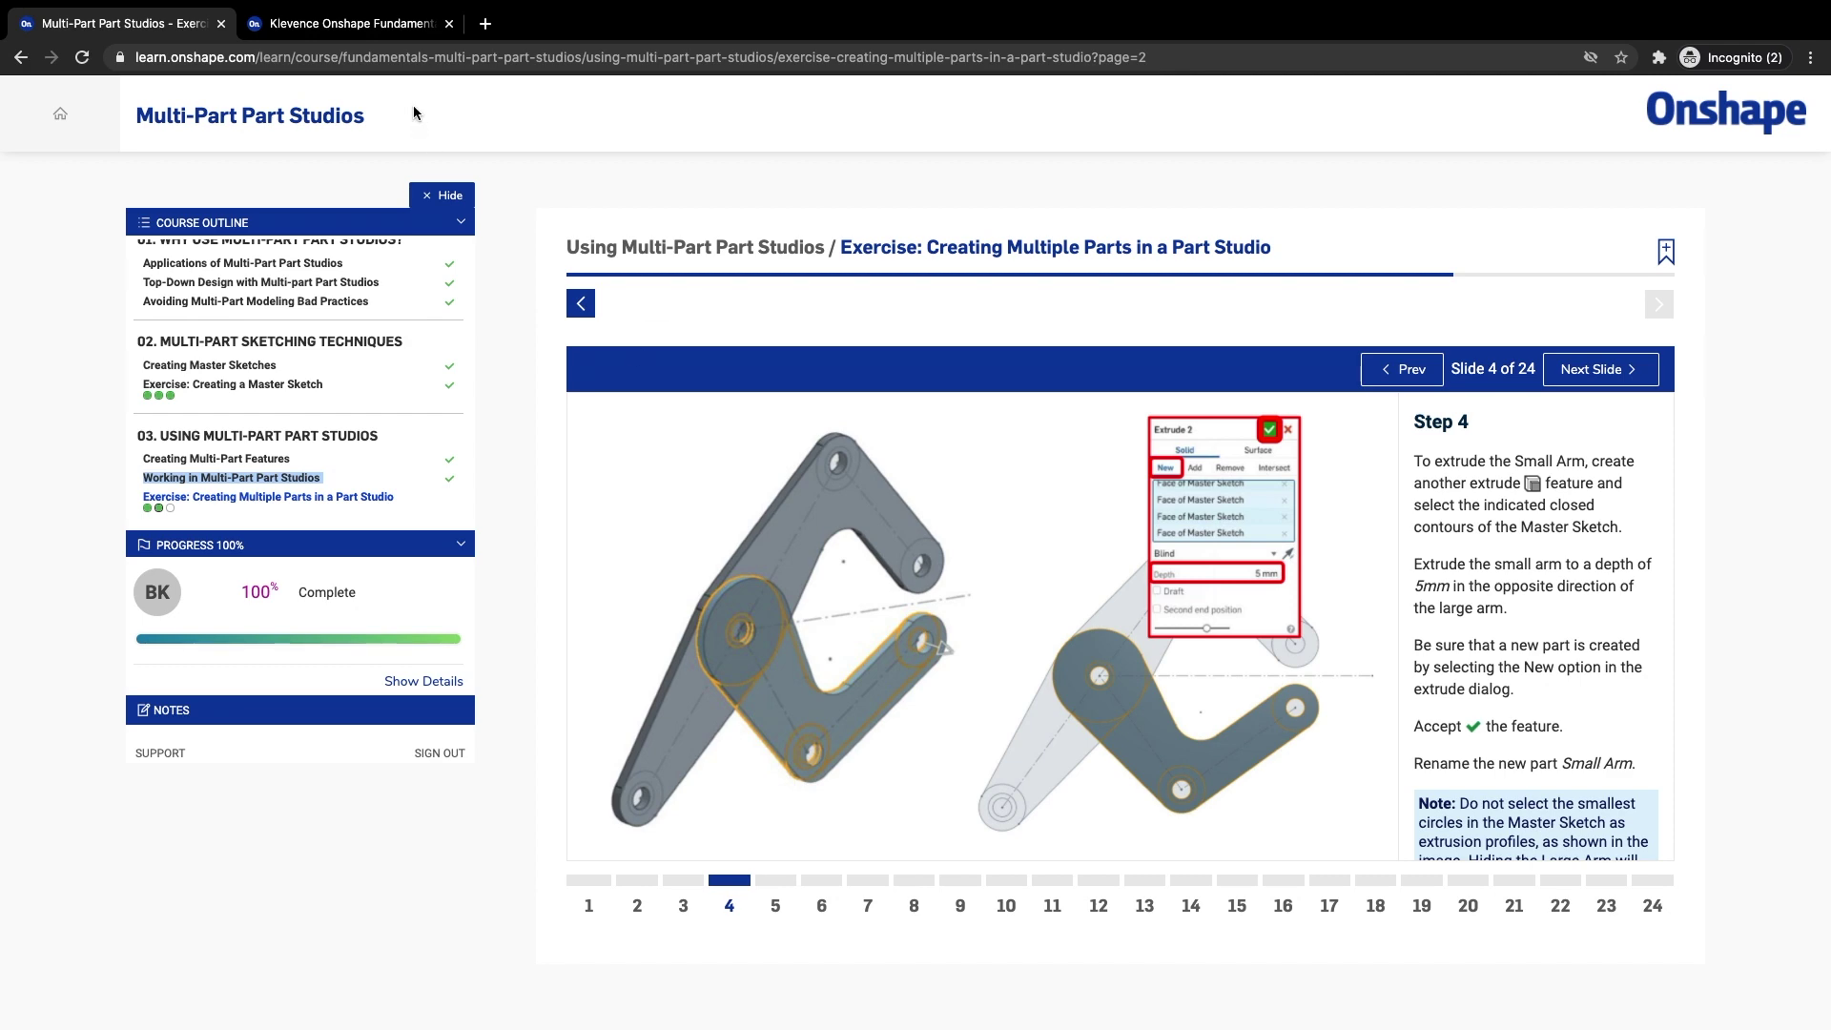
click(381, 31)
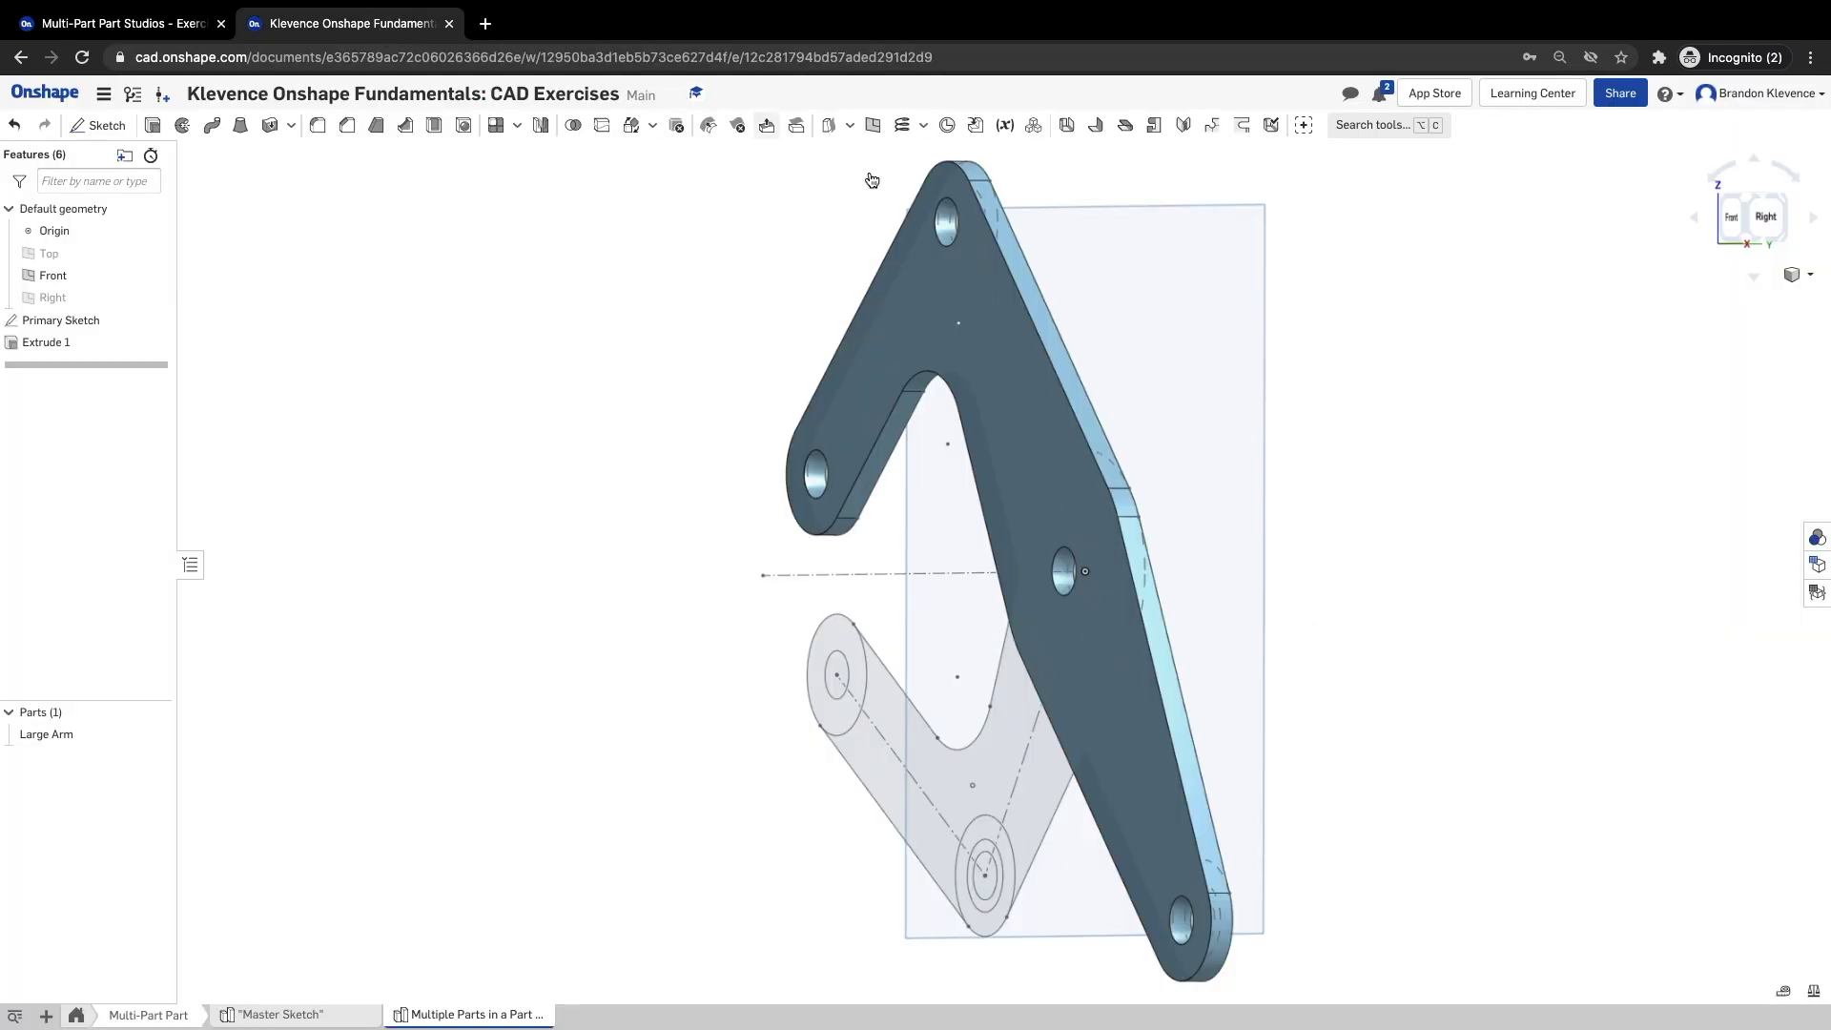
- Start a new solid extrusion with the small arm's closed contours of the primary sketch, leaving out the smallest circles
right_drag(1532, 429, 1400, 353)
click(153, 125)
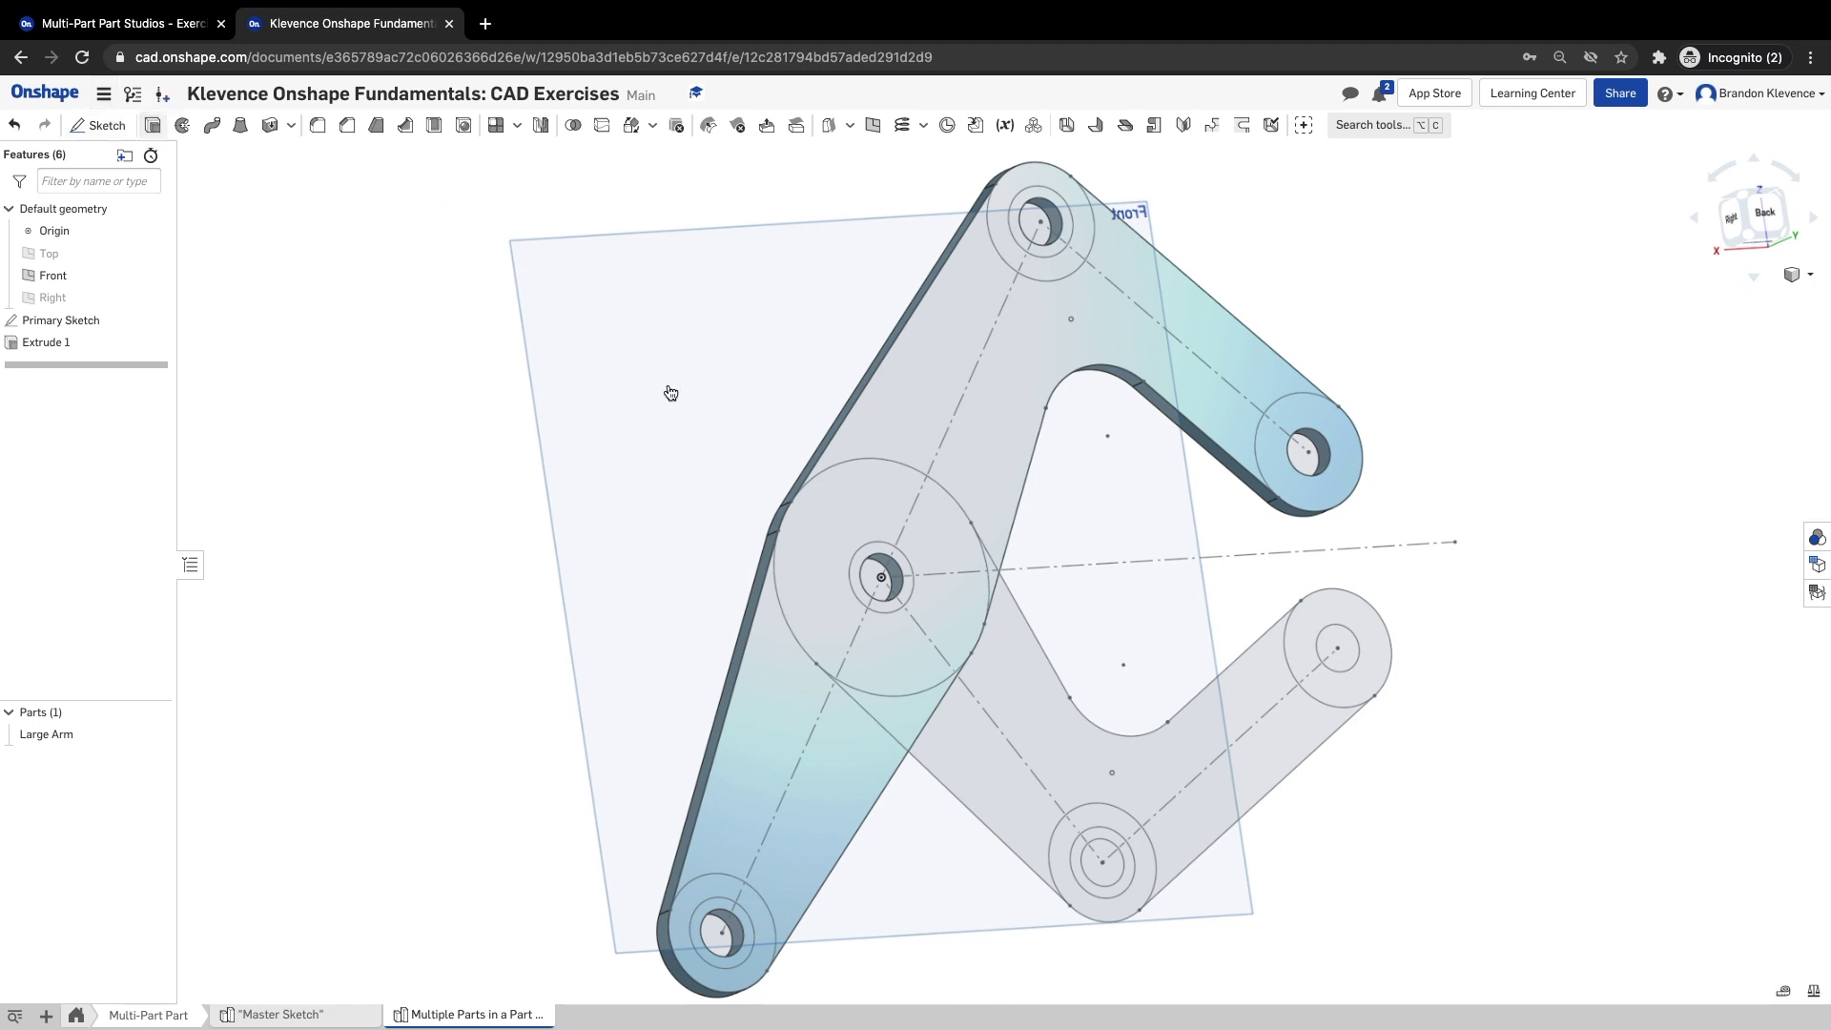
click(947, 627)
click(908, 584)
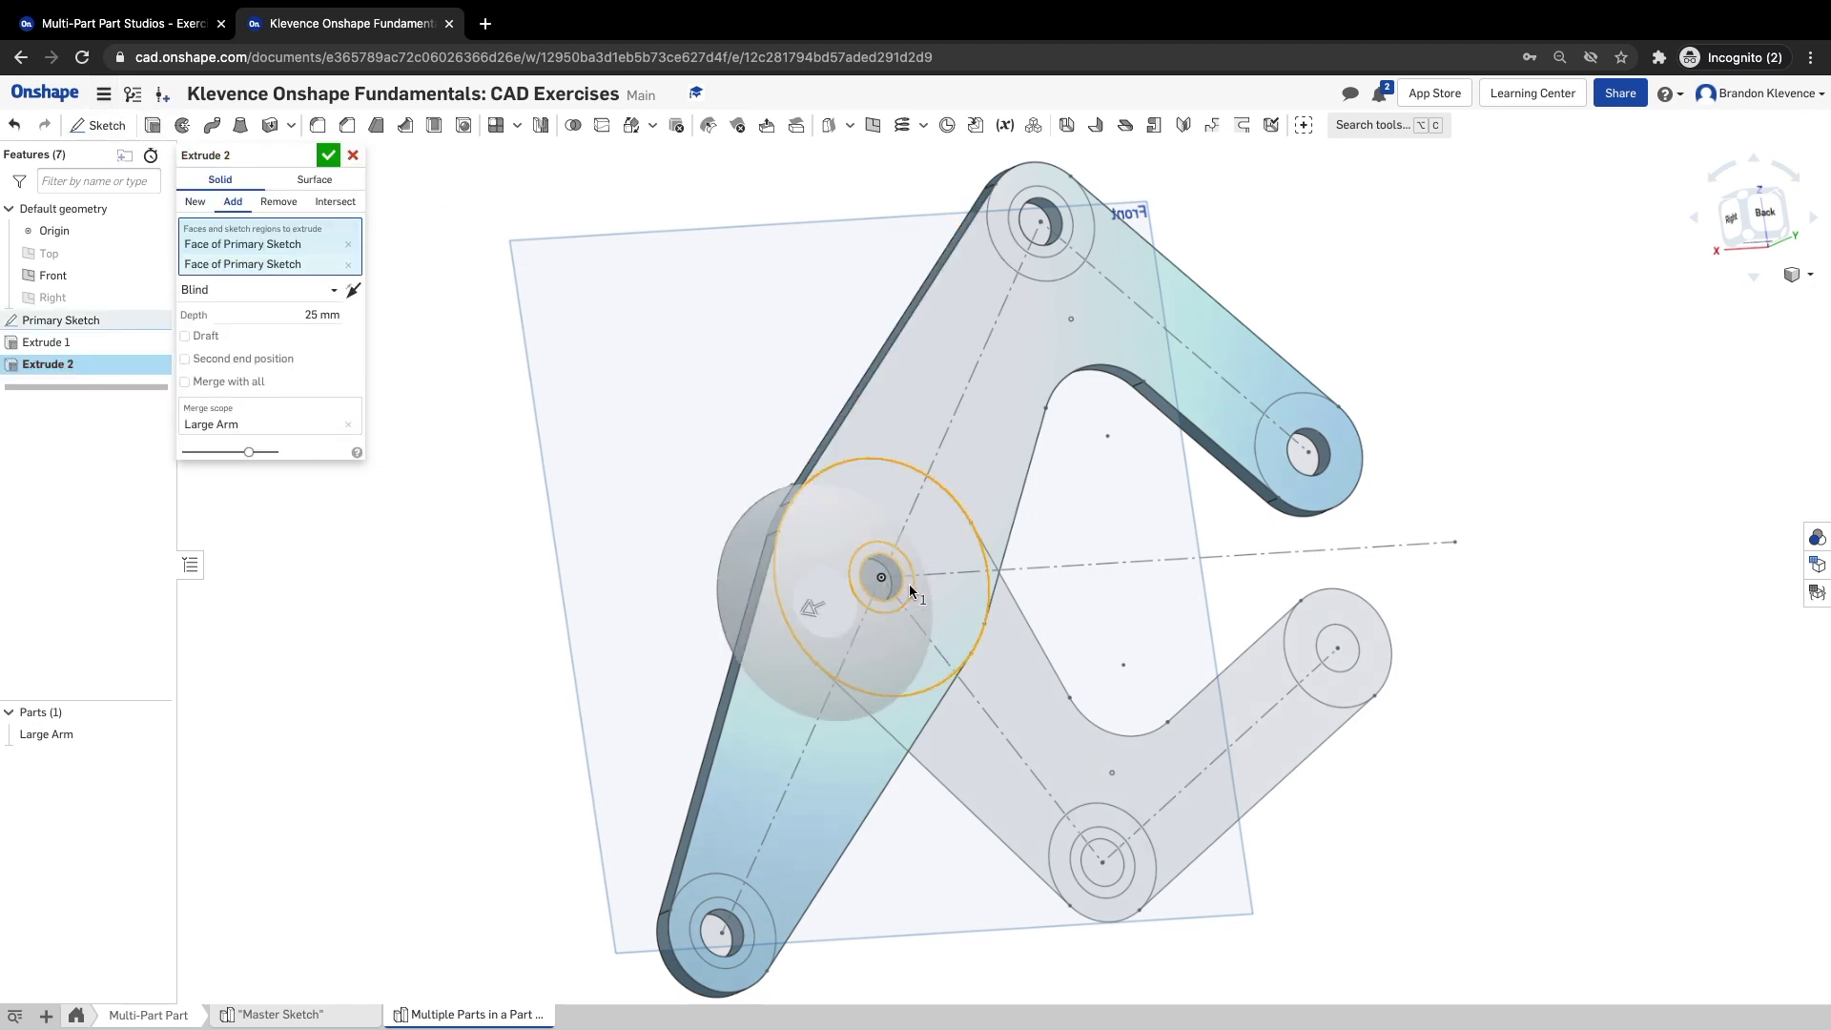
click(1014, 701)
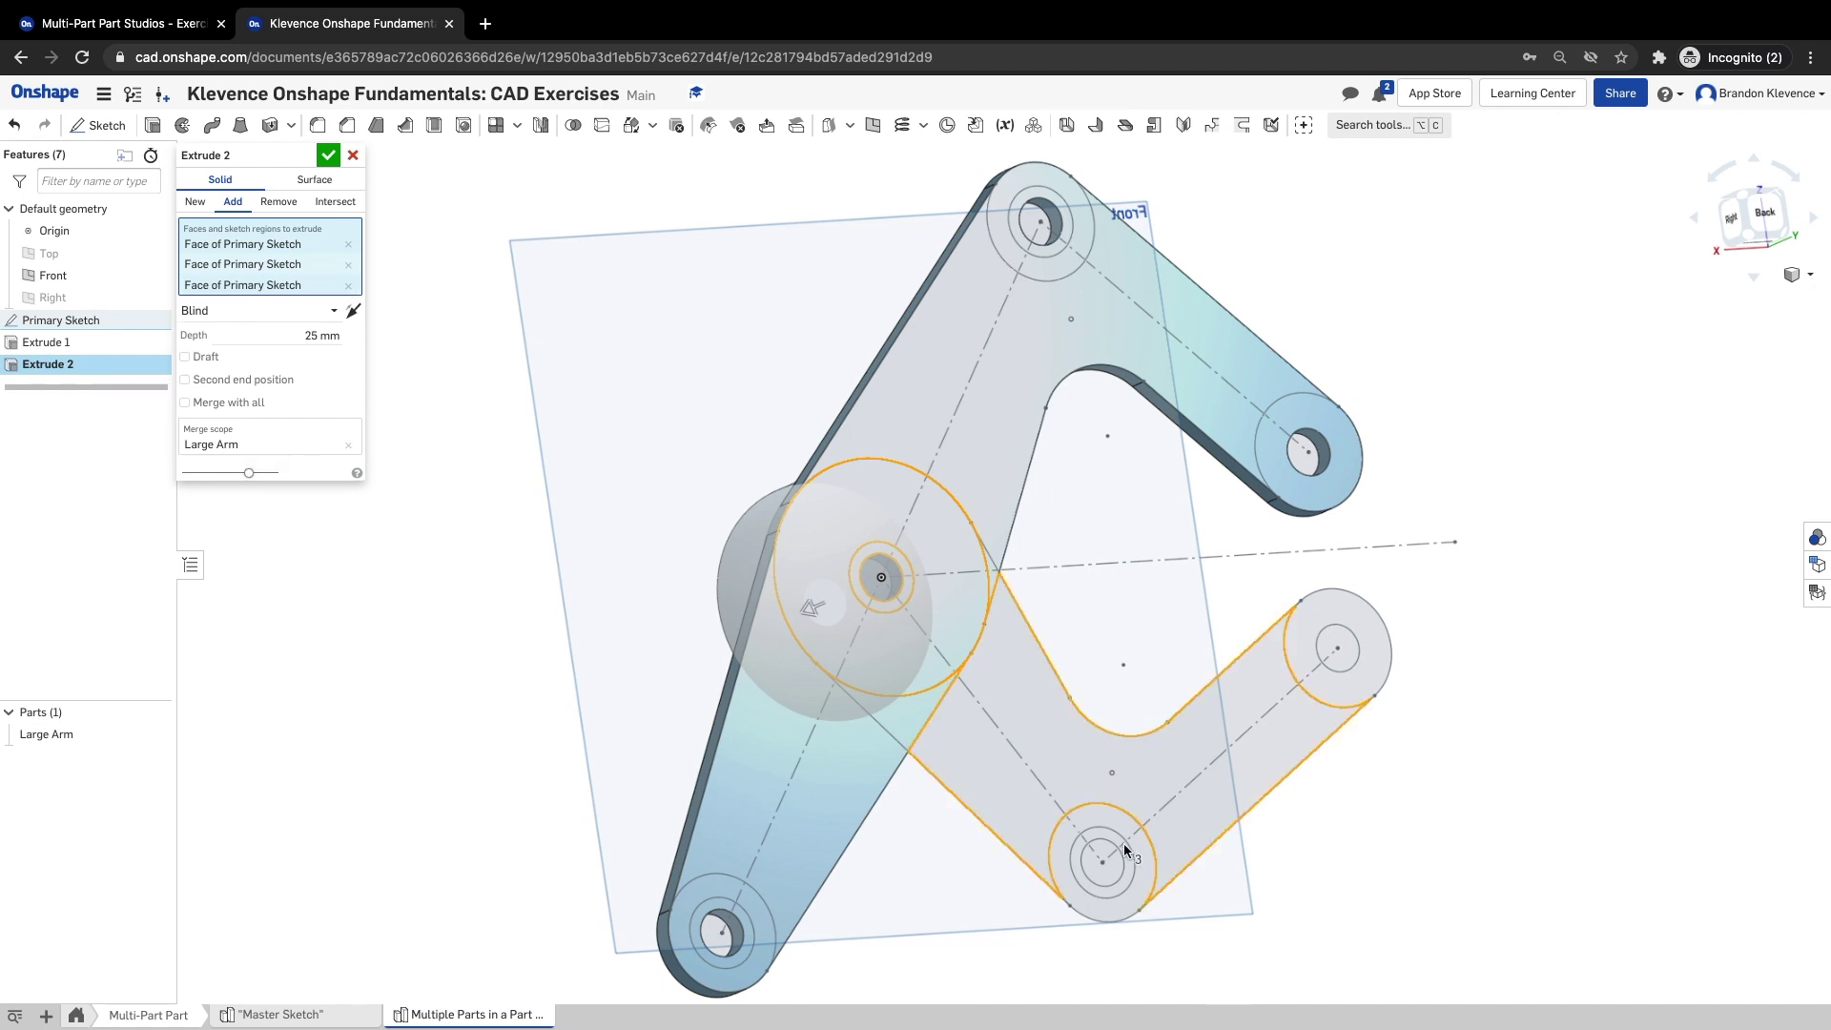
click(1118, 821)
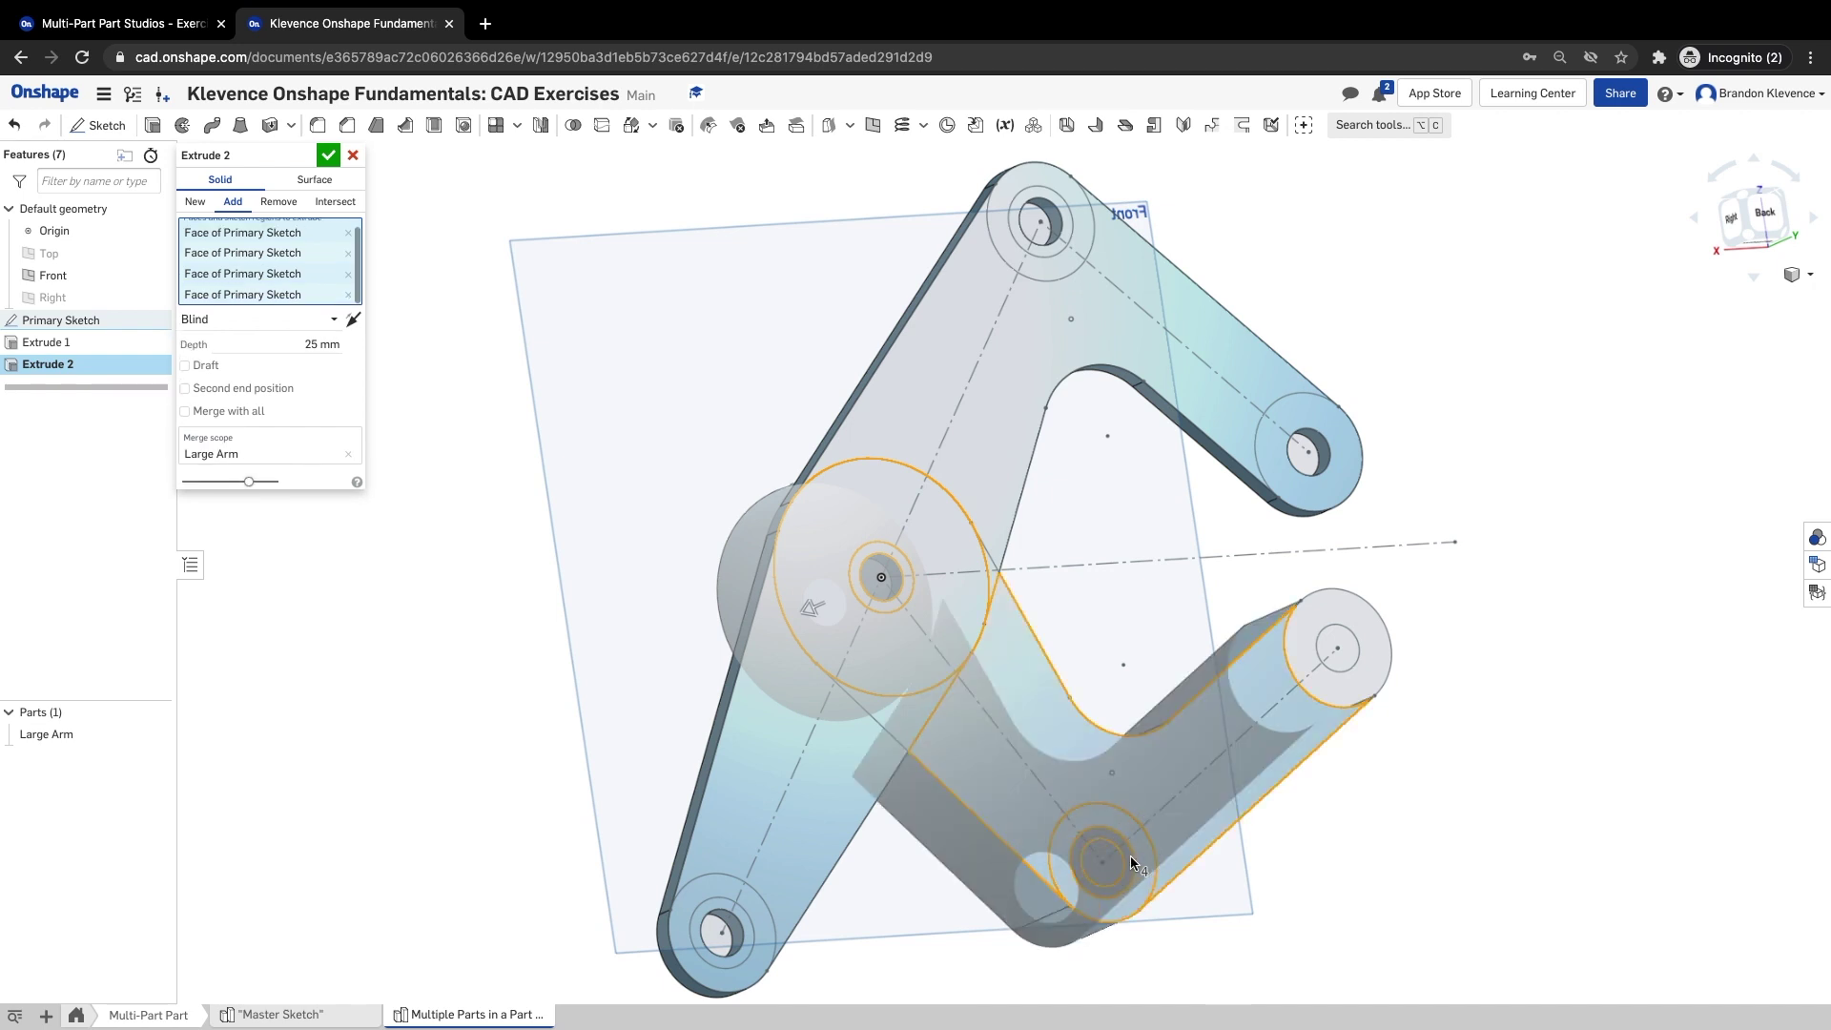
click(1313, 667)
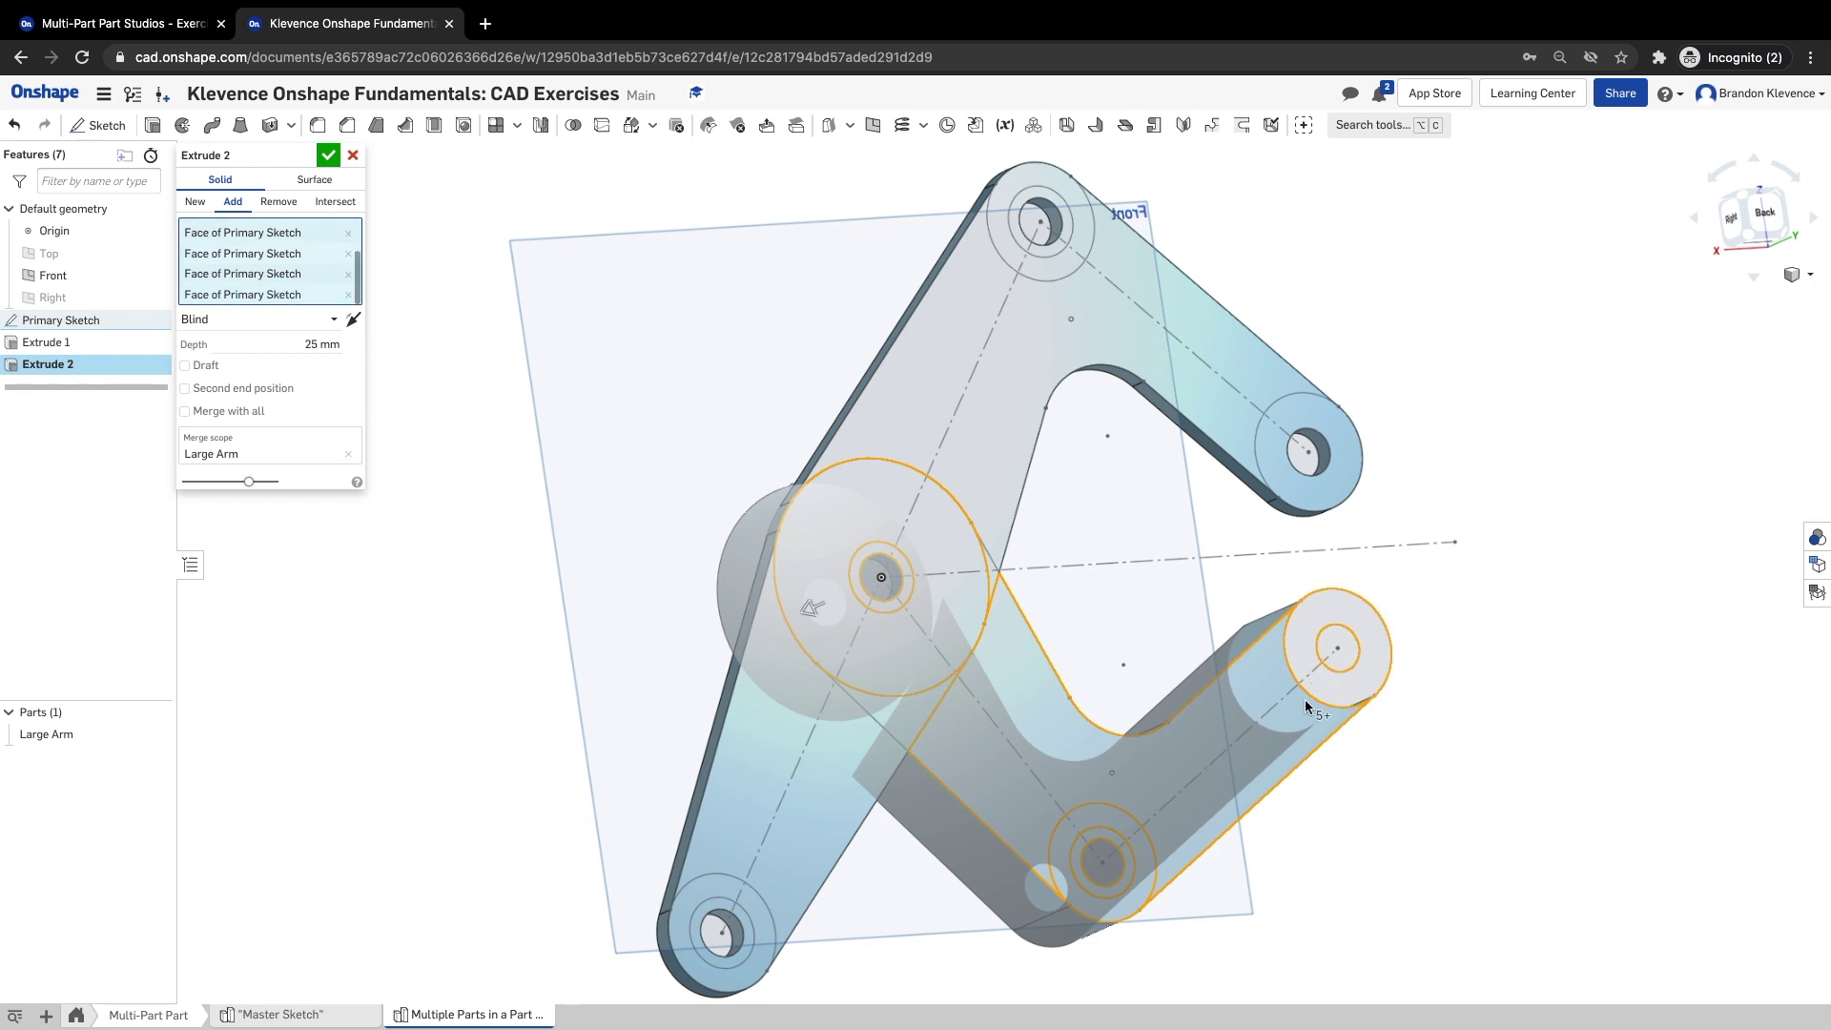
- Reverse the small arm's extrusion direction, make it a New part with a depth of 5 mm, and compare it with the exercise slide
right_drag(1271, 891, 1385, 870)
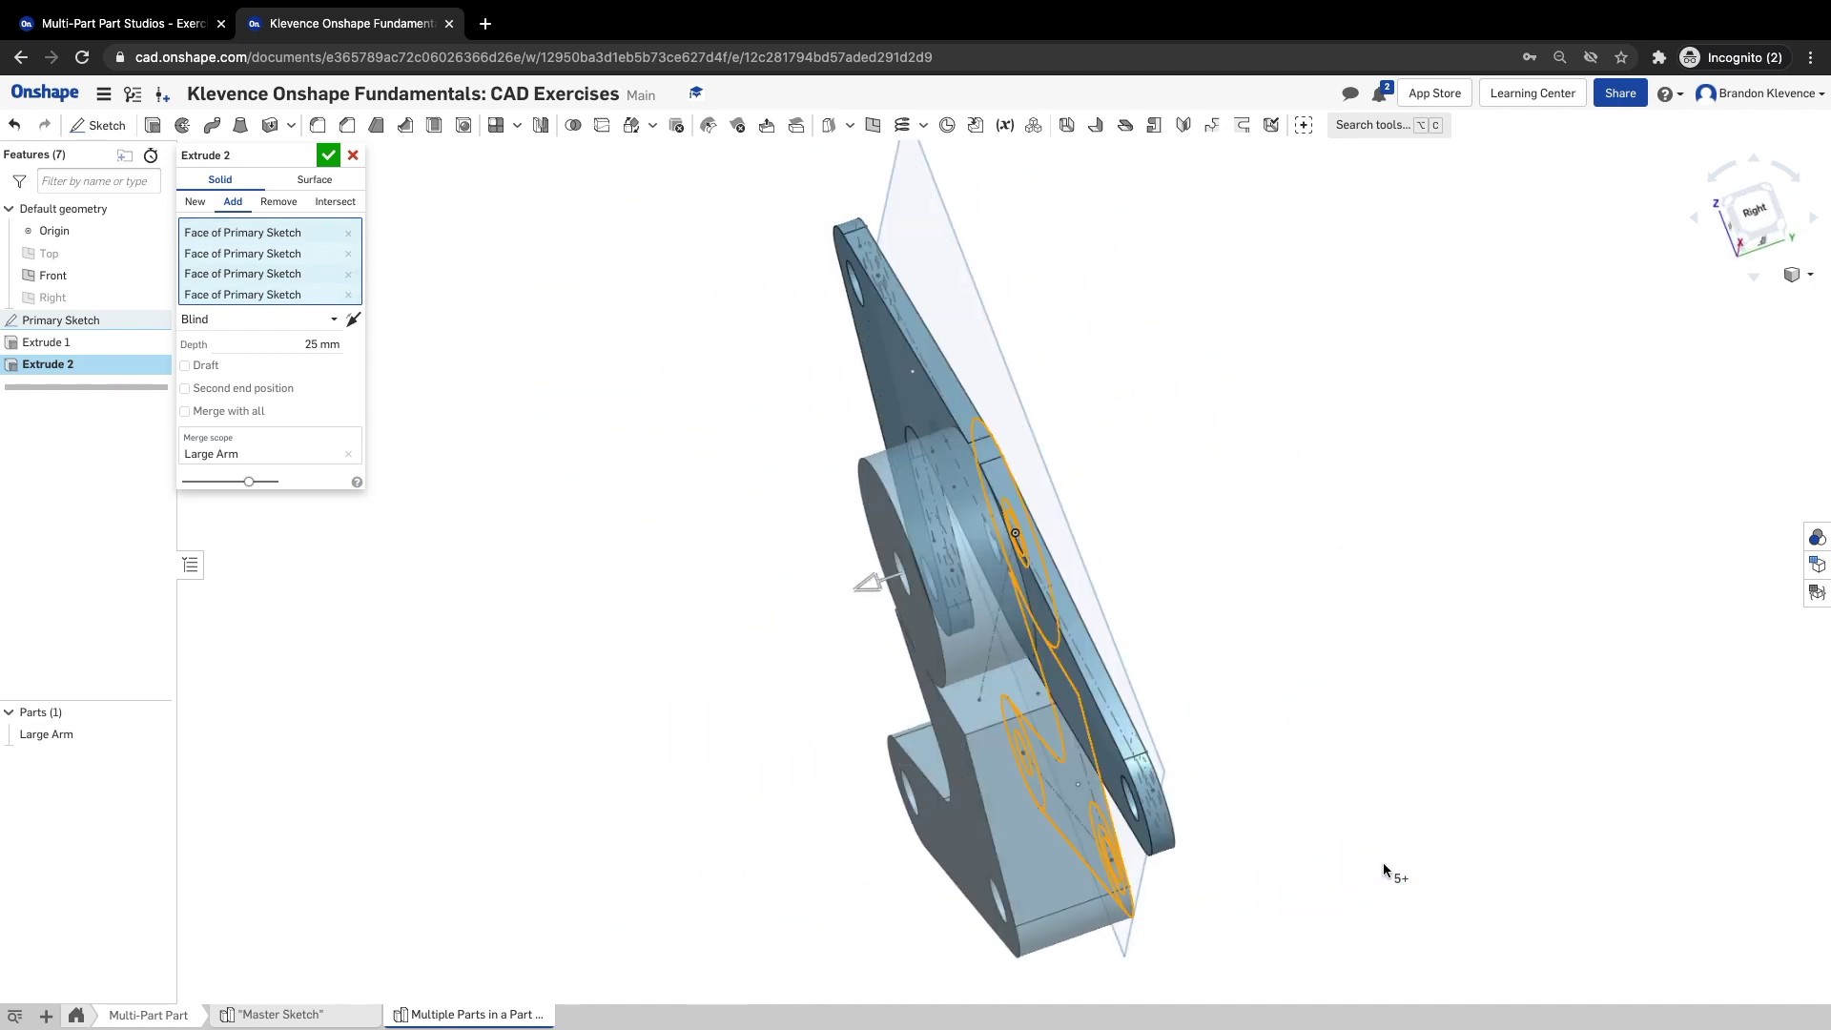
click(355, 320)
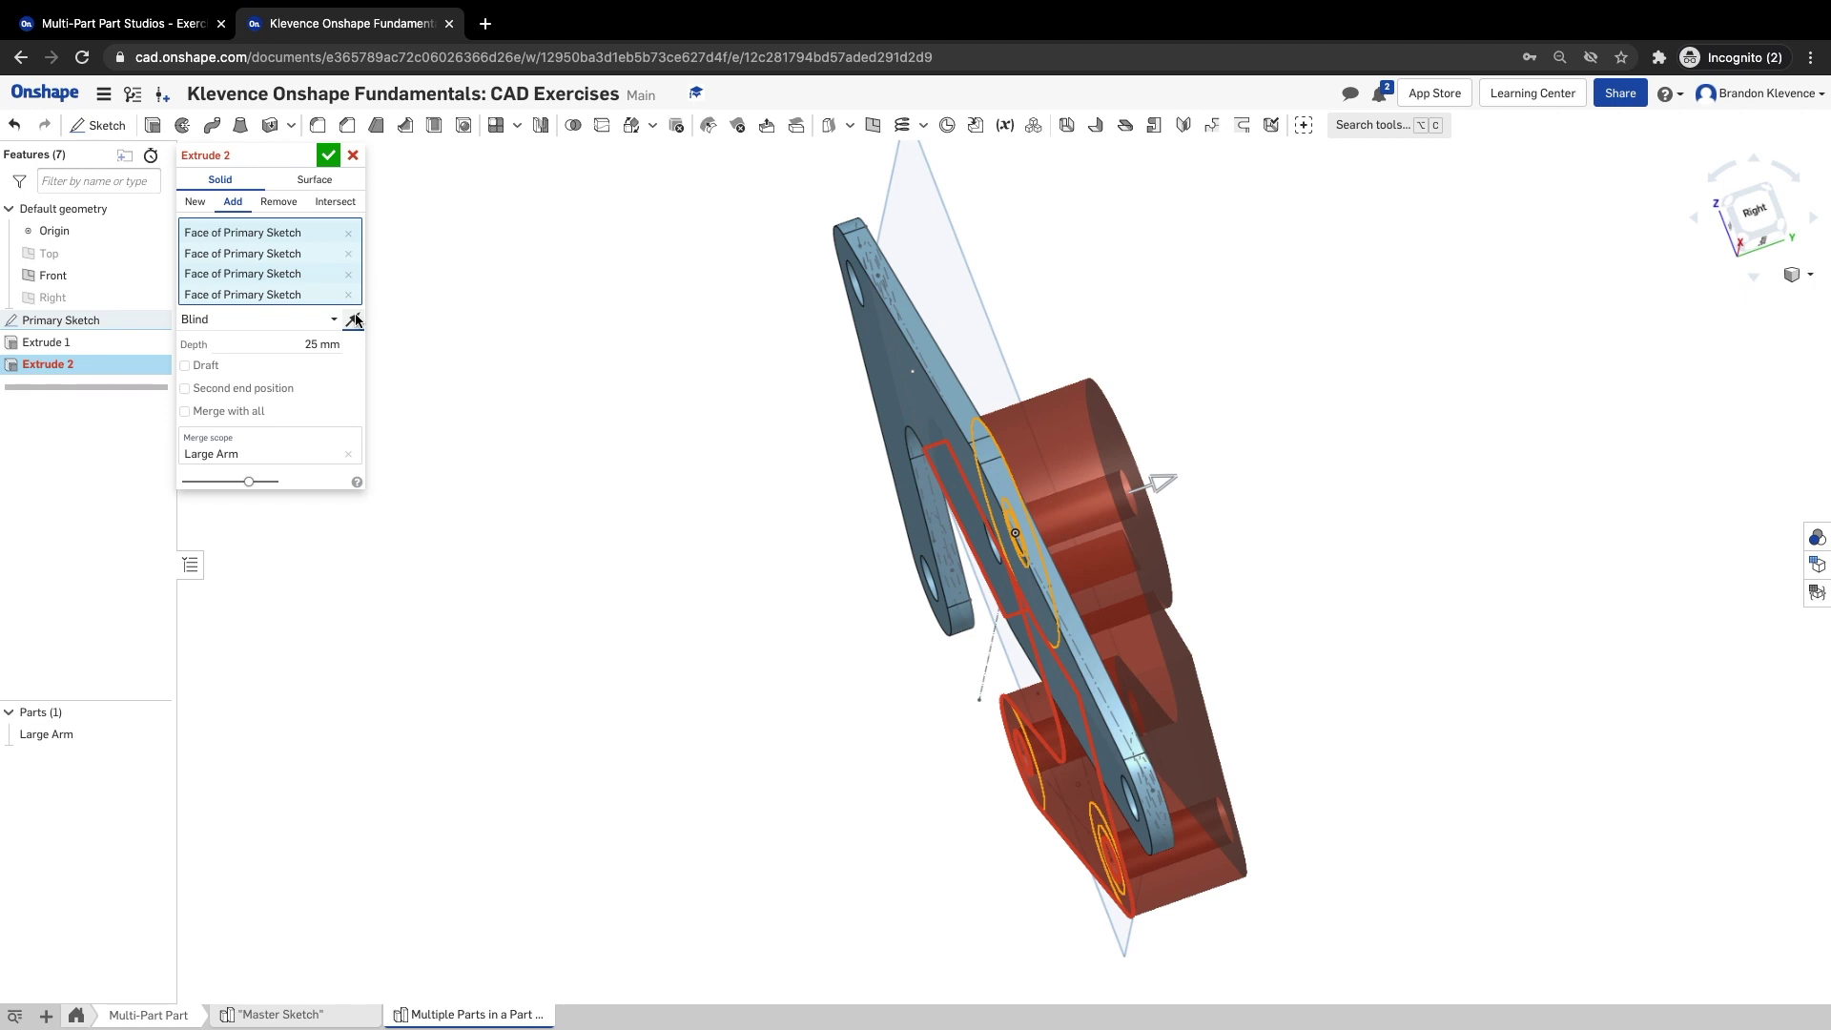
click(194, 203)
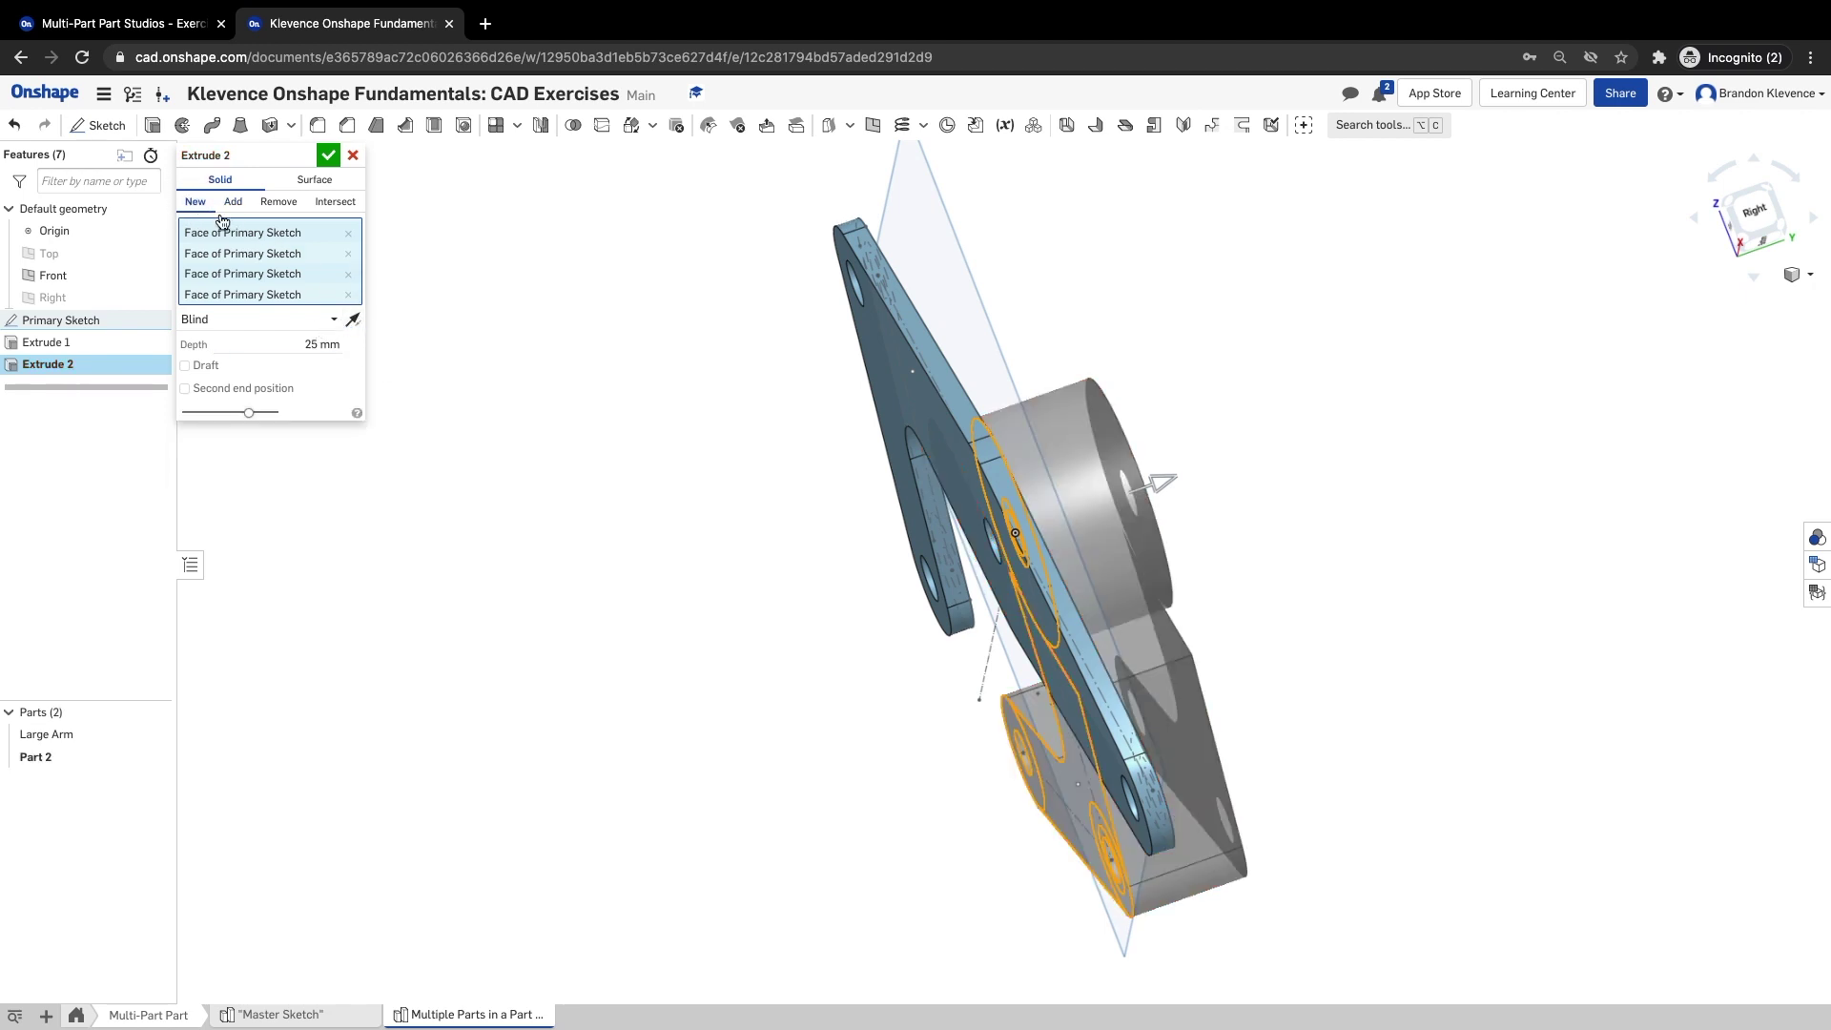
click(311, 340)
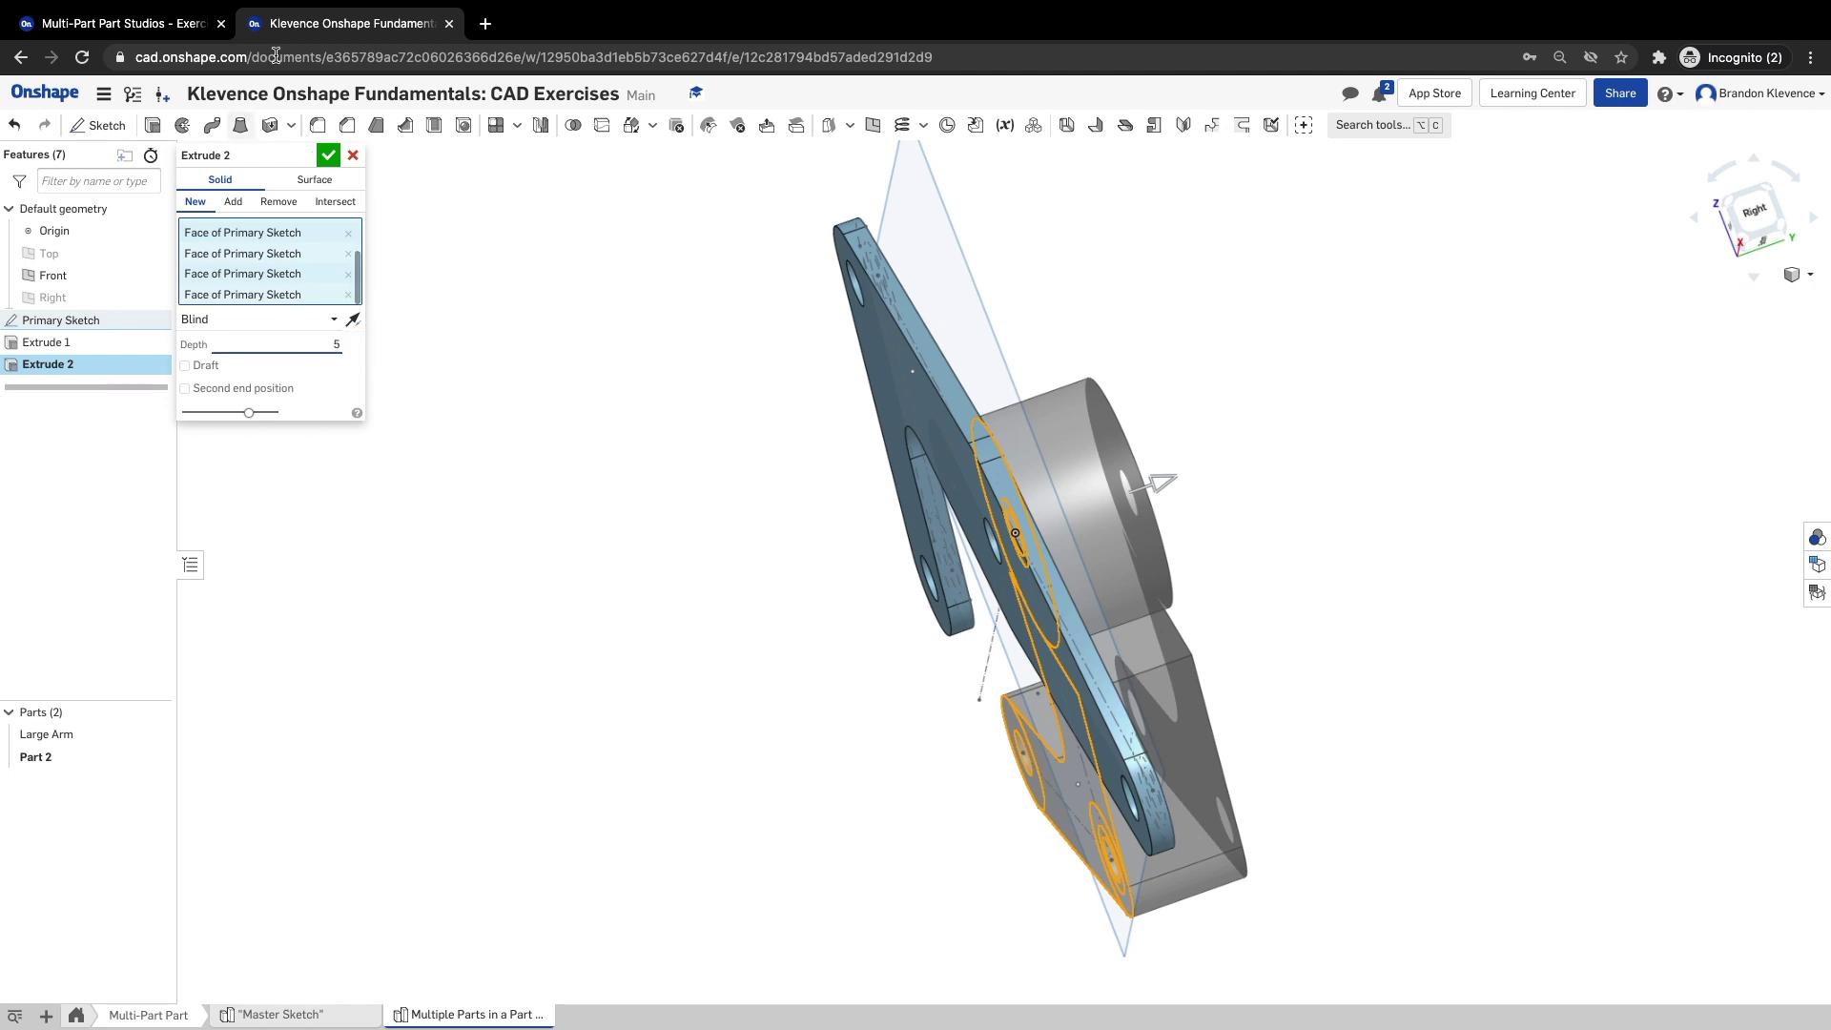
click(157, 27)
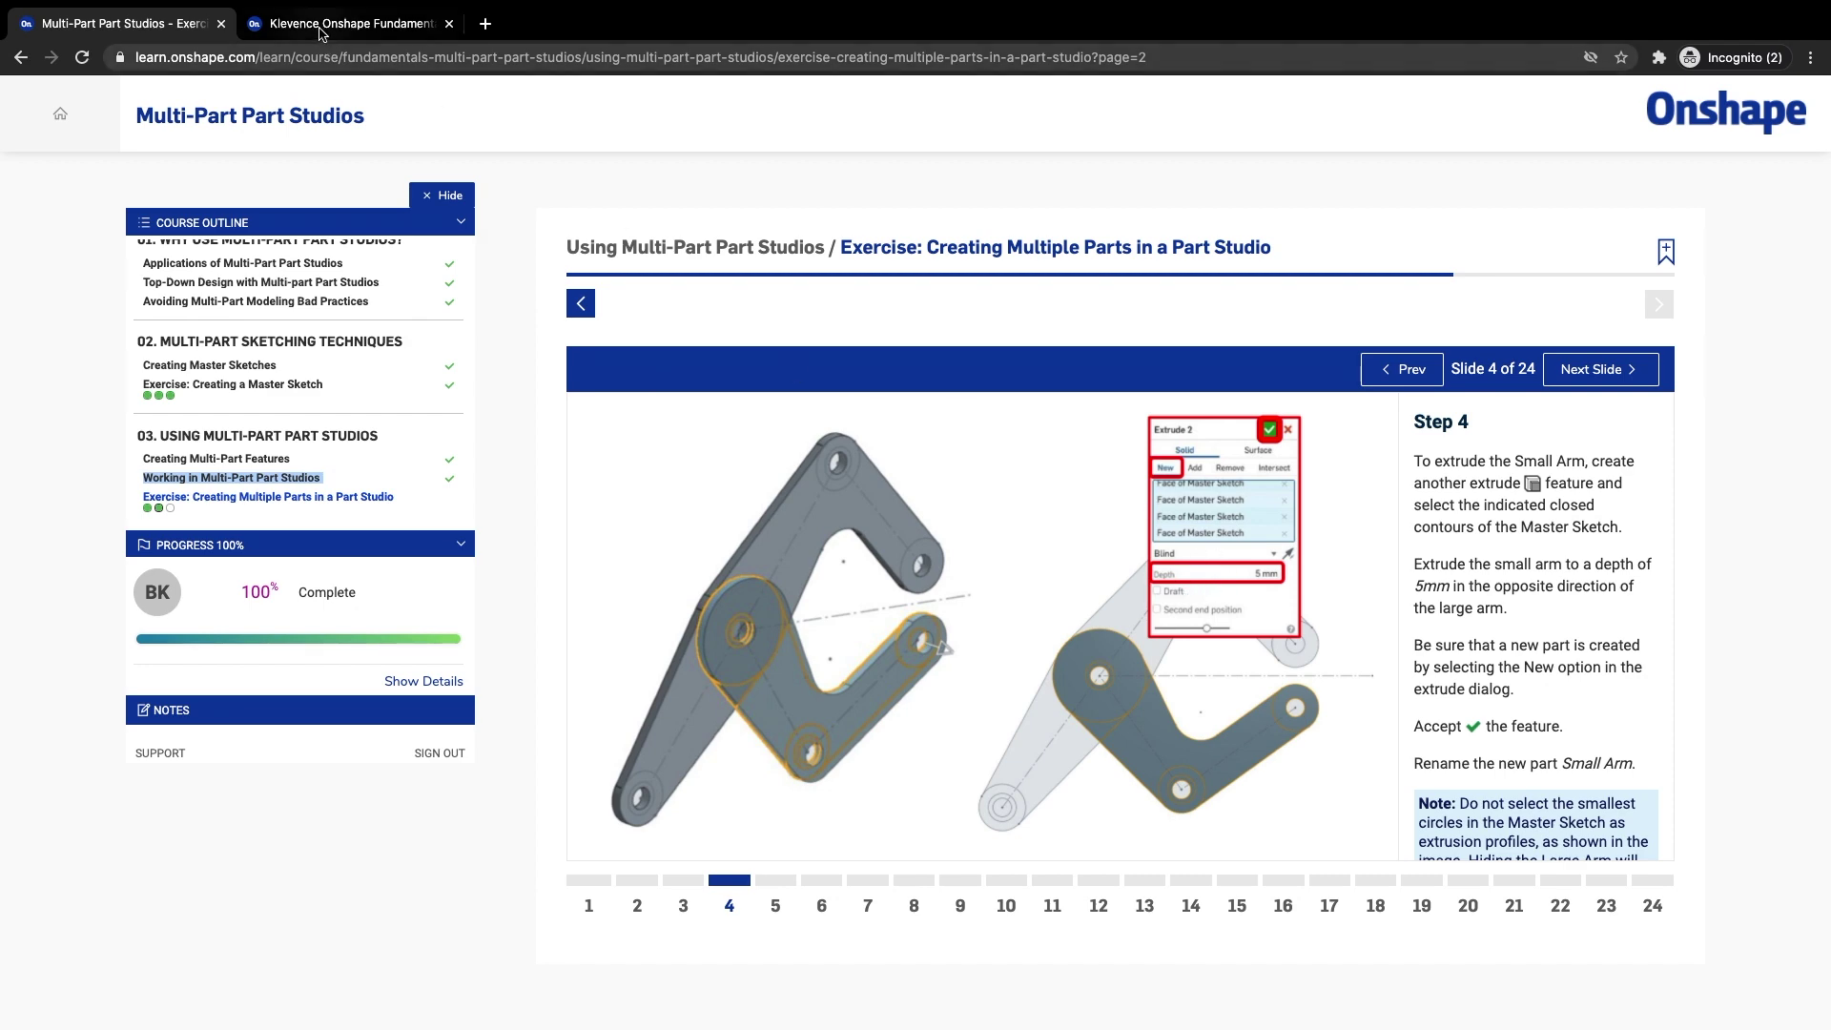
click(322, 29)
- Add the remaining small arm contours near the pivot to the extrusion, check the shape in an angled view, and accept the feature
right_drag(1287, 539, 1120, 584)
scroll(1049, 568, up, 5)
click(1085, 588)
click(748, 750)
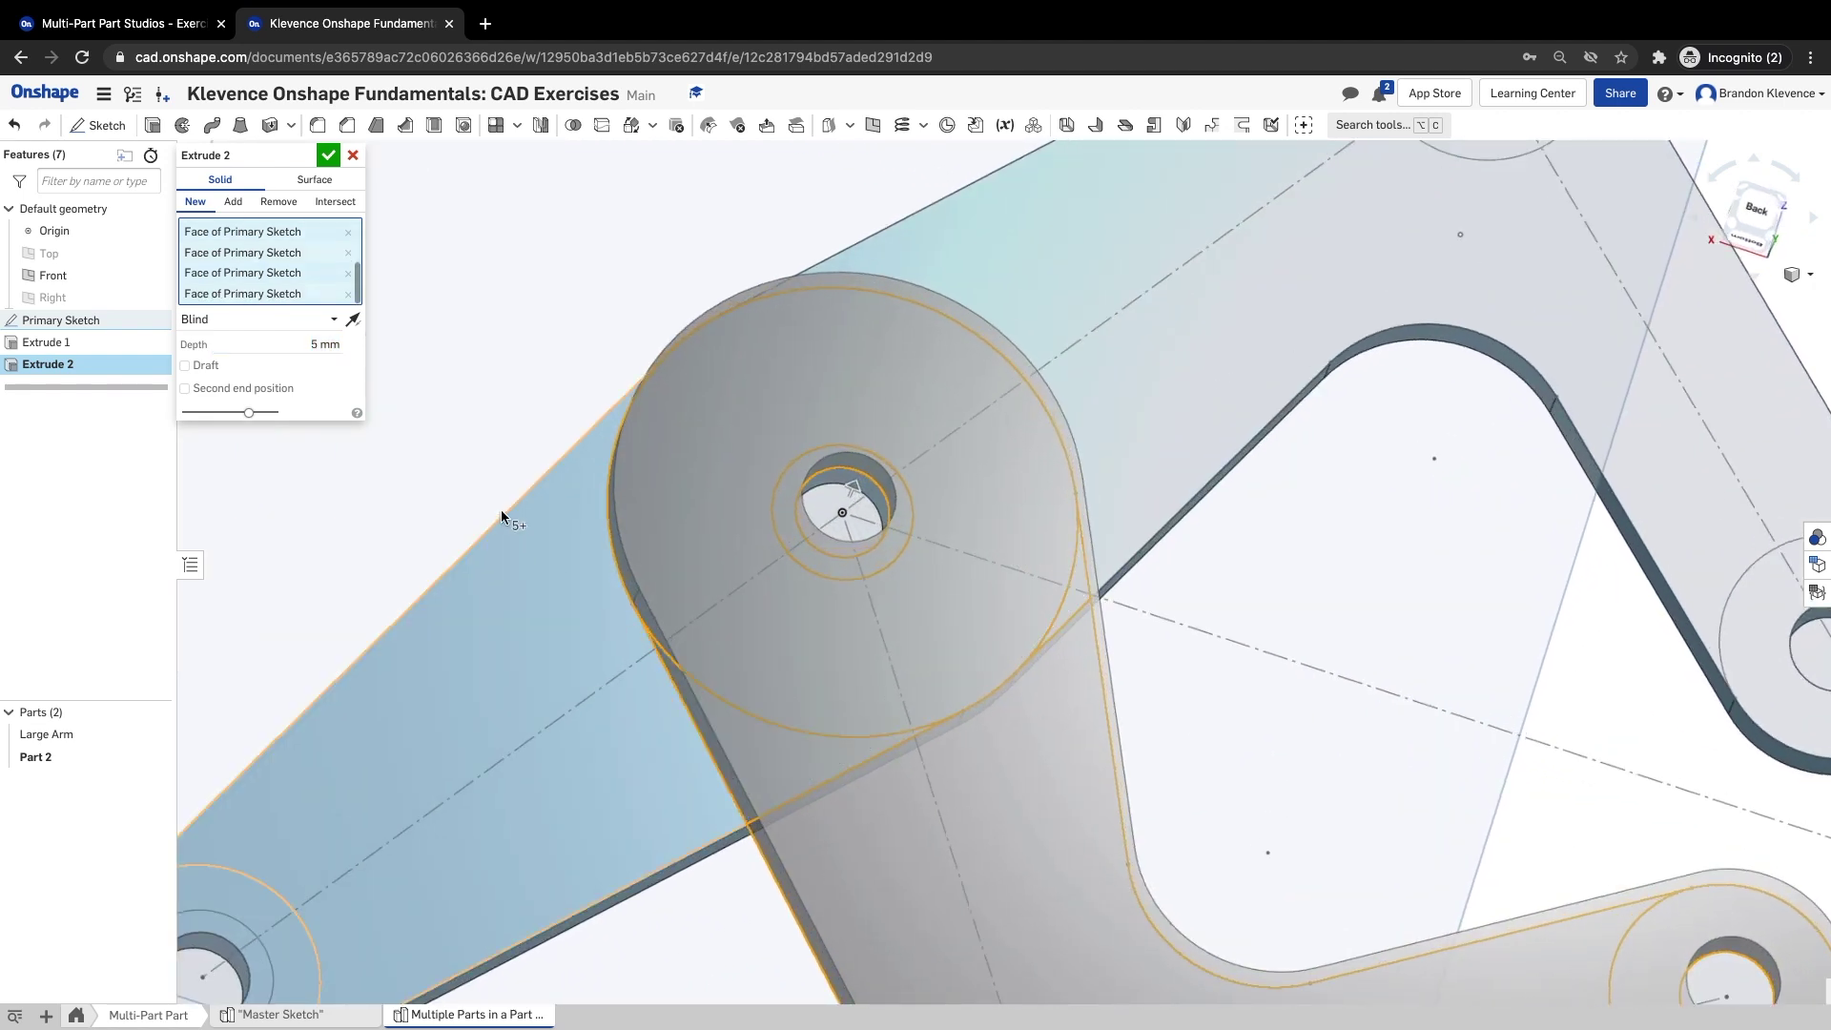
scroll(1410, 889, down, 8)
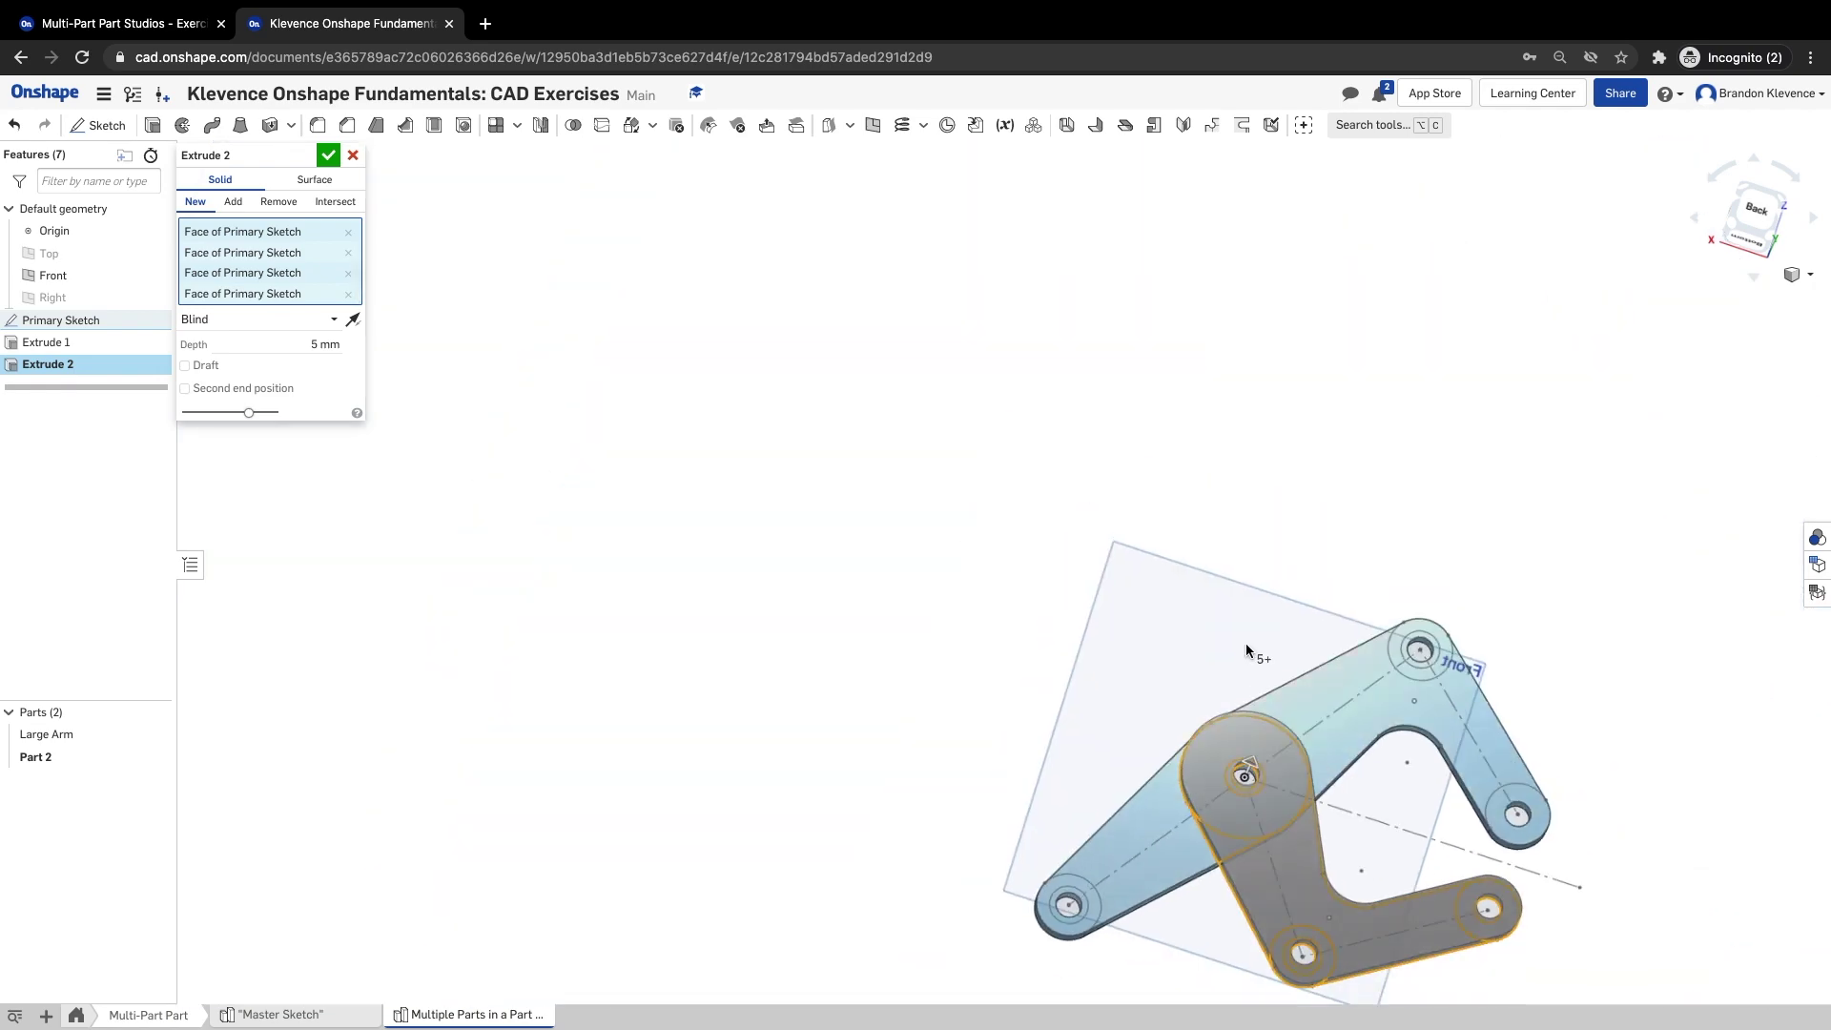
click(1739, 187)
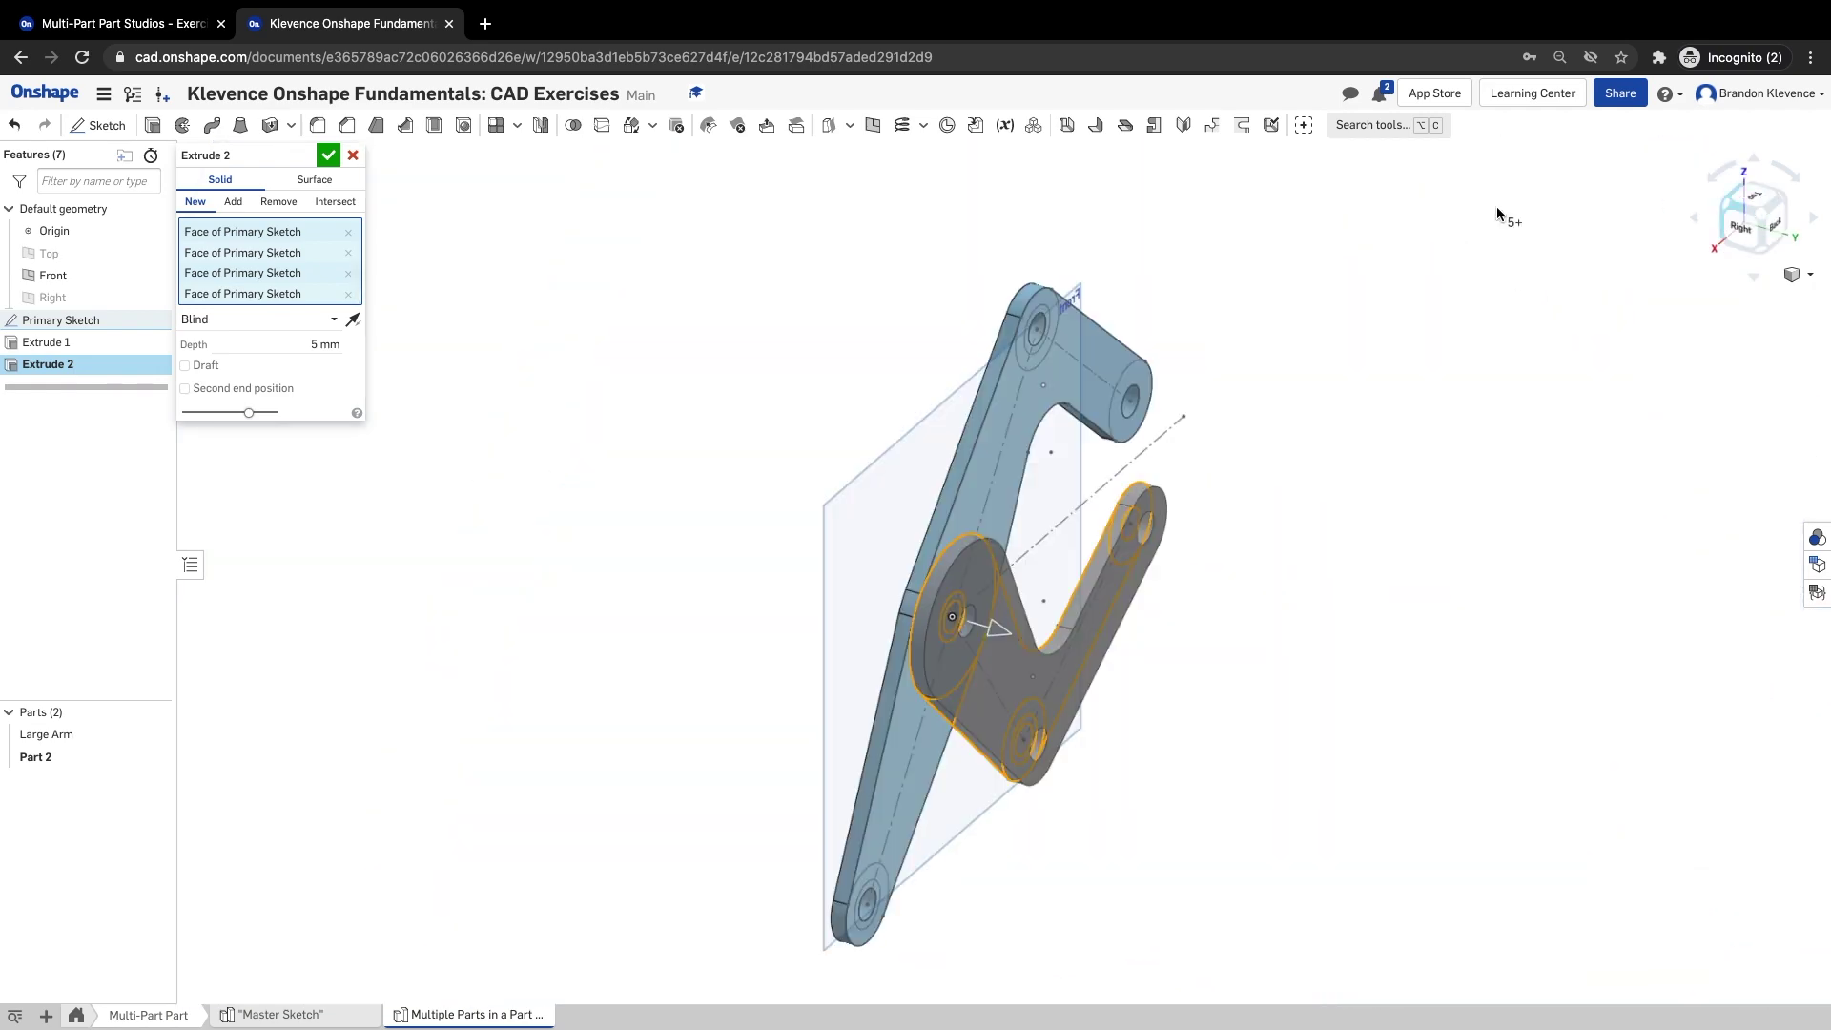
click(327, 154)
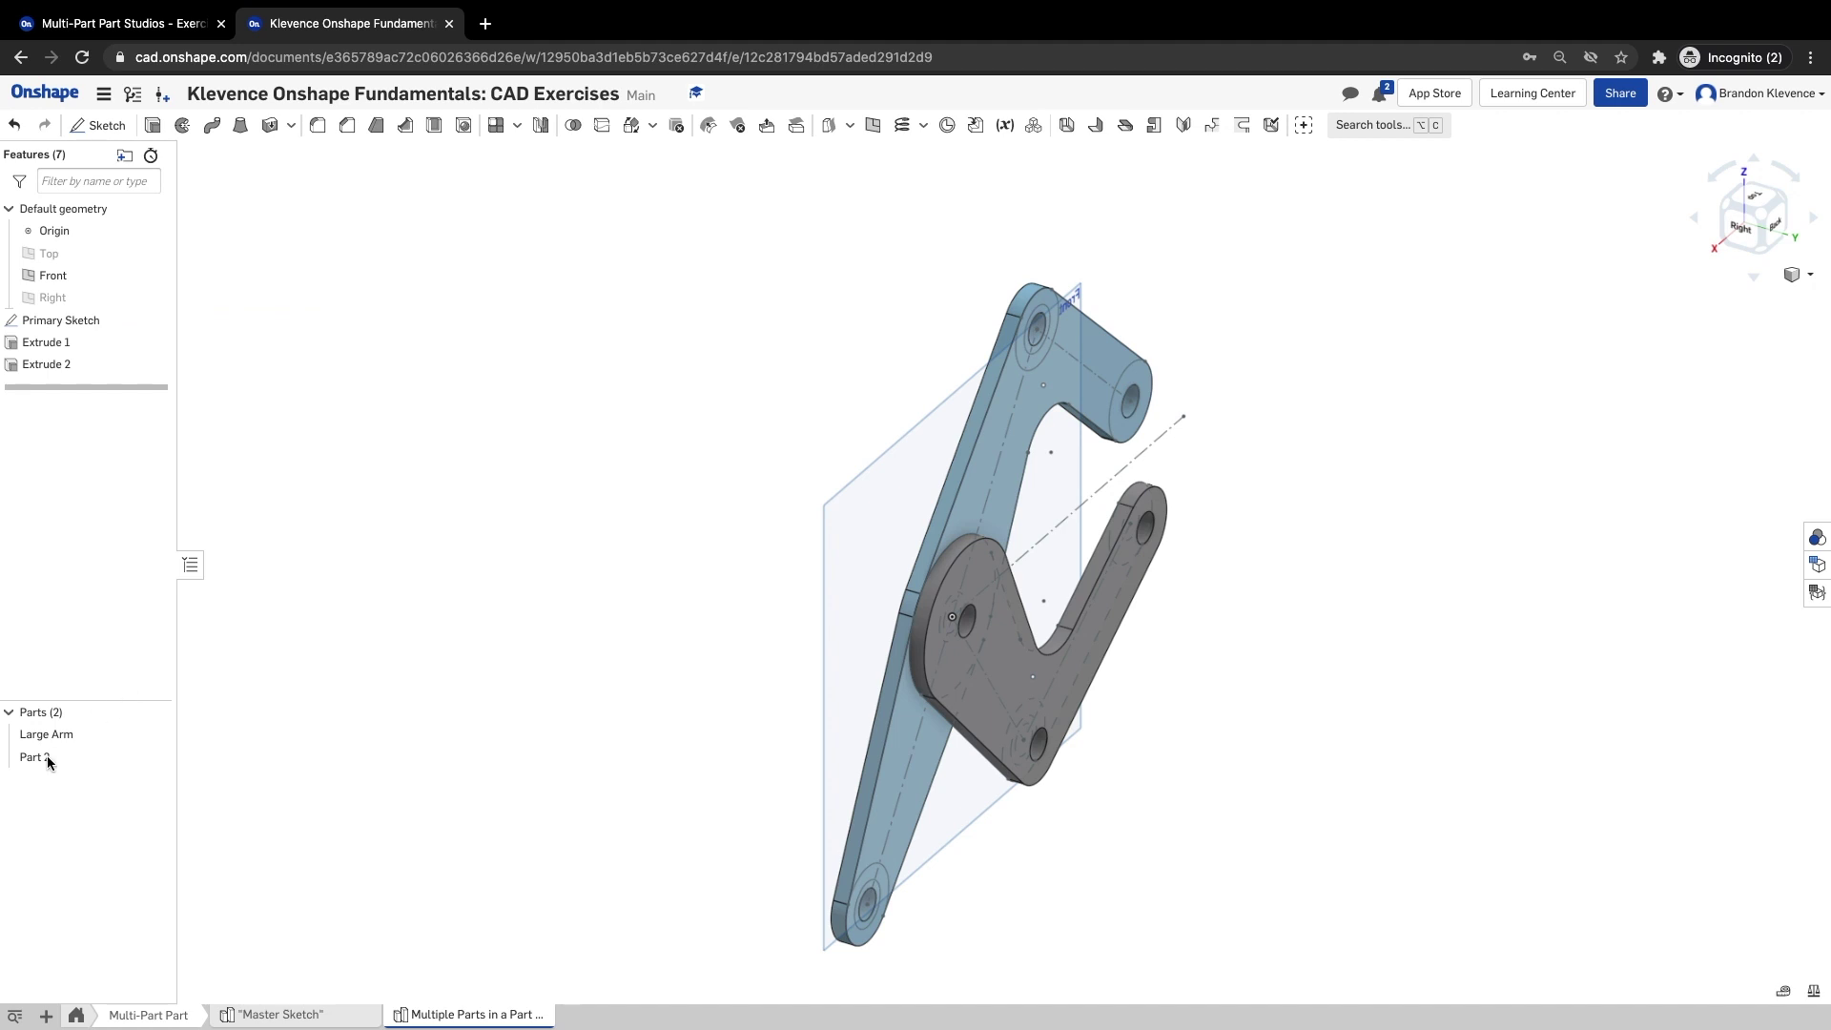
- Check the exercise's Steps 4 and 5, and rename the newly extruded part as Small Arm
click(120, 22)
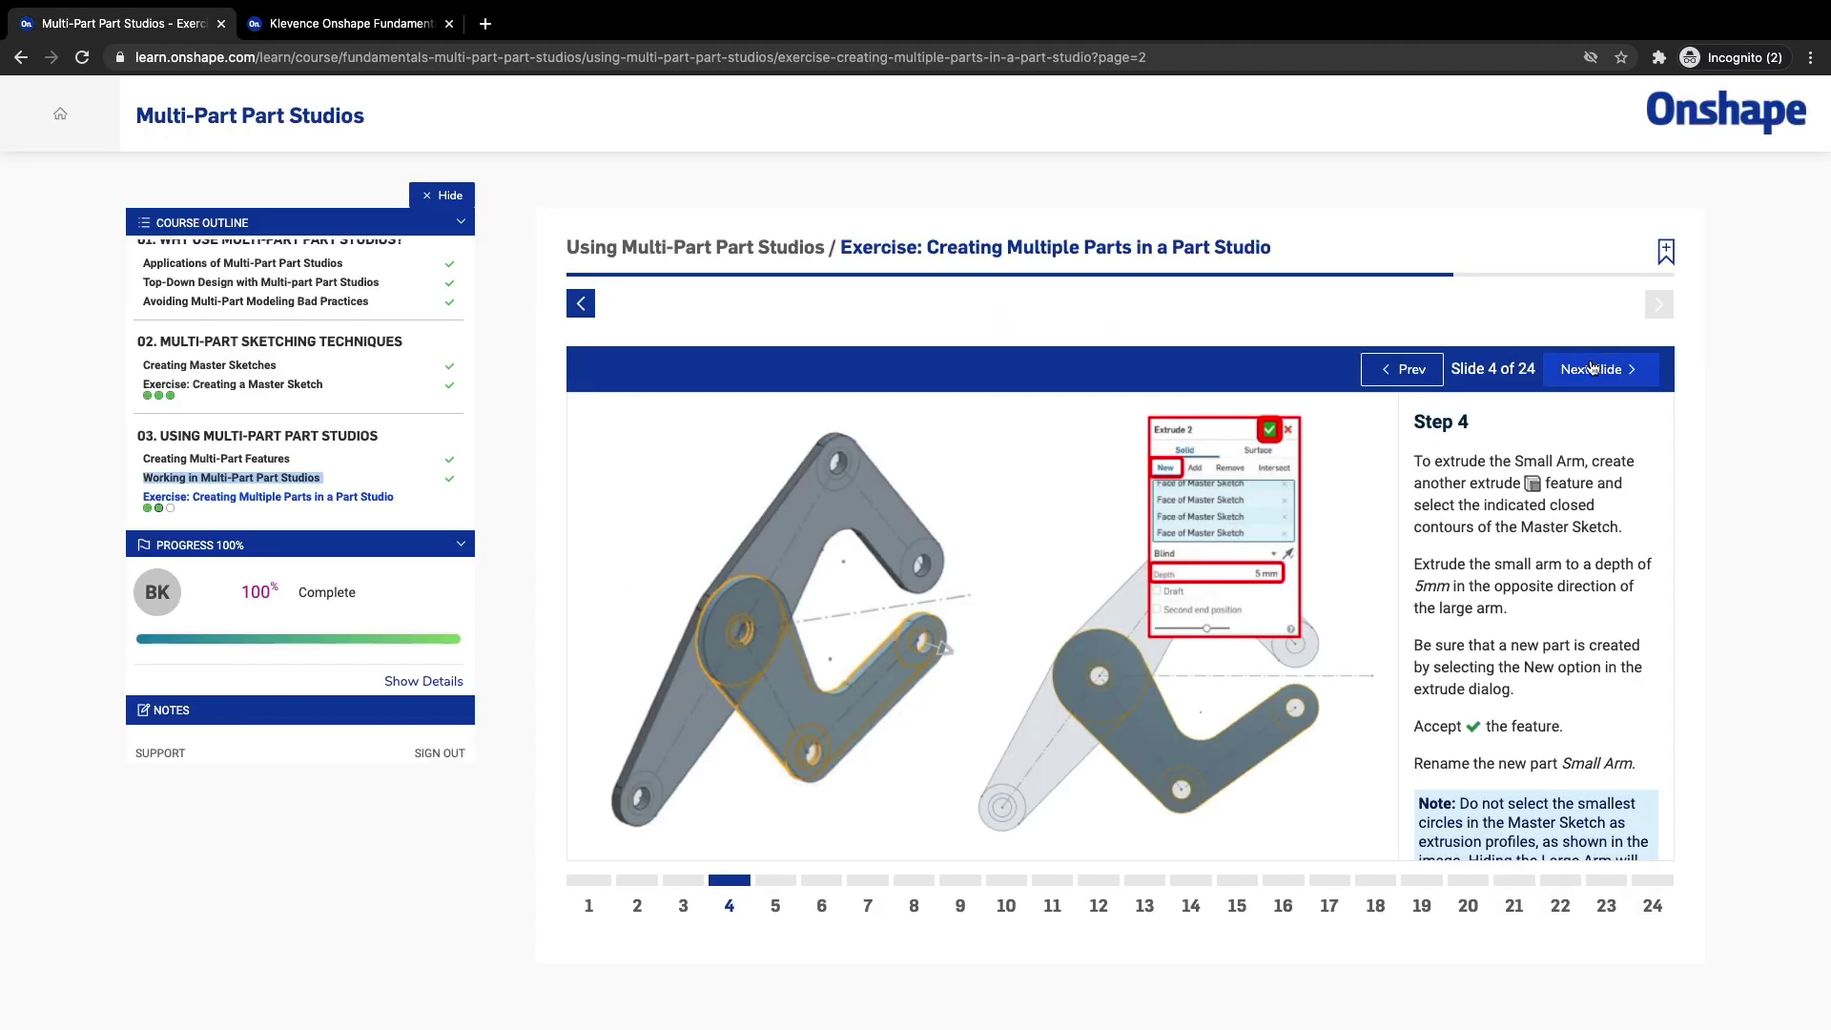
click(1593, 371)
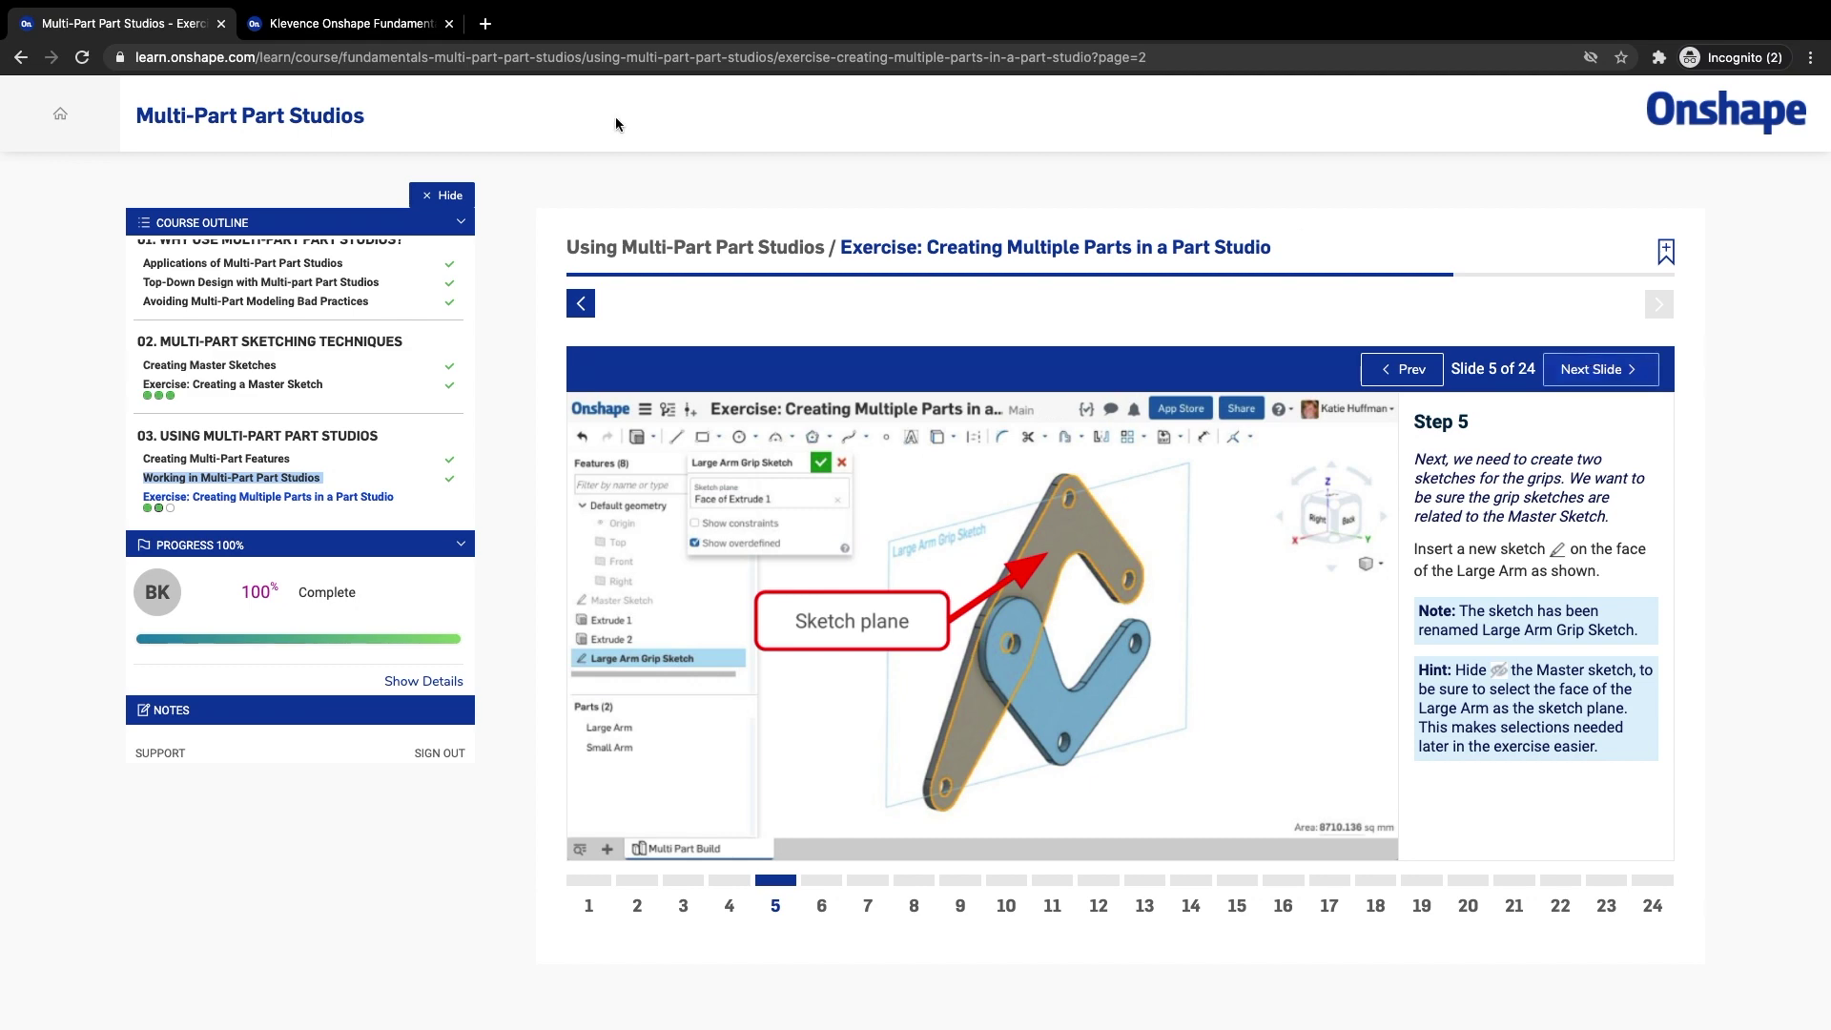
click(347, 27)
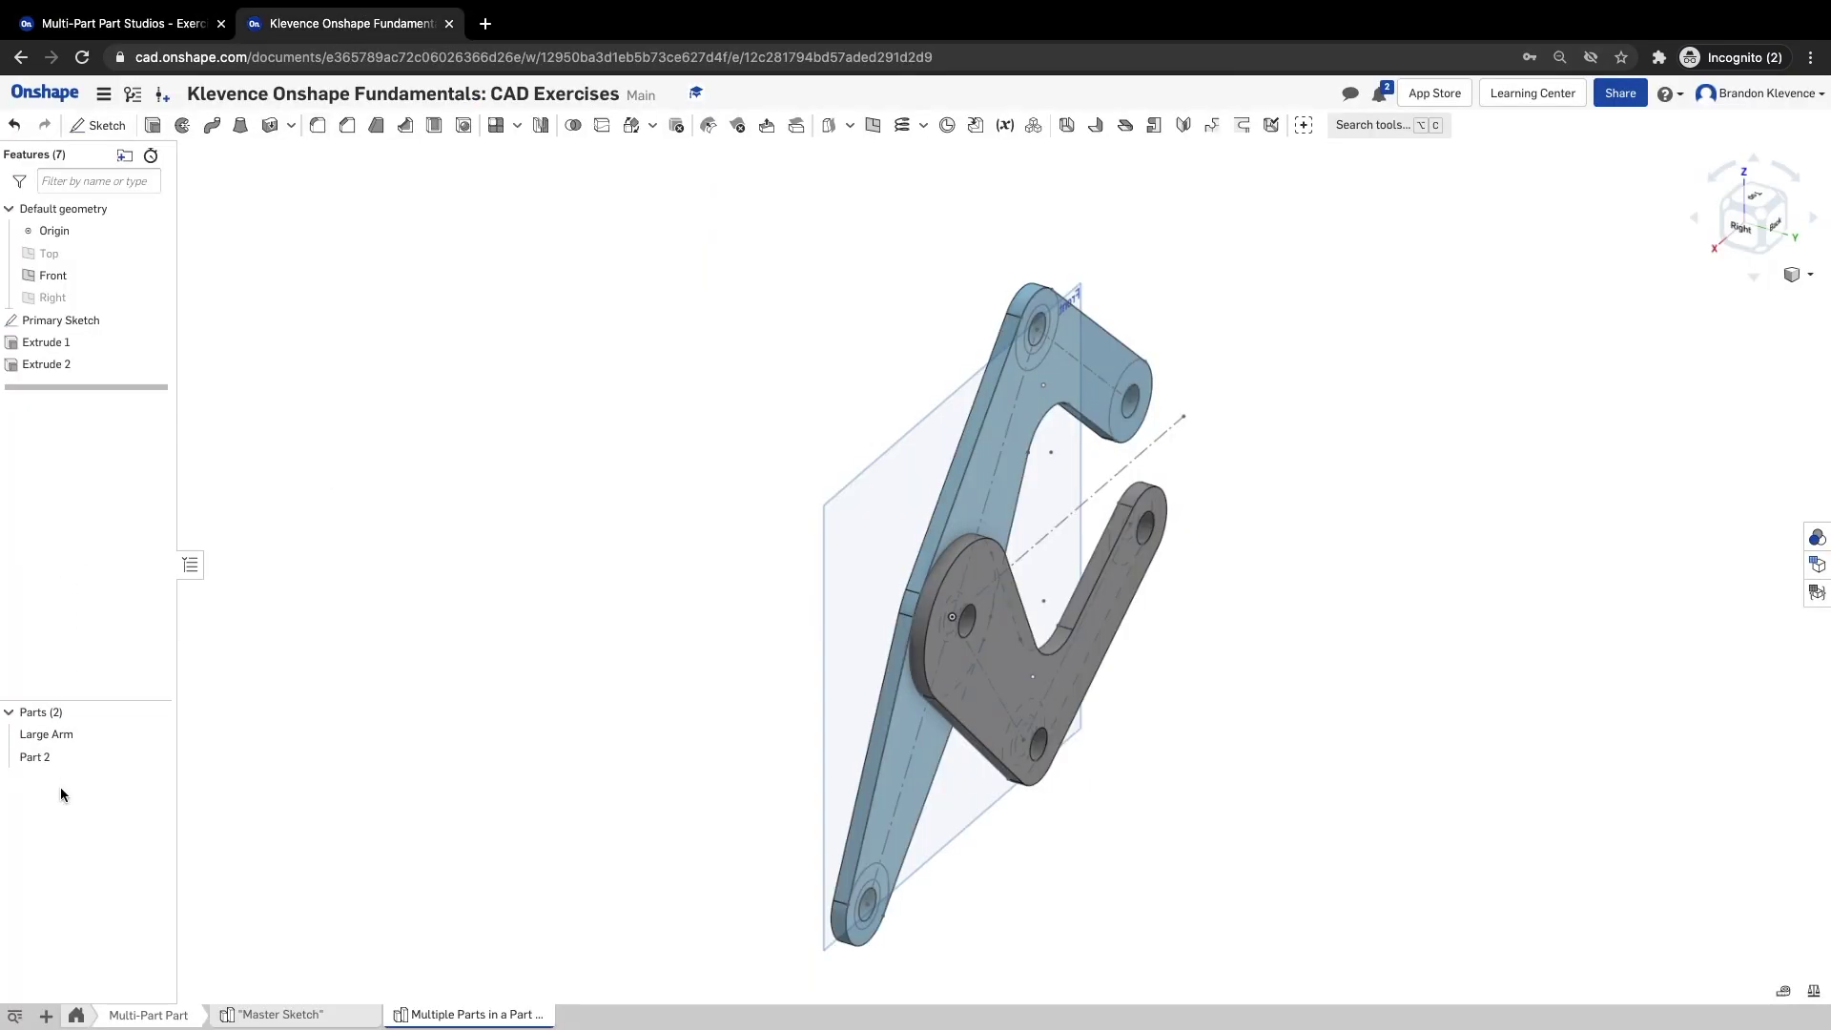
right_click(43, 758)
click(86, 492)
text(Small Arm)
key(Return)
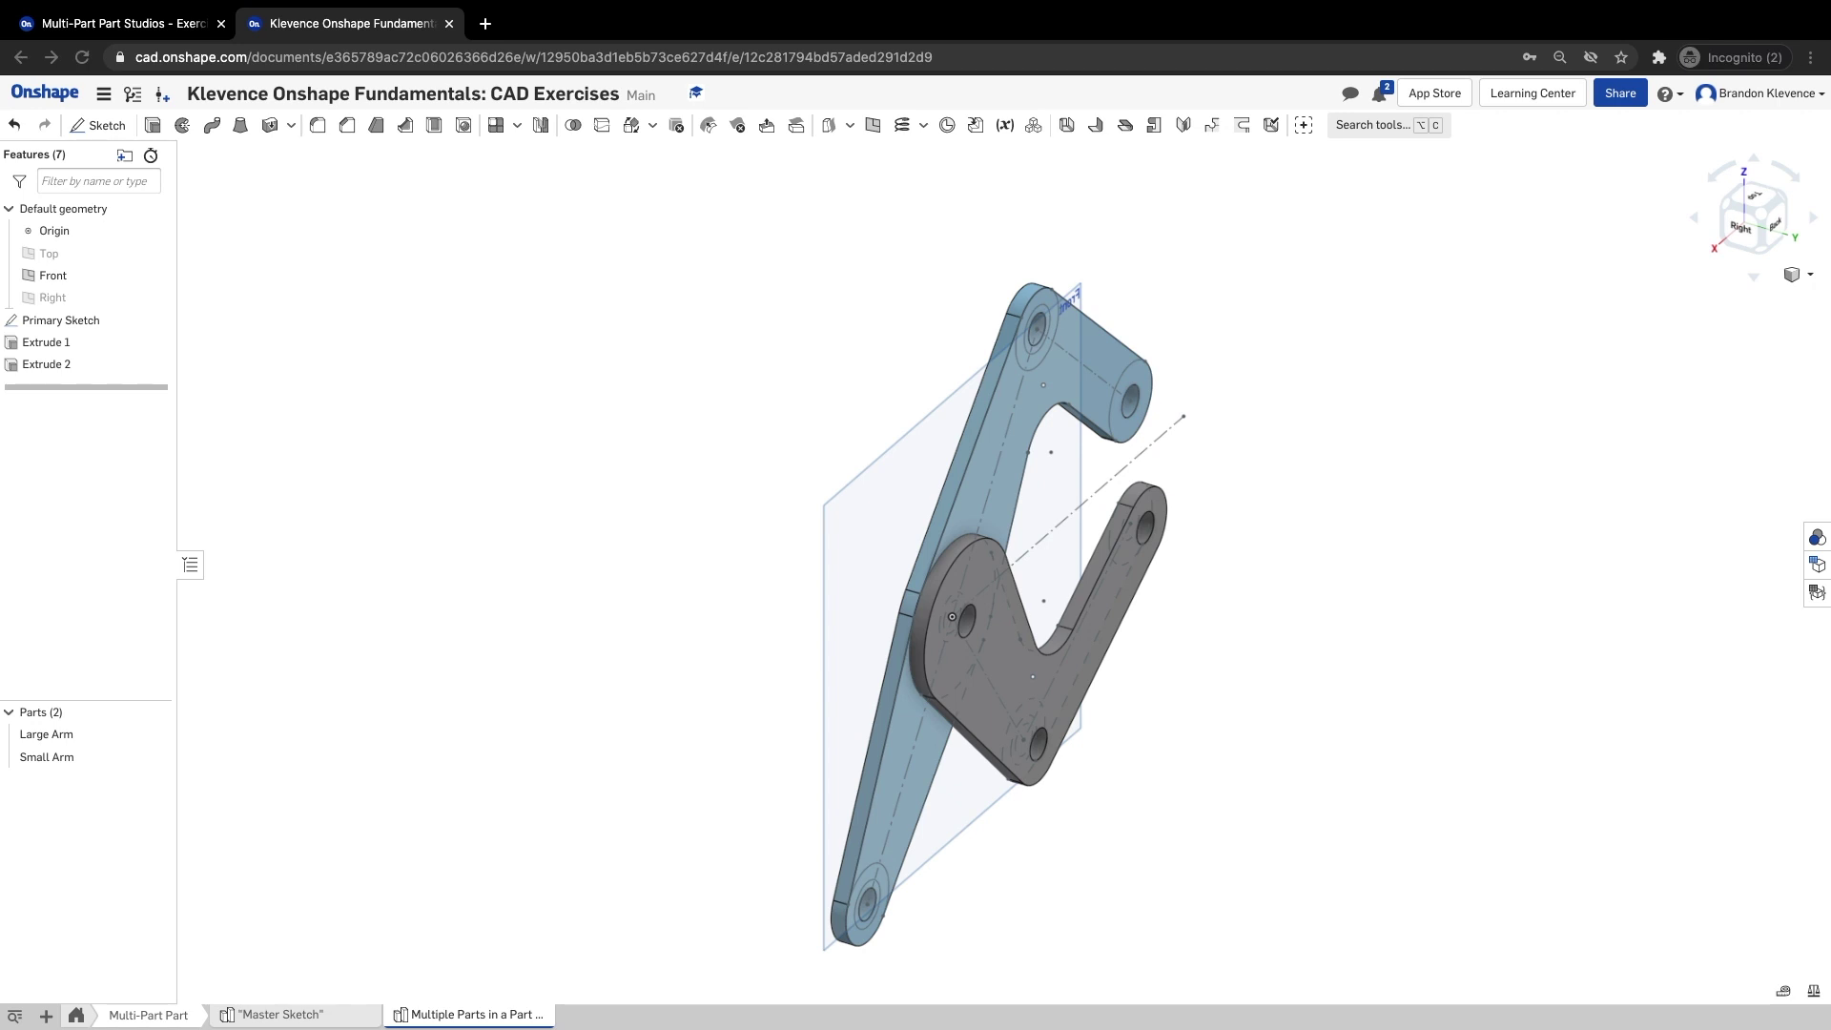
- Read Steps 5 and 6 of the course exercise about the large arm's grip sketch, and return to the part studio
click(143, 24)
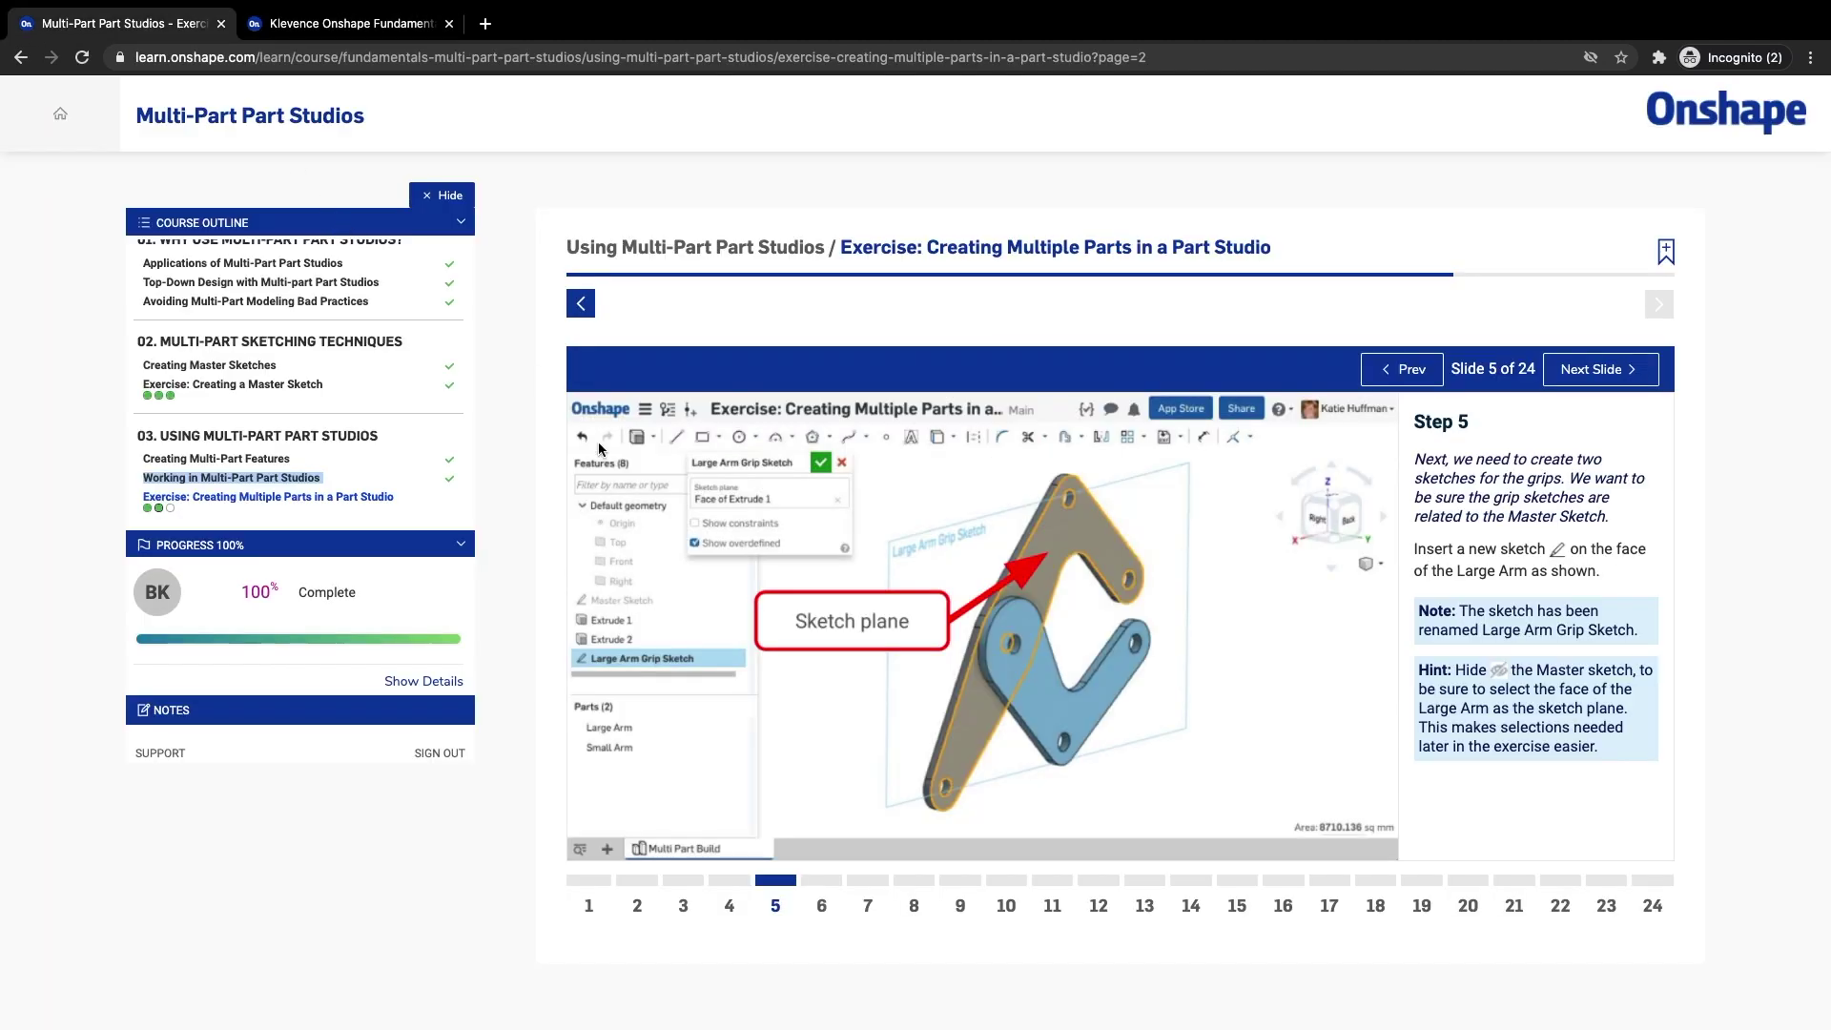
click(1606, 380)
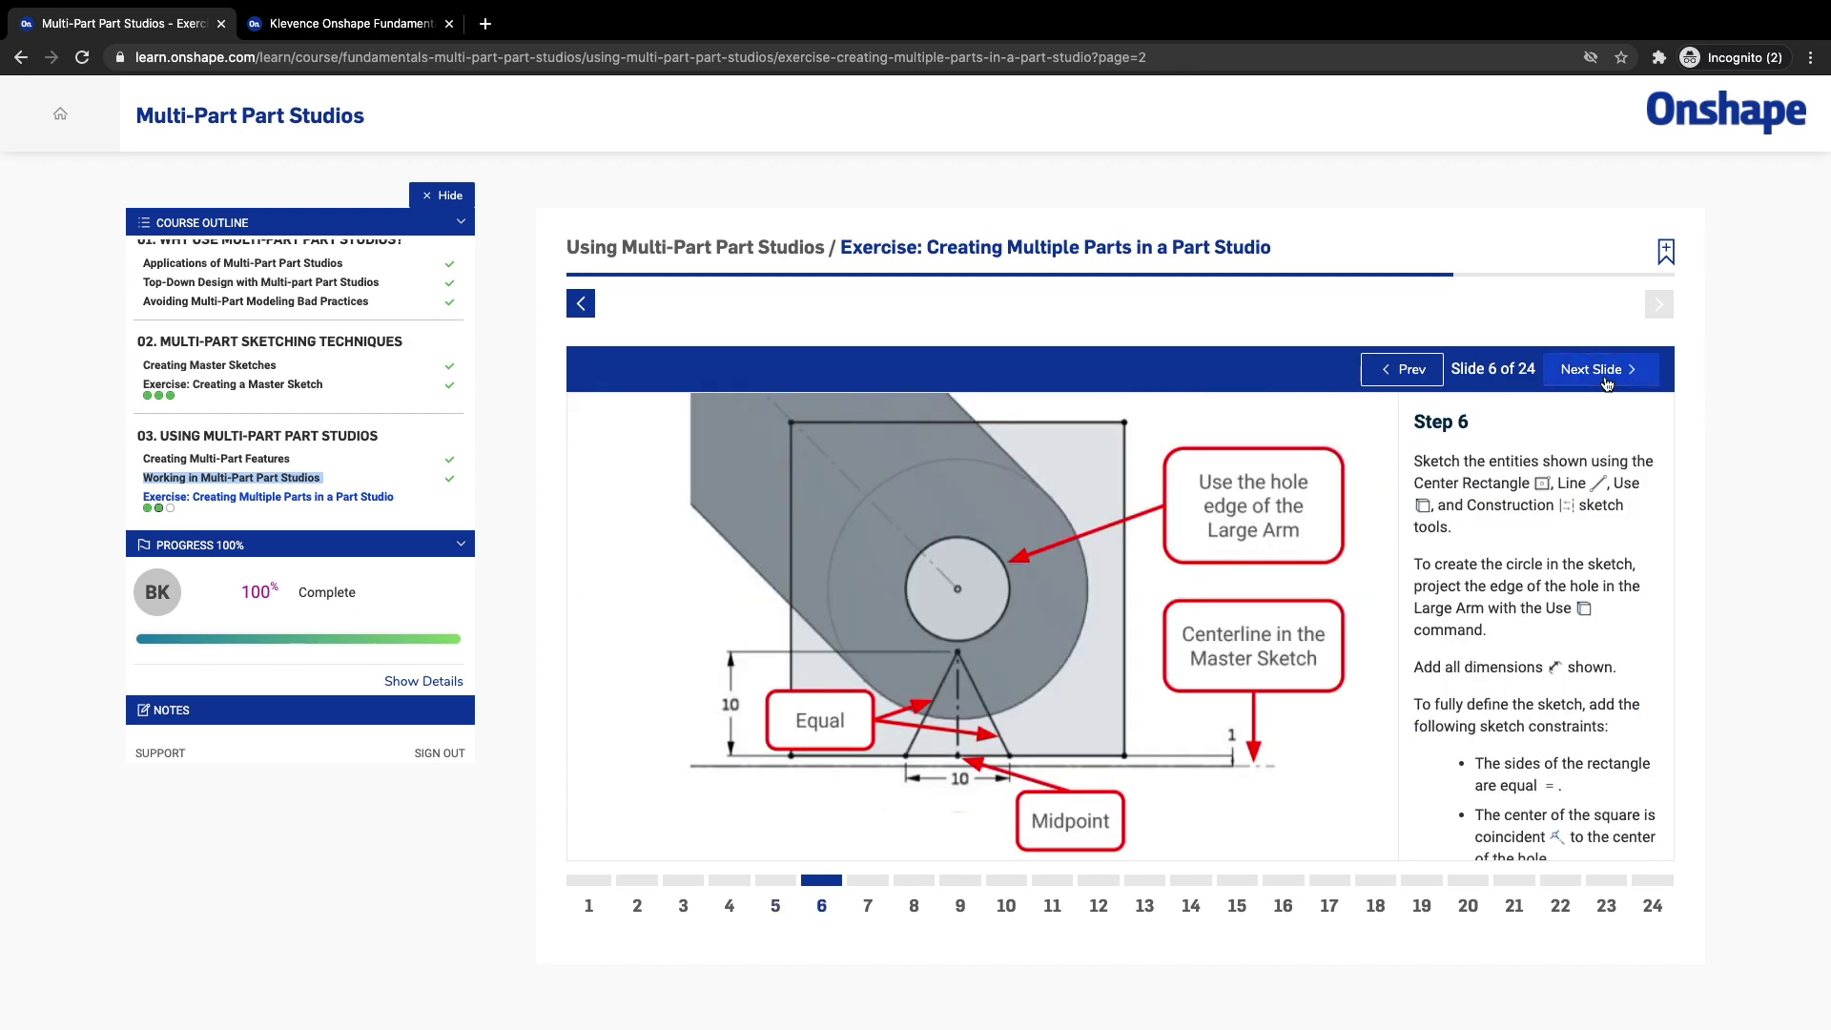
click(1401, 369)
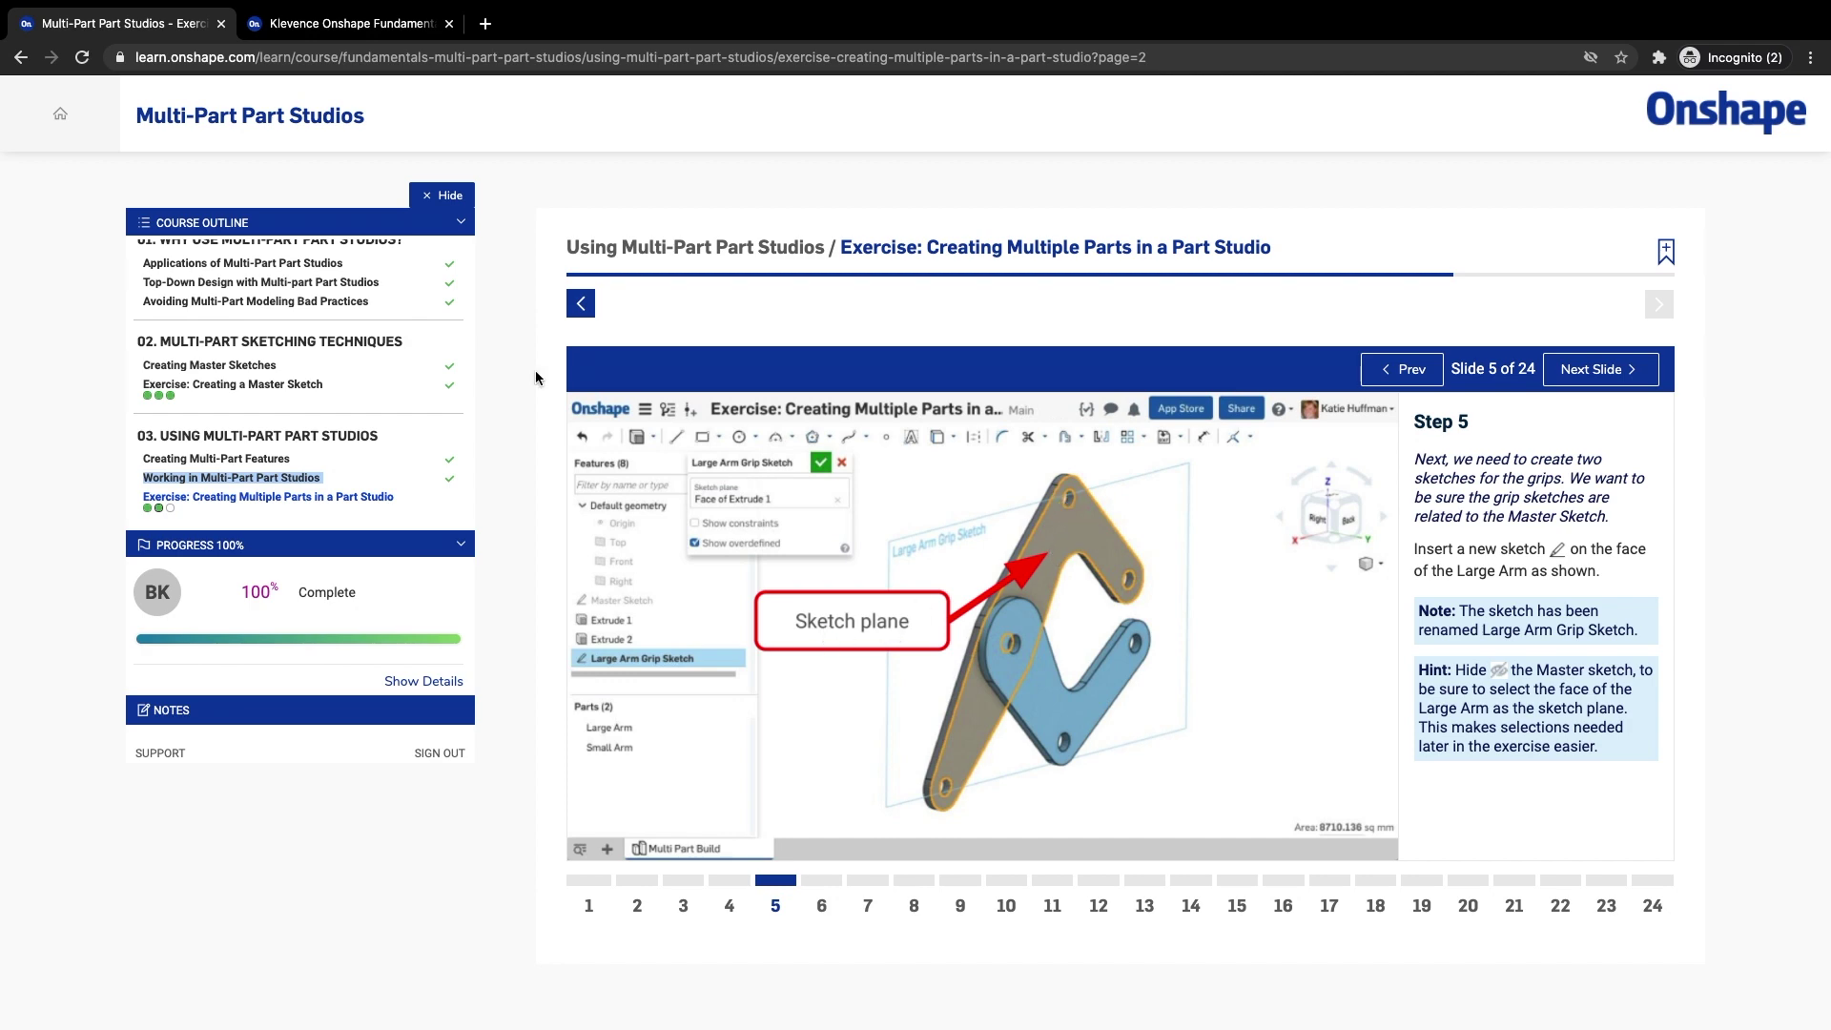
click(302, 21)
- Hide the primary sketch and start a sketch named Large Arm Grip Sketch on the large arm's face beside the small arm
right_drag(450, 254, 410, 273)
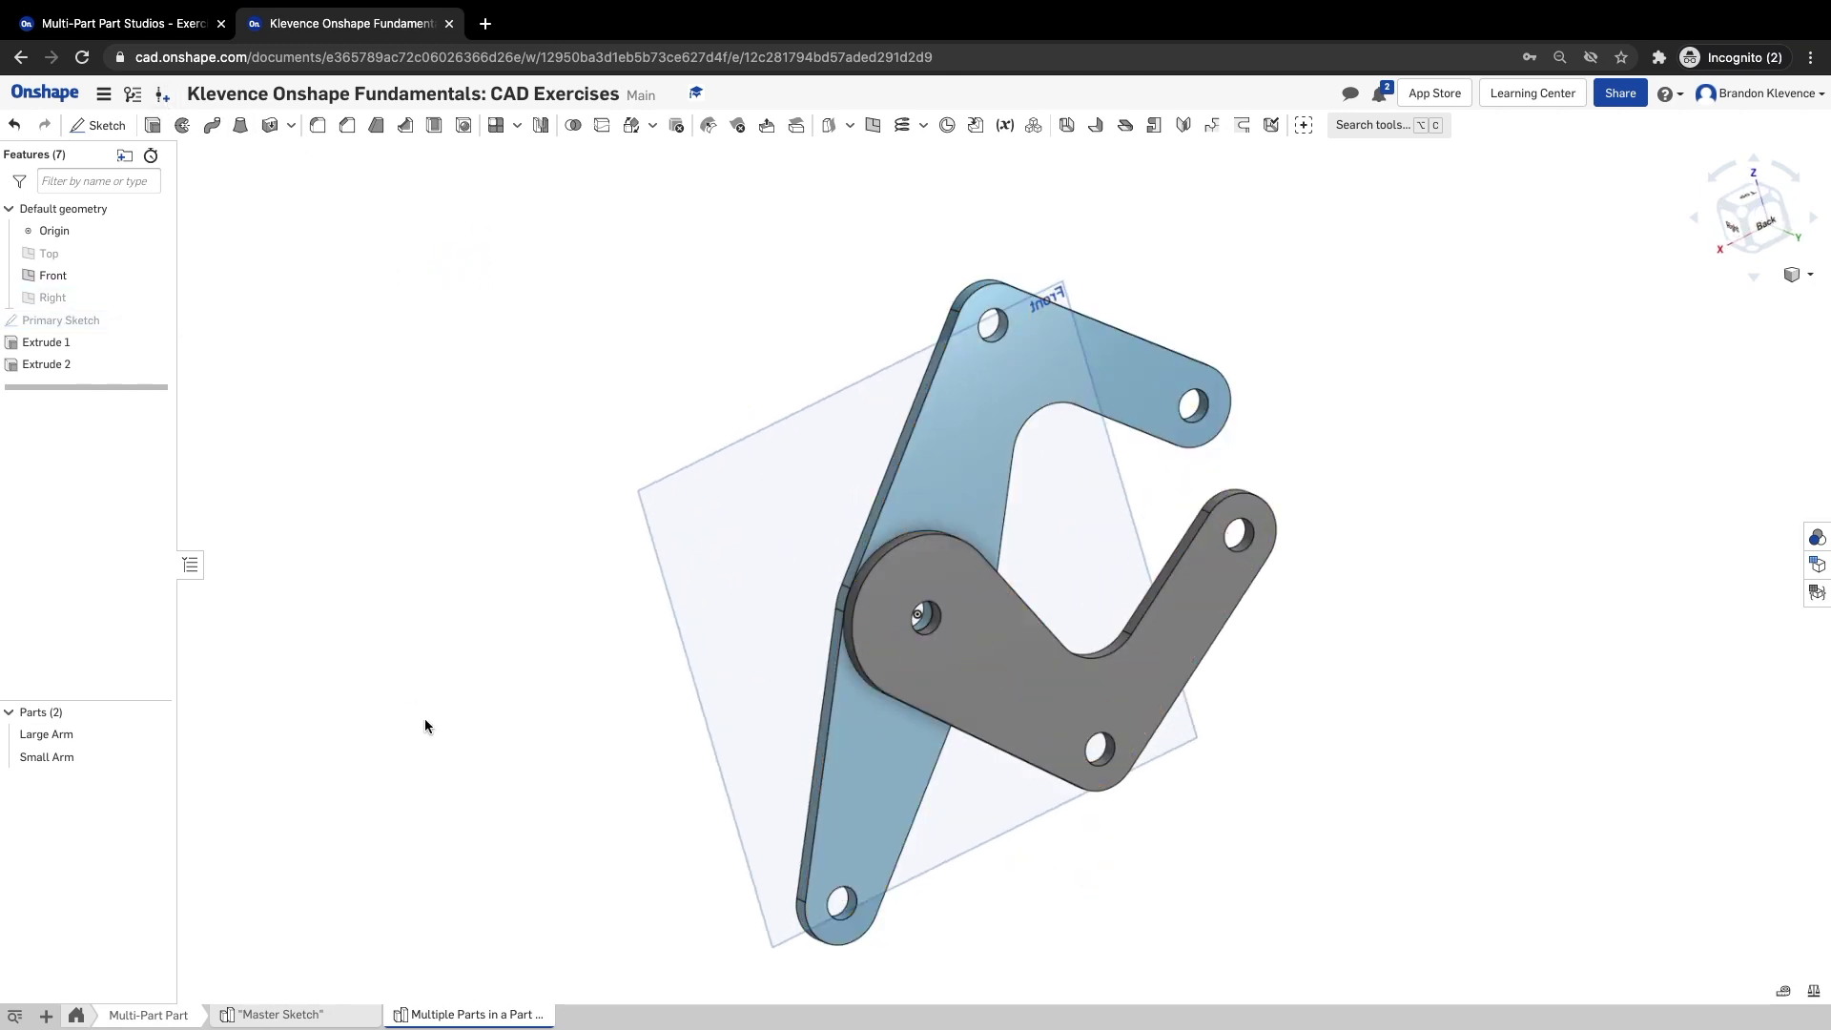
click(105, 125)
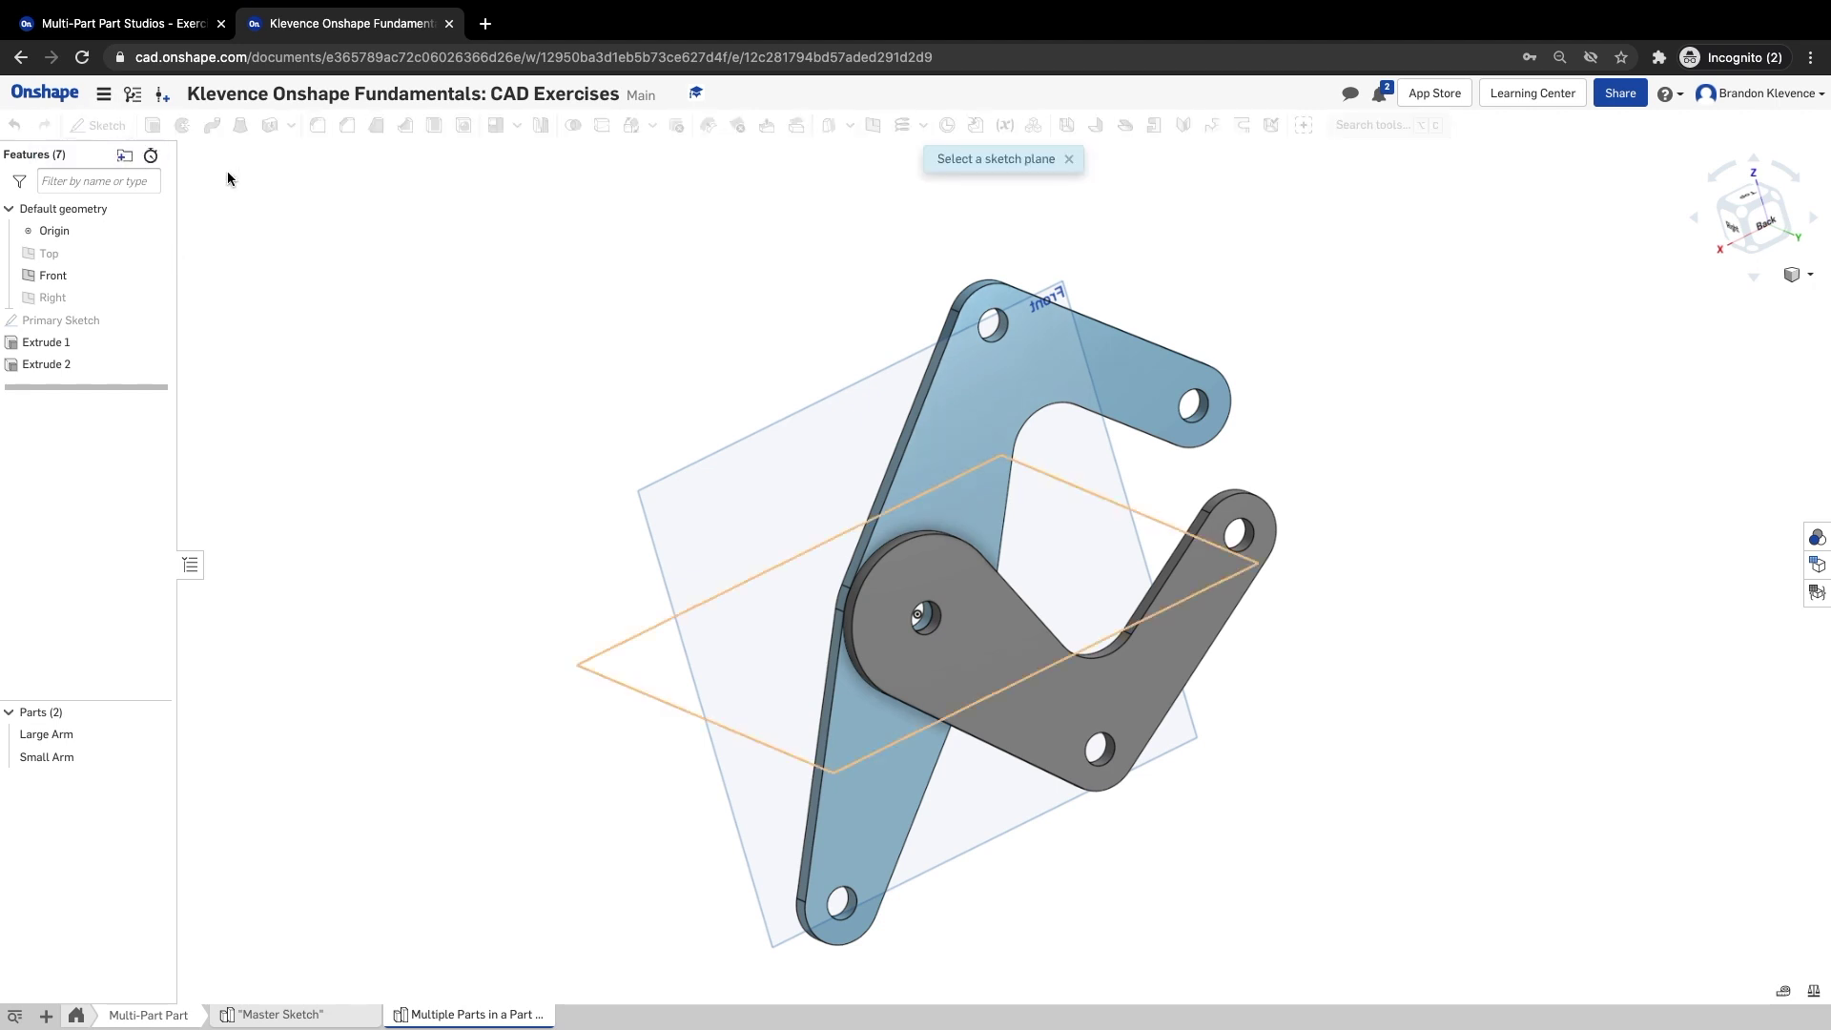
click(1135, 397)
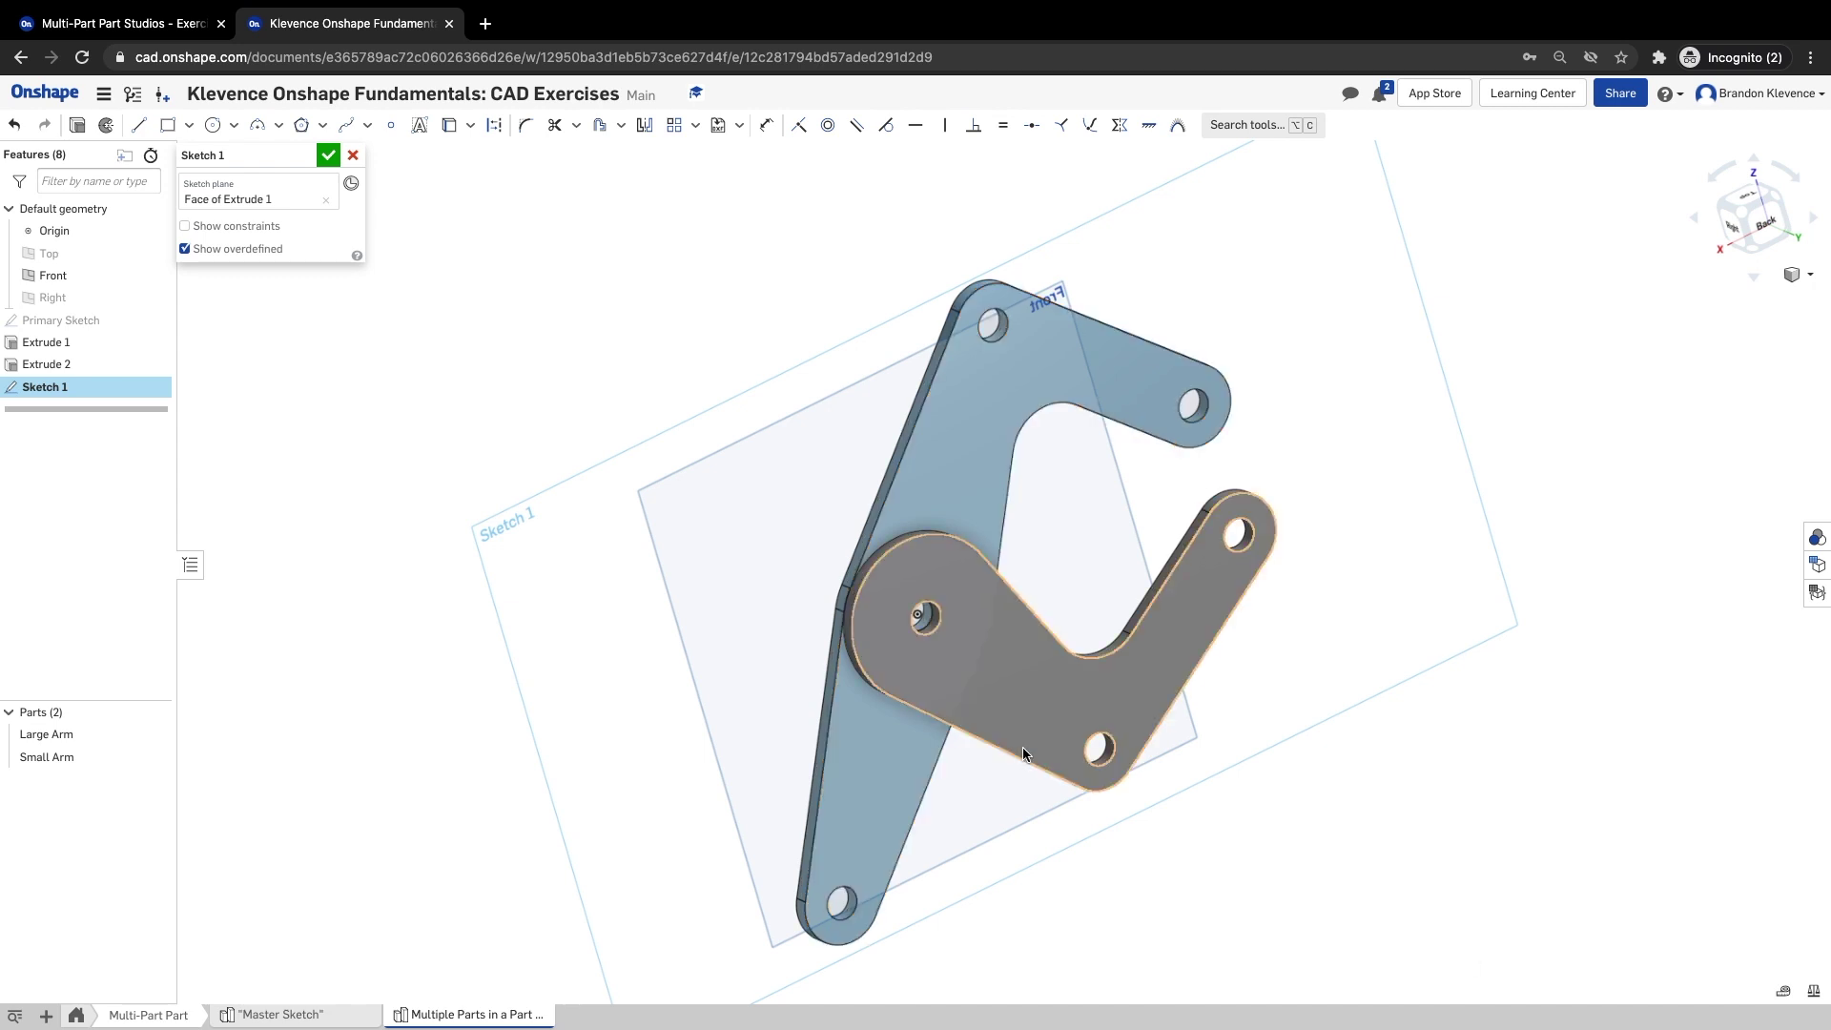
click(296, 156)
text(Large Arm Grip)
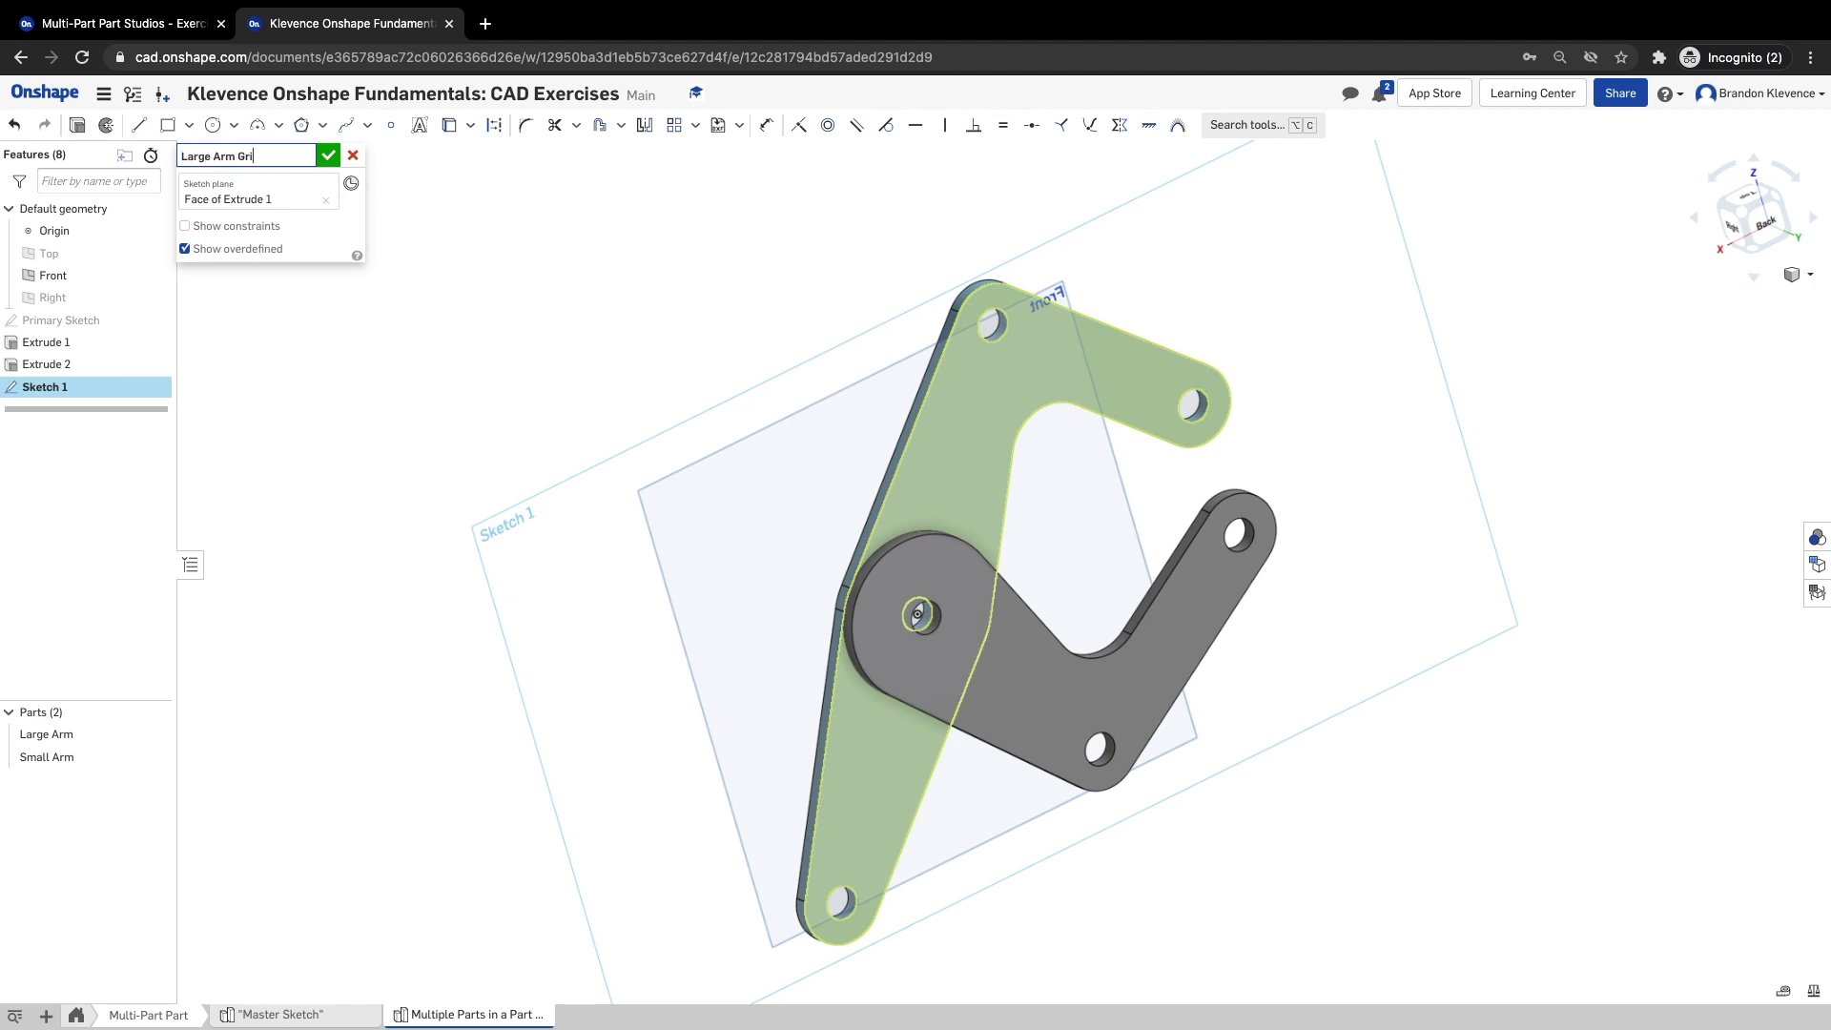
- Study Steps 5 to 7 of the exercise about the two grip sketches, and return to the open sketch in the Back view
click(168, 28)
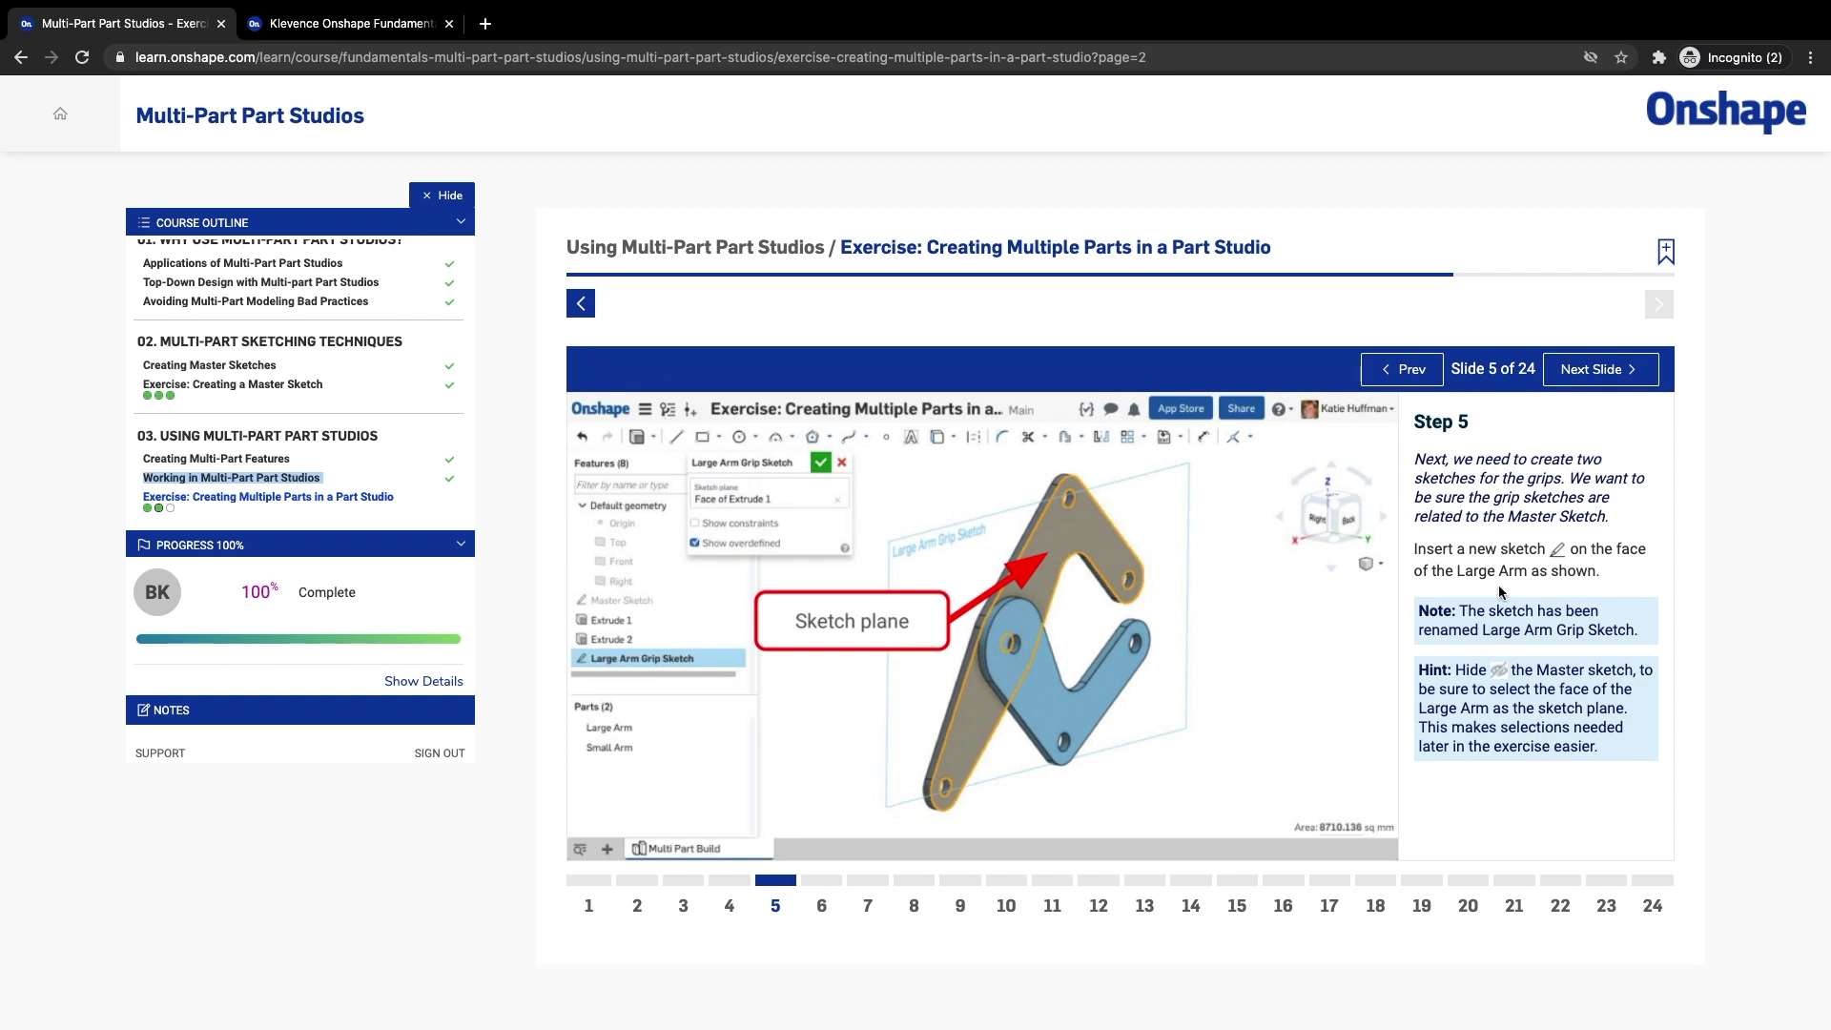
click(1580, 372)
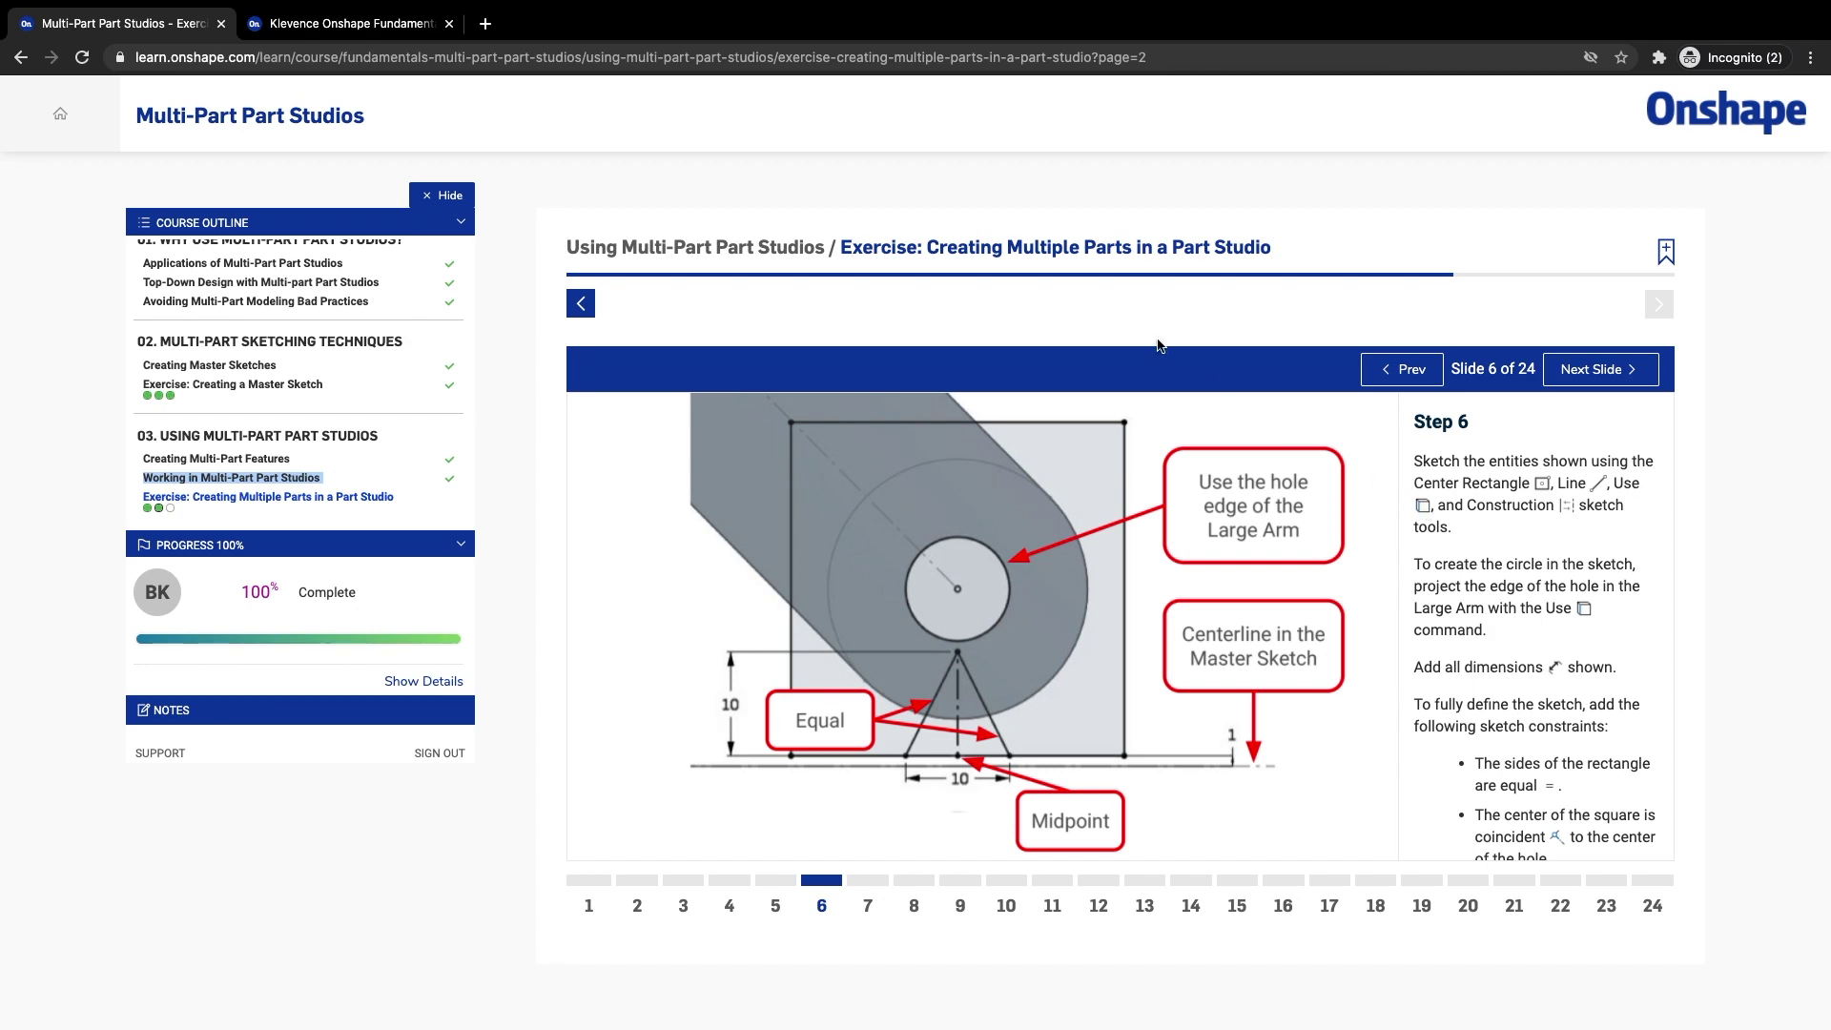
click(357, 33)
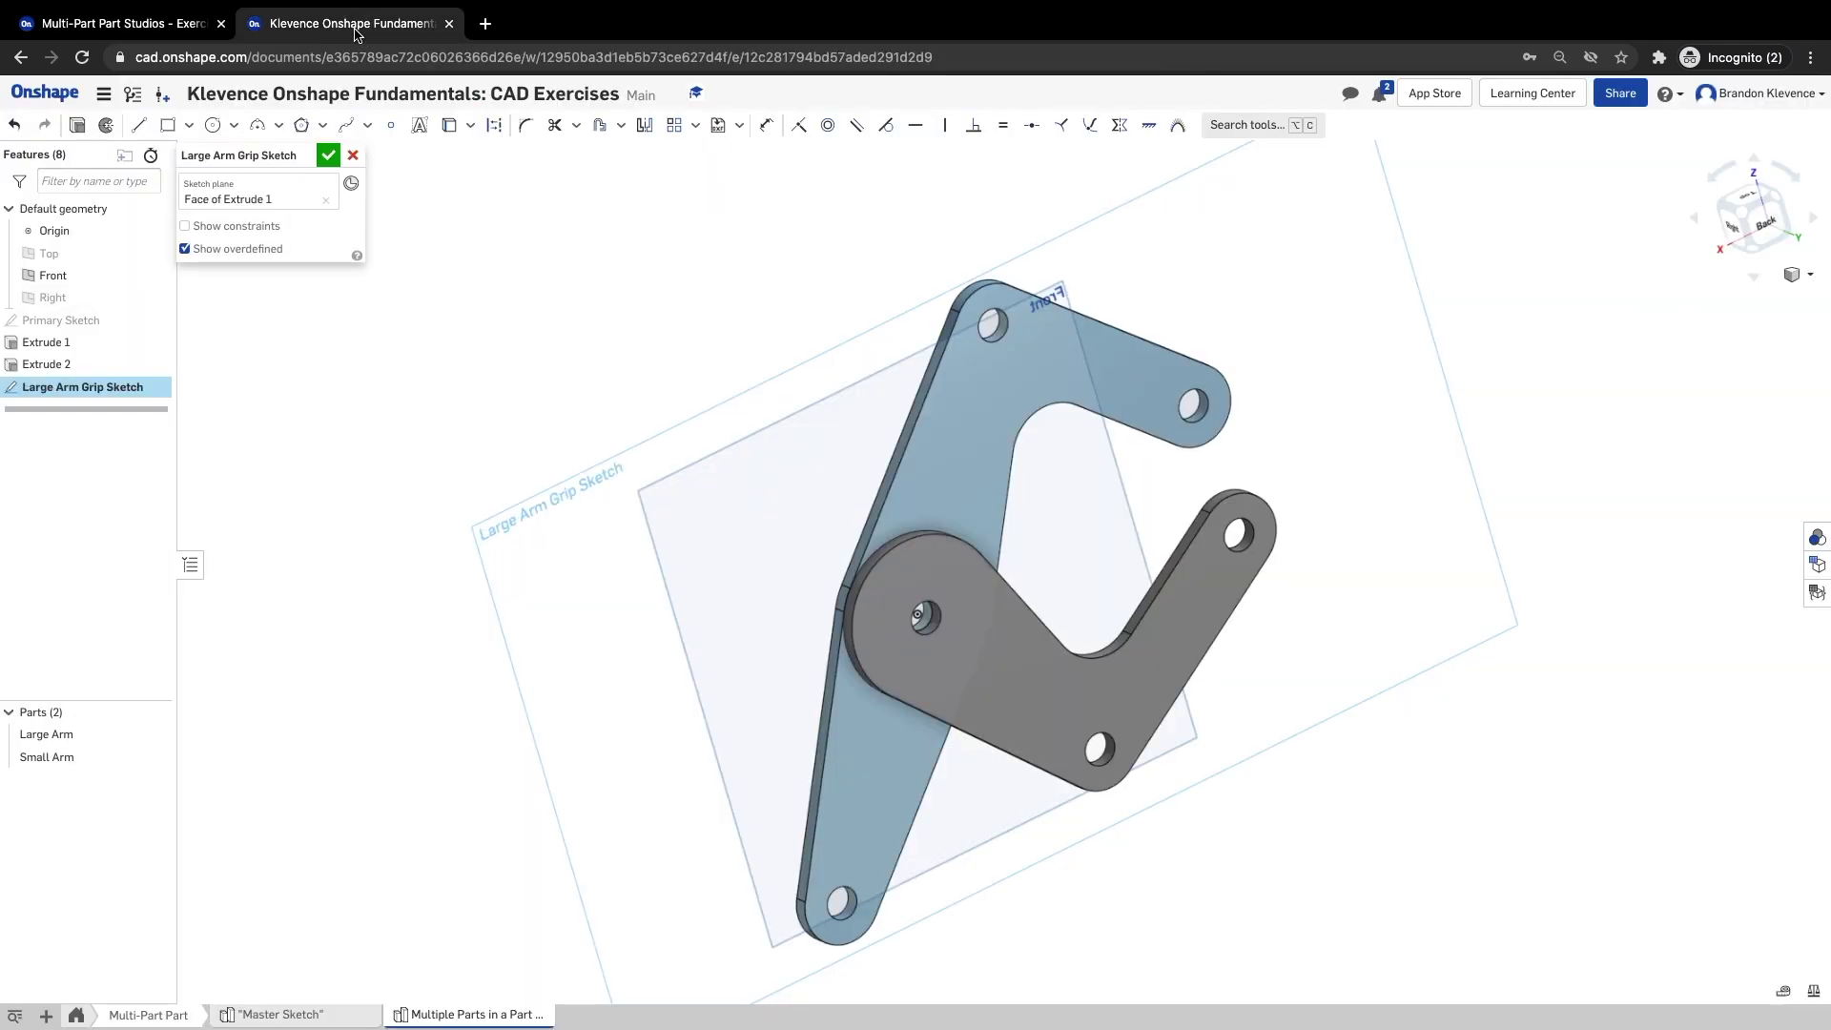
click(158, 29)
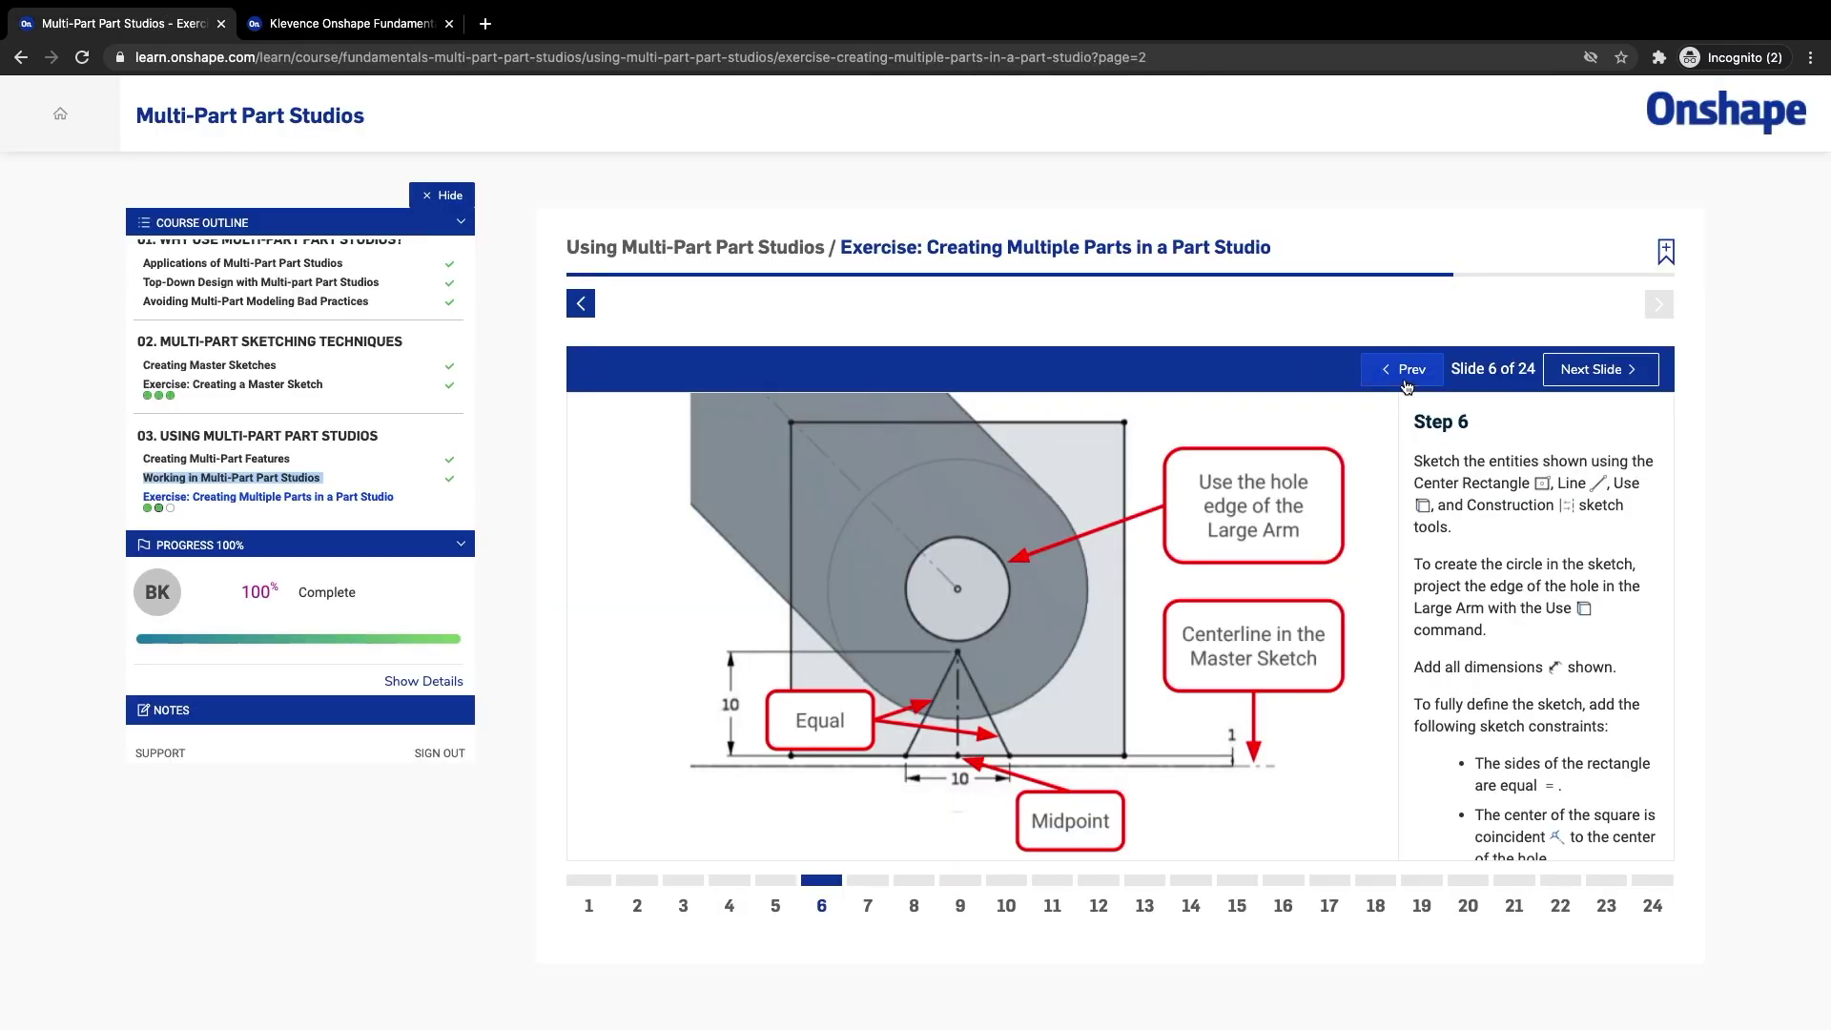
click(1402, 370)
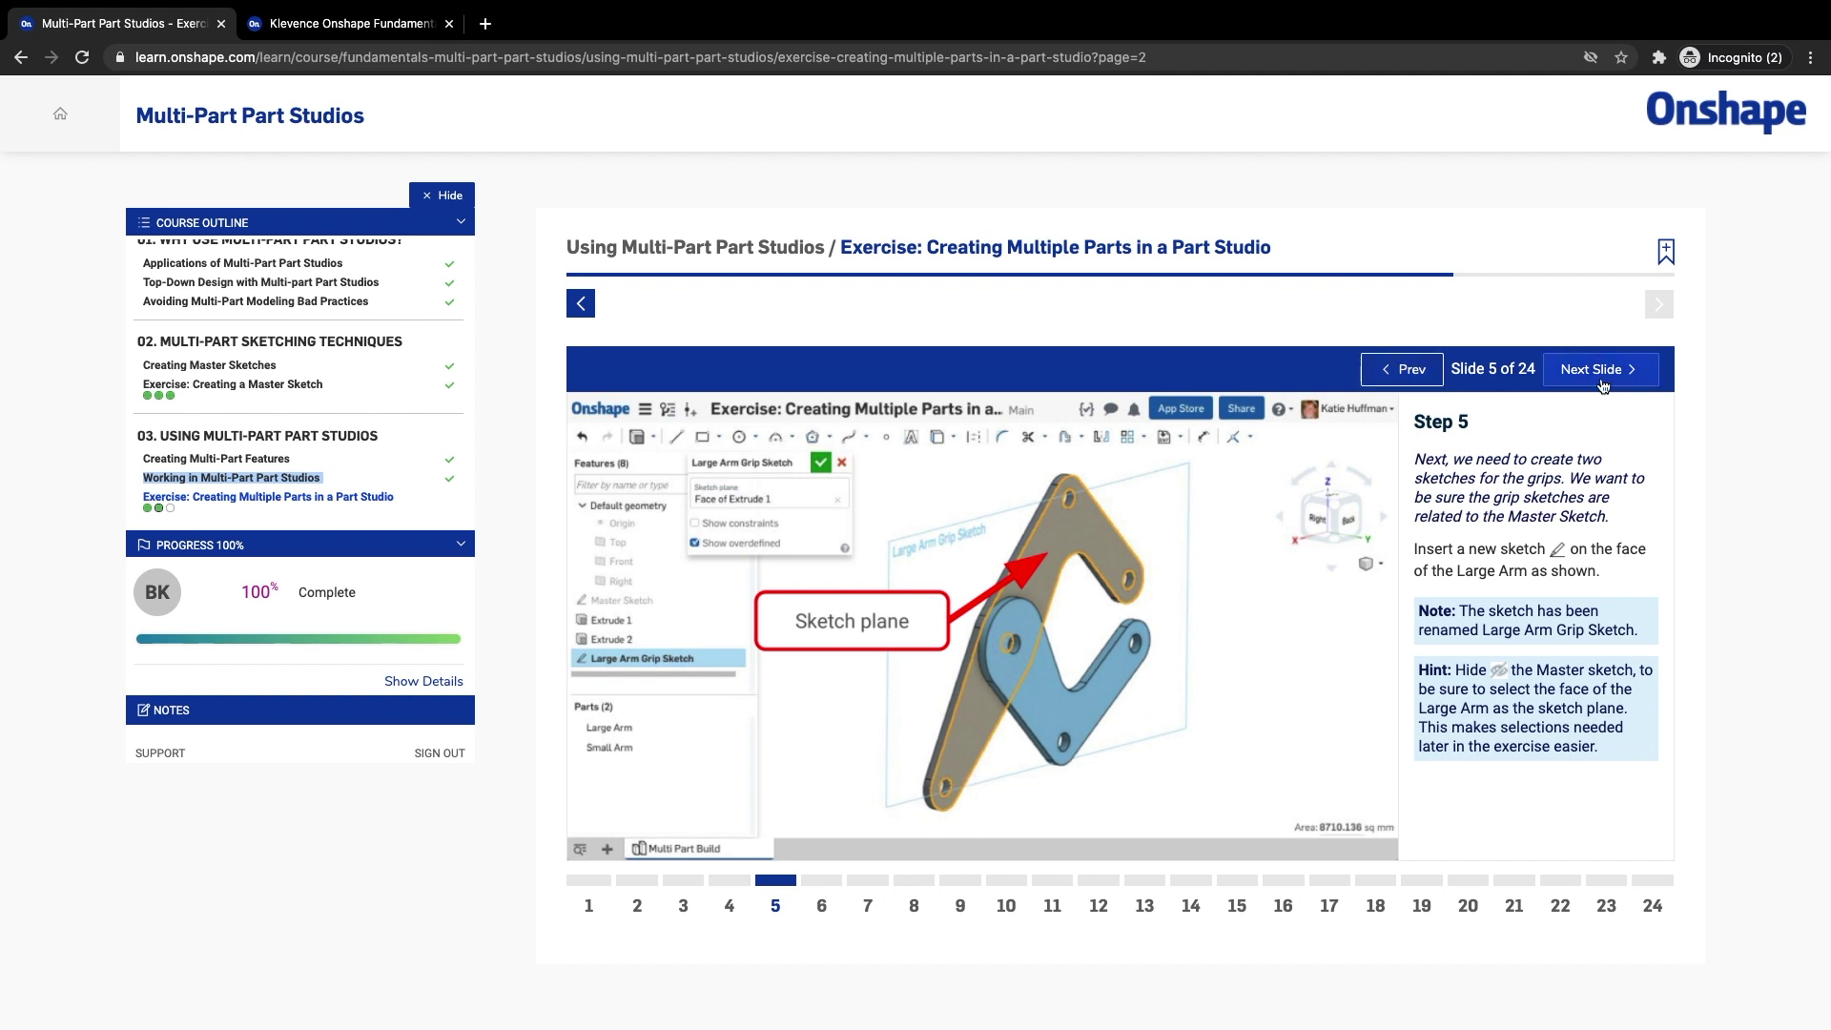
click(1603, 376)
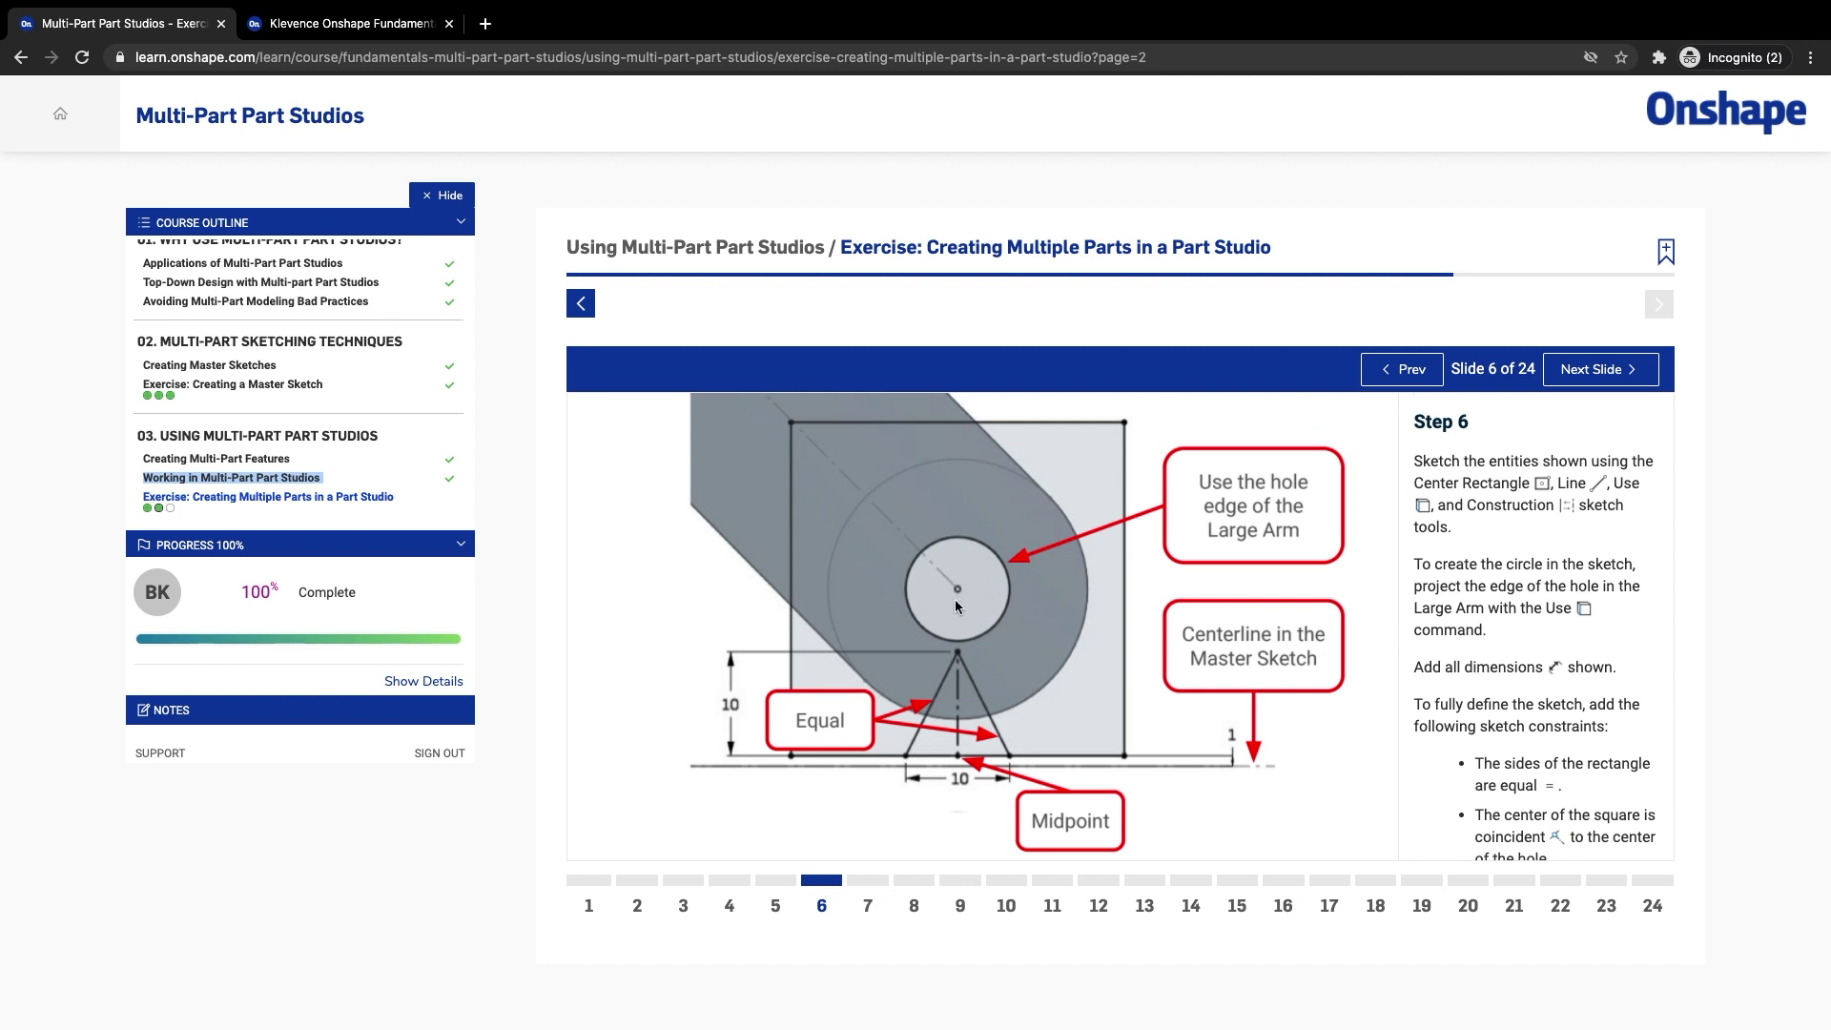
click(1573, 387)
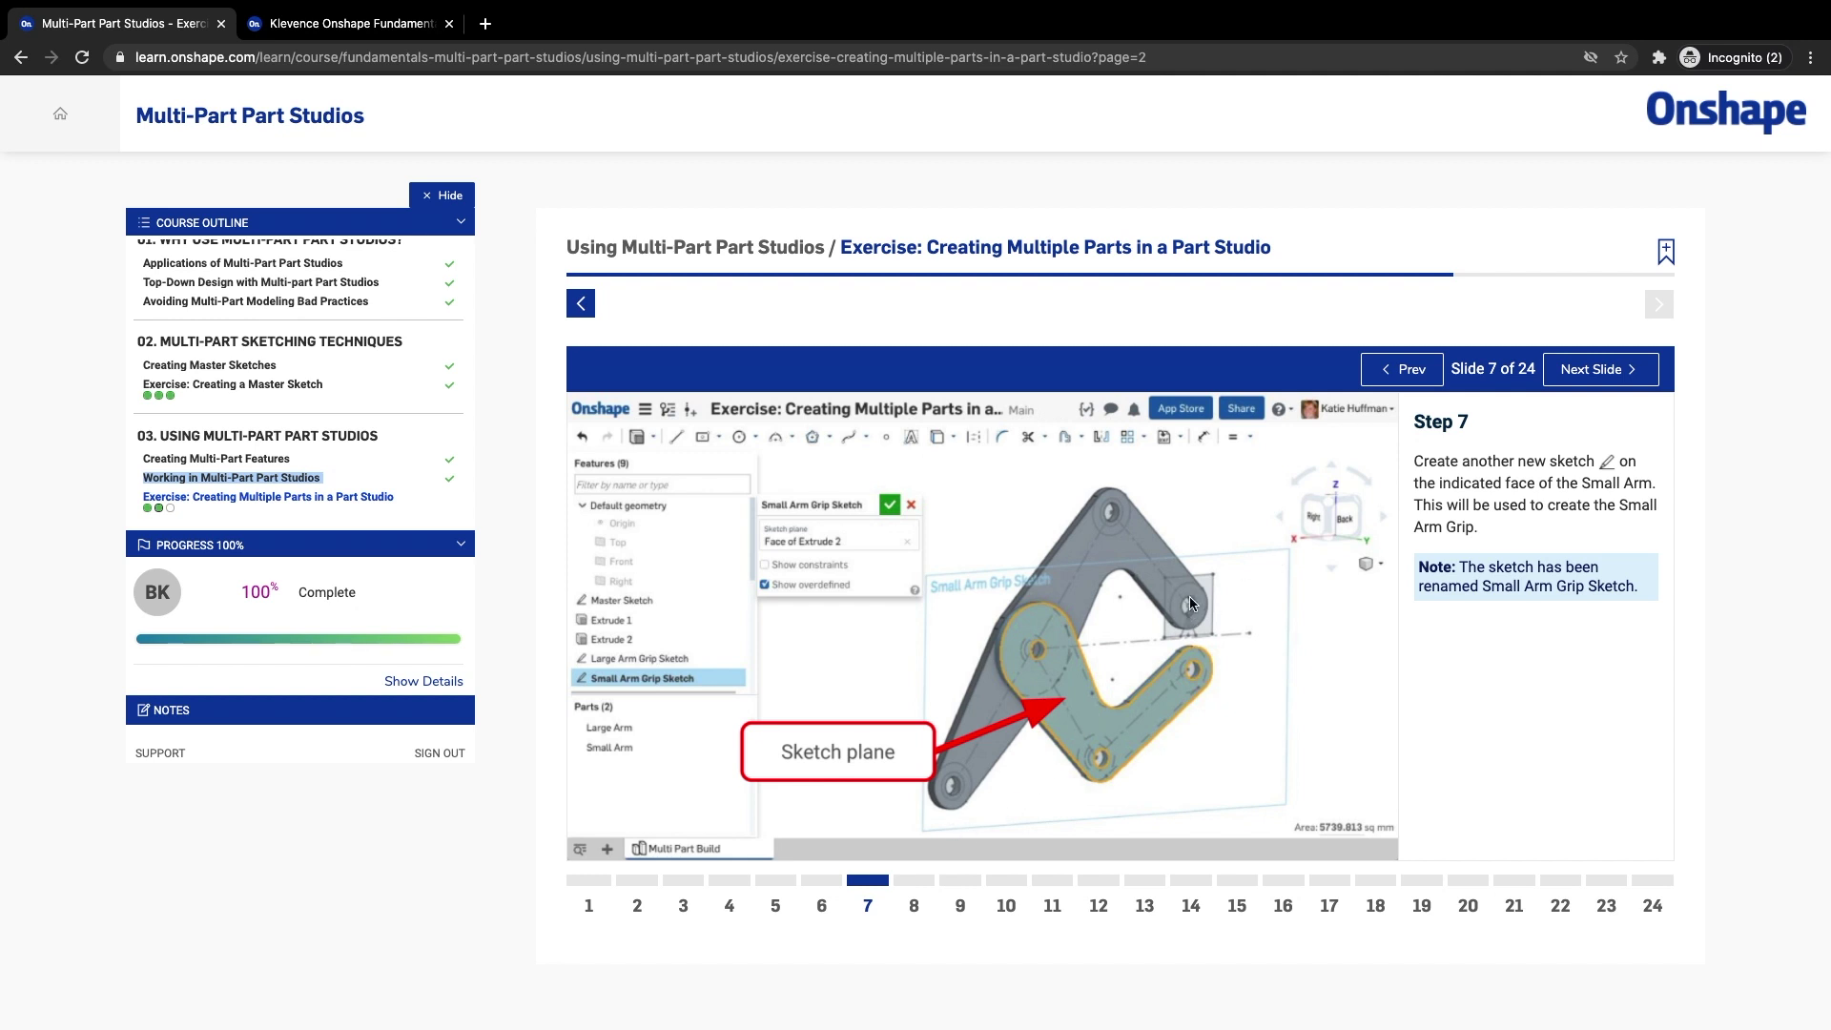
click(1400, 370)
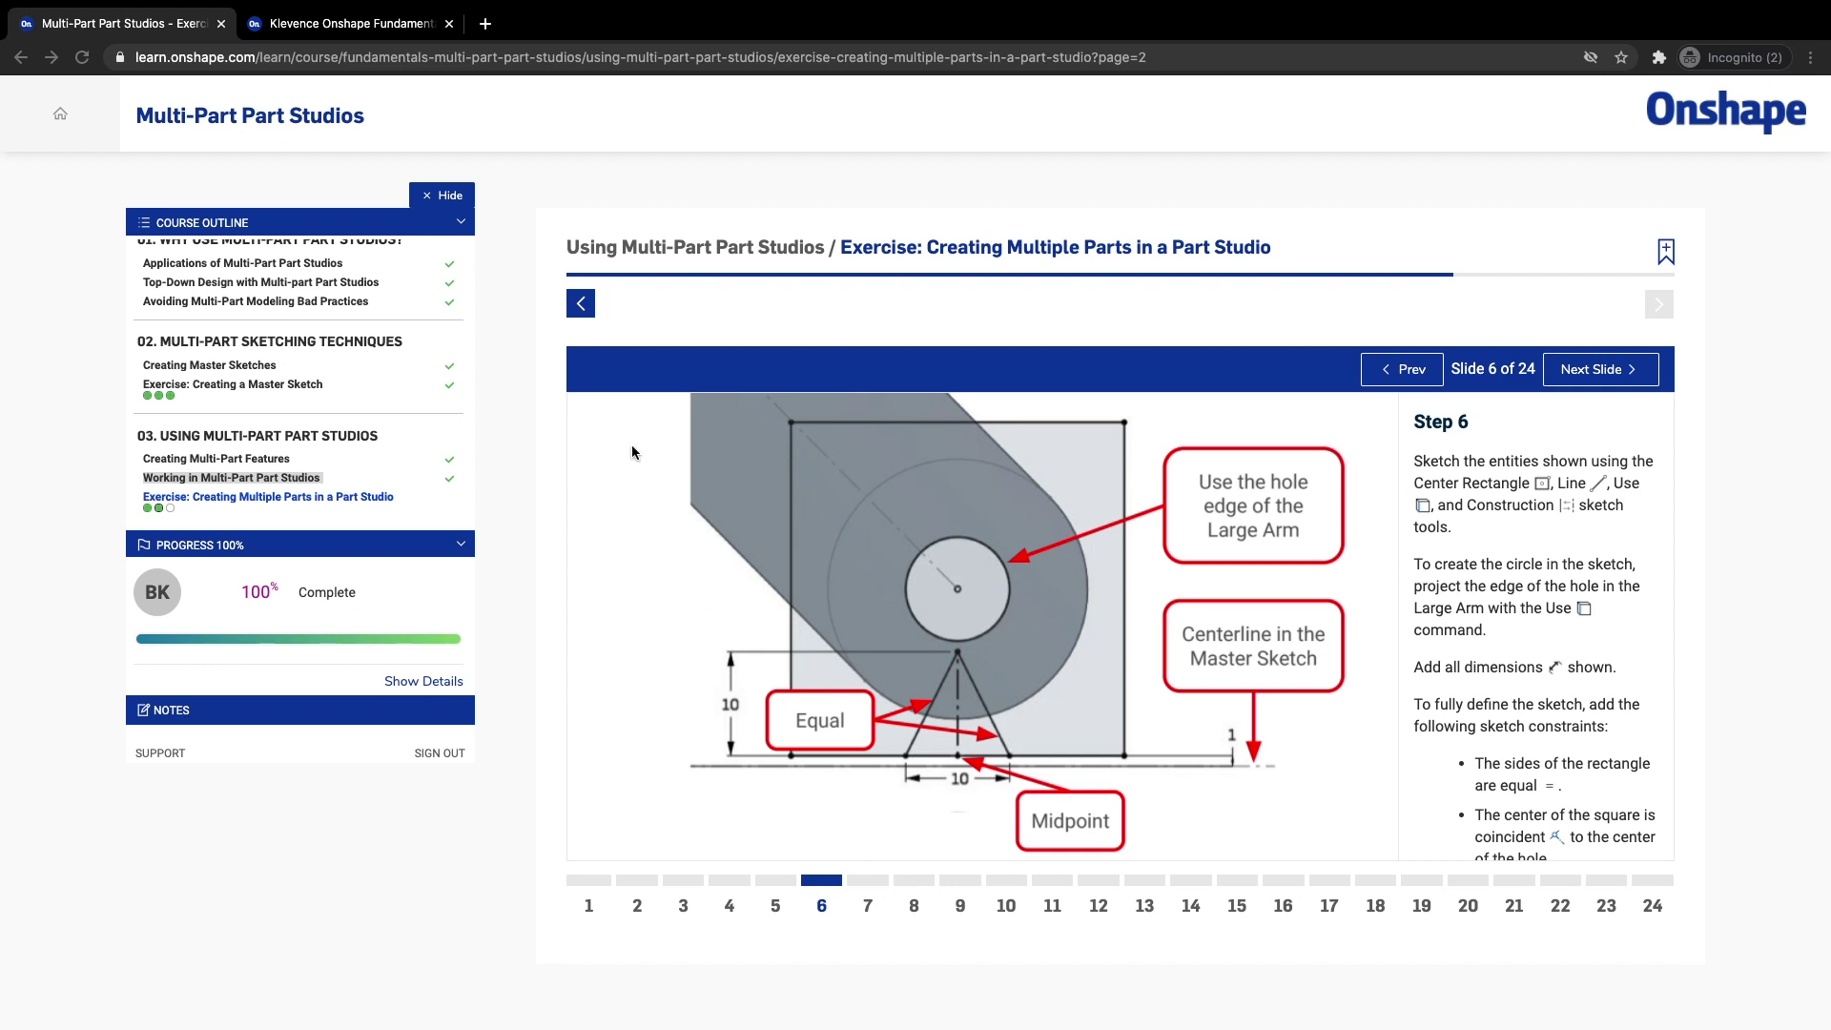
click(292, 28)
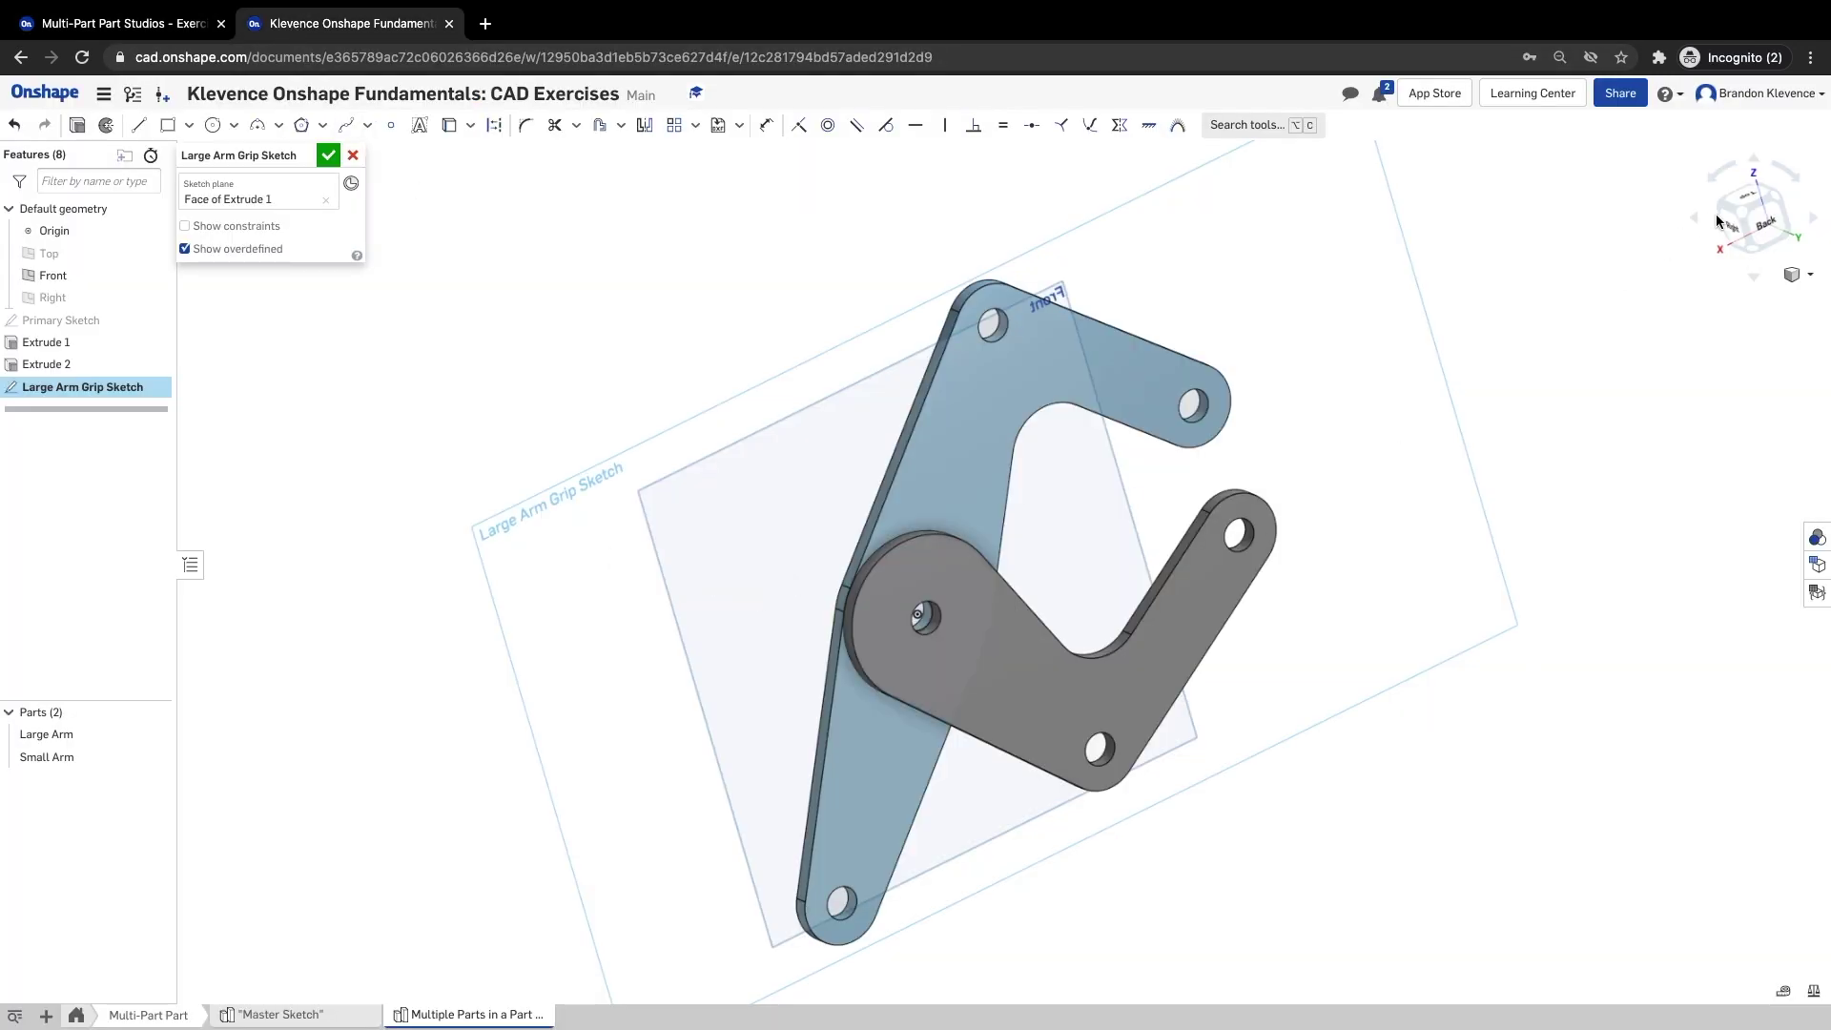
click(1770, 231)
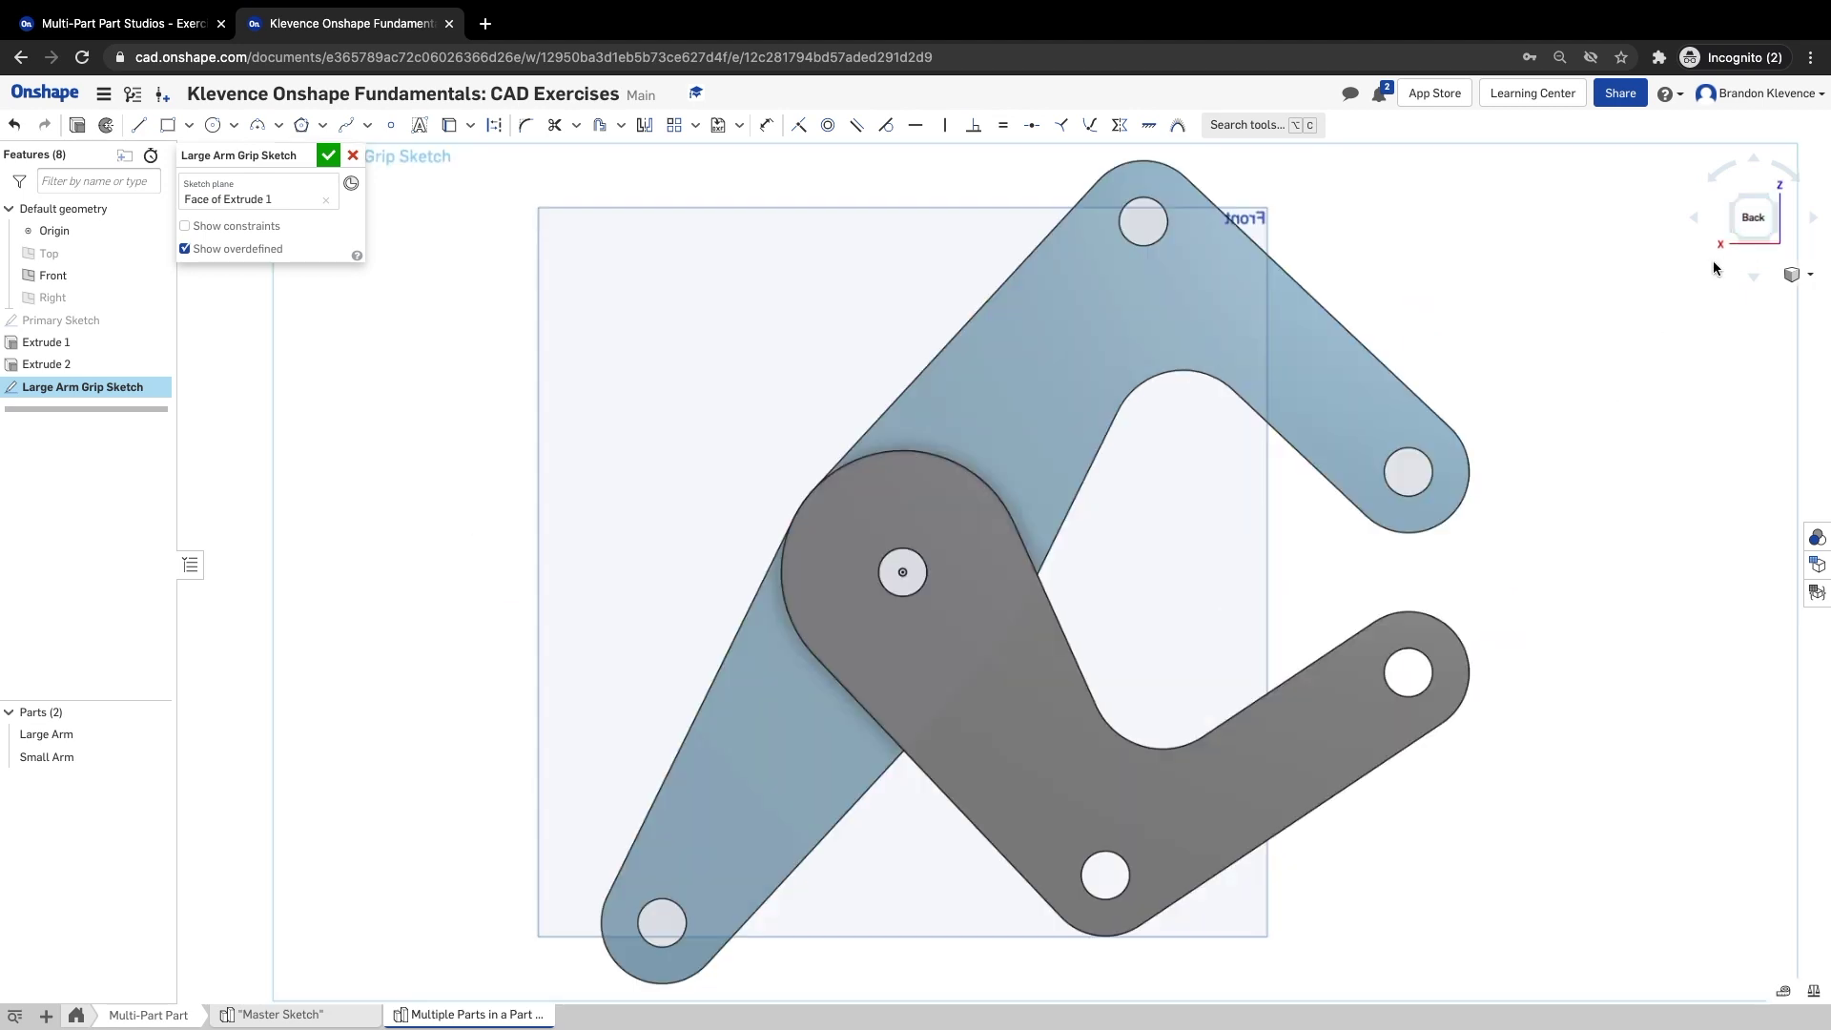
- Examine the sketch plane from several angles, compare it with Steps 5 and 6 of the exercise, and return to the Back view
click(1734, 202)
click(1734, 202)
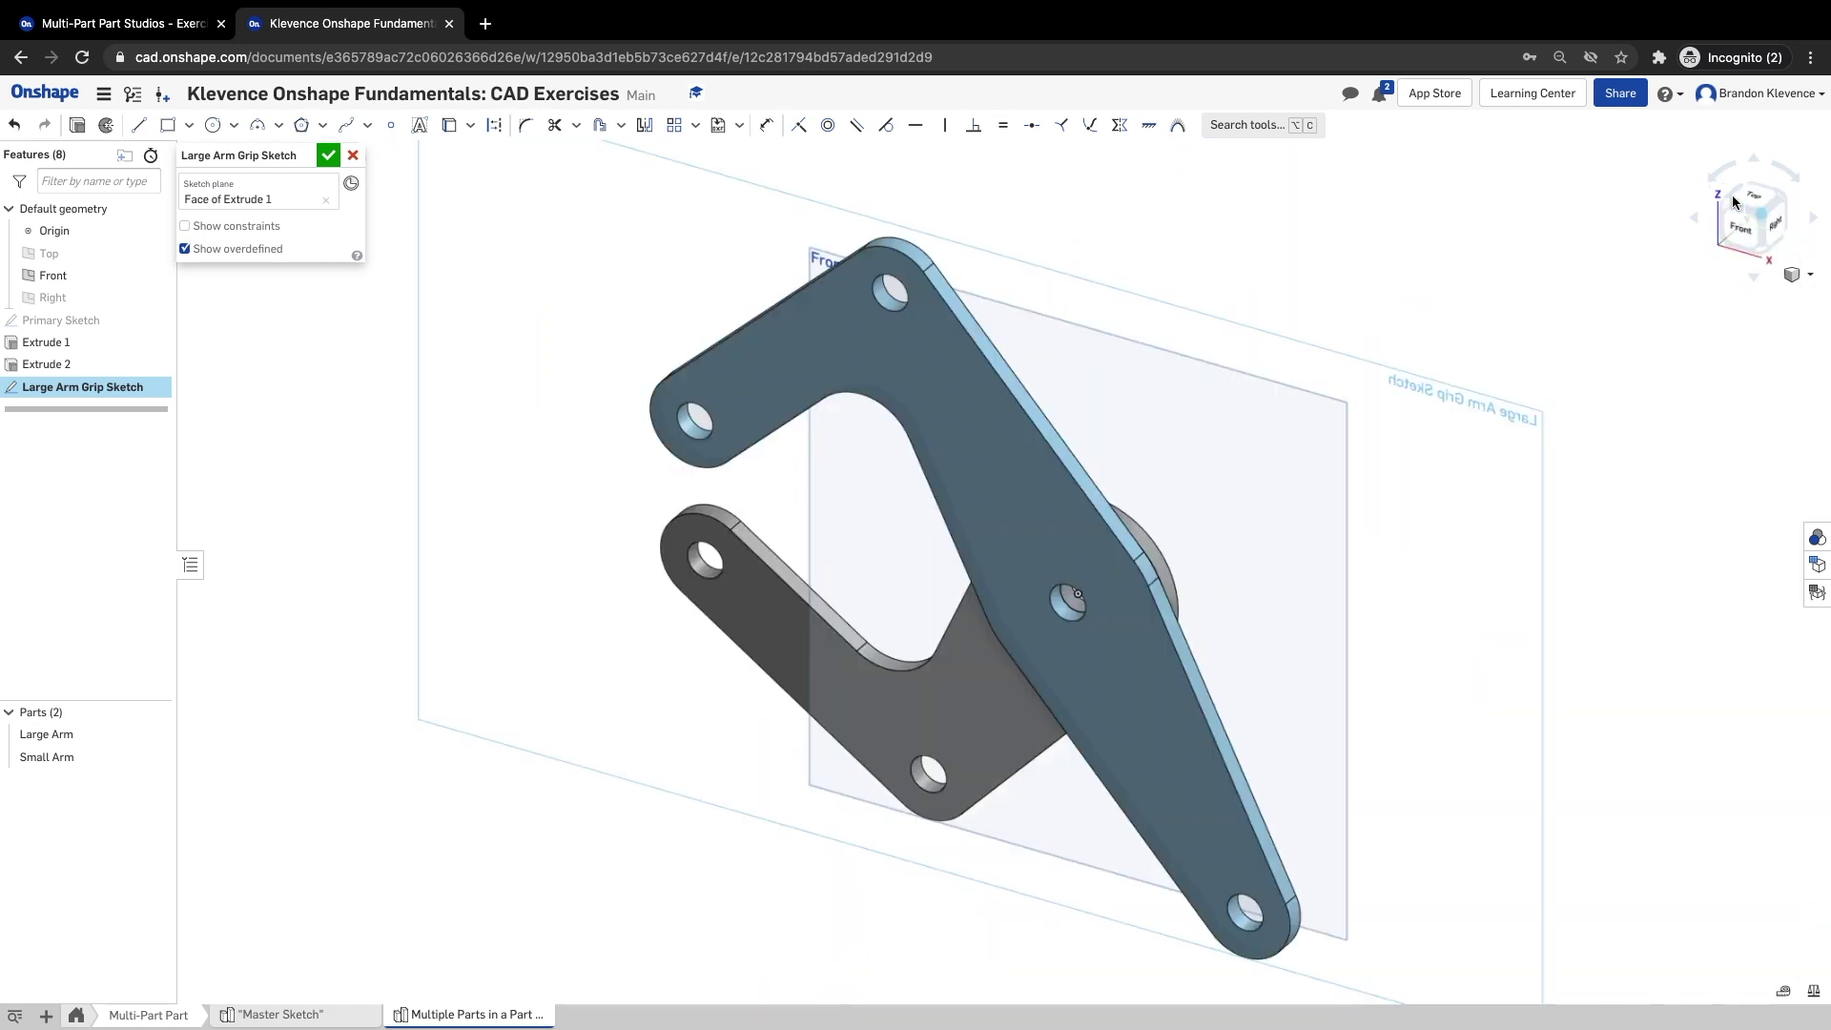
click(1742, 201)
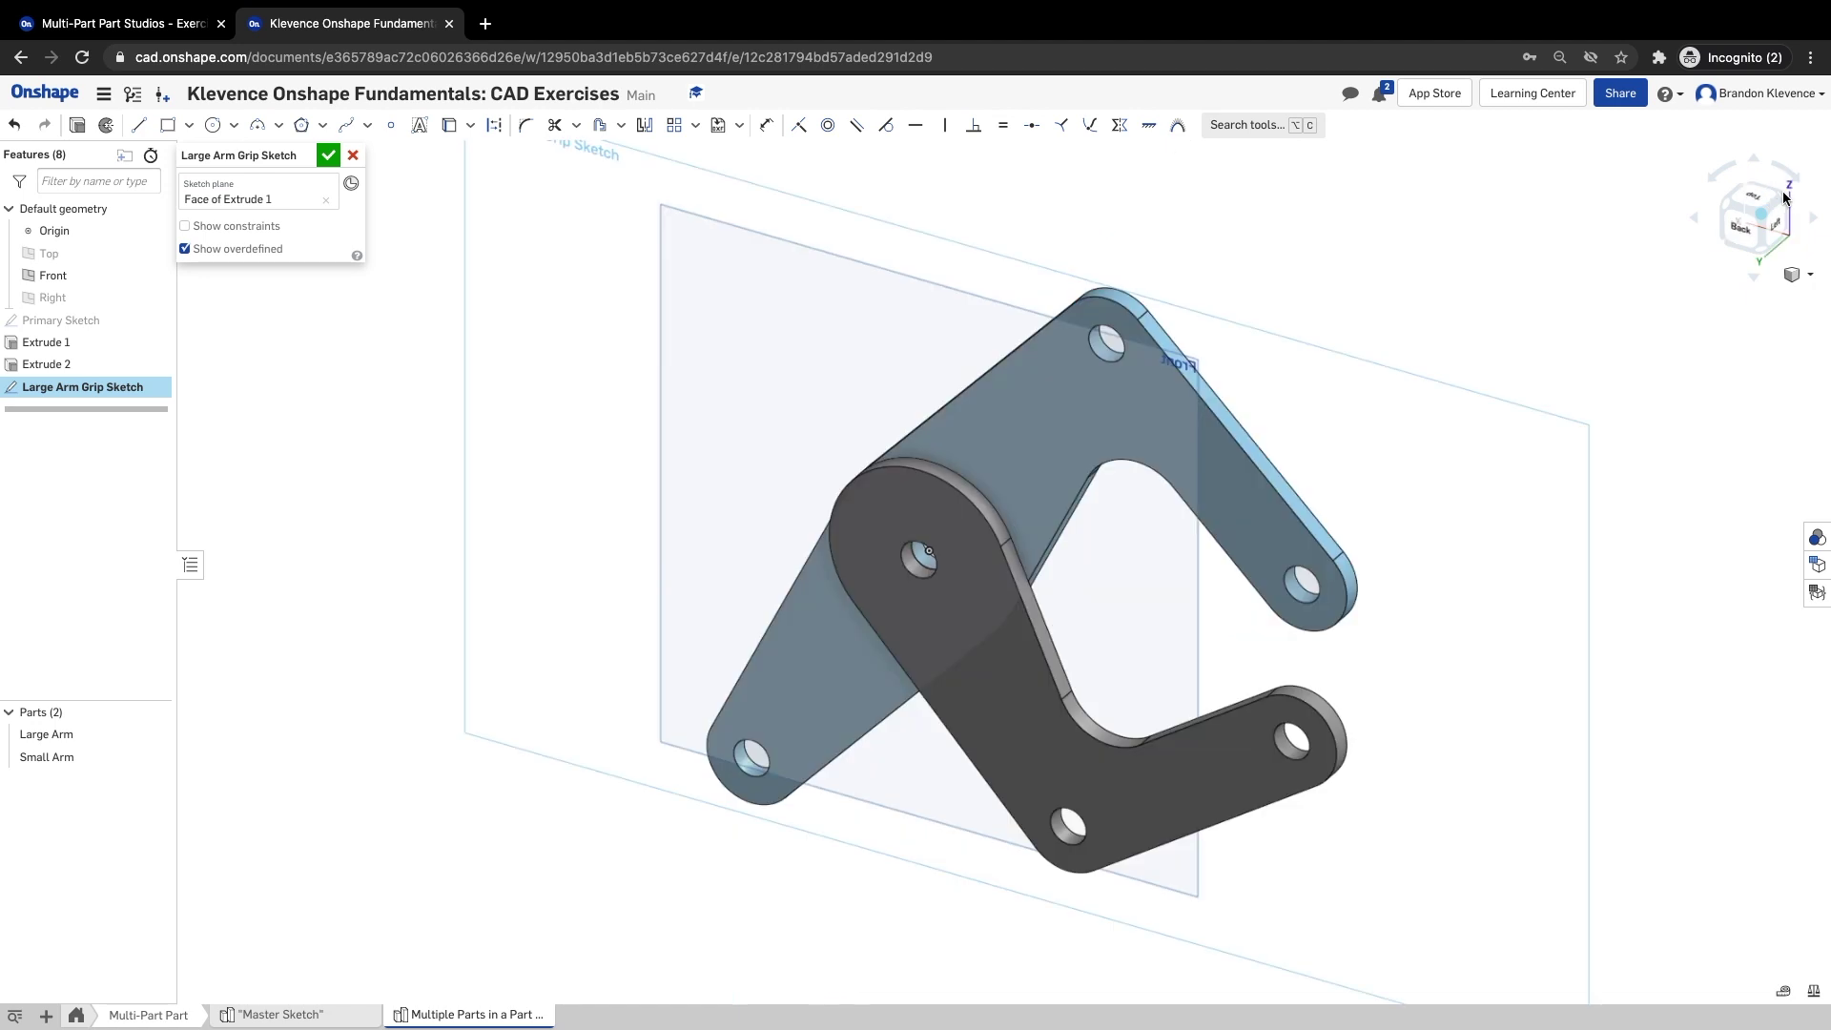
click(189, 23)
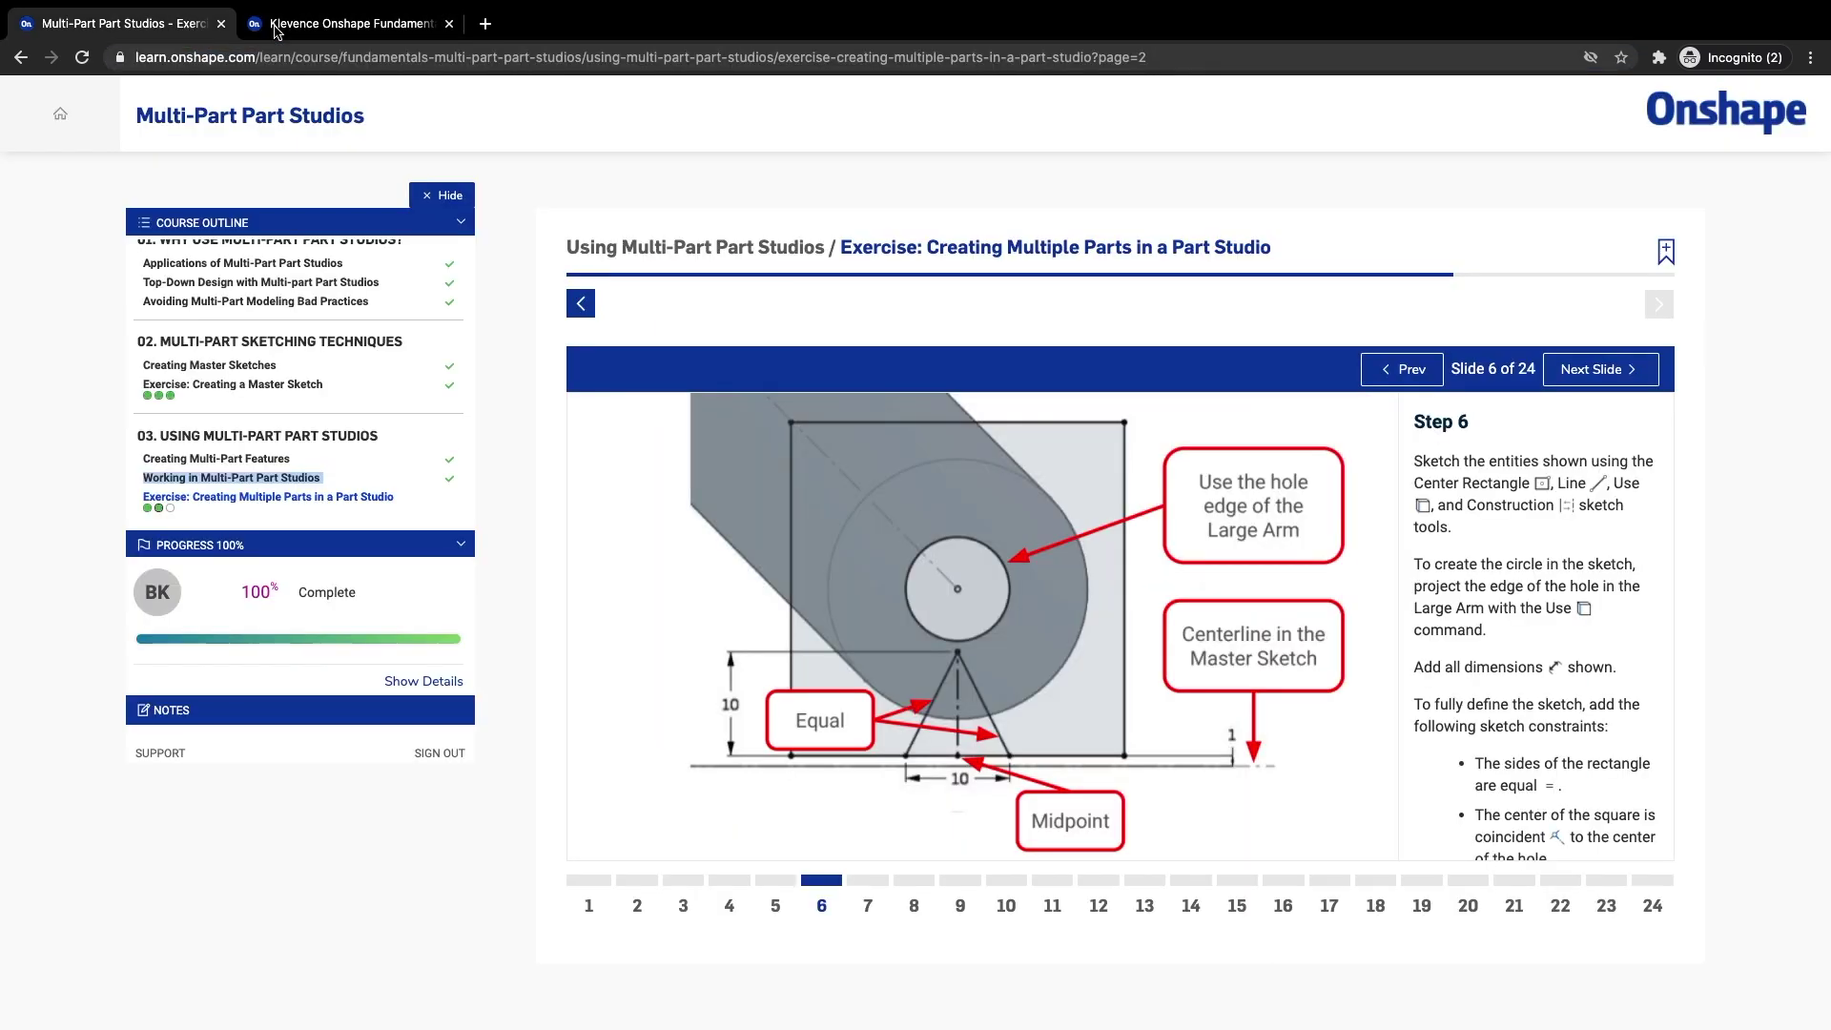
click(1394, 371)
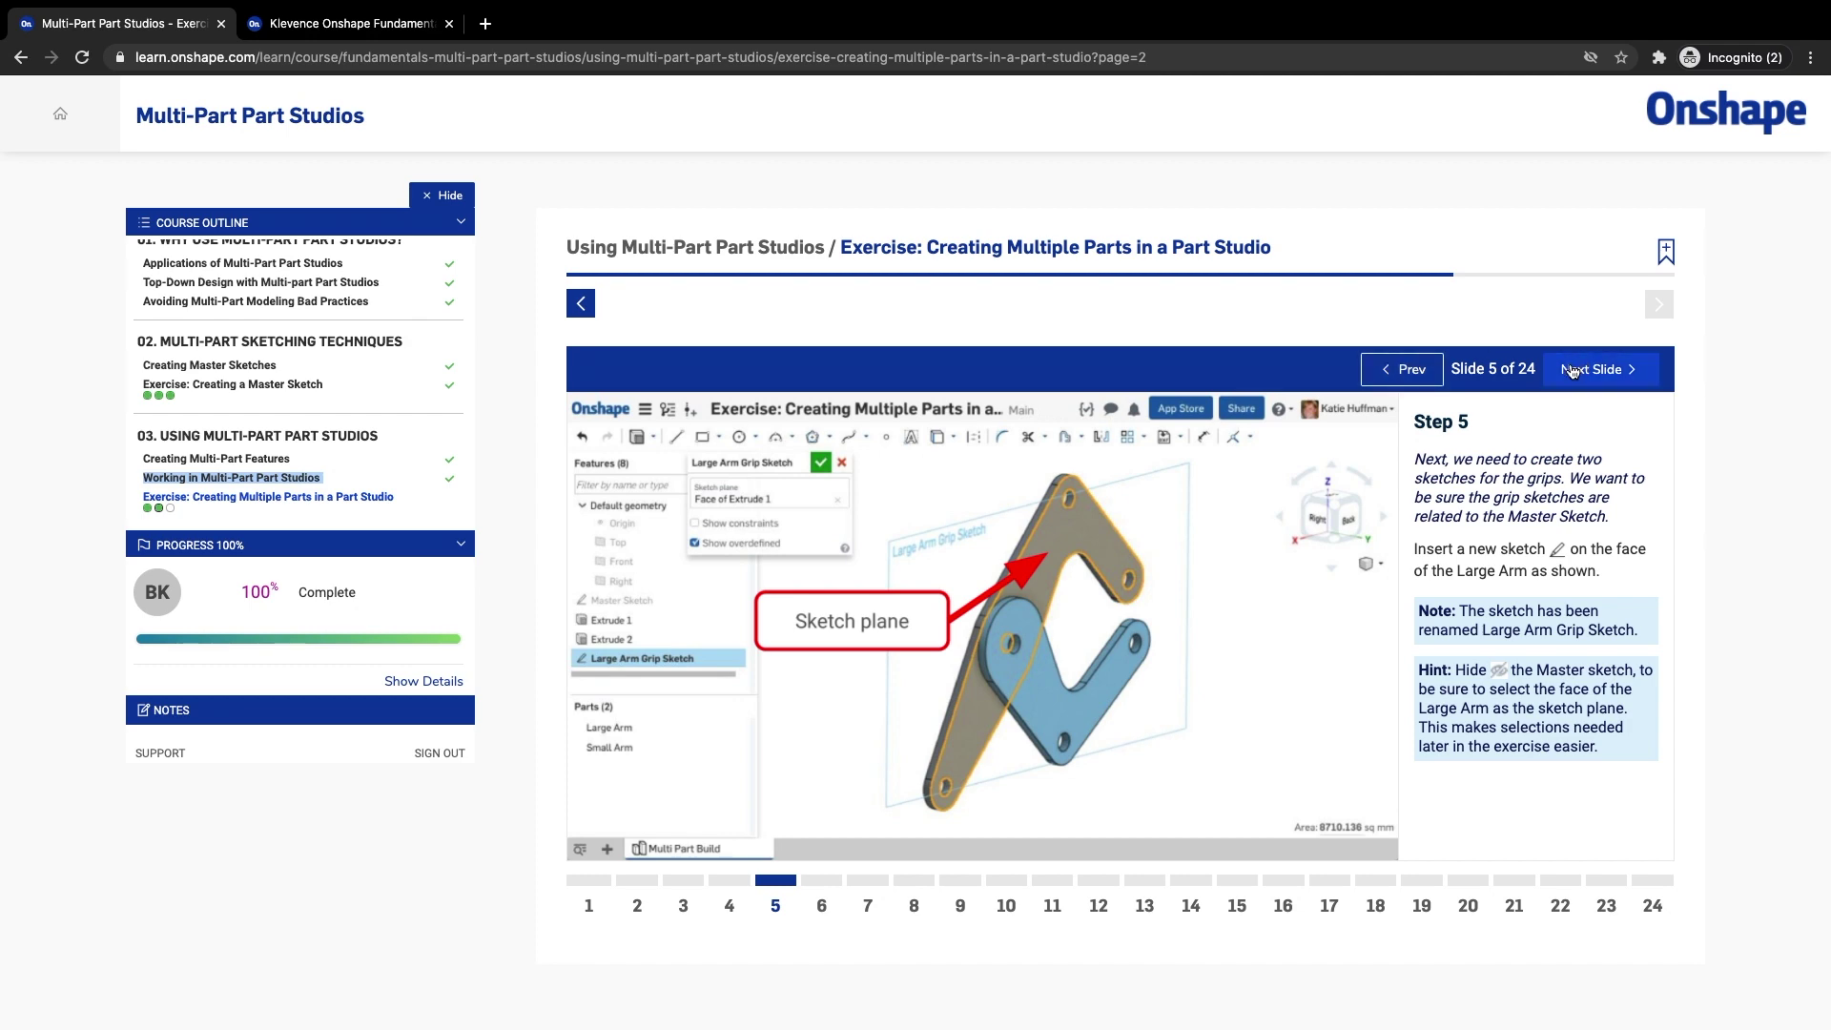
click(1573, 371)
click(353, 23)
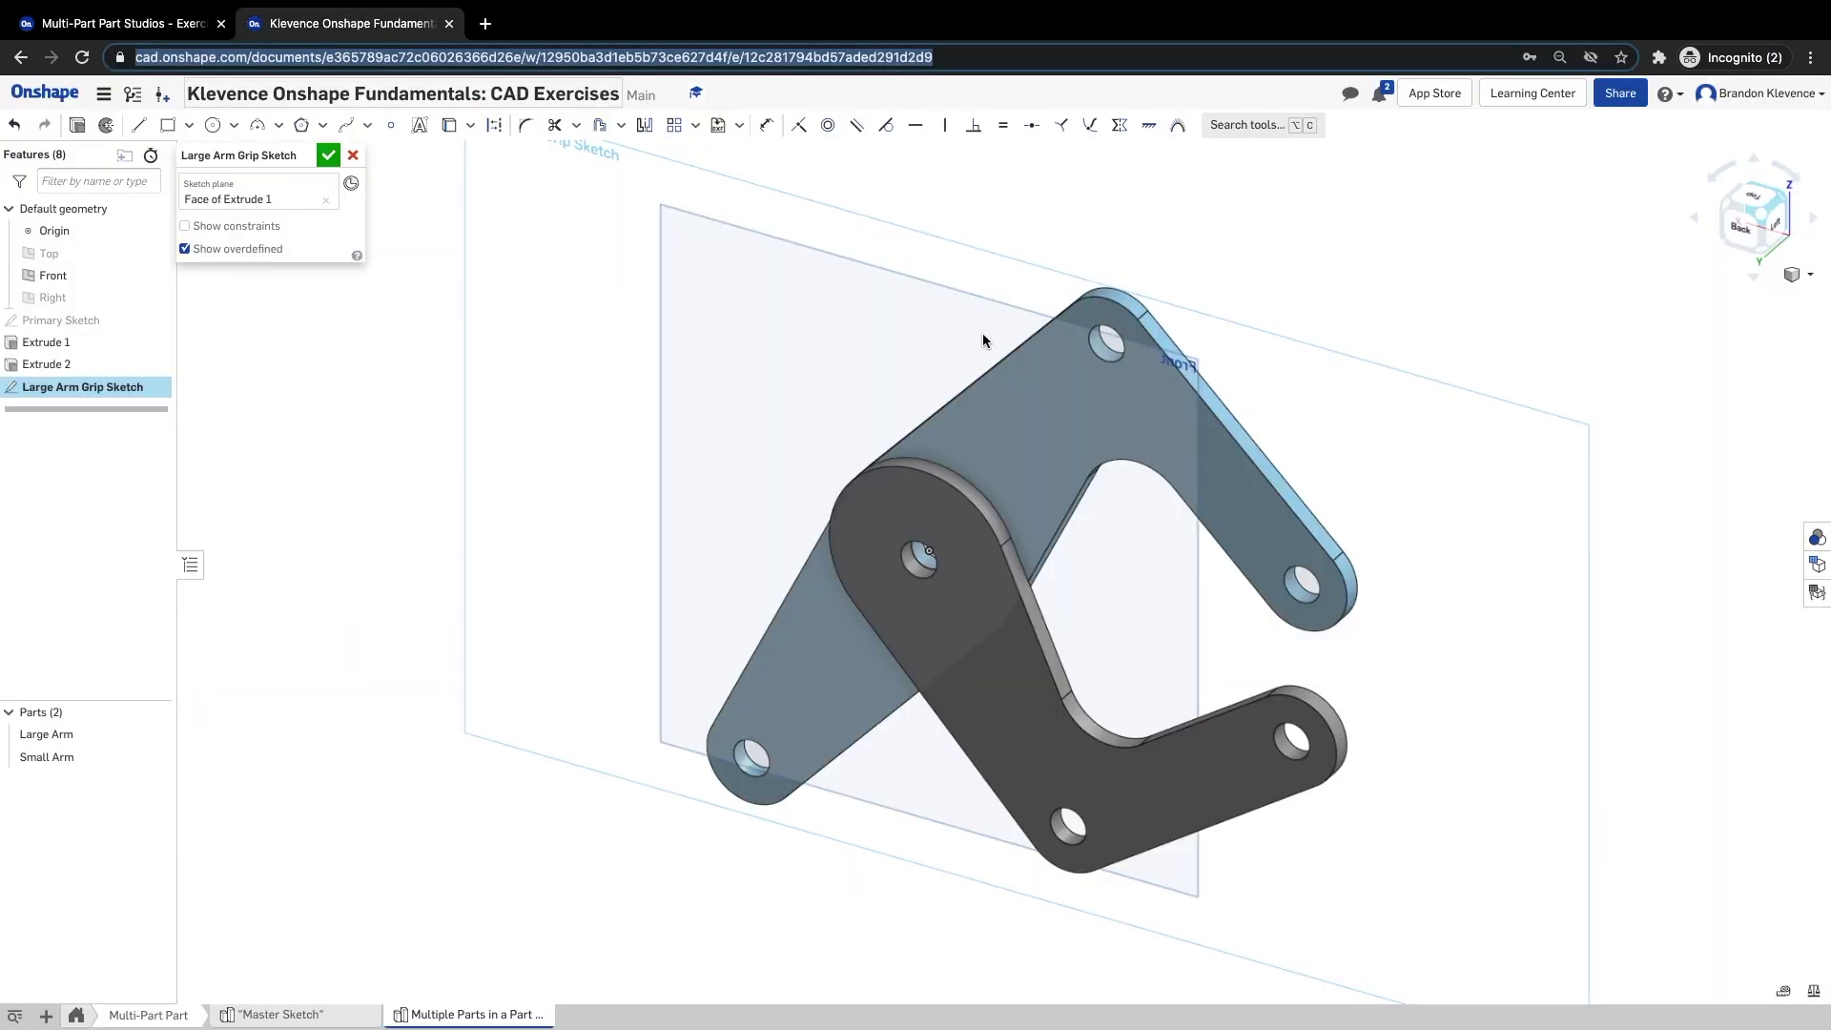
click(1724, 210)
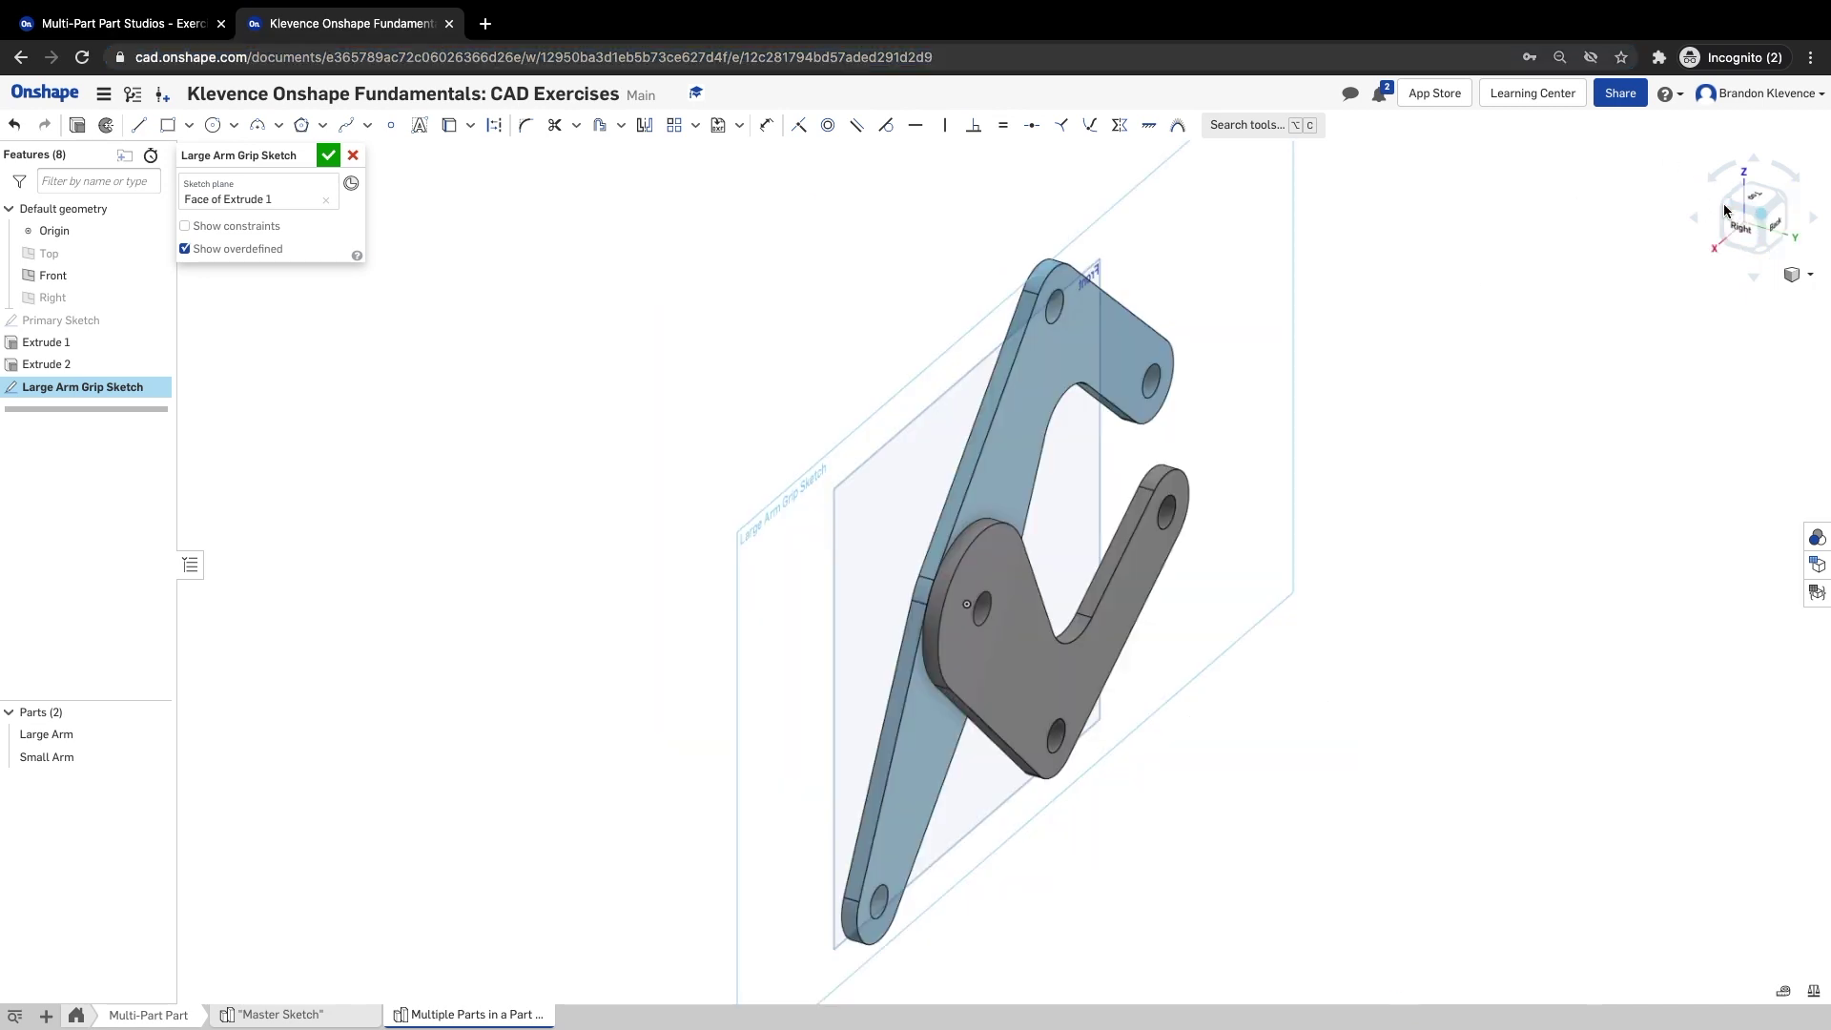
click(1778, 227)
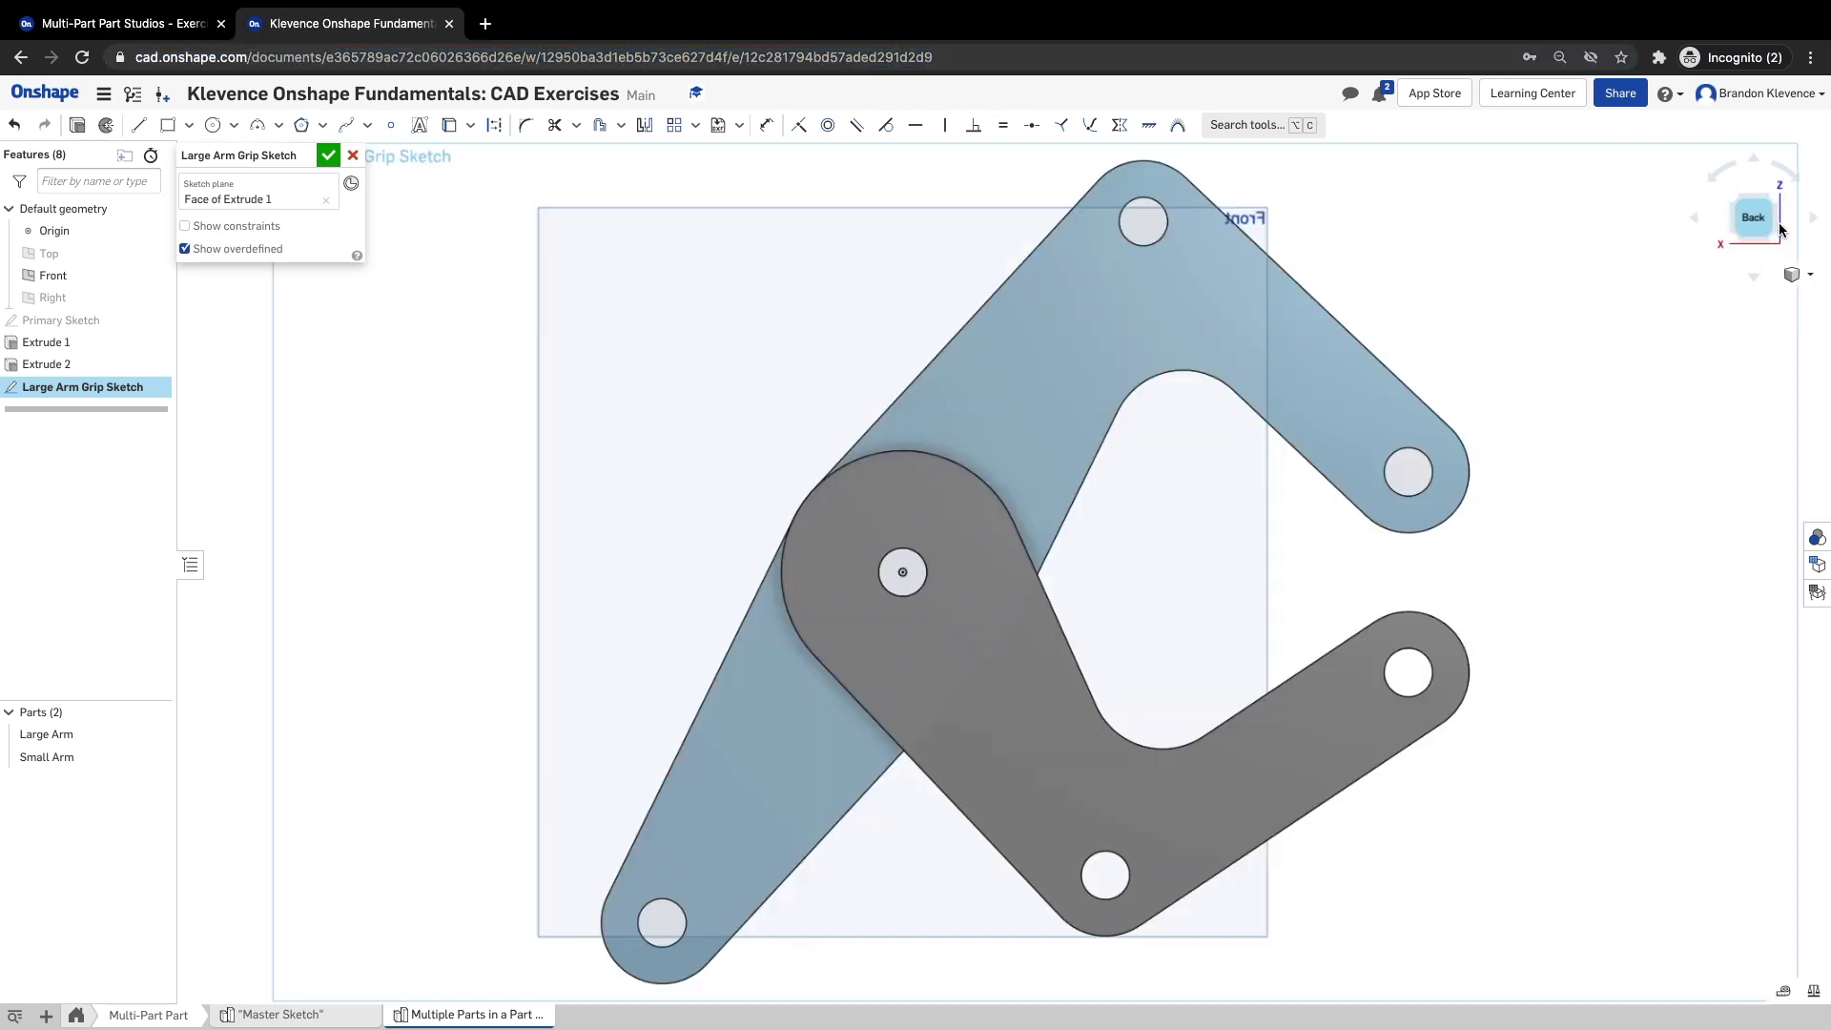
- Project the edge of the hole at the large arm's grip end into the sketch with the Use tool
scroll(1519, 383, up, 5)
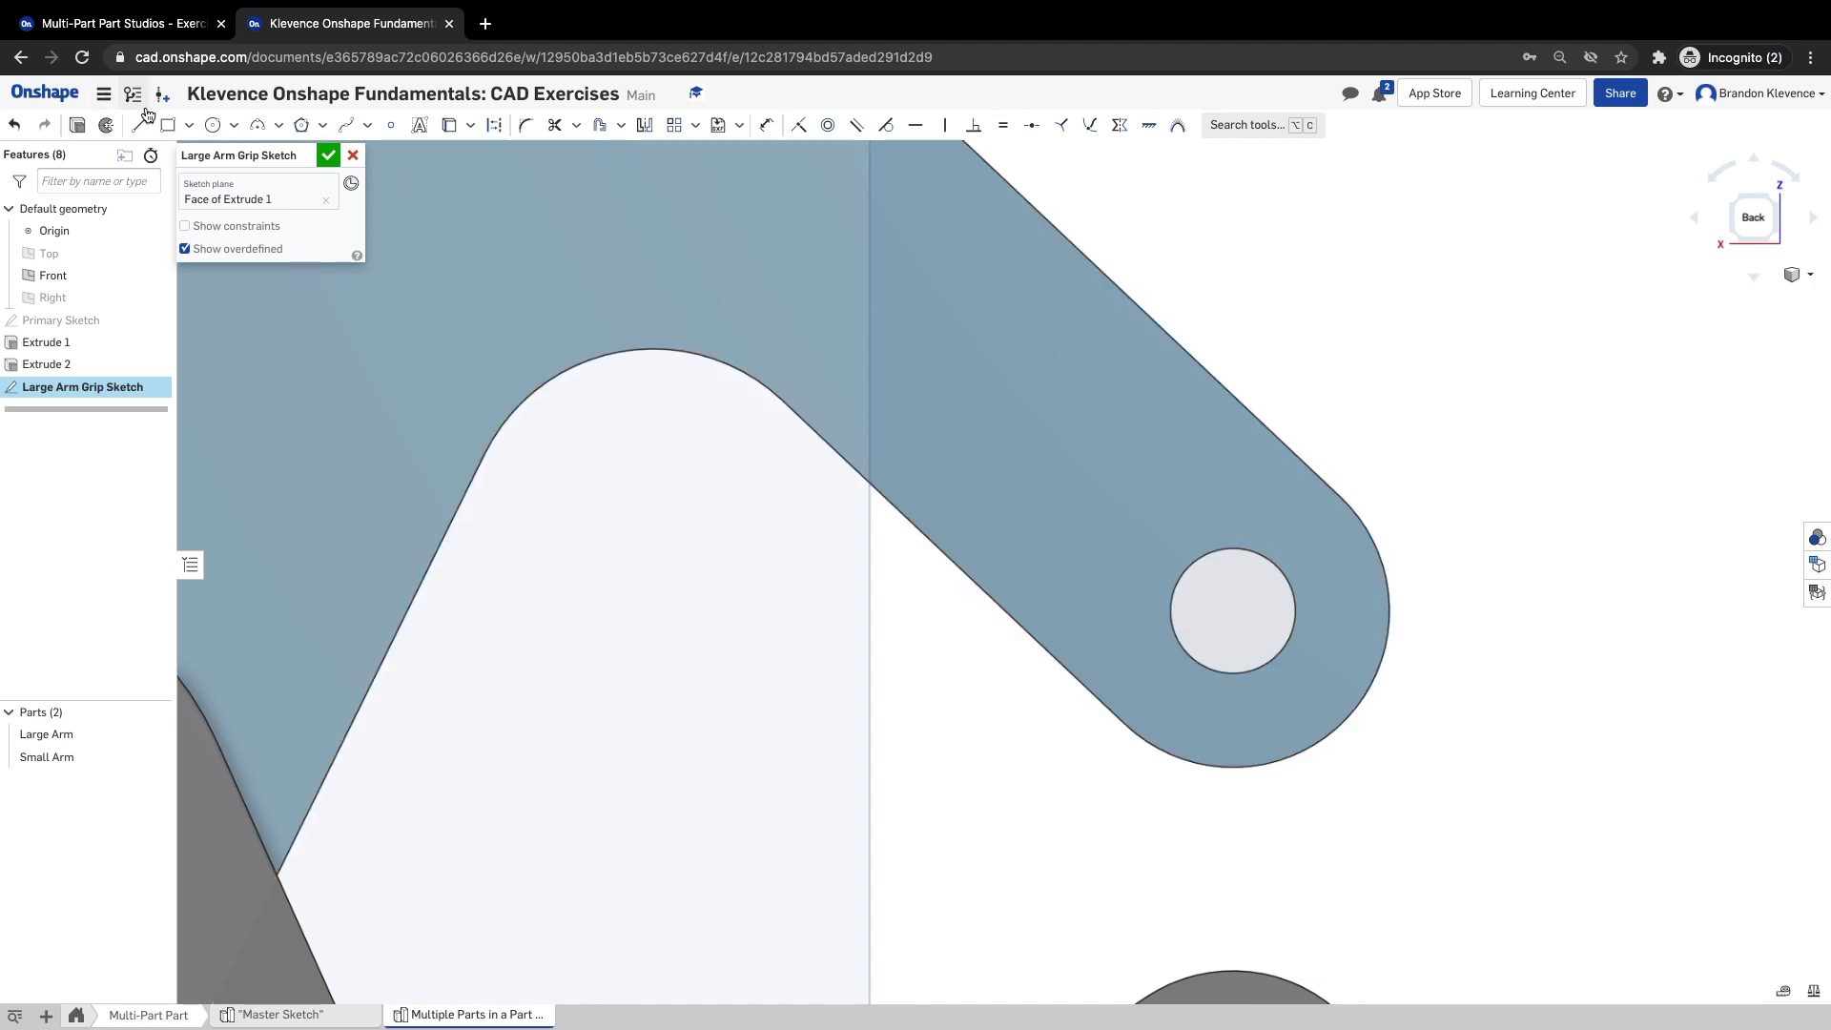
click(191, 126)
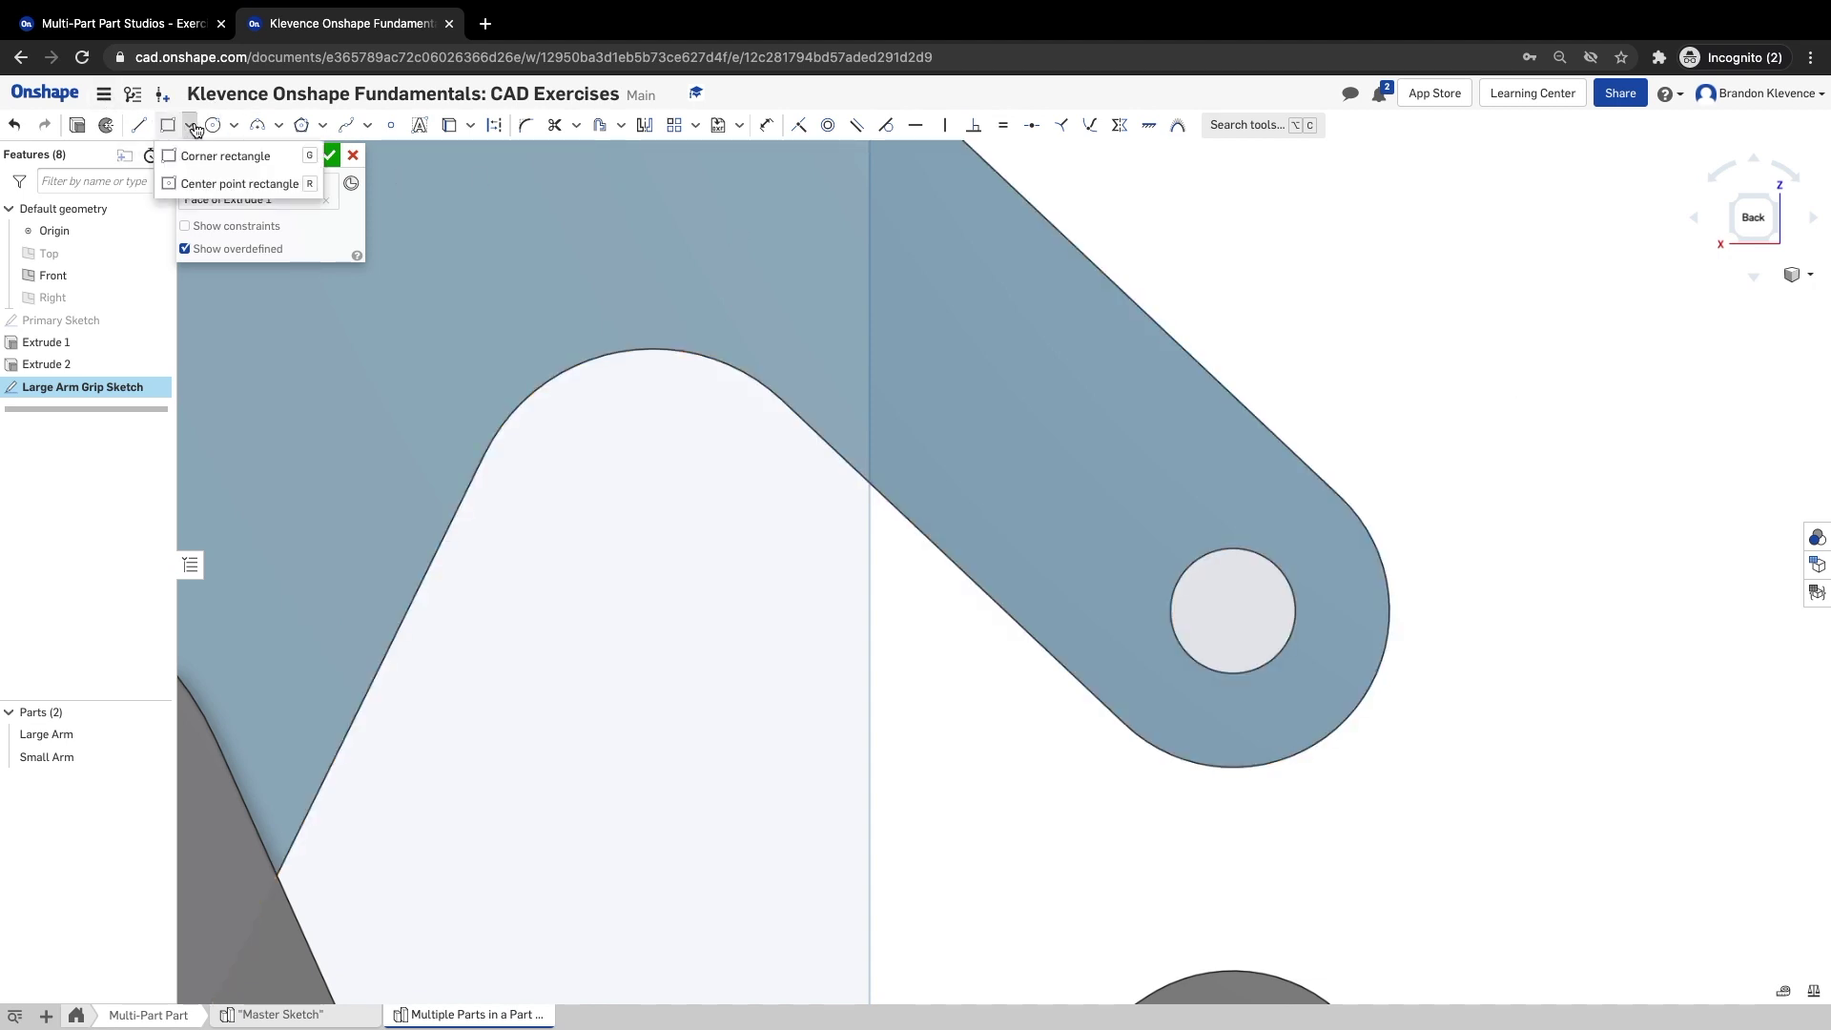
click(234, 183)
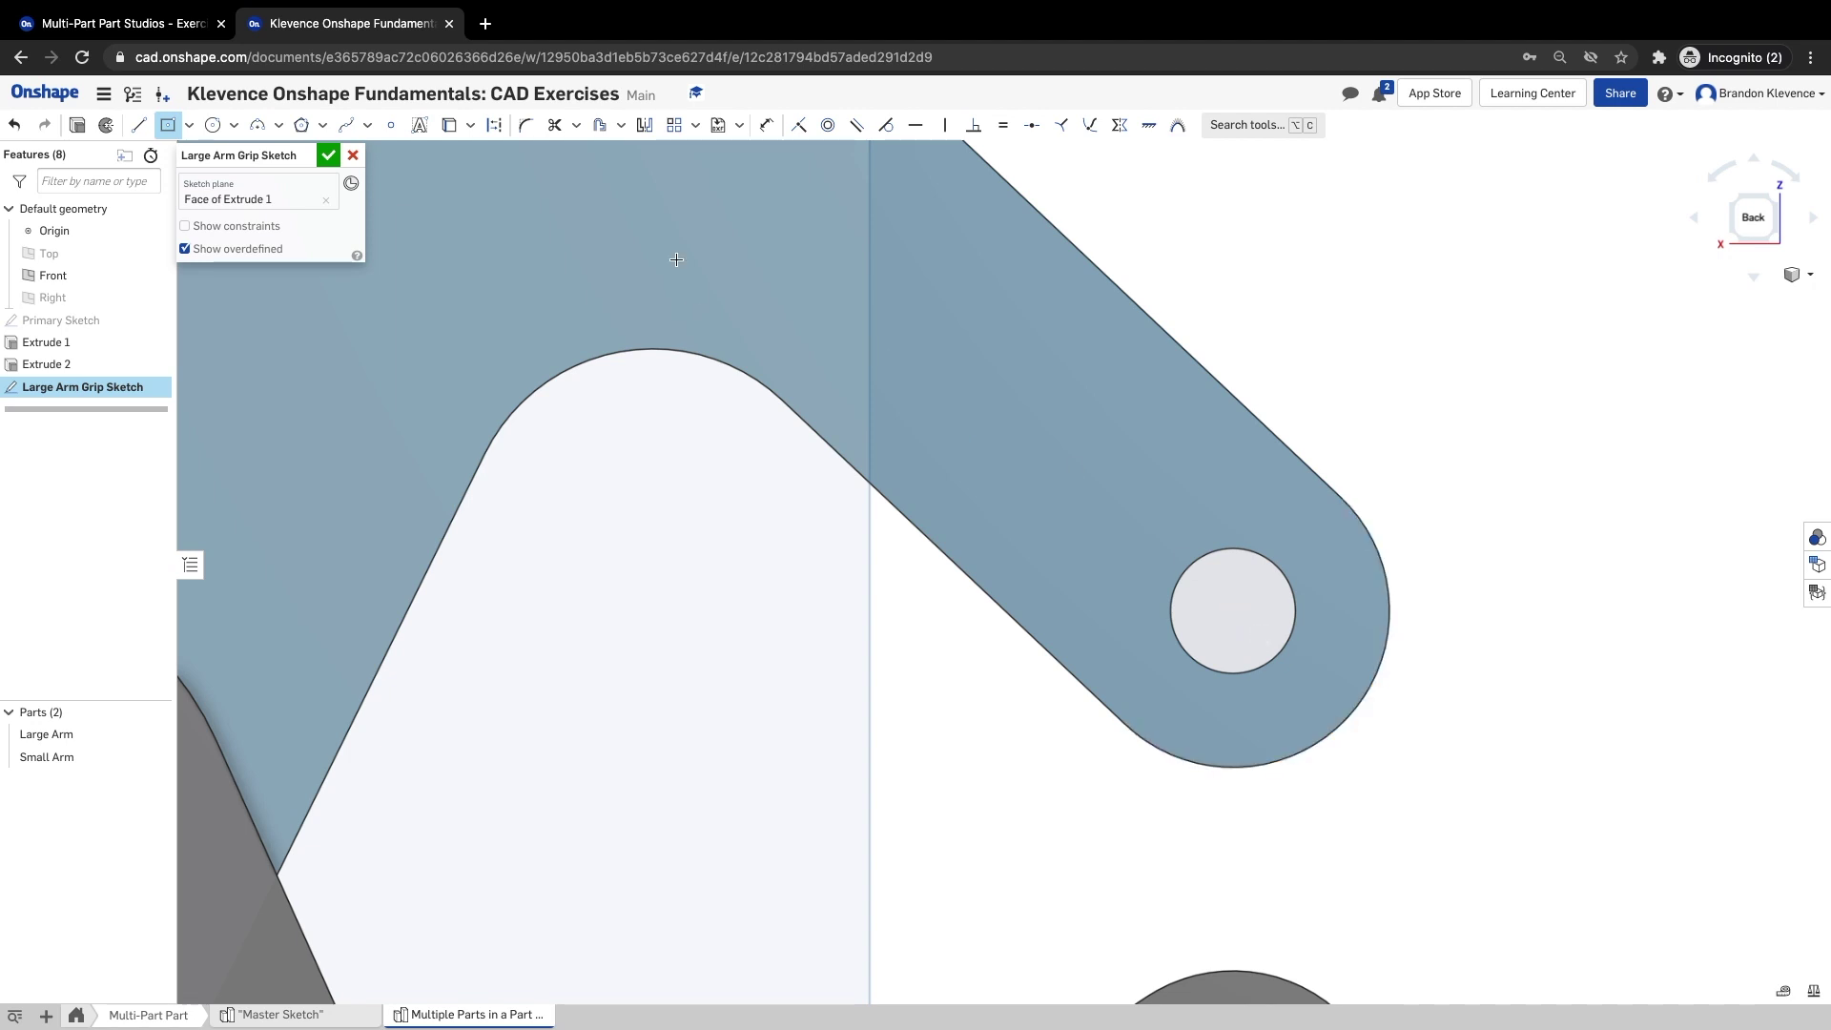
click(452, 125)
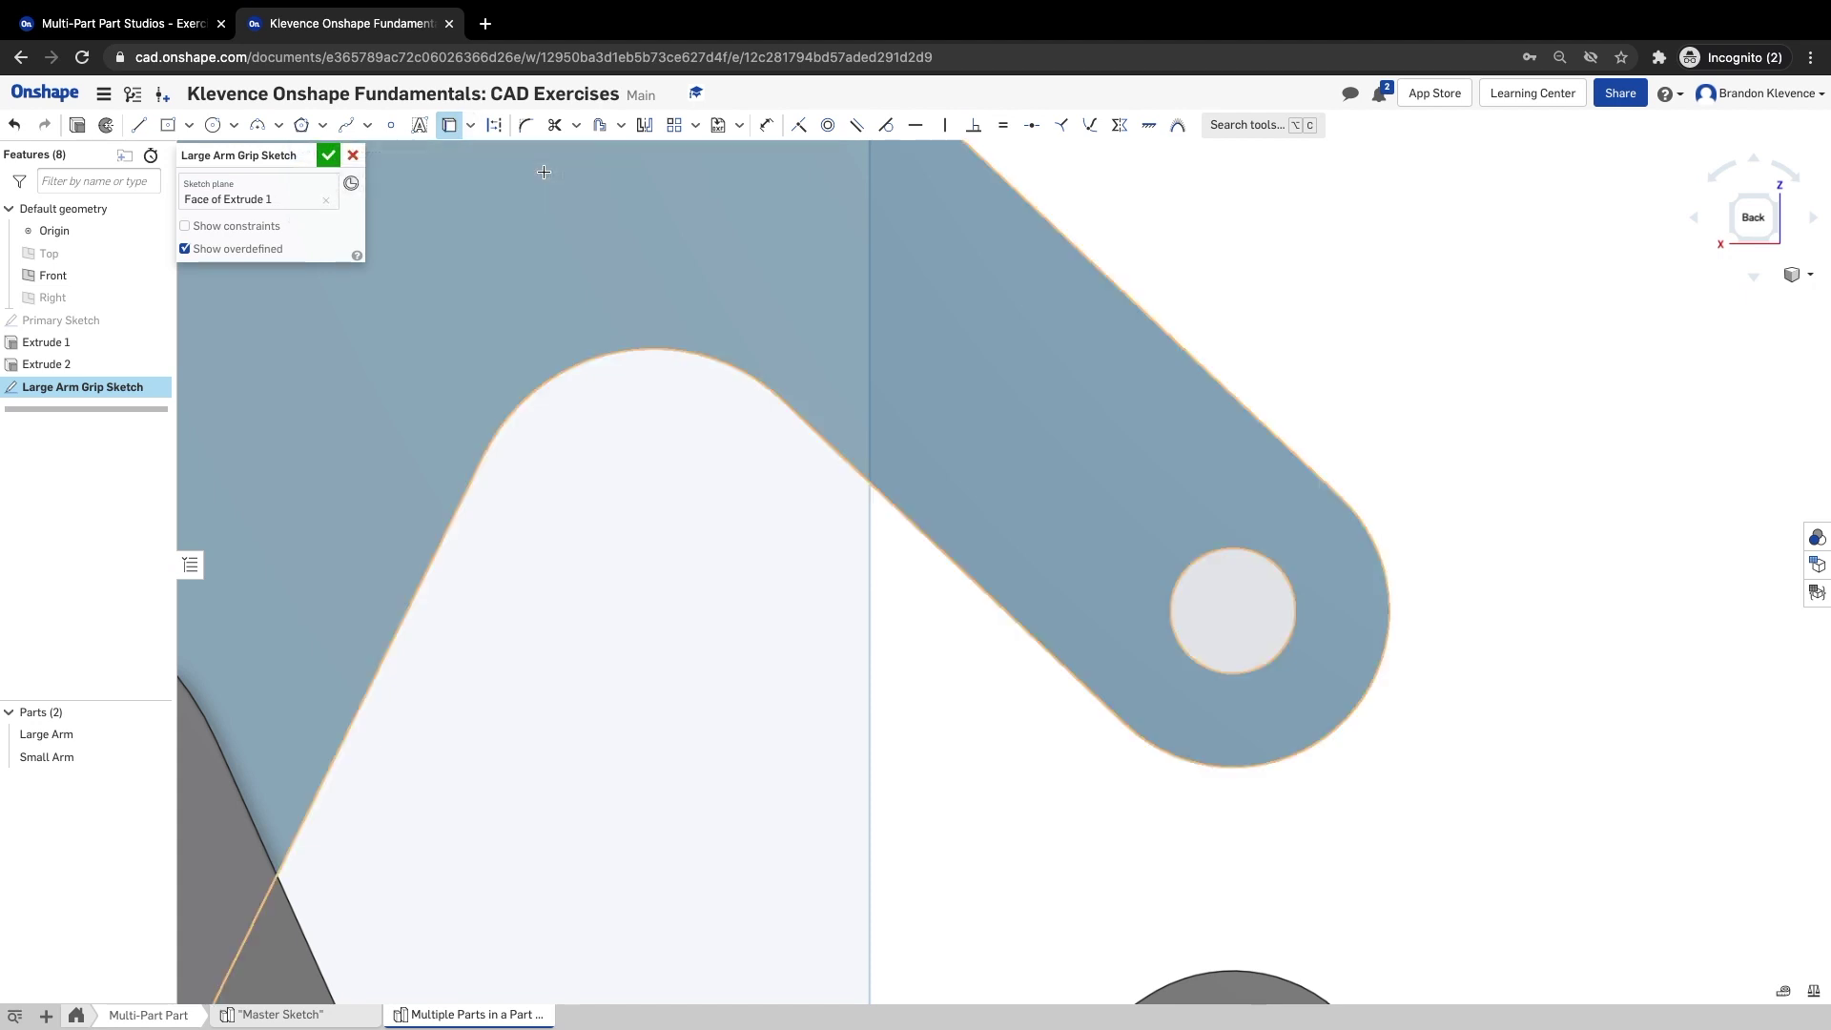
click(1279, 650)
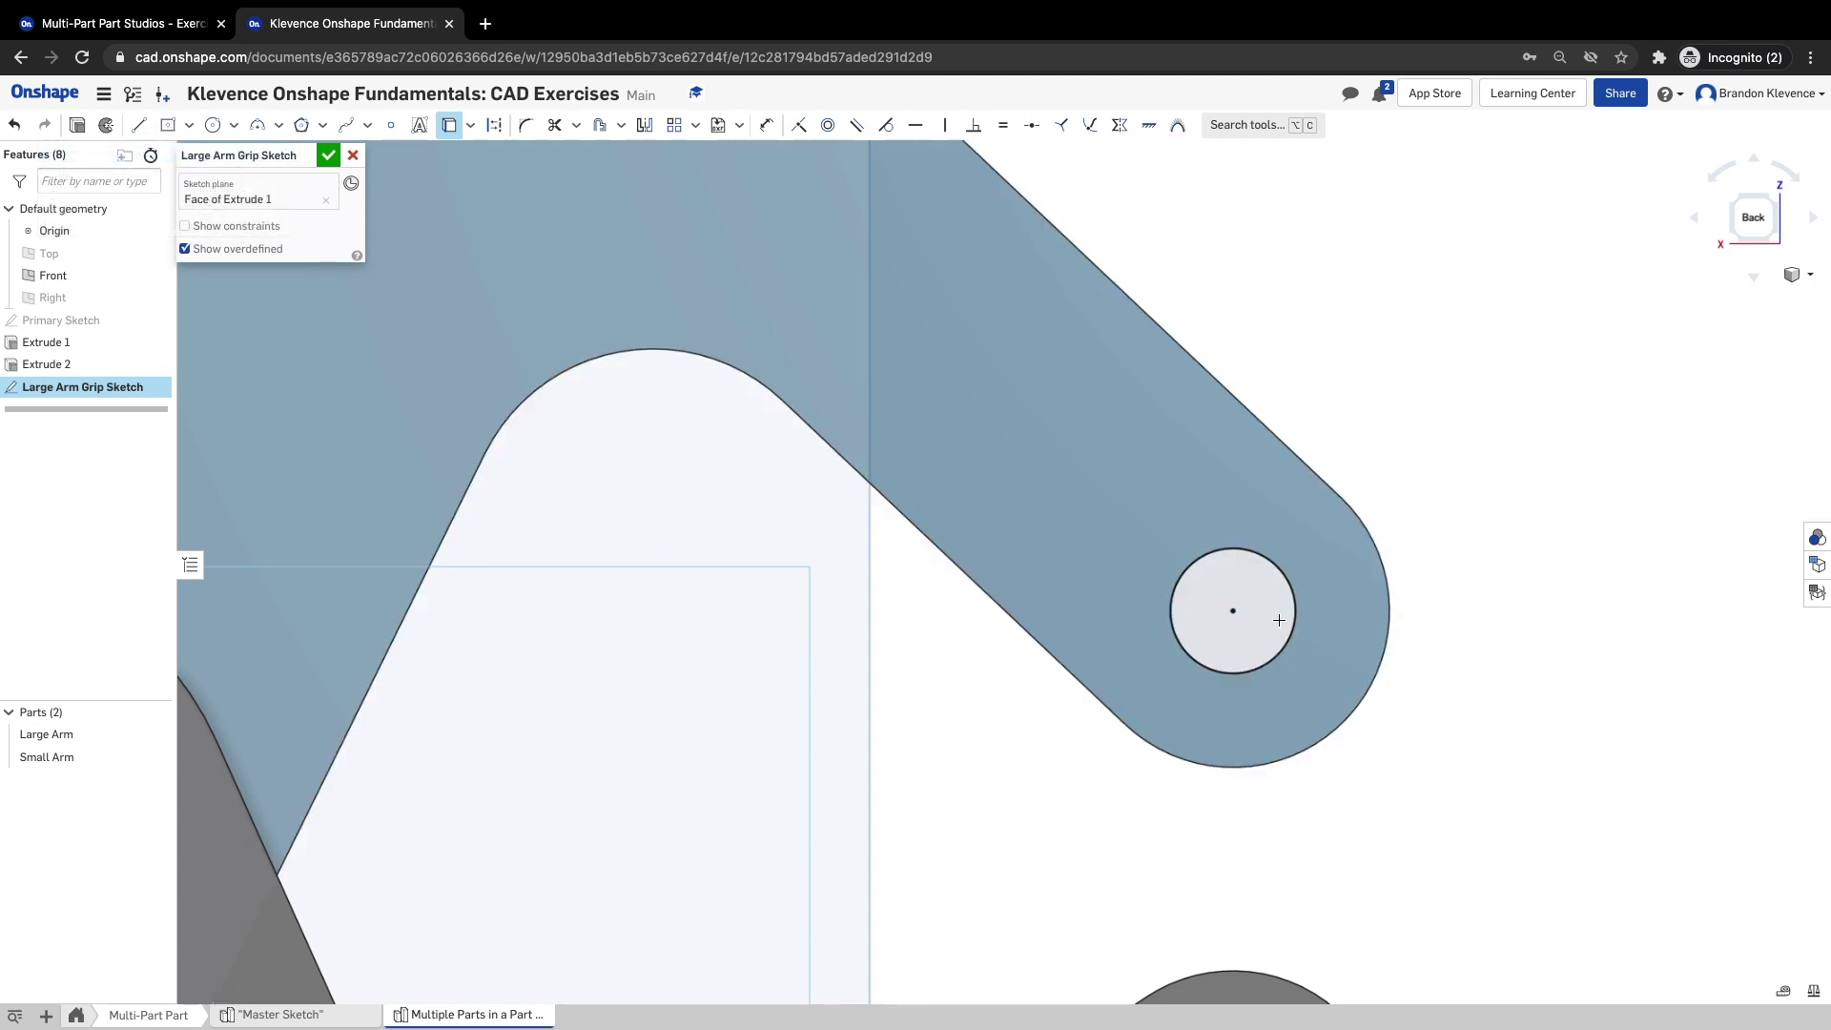
- Draw a center point rectangle about 40.5 mm wide and 36.2 mm high, centered on the projected hole
click(167, 127)
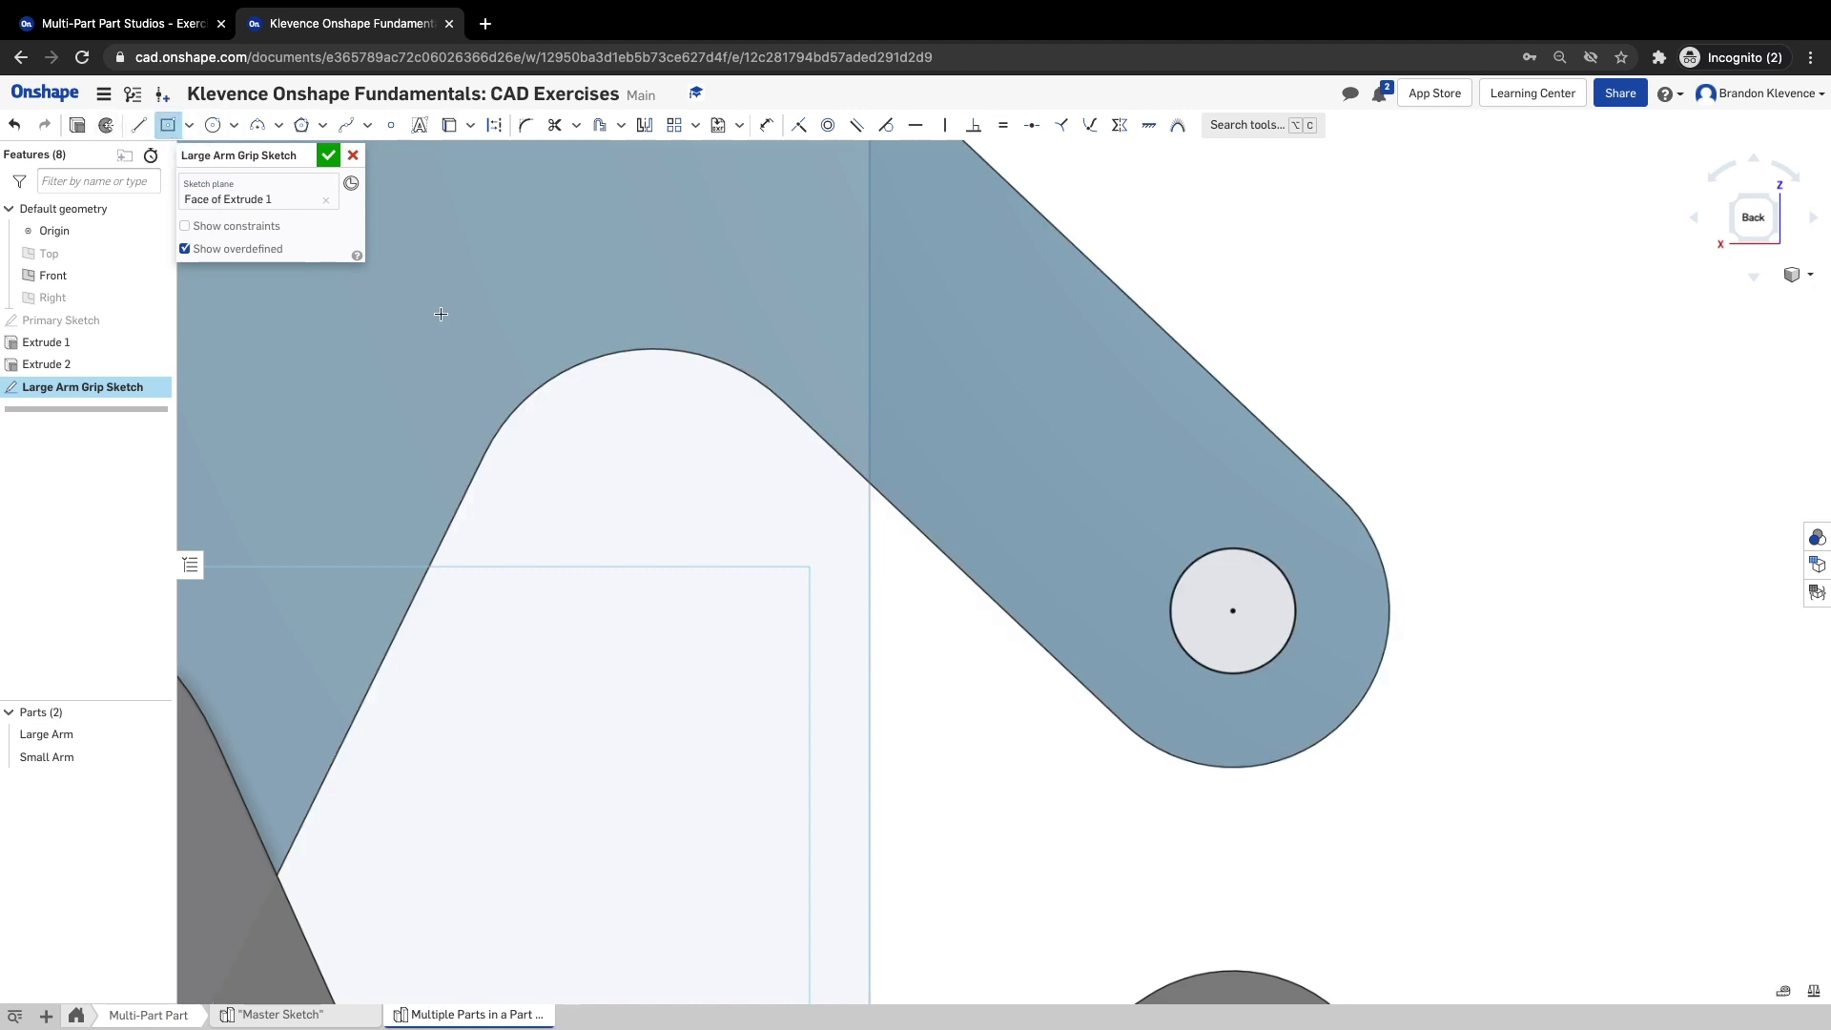
click(1233, 610)
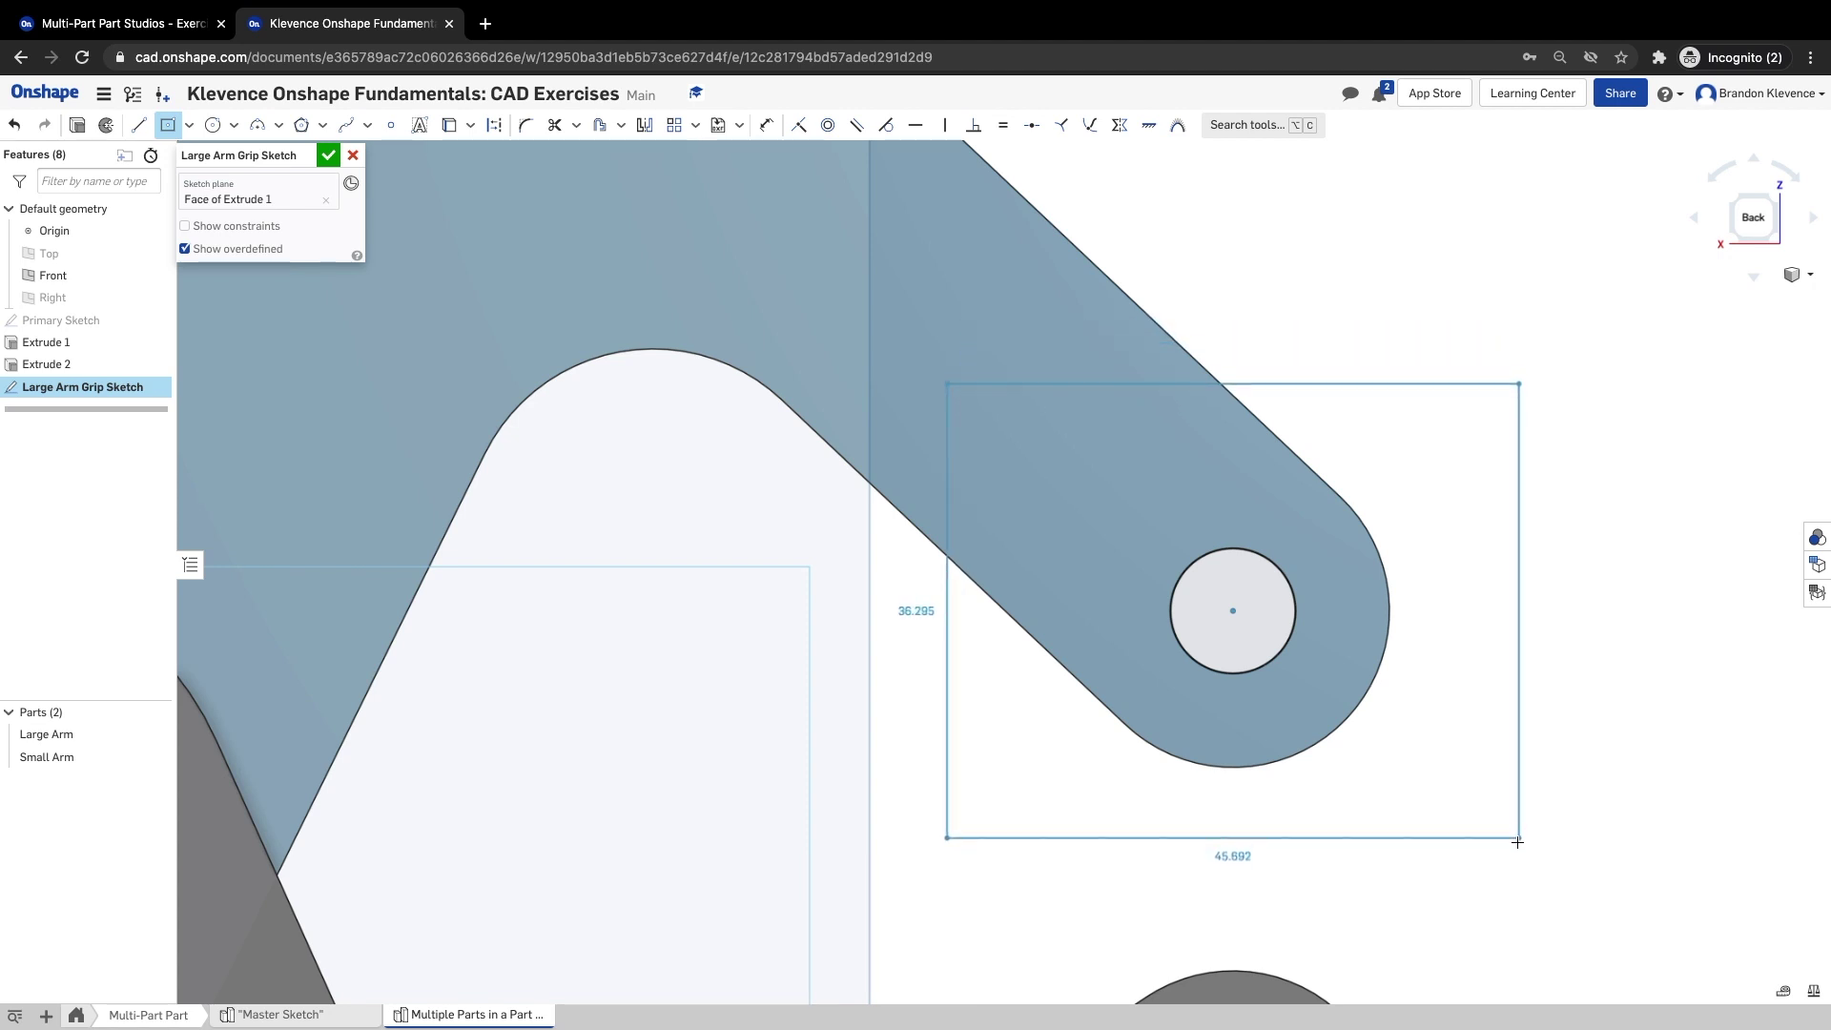
click(1486, 839)
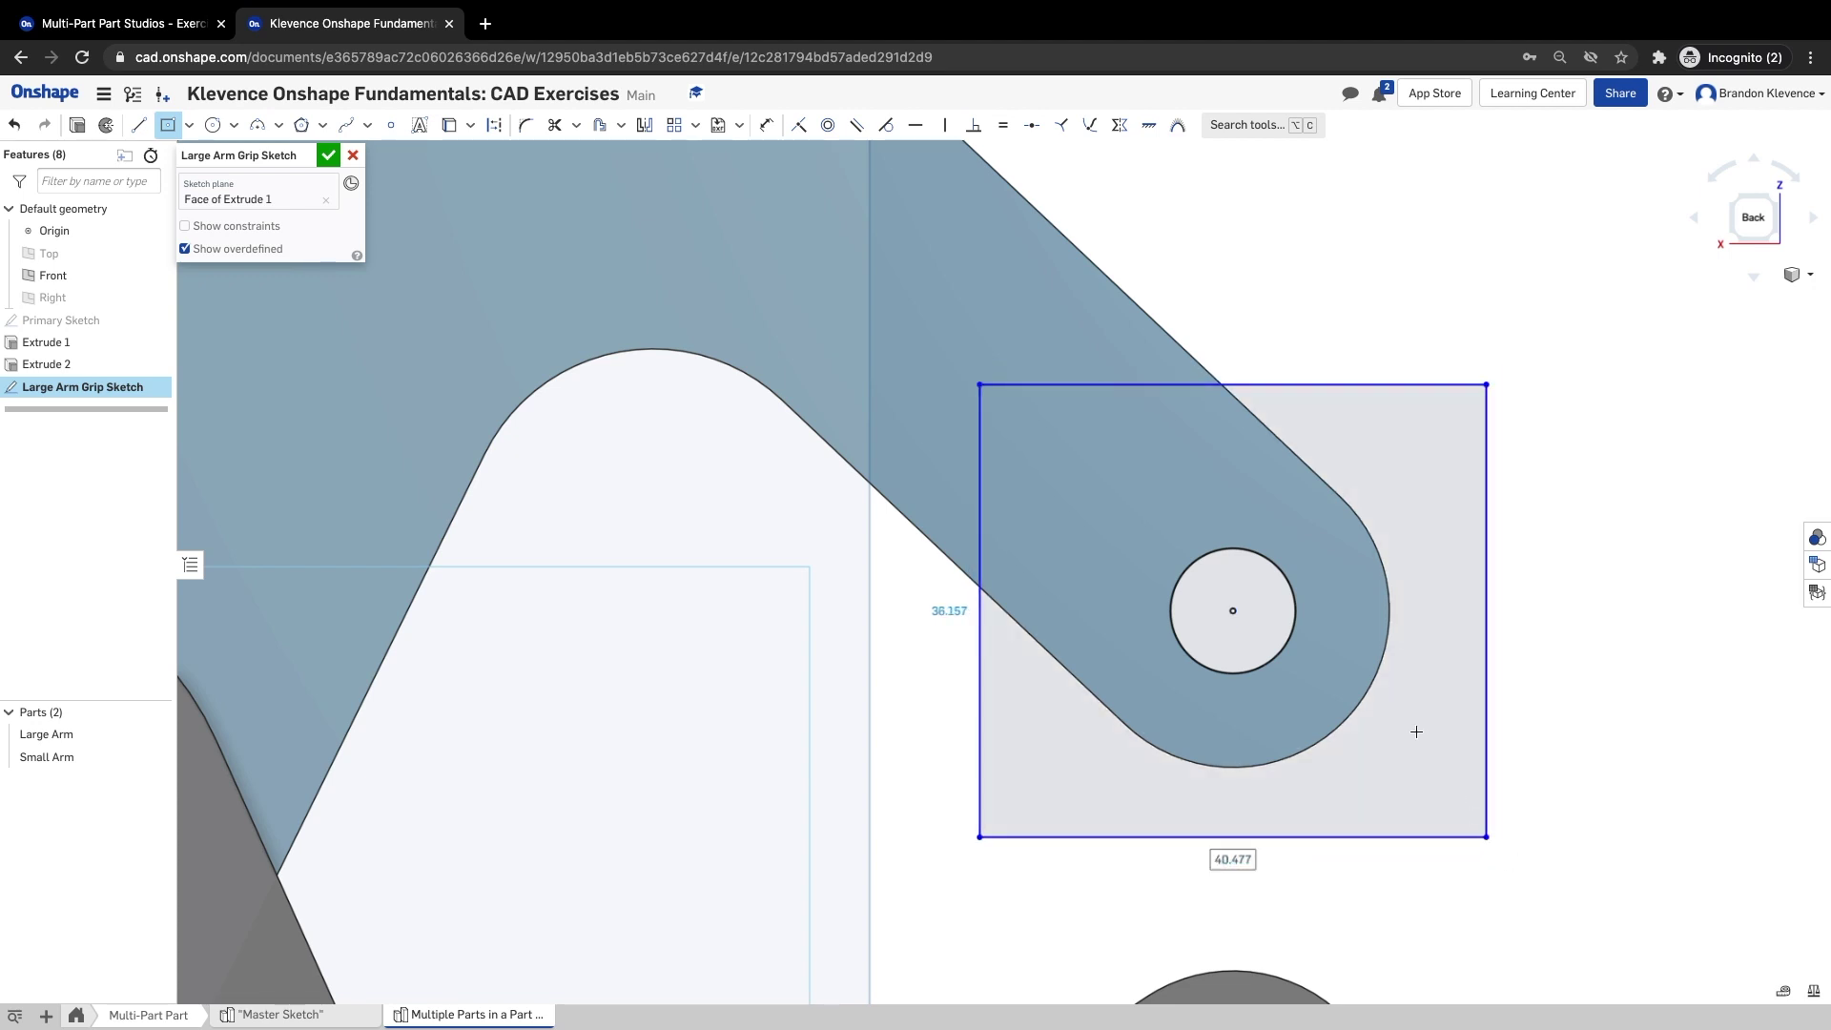
- Show the primary sketch, project its horizontal centerline into the grip sketch with Use, and hide the primary sketch again
scroll(1416, 731, down, 5)
scroll(1417, 730, up, 3)
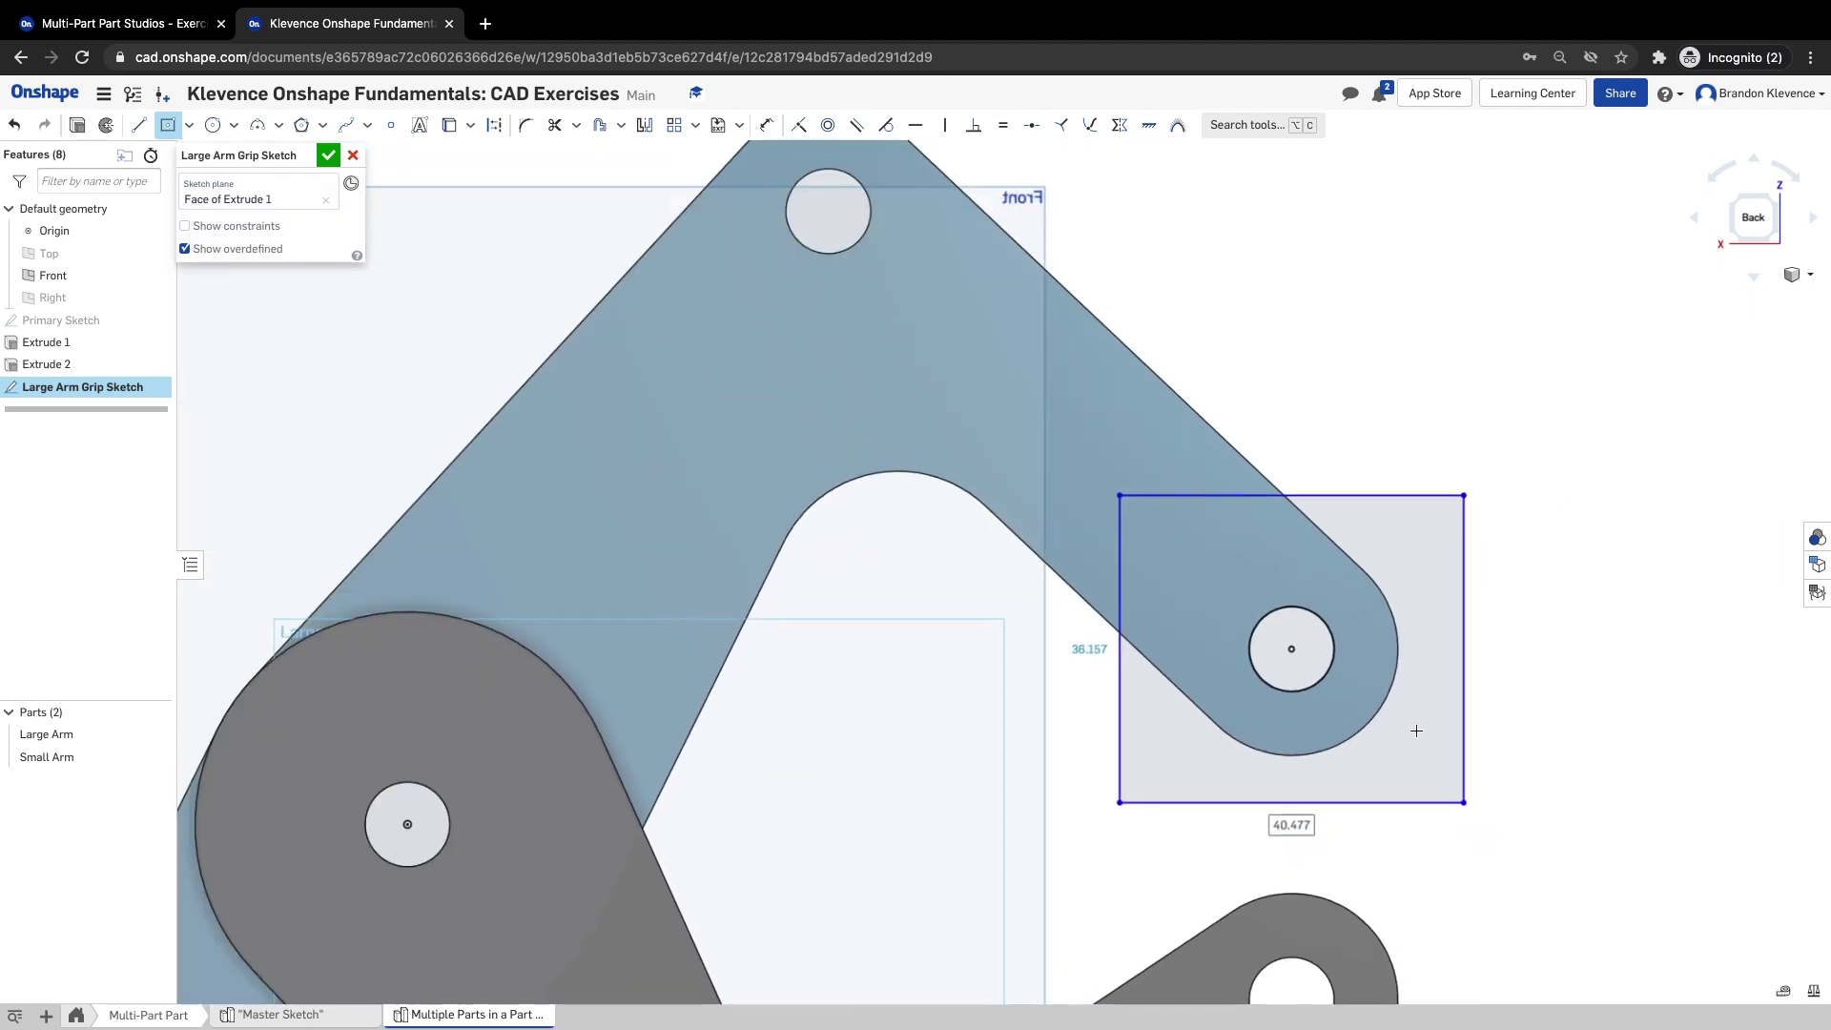
scroll(1416, 730, down, 1)
scroll(1416, 731, up, 1)
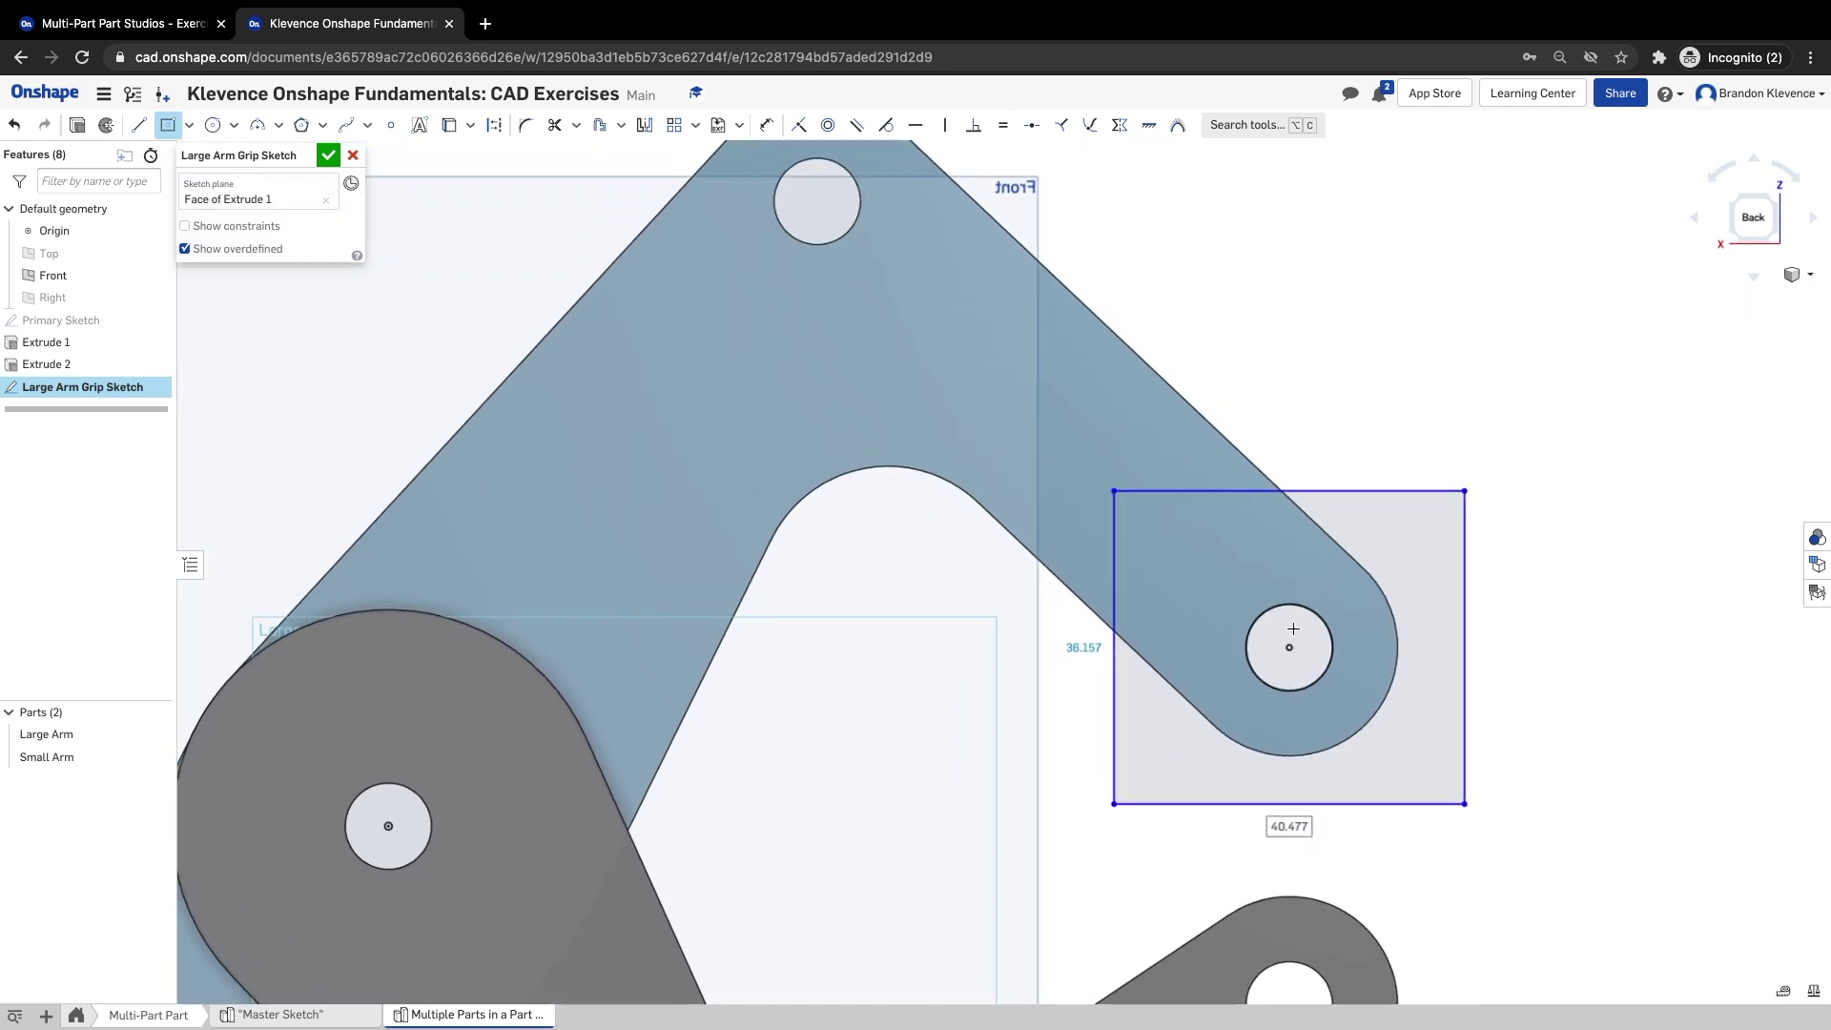
click(154, 323)
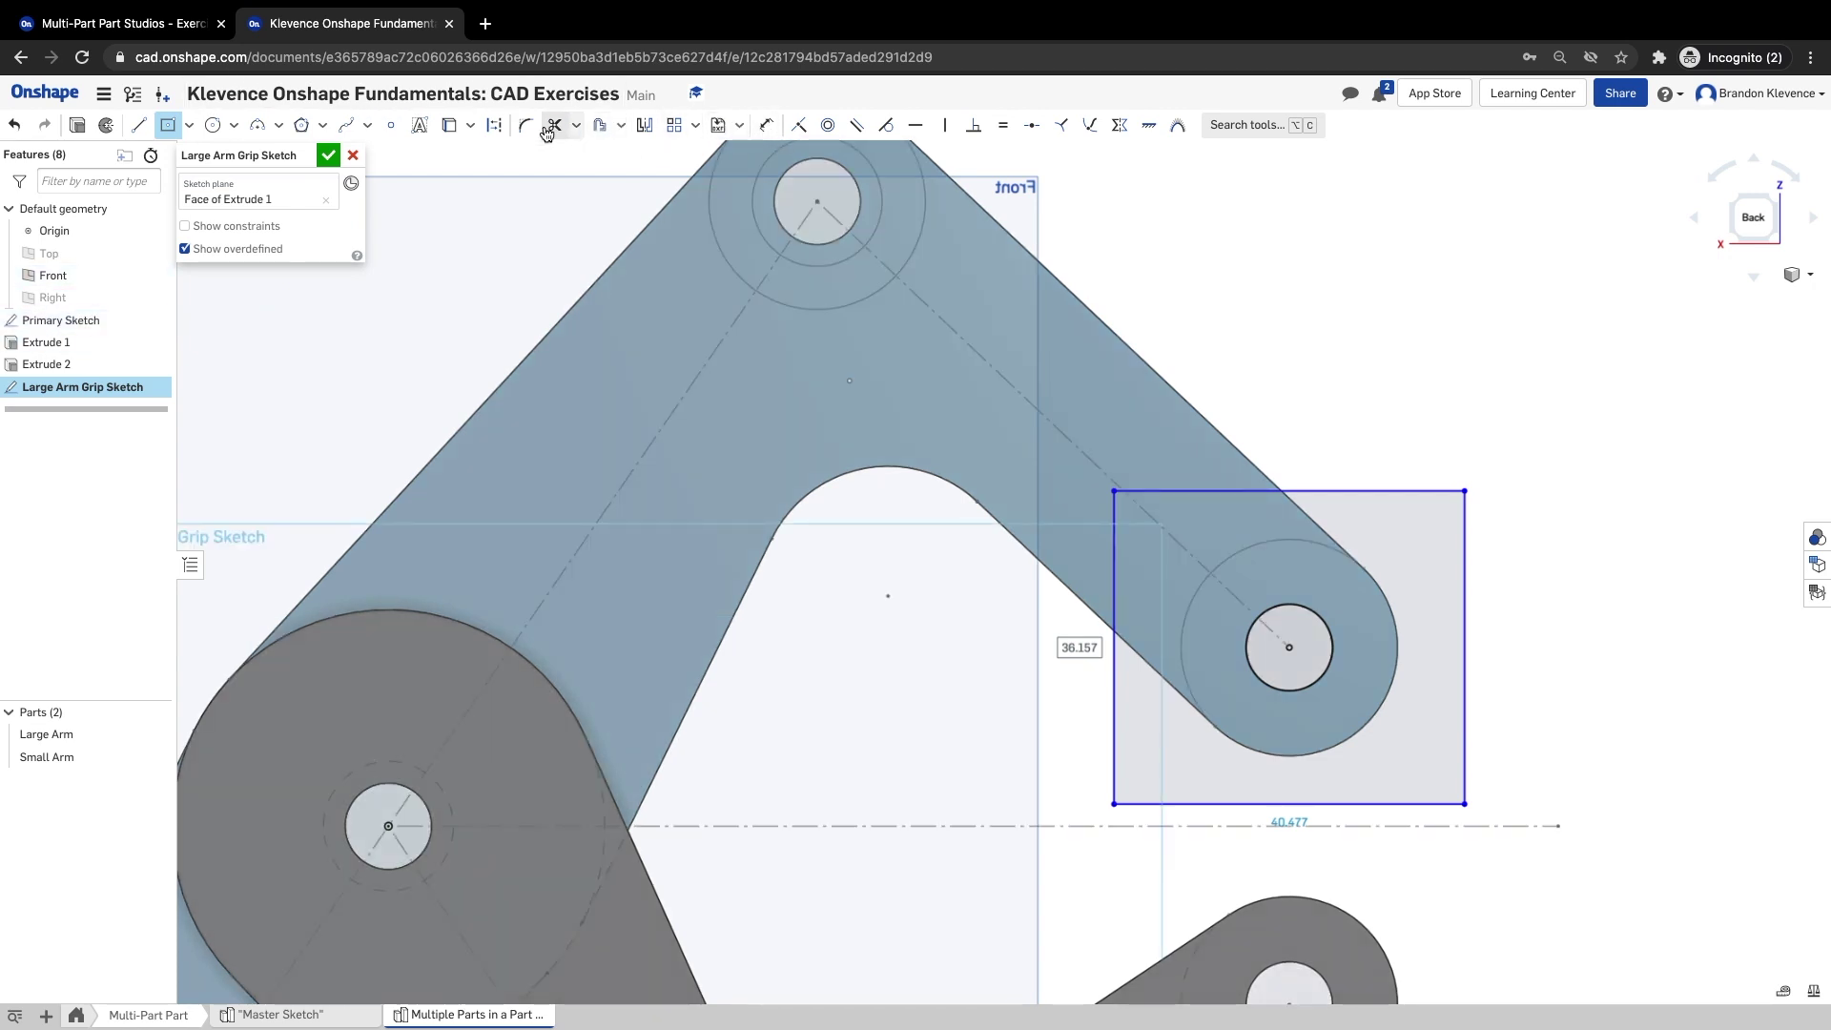
click(448, 125)
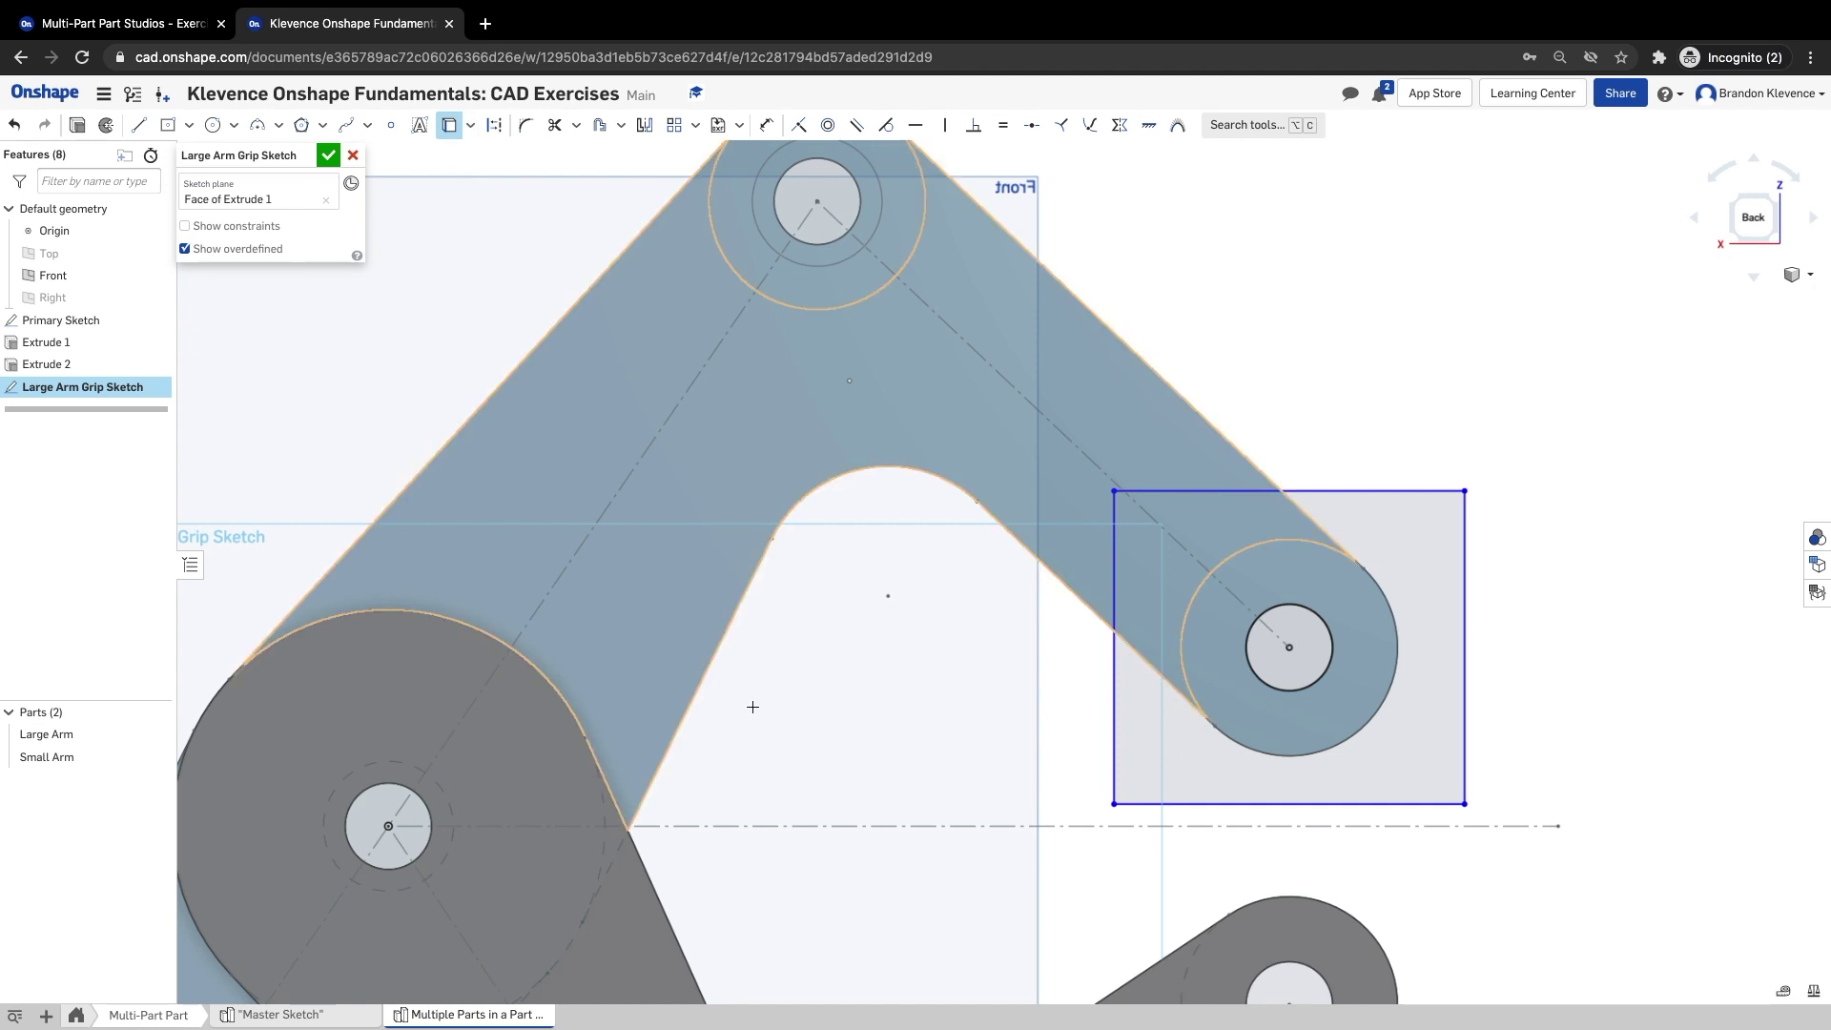
click(815, 826)
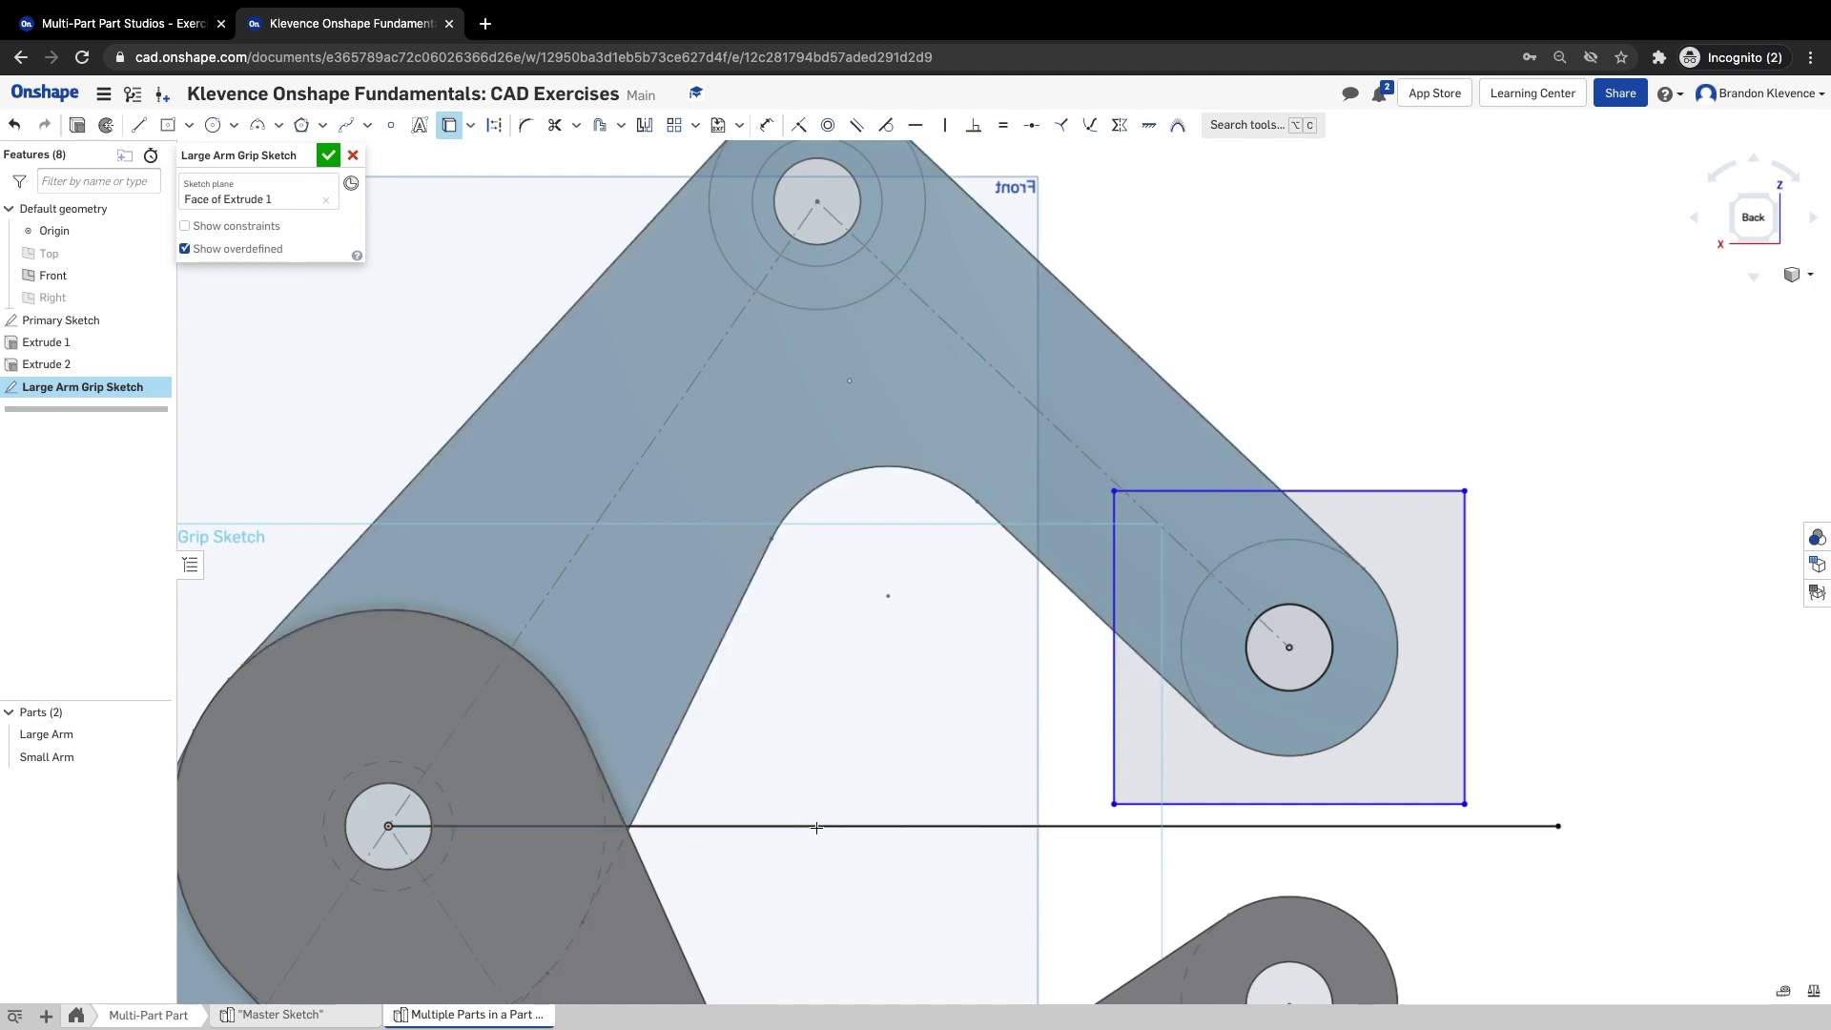
click(160, 320)
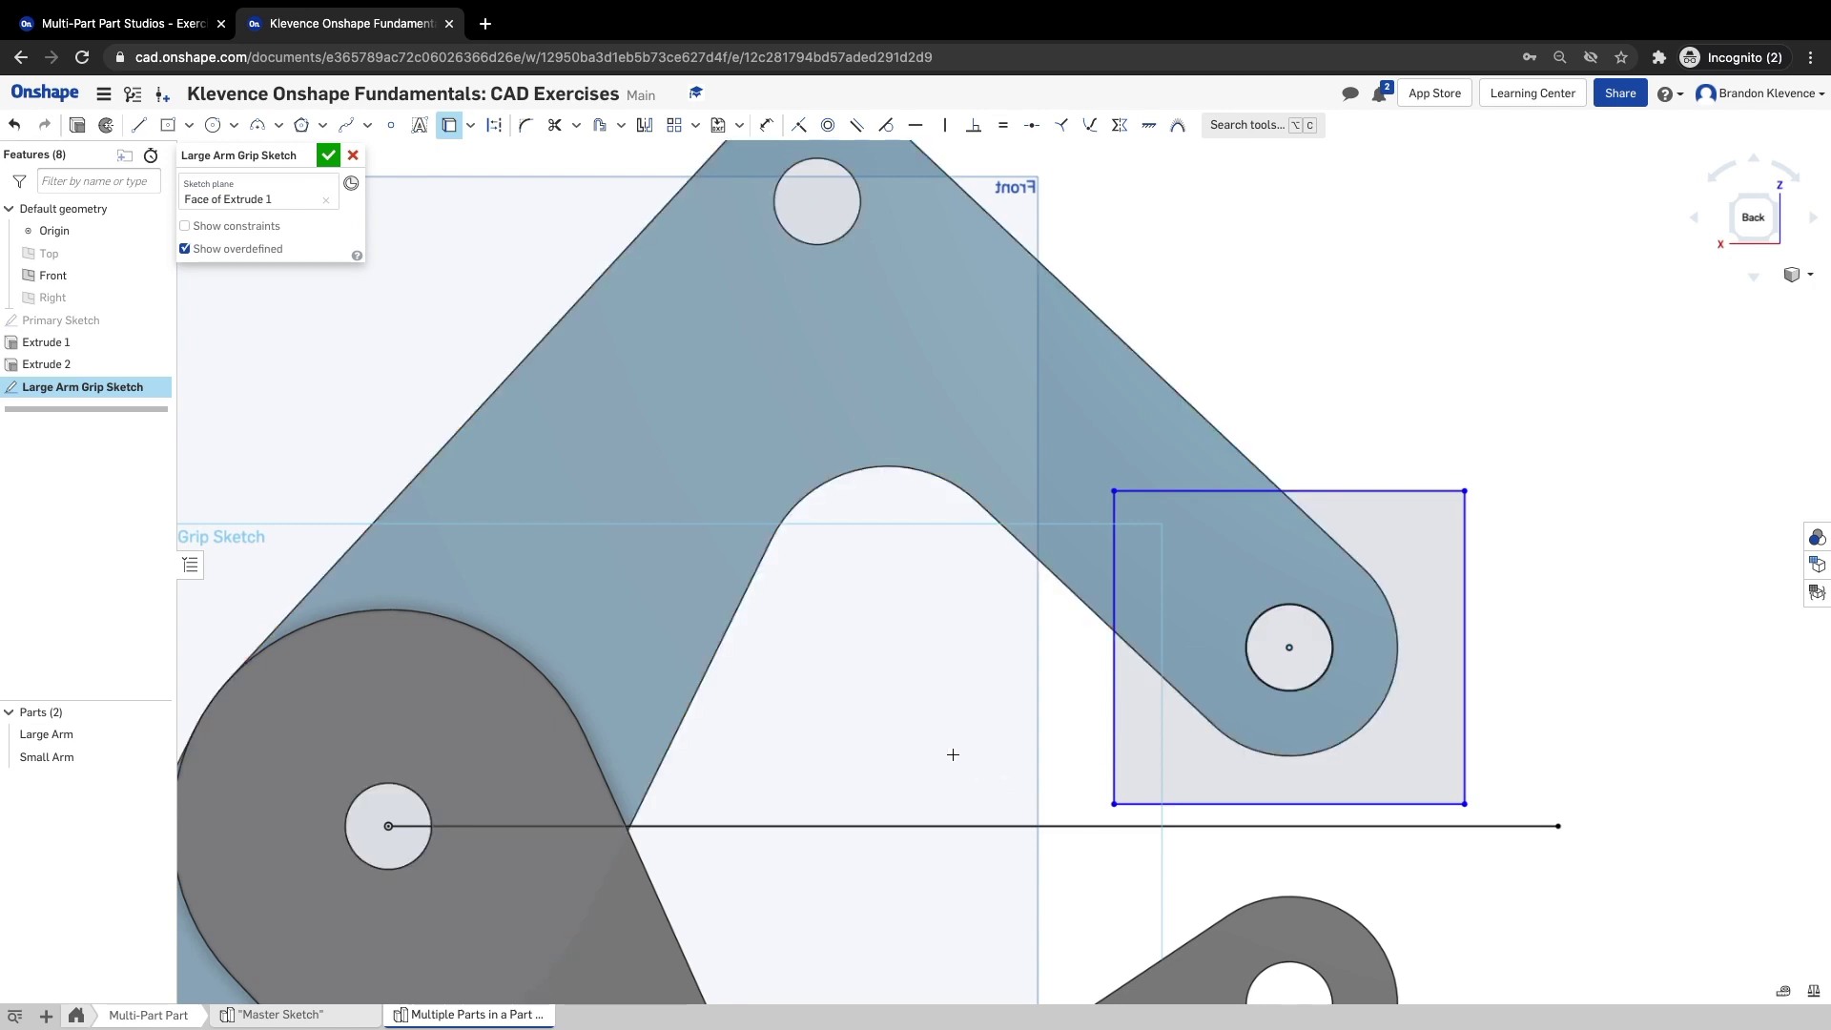
- Convert the projected horizontal centerline to construction geometry
key(Escape)
click(1065, 828)
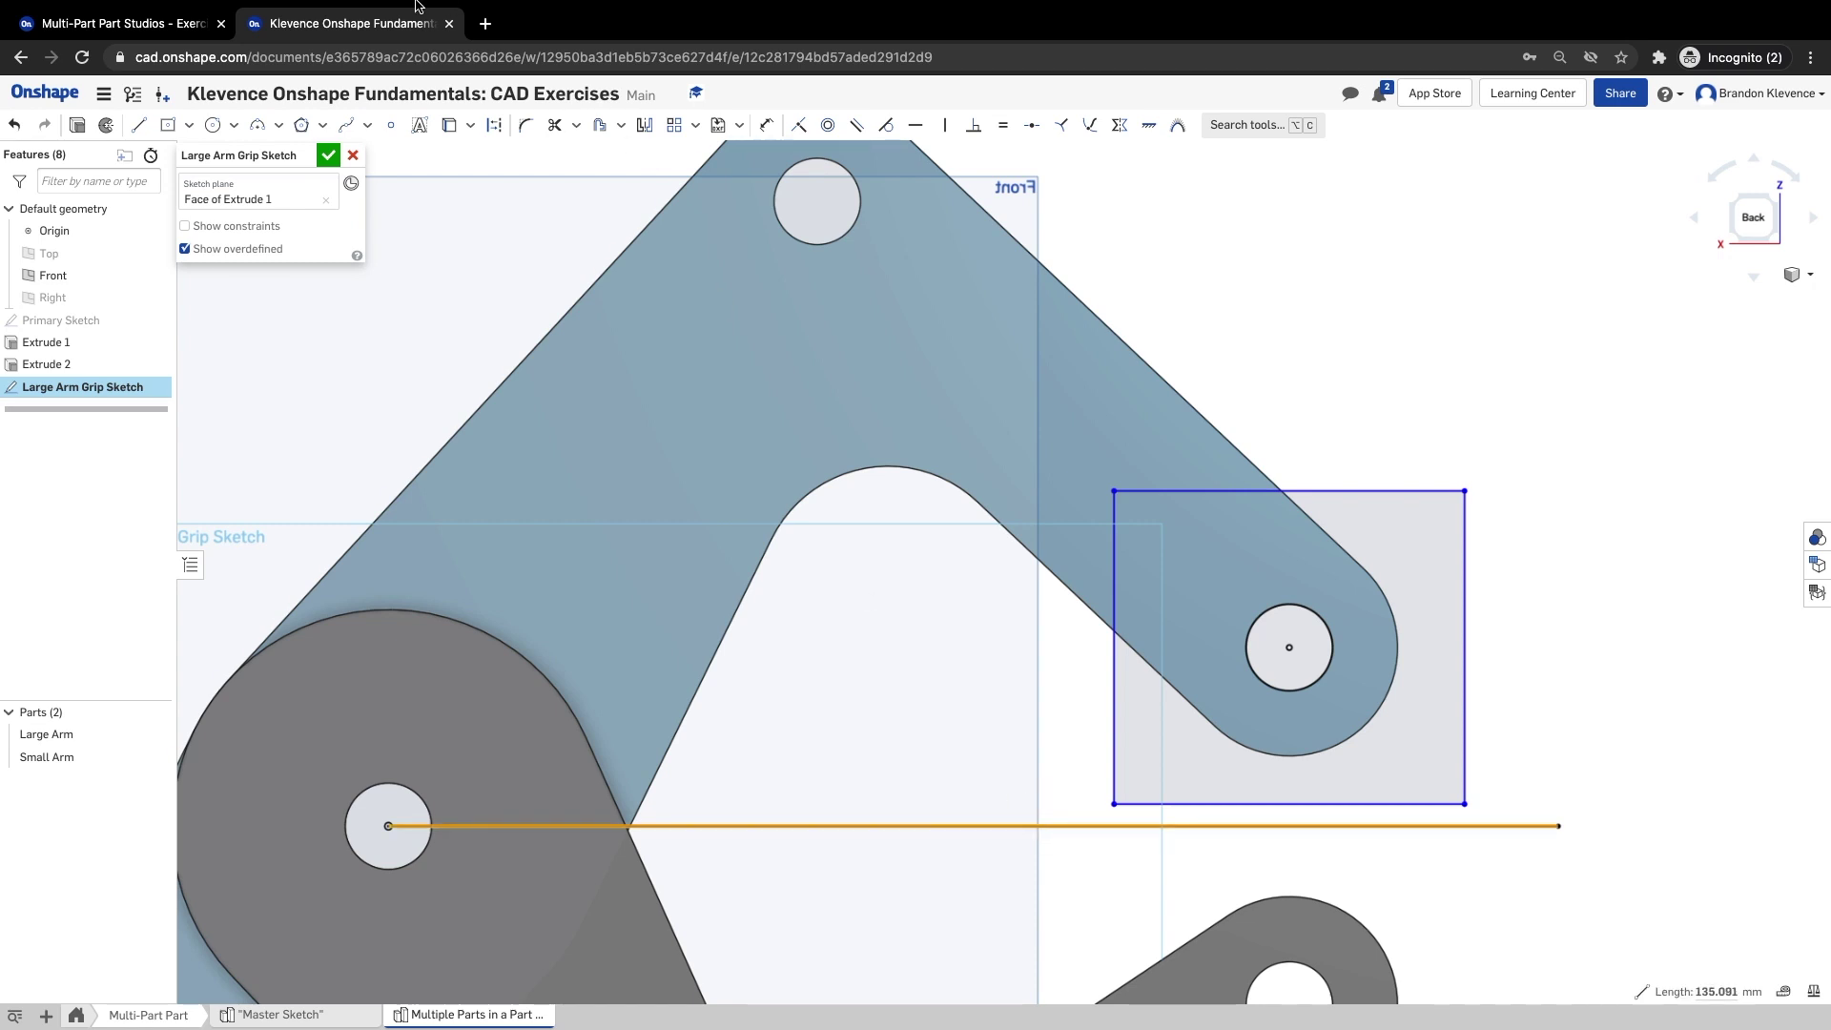
click(501, 136)
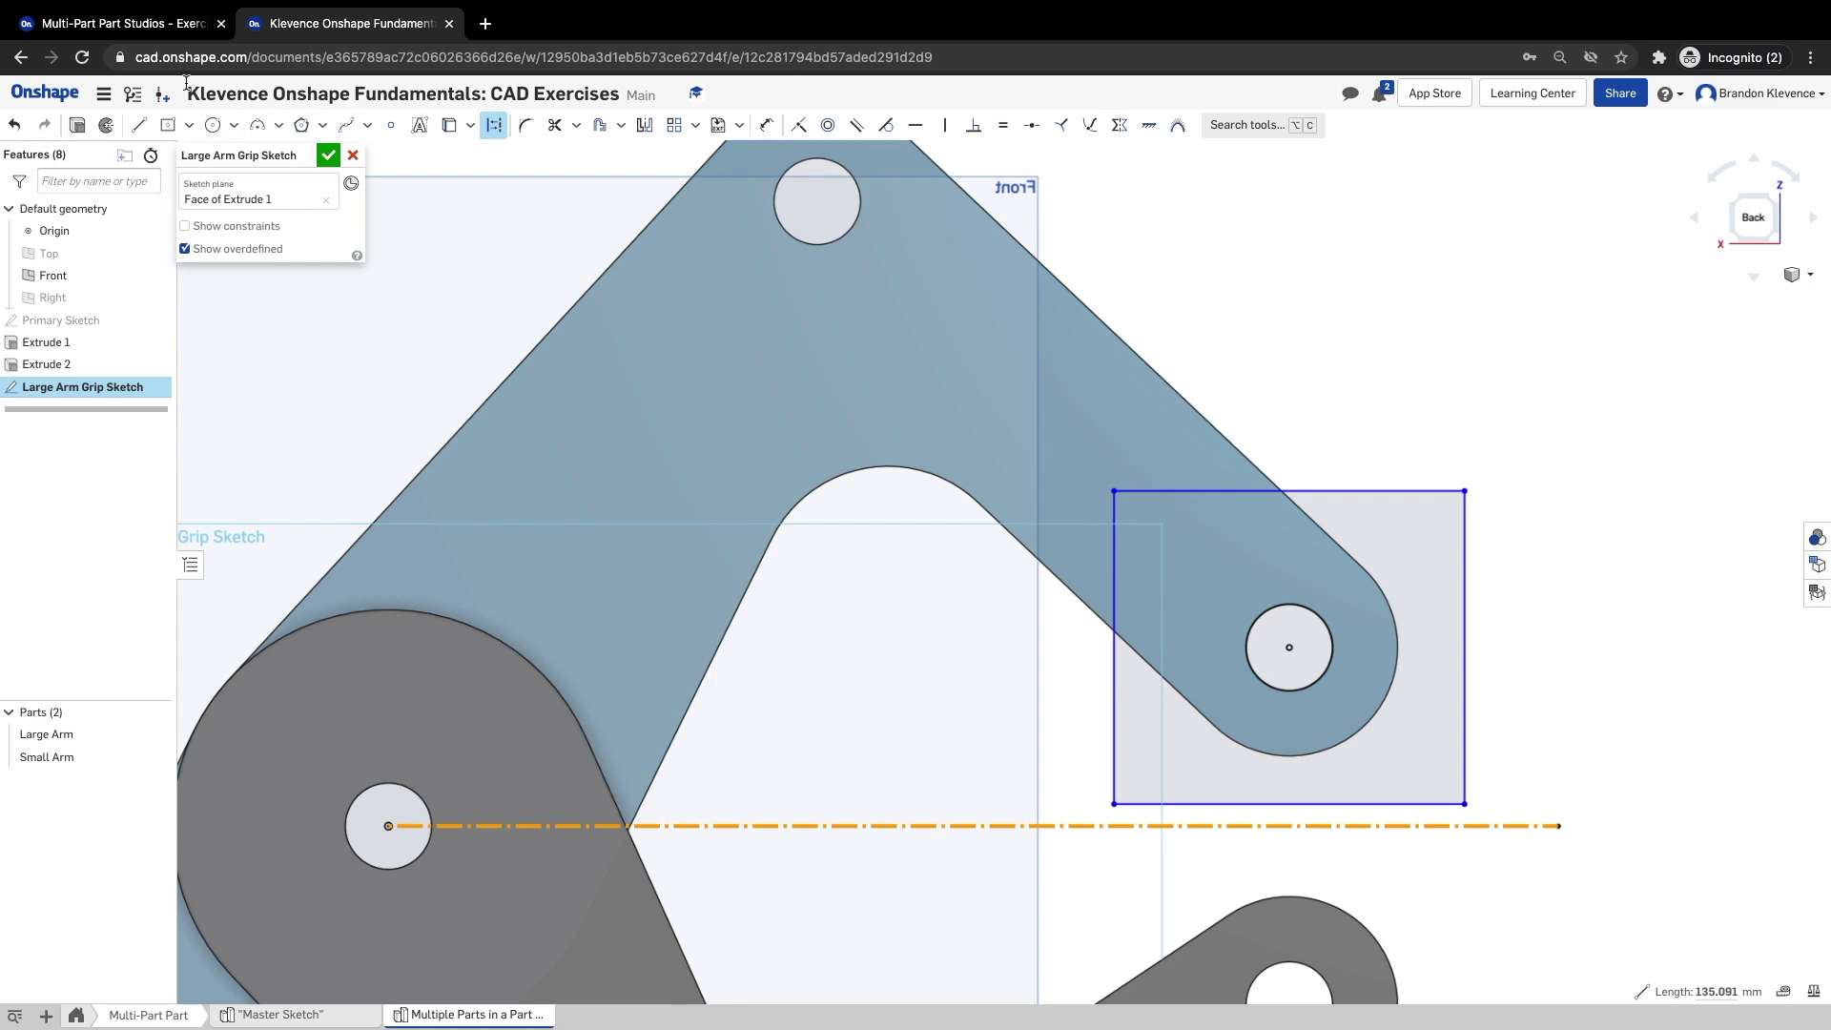
- Check Step 6 of the exercise and draw a vertical construction line up from the midpoint of the rectangle's lower edge, ending below the hole
click(144, 22)
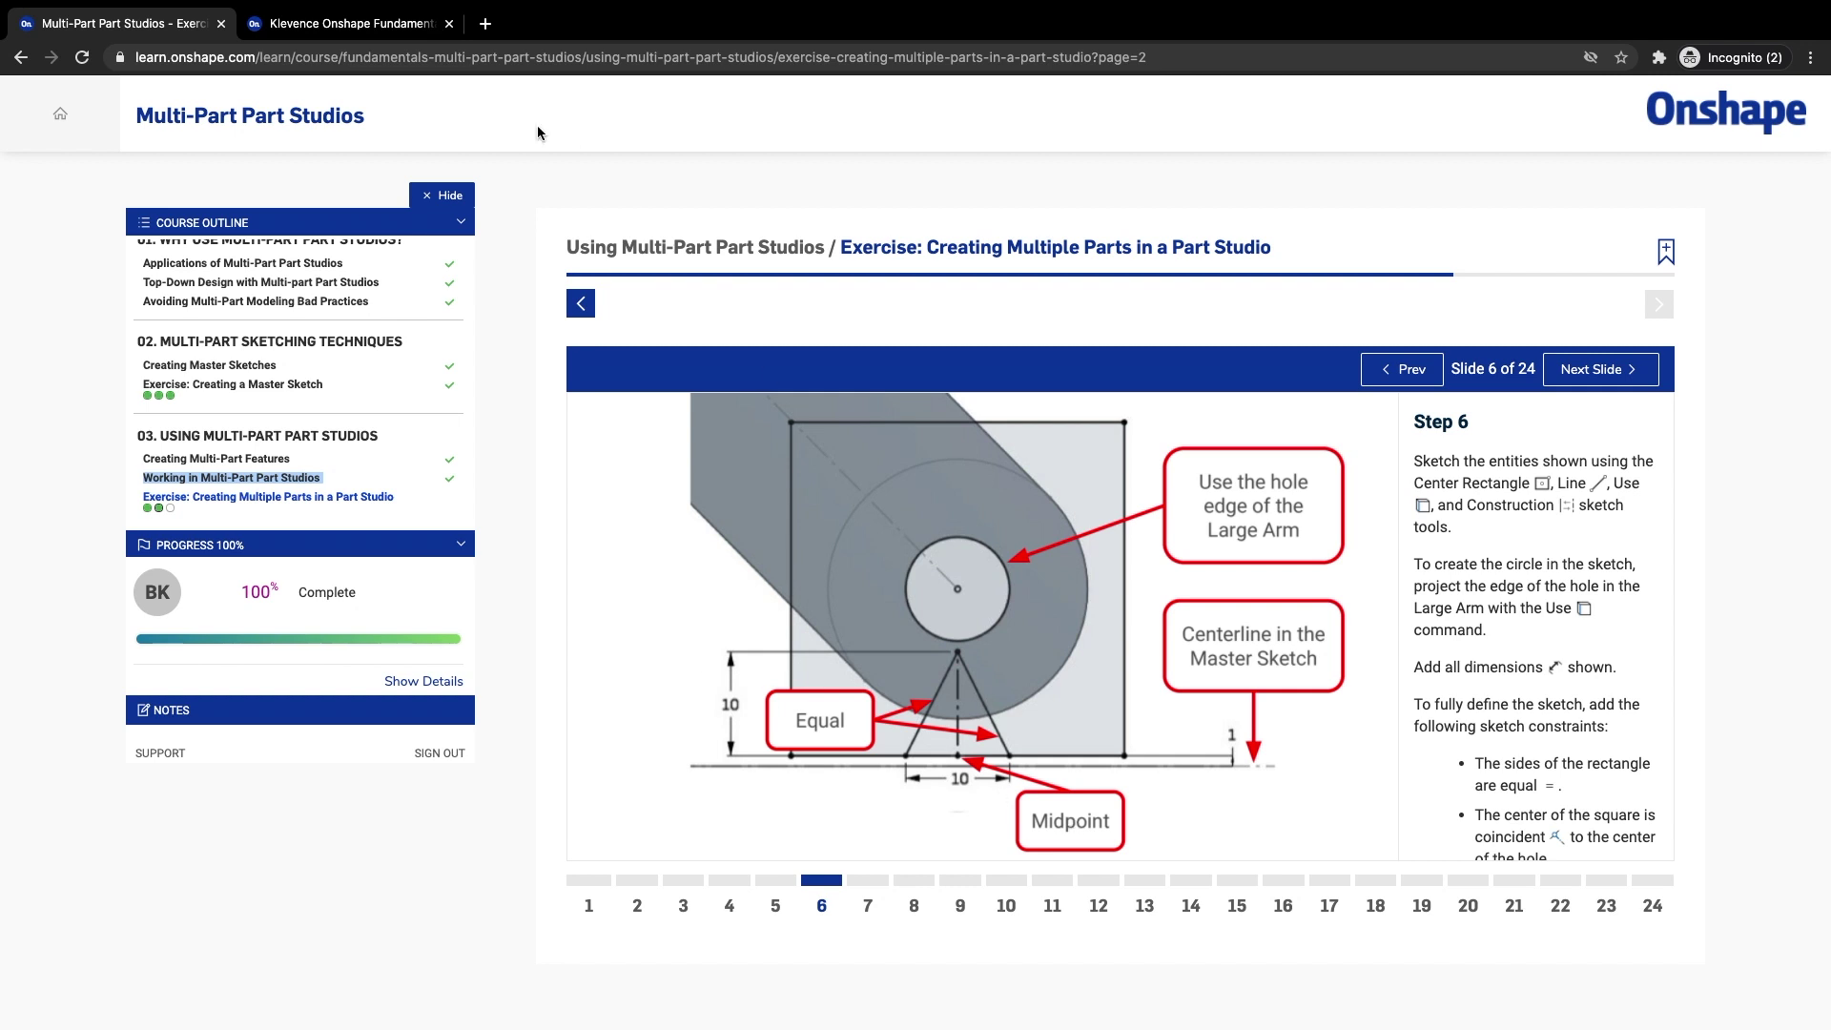
click(353, 23)
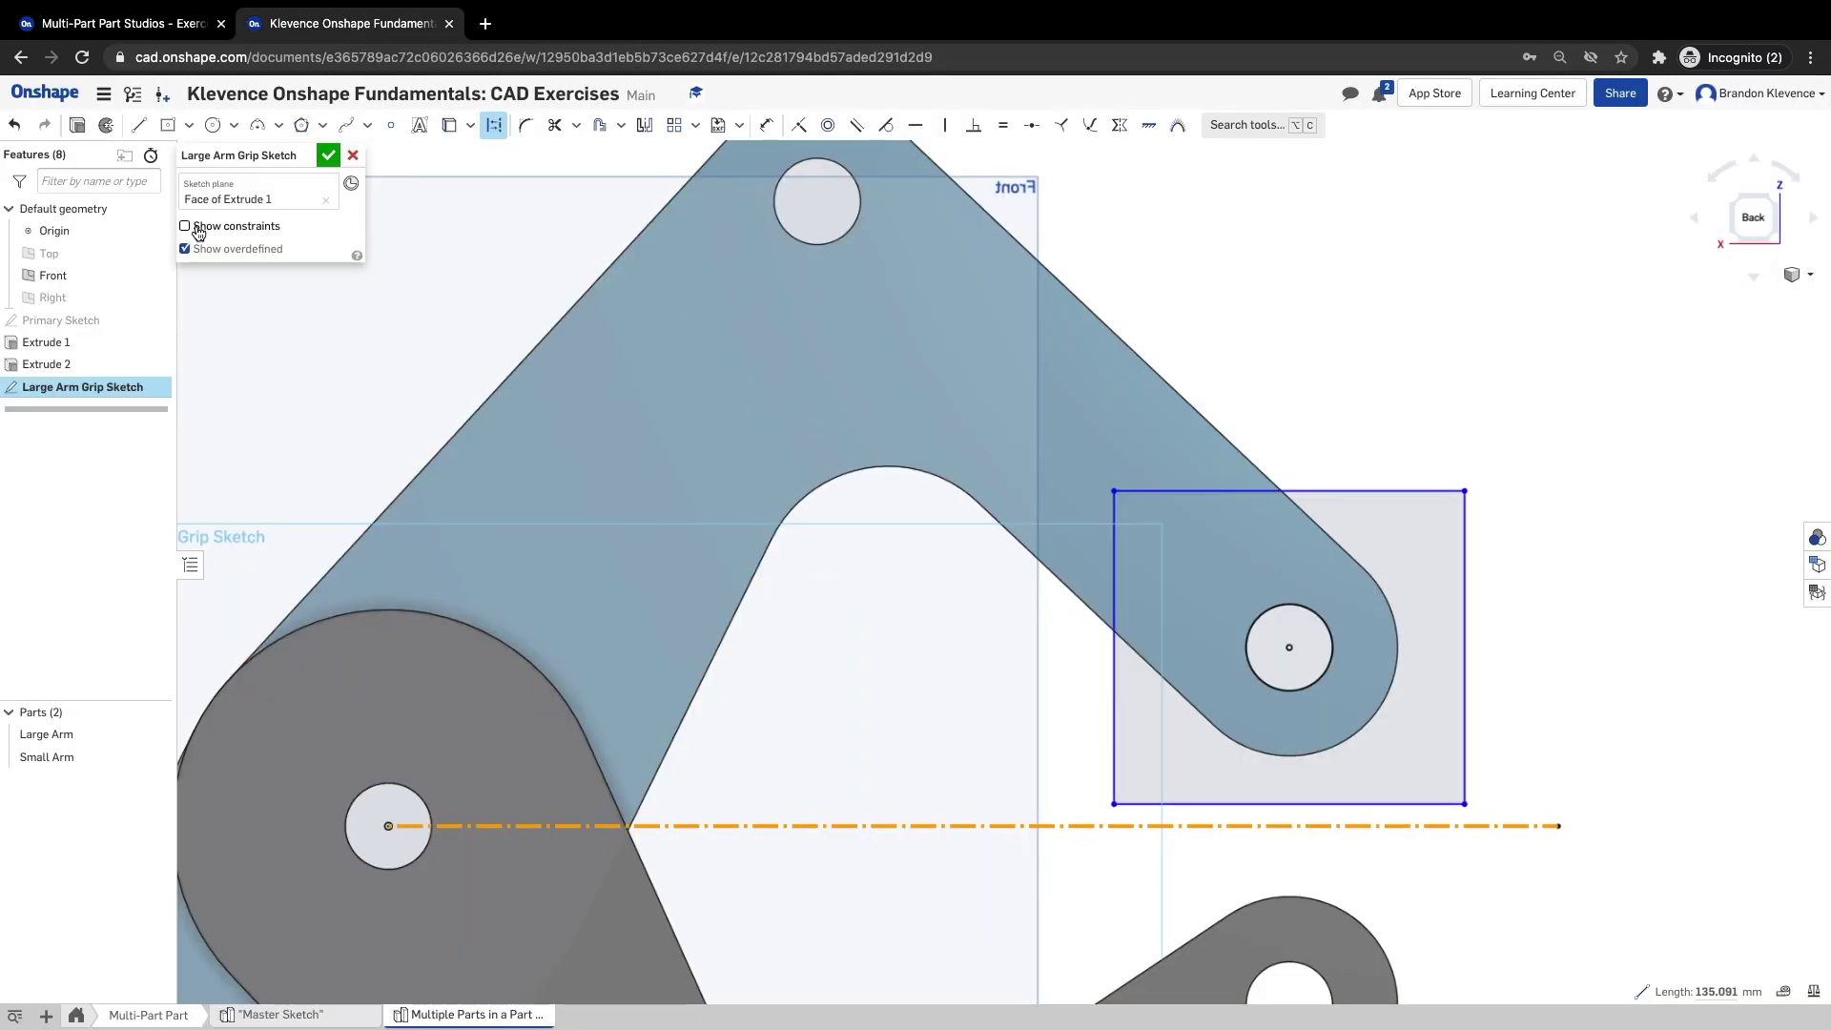
click(139, 125)
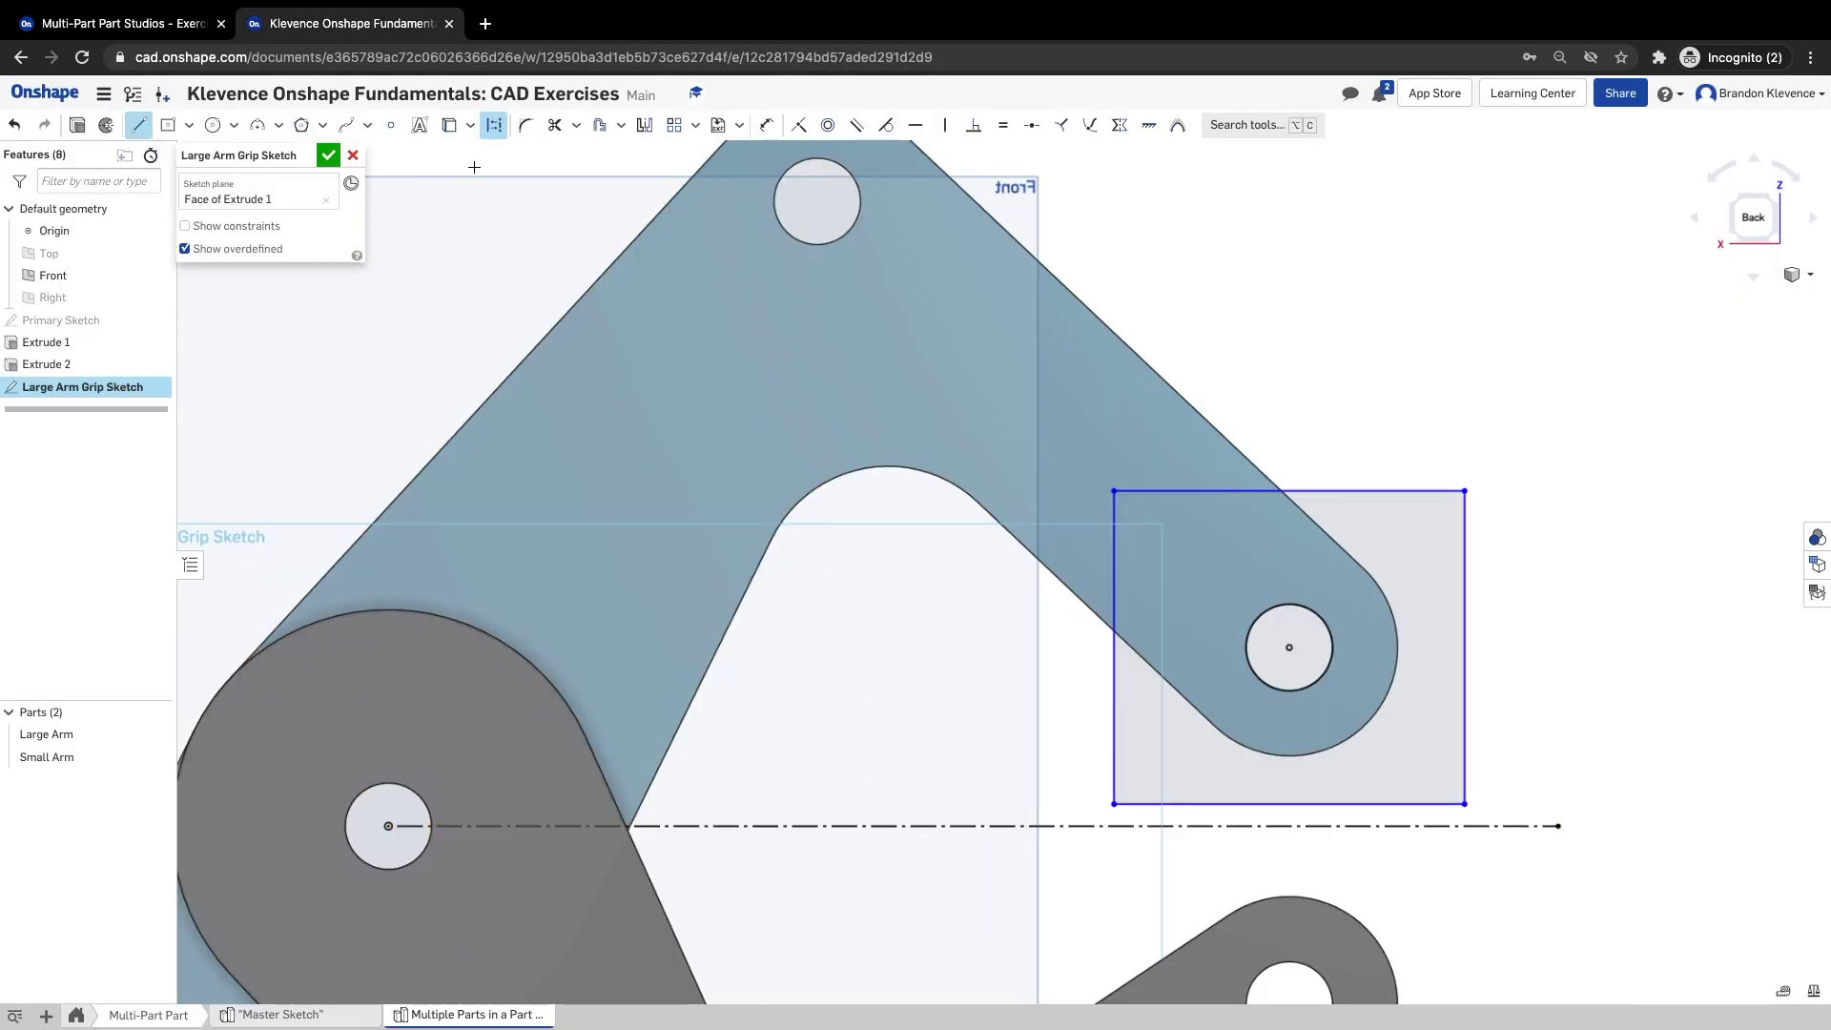
click(1289, 804)
click(1289, 708)
key(Escape)
- Draw two slanted lines from the construction line's upper end to the rectangle's lower edge, one per side, the second about 12.7 mm long
click(1289, 708)
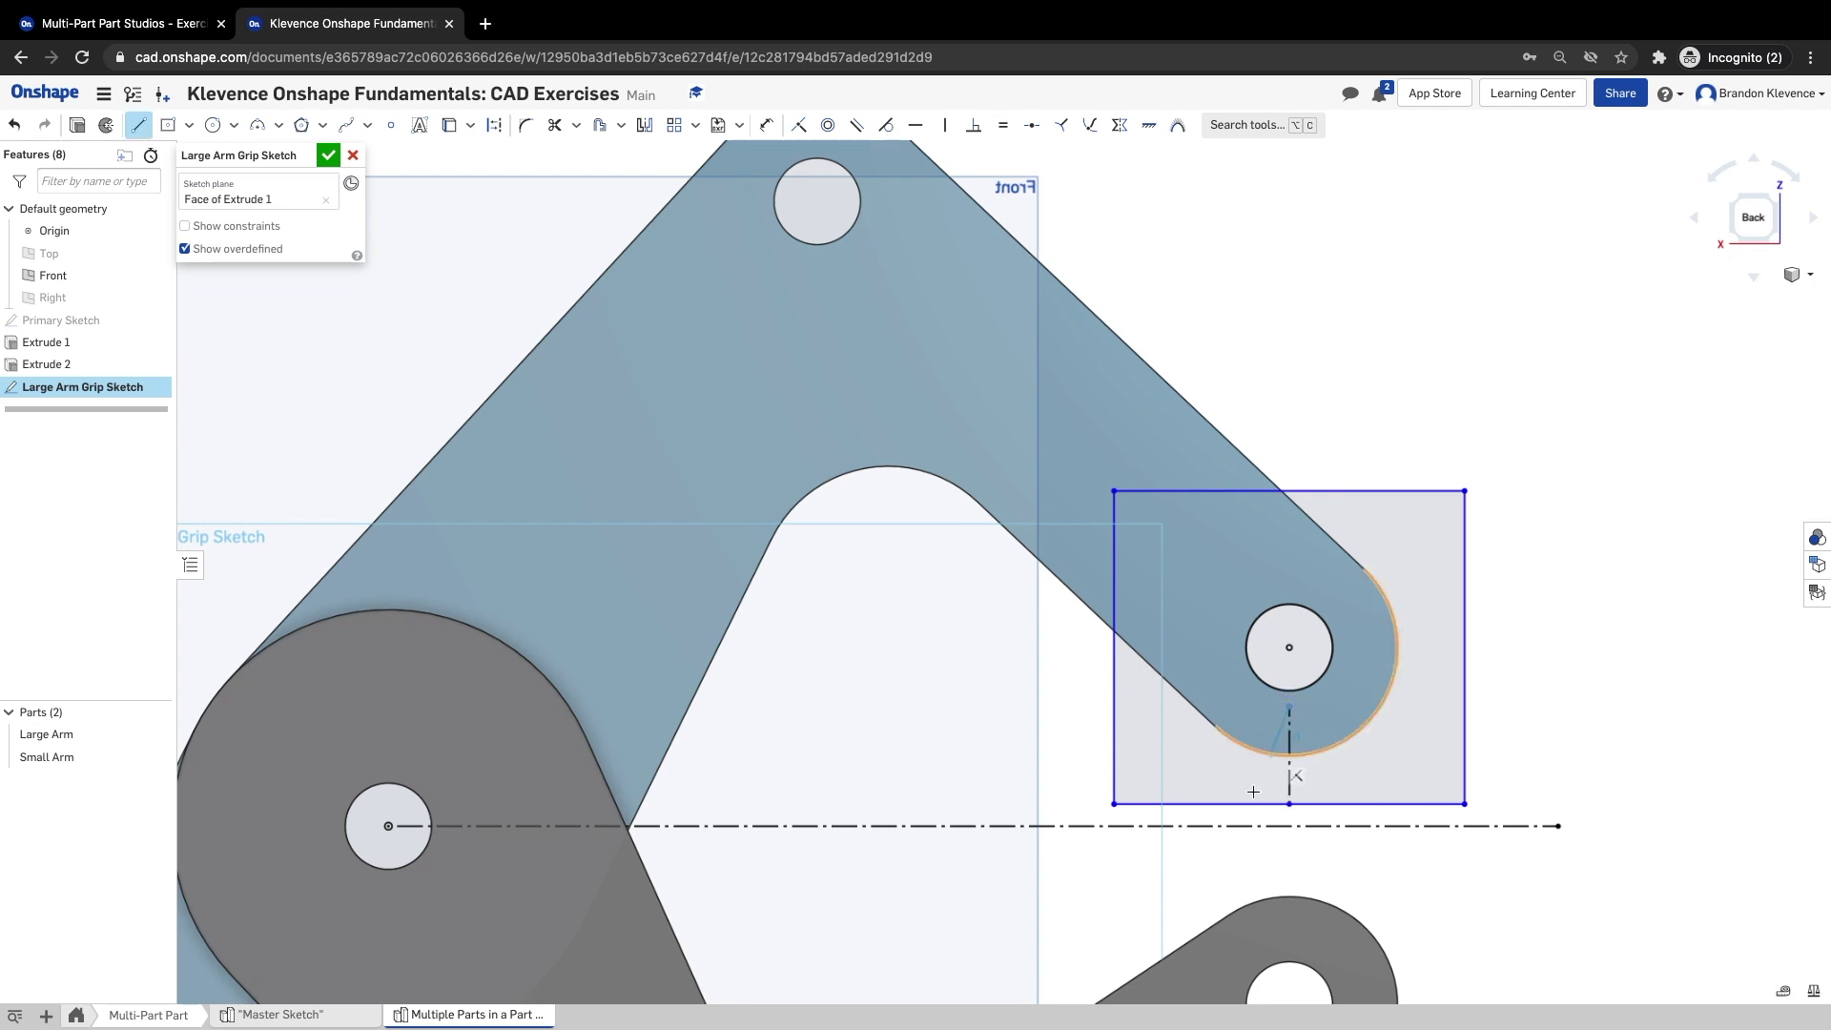
click(1233, 804)
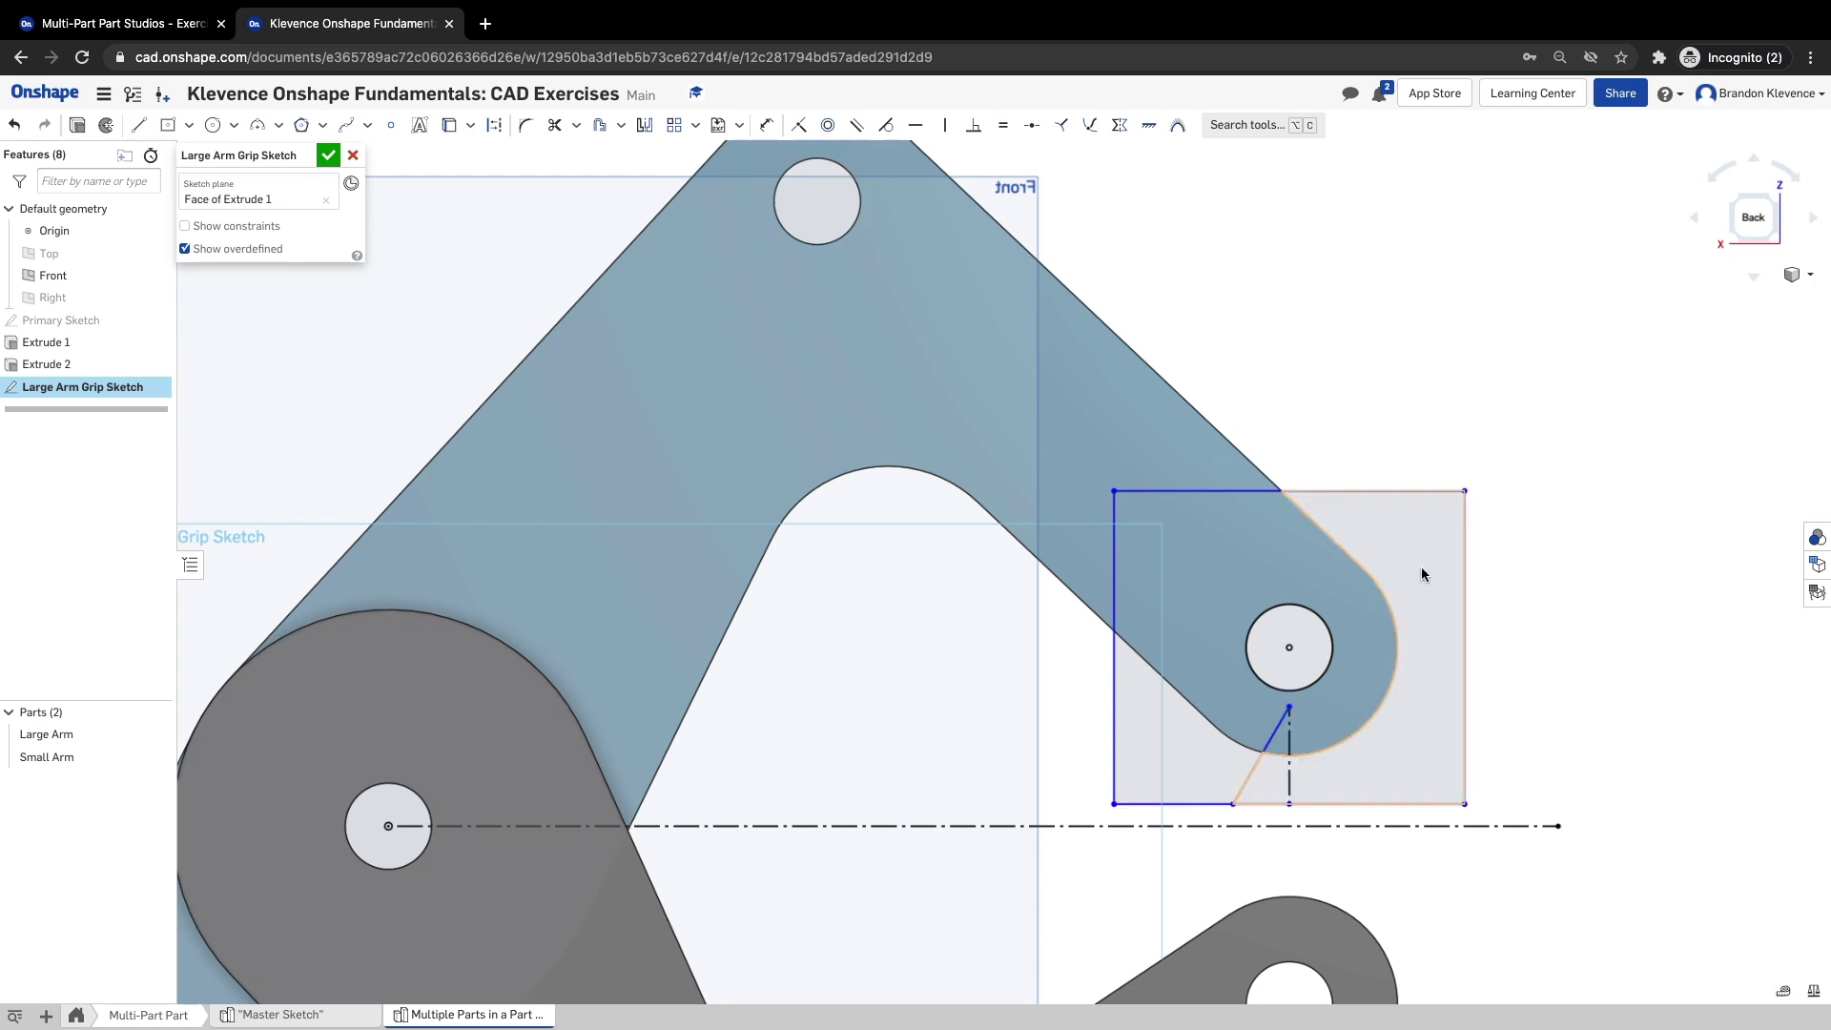
click(1288, 708)
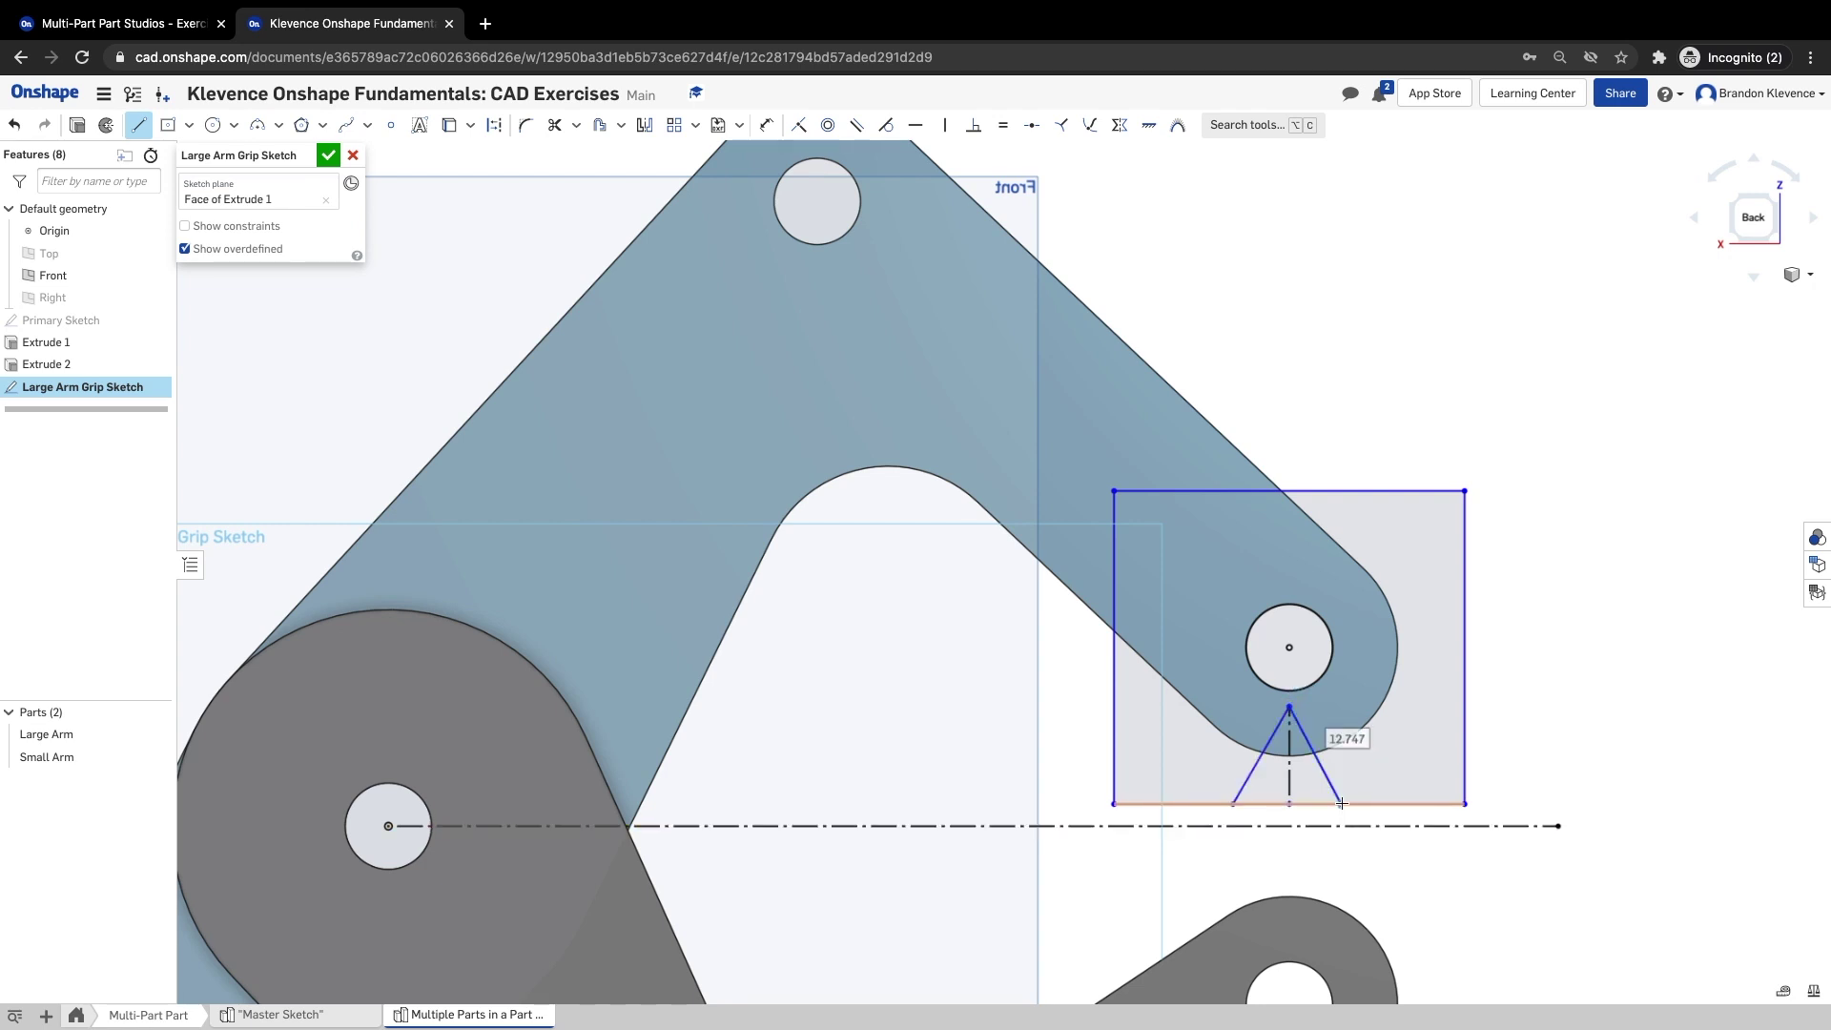
click(1341, 768)
key(Escape)
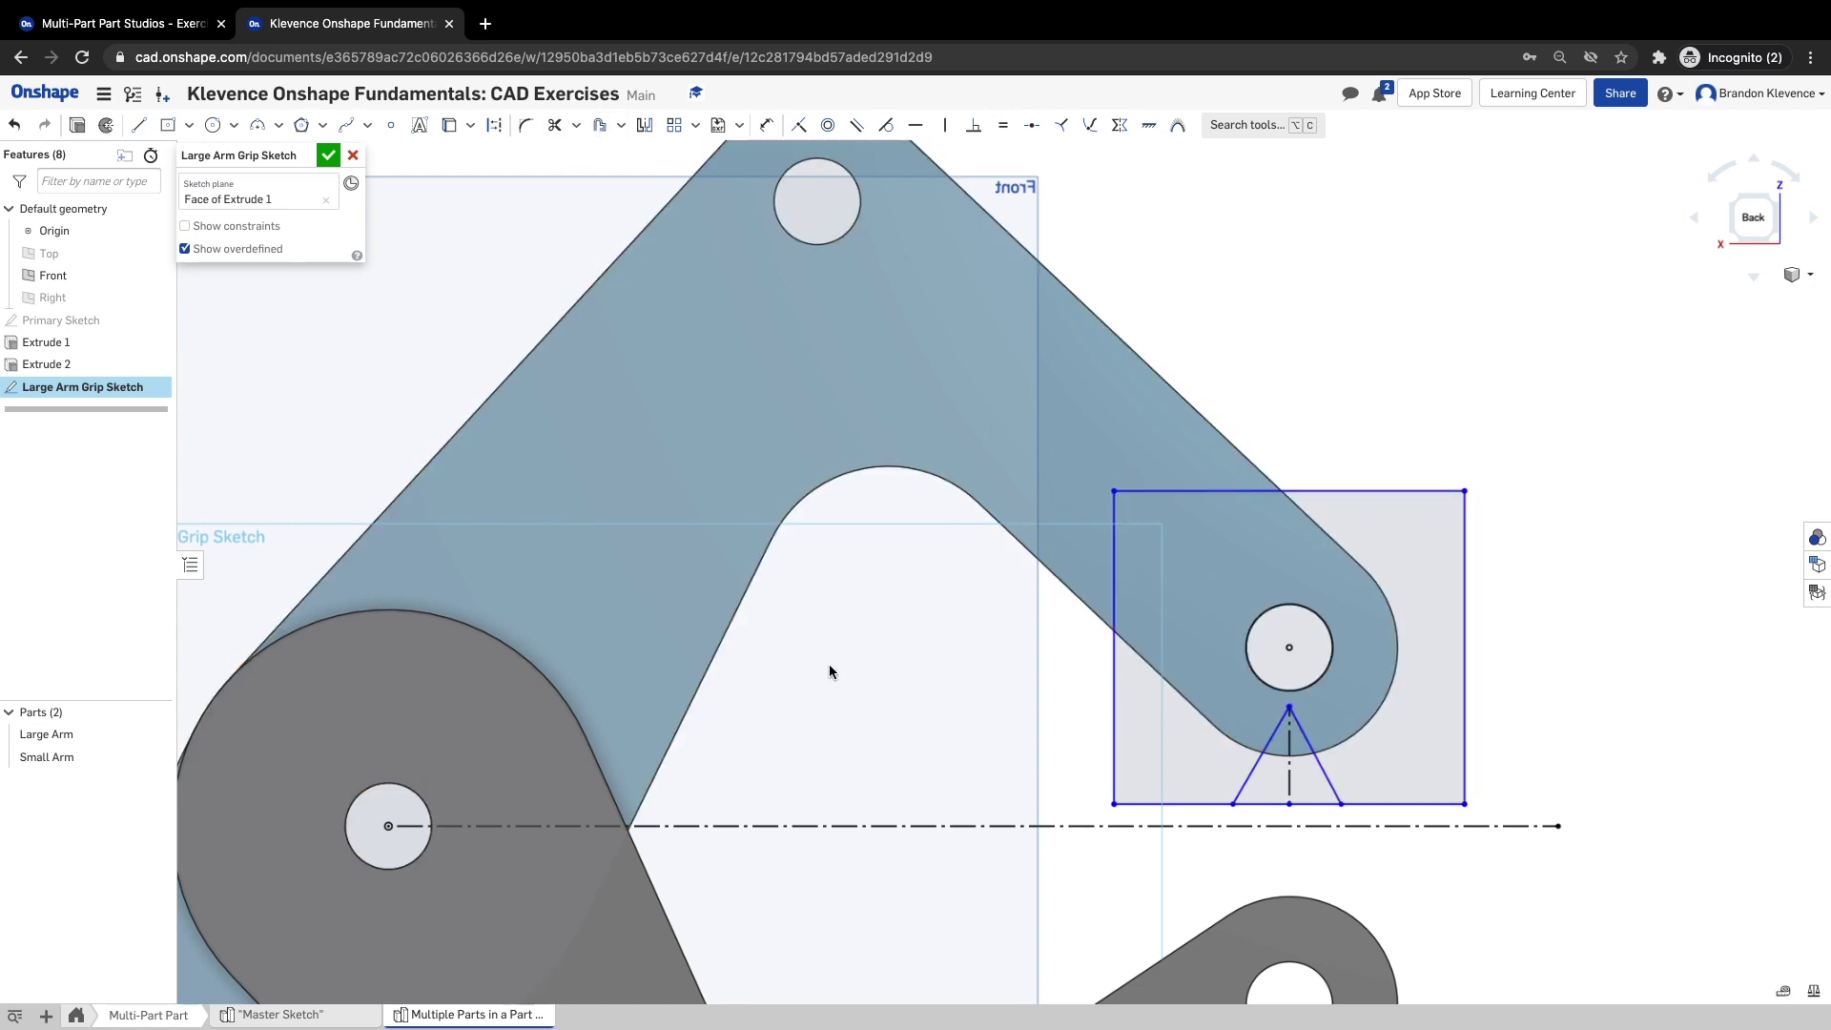
- Apply an Equal constraint to the two slanted lines of the notch
click(1003, 126)
click(1253, 770)
click(1324, 772)
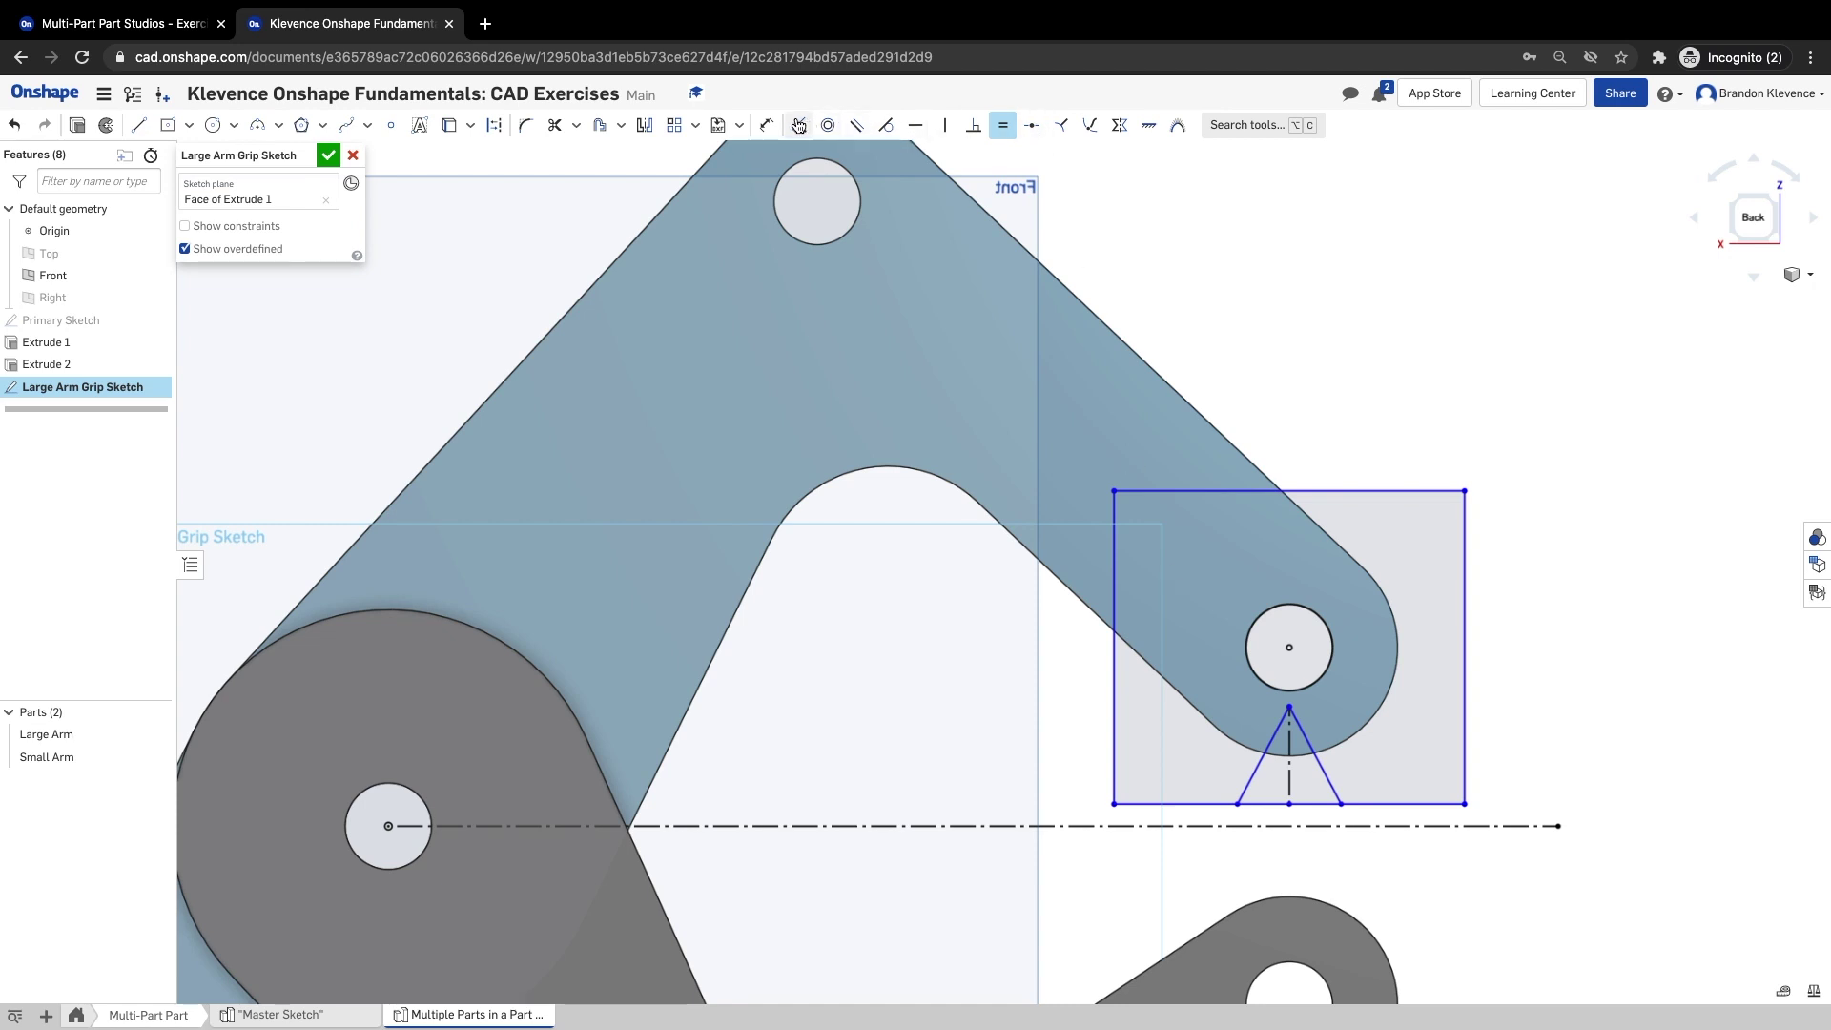
- Dimension the distance between the rectangle's lower edge and the projected horizontal centerline as 1 mm
click(766, 126)
click(1316, 804)
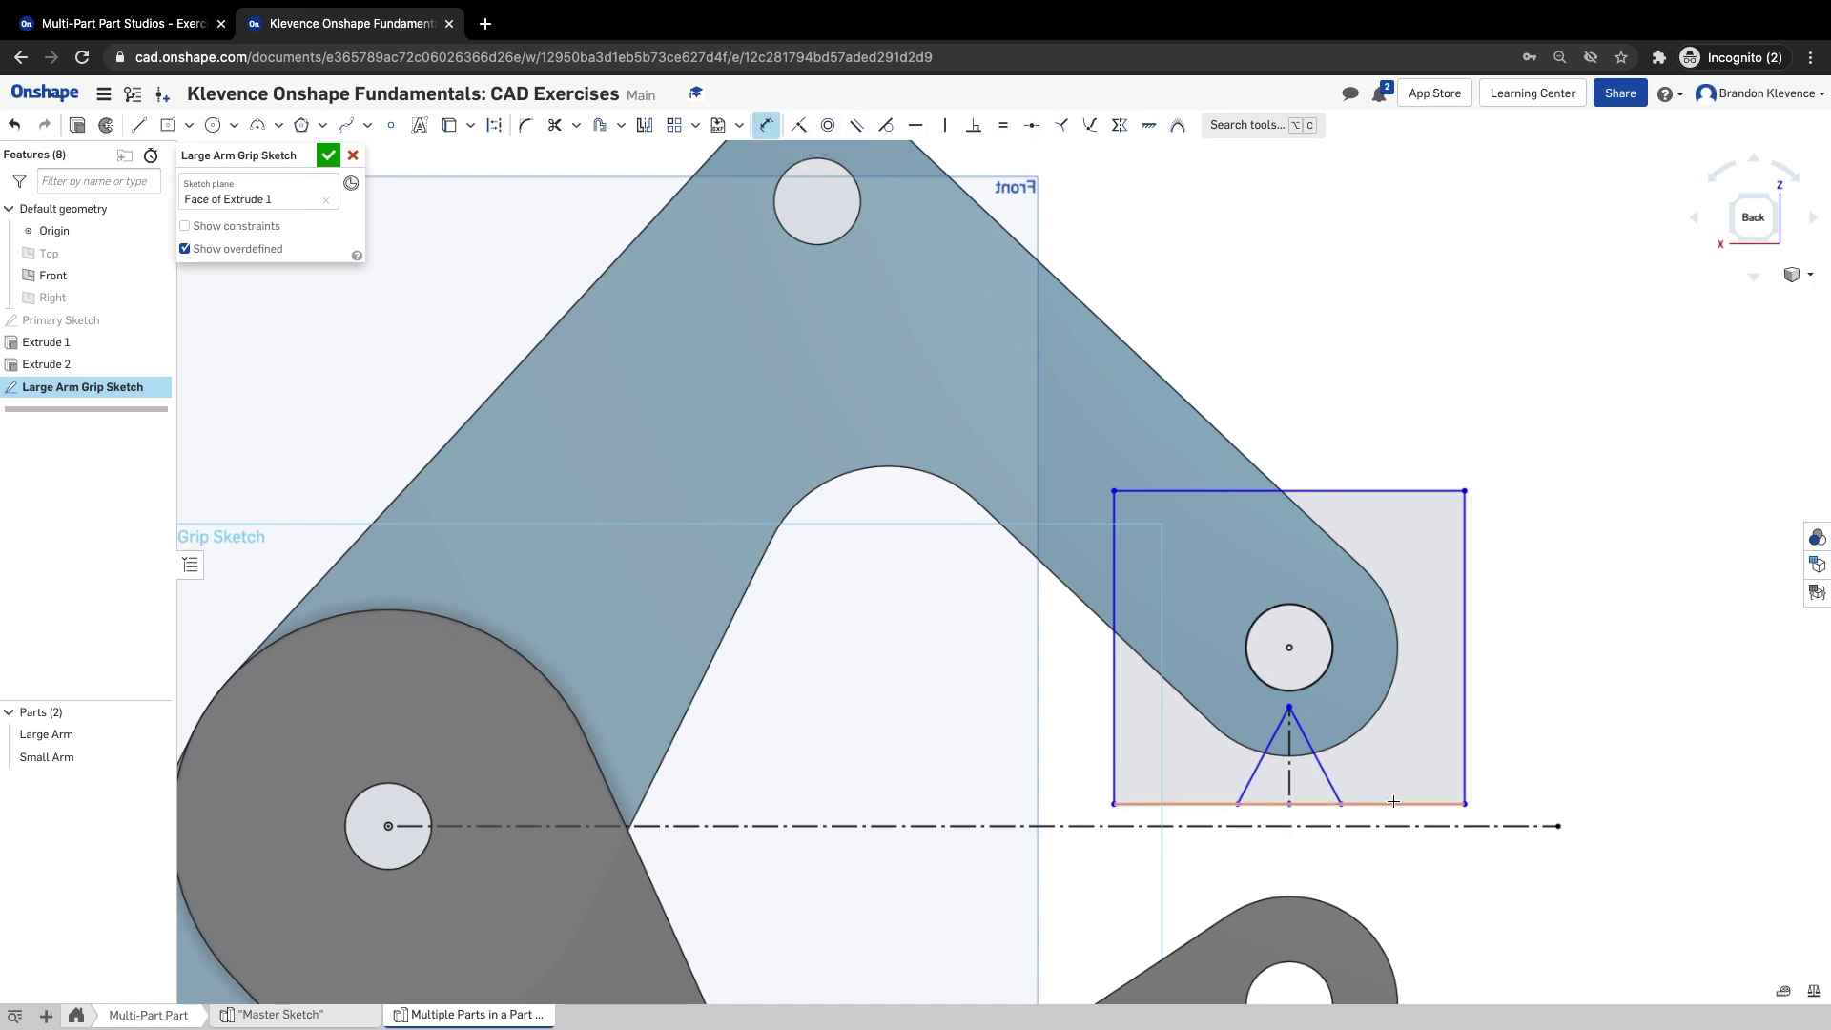
click(1422, 825)
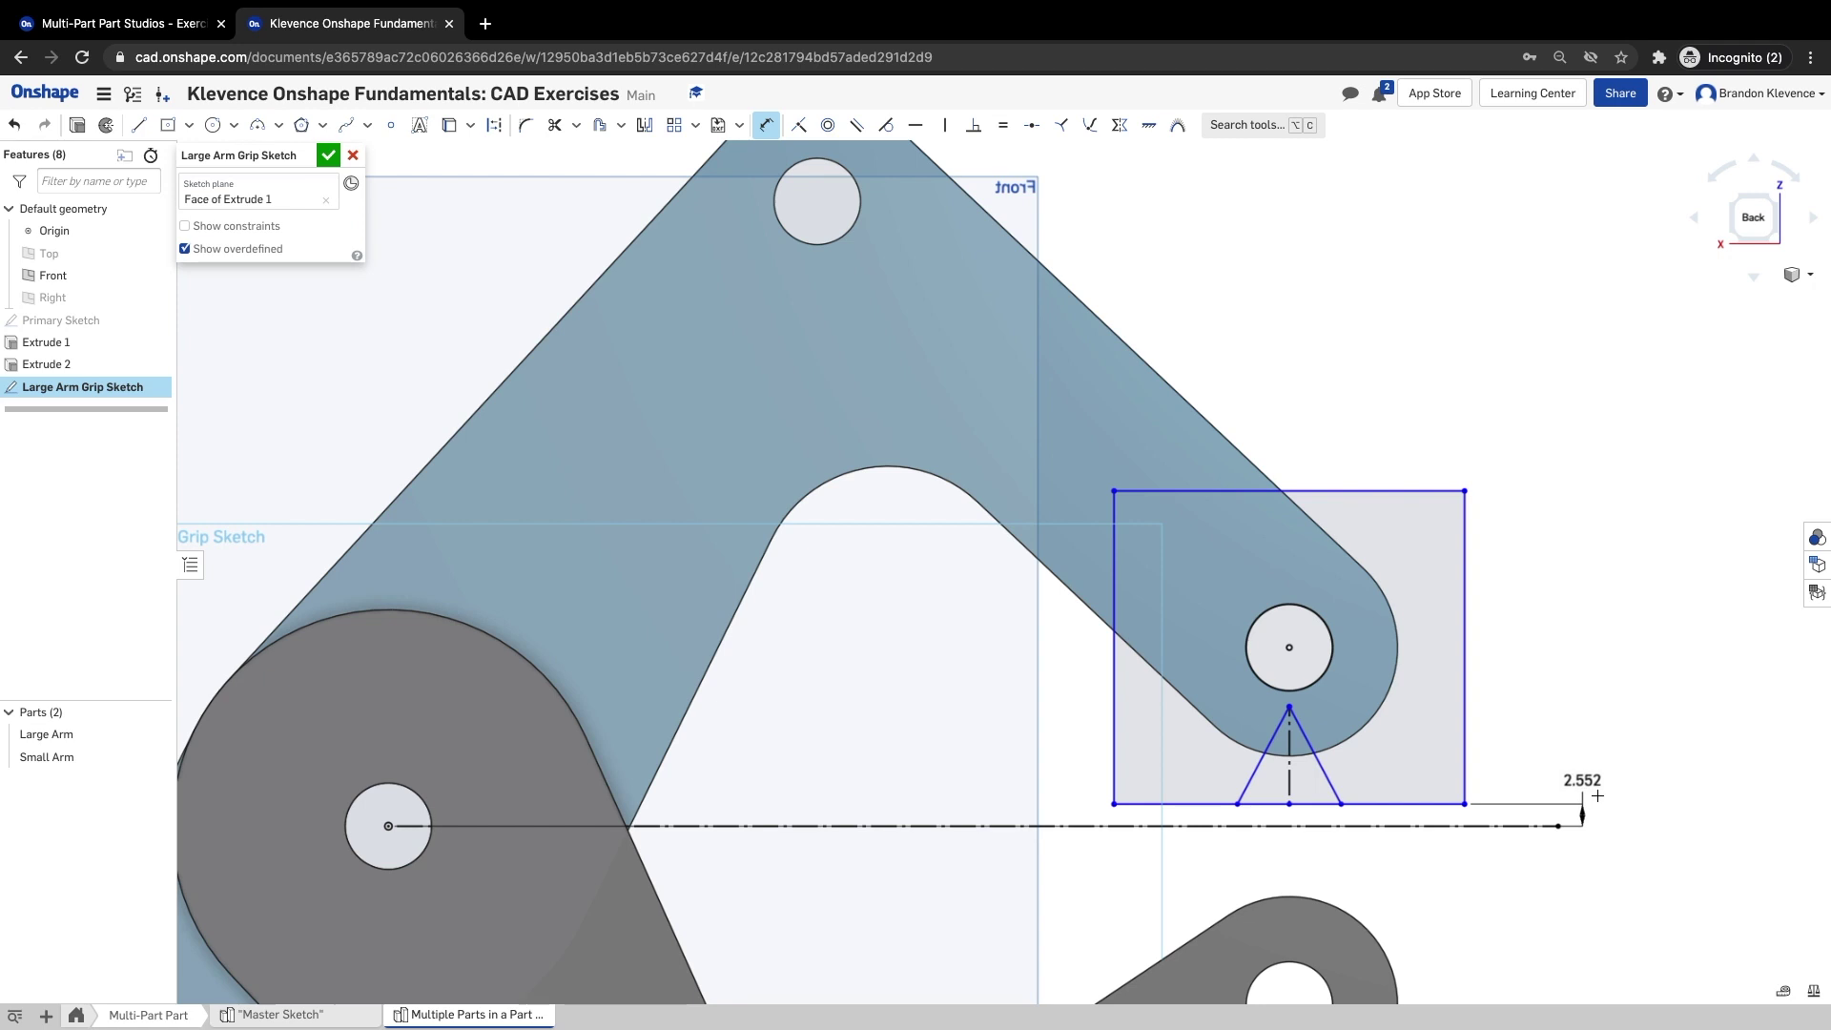
click(1631, 804)
text(1)
key(Return)
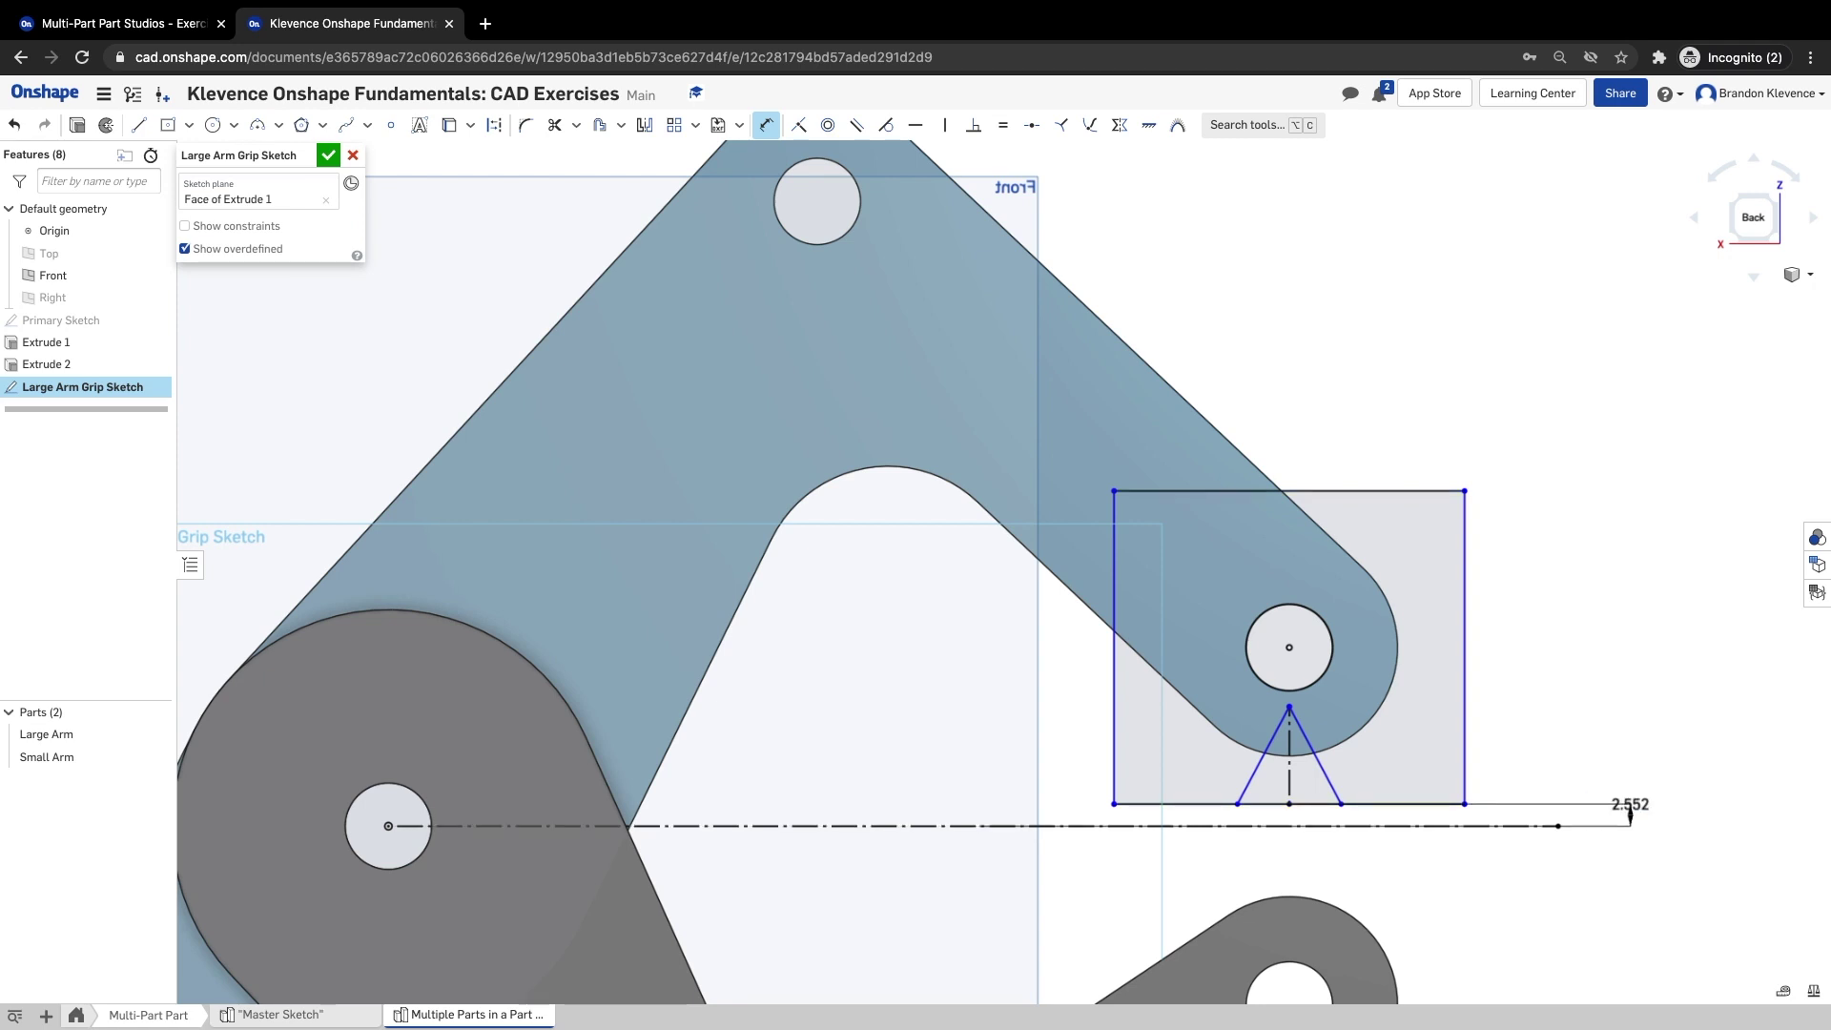
scroll(1402, 832, up, 3)
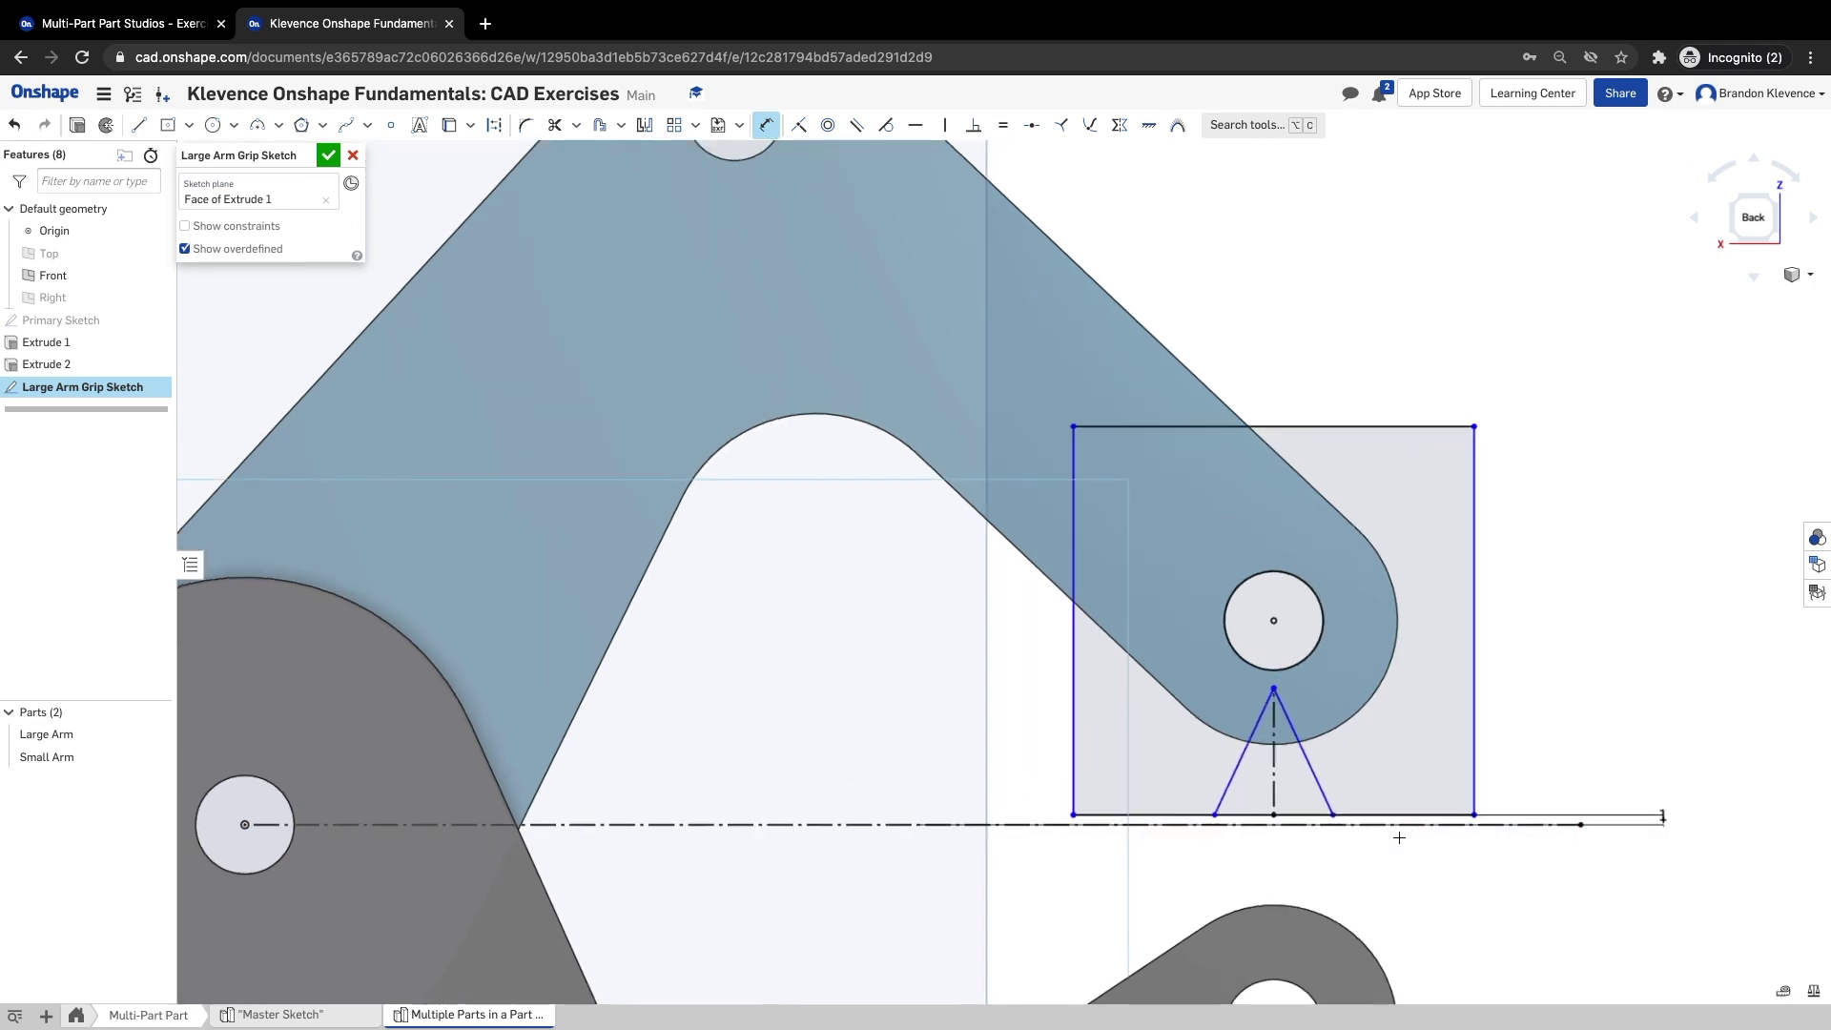
- Dimension the distance between the two lower endpoints of the triangular notch as 10 mm
click(1195, 812)
click(1326, 812)
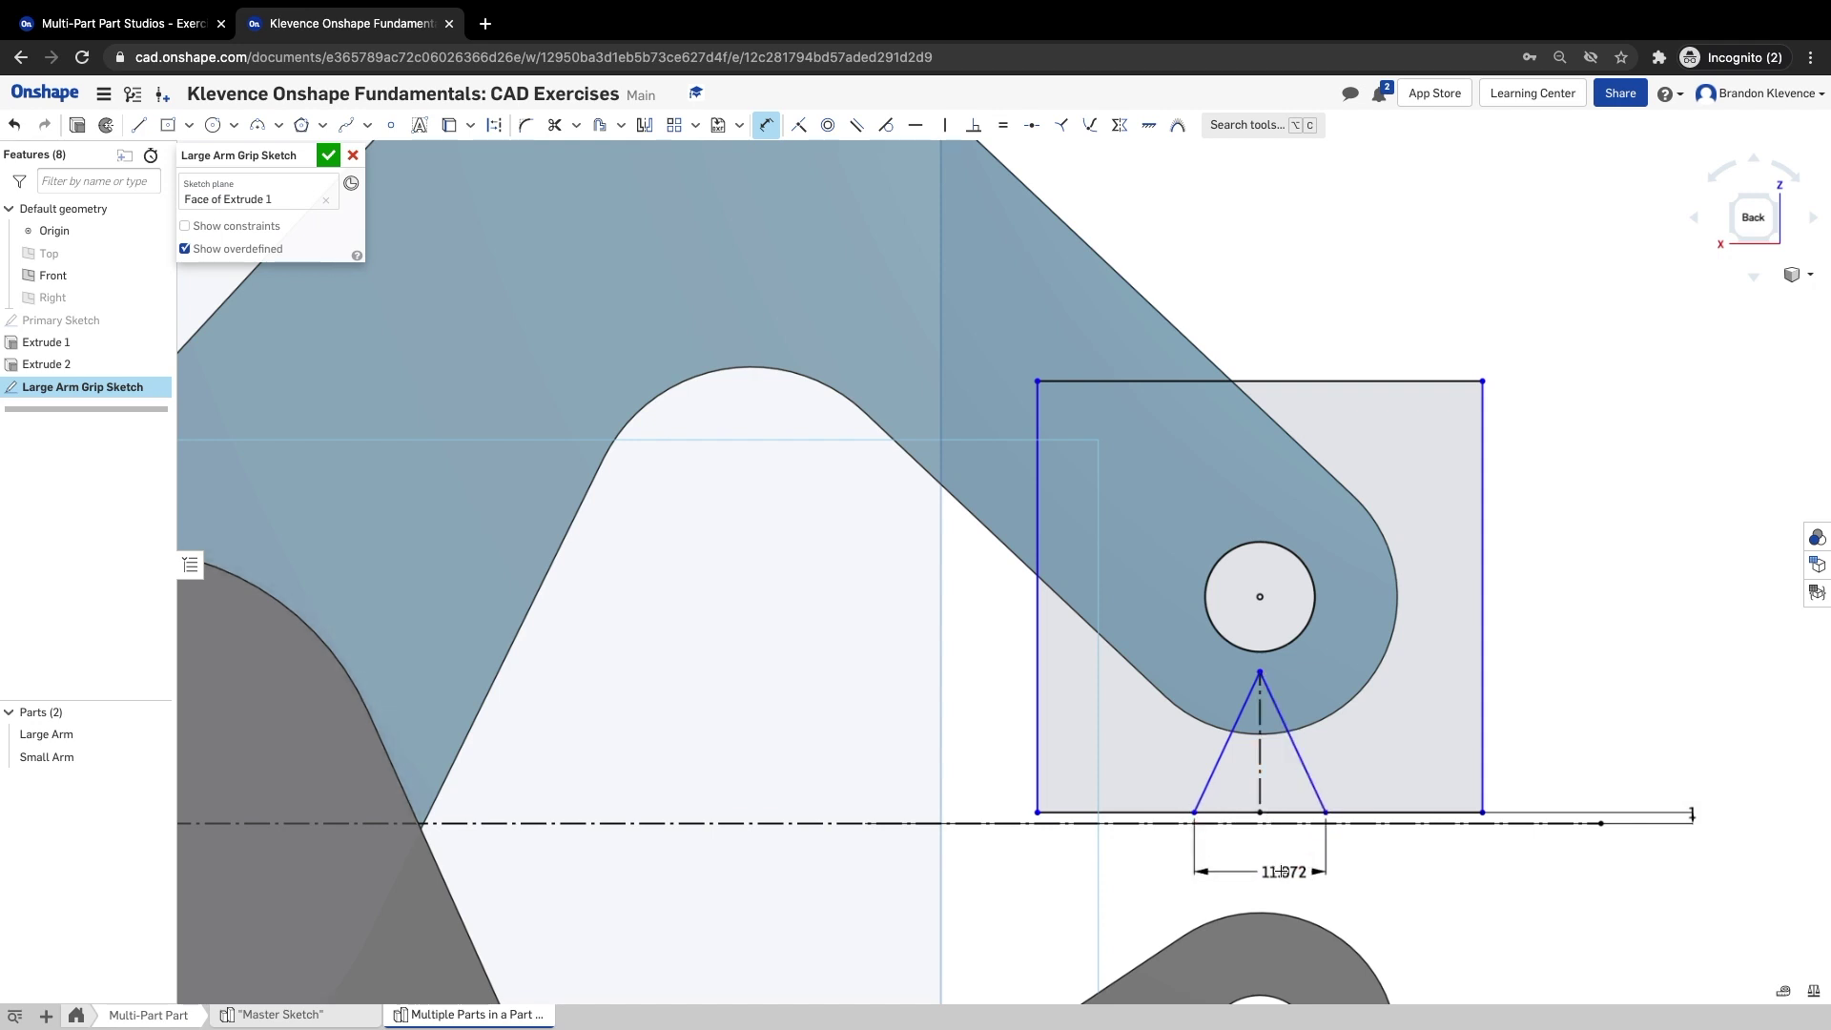
click(1269, 858)
text(10)
key(Return)
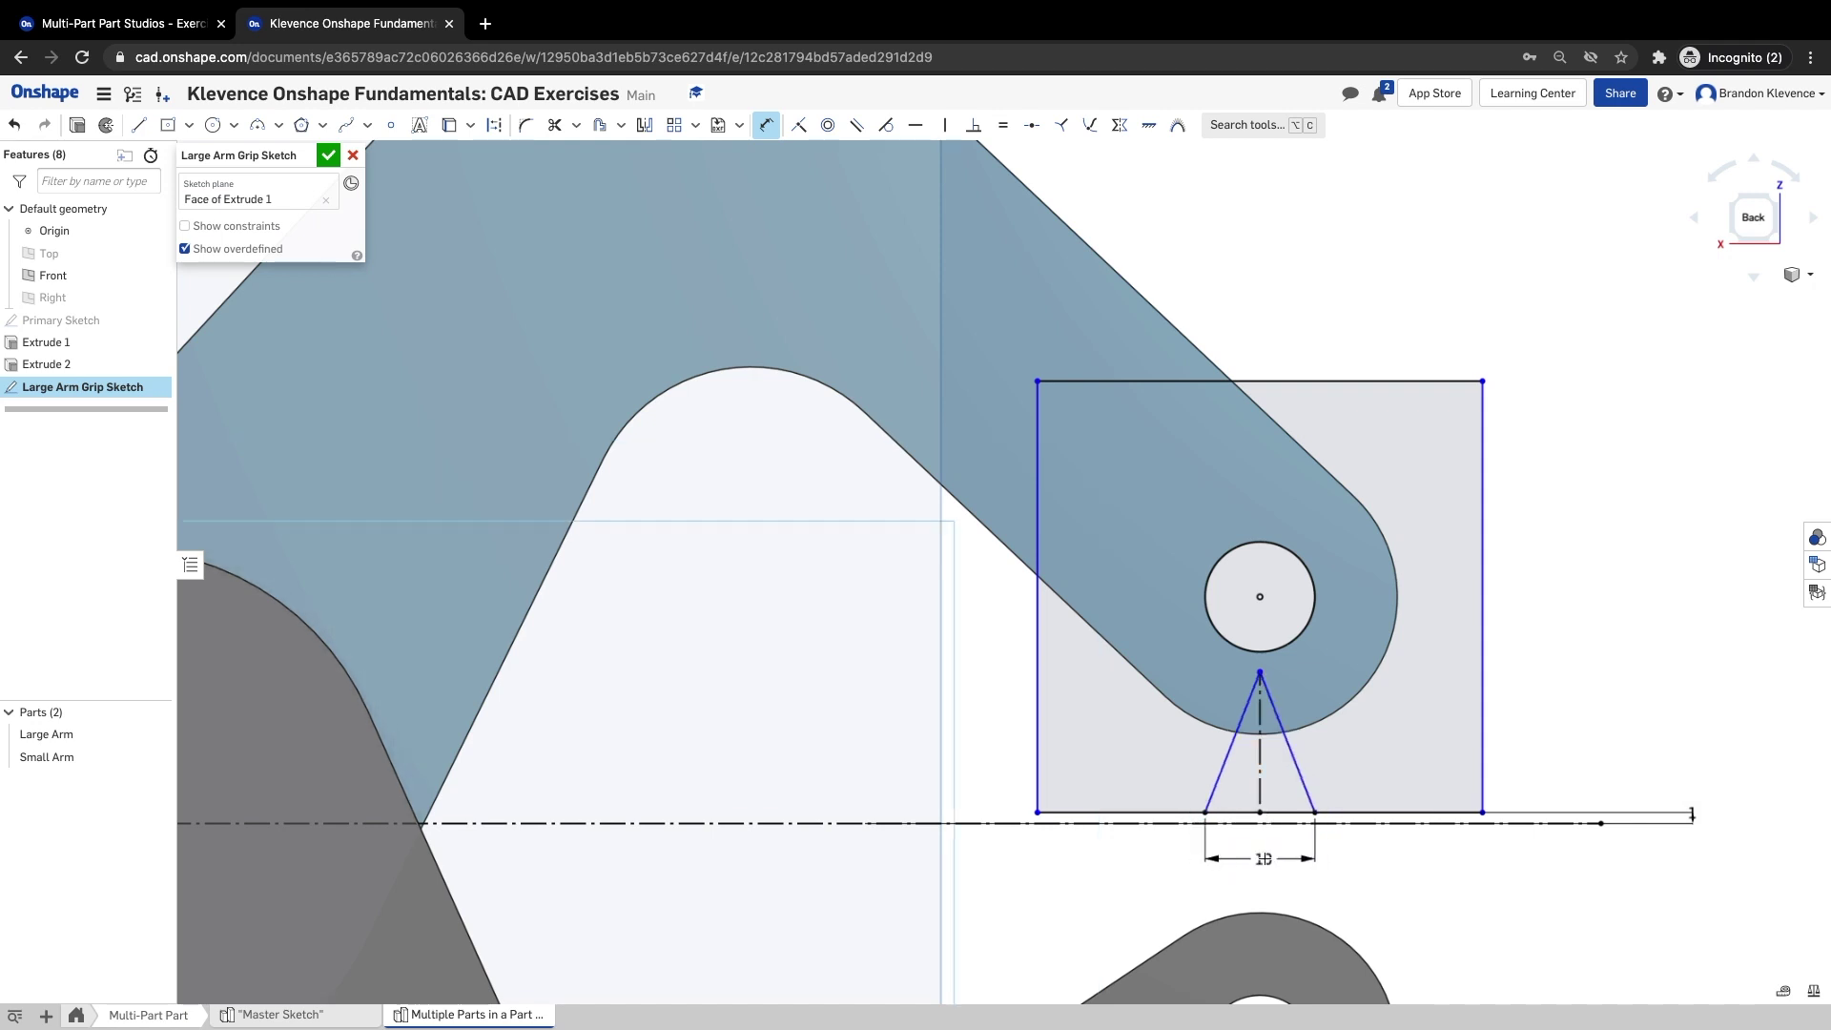
- Dimension the height of the notch's apex above the rectangle's lower edge as 10 mm
click(1094, 813)
click(1260, 672)
click(954, 721)
key(BackSpace)
text(10)
key(Return)
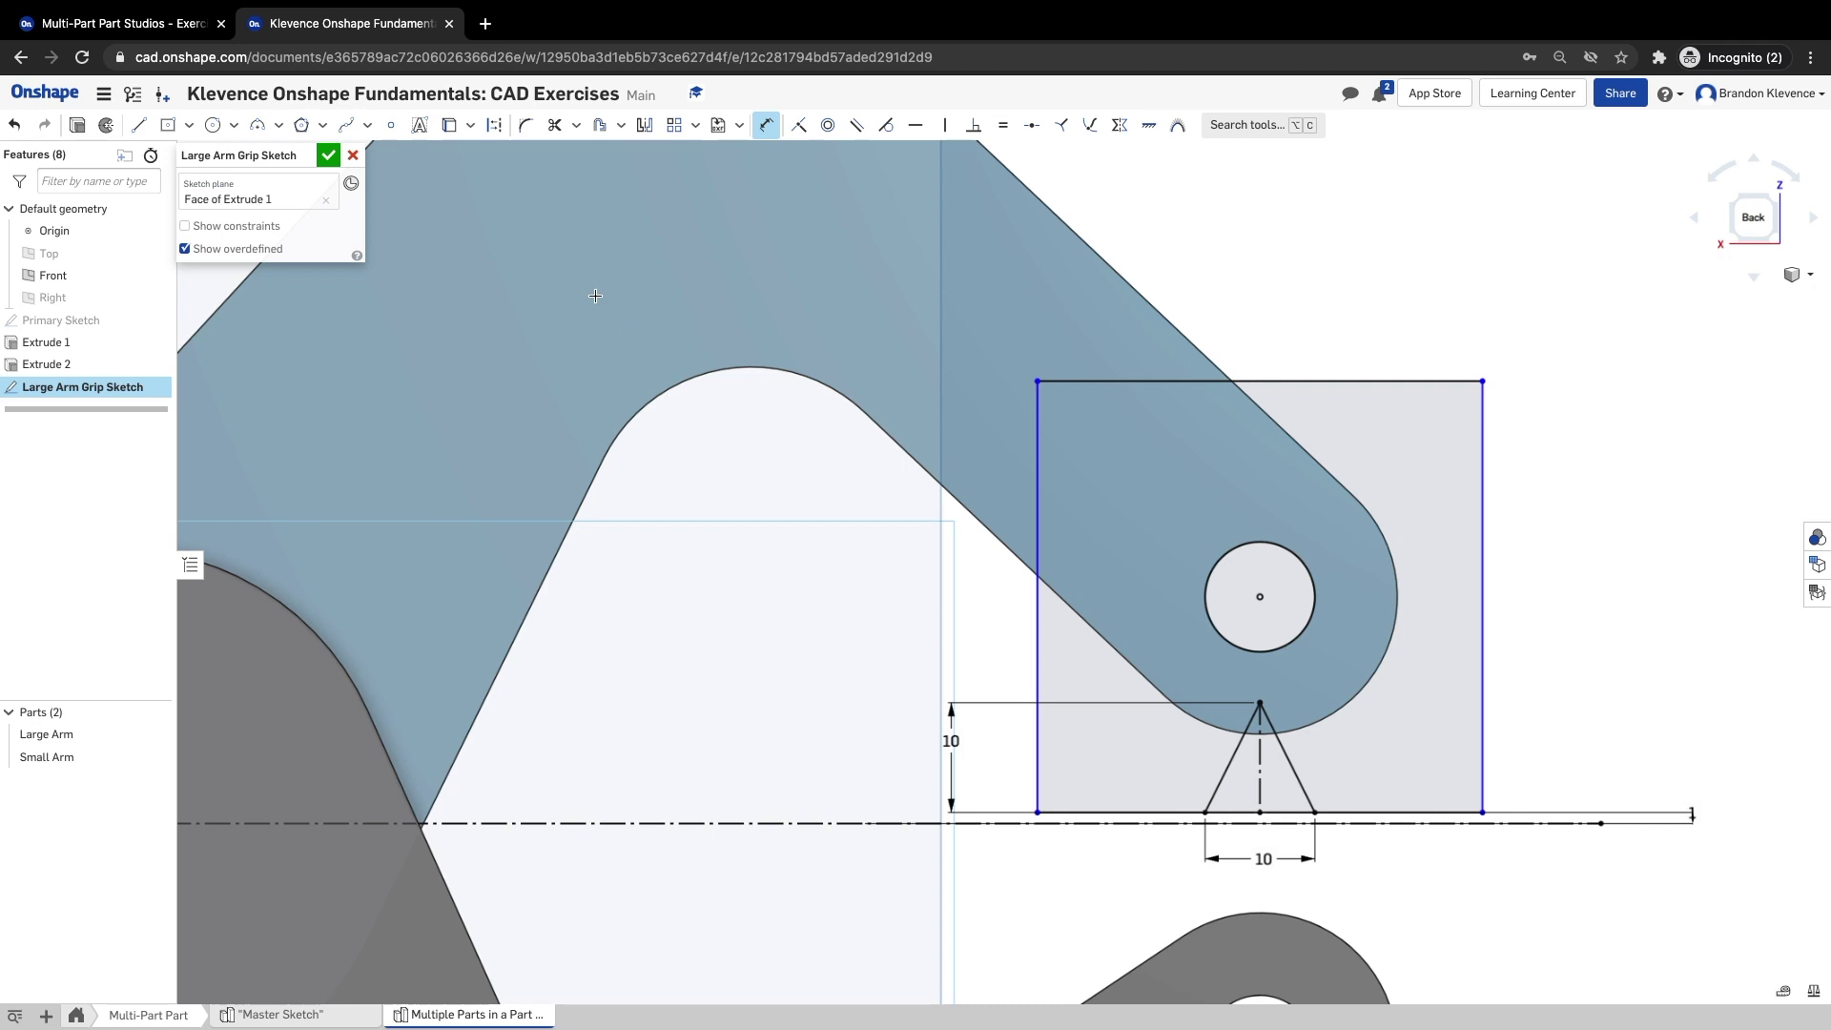
- Check the remaining Step 6 constraints in the exercise instructions and the sketch plane shown in Step 7
click(124, 23)
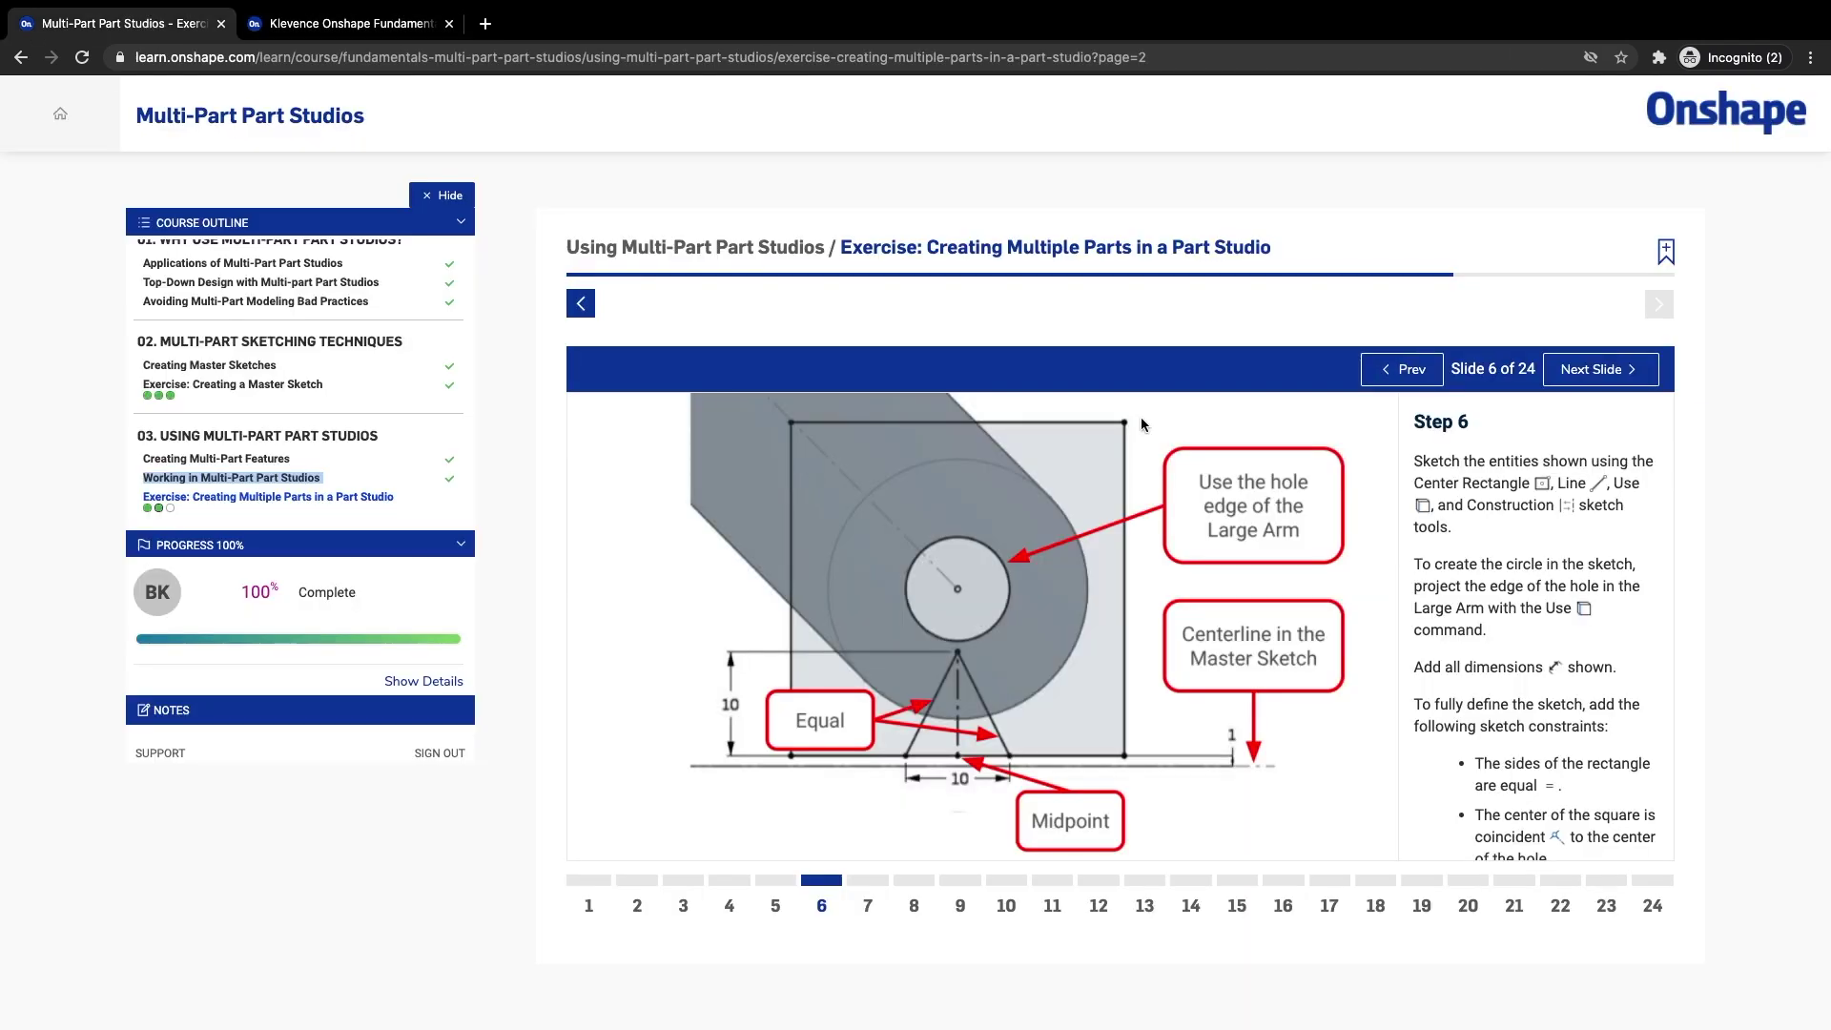
scroll(1617, 581, down, 5)
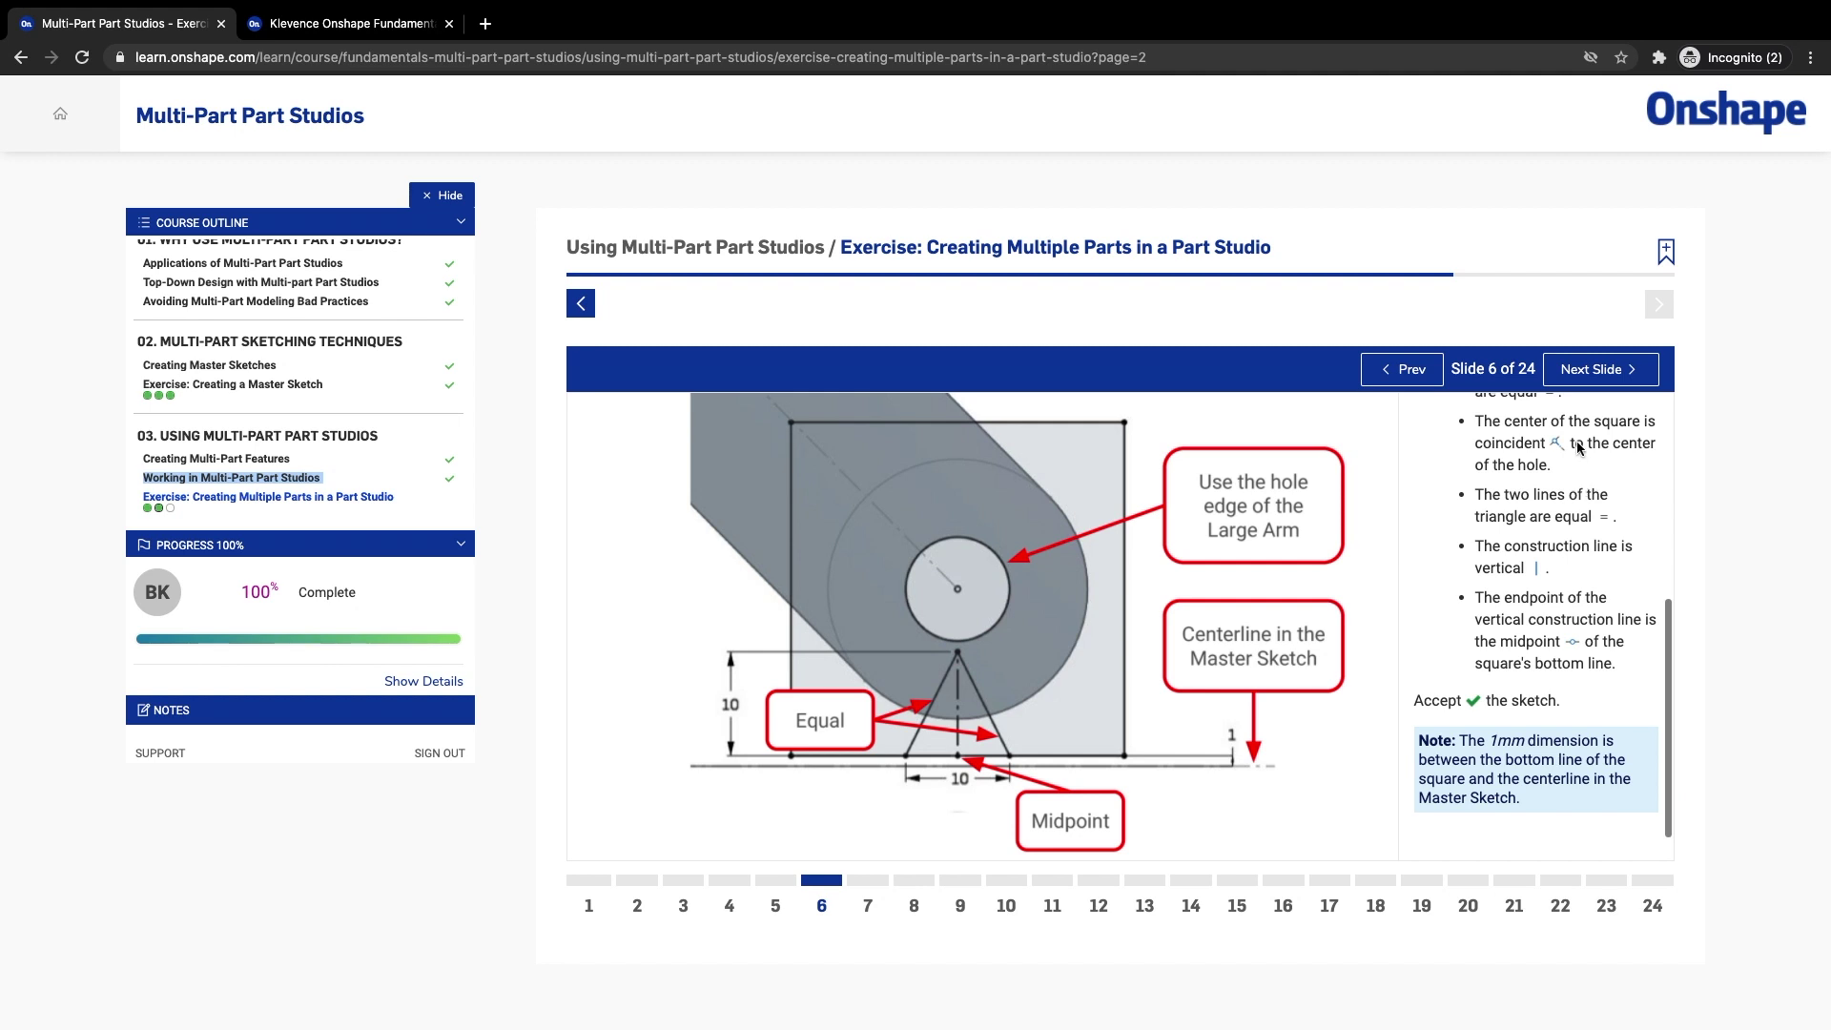
click(1577, 375)
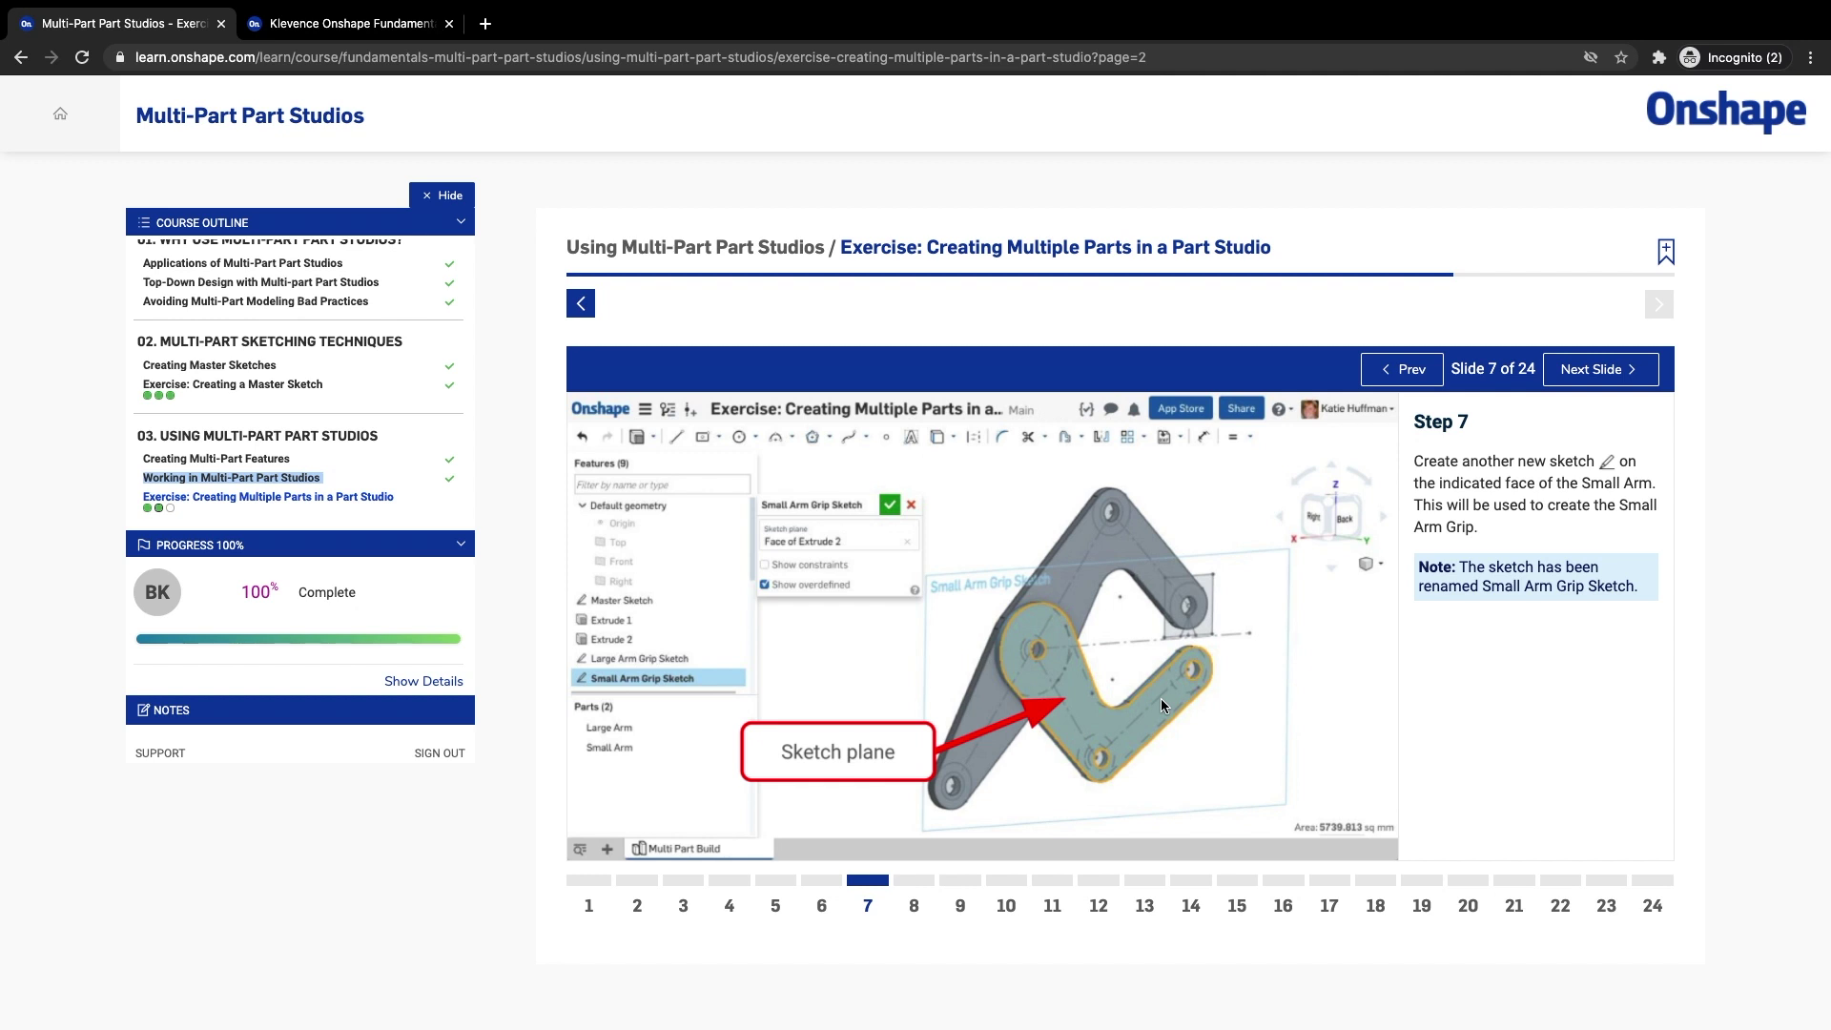
click(431, 29)
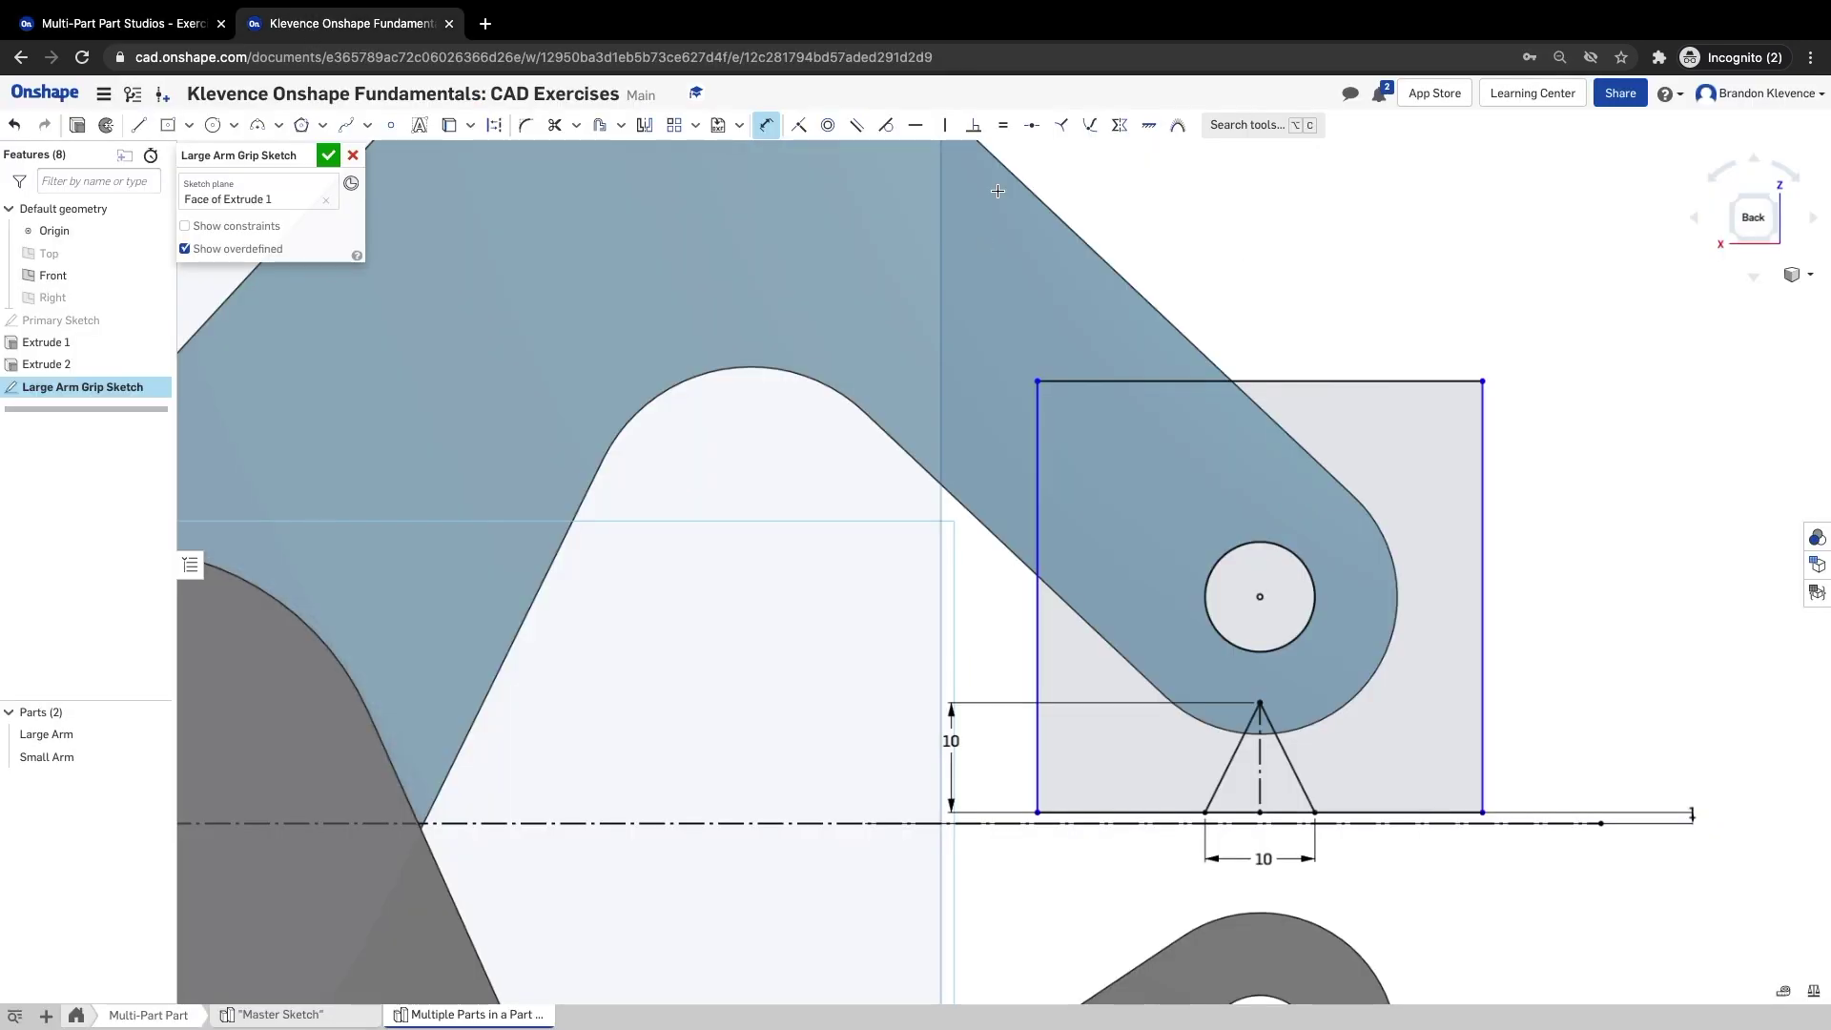
- Accept the Large Arm Grip Sketch and start a new sketch on the front face of the Small Arm
click(328, 155)
click(1736, 198)
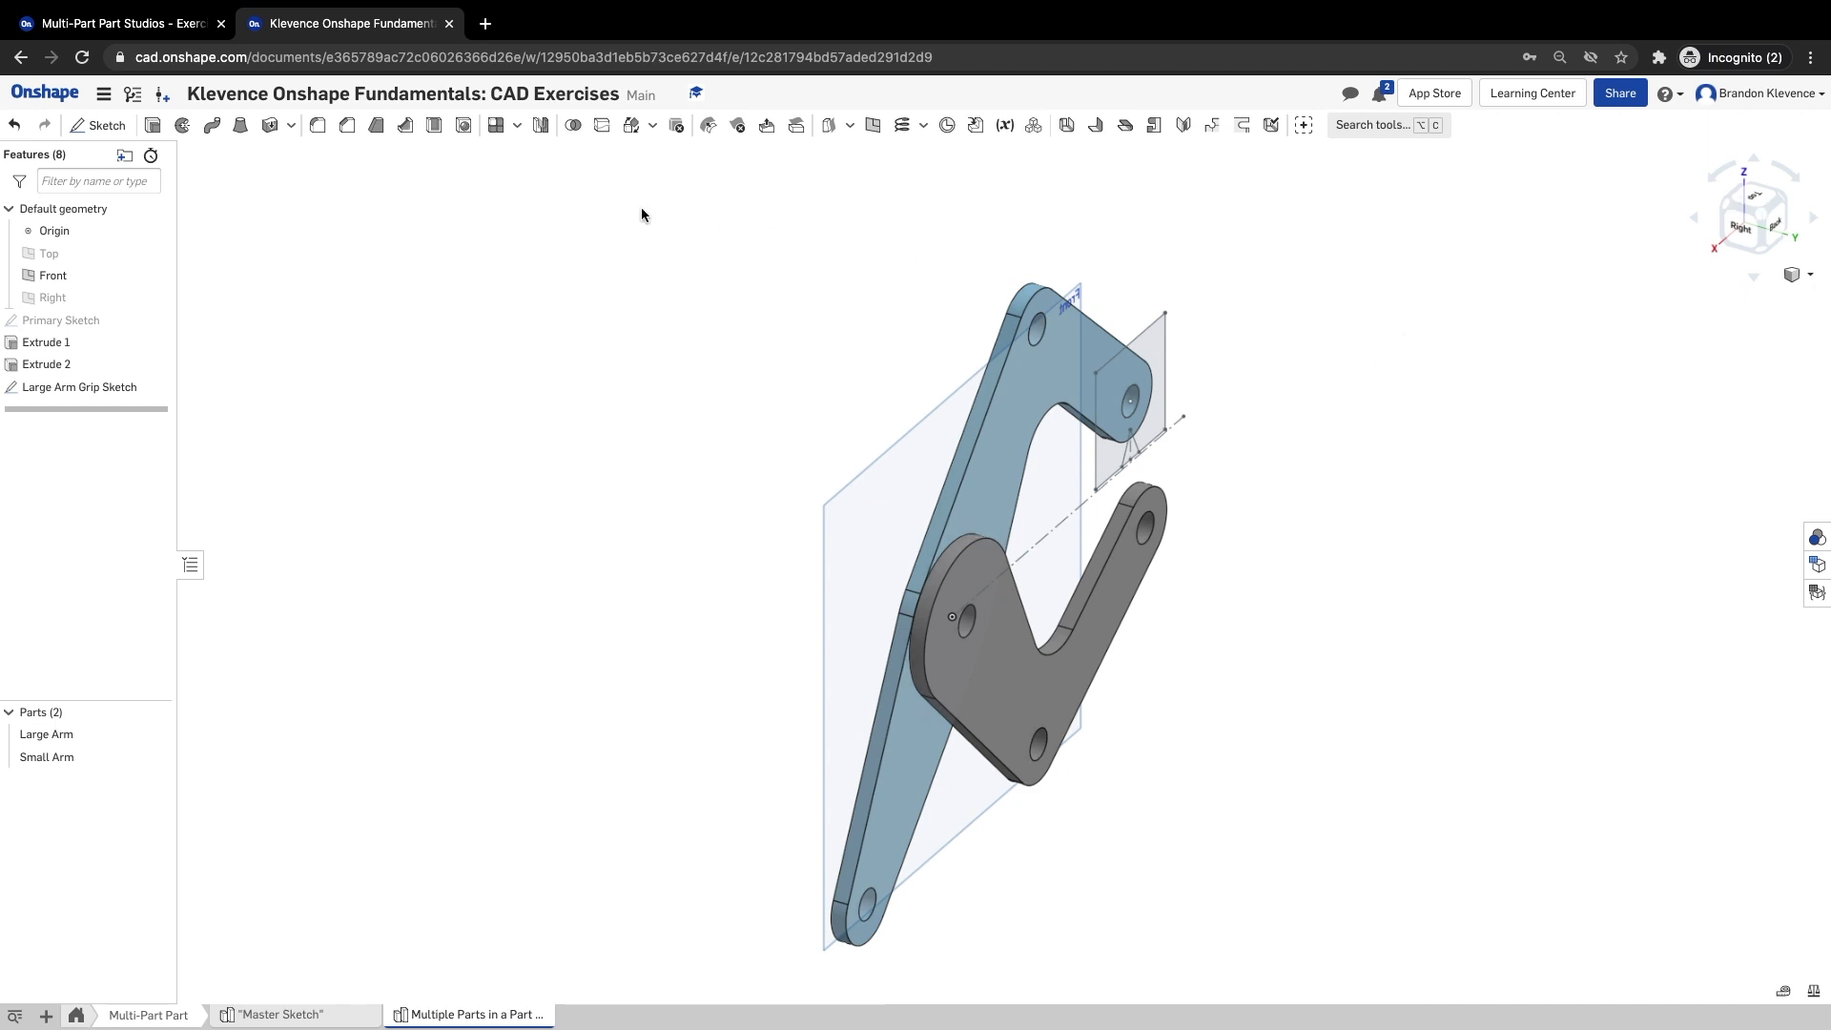
click(124, 132)
click(1007, 641)
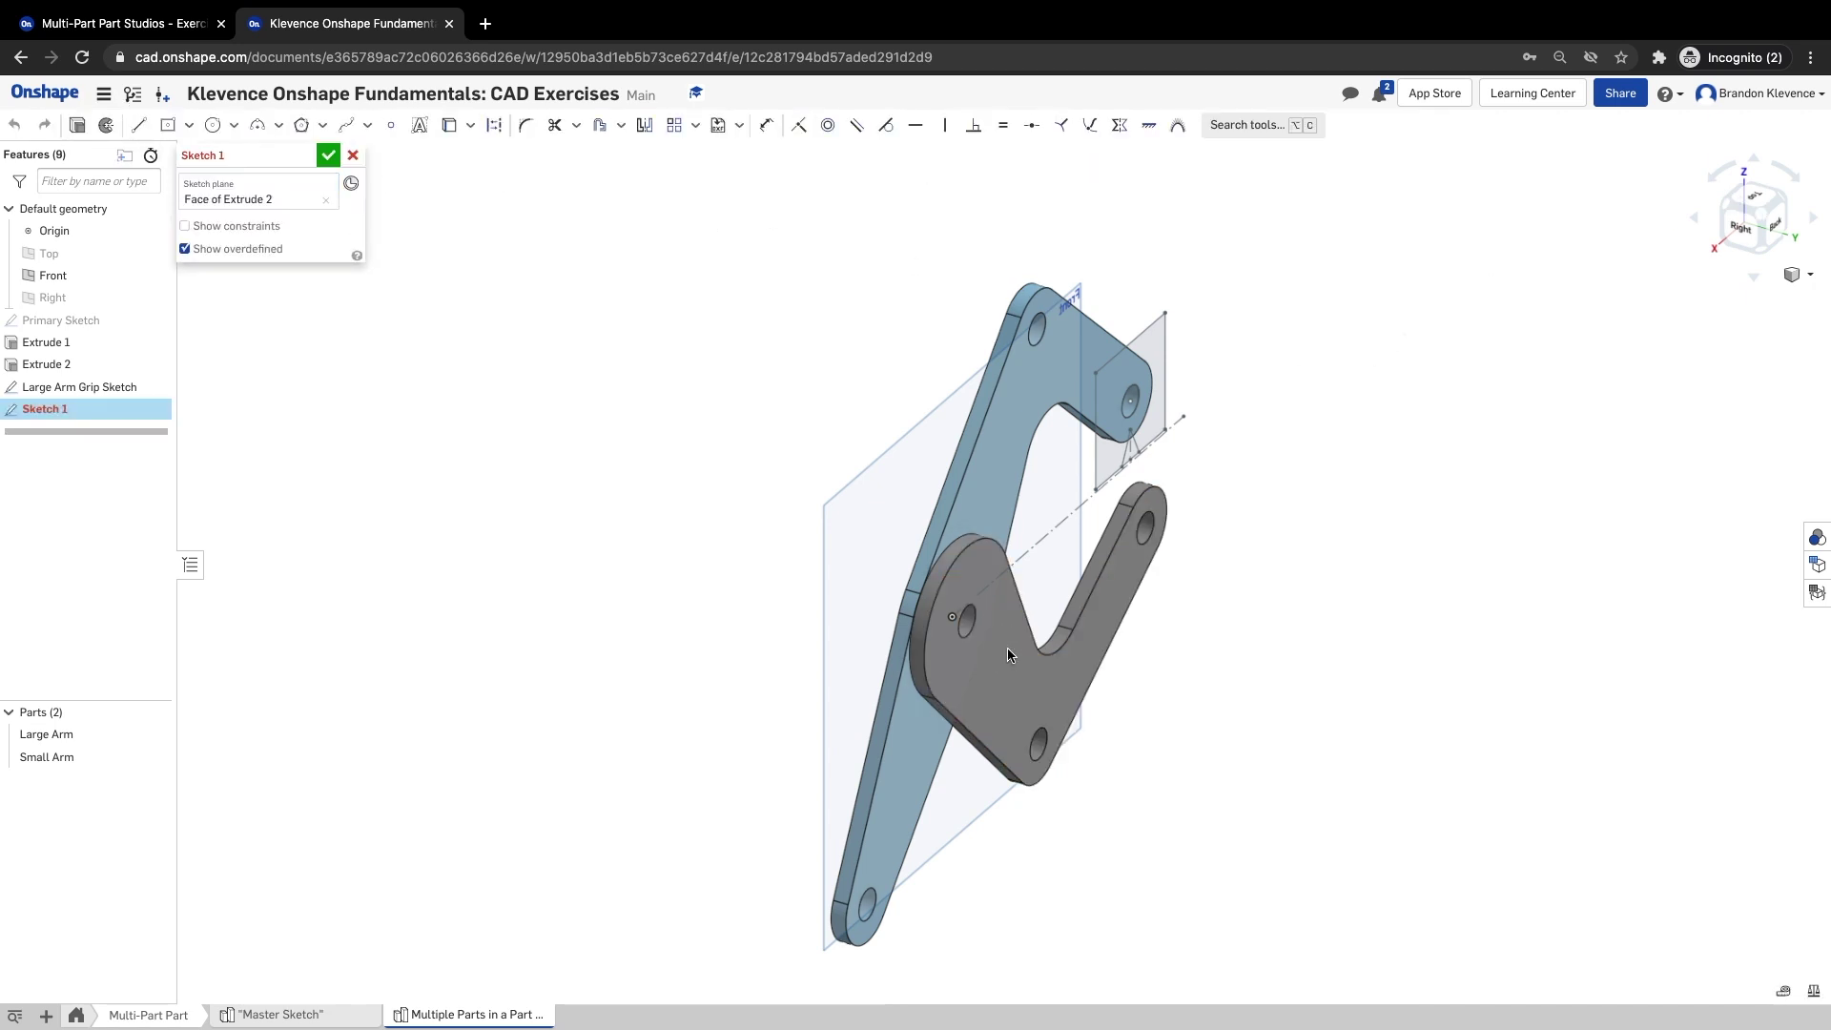
right_drag(1115, 590, 1067, 486)
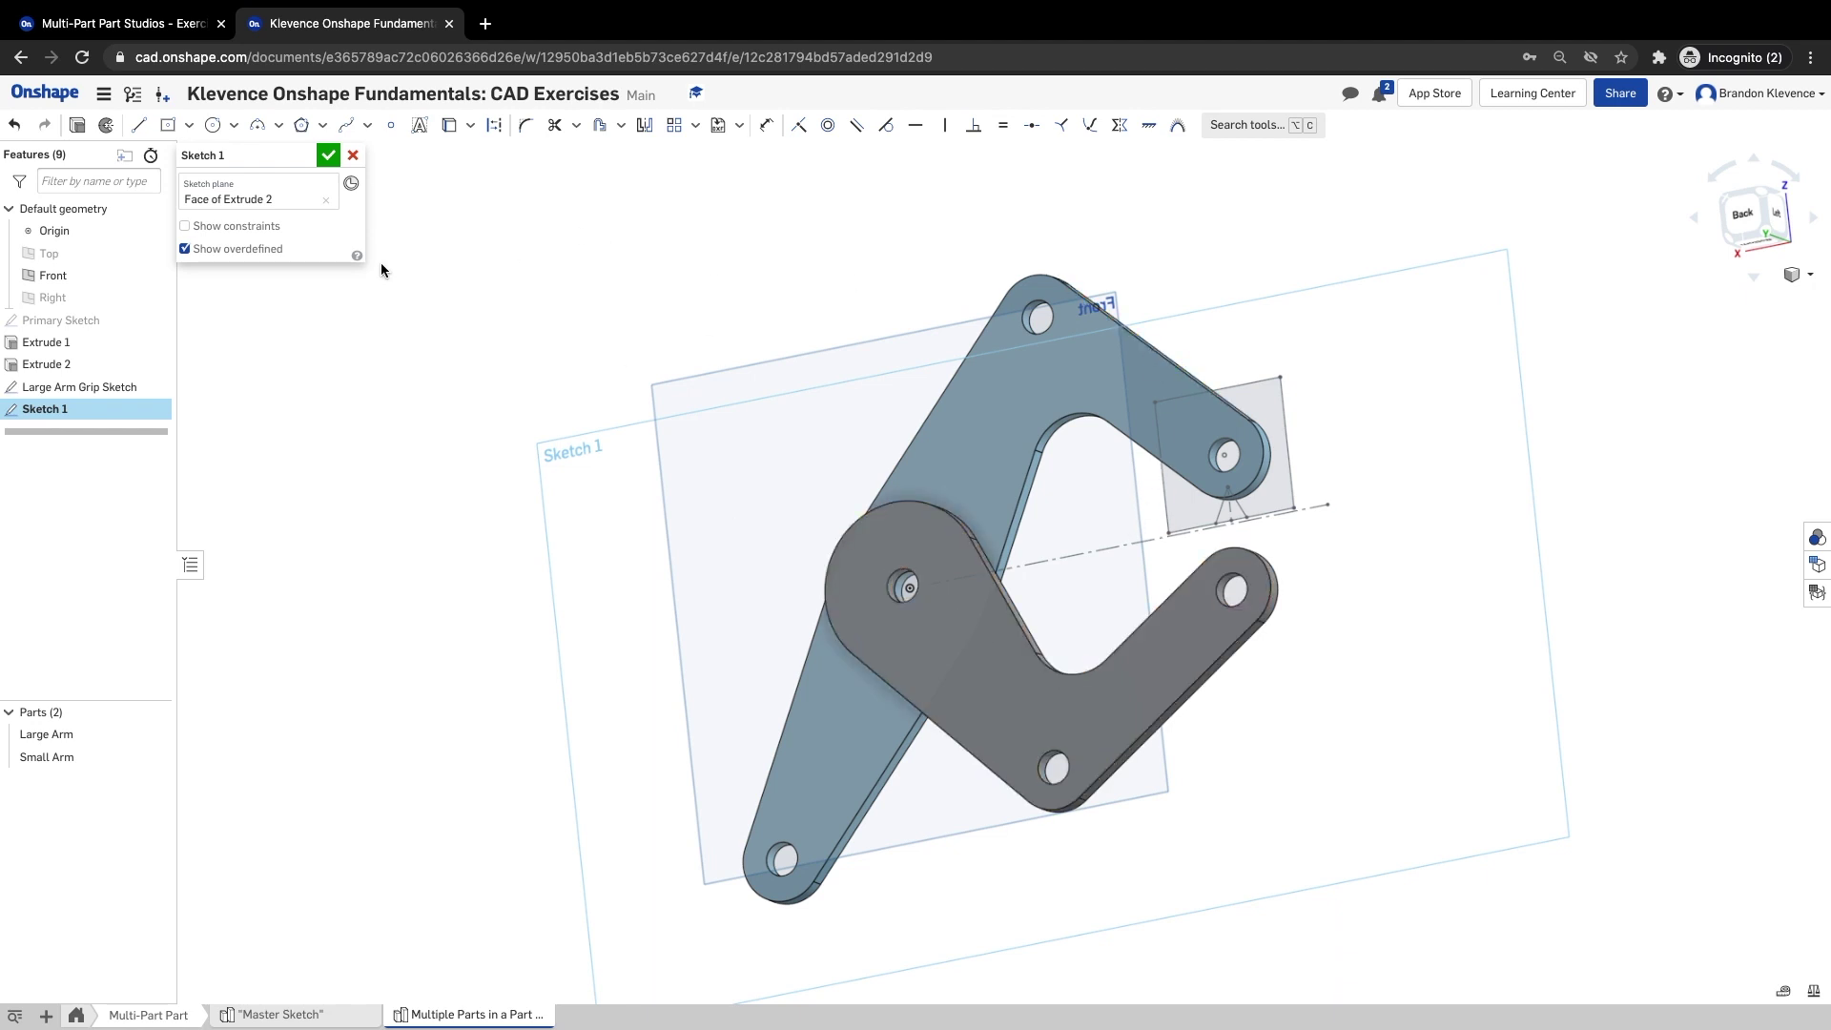
- Read the exercise's Step 8 instructions for the Small Arm grip sketch, comparing with Step 6 and glancing at Step 9
click(114, 25)
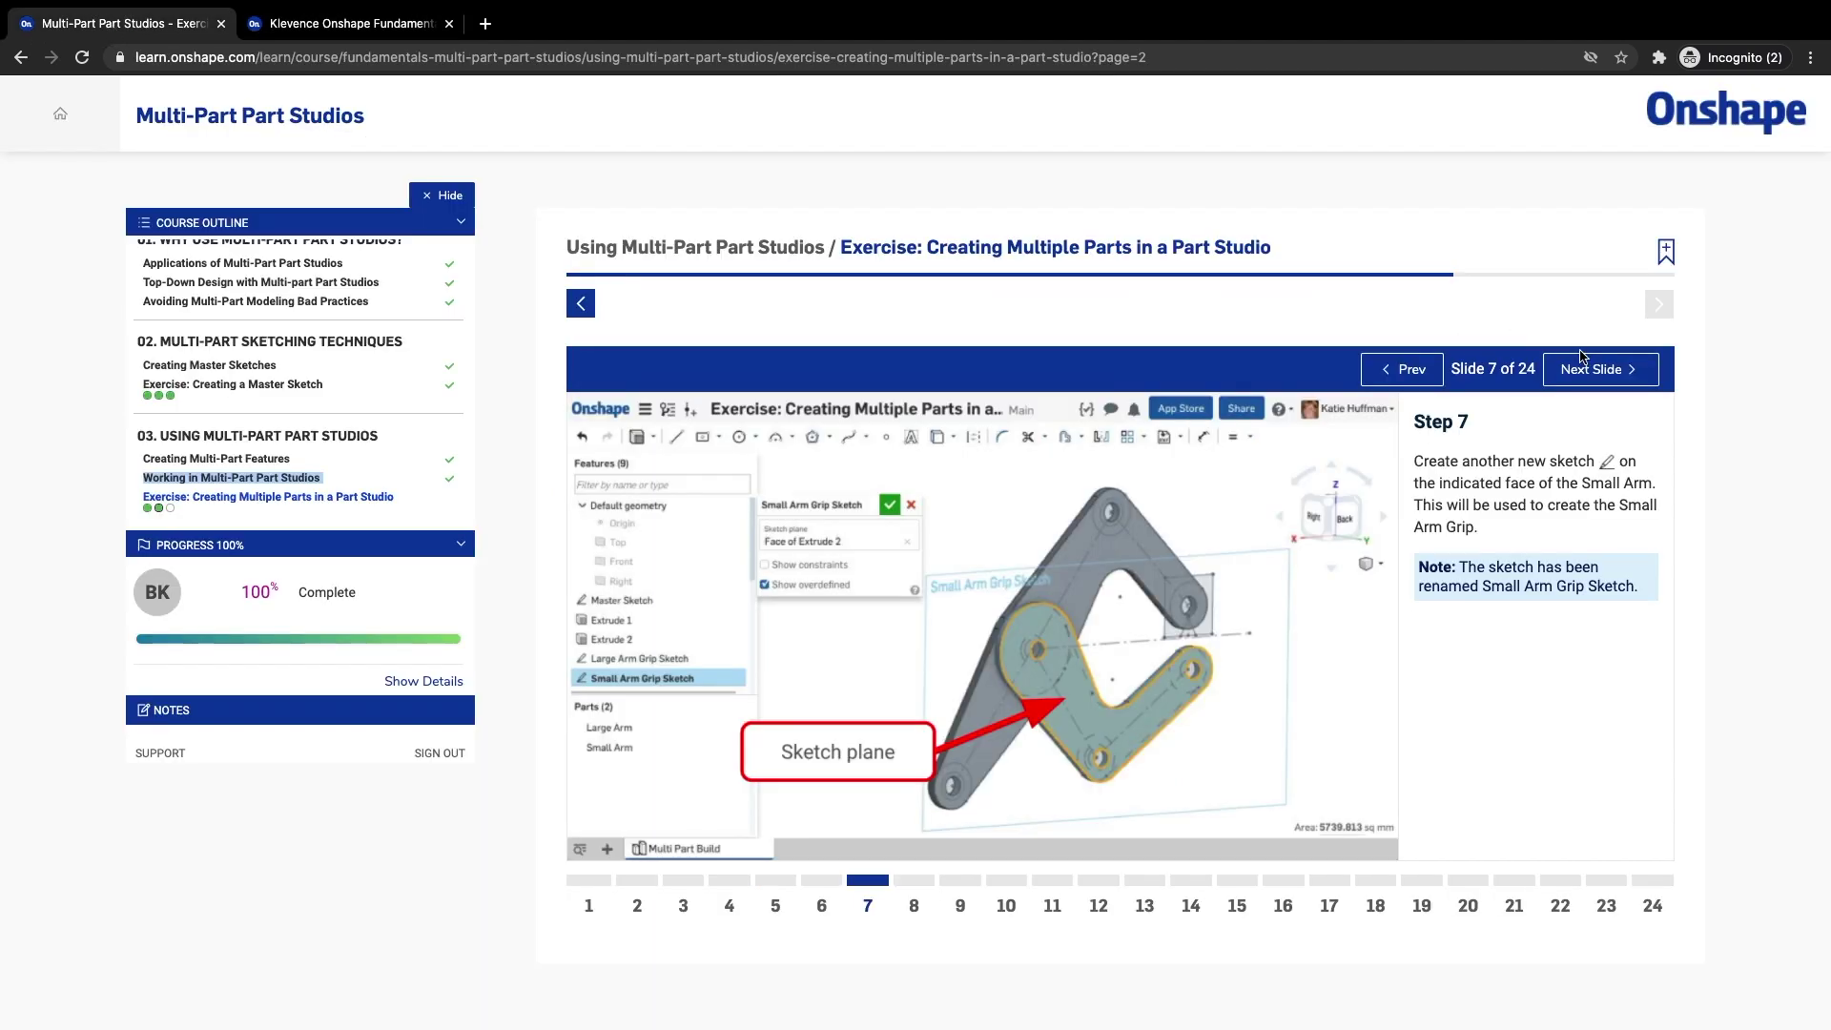
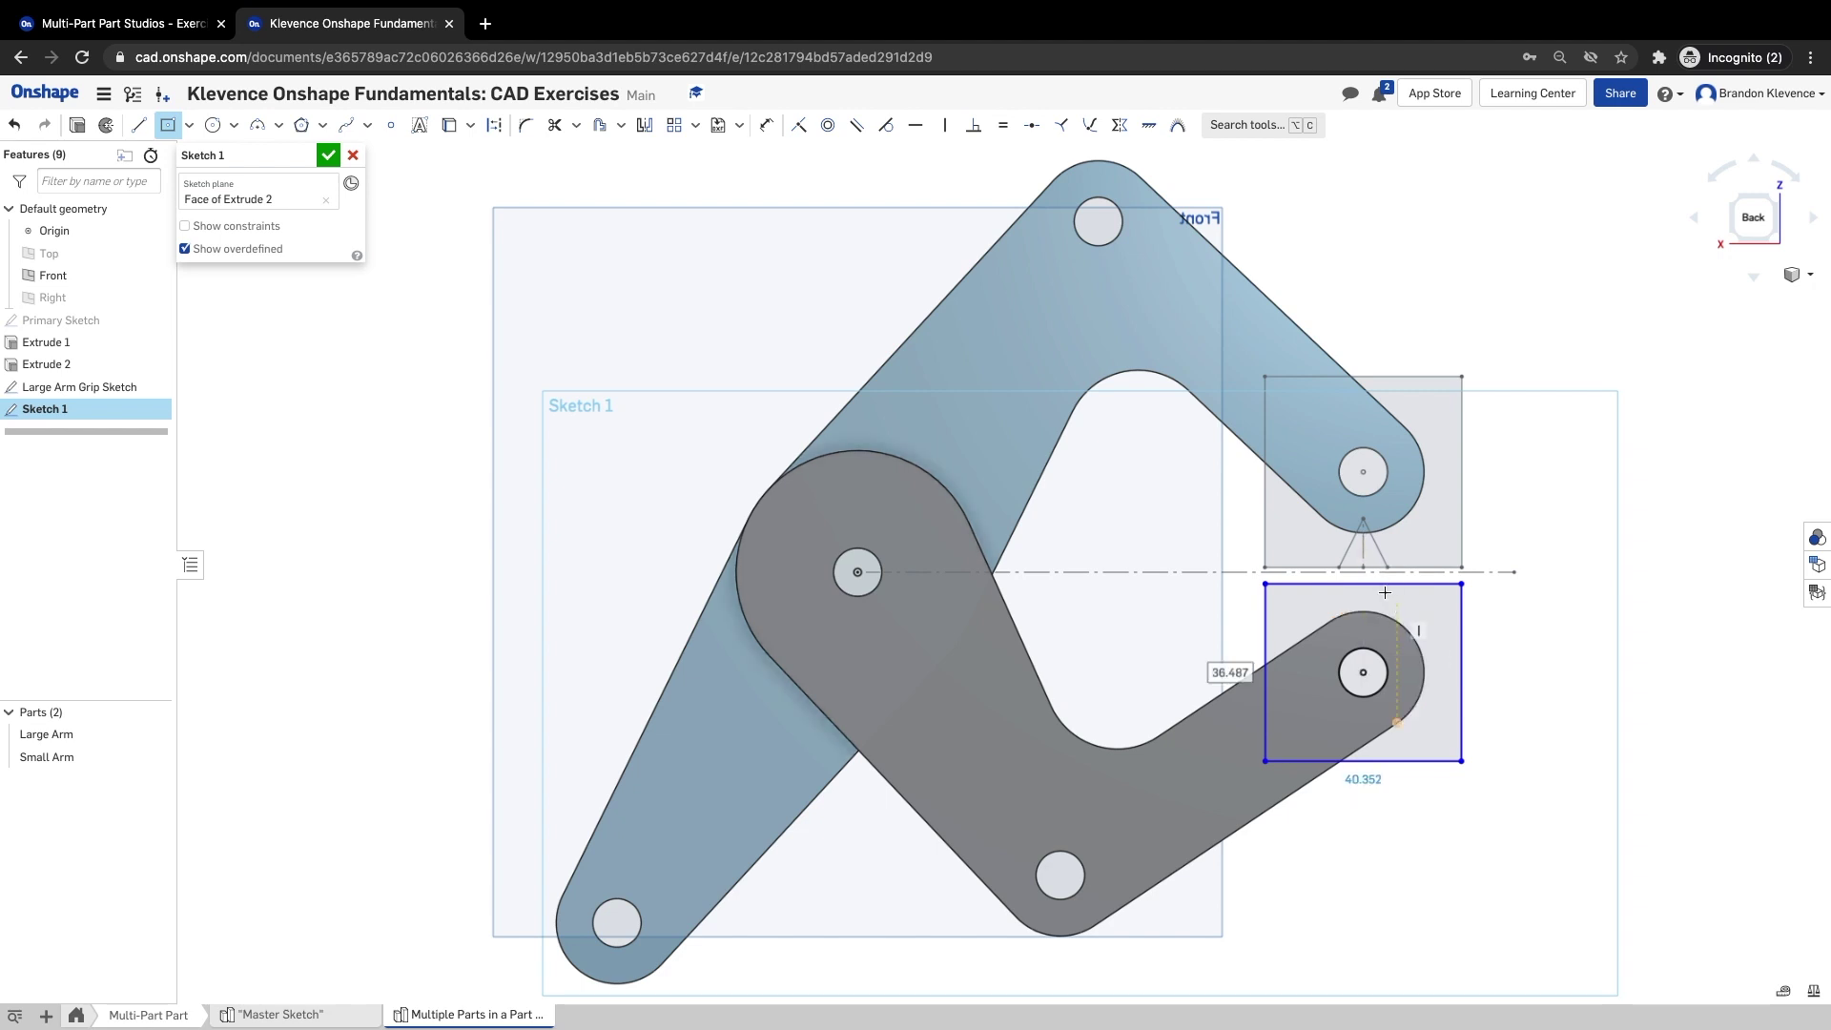
click(148, 26)
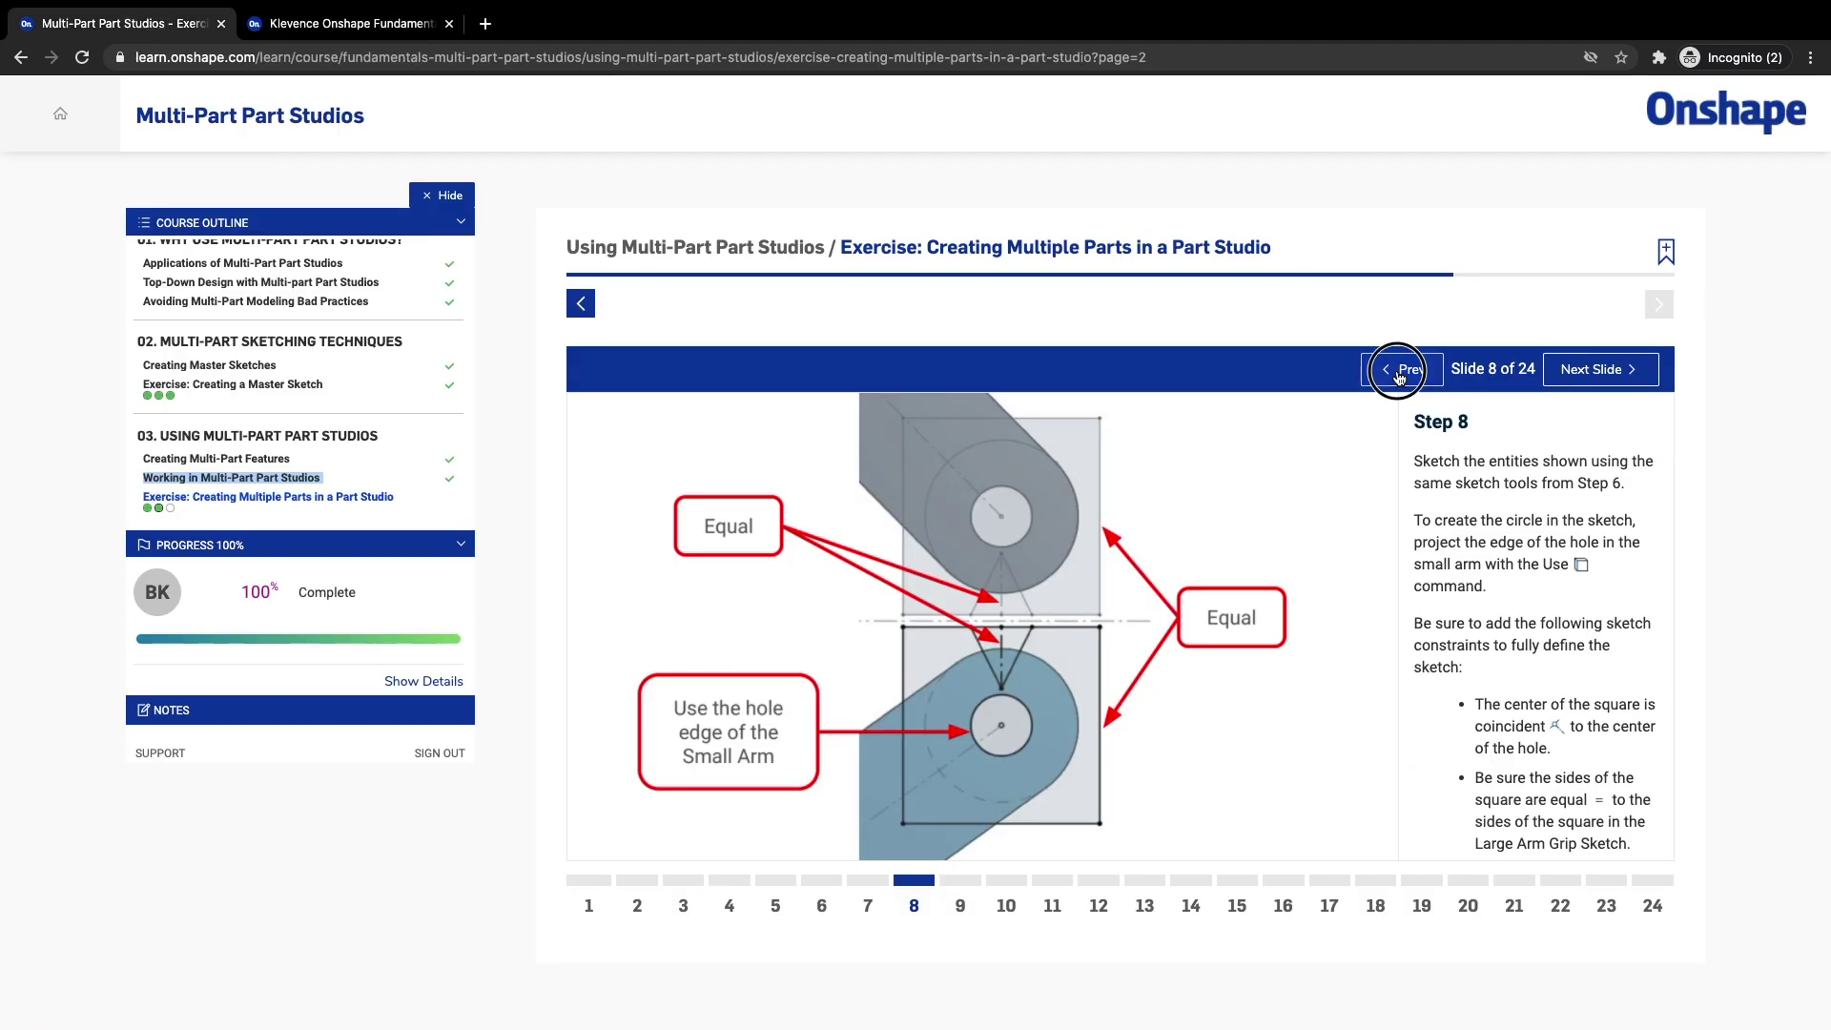
click(1399, 374)
click(1399, 374)
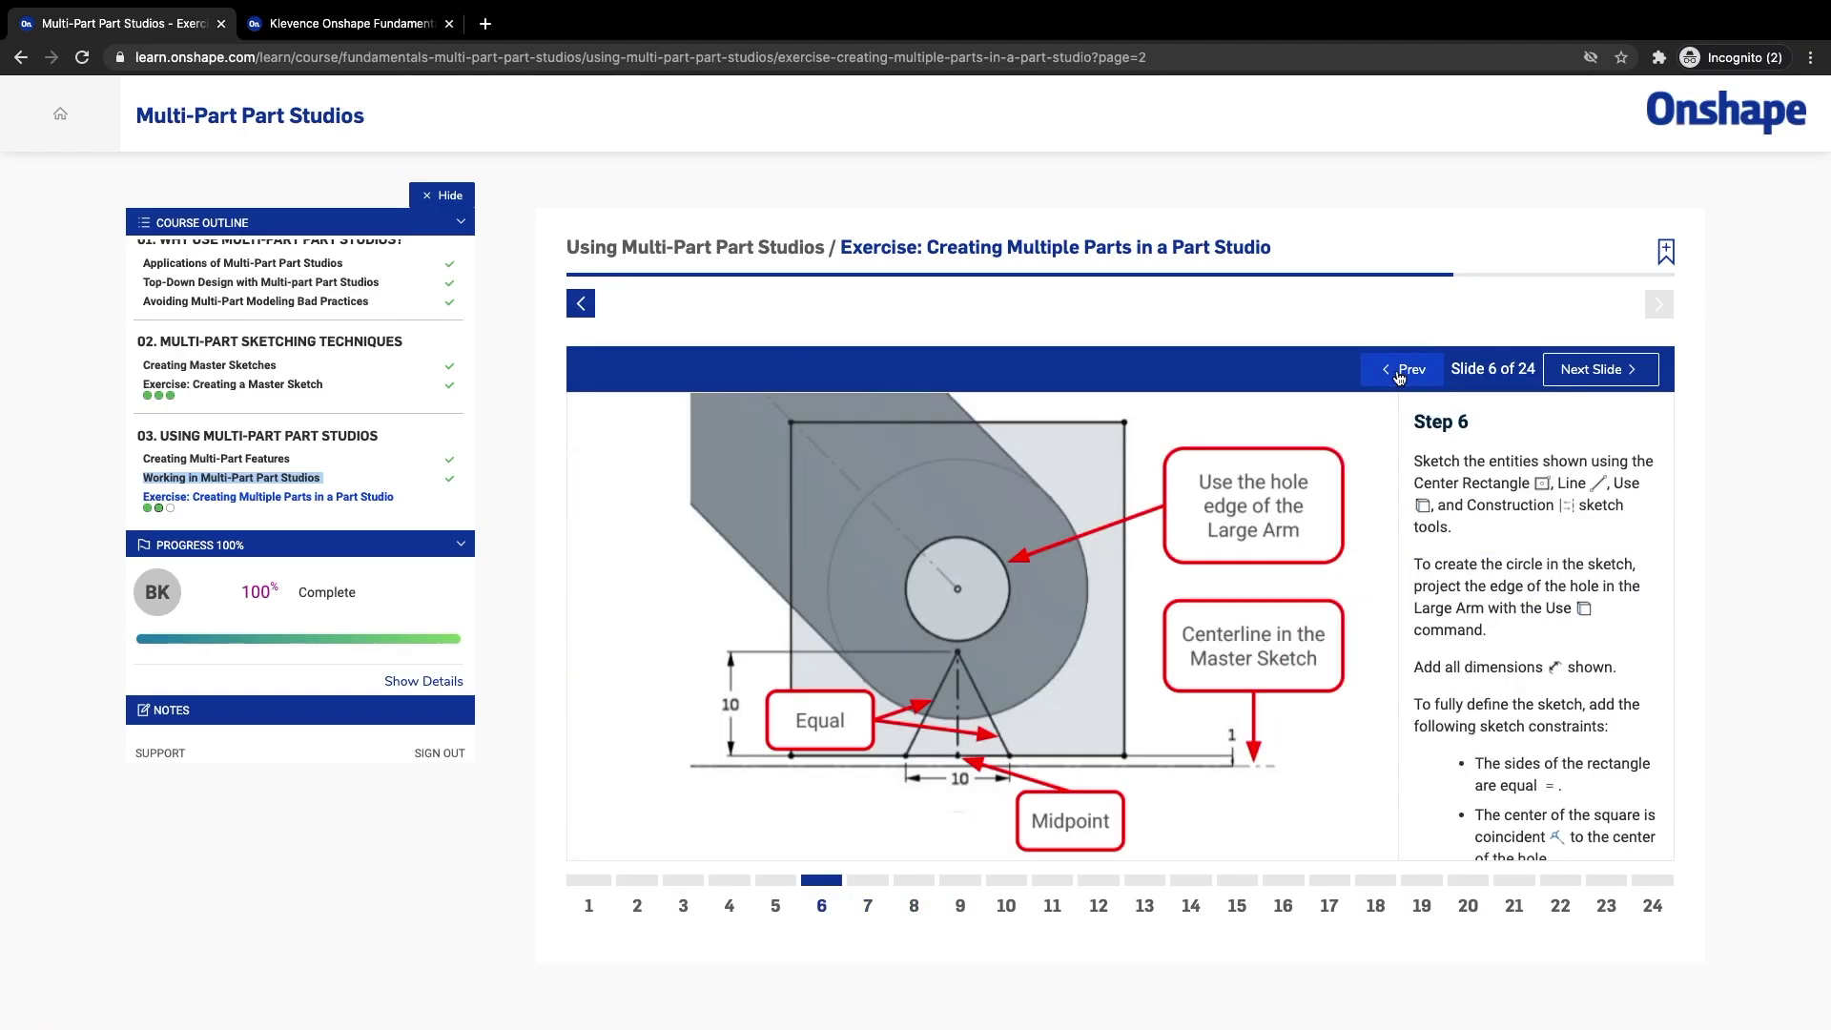
click(1610, 370)
click(1610, 370)
scroll(1574, 639, down, 1)
scroll(1574, 640, down, 2)
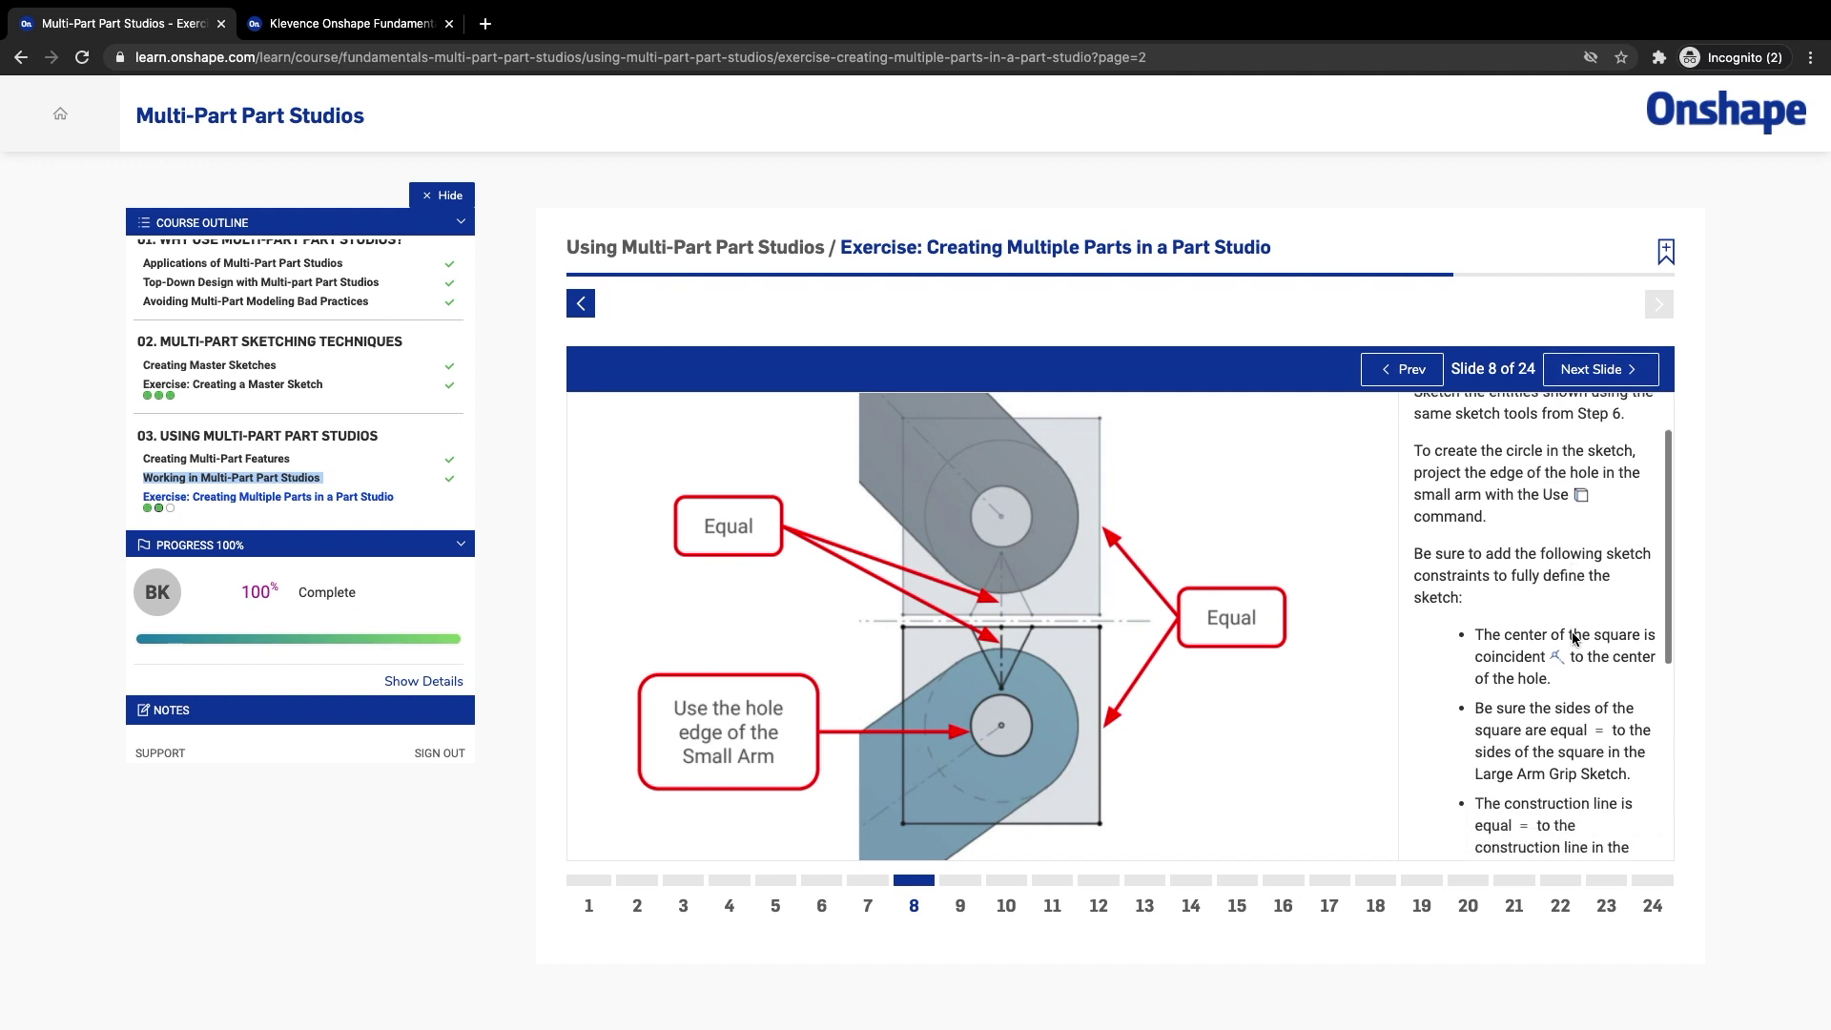
scroll(1574, 639, down, 3)
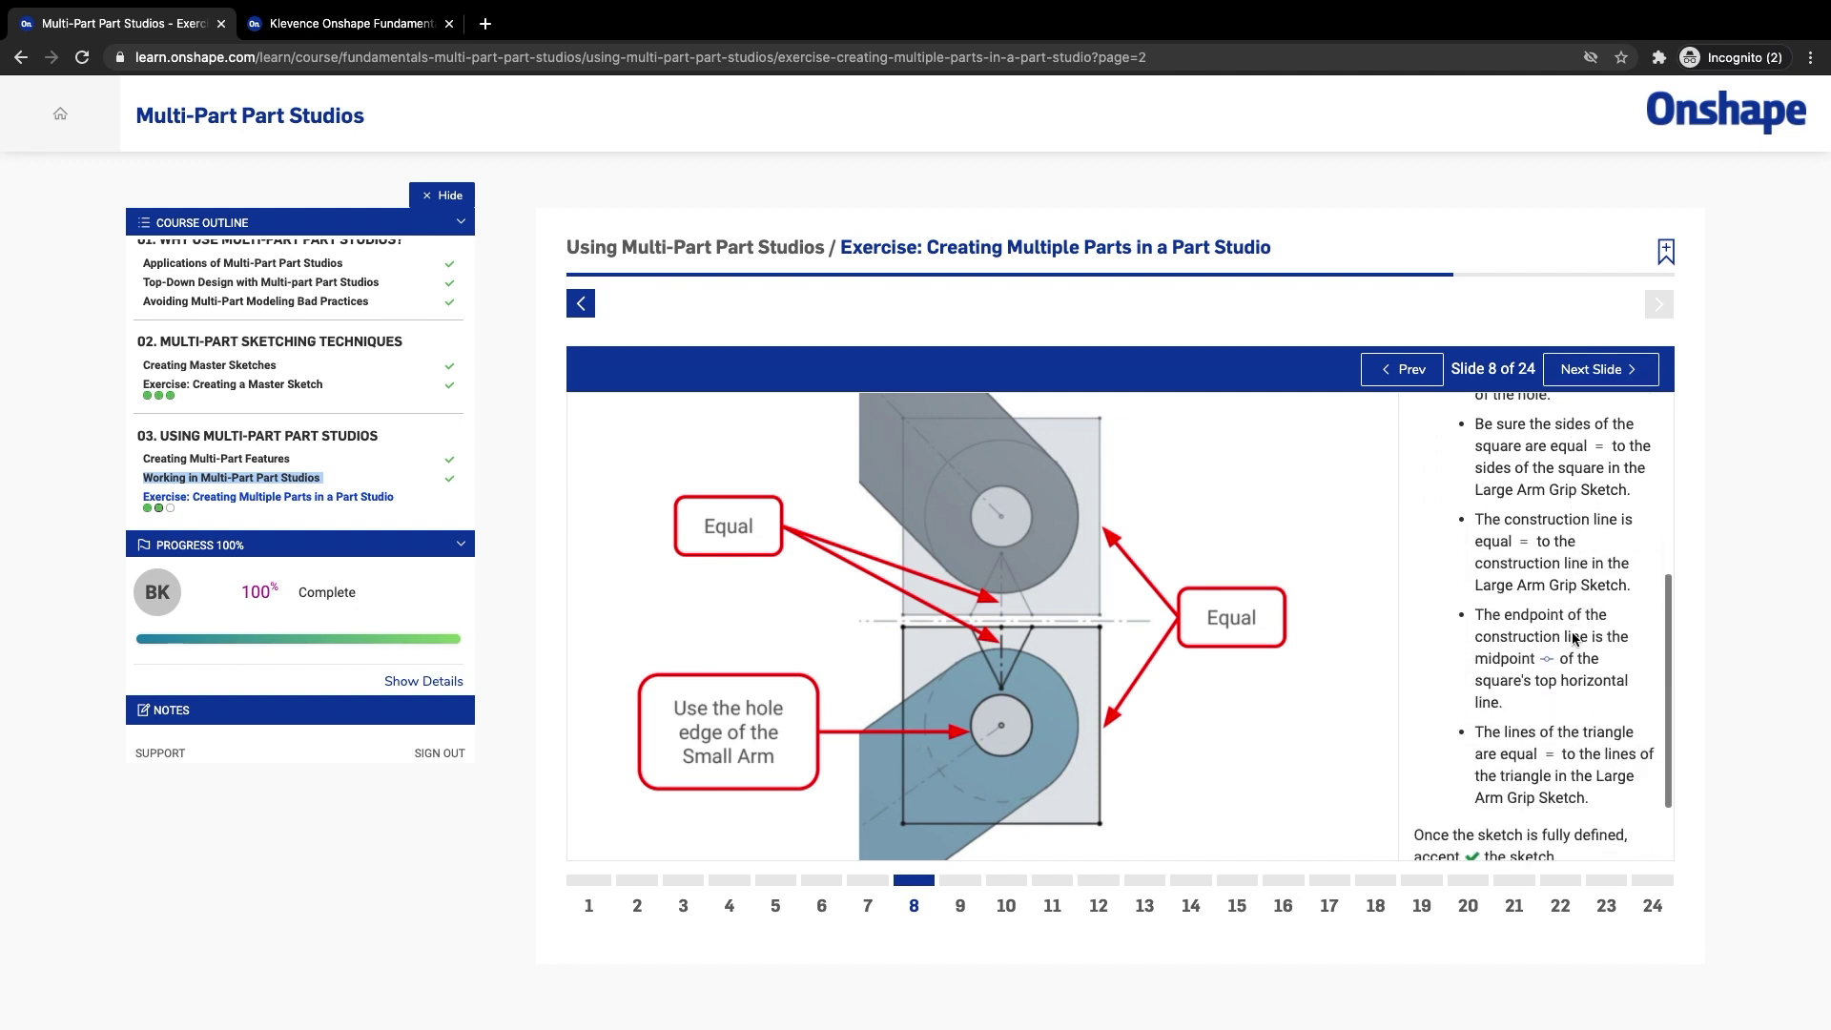
scroll(1574, 639, down, 1)
click(1577, 376)
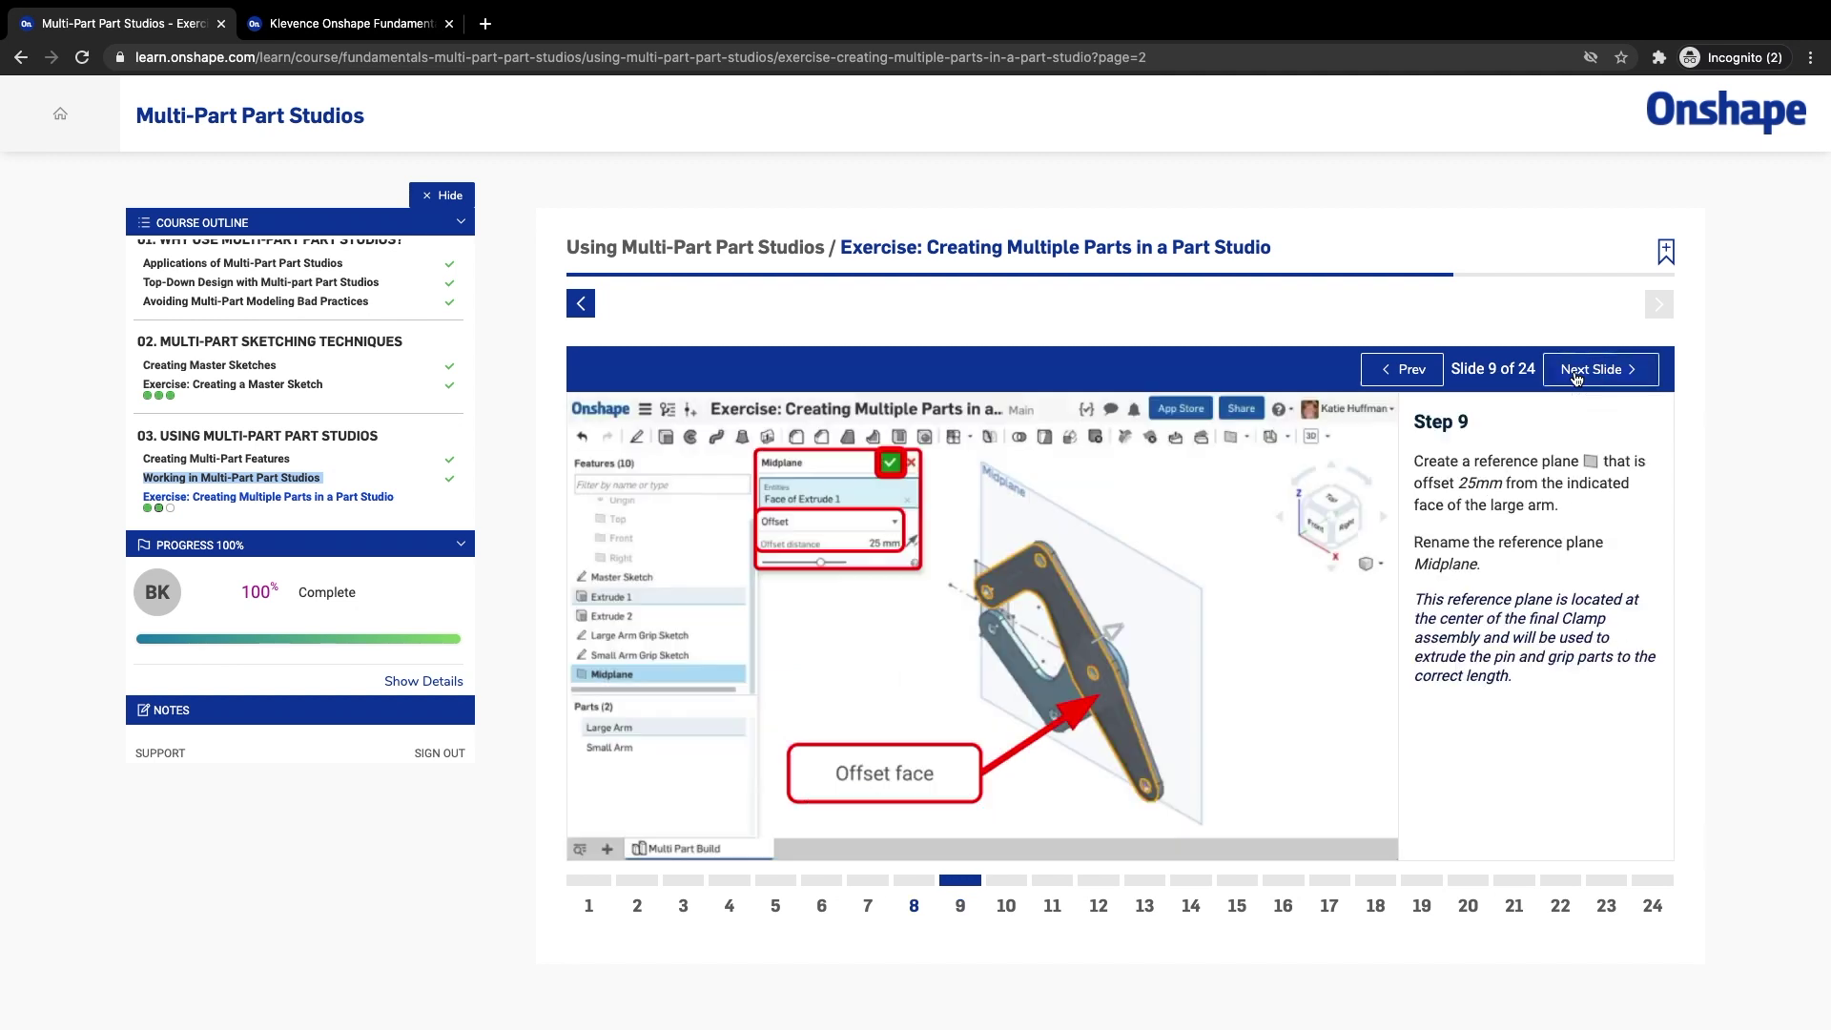
click(1403, 370)
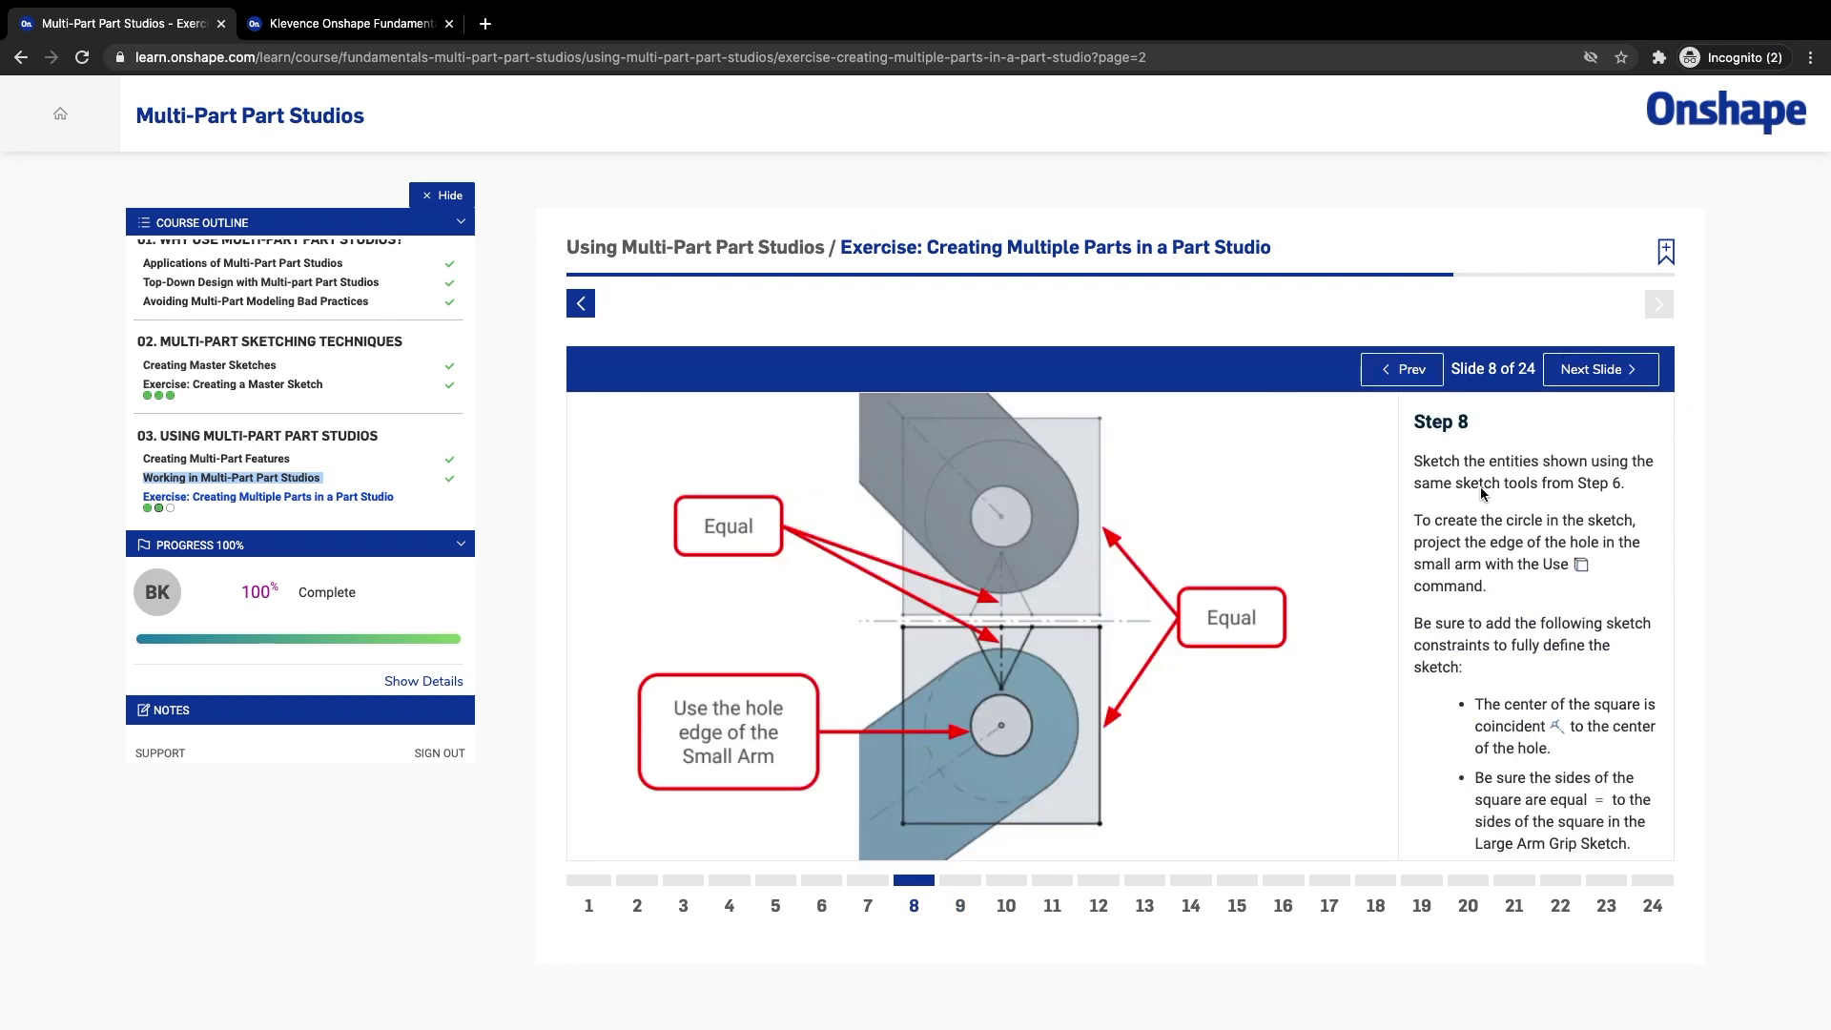
scroll(1536, 648, down, 1)
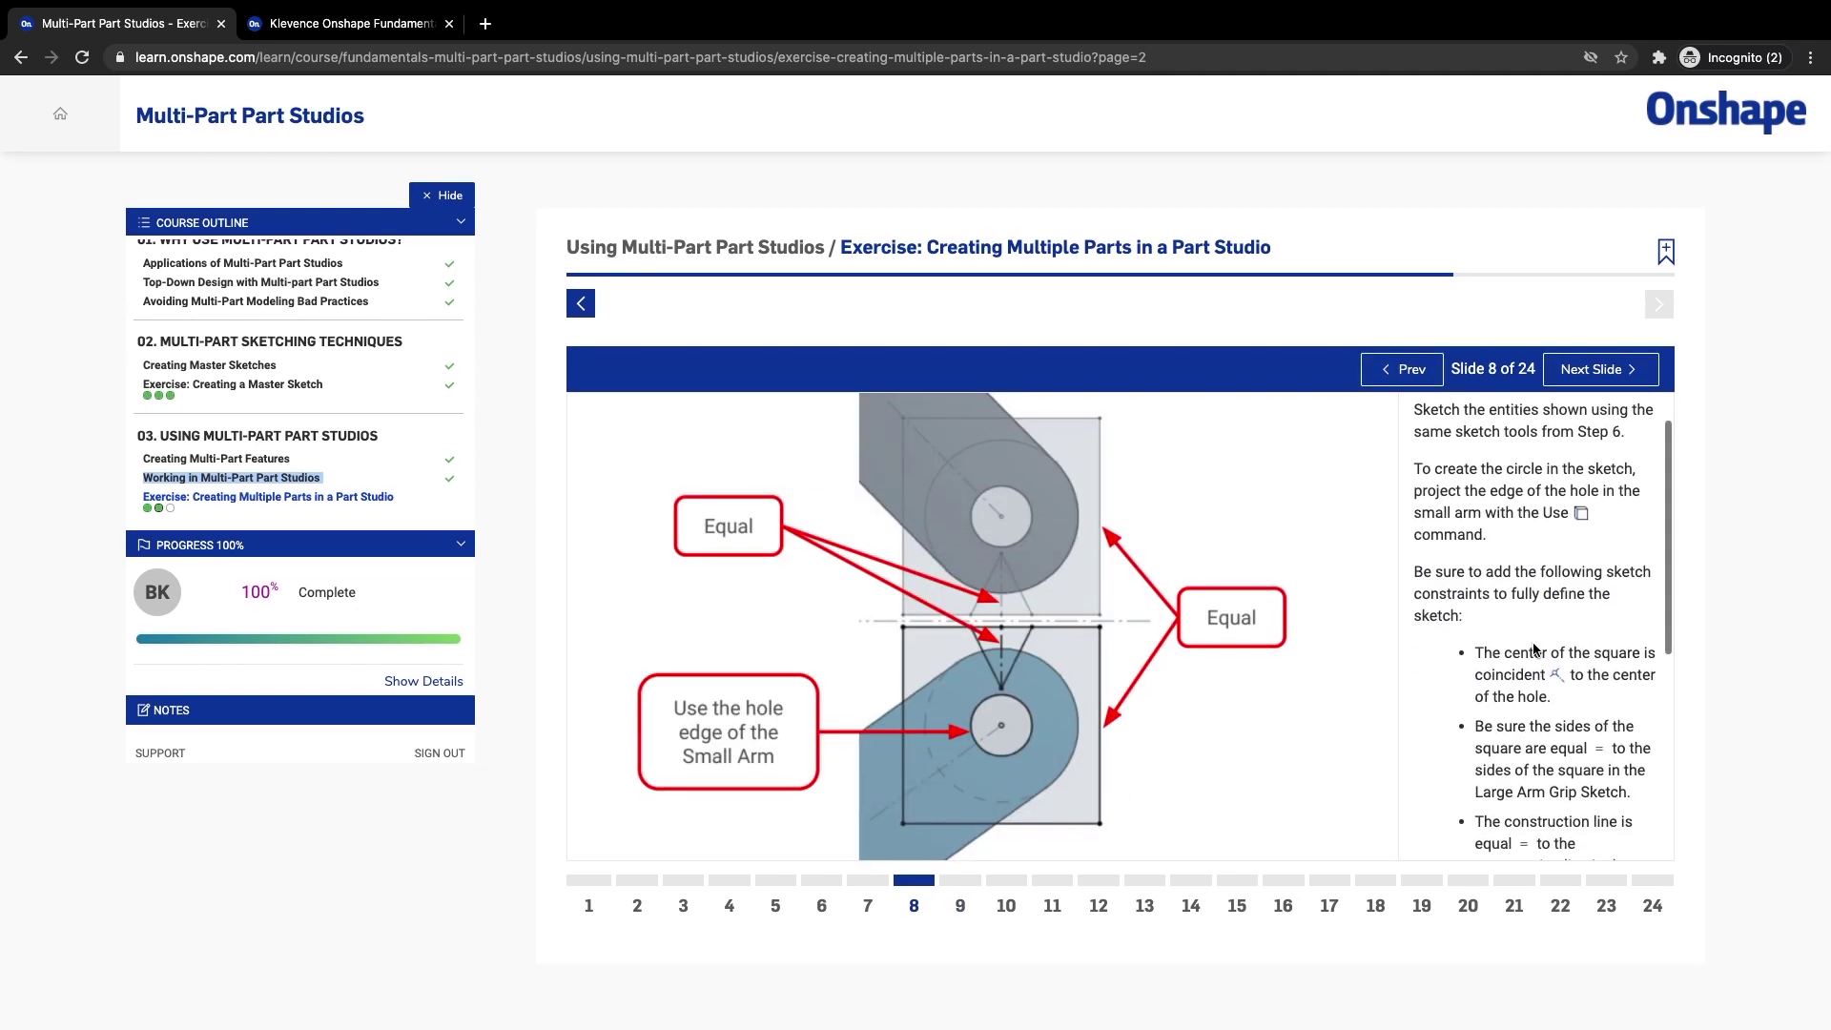
scroll(1536, 649, down, 3)
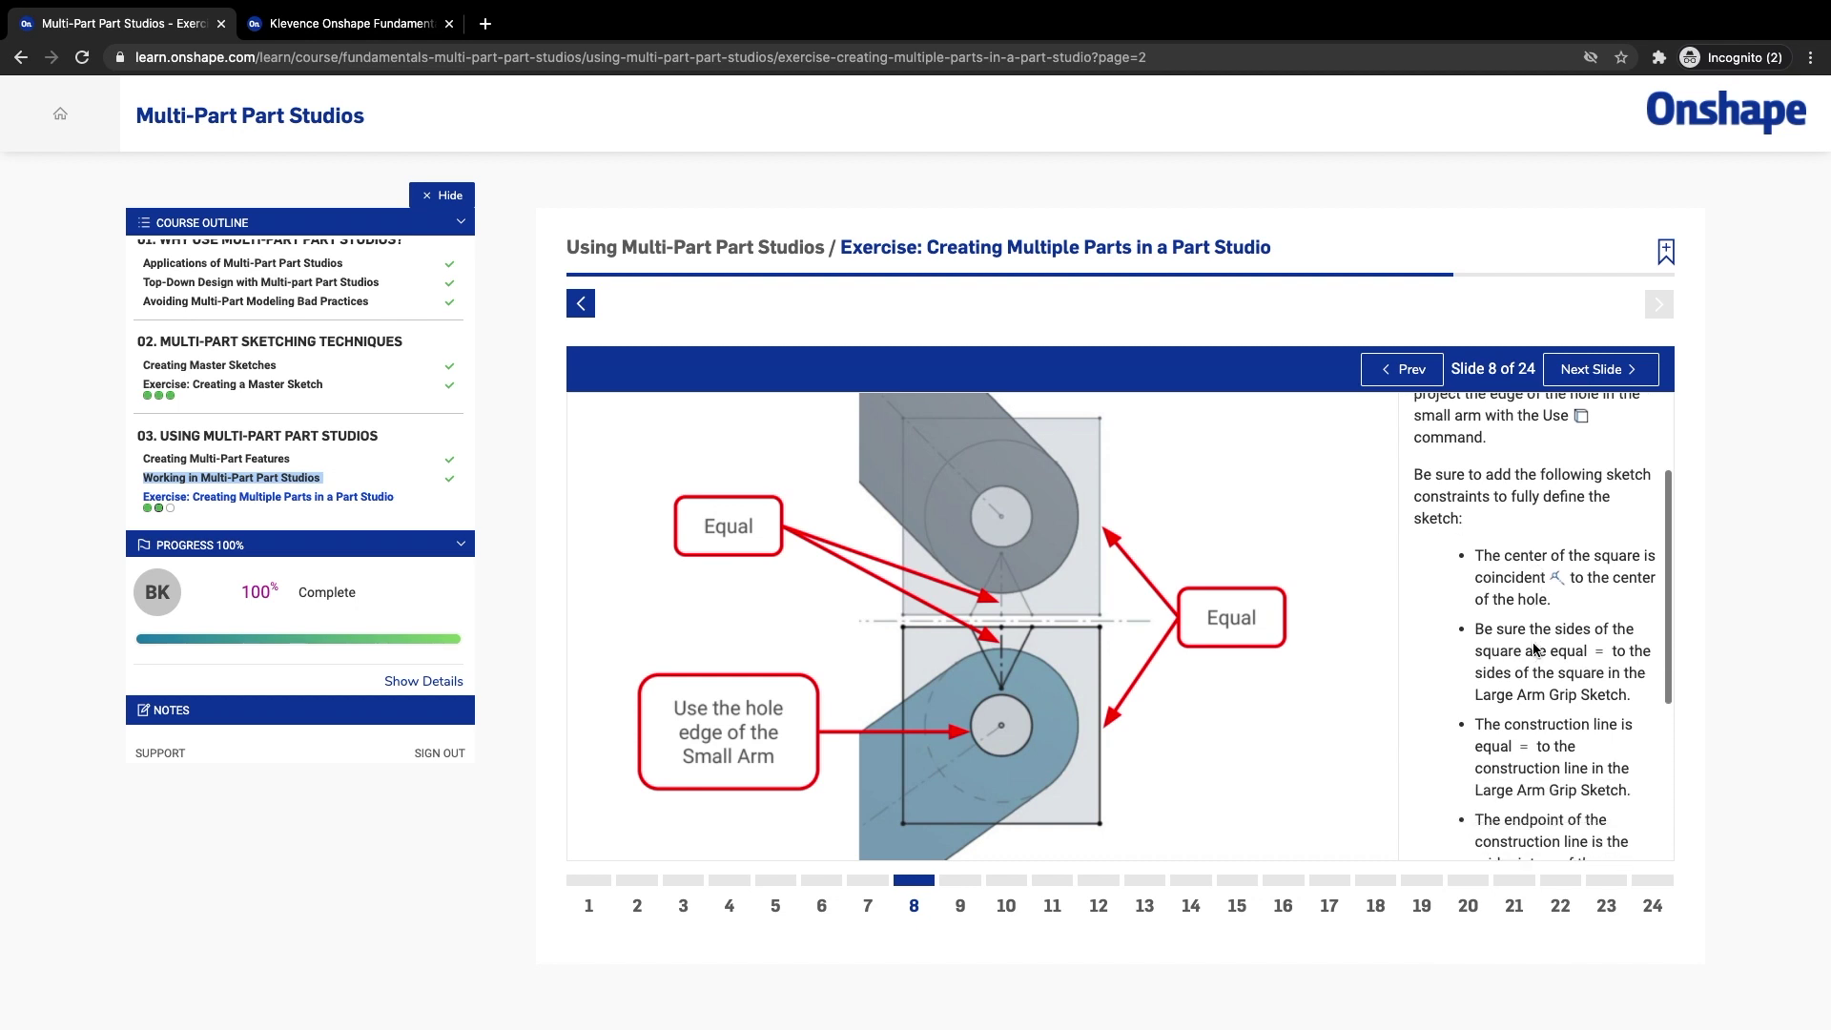
scroll(1536, 649, up, 4)
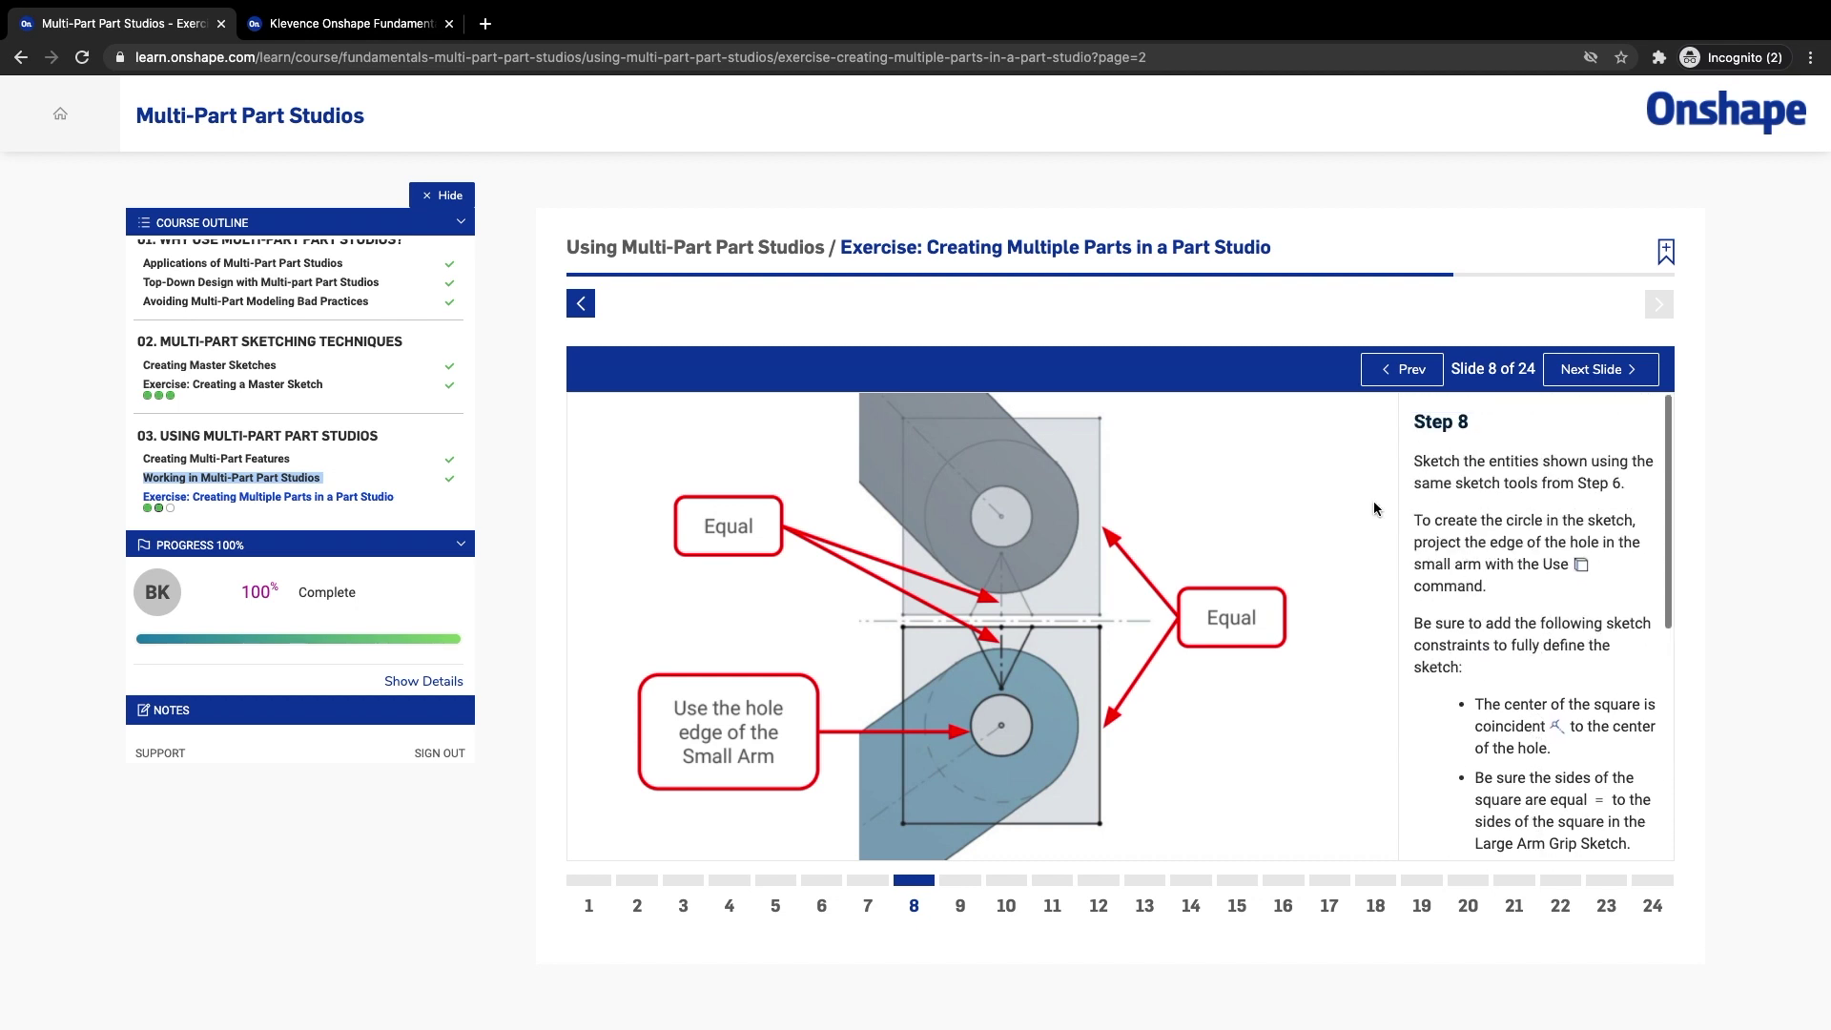
click(353, 25)
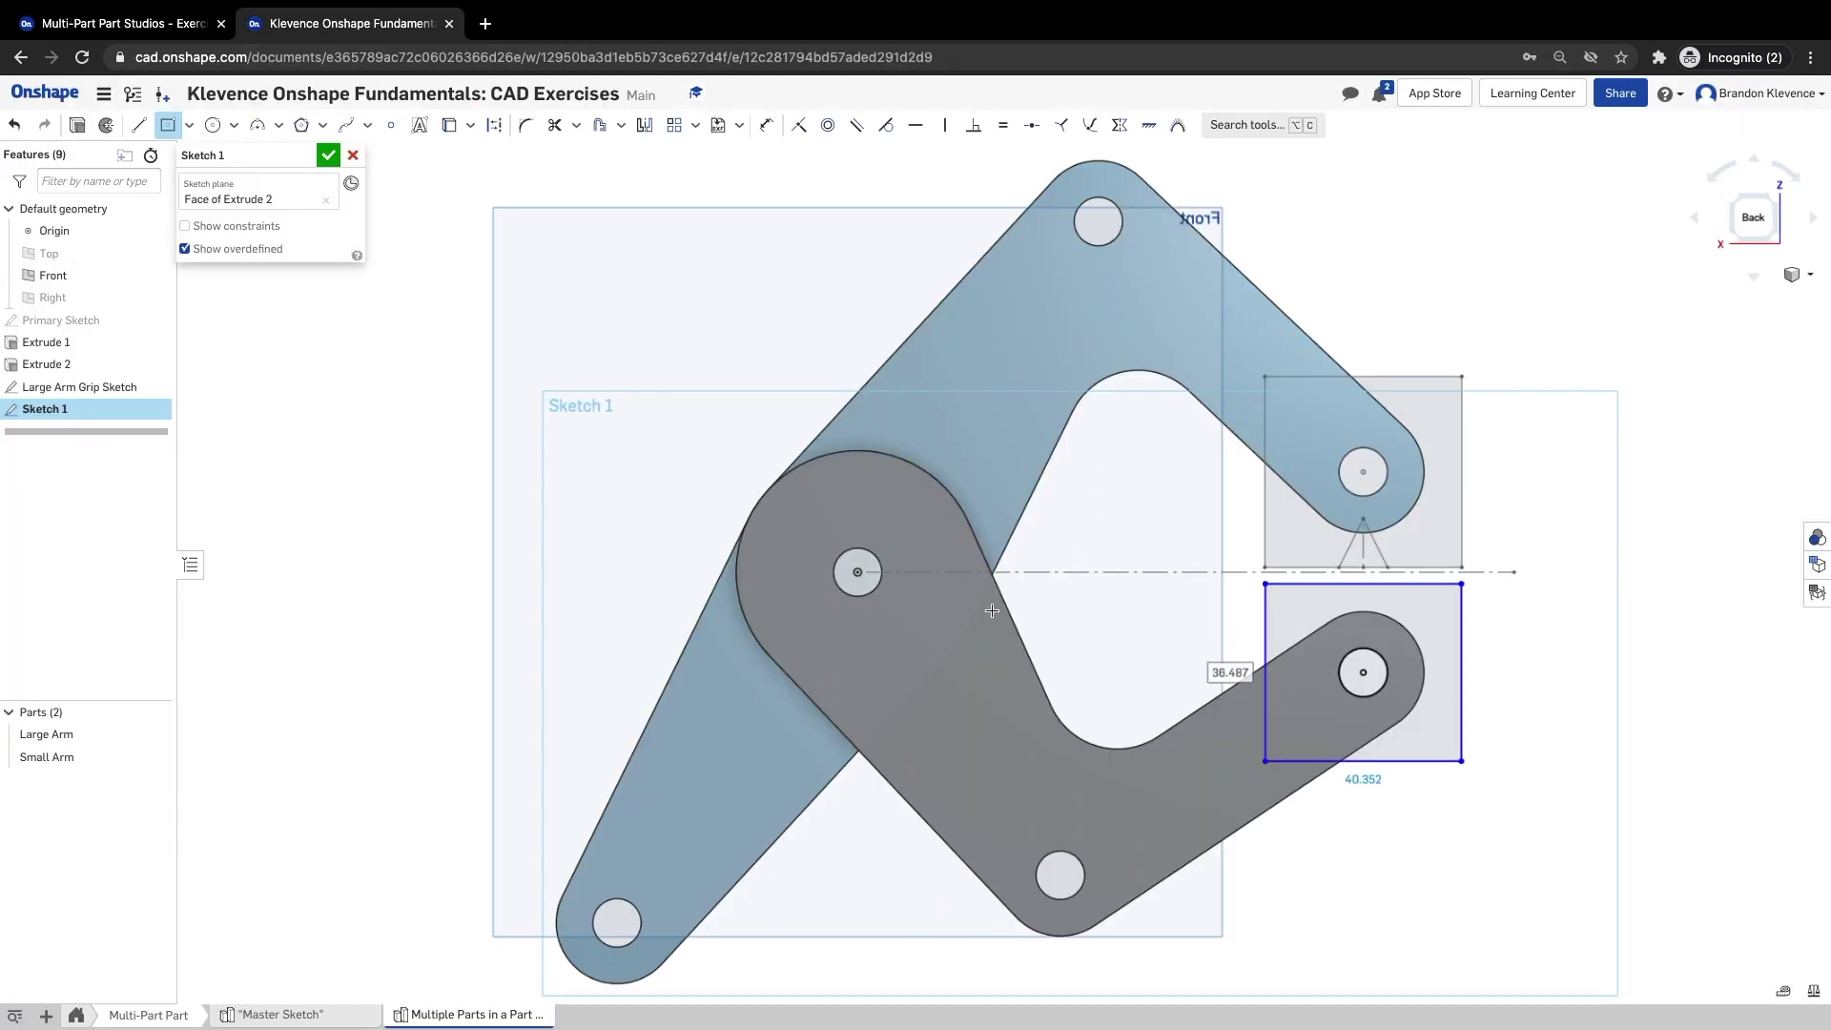
- Draw a vertical construction line down from the midpoint of the lower rectangle's upper edge, ending above the Small Arm's hole
scroll(1425, 691, up, 3)
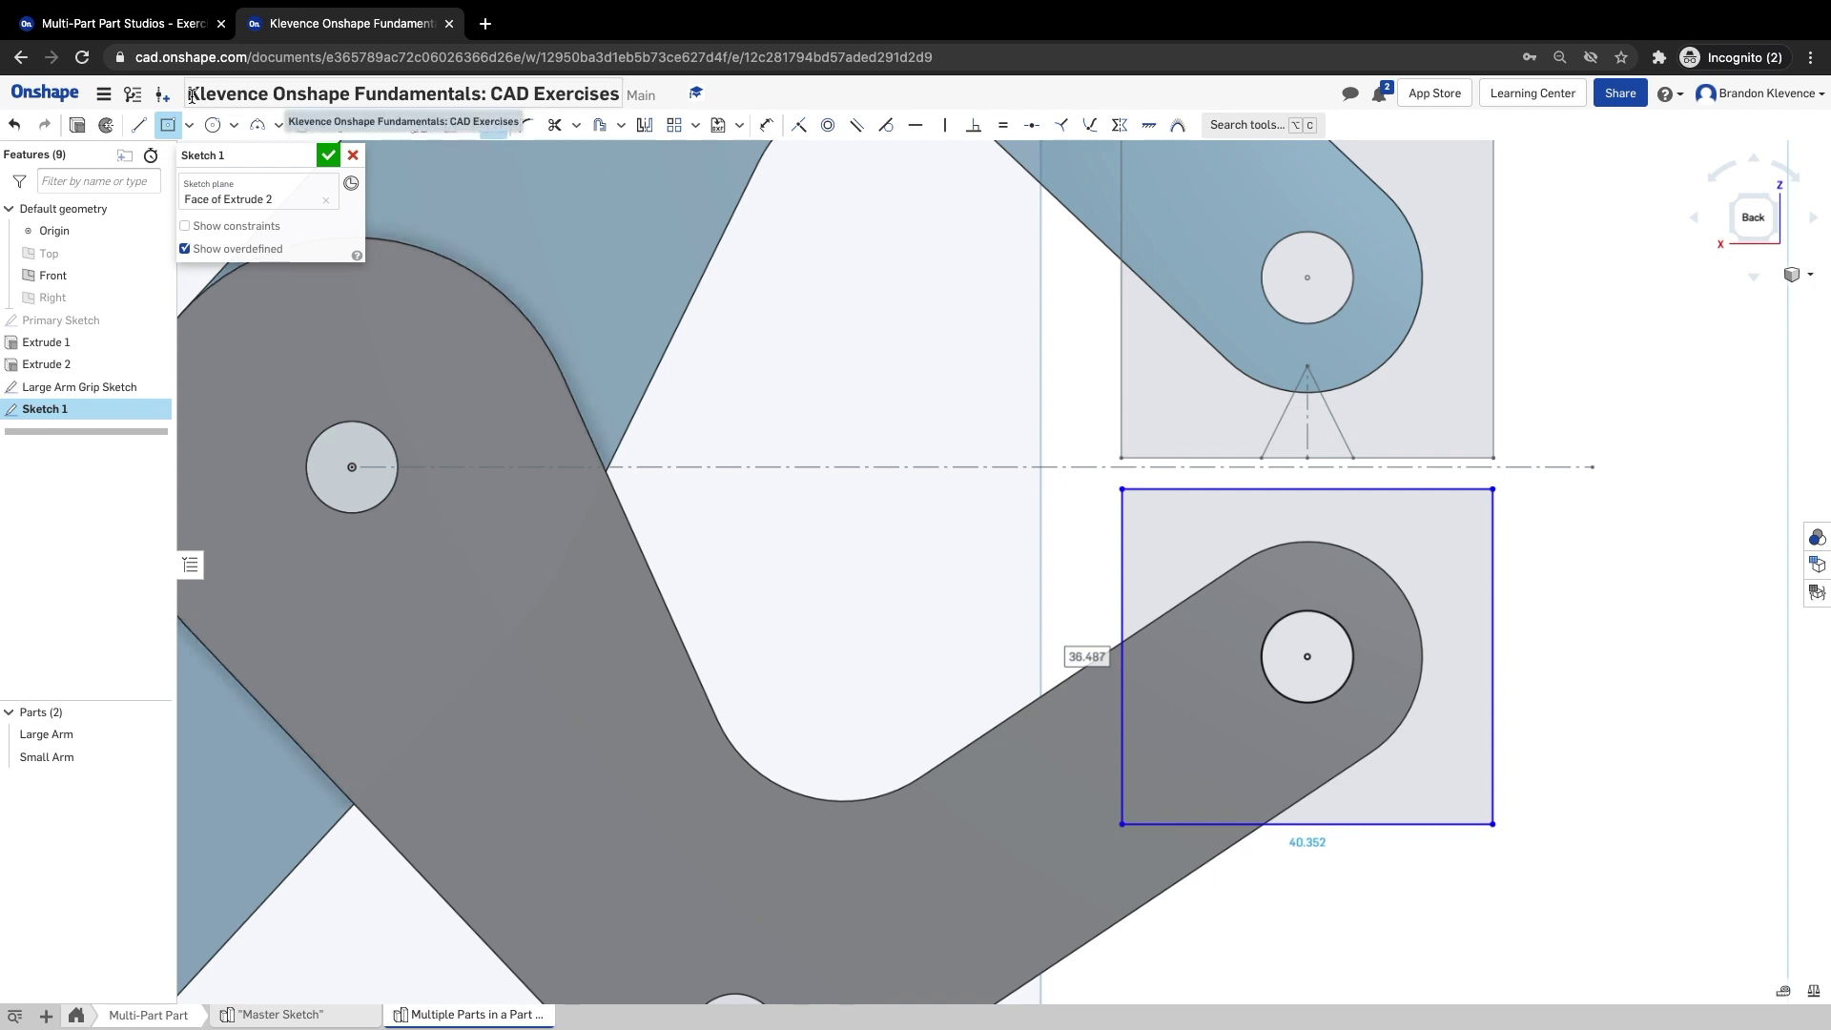
key(l)
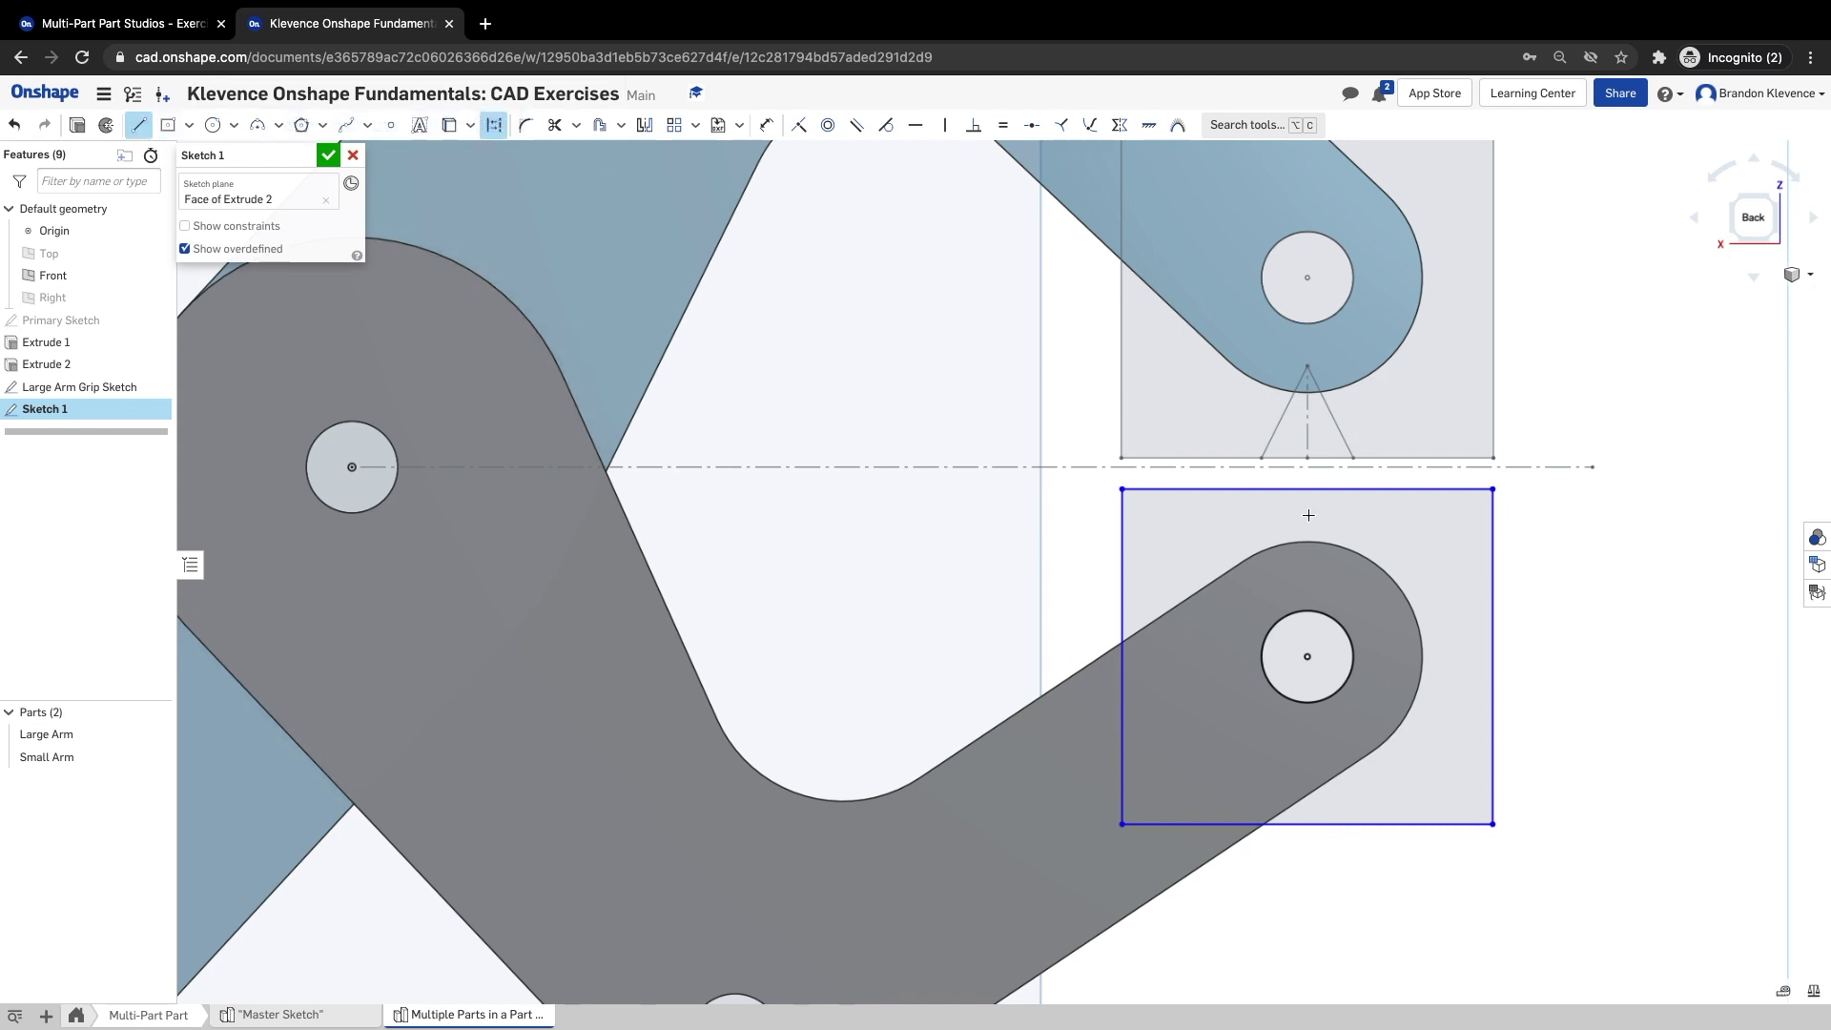
click(1308, 489)
click(1309, 582)
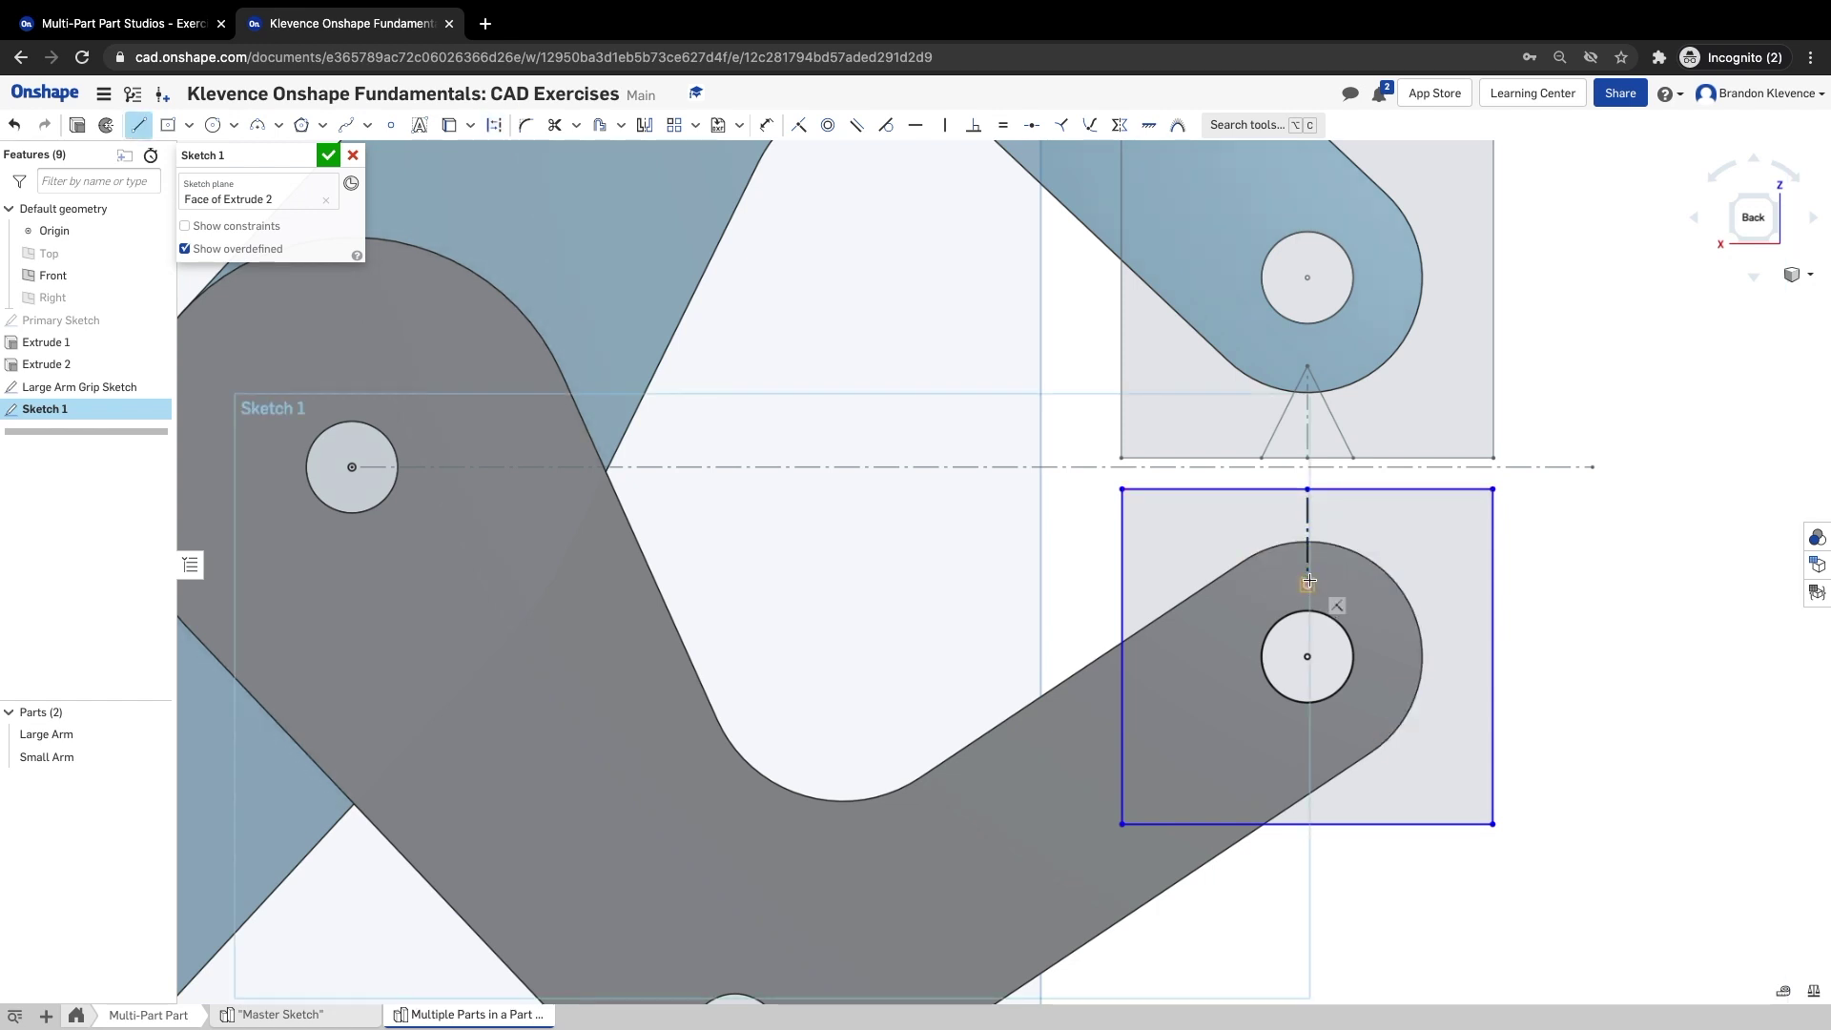
- Draw two slanted lines between the construction line's lower end and the rectangle's upper edge, one on each side
click(1360, 490)
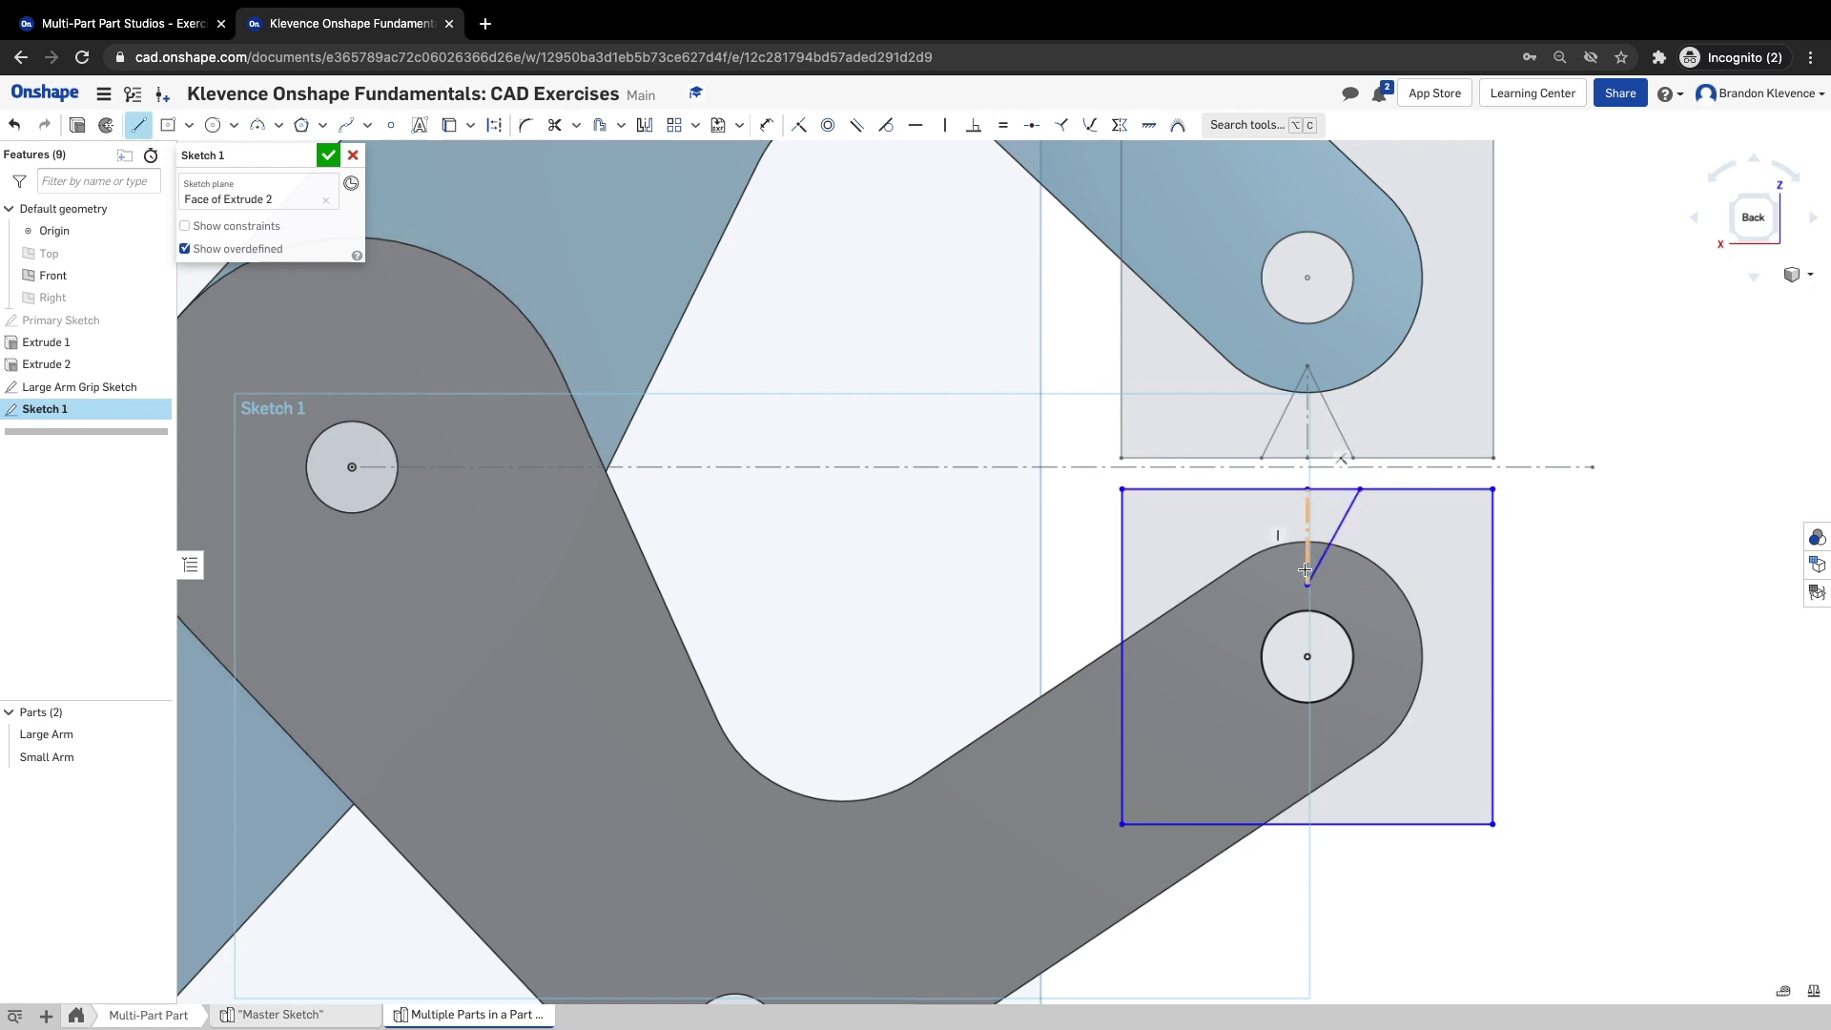
click(1308, 582)
click(1254, 489)
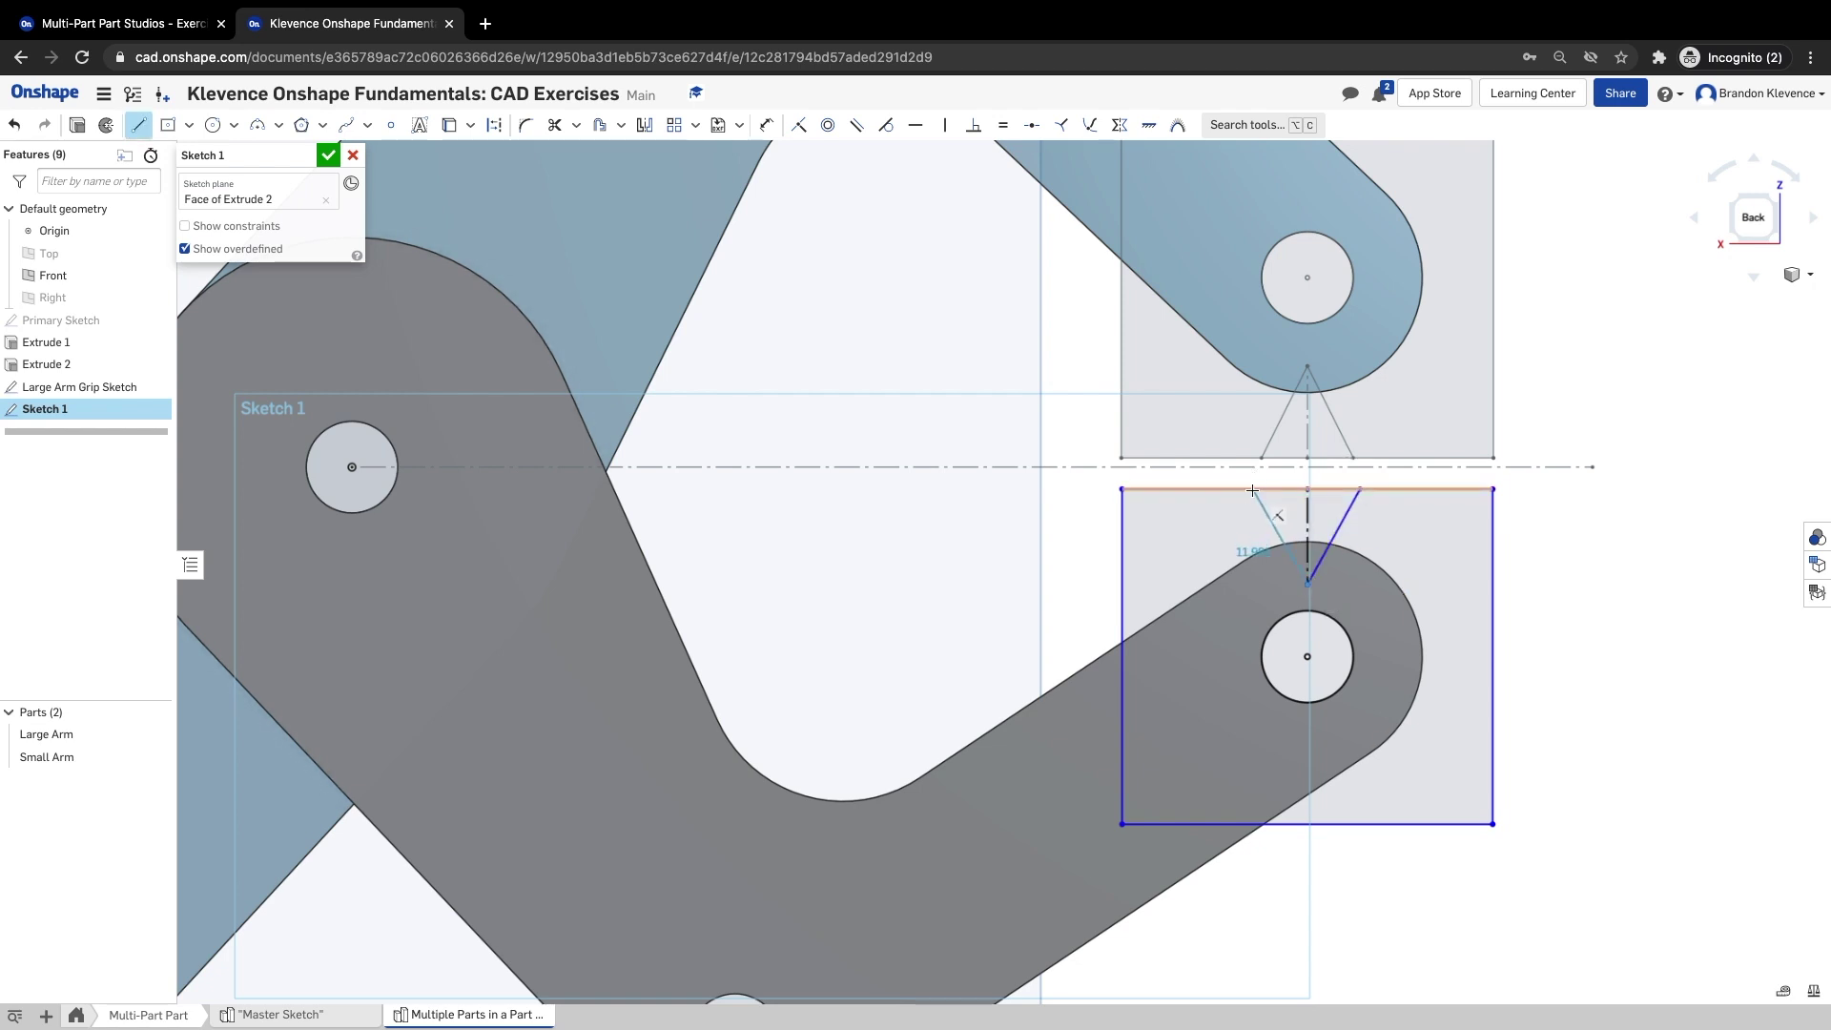
- Apply an Equal constraint to the two slanted lines of the Small Arm notch
key(e)
click(1280, 534)
click(1340, 527)
- Dimension the distance between the lower rectangle's upper edge and the horizontal centerline as 1 mm
key(u)
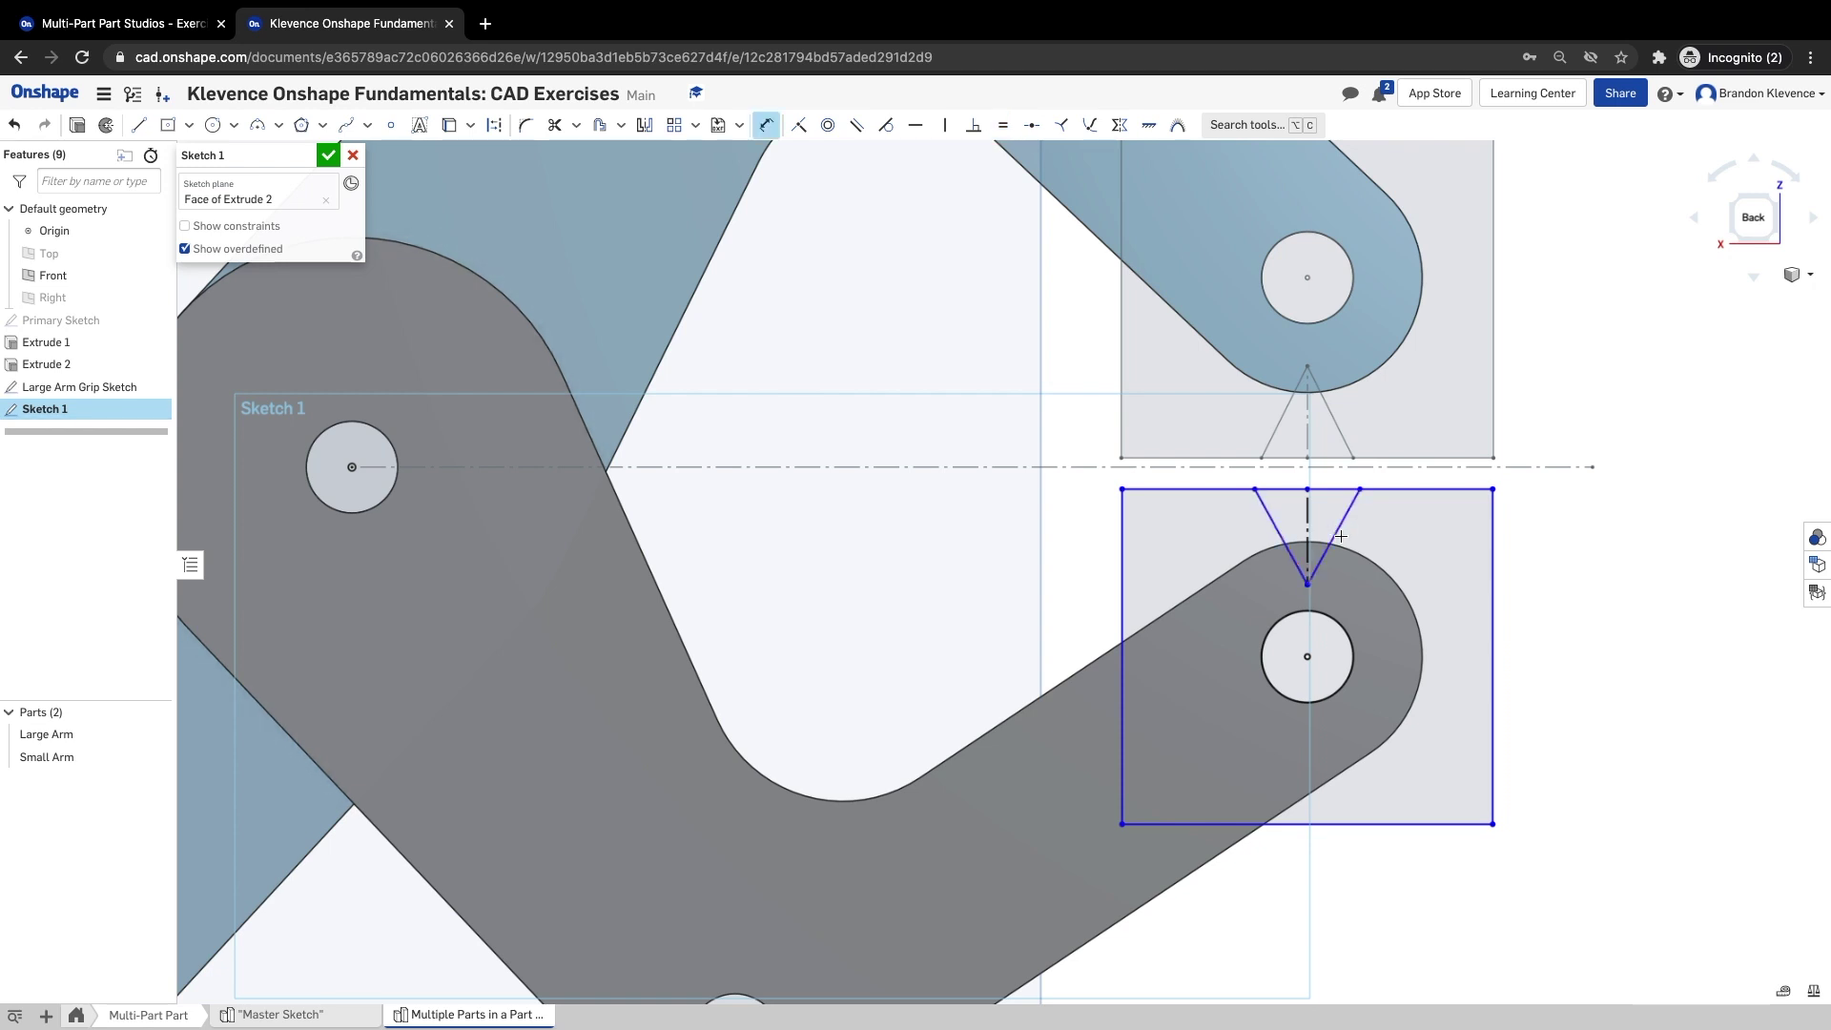
click(1402, 490)
click(1402, 466)
click(1637, 472)
text(1)
key(Return)
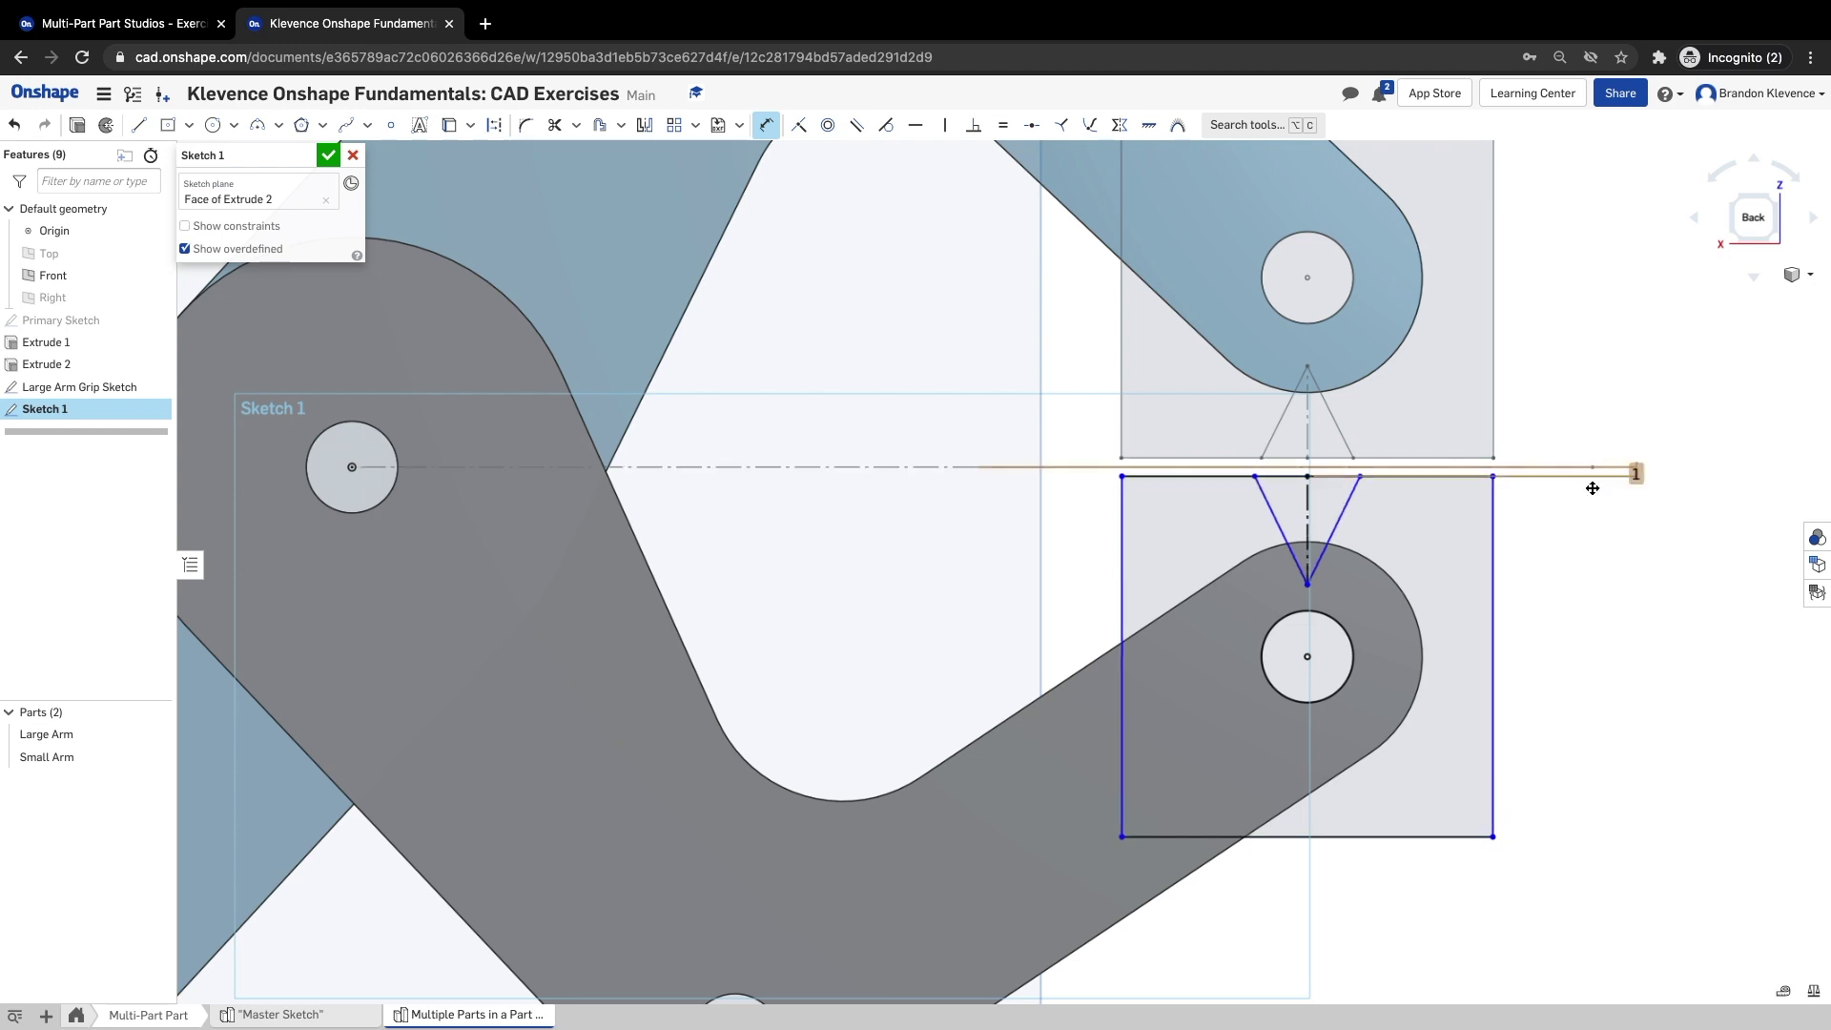
- Dimension the distance between the Small Arm notch's two upper endpoints as 10 mm
click(1335, 530)
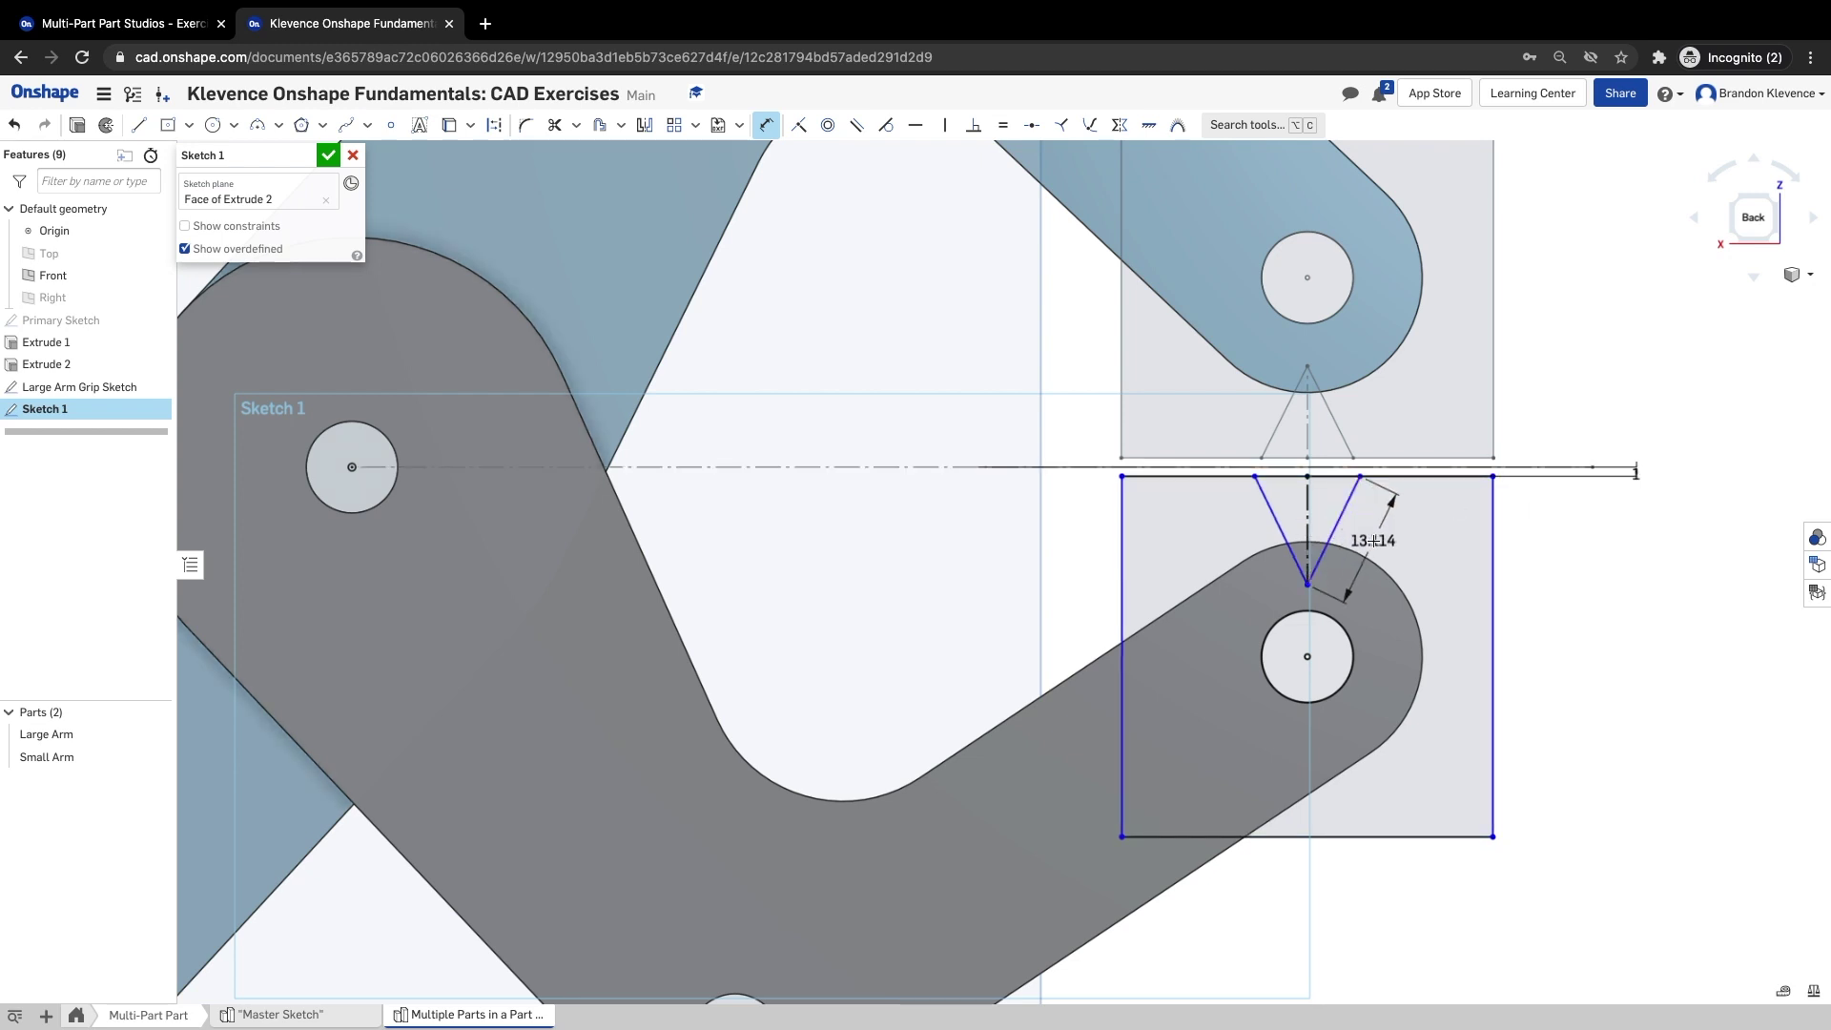
key(Escape)
key(d)
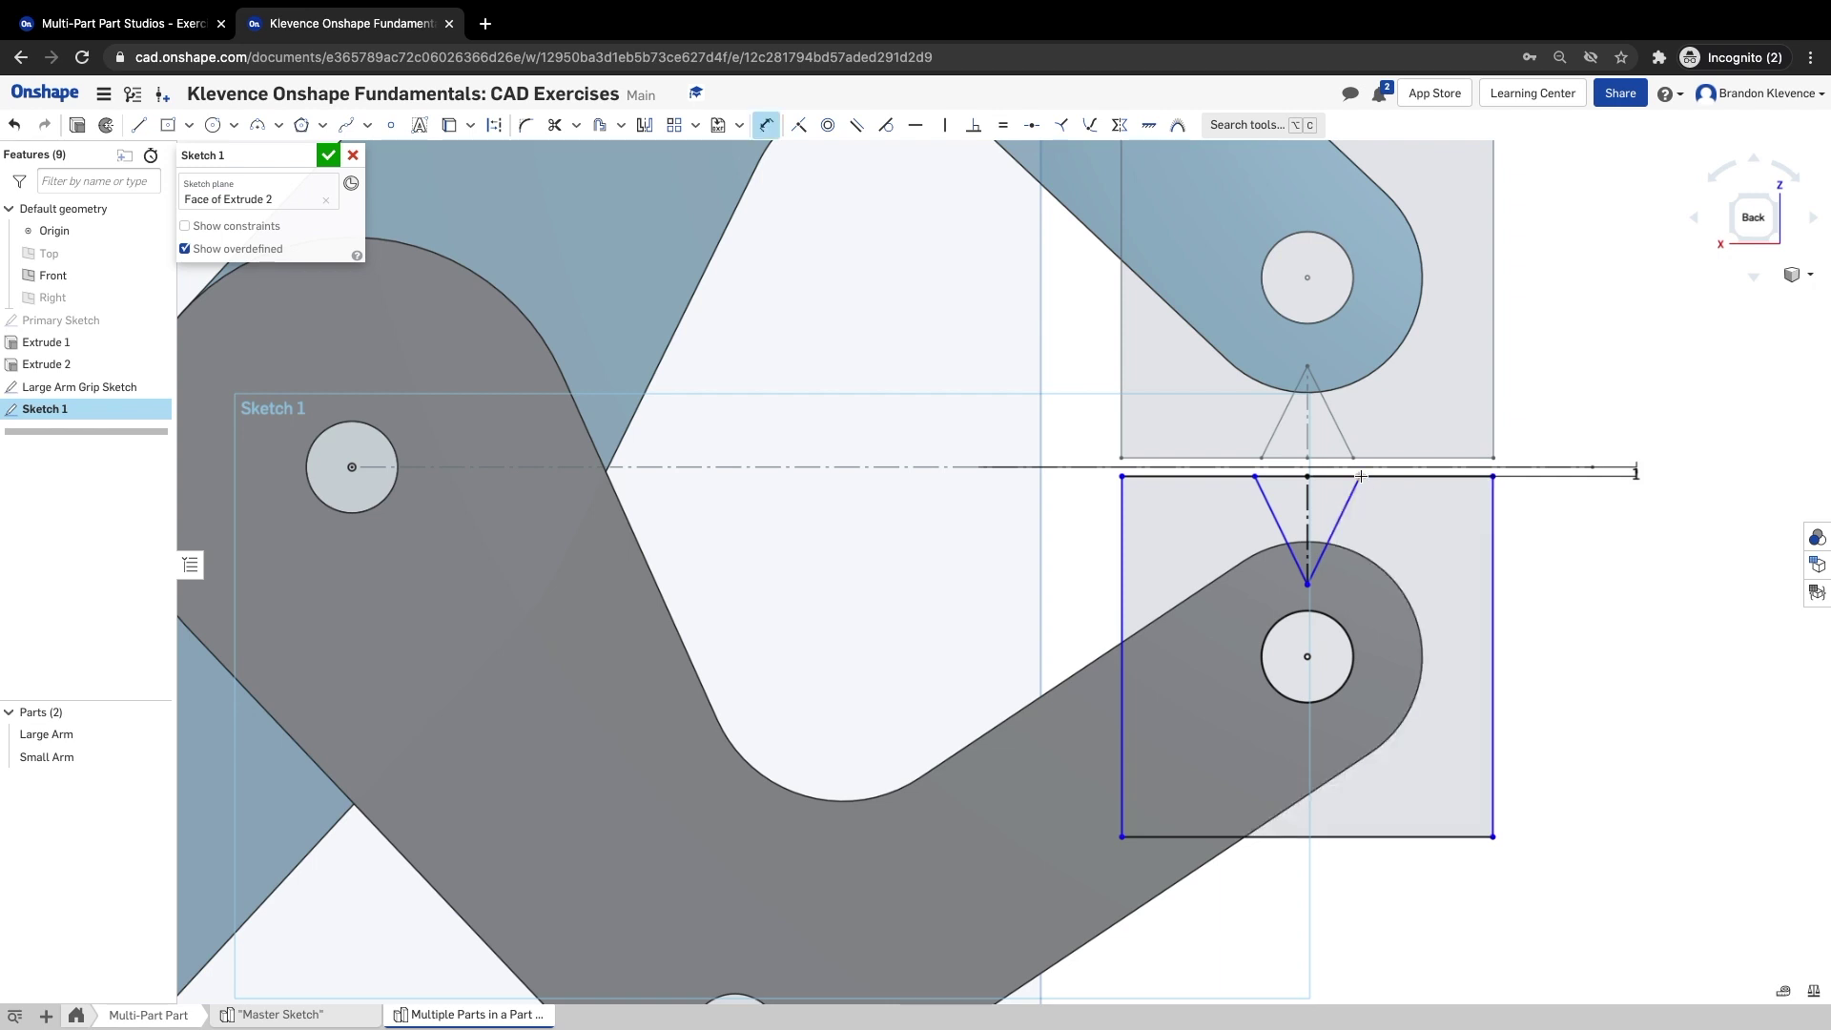
click(1255, 474)
click(1245, 422)
text(10)
key(Return)
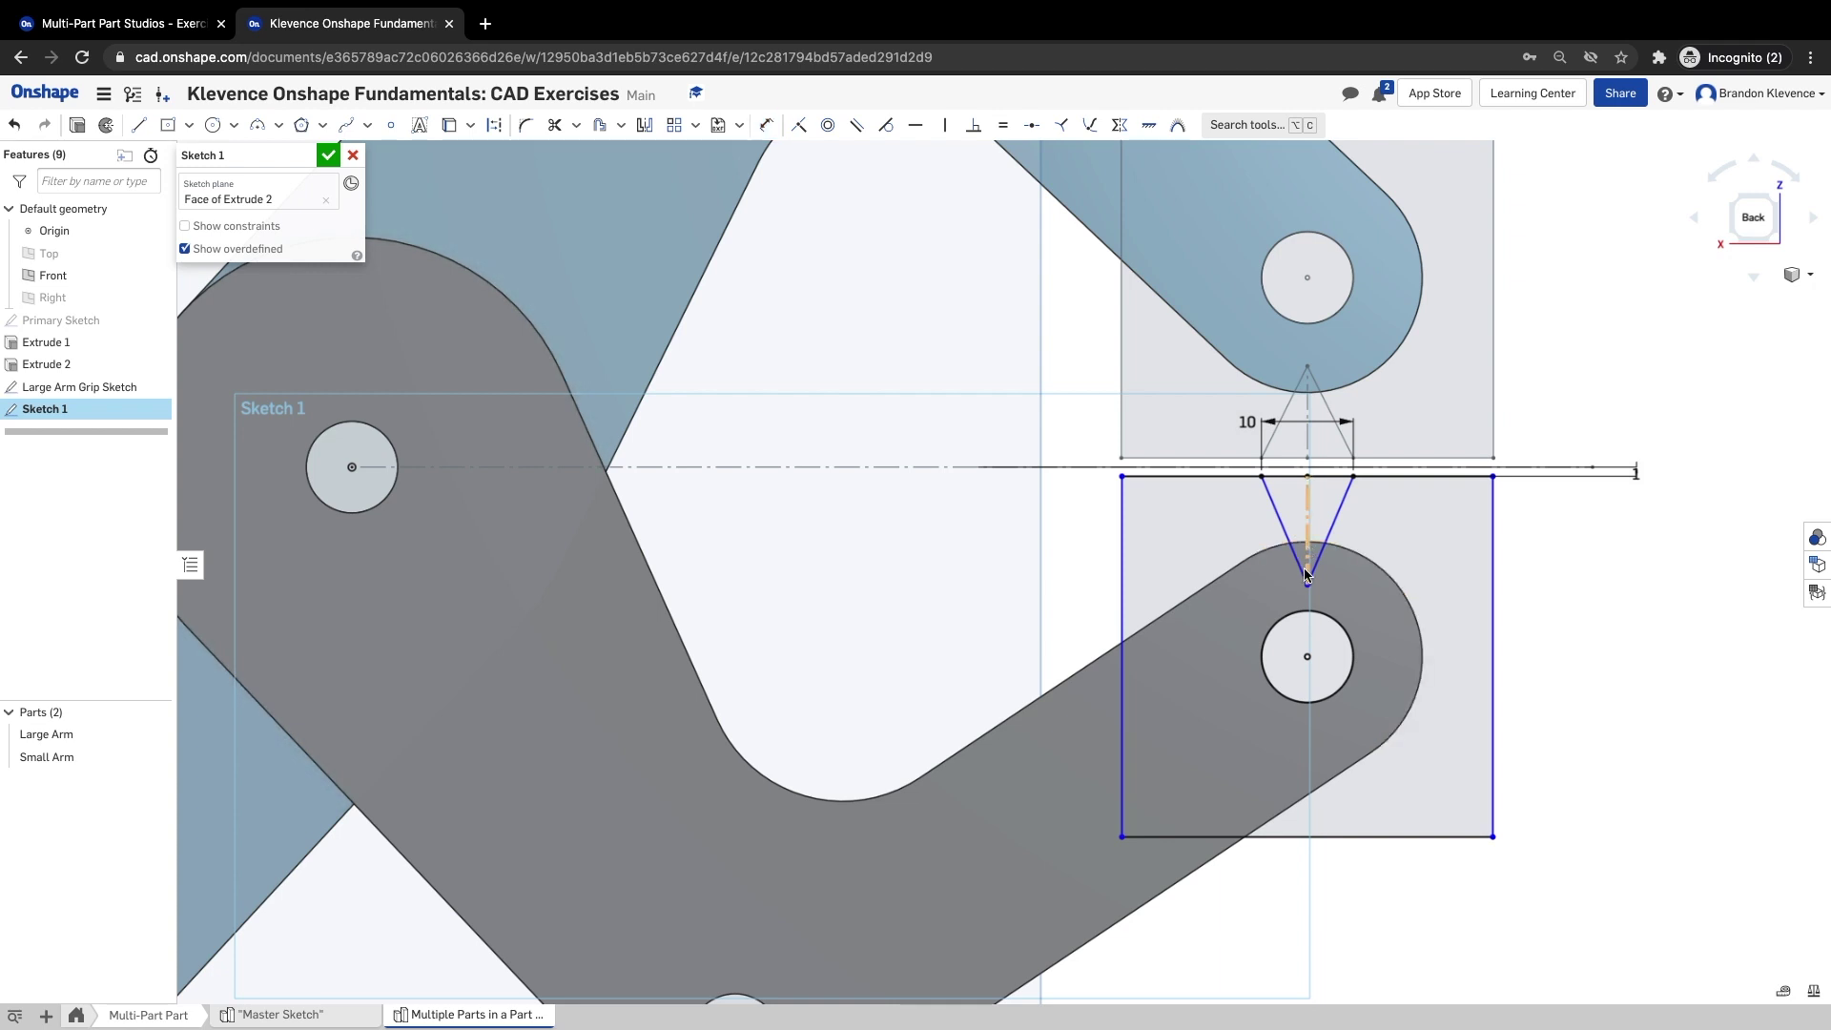
- Dimension the depth of the Small Arm notch, from its apex to the rectangle's upper edge, as 10 mm
click(1308, 583)
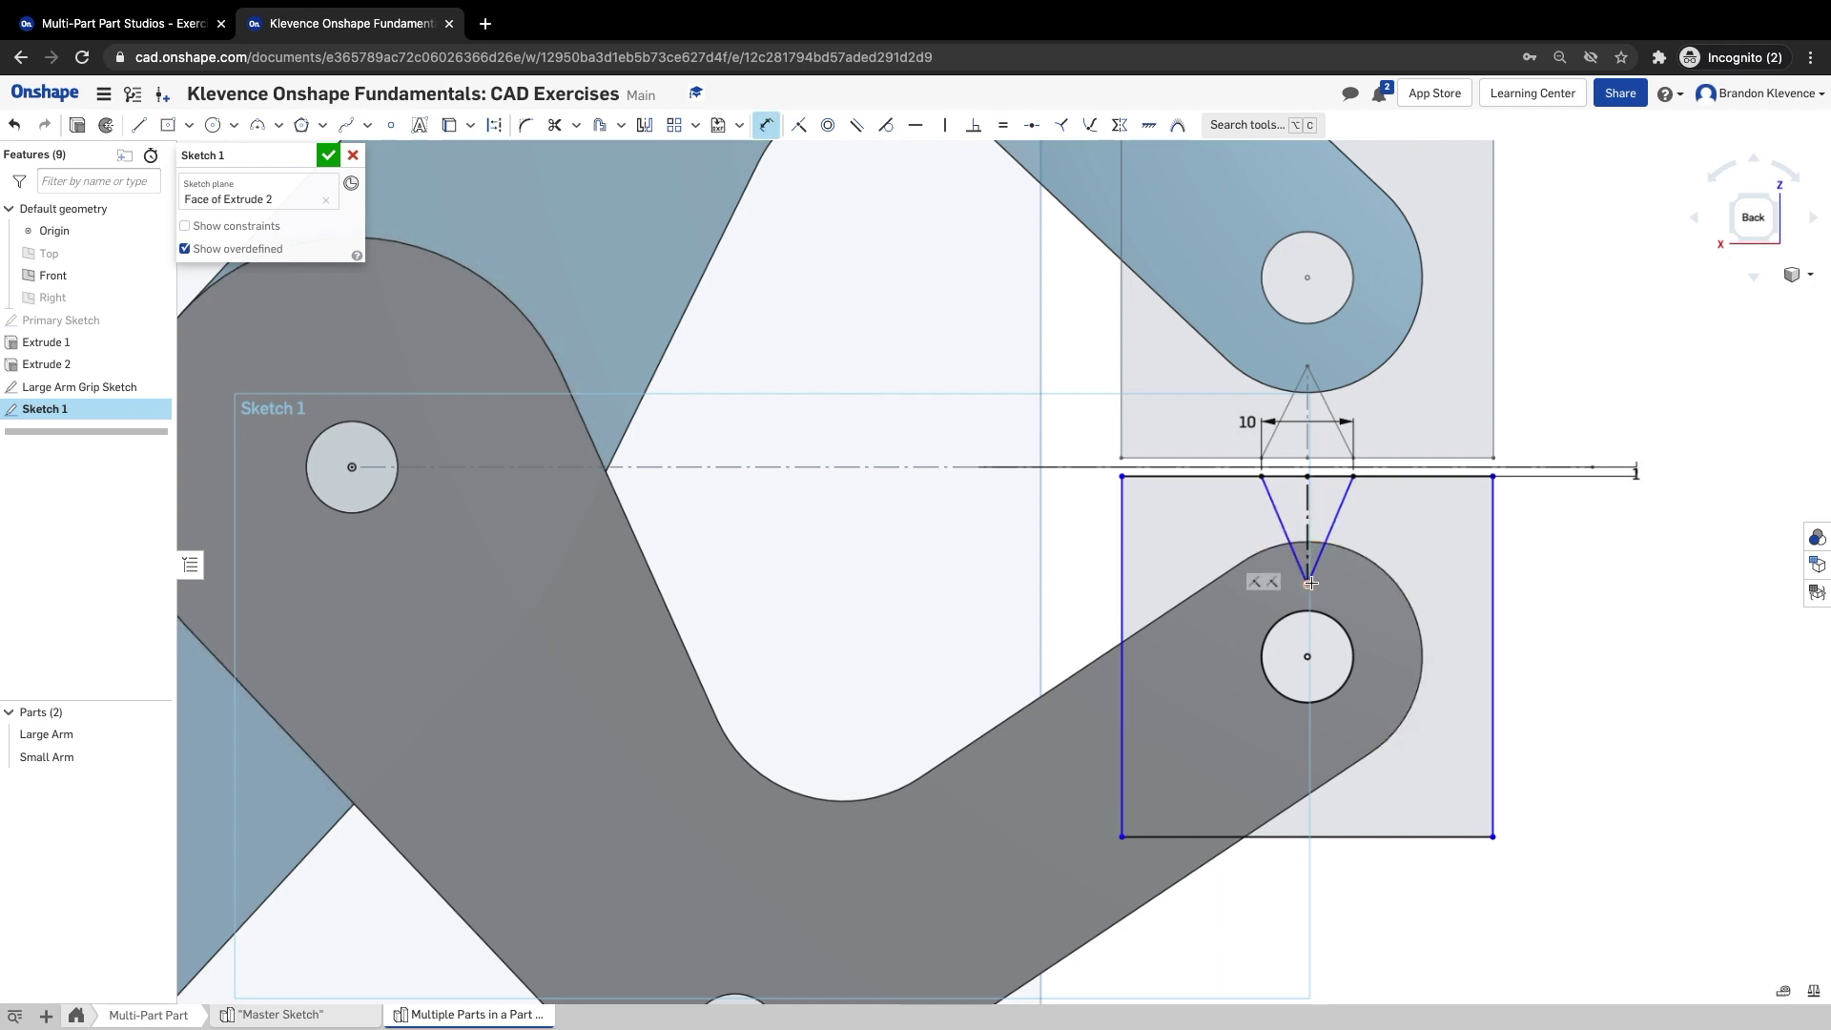
click(1309, 476)
click(1440, 530)
text(10)
key(Return)
- Check the grip sketch constraints in exercise Steps 8 and 6, and make the Small Arm rectangle's vertical side and upper edge equal
scroll(1589, 592, down, 5)
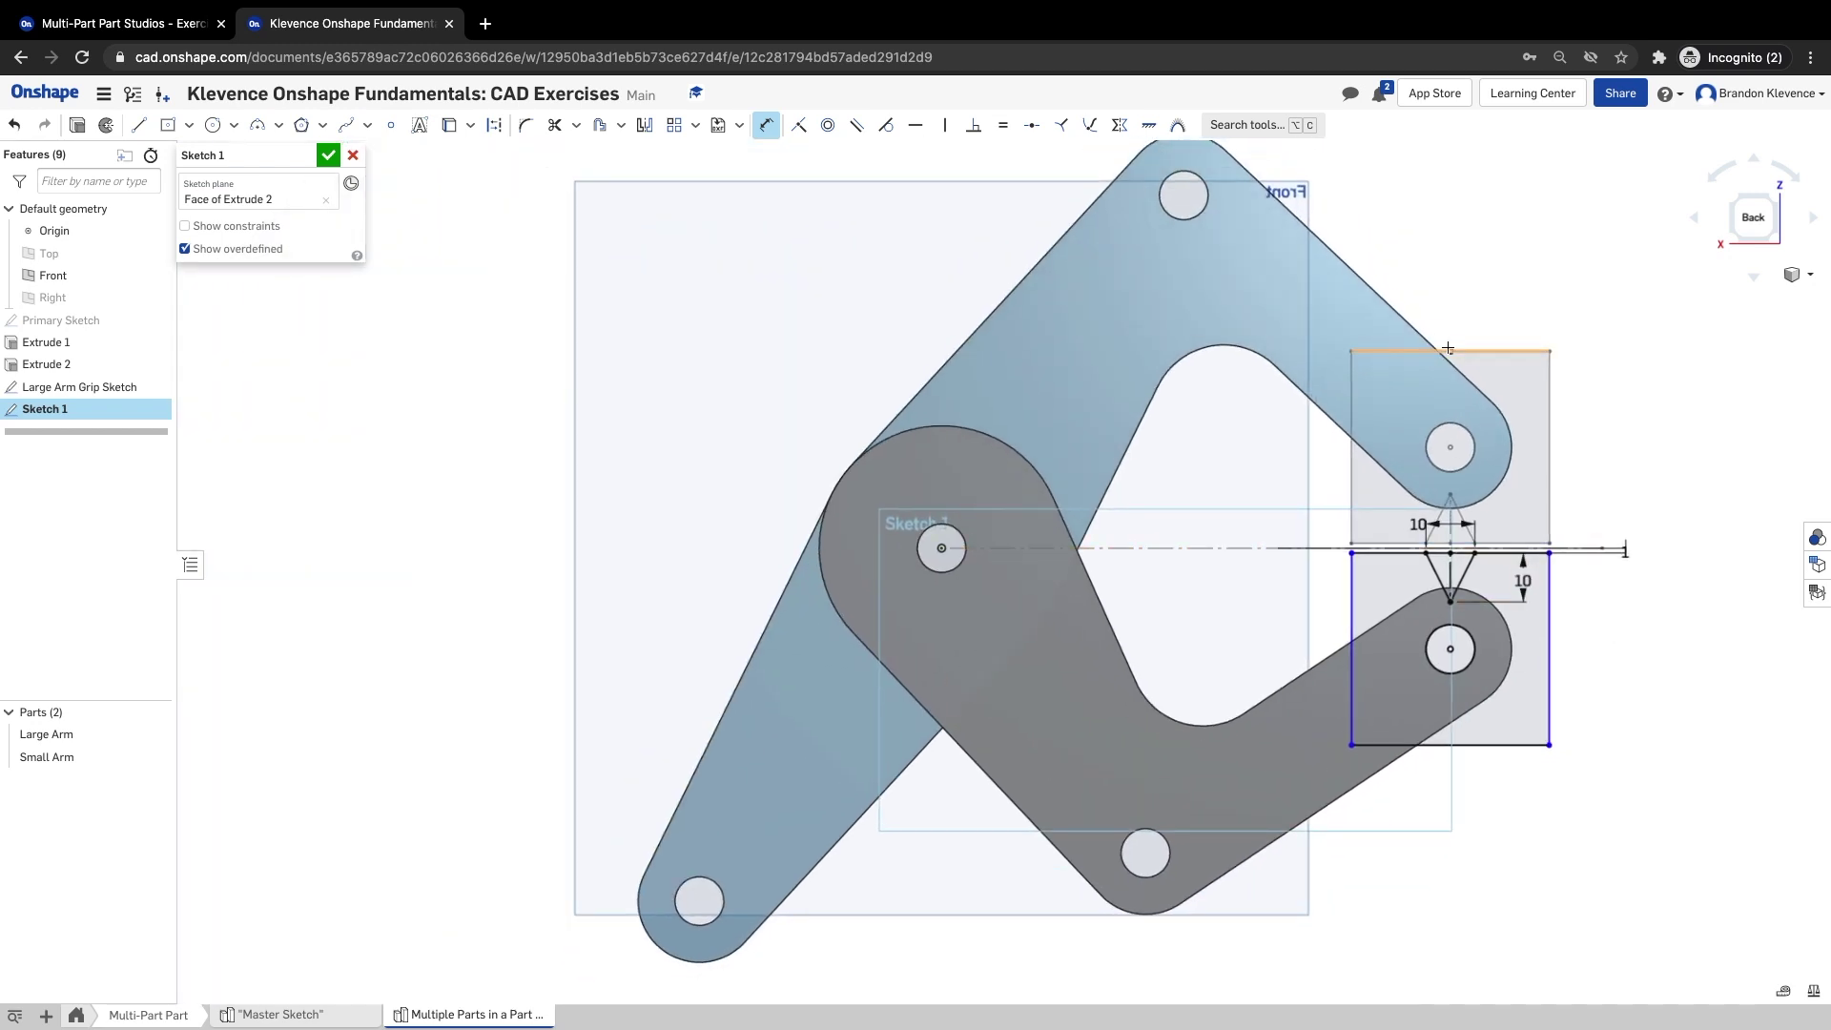
click(1001, 129)
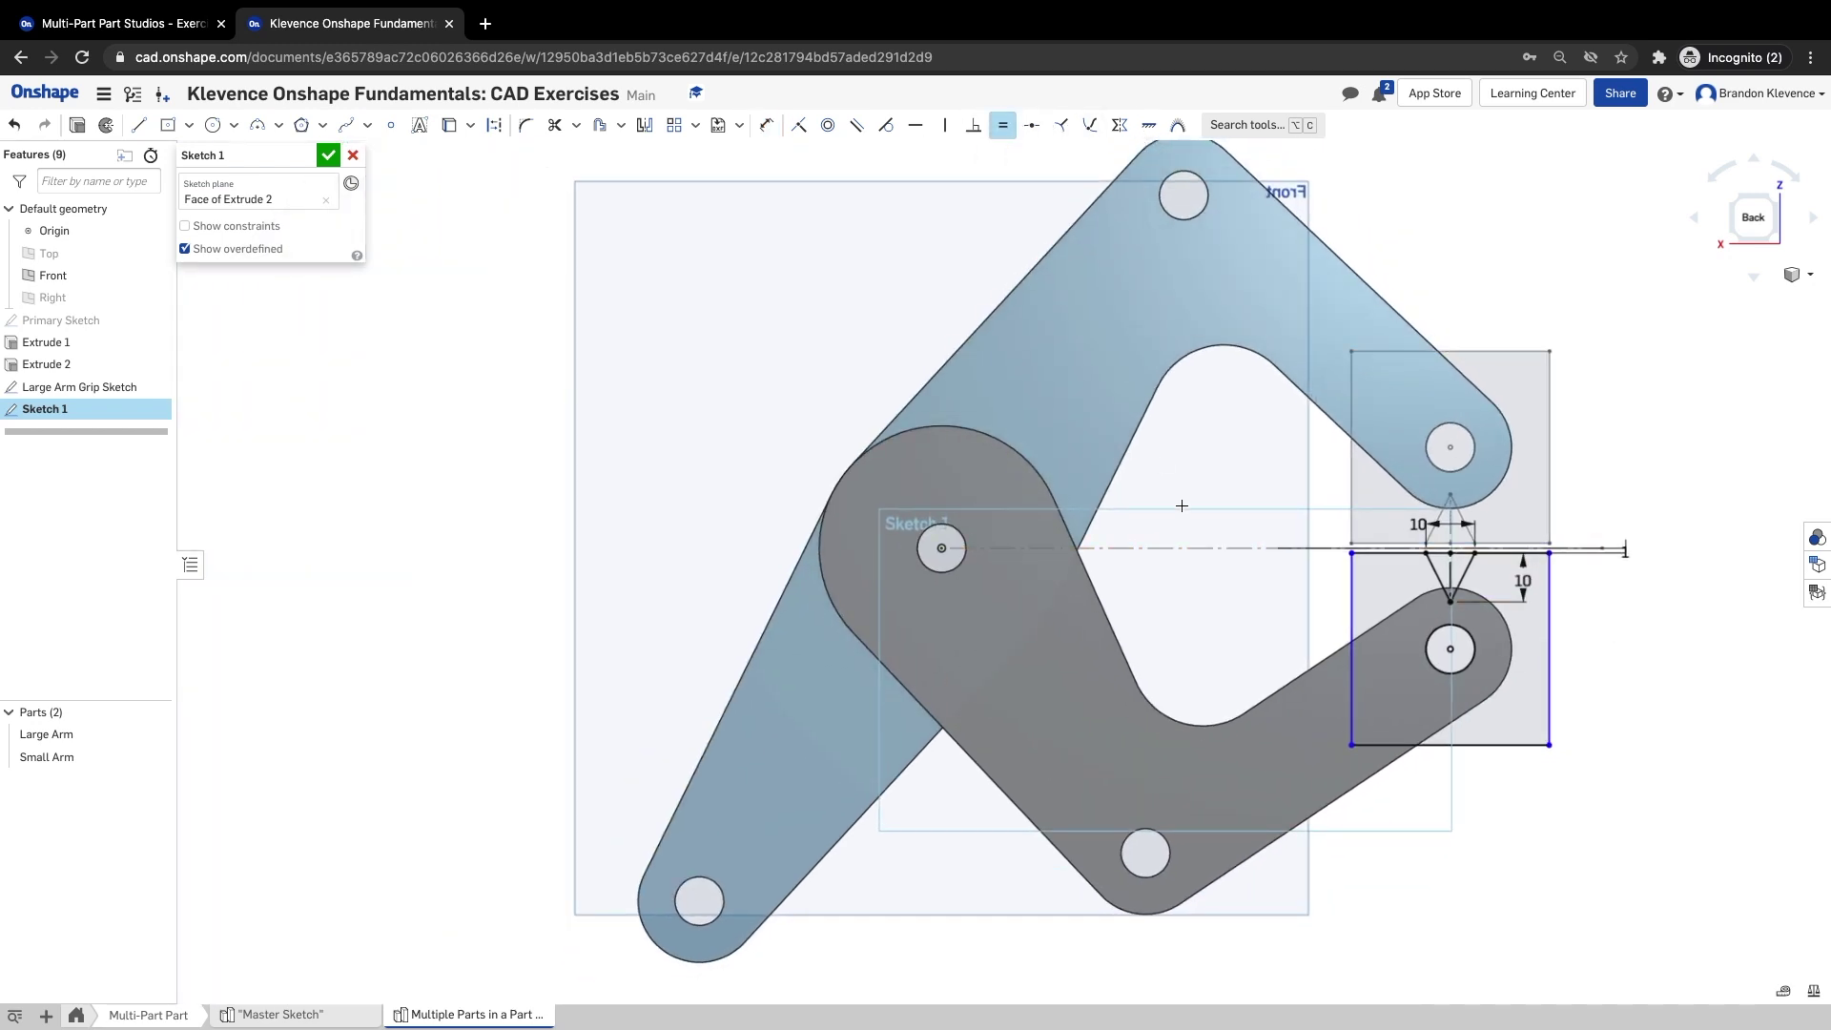
click(132, 23)
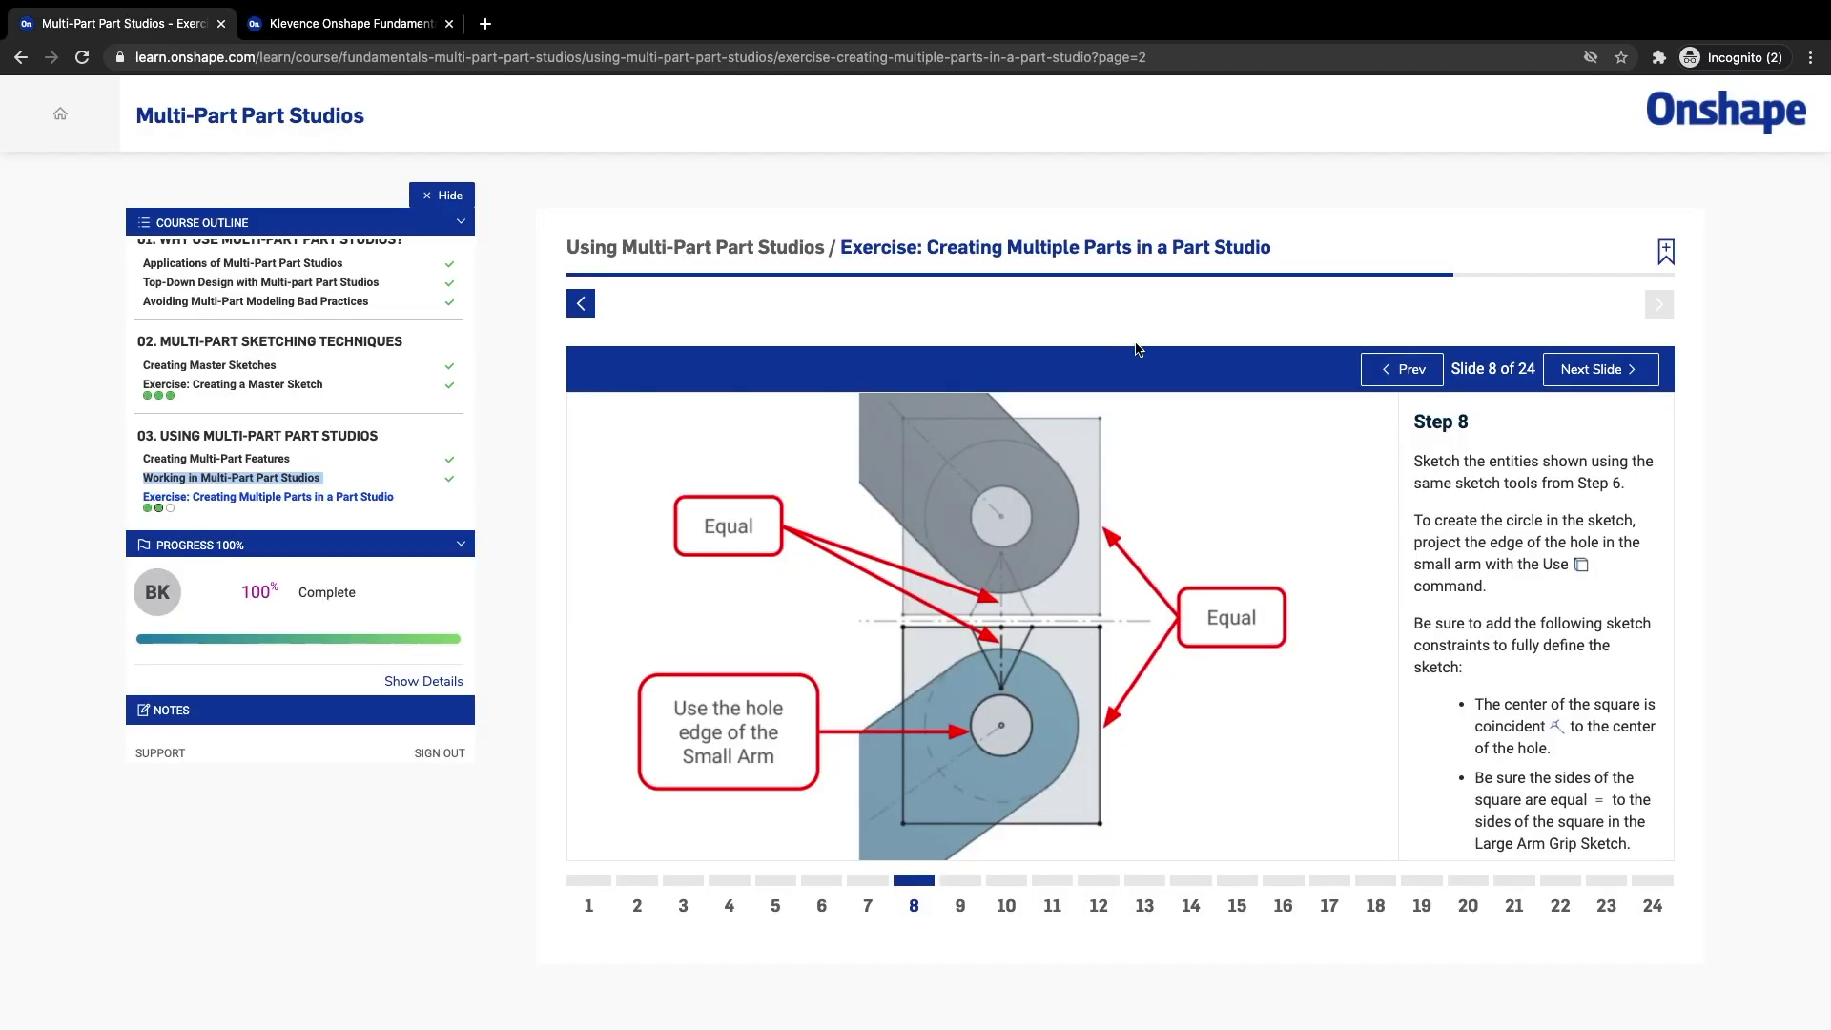
click(1414, 375)
click(1416, 377)
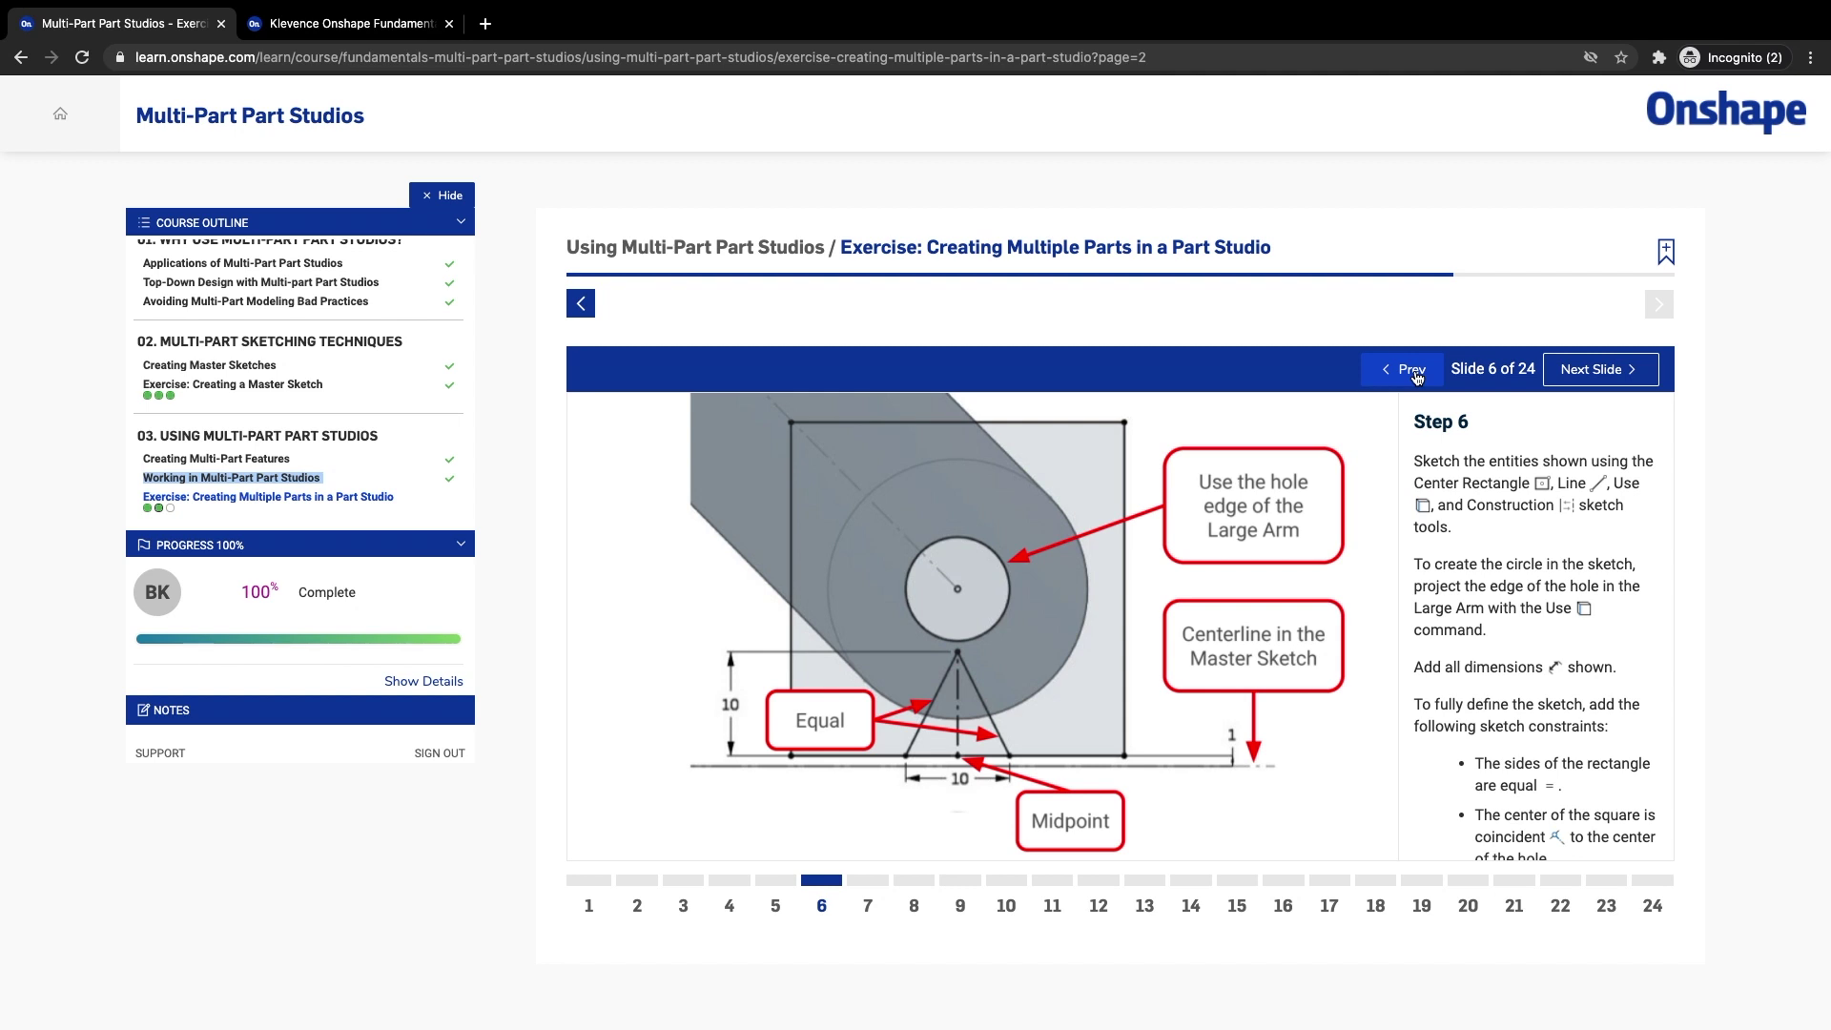
scroll(1564, 756, down, 3)
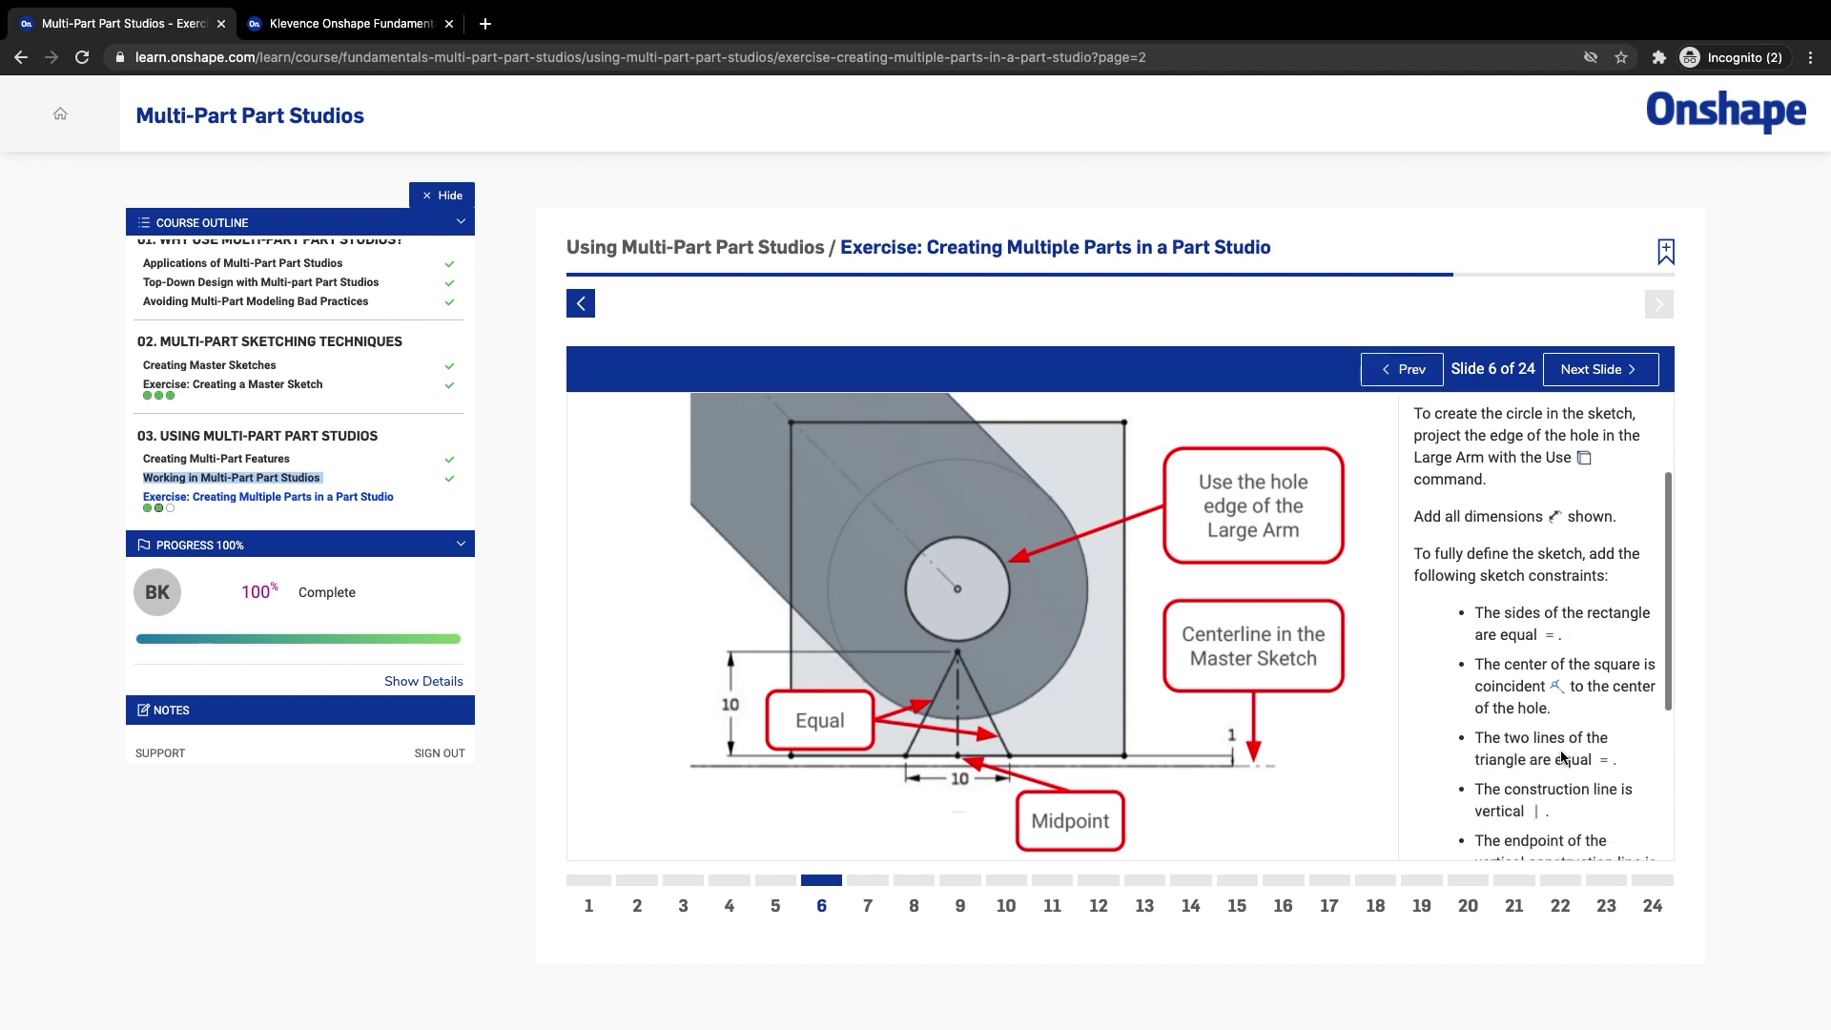
scroll(1565, 756, down, 2)
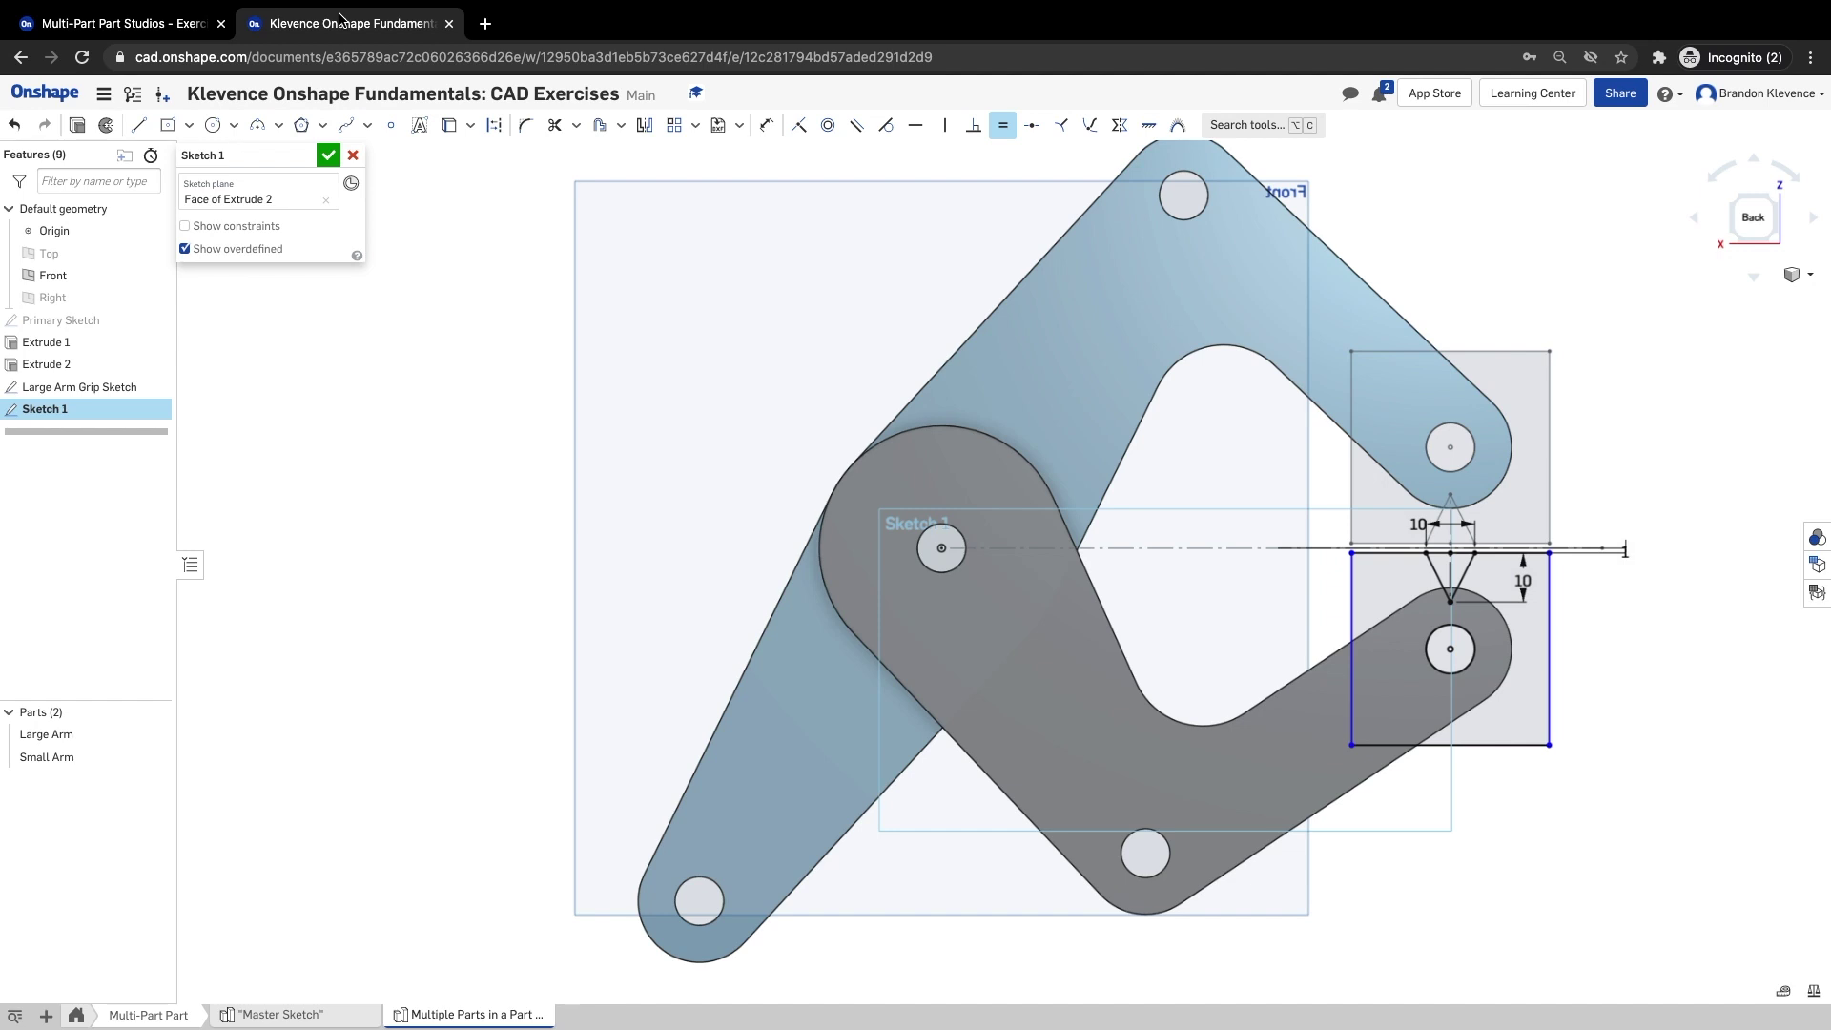
click(344, 21)
click(1350, 621)
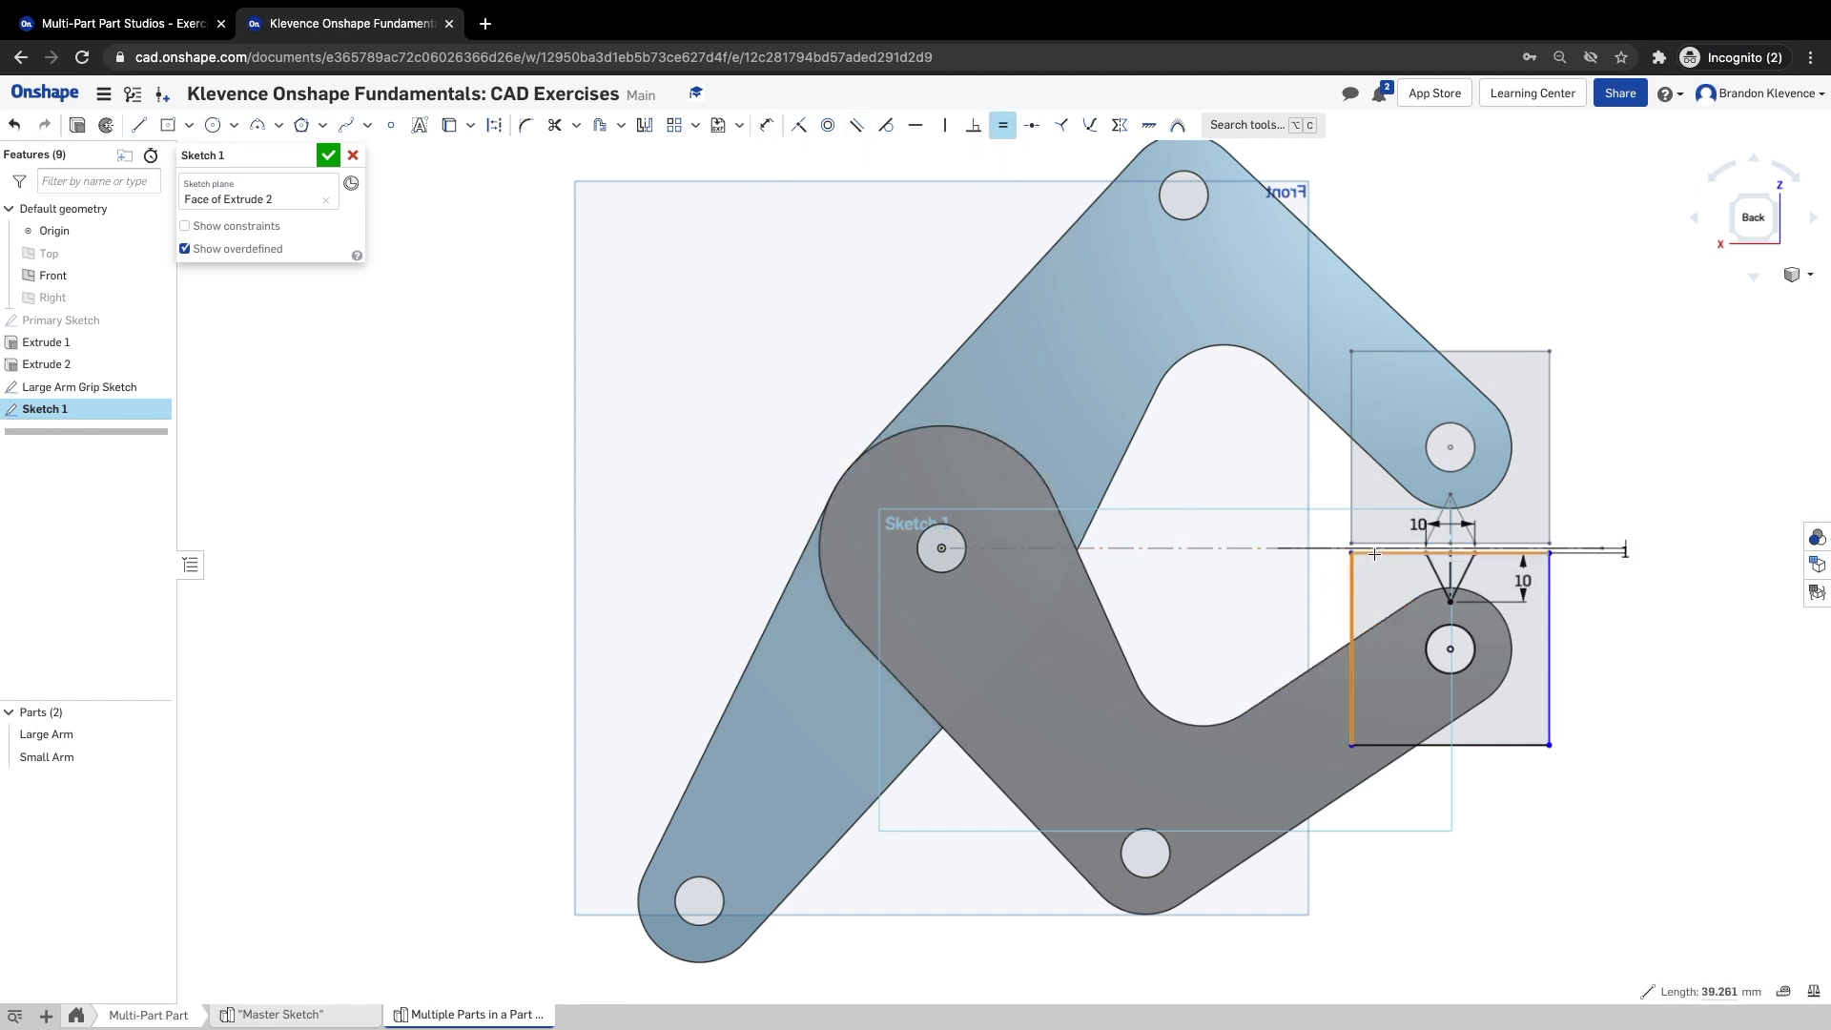
click(1373, 553)
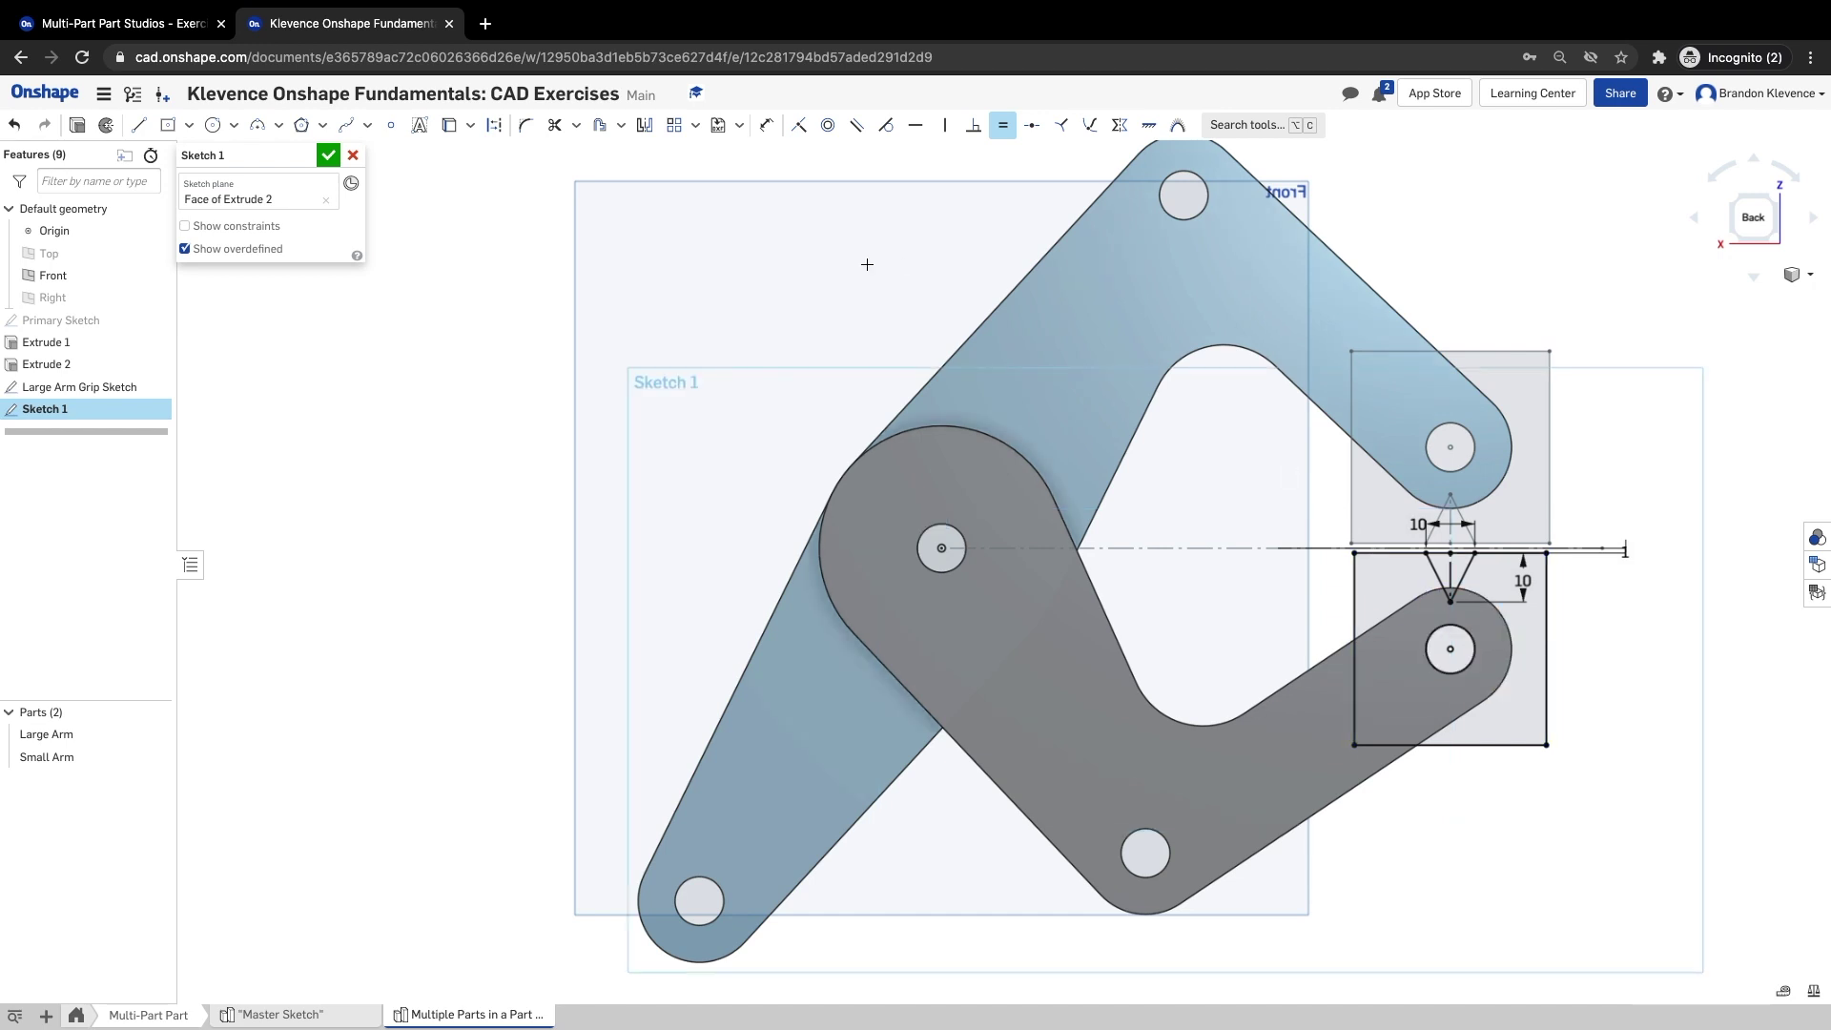
click(328, 154)
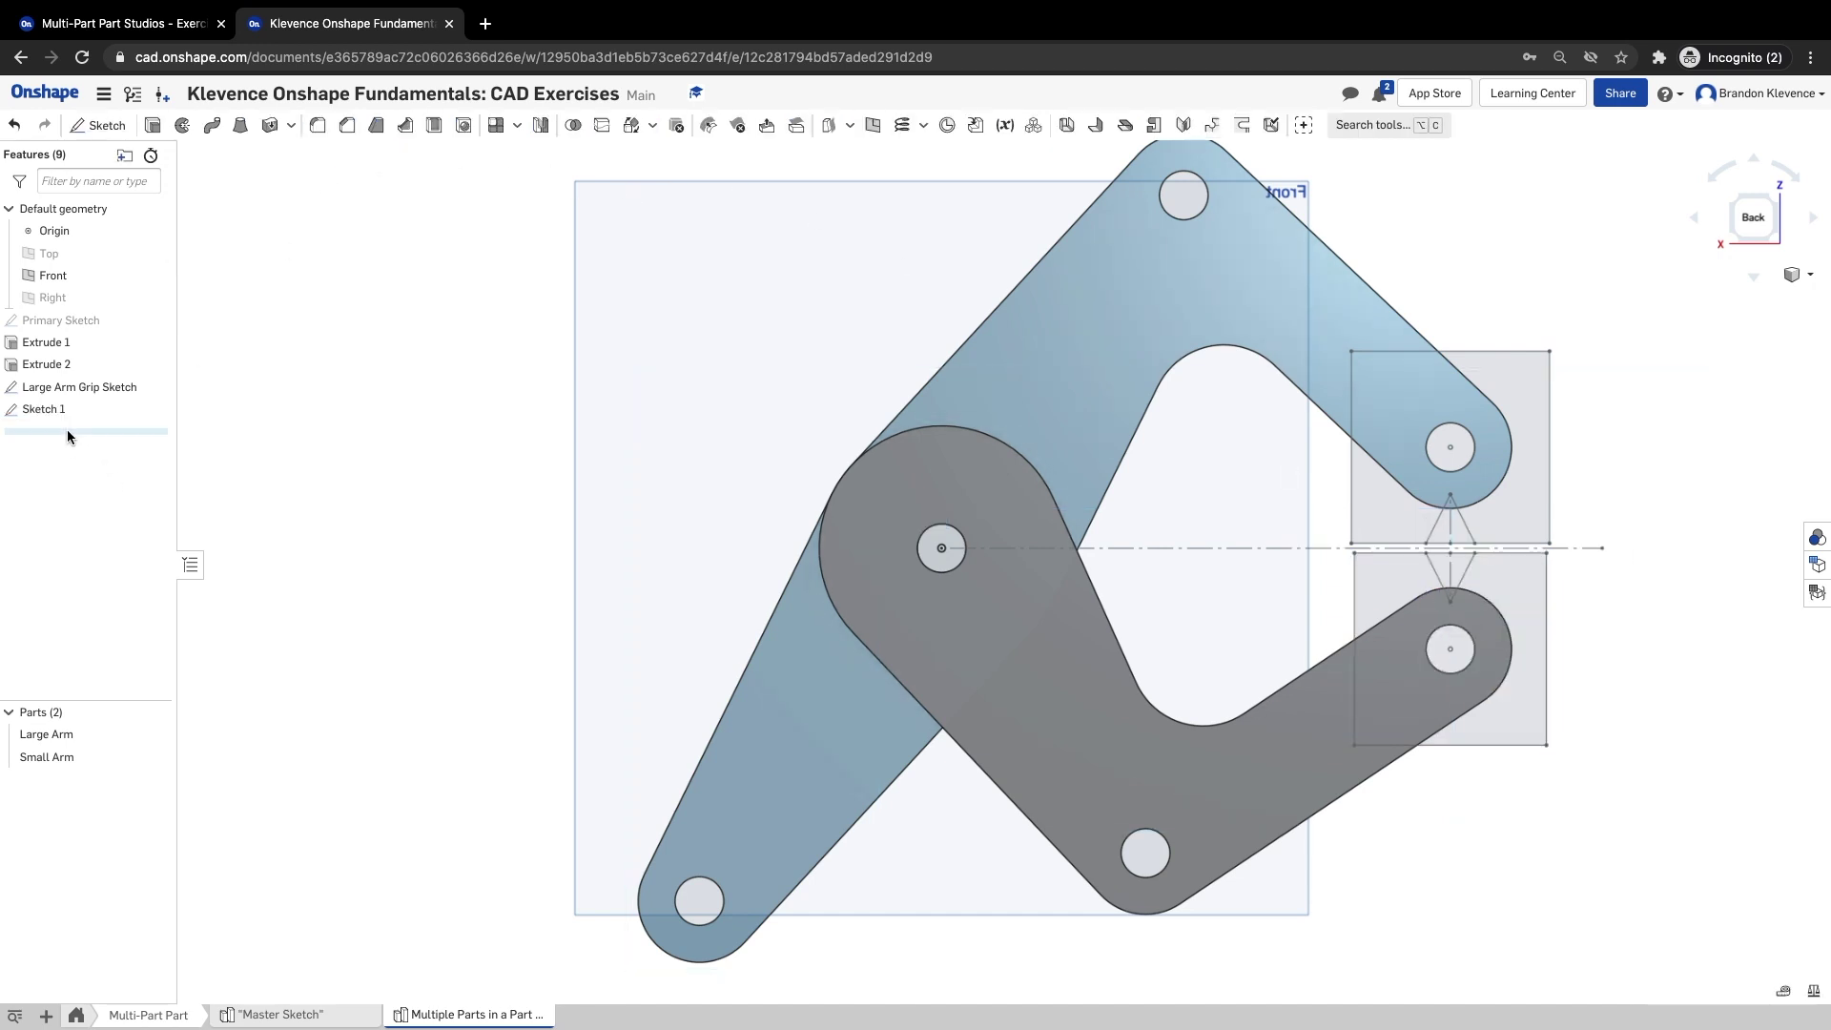
- Edit the Large Arm Grip Sketch to make the rectangle's vertical side and lower edge equal, and accept the sketch
double_click(59, 388)
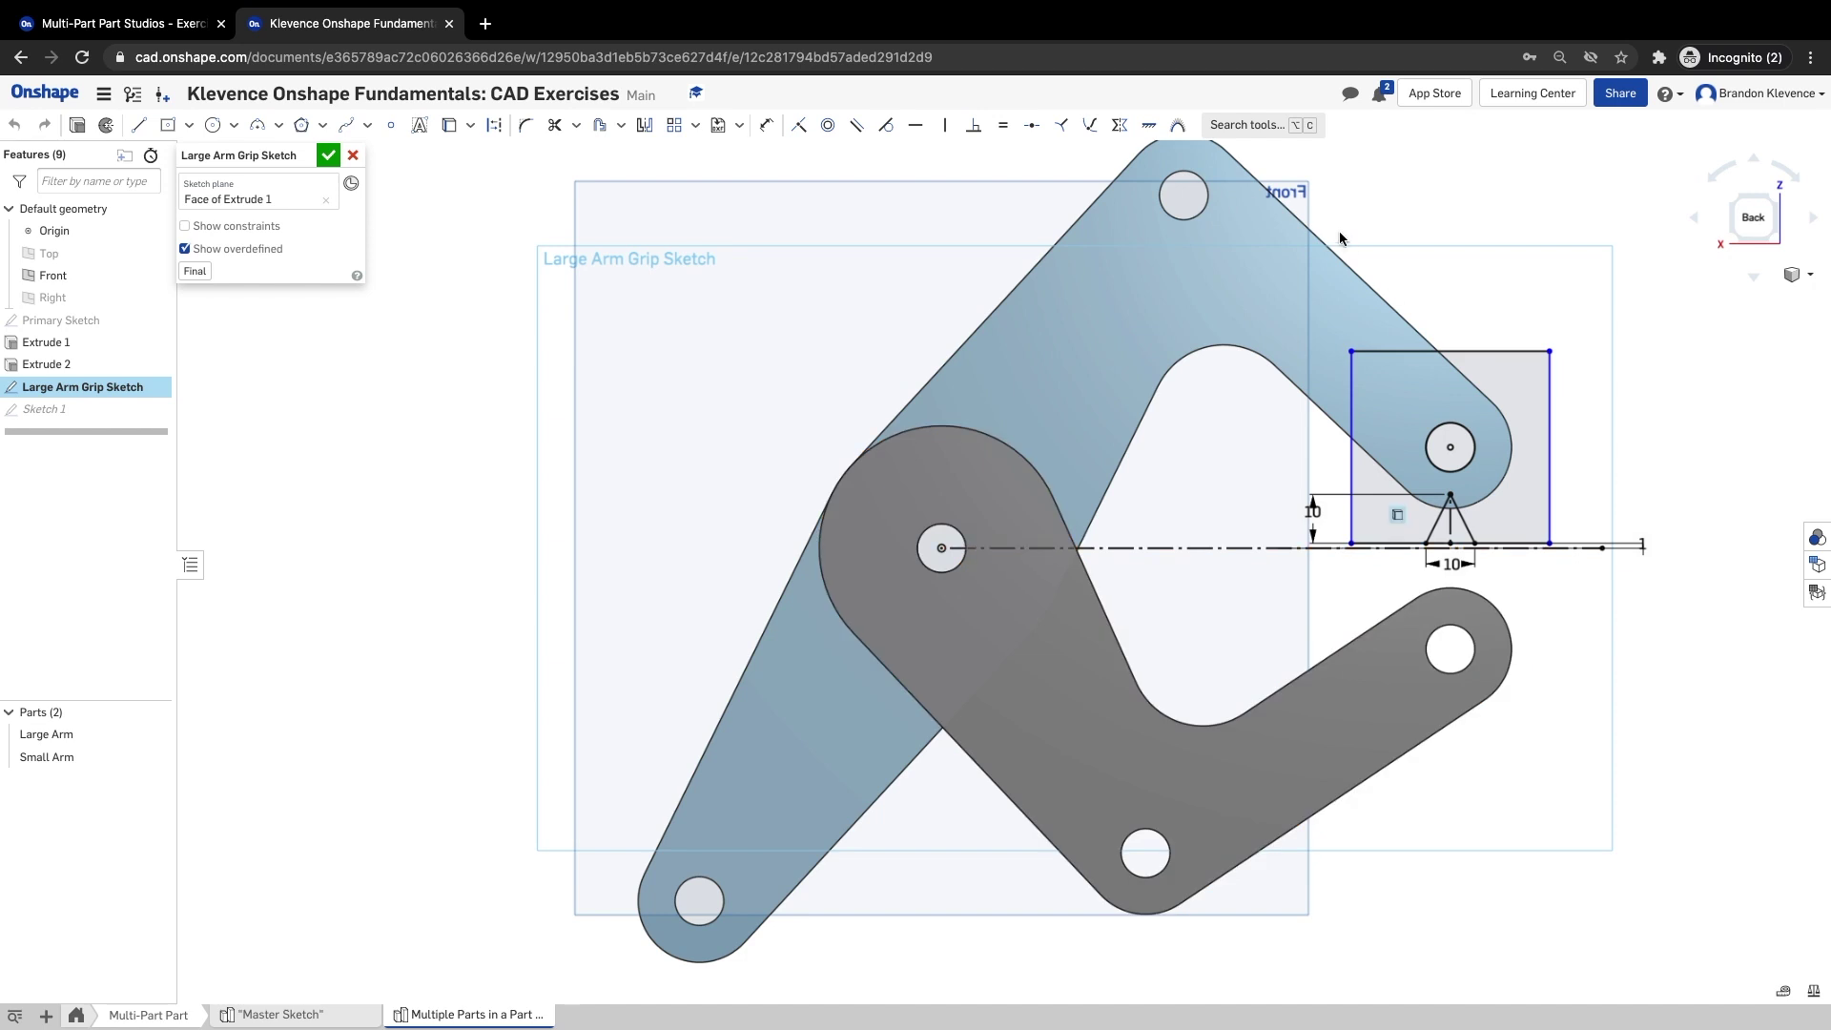
click(1003, 125)
click(1351, 511)
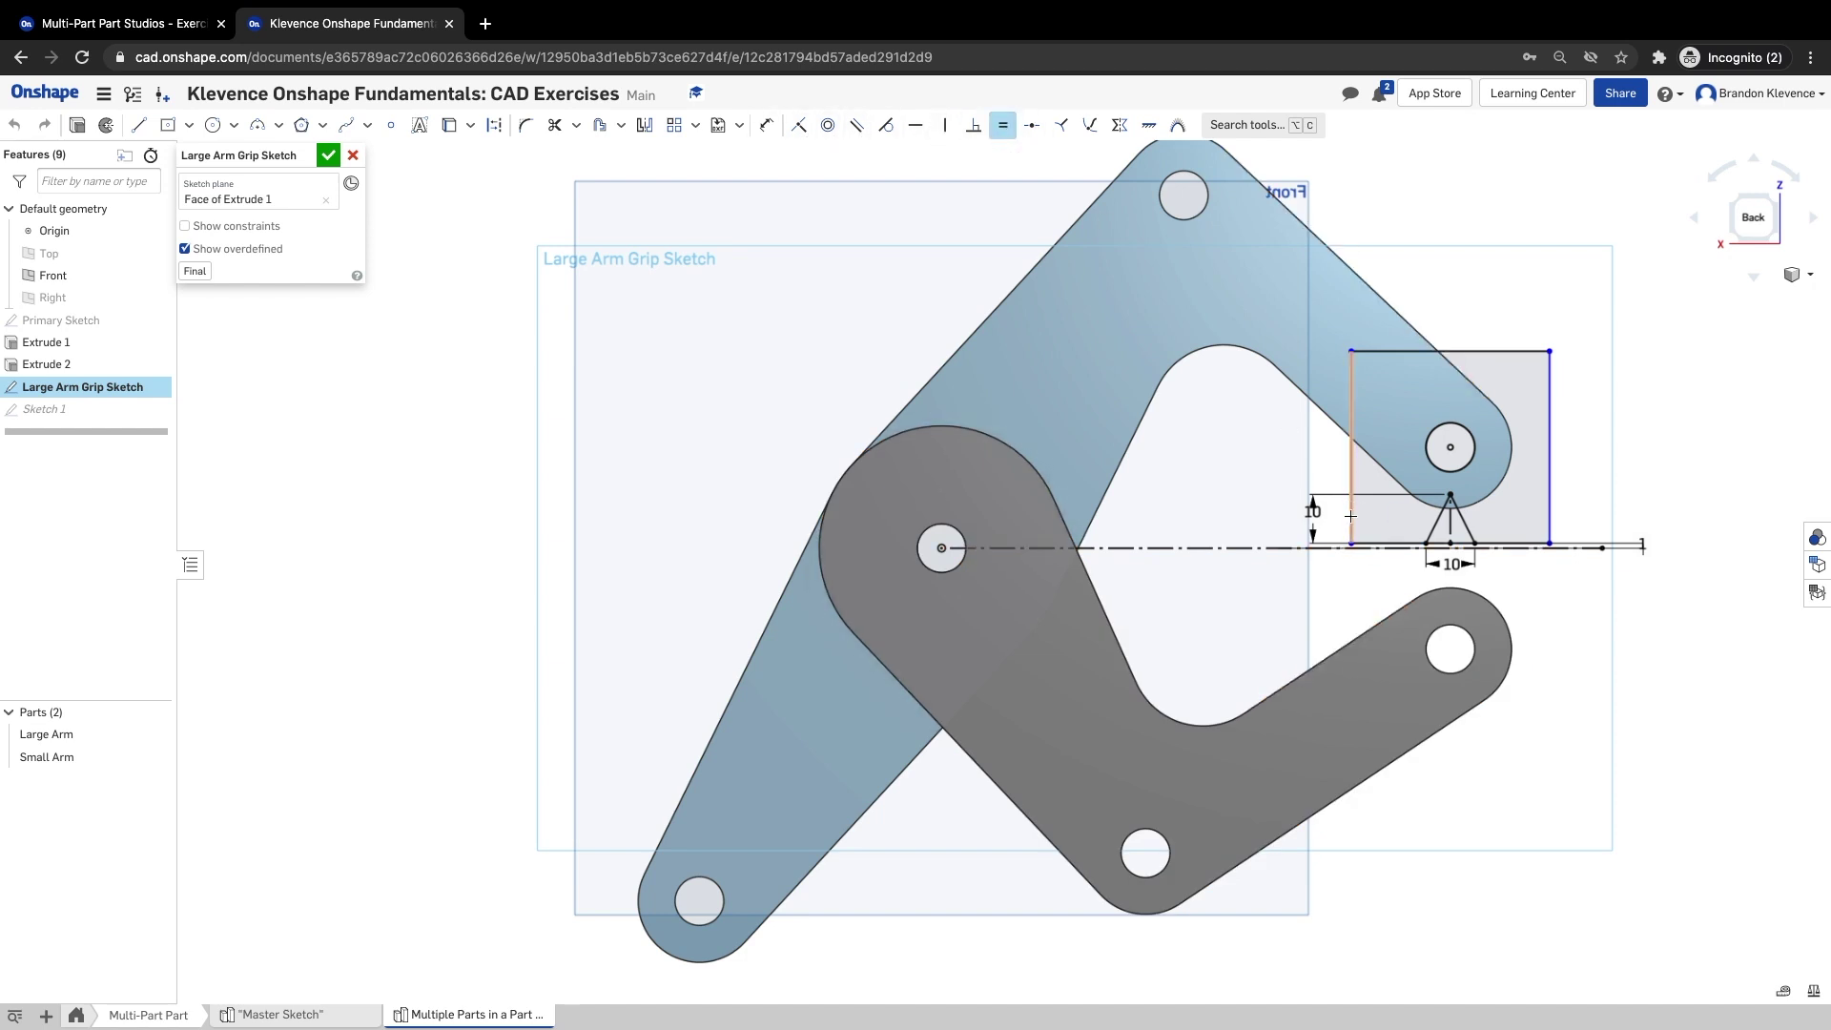
click(1393, 544)
click(328, 154)
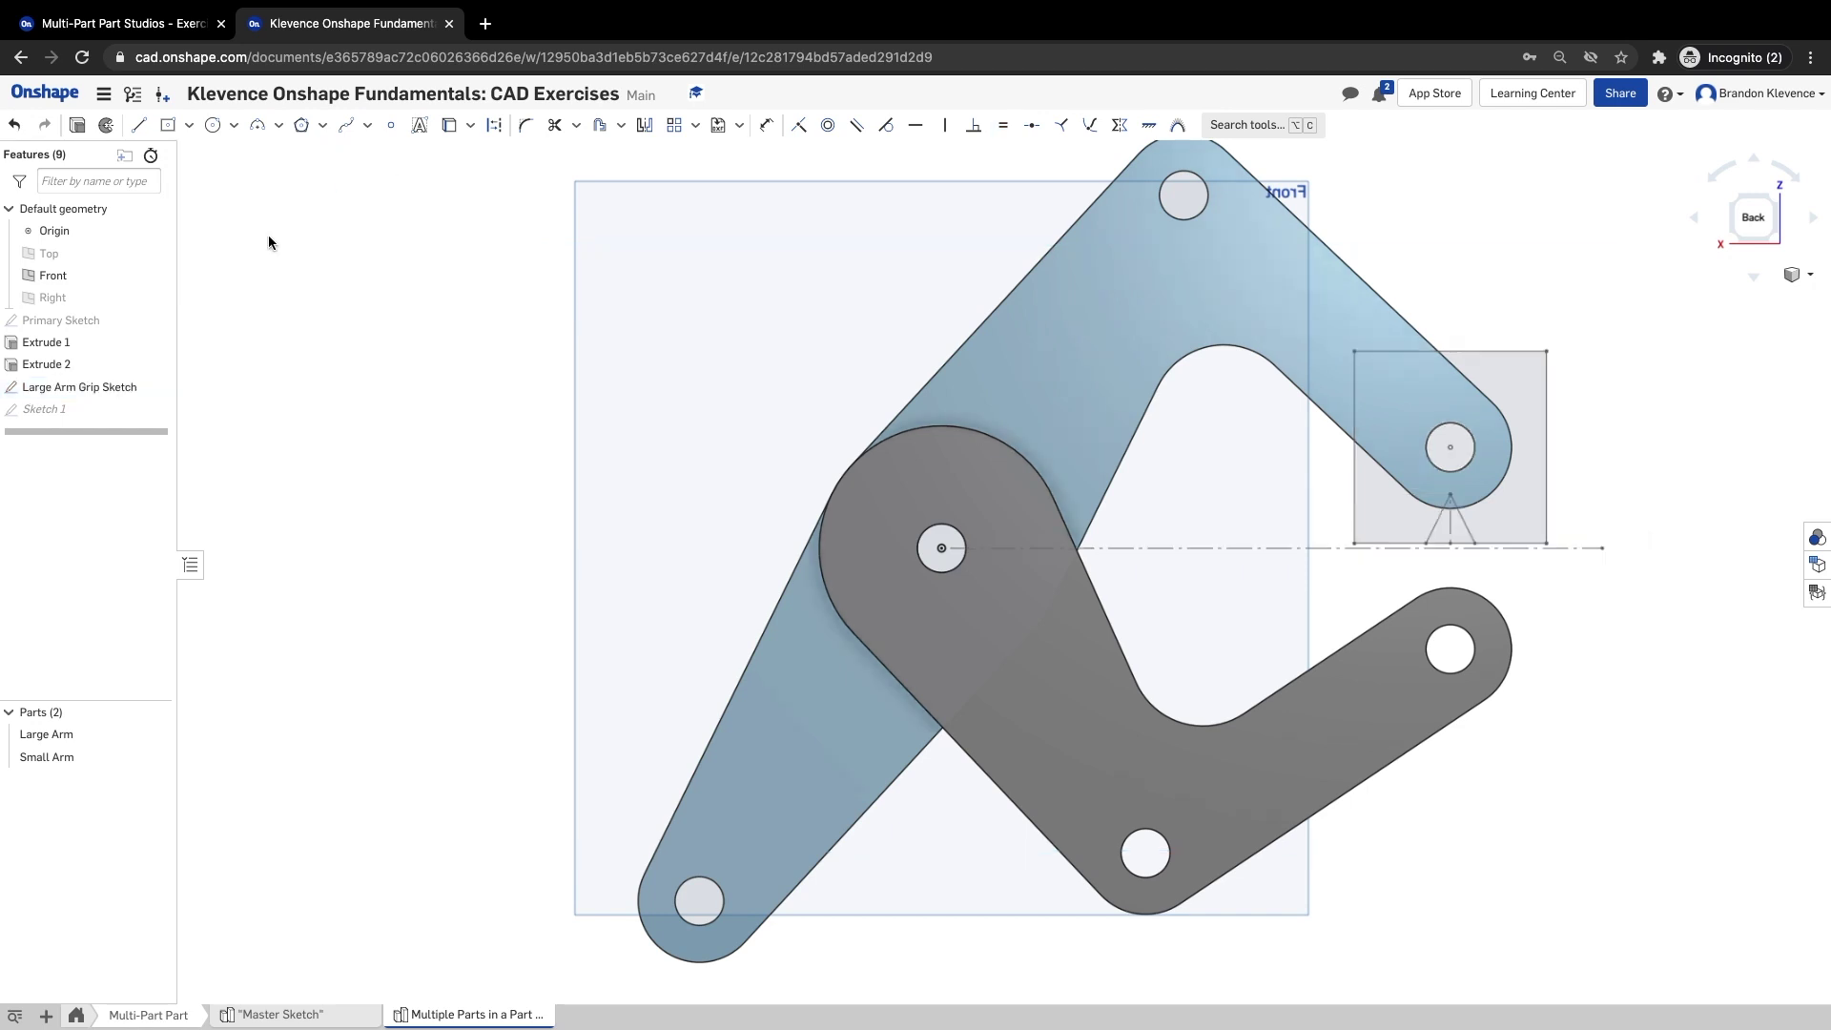
- Reopen Sketch 1, rename it "Small Arm Grip Sketch", and accept it
click(58, 410)
double_click(59, 409)
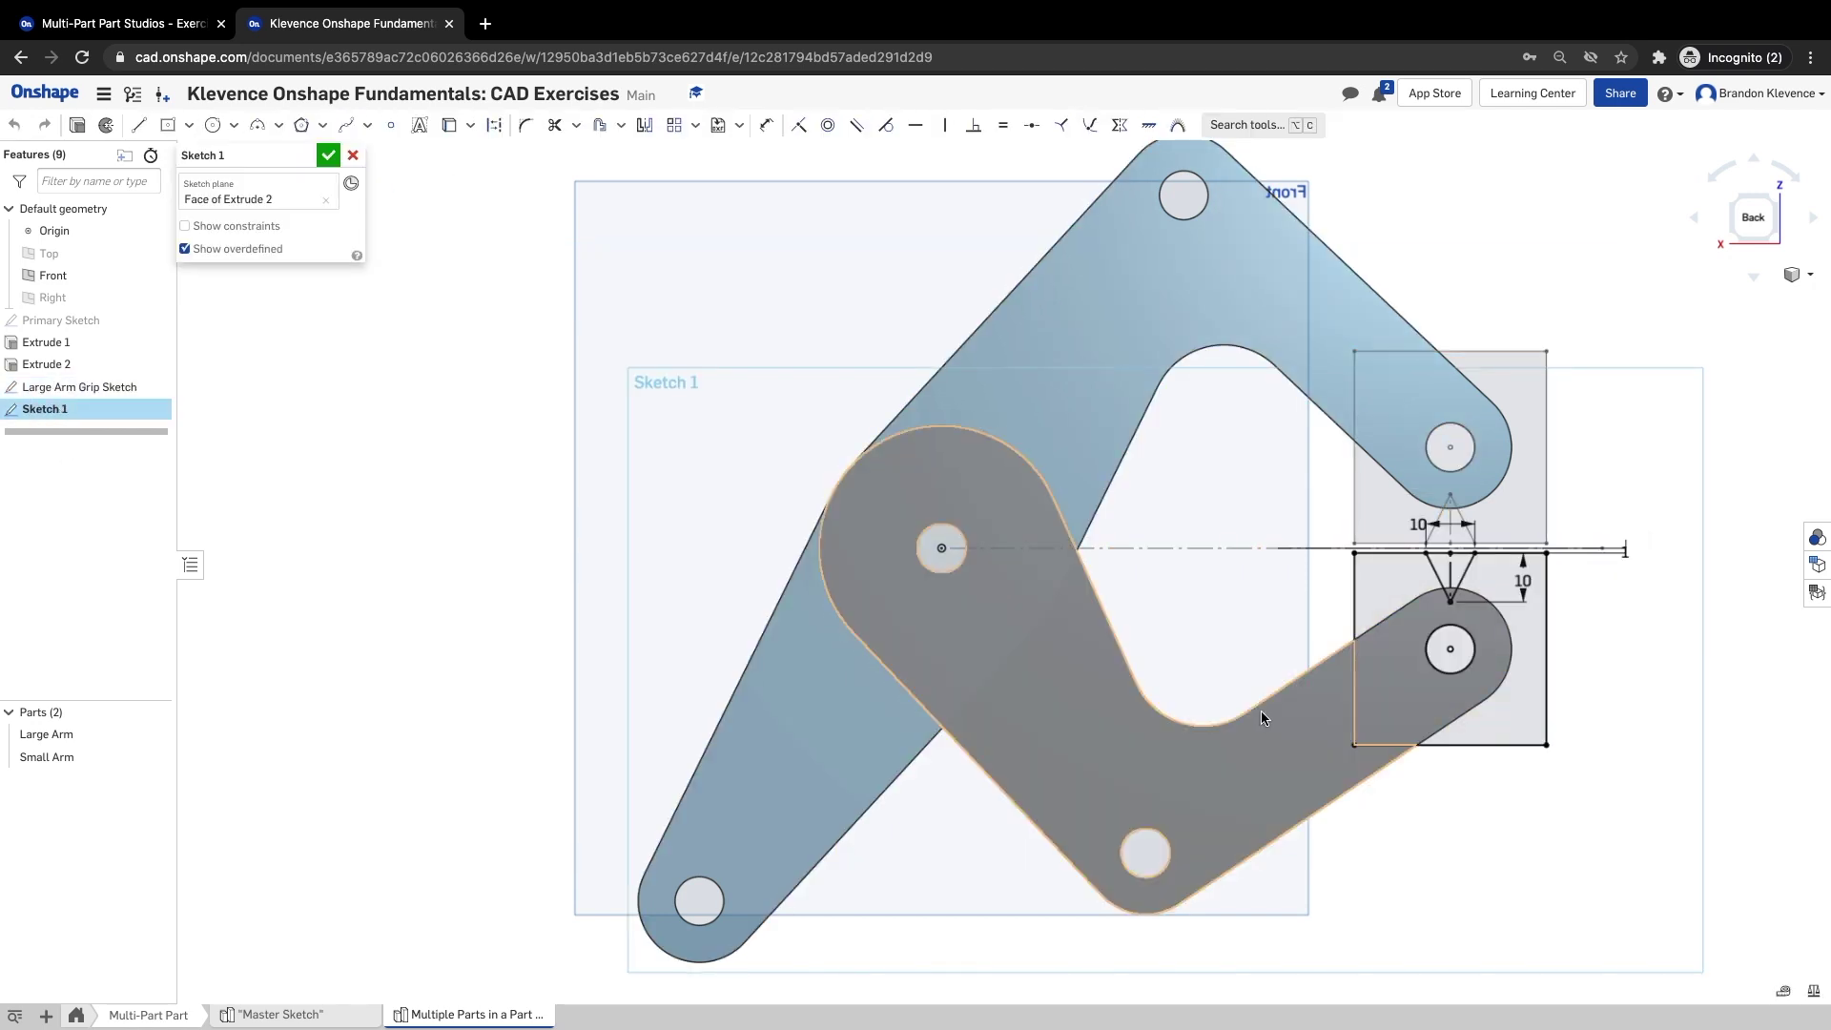
scroll(1429, 559, up, 5)
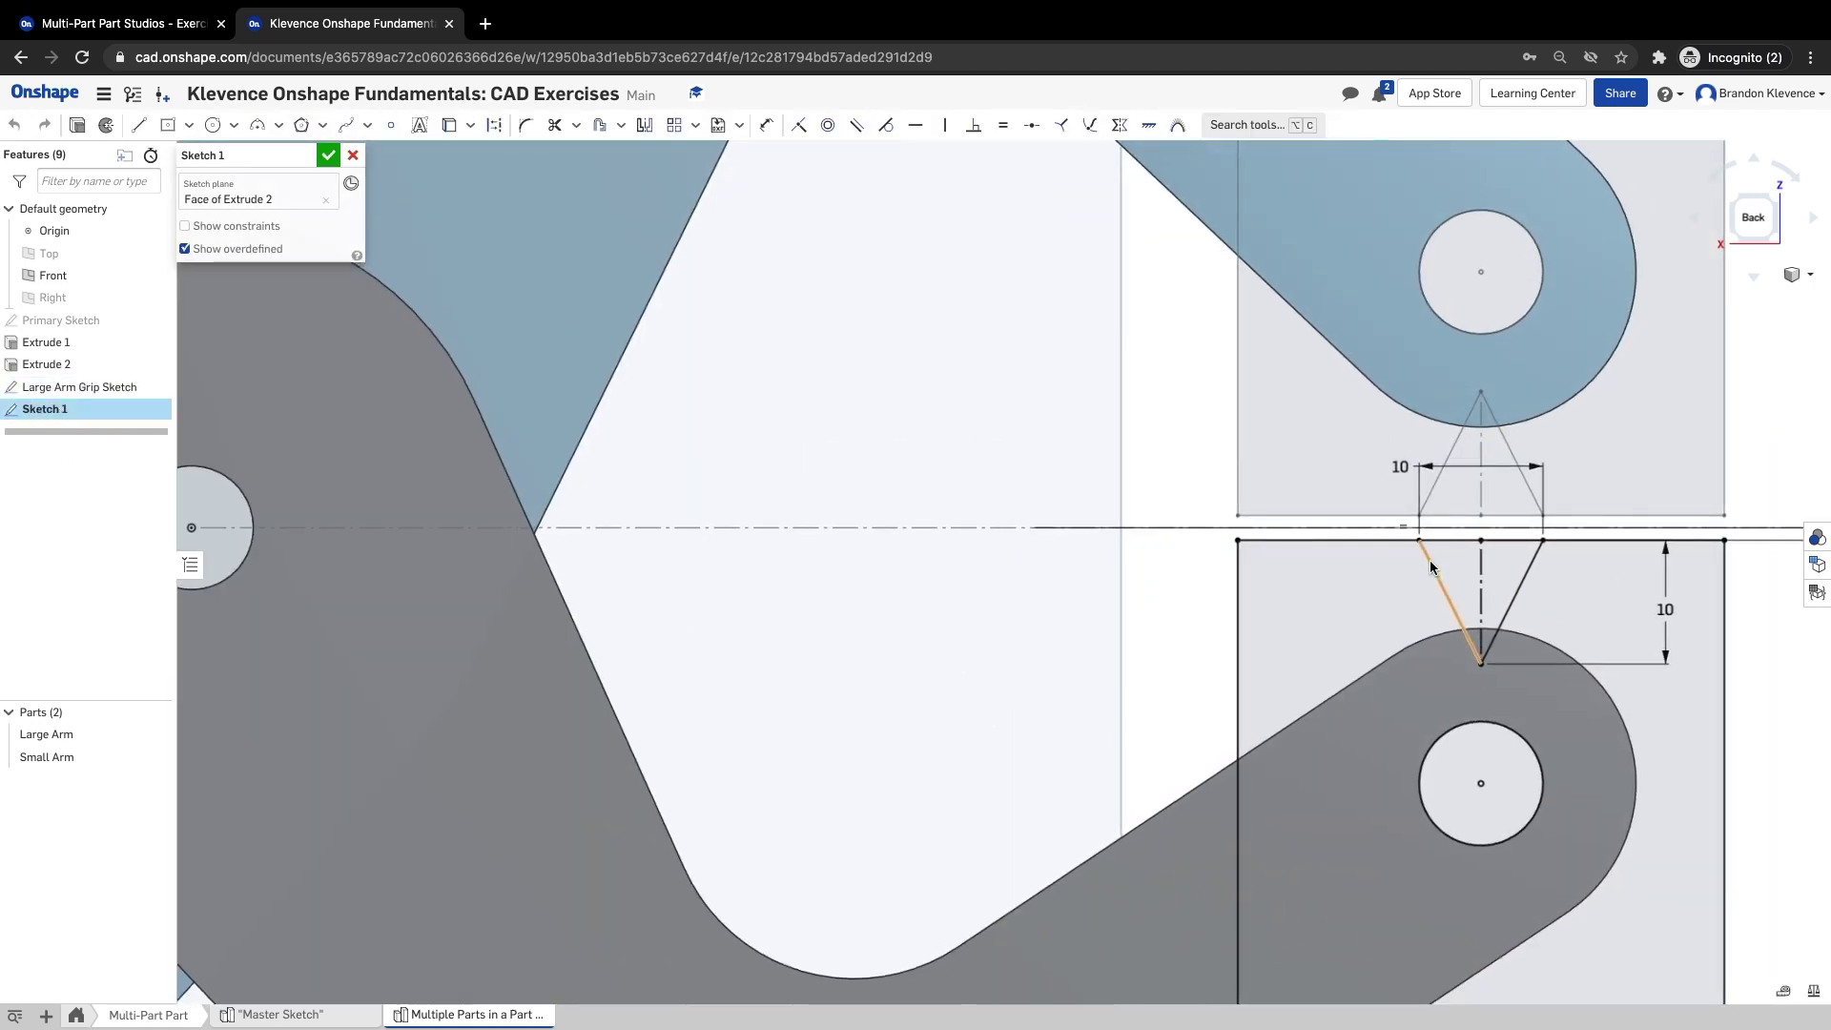
scroll(1429, 559, down, 3)
scroll(1428, 559, down, 2)
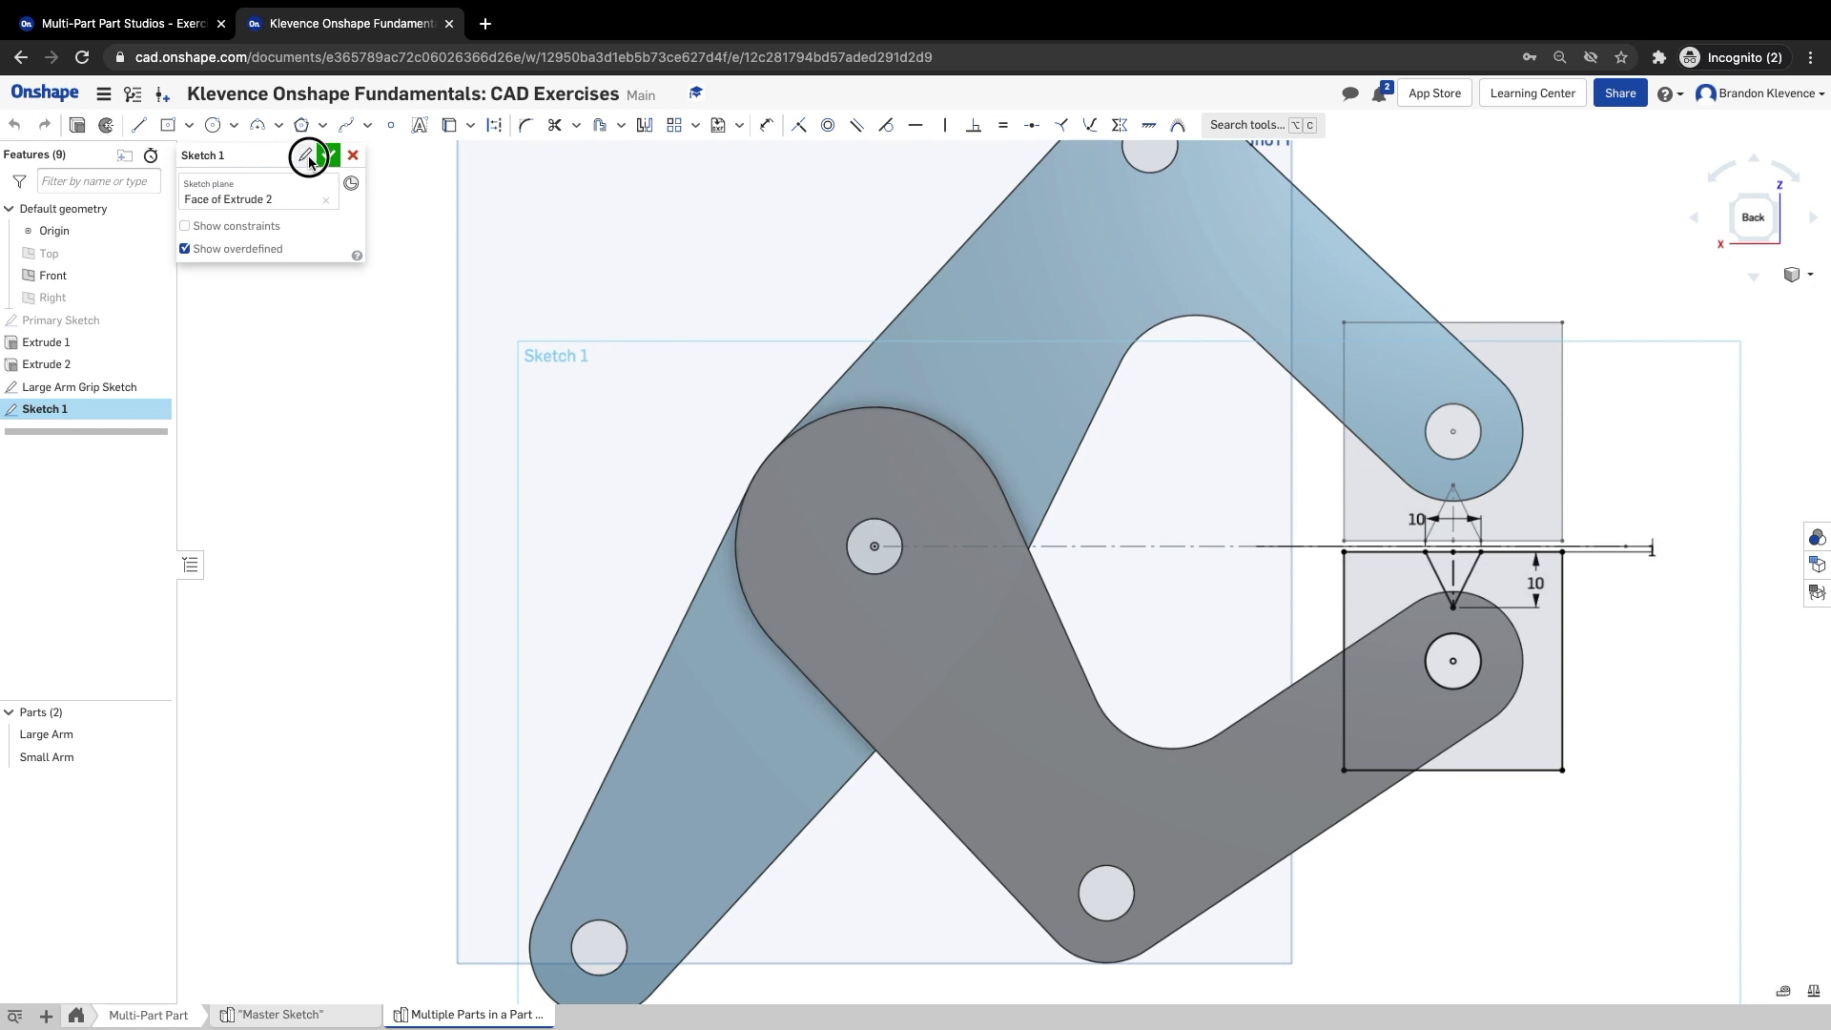
click(305, 155)
text(z)
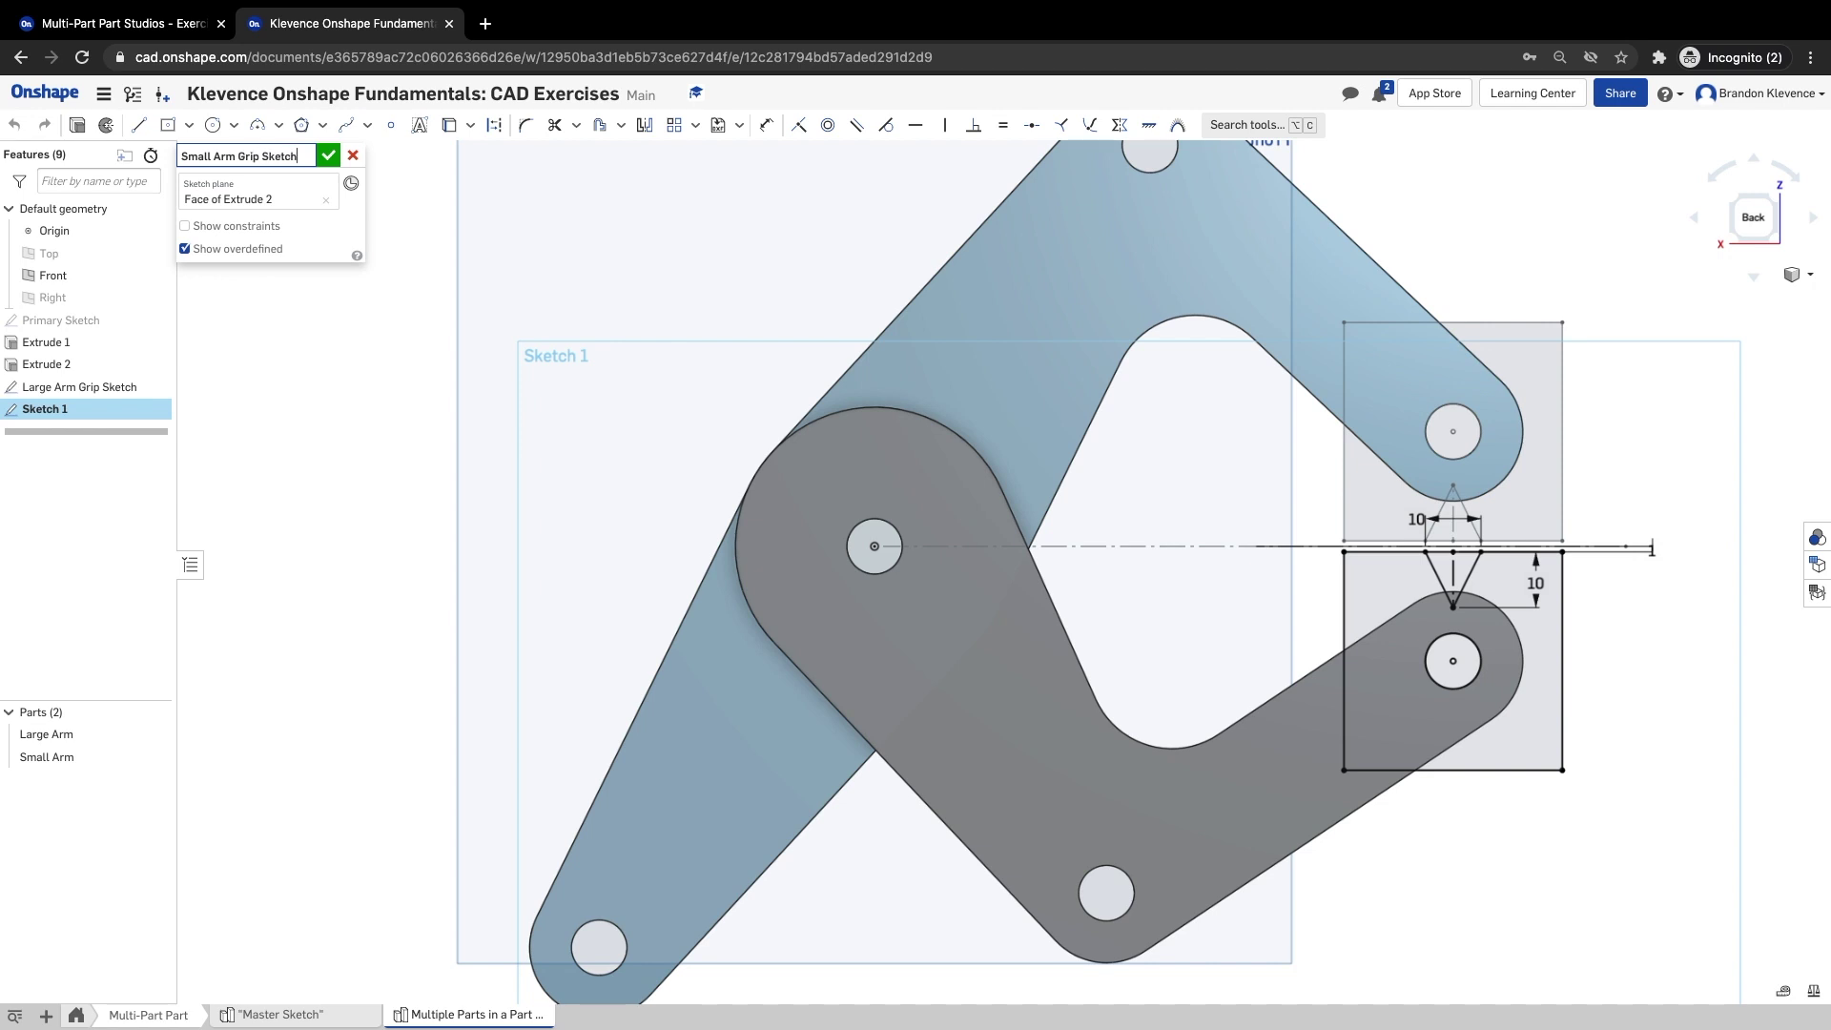
key(Return)
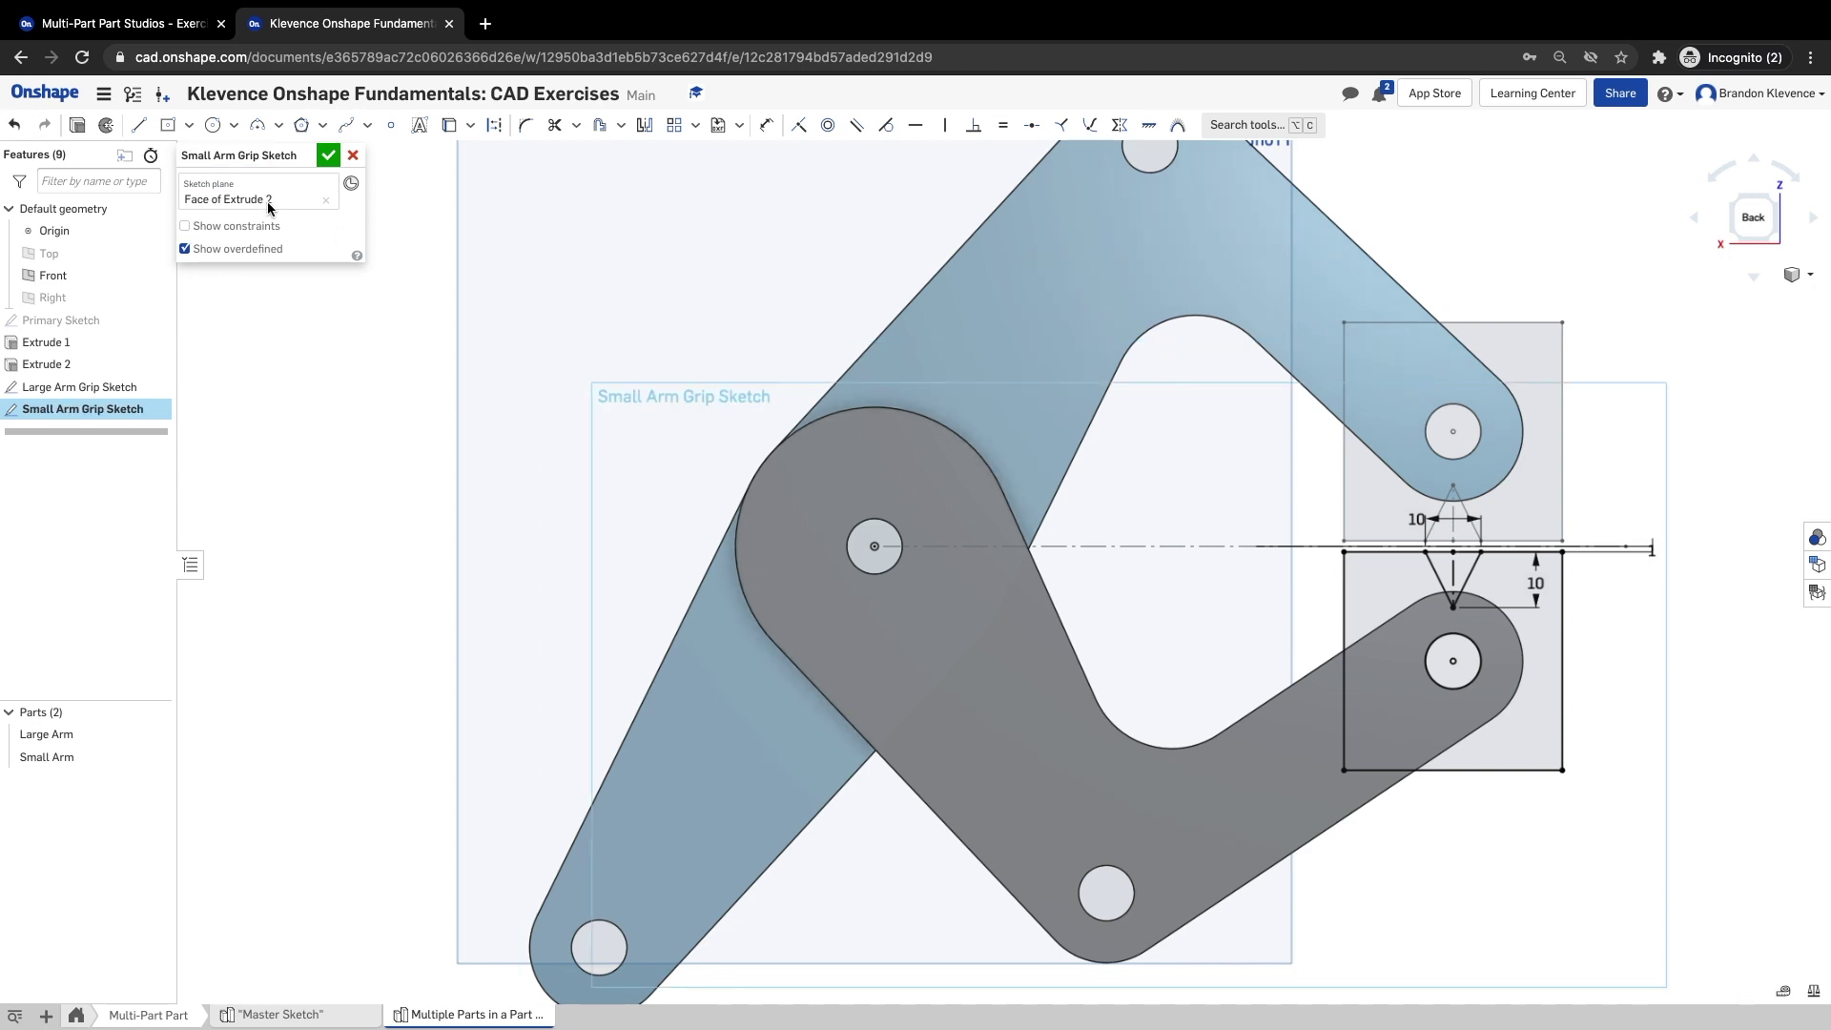
click(329, 156)
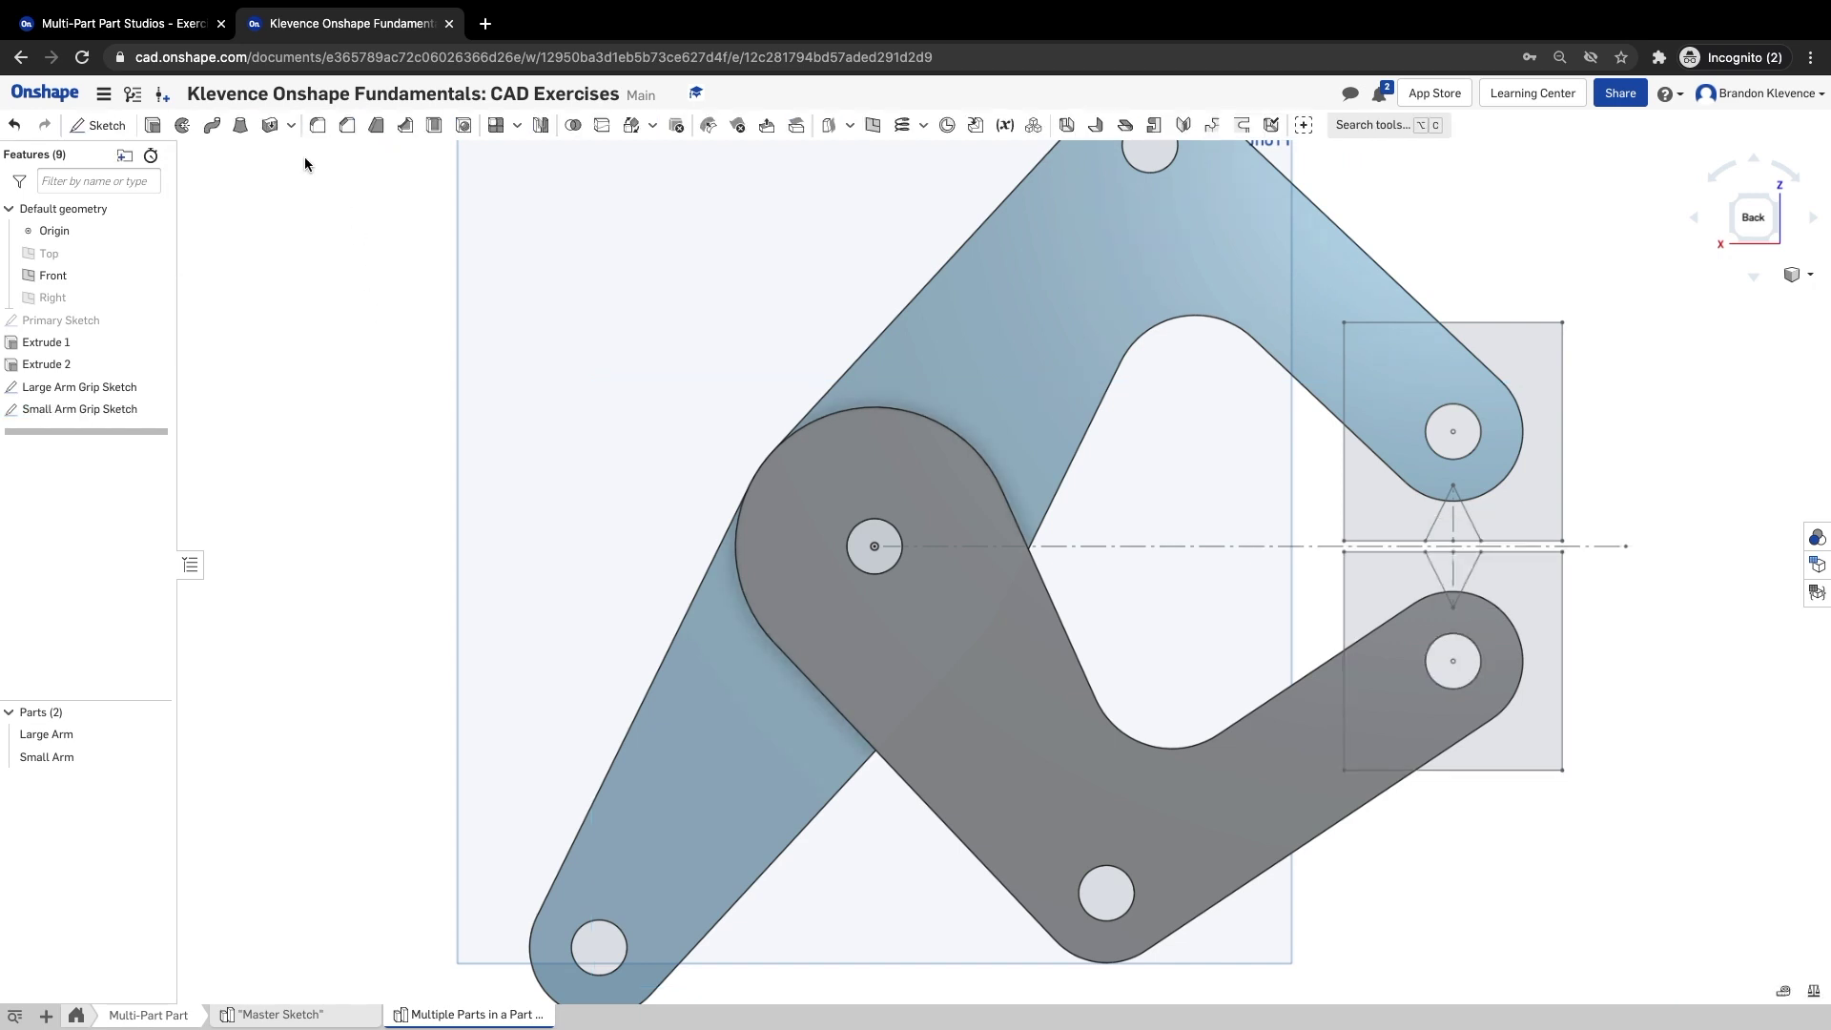
- Review exercise slides 7 to 10 and read the Step 9 instructions for the Midplane reference plane
click(153, 25)
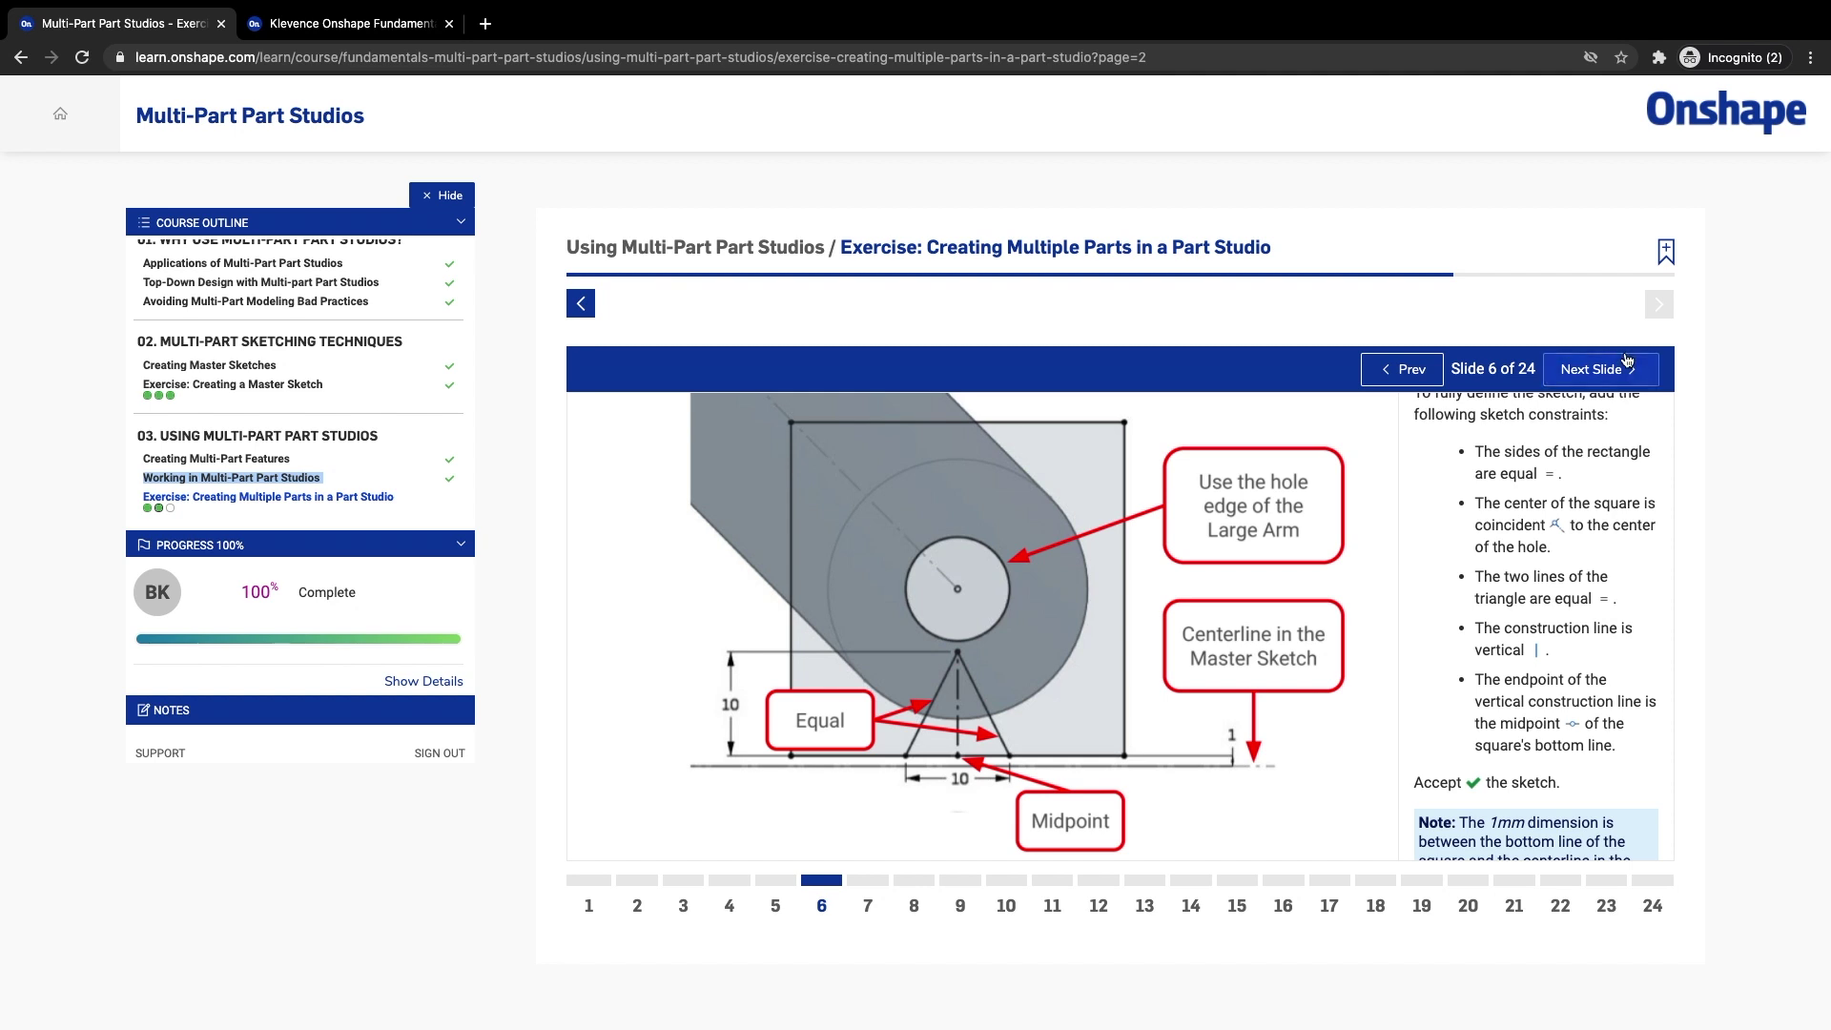
click(1603, 369)
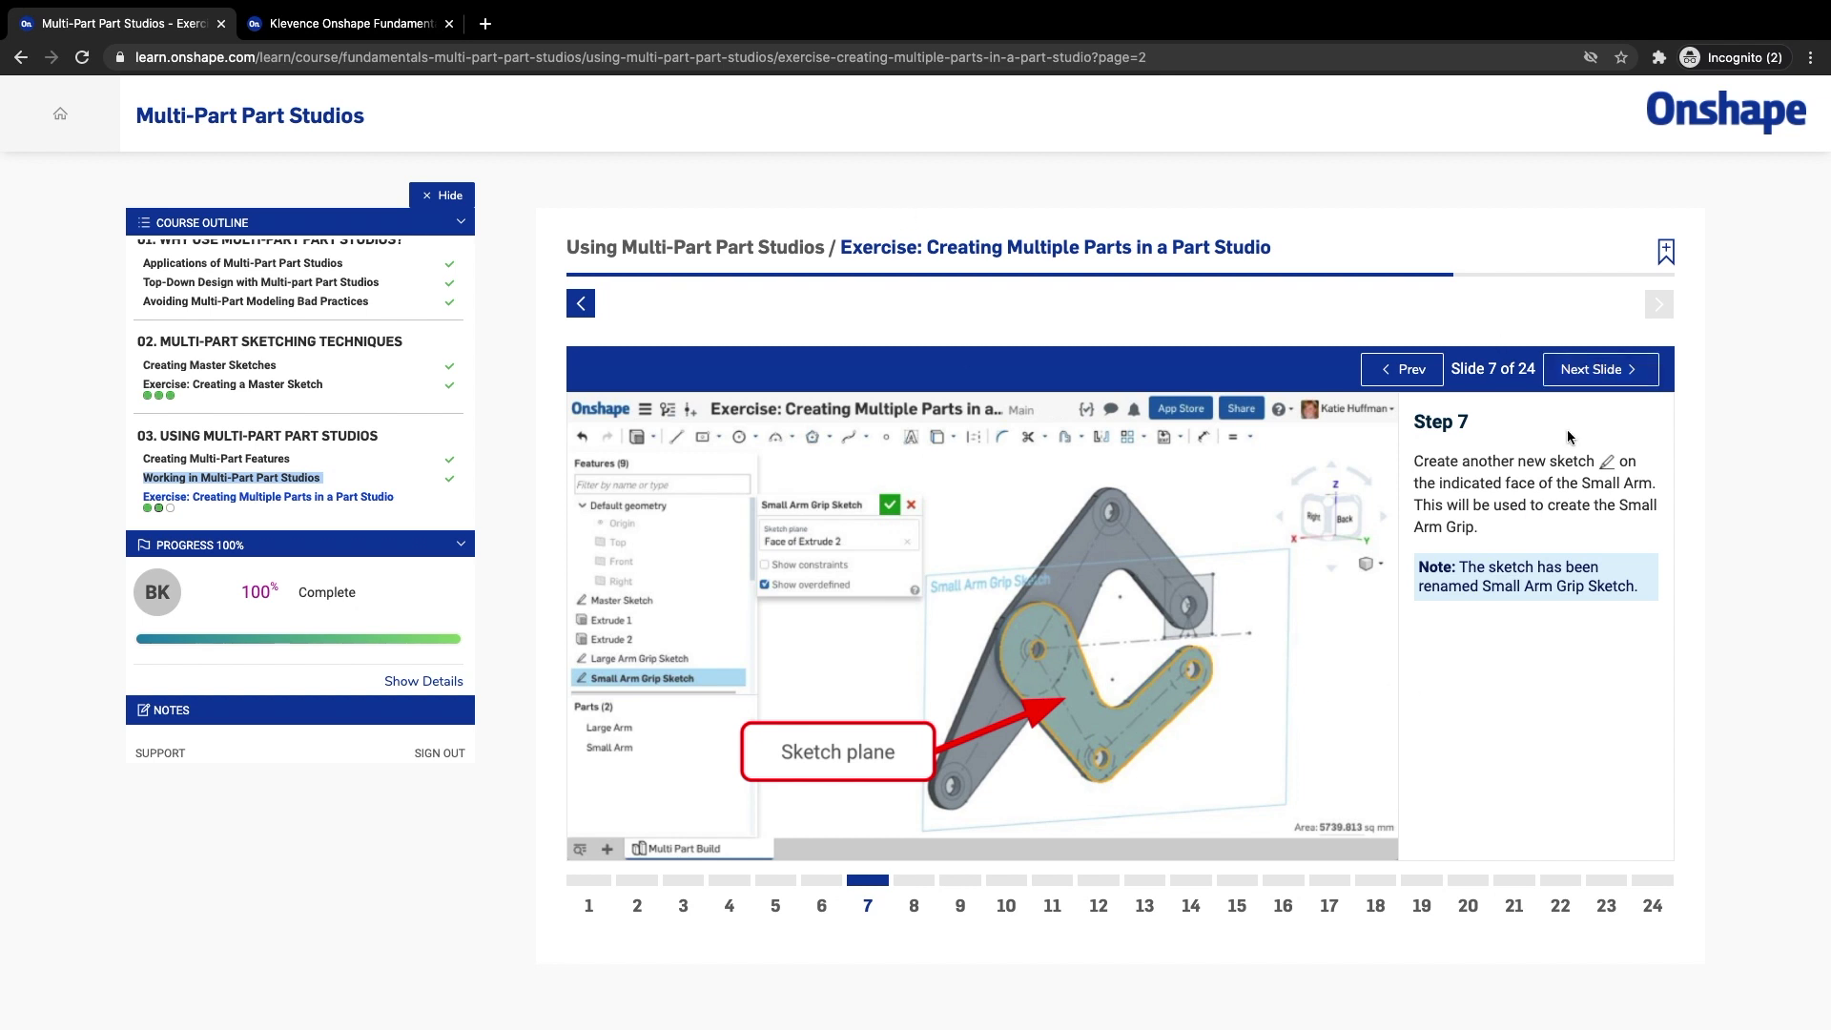
click(1580, 370)
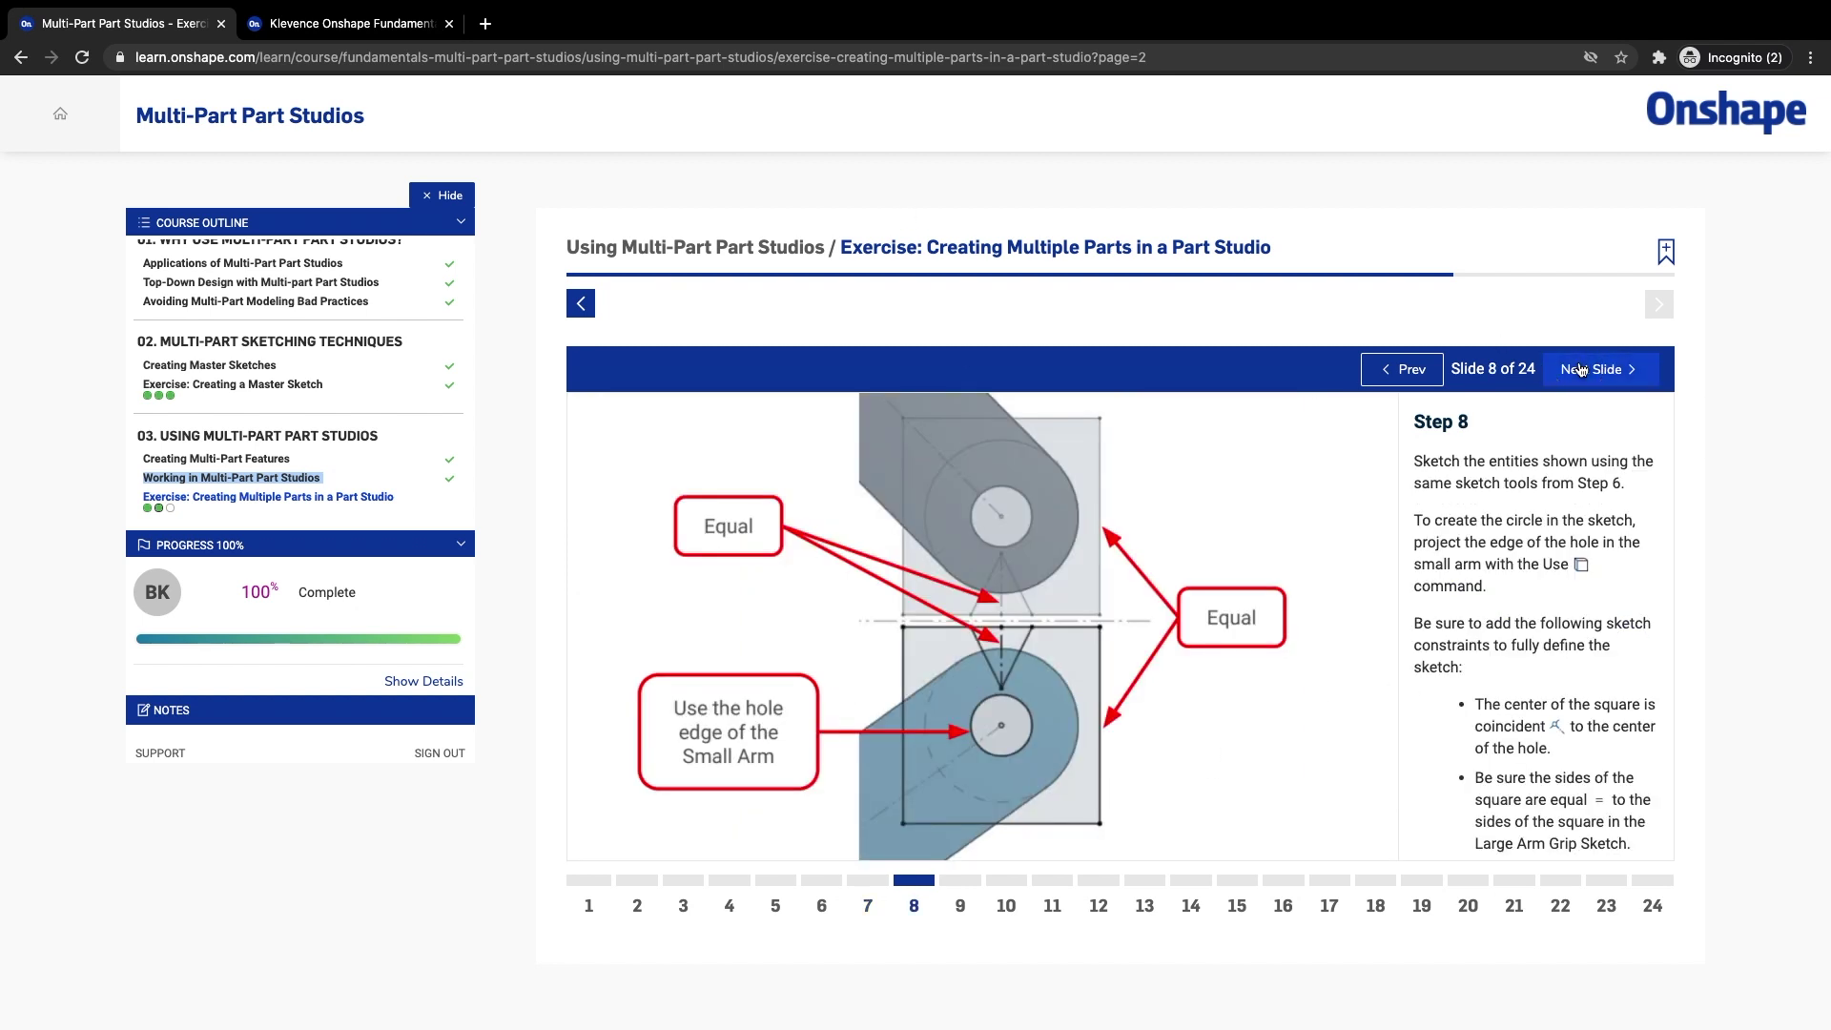
click(1580, 370)
click(1581, 370)
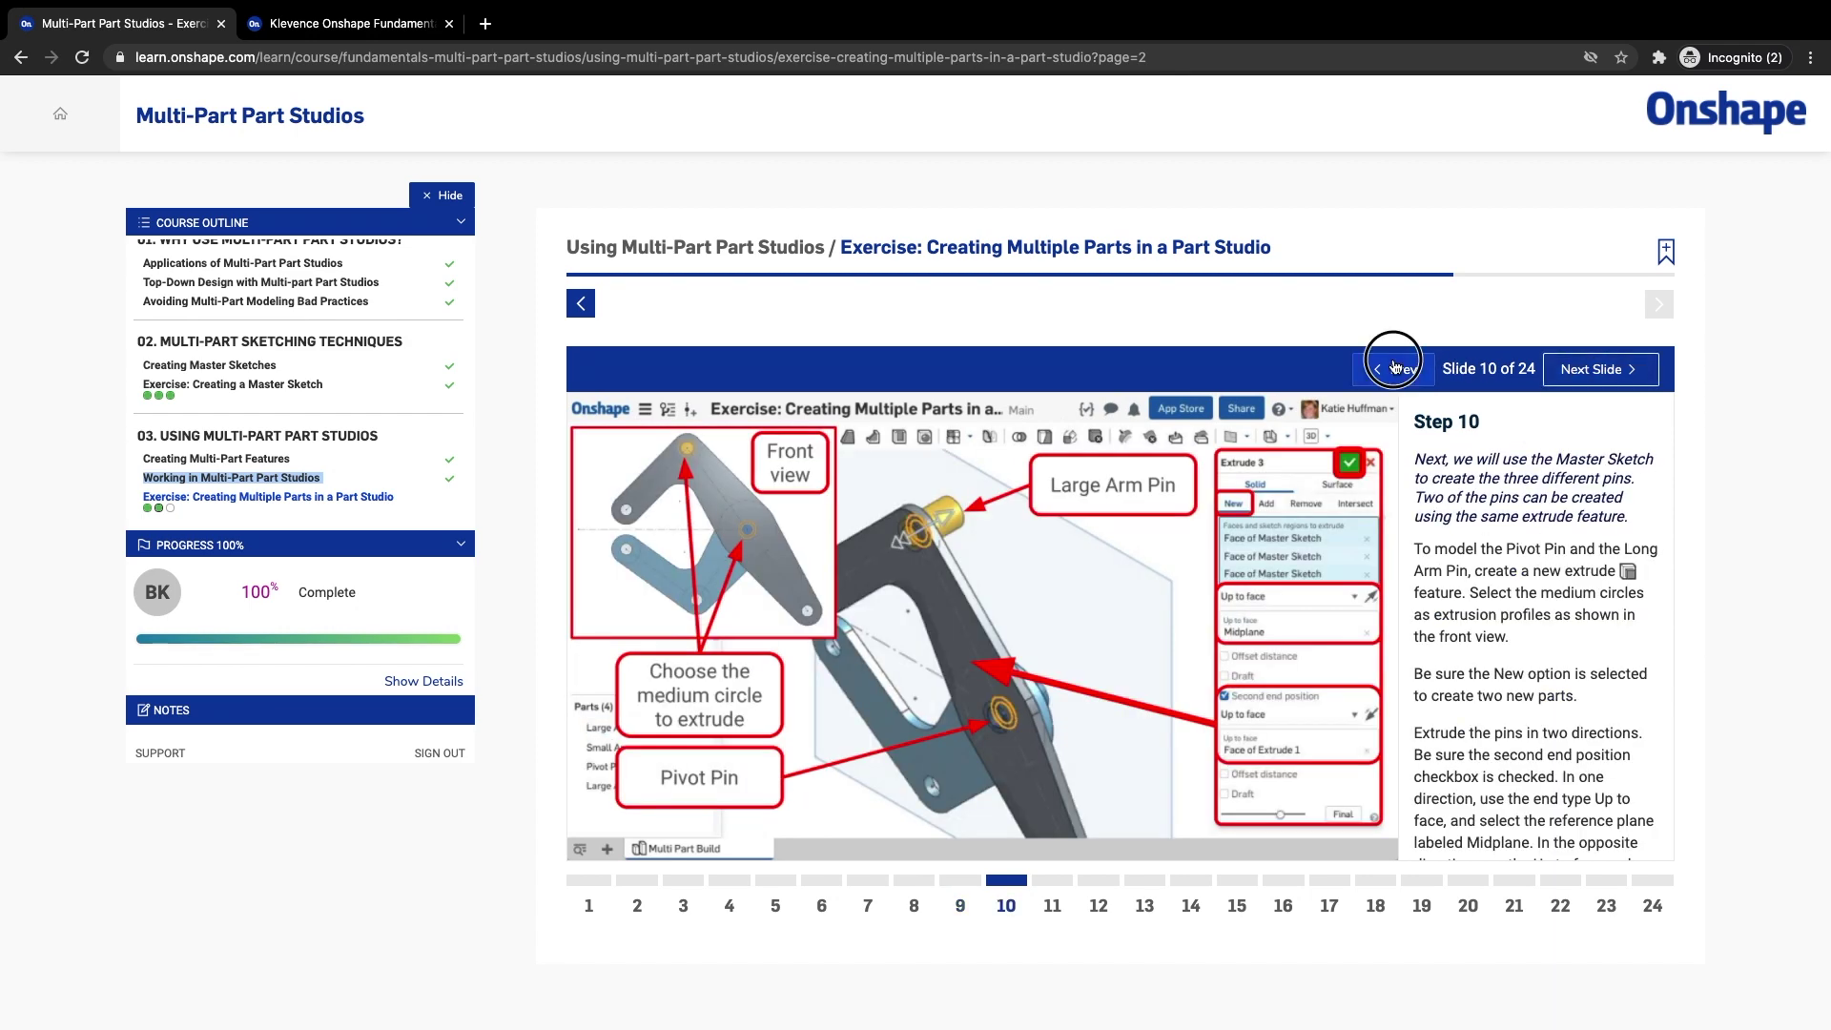
click(1395, 374)
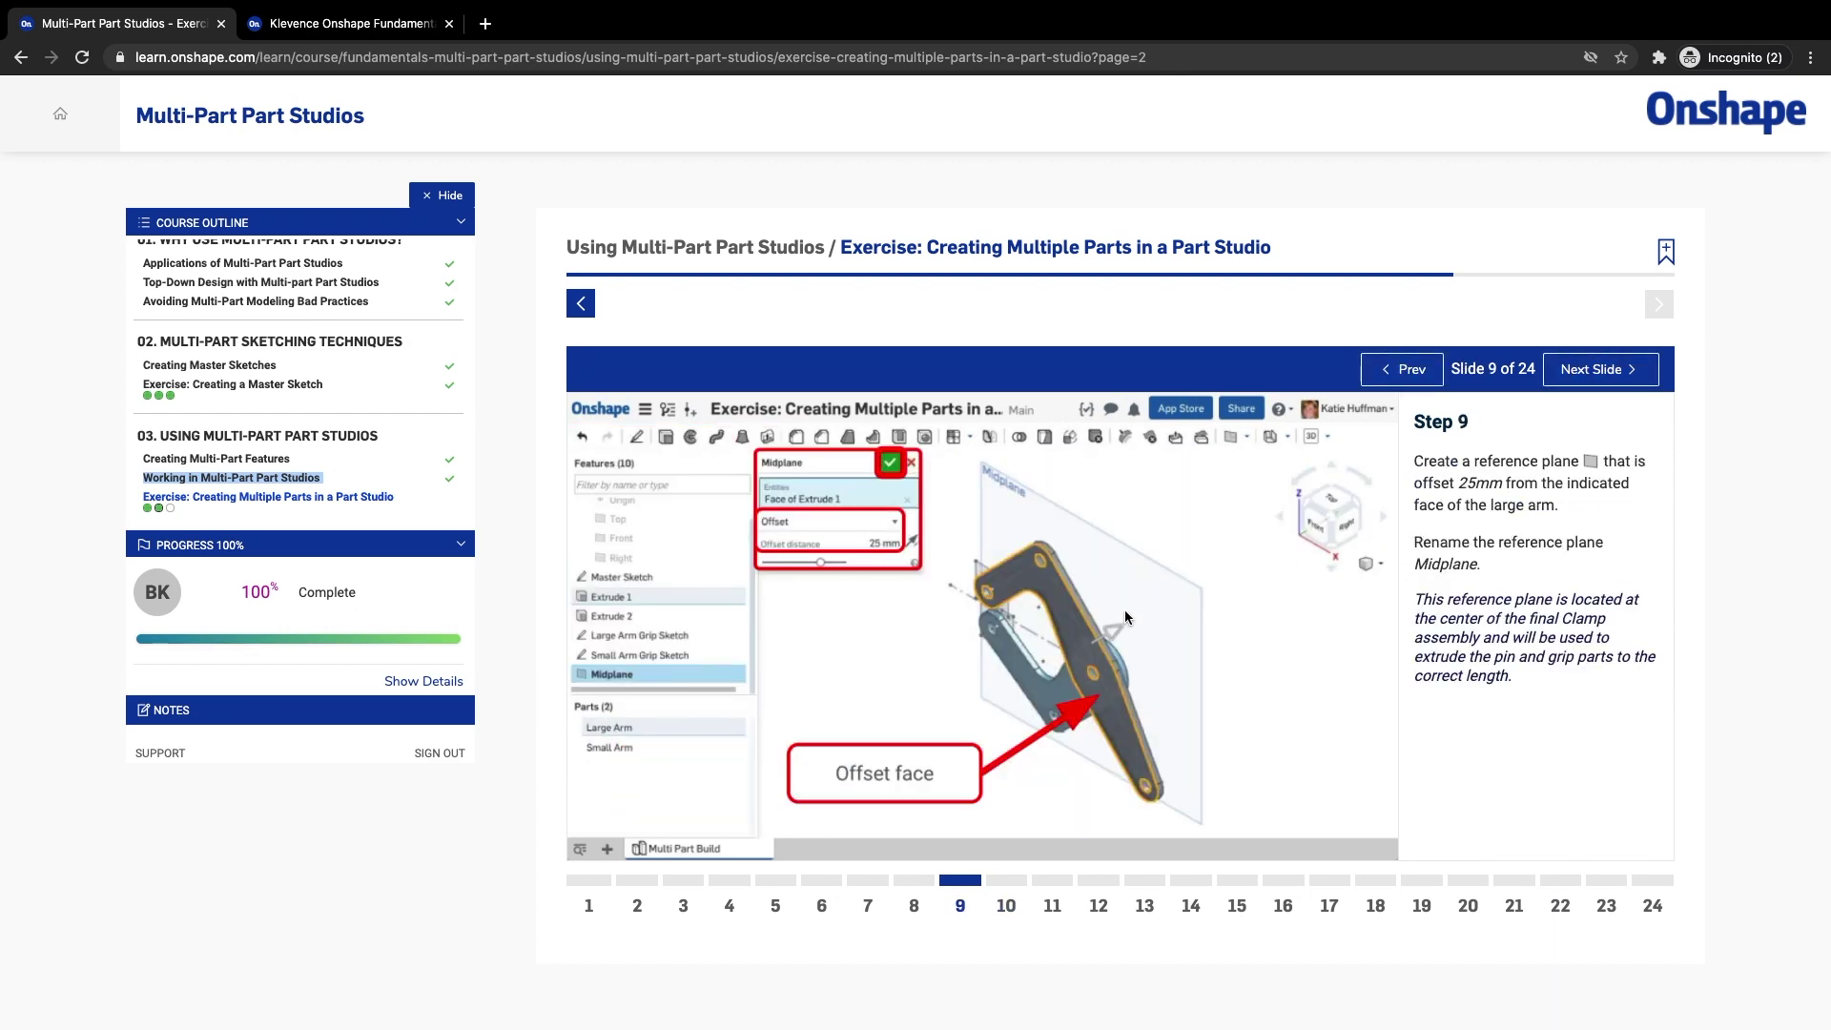
click(1402, 370)
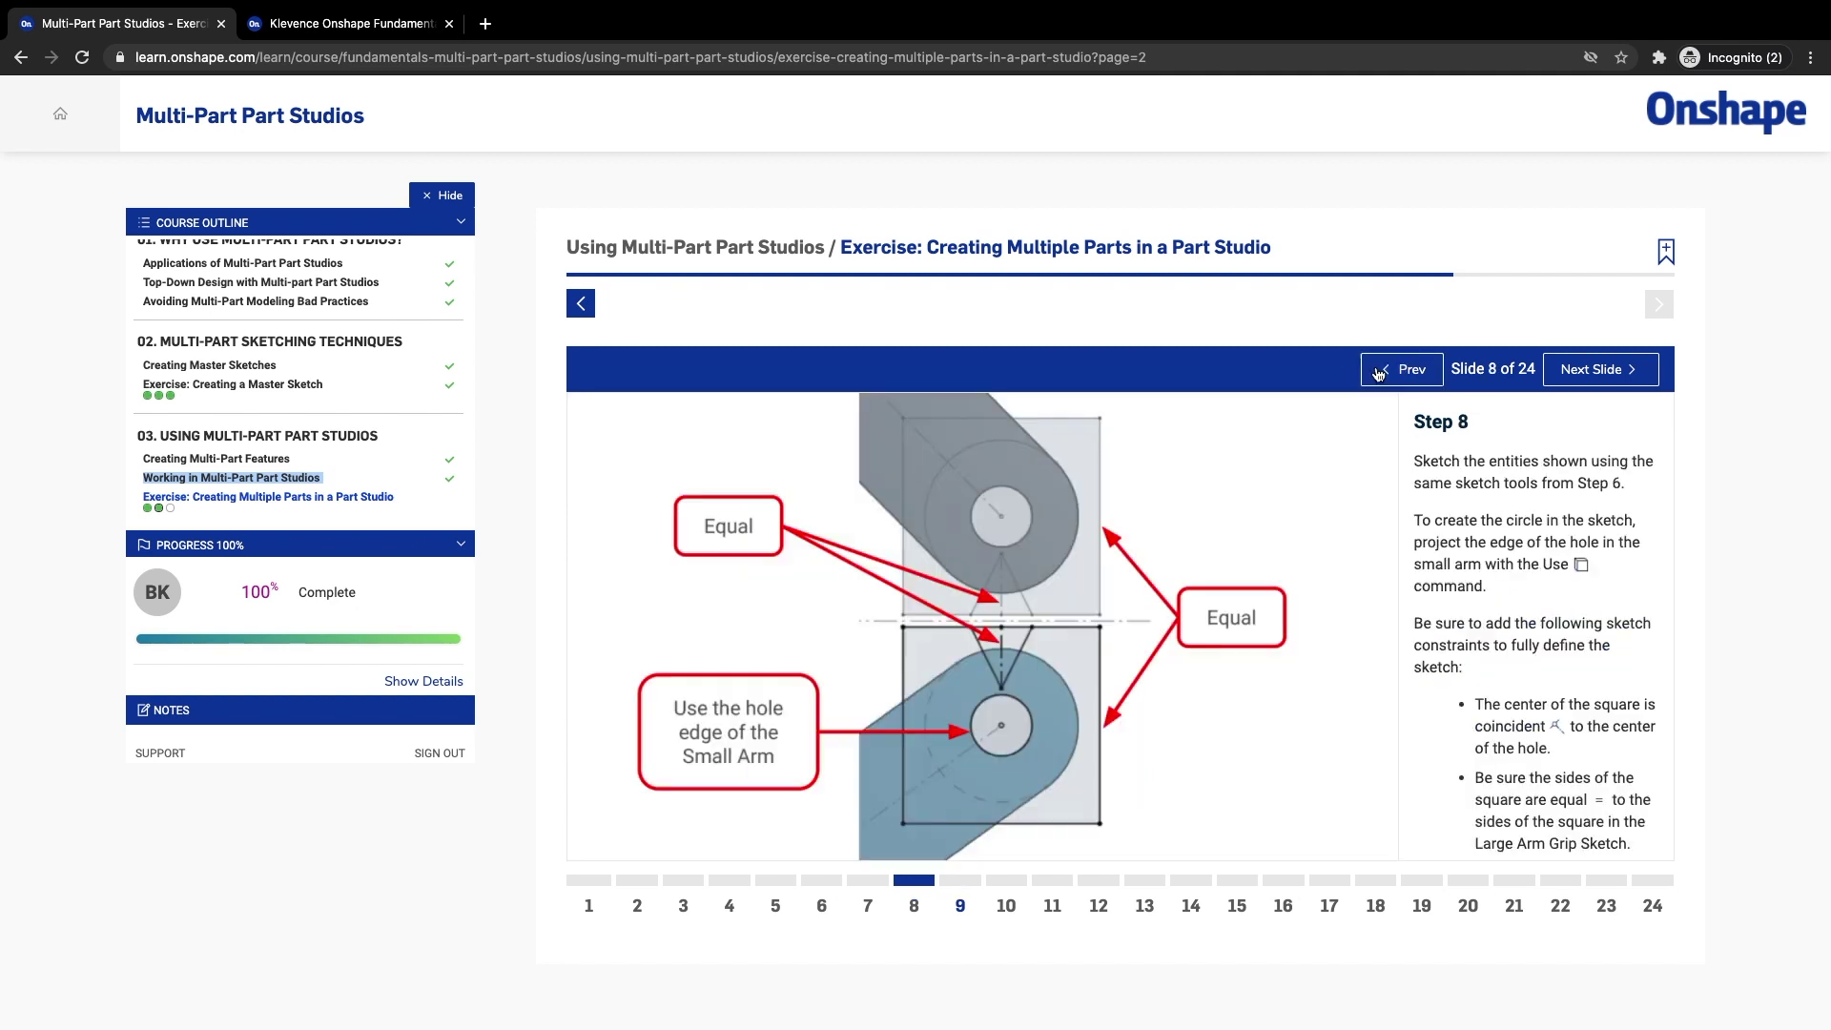
click(1588, 370)
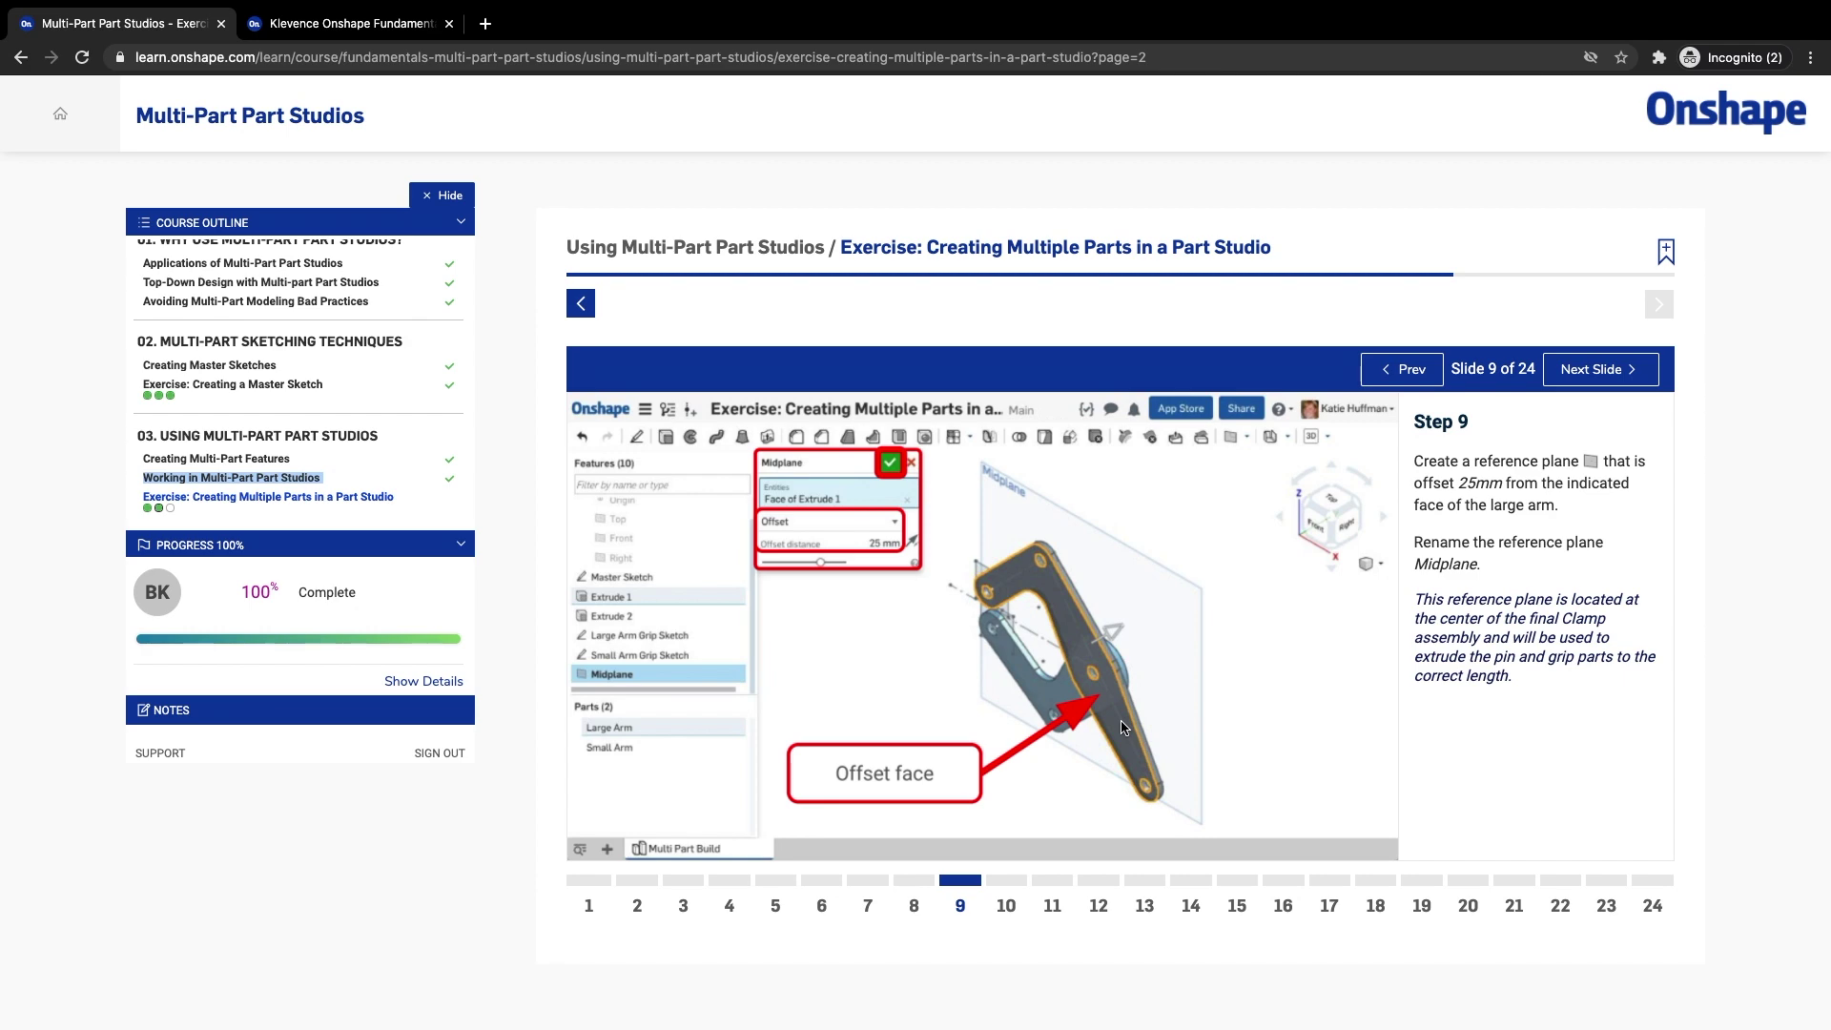
- Start a reference plane in the part studio, offset 25 mm from the Large Arm's outer face
click(348, 24)
right_drag(1374, 452, 1250, 481)
click(873, 125)
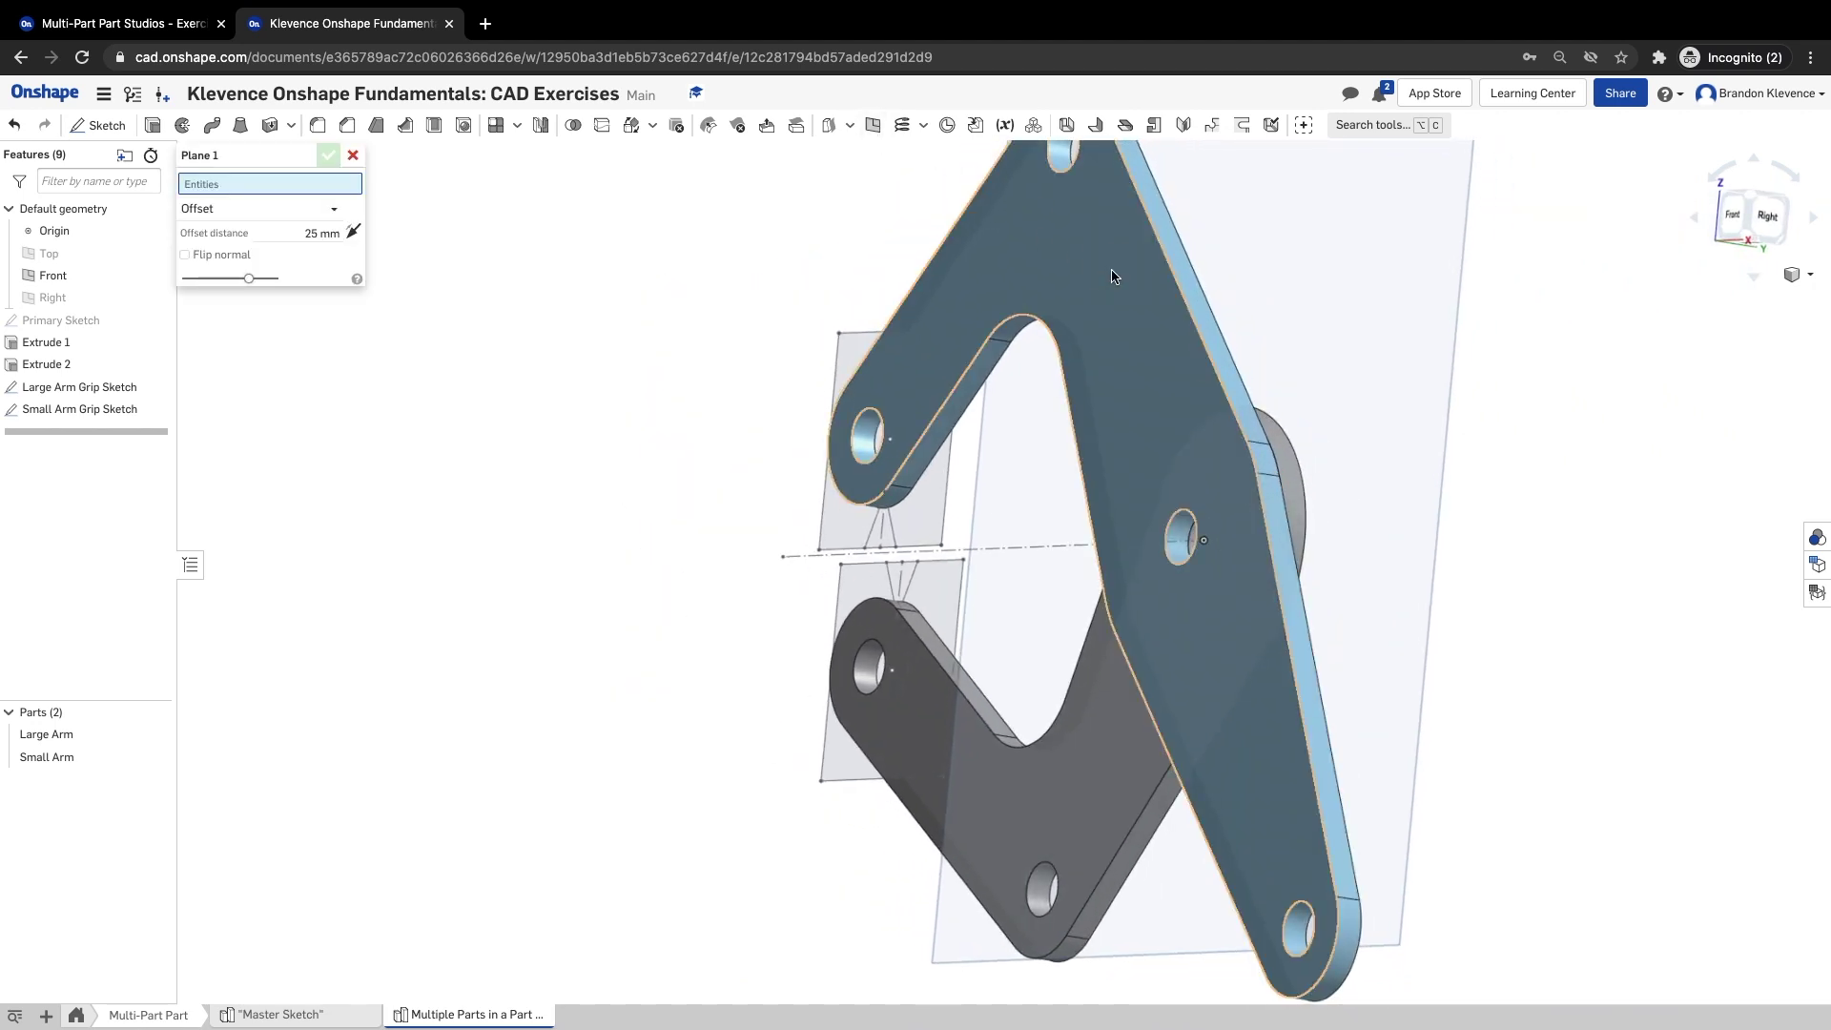
click(1112, 277)
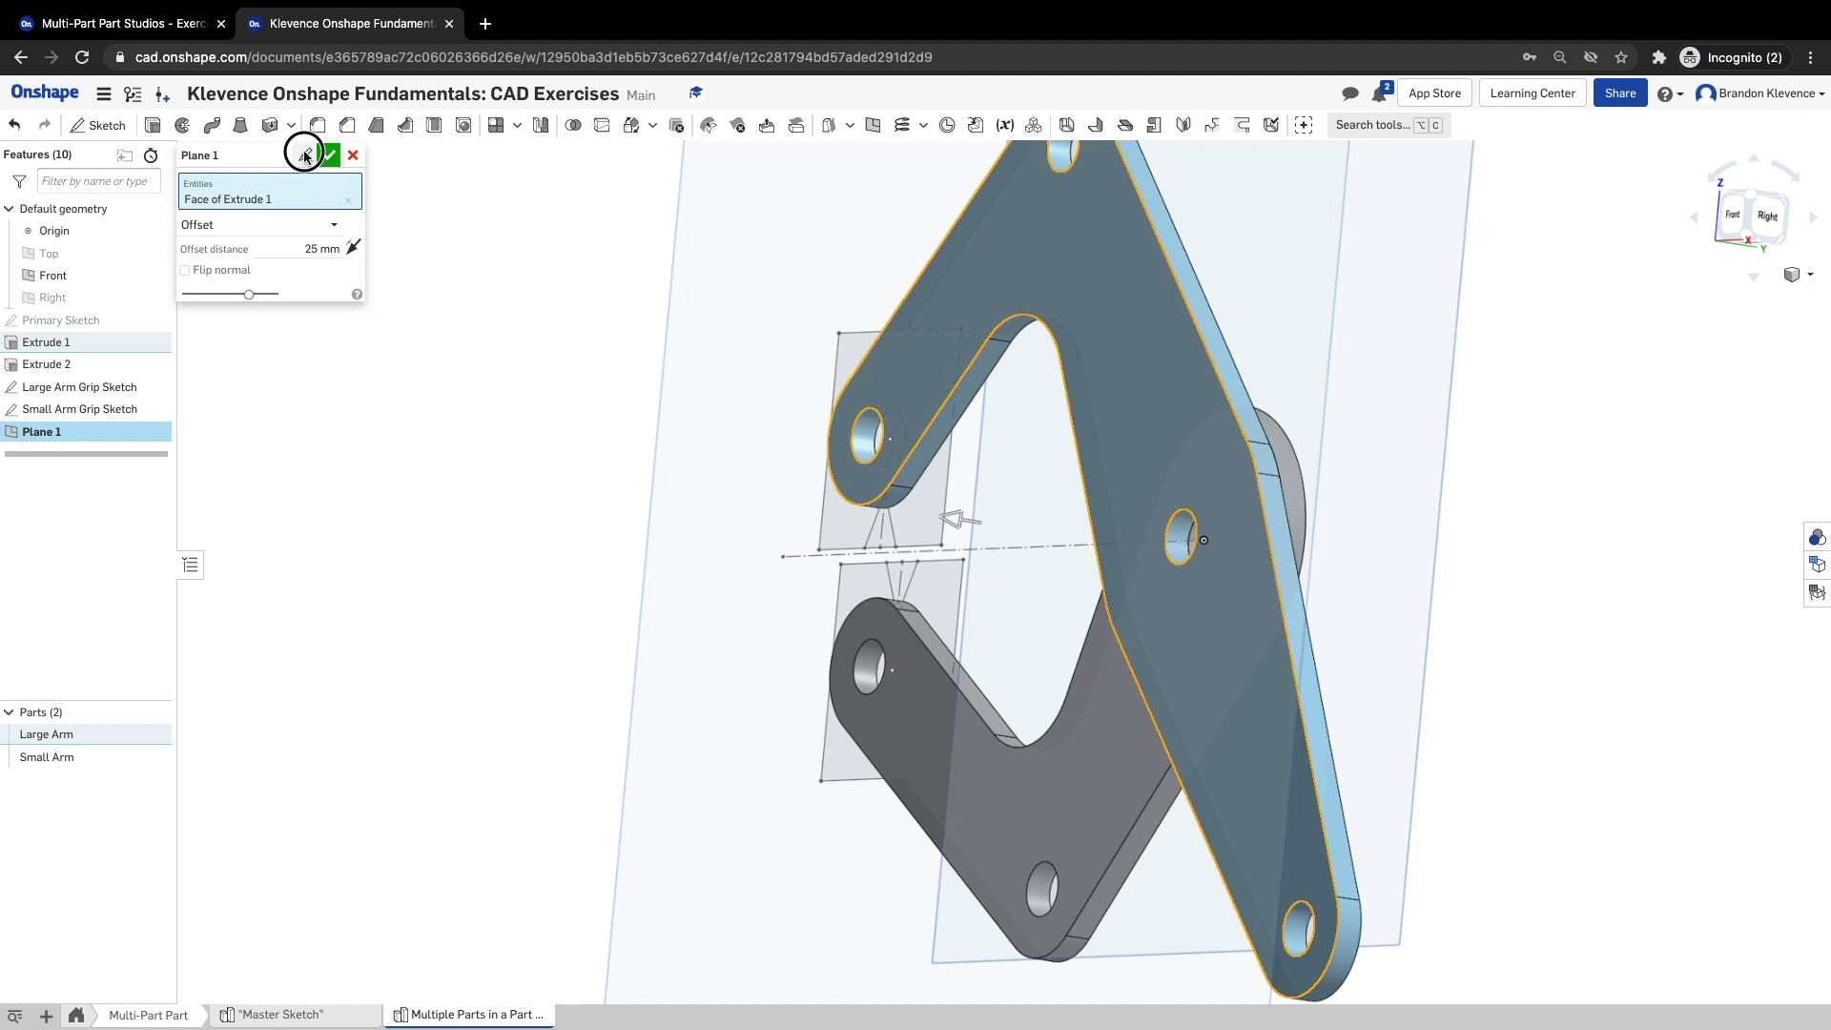
- Rename the new reference plane "Midplane", compare it with exercise Step 9 in an isometric view, and accept it
click(305, 155)
click(145, 33)
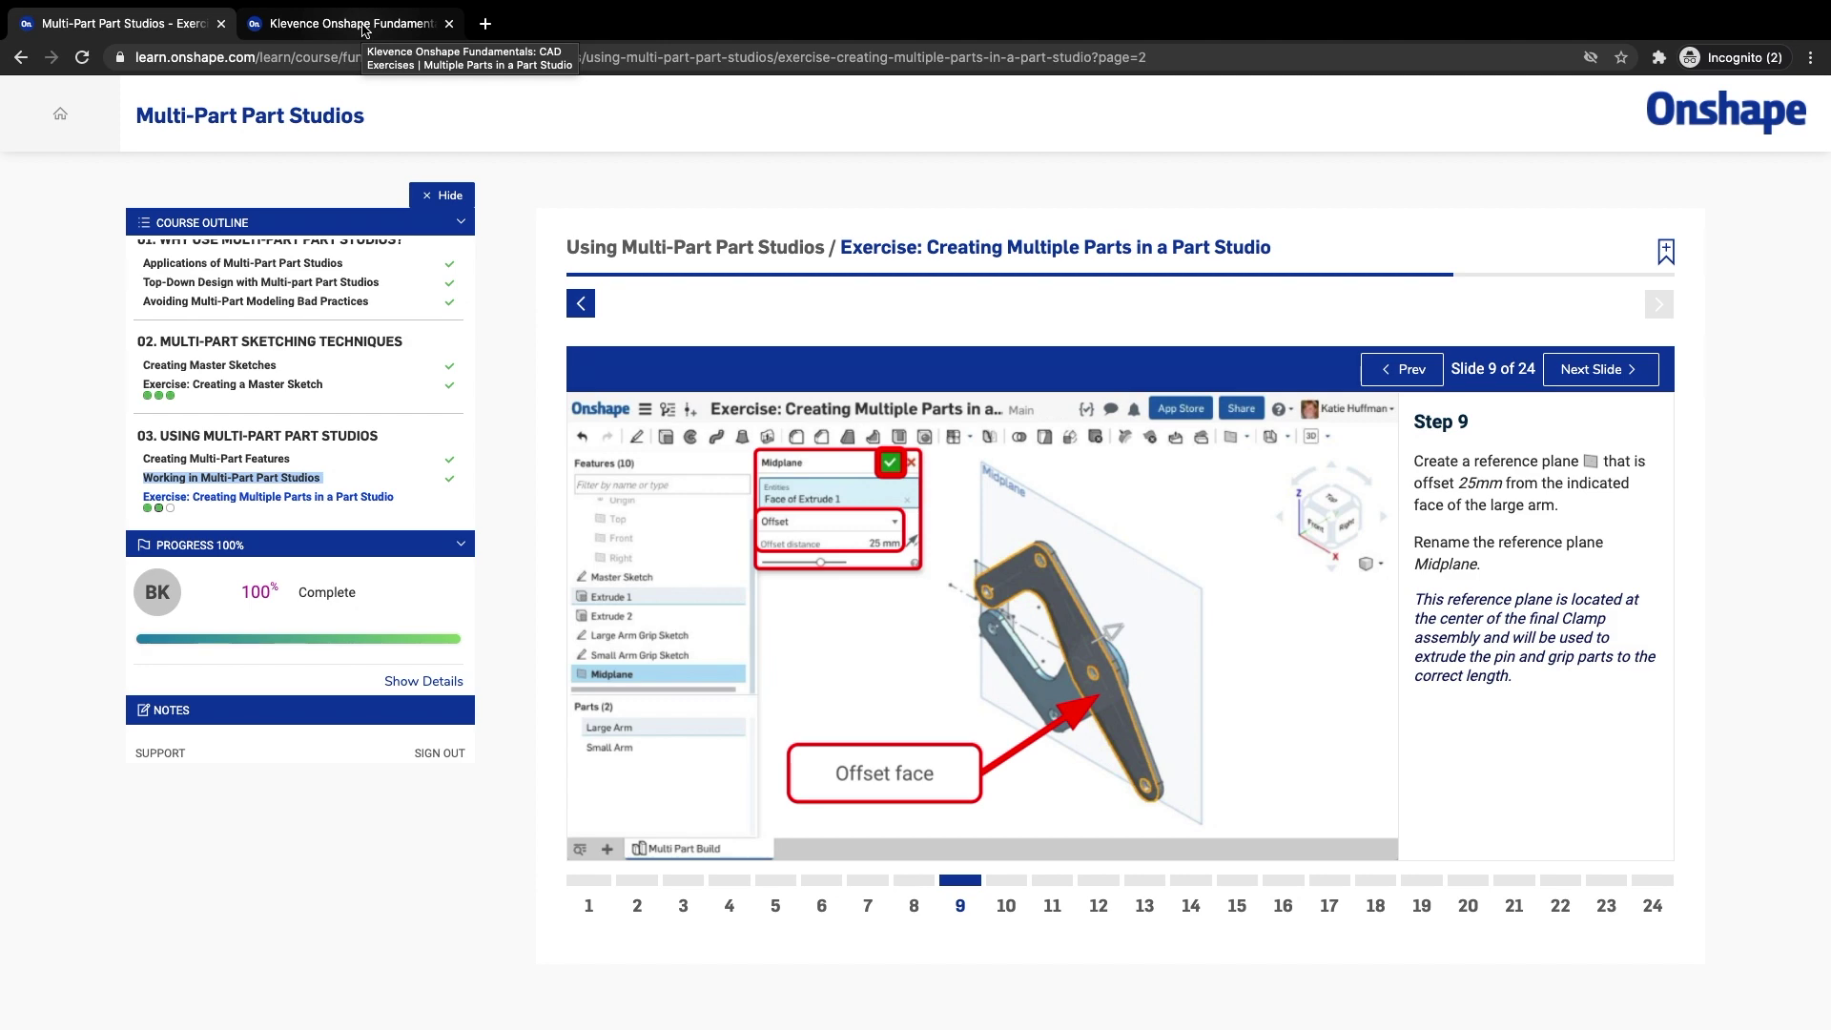
click(364, 26)
click(297, 155)
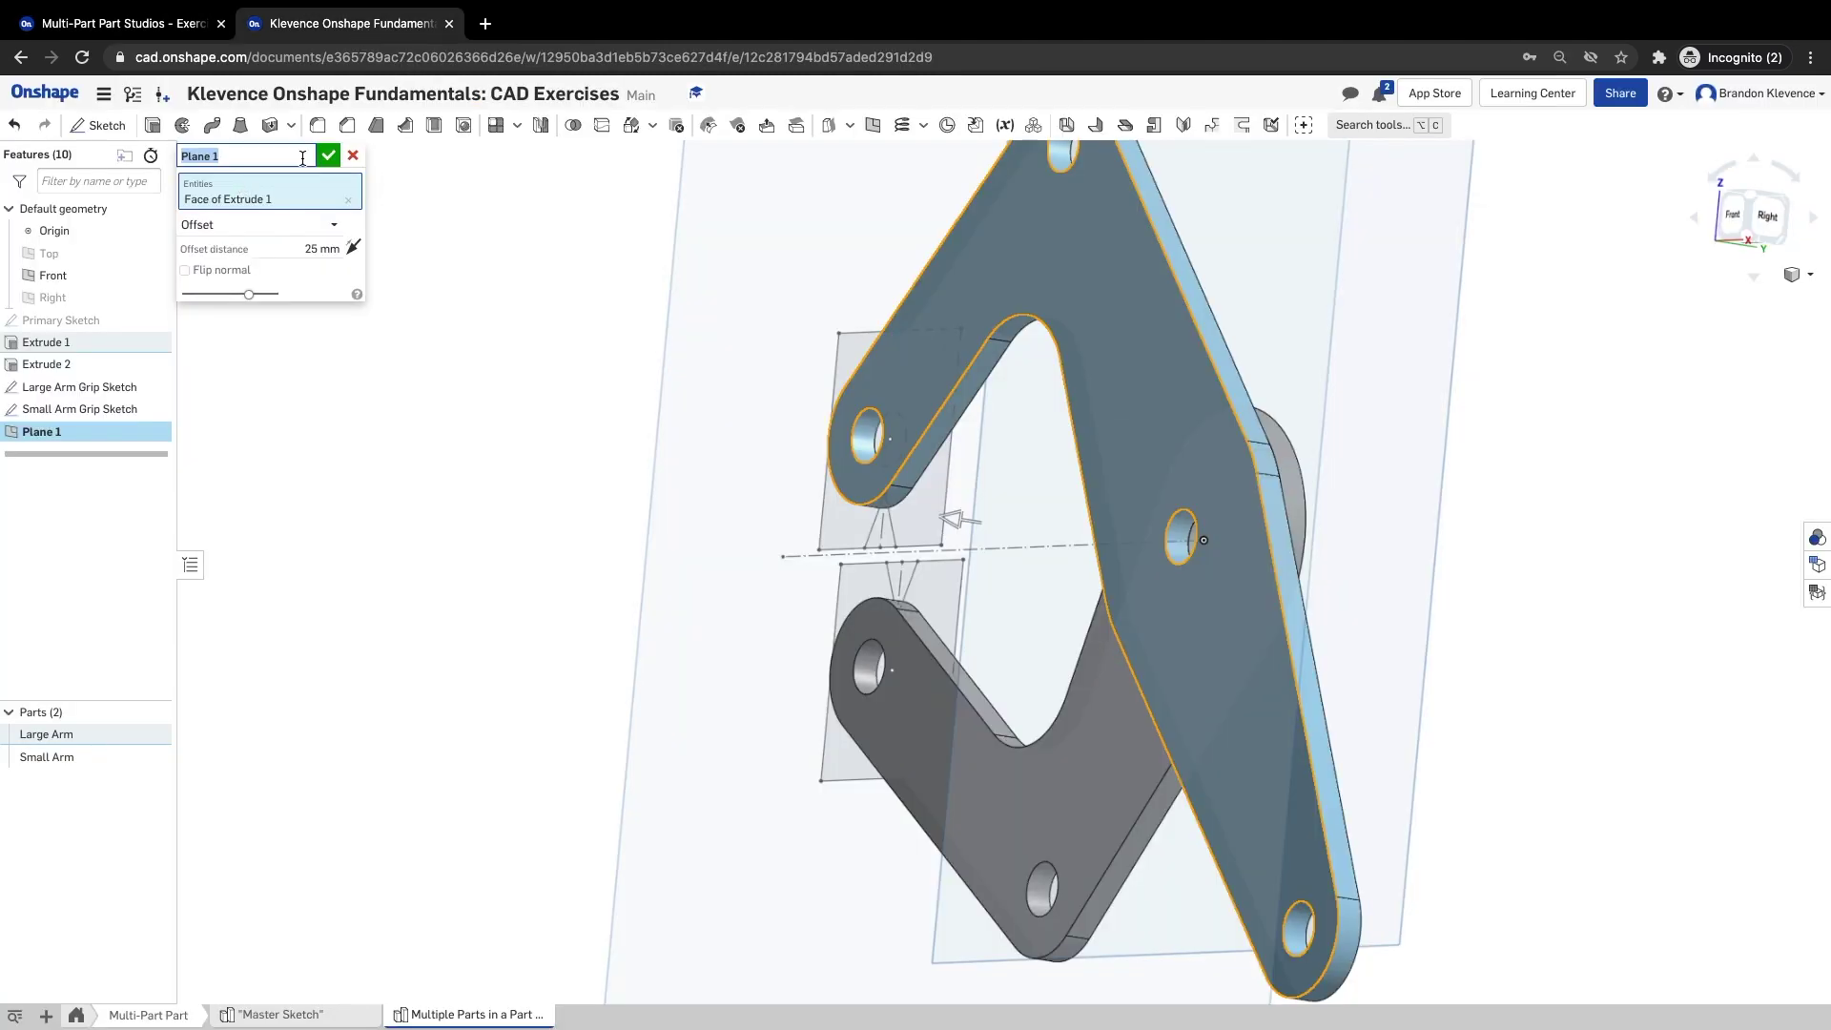
text(Midplane)
key(Return)
click(129, 23)
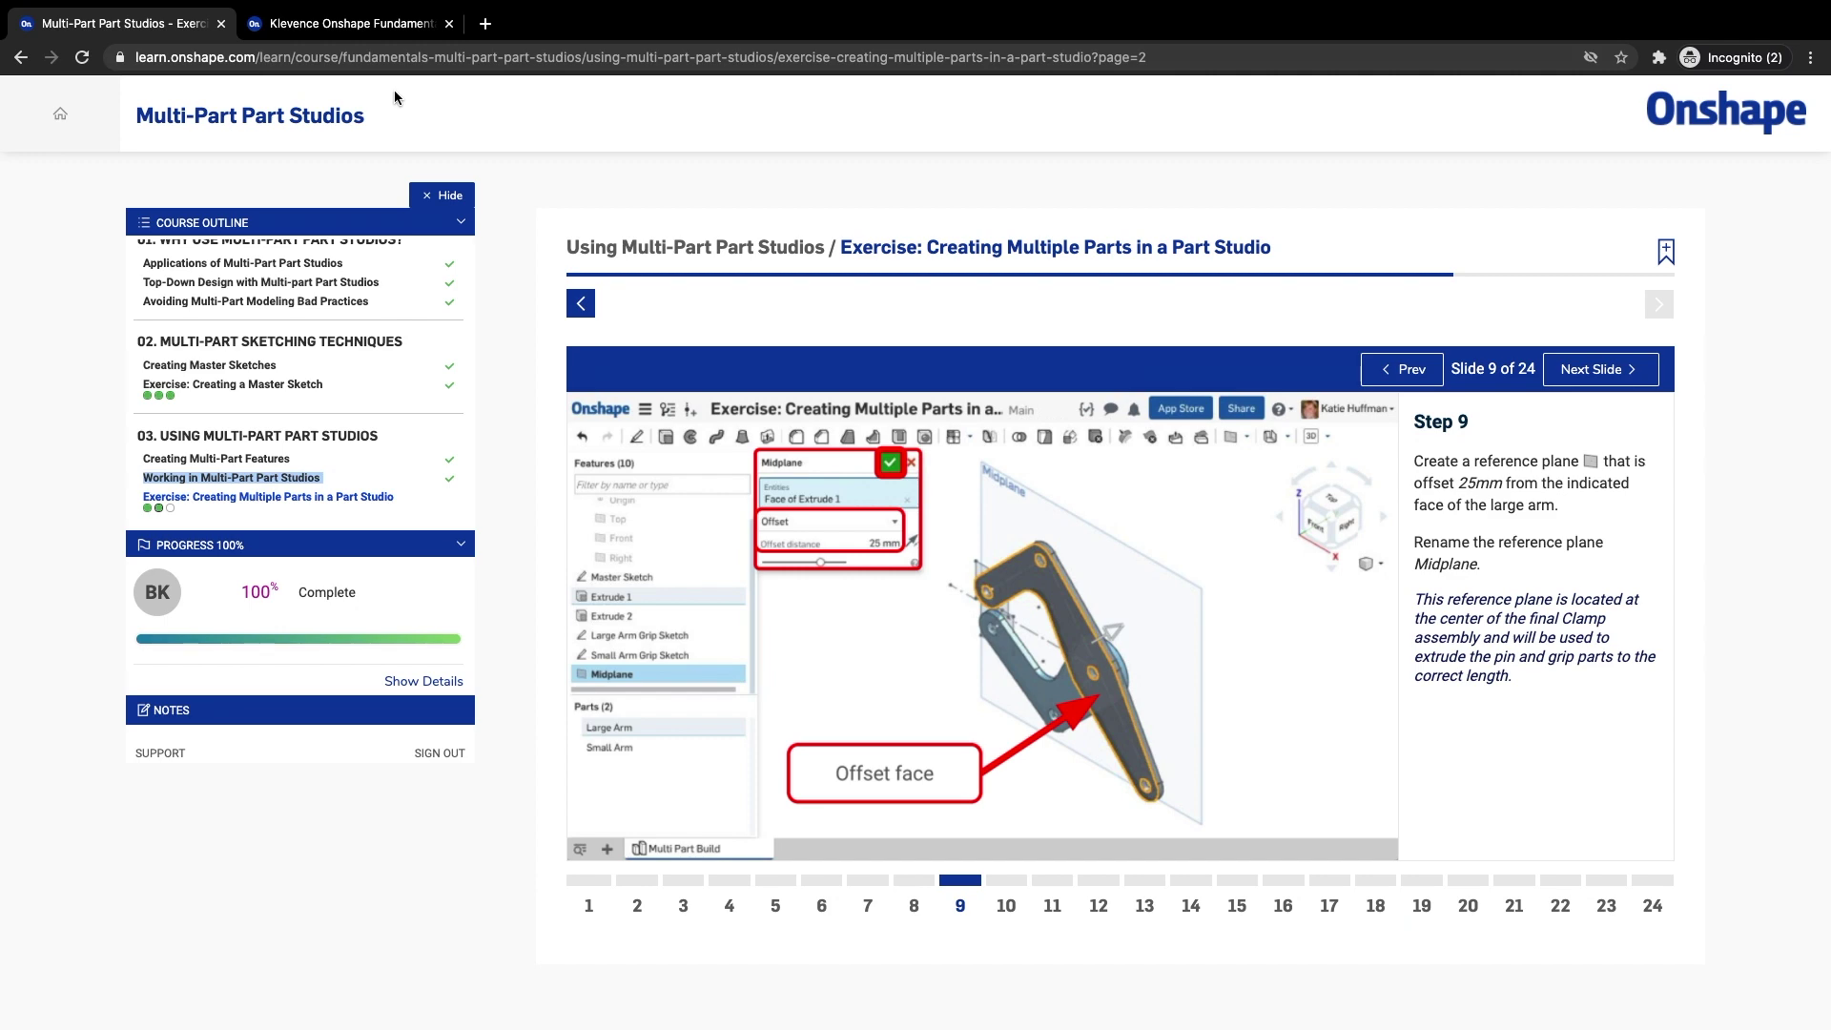
click(386, 25)
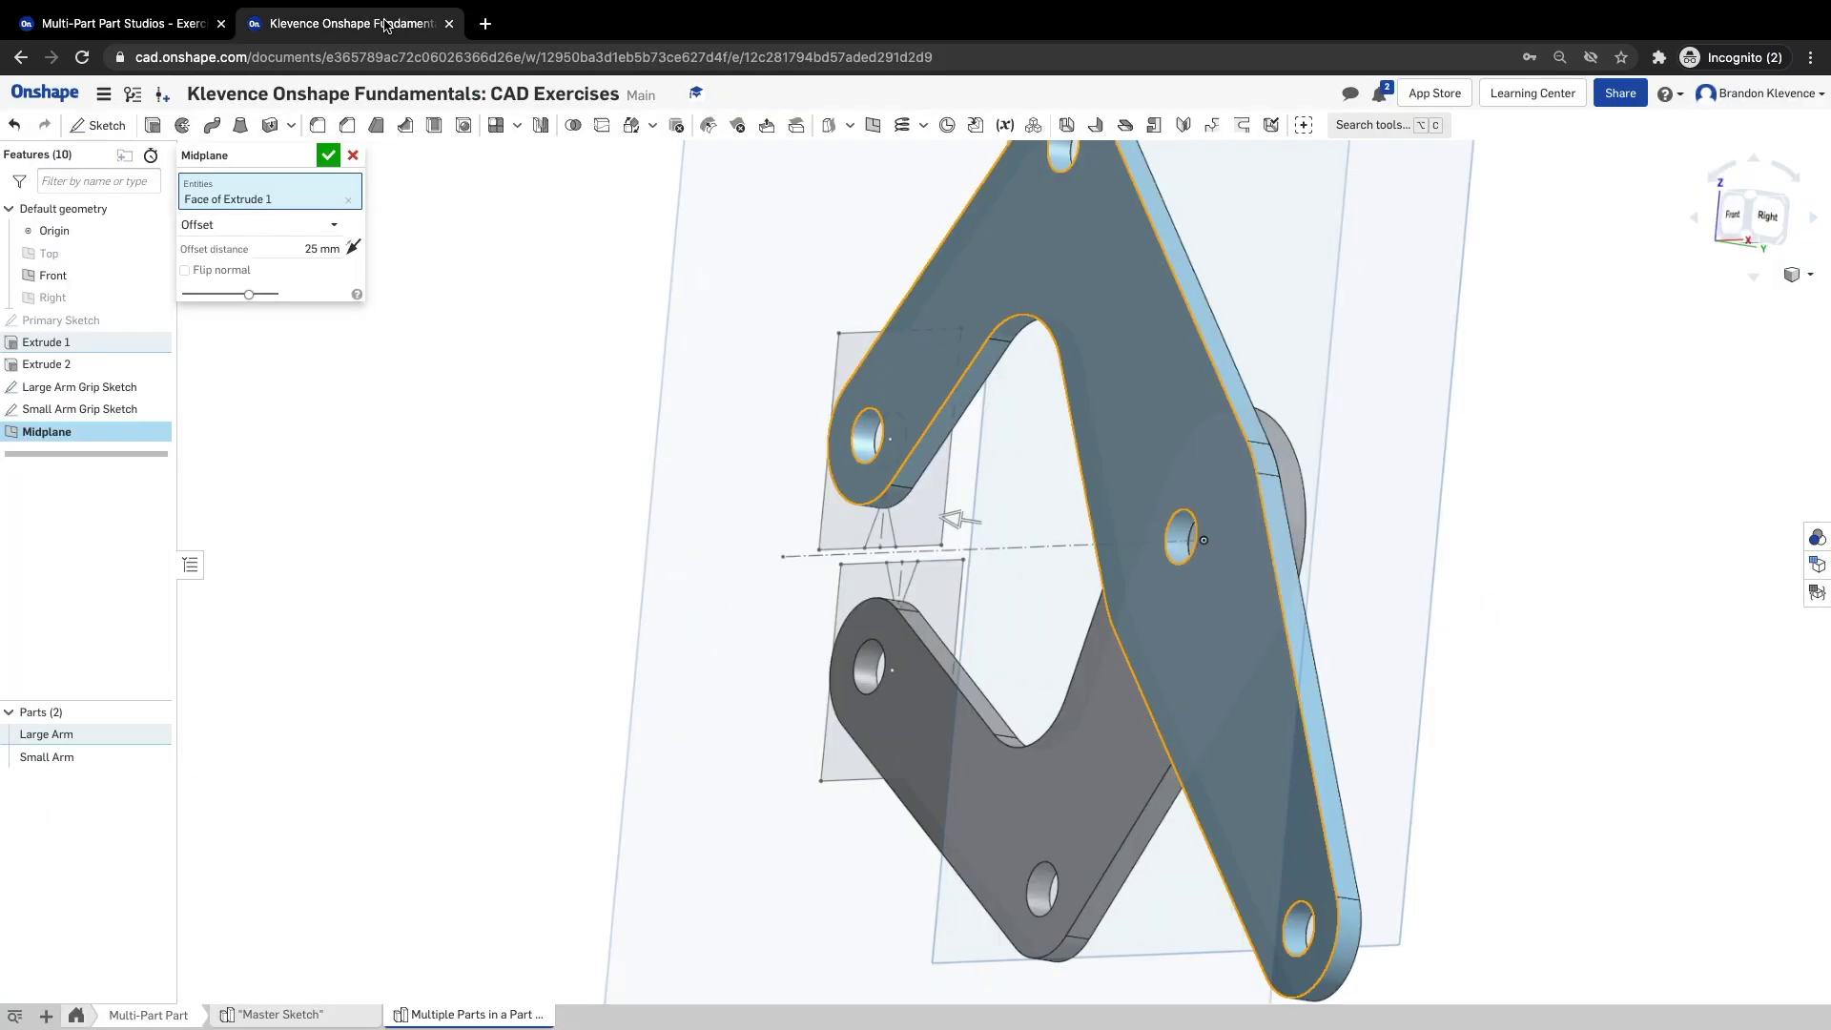
click(1751, 198)
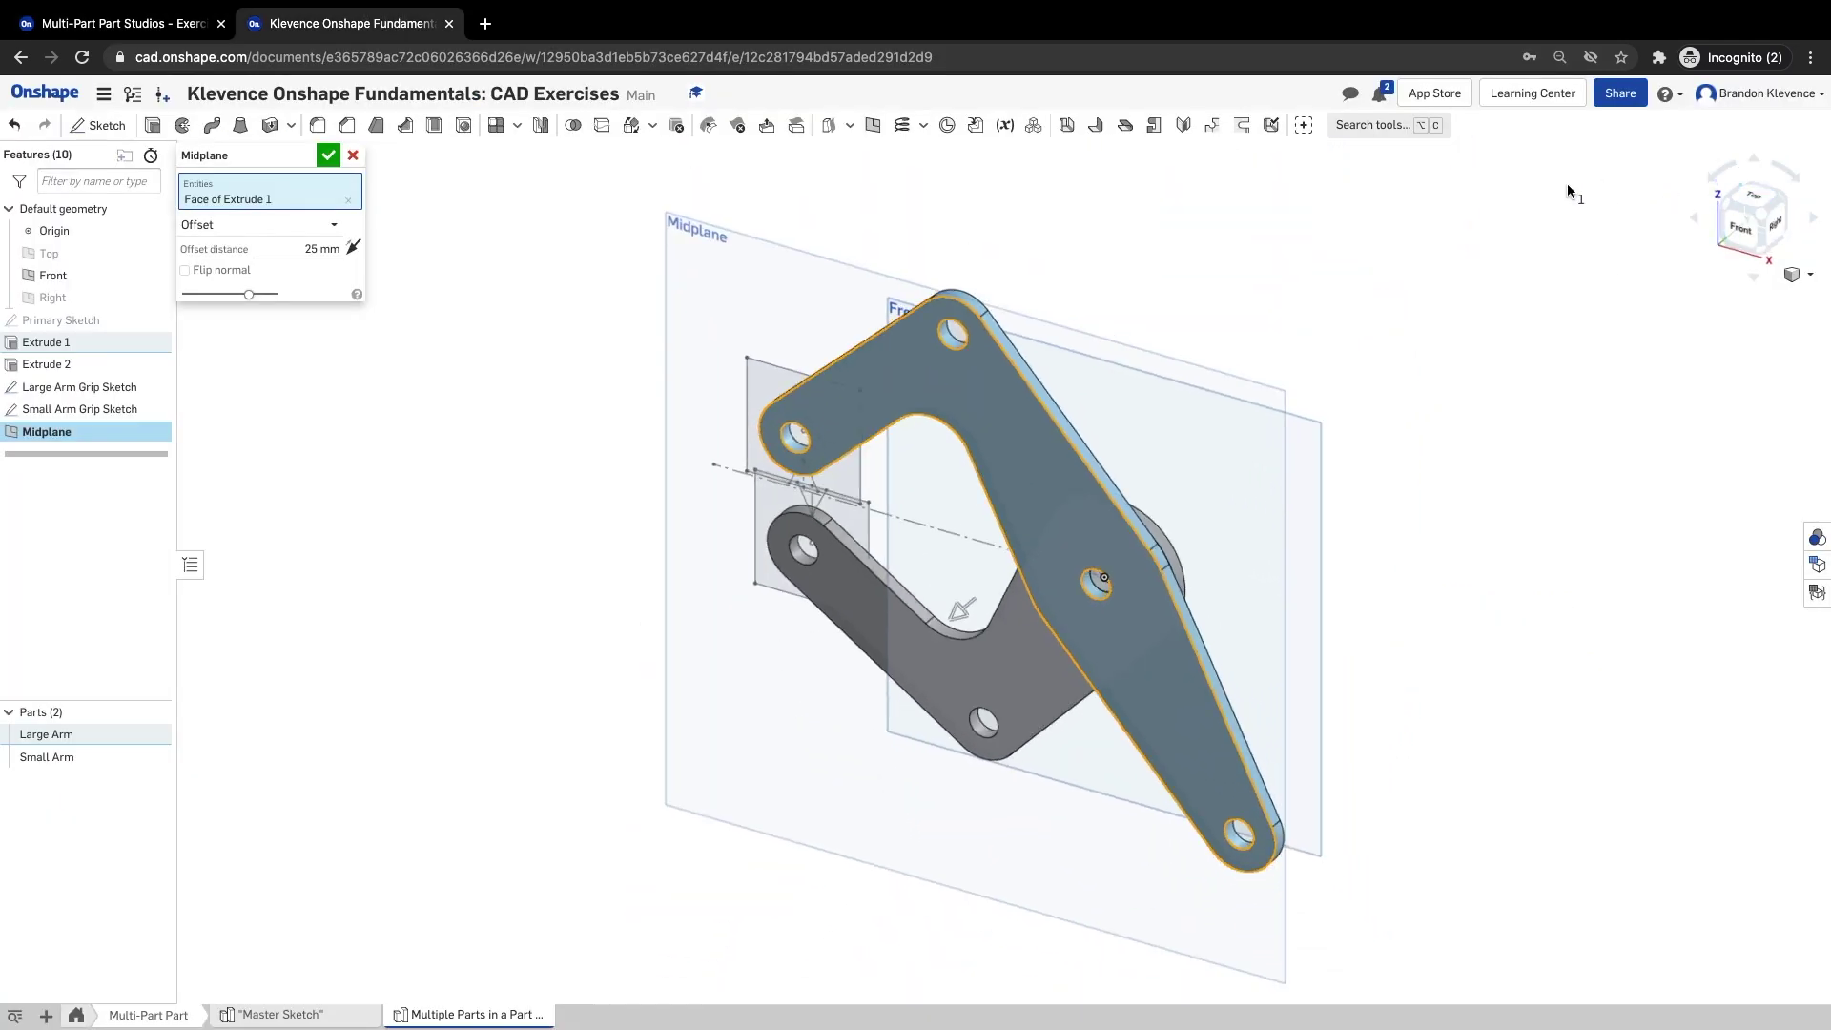
click(328, 154)
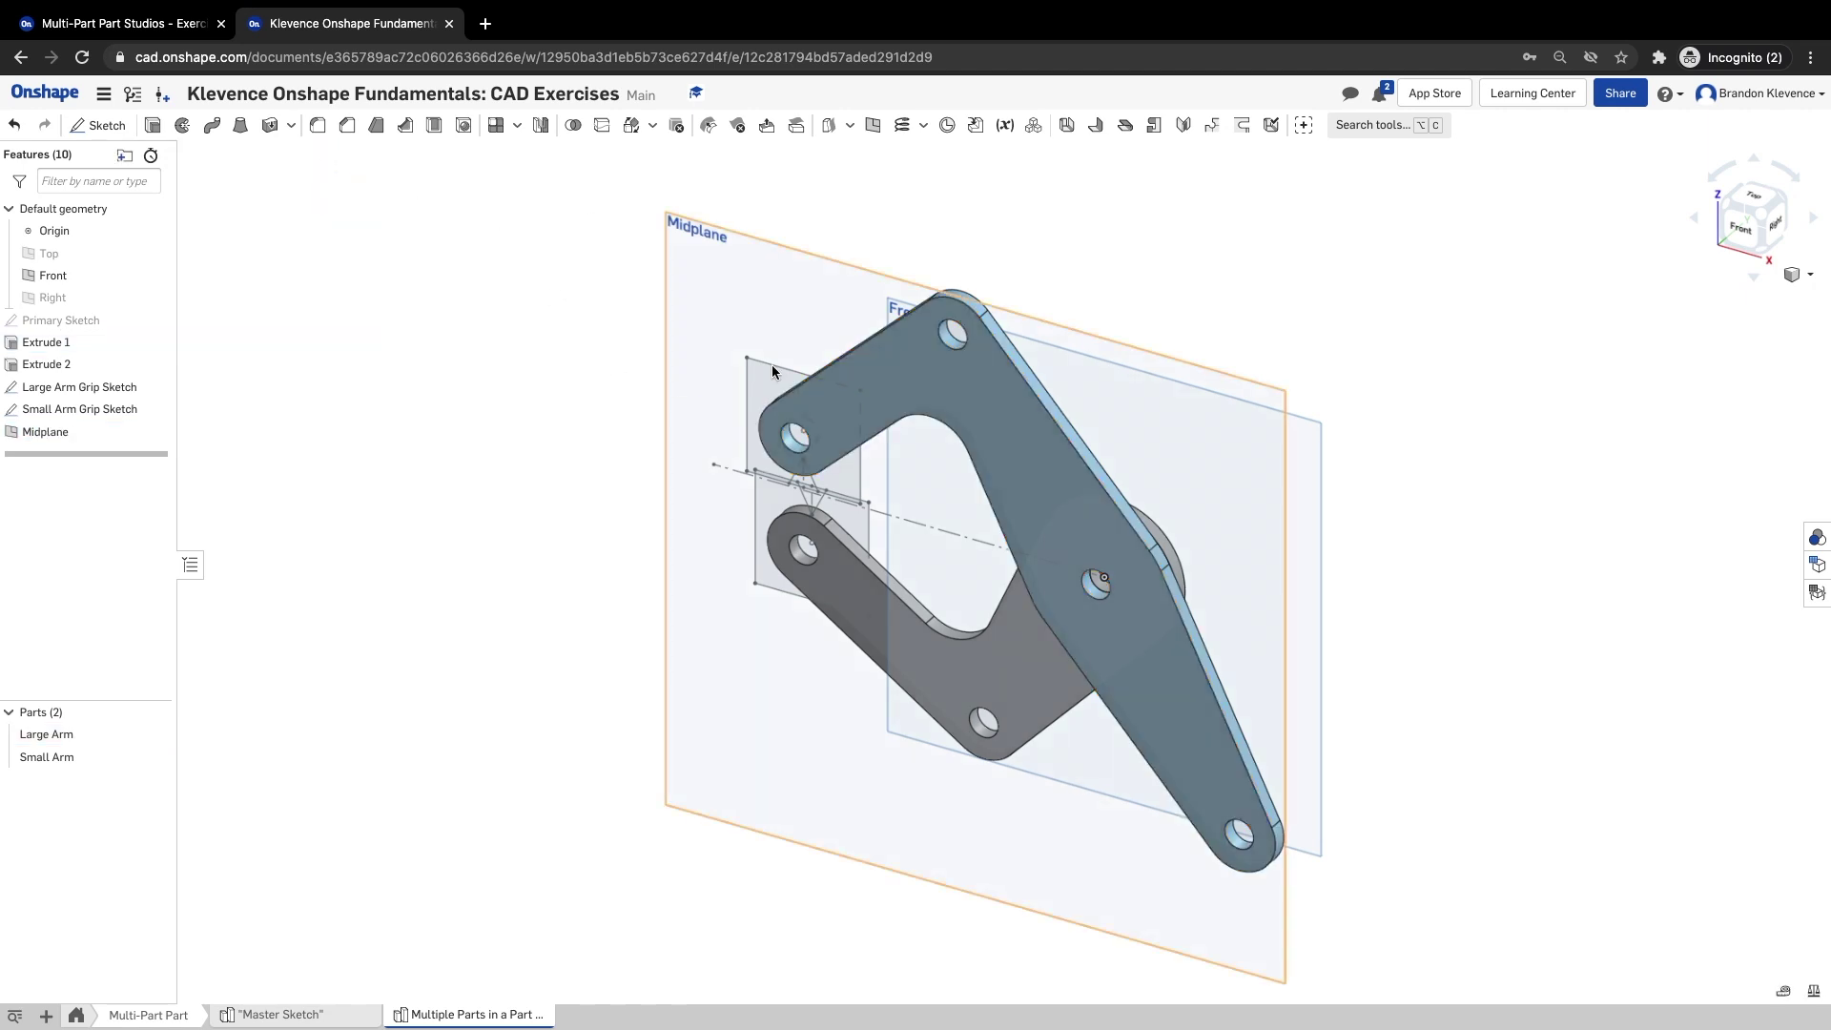
right_drag(1471, 428, 1413, 405)
- Switch to the course page, review exercise Steps 9 and 10, and return to the part studio
click(153, 23)
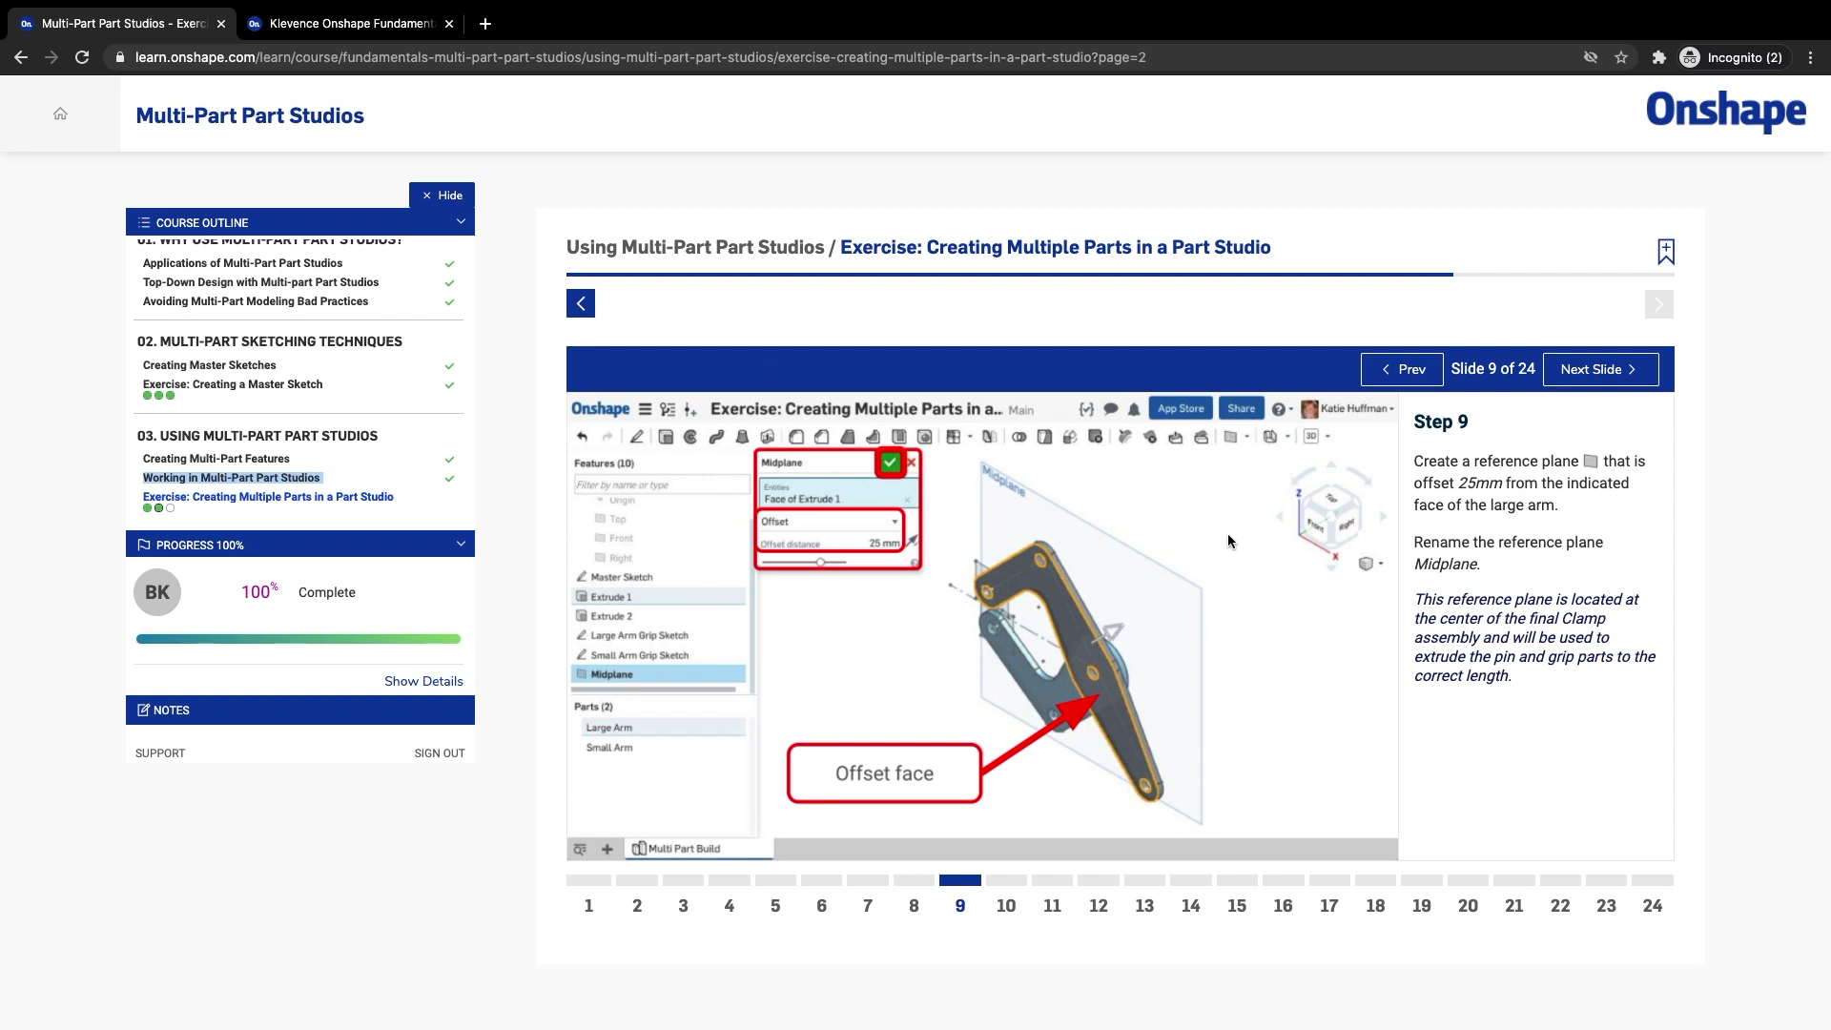
click(1574, 372)
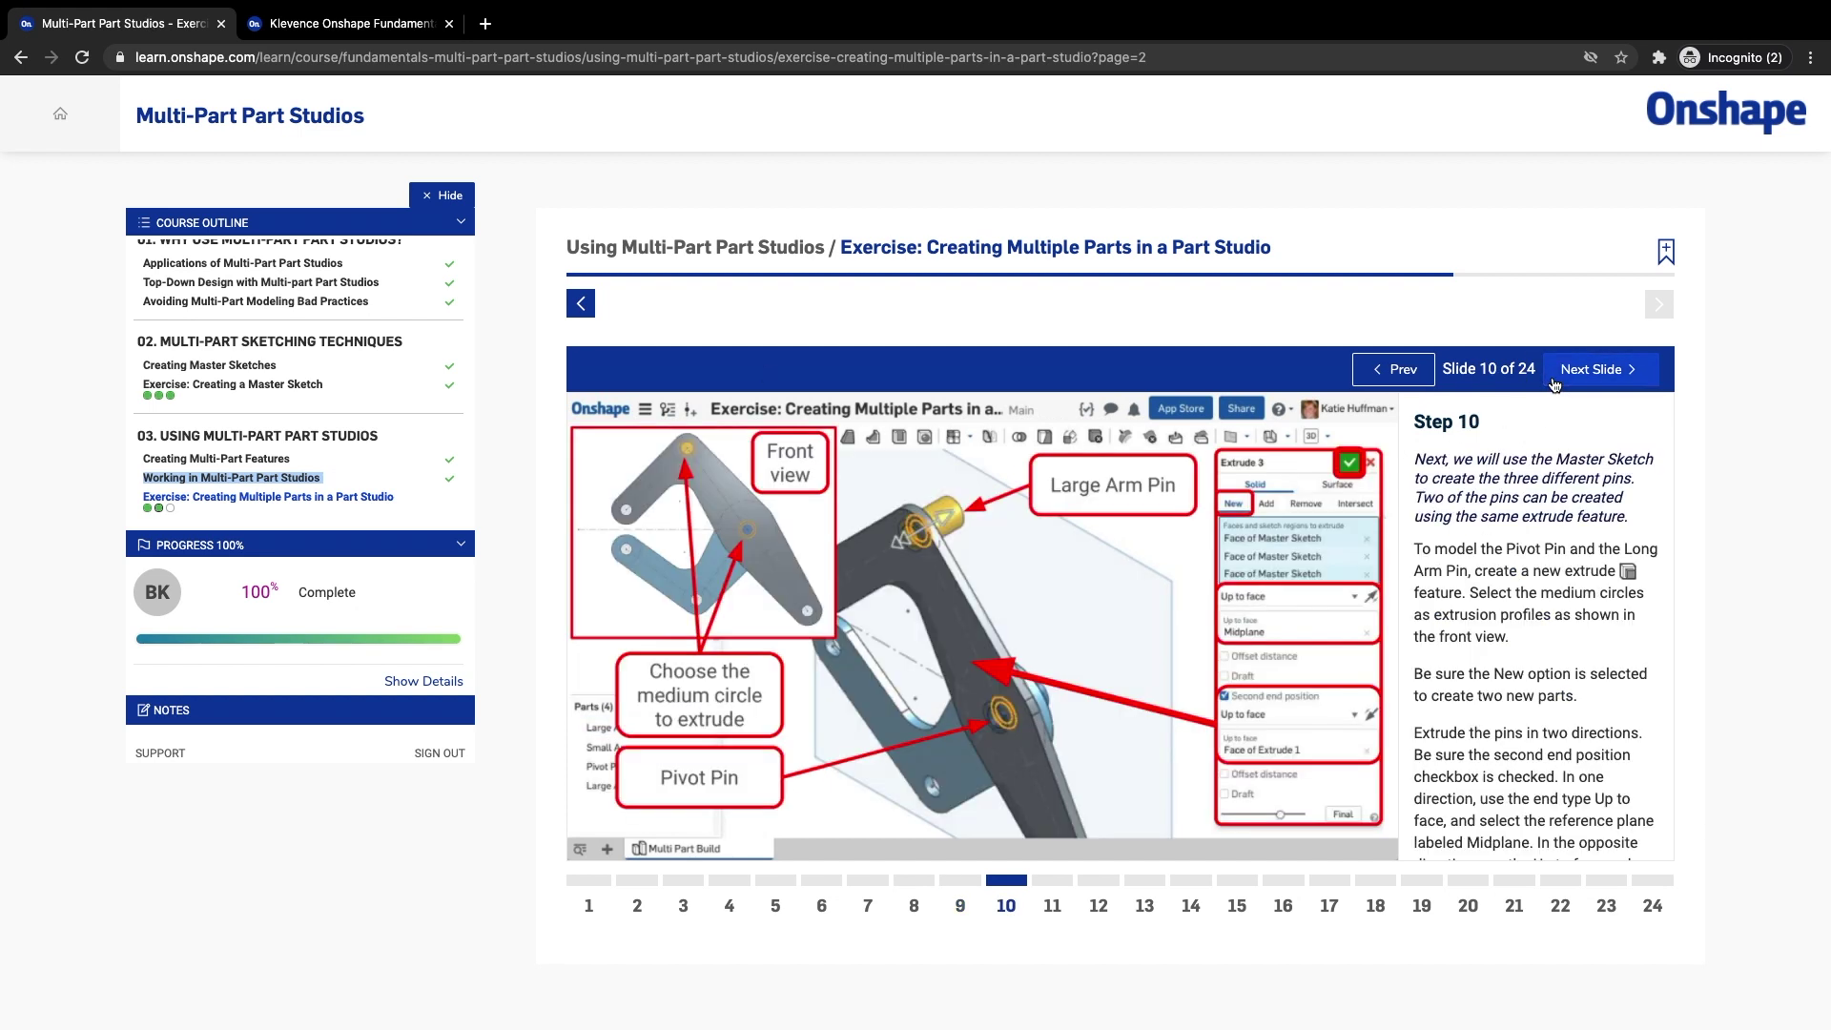
click(354, 27)
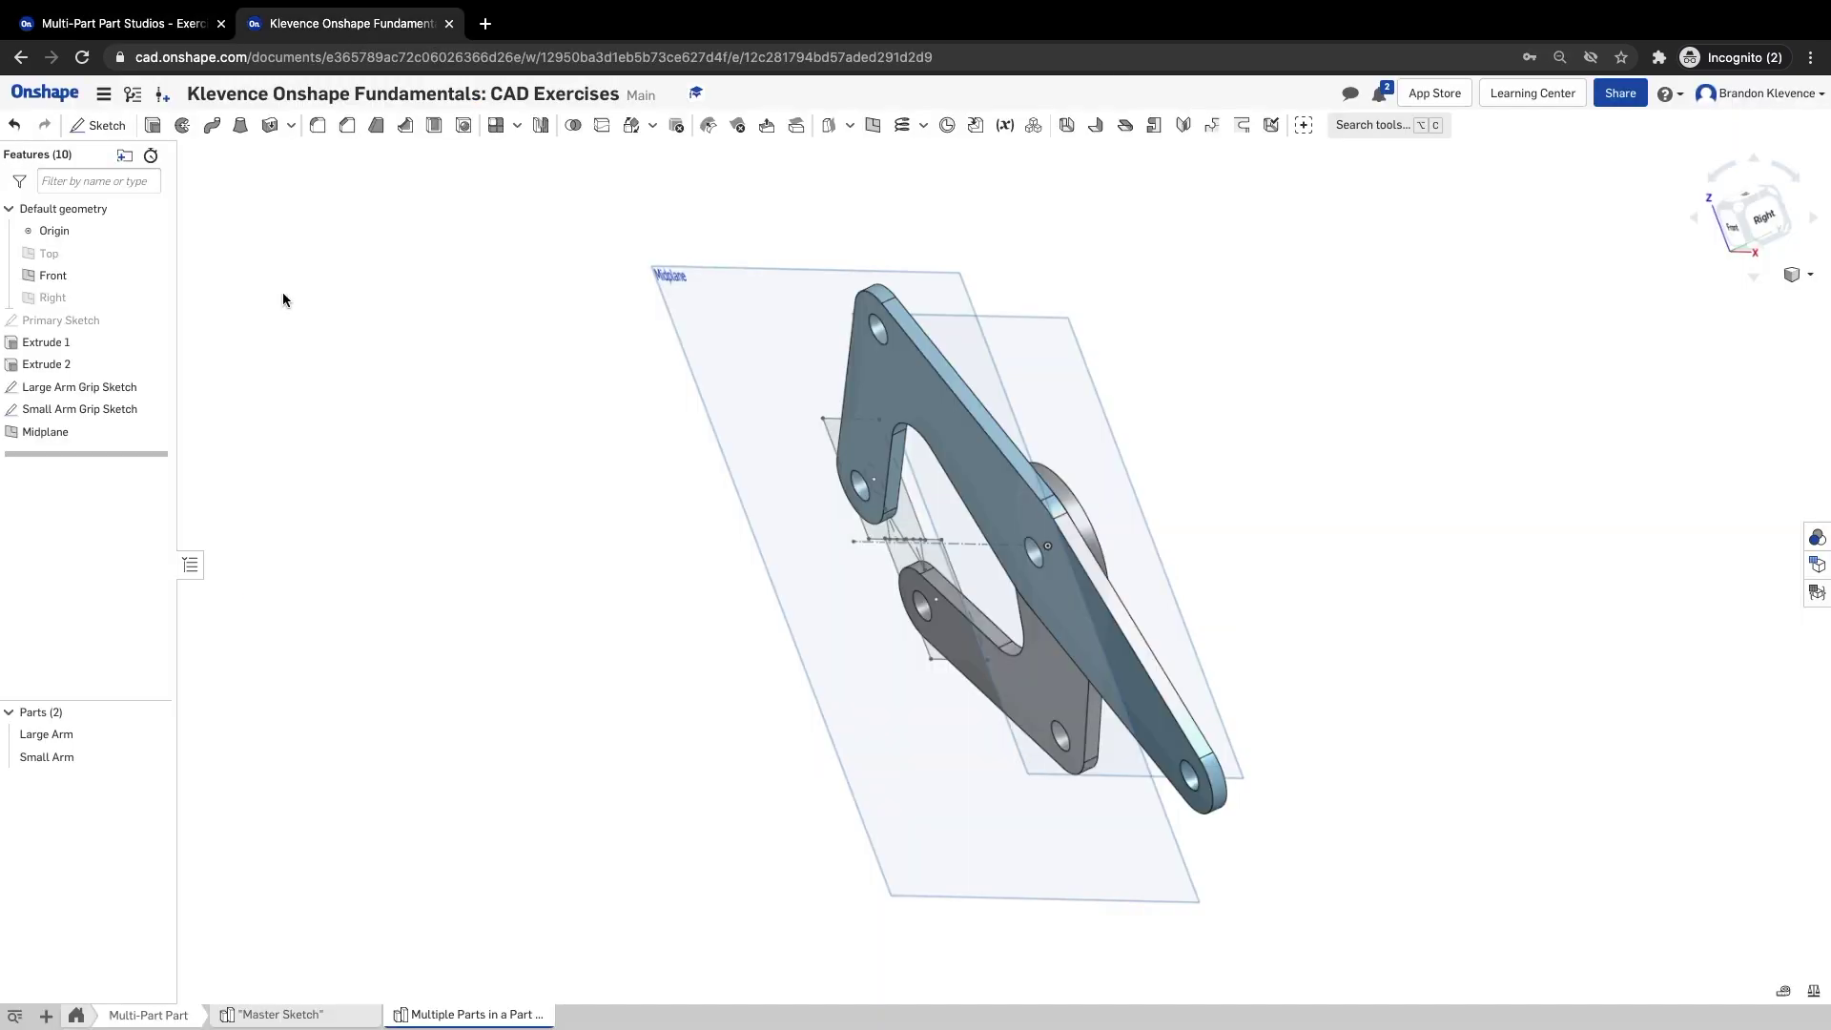
- Reopen the Midplane feature, reverse its offset direction from the Large Arm face, and accept it
double_click(52, 431)
right_drag(1266, 477, 1340, 536)
click(353, 248)
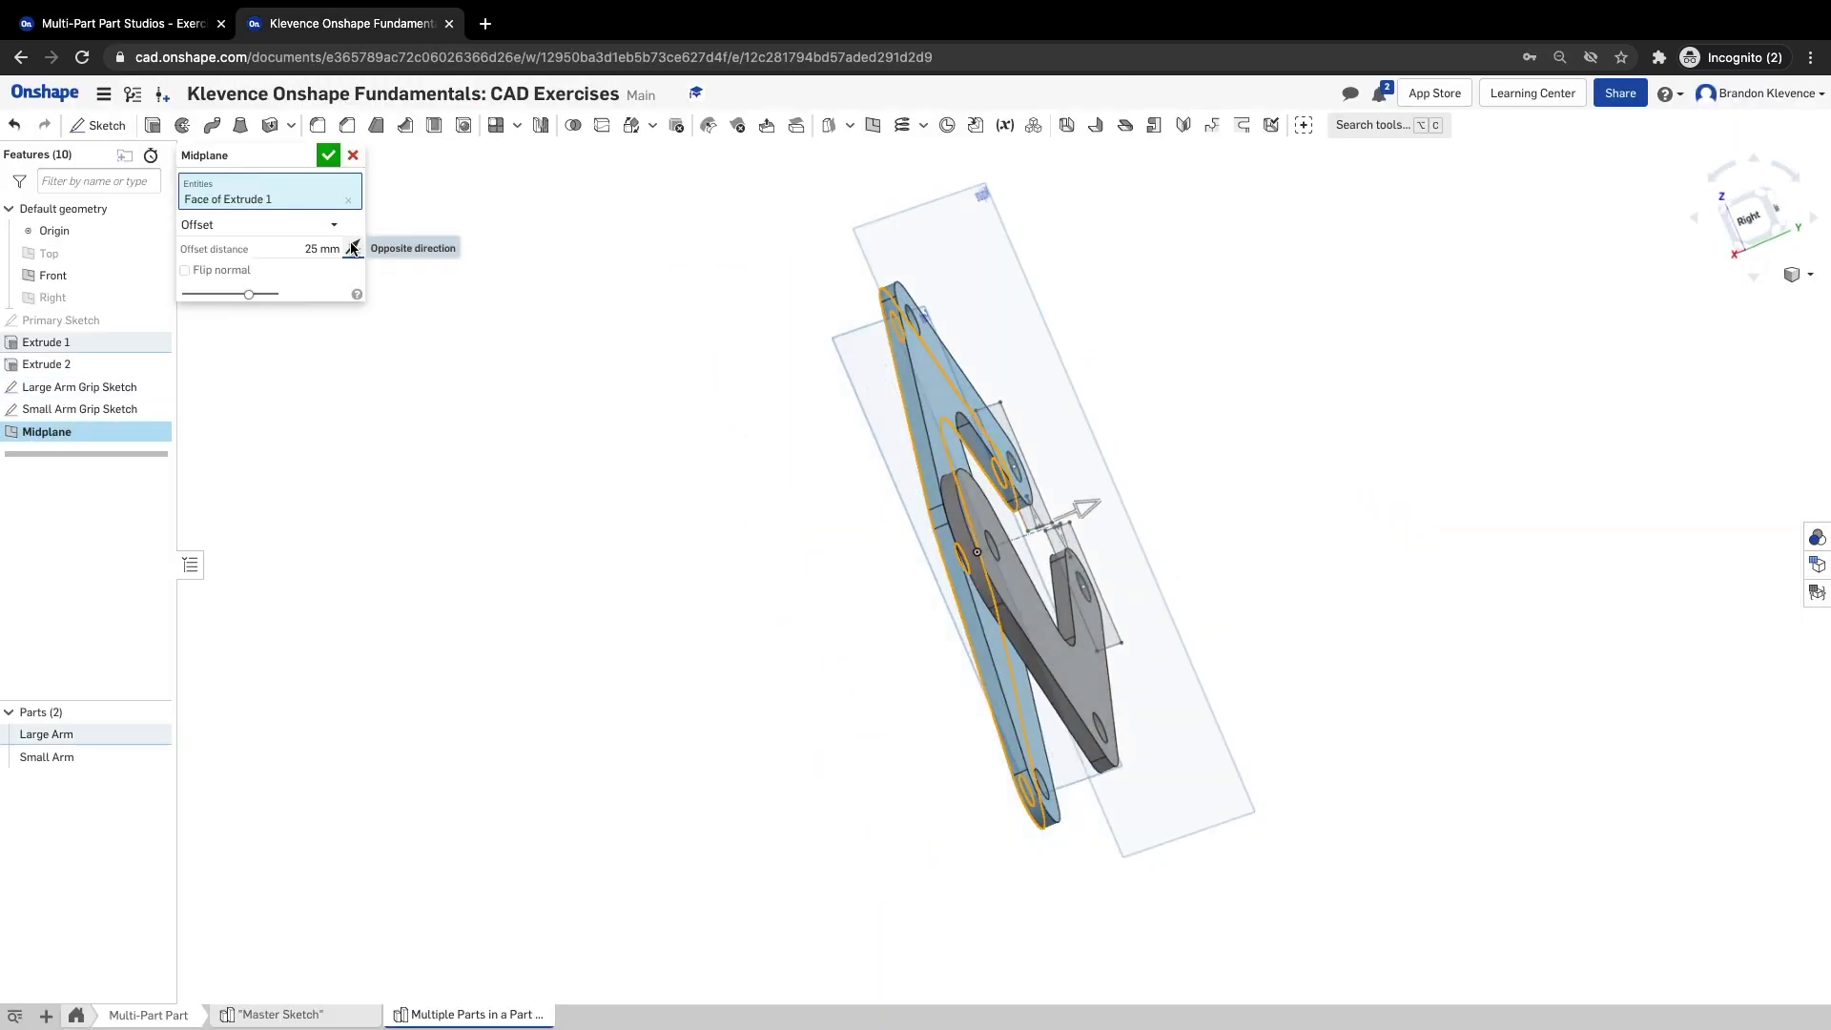
right_drag(551, 441, 597, 435)
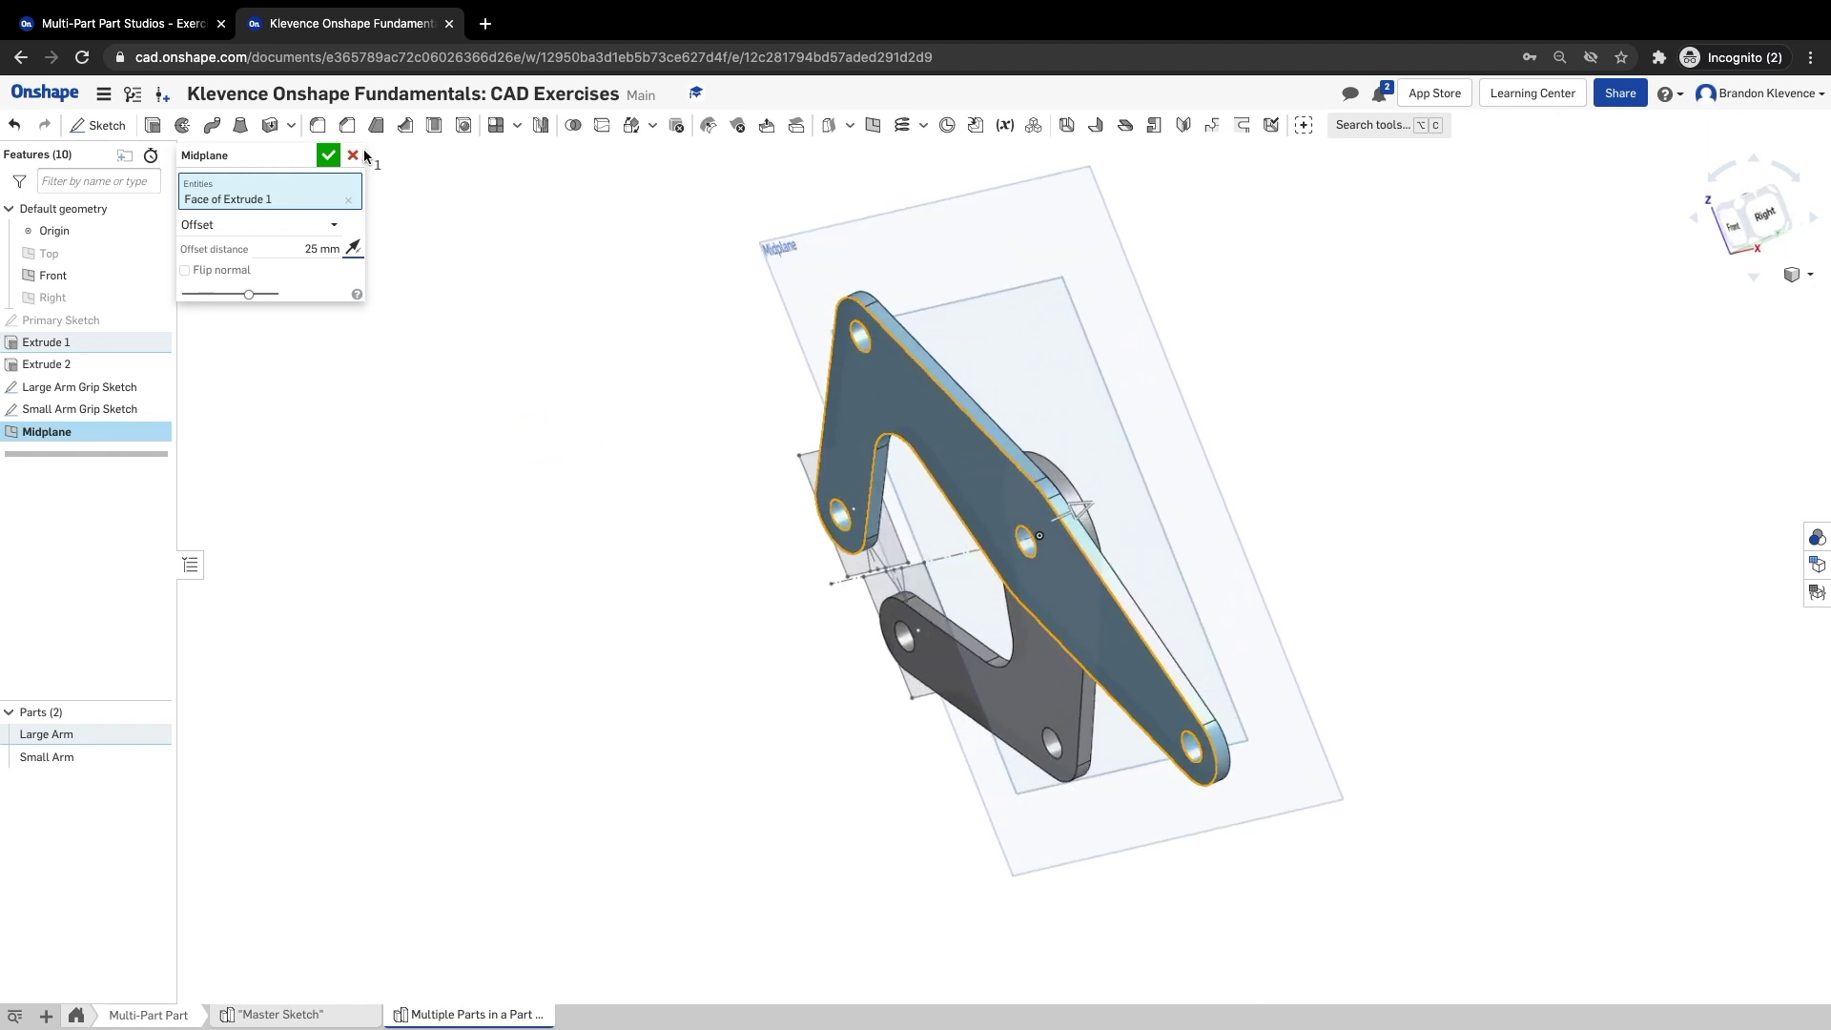
click(329, 155)
right_drag(774, 507, 1381, 315)
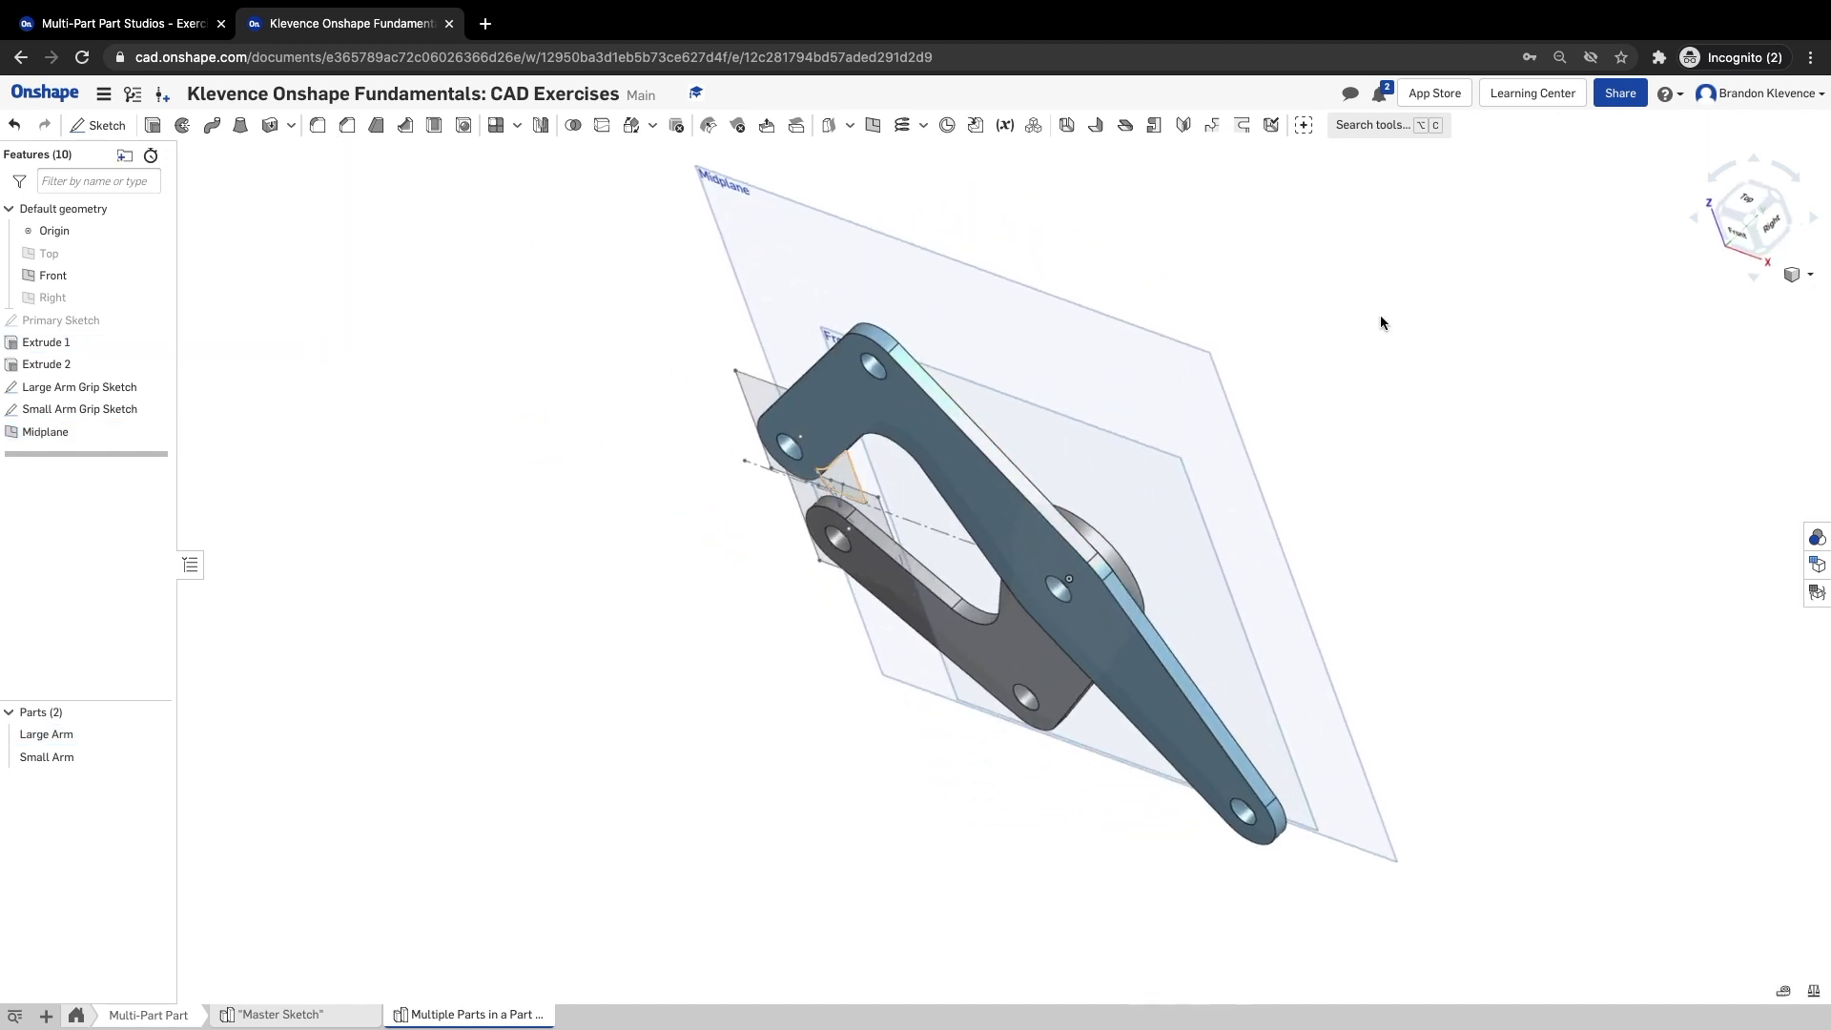
click(1755, 230)
- Consult exercise Step 10, show the Primary Sketch, and hide the Large Arm Grip Sketch and Small Arm Grip Sketch
click(134, 22)
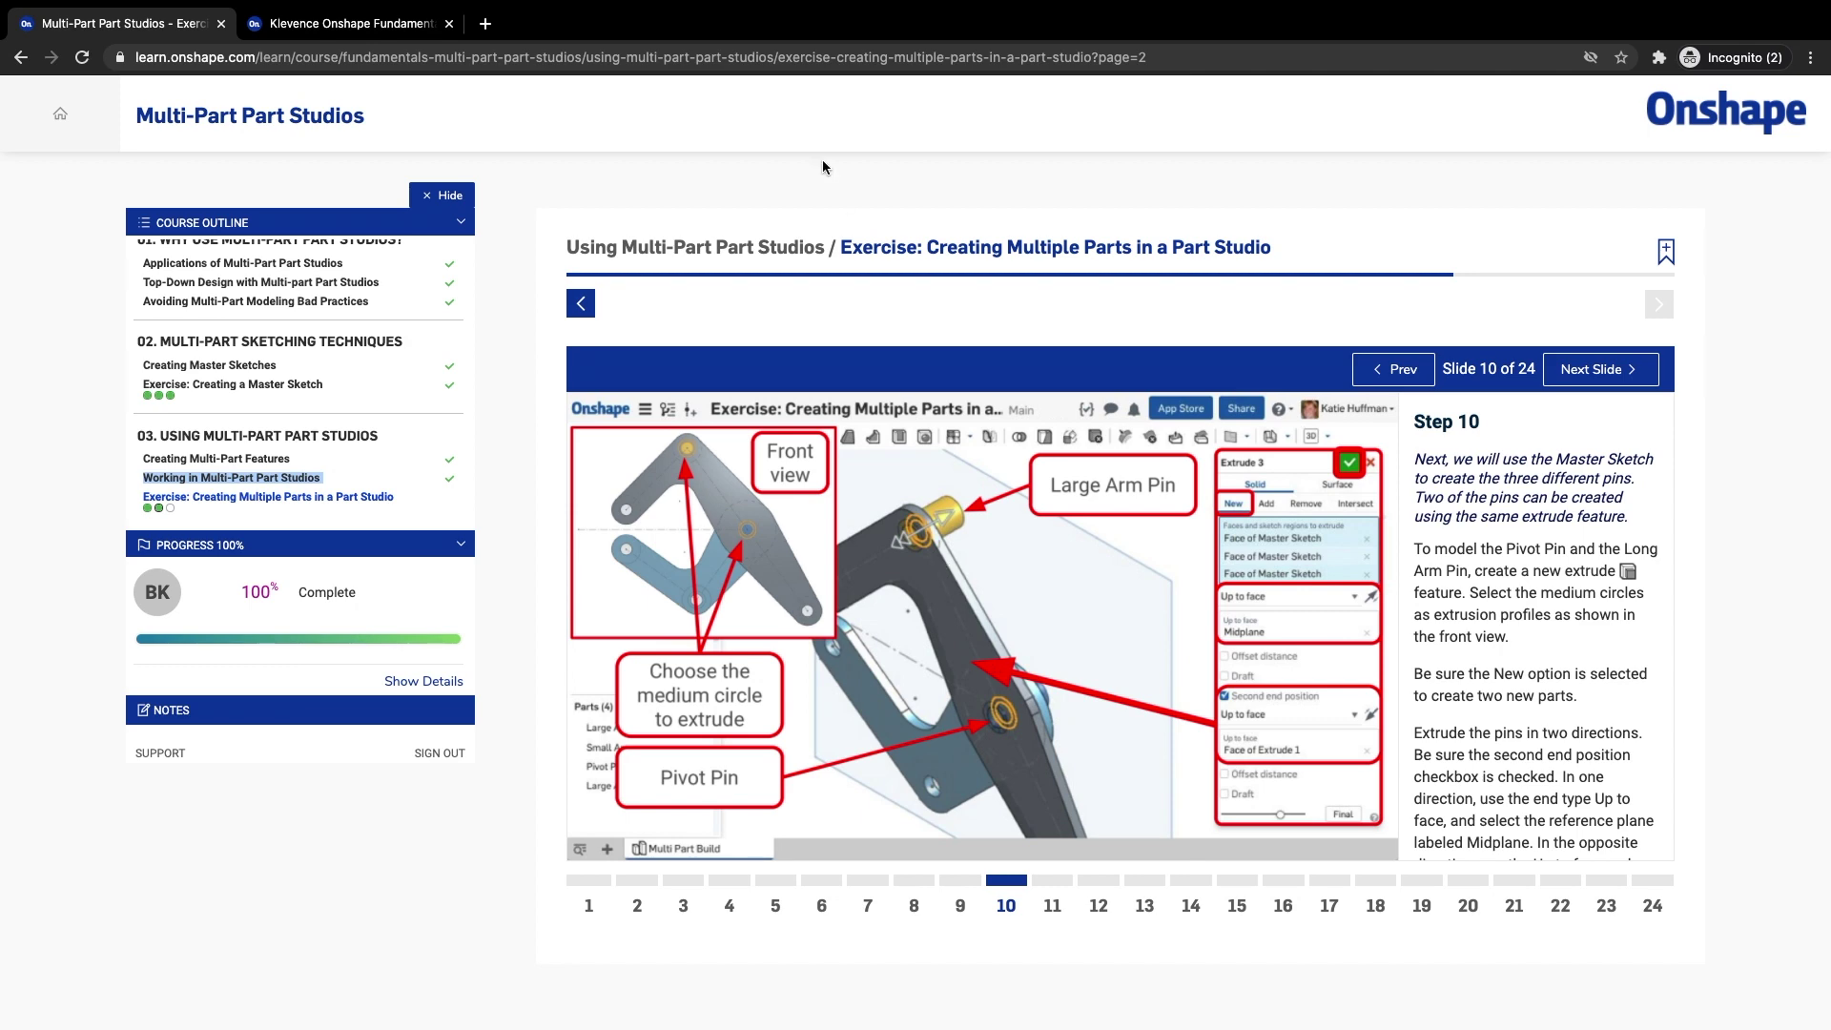
click(327, 29)
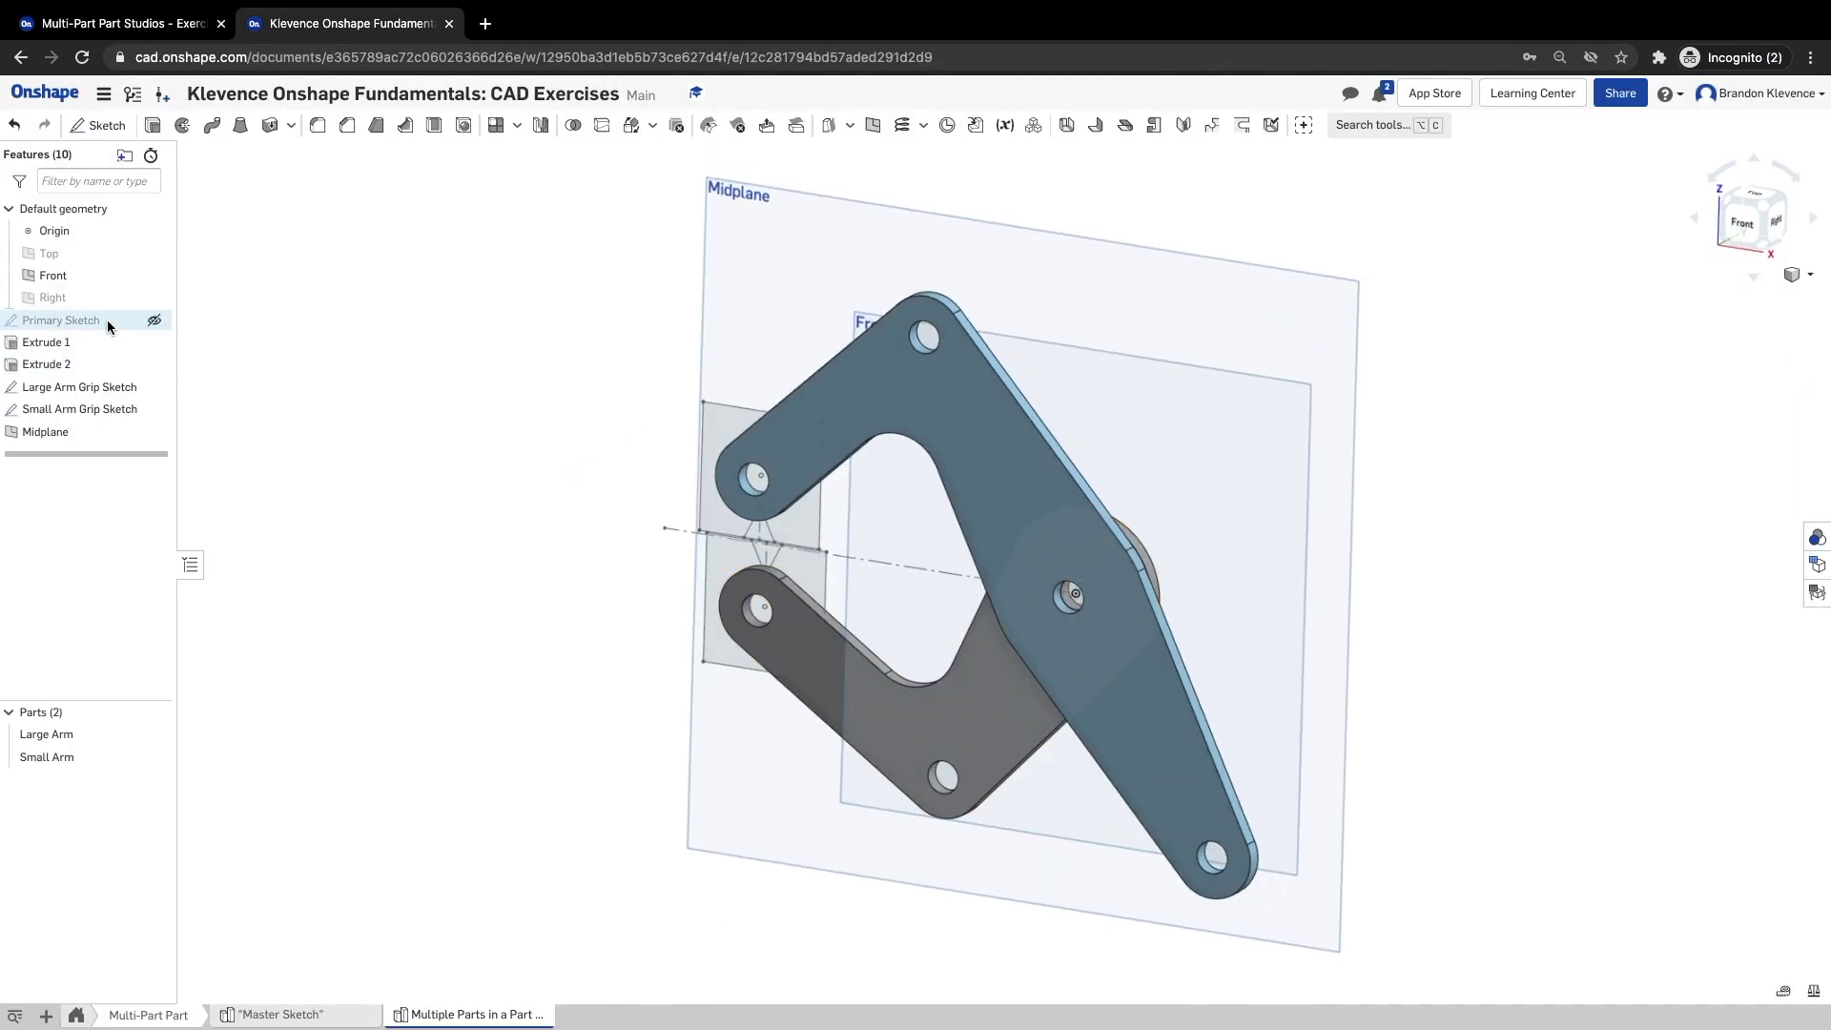
click(157, 322)
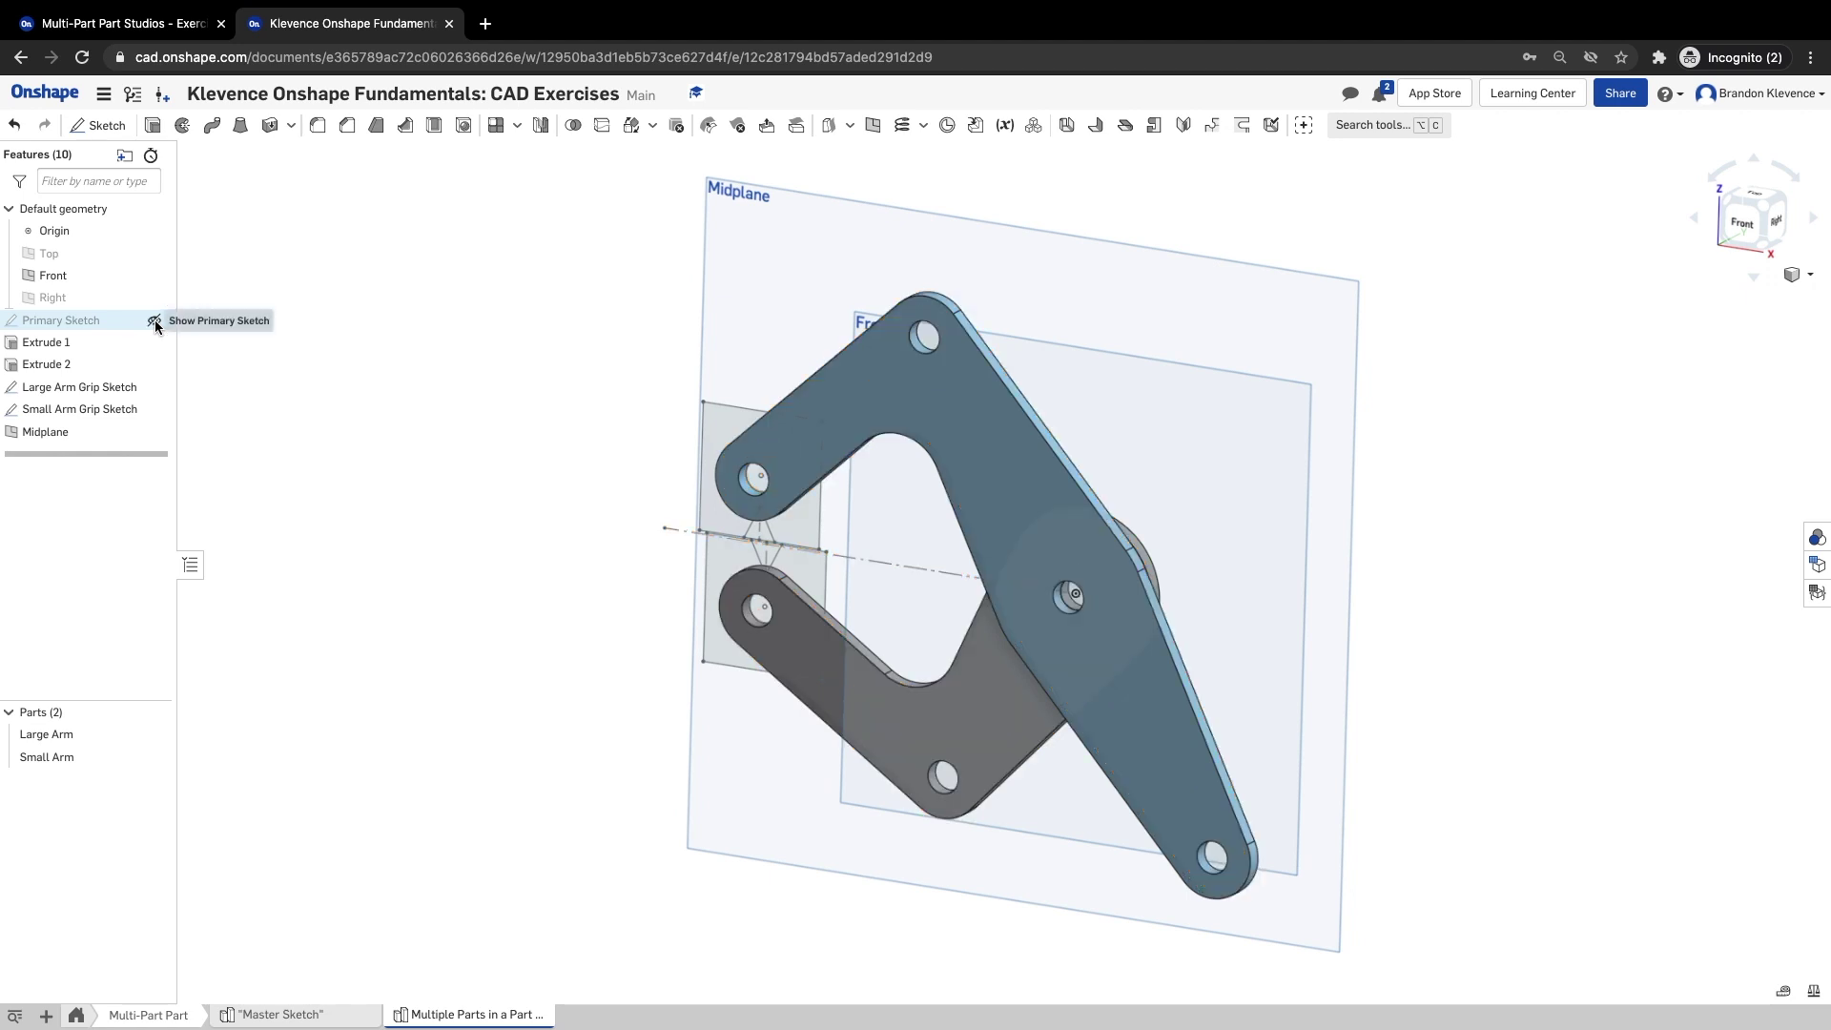
click(157, 386)
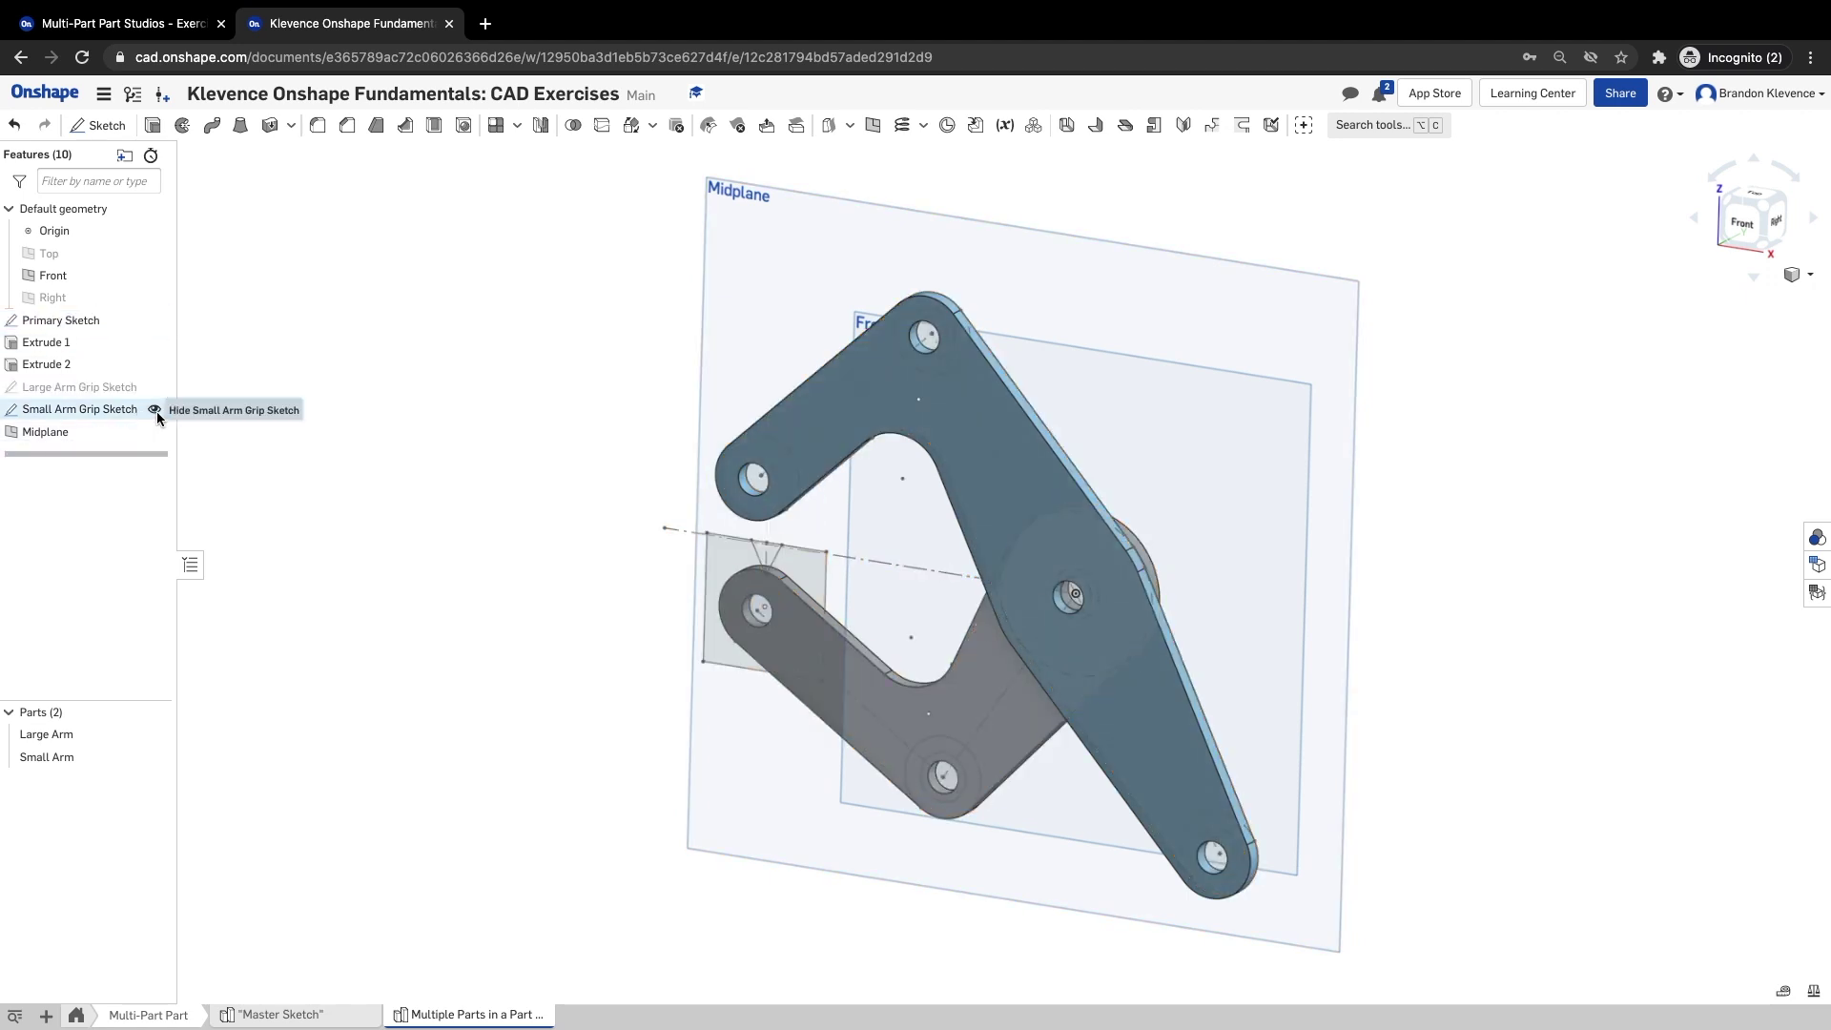
click(156, 409)
right_drag(383, 561, 409, 531)
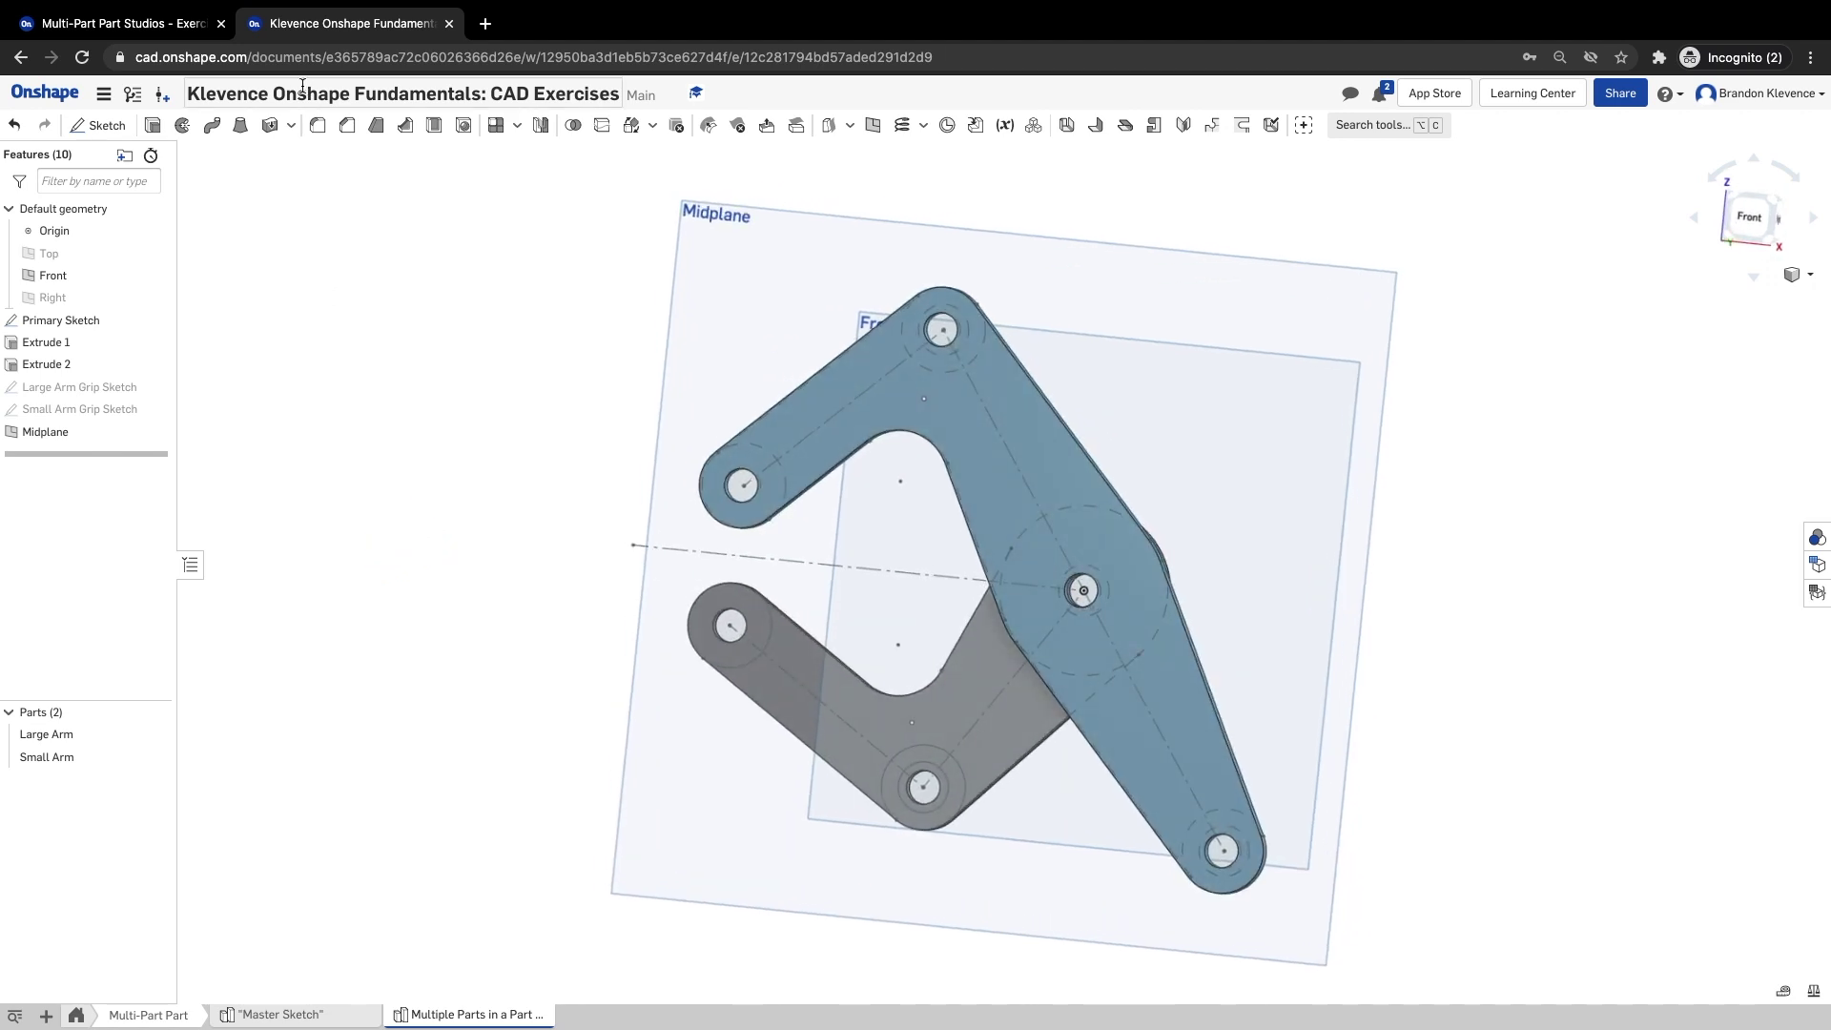
- Compare exercise Steps 10 and 11 to see which pin profiles each extrude uses
click(170, 25)
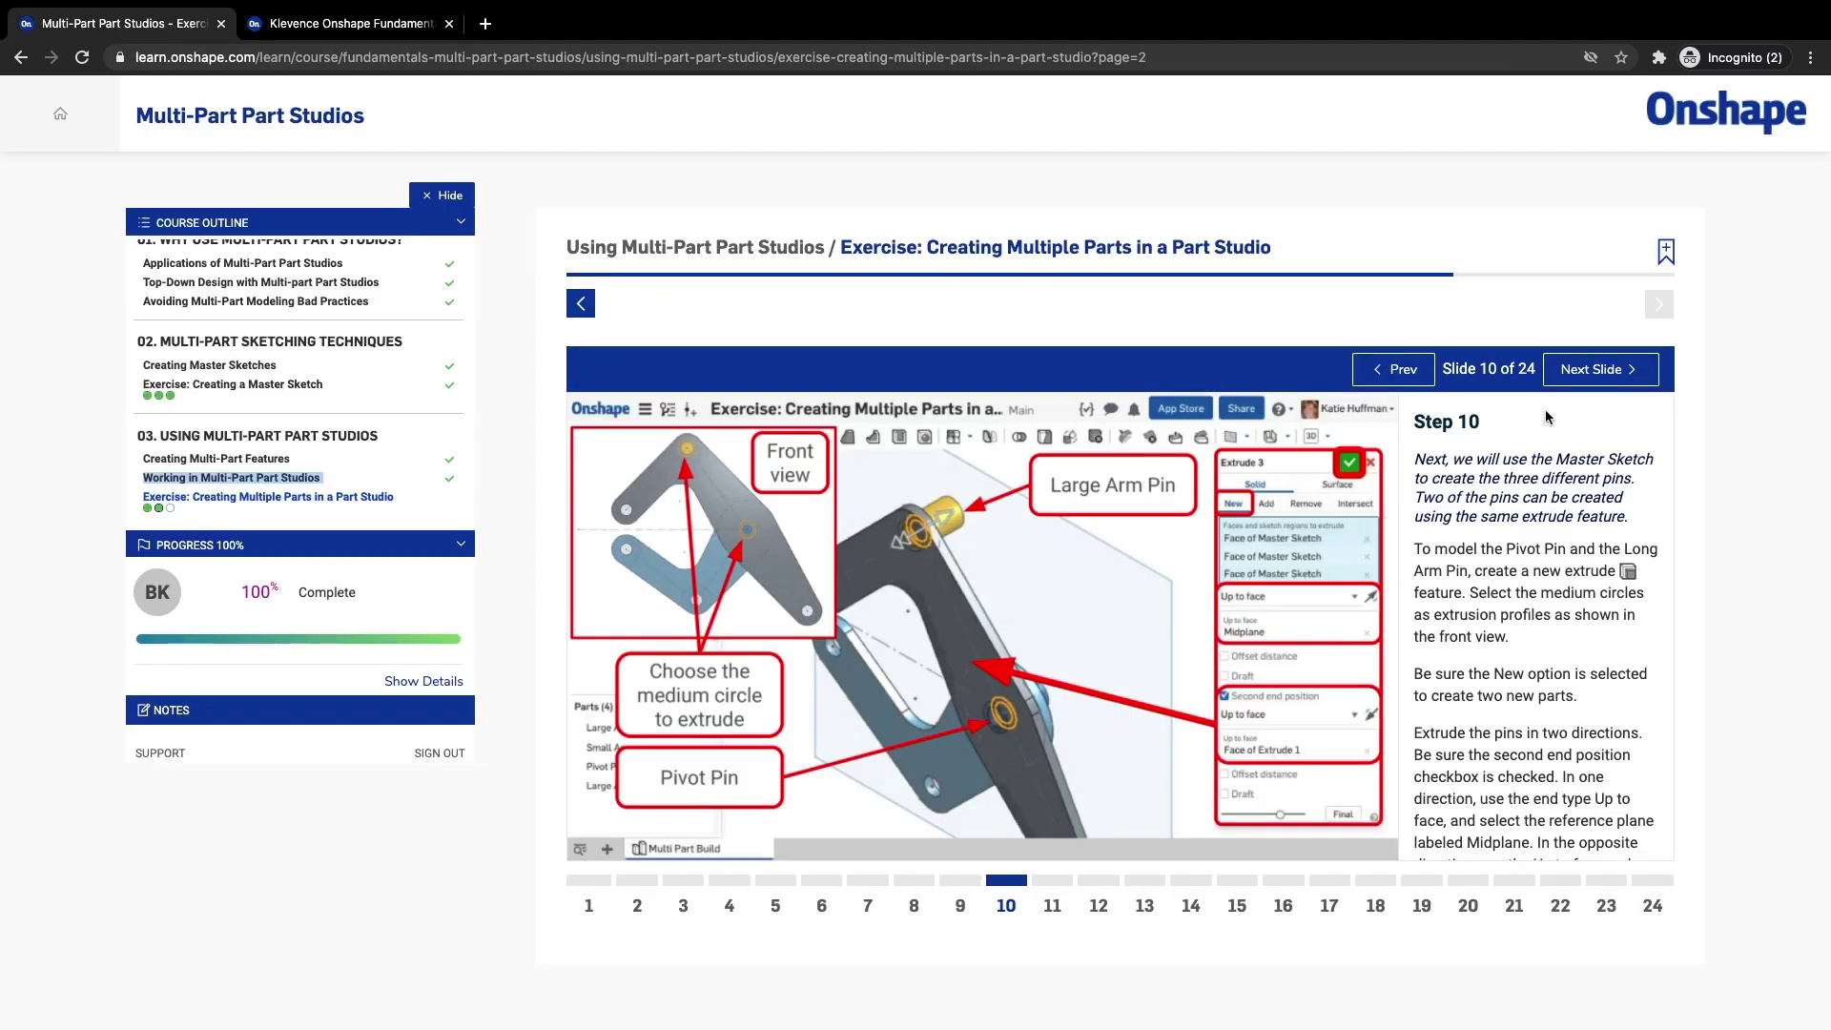
click(1583, 372)
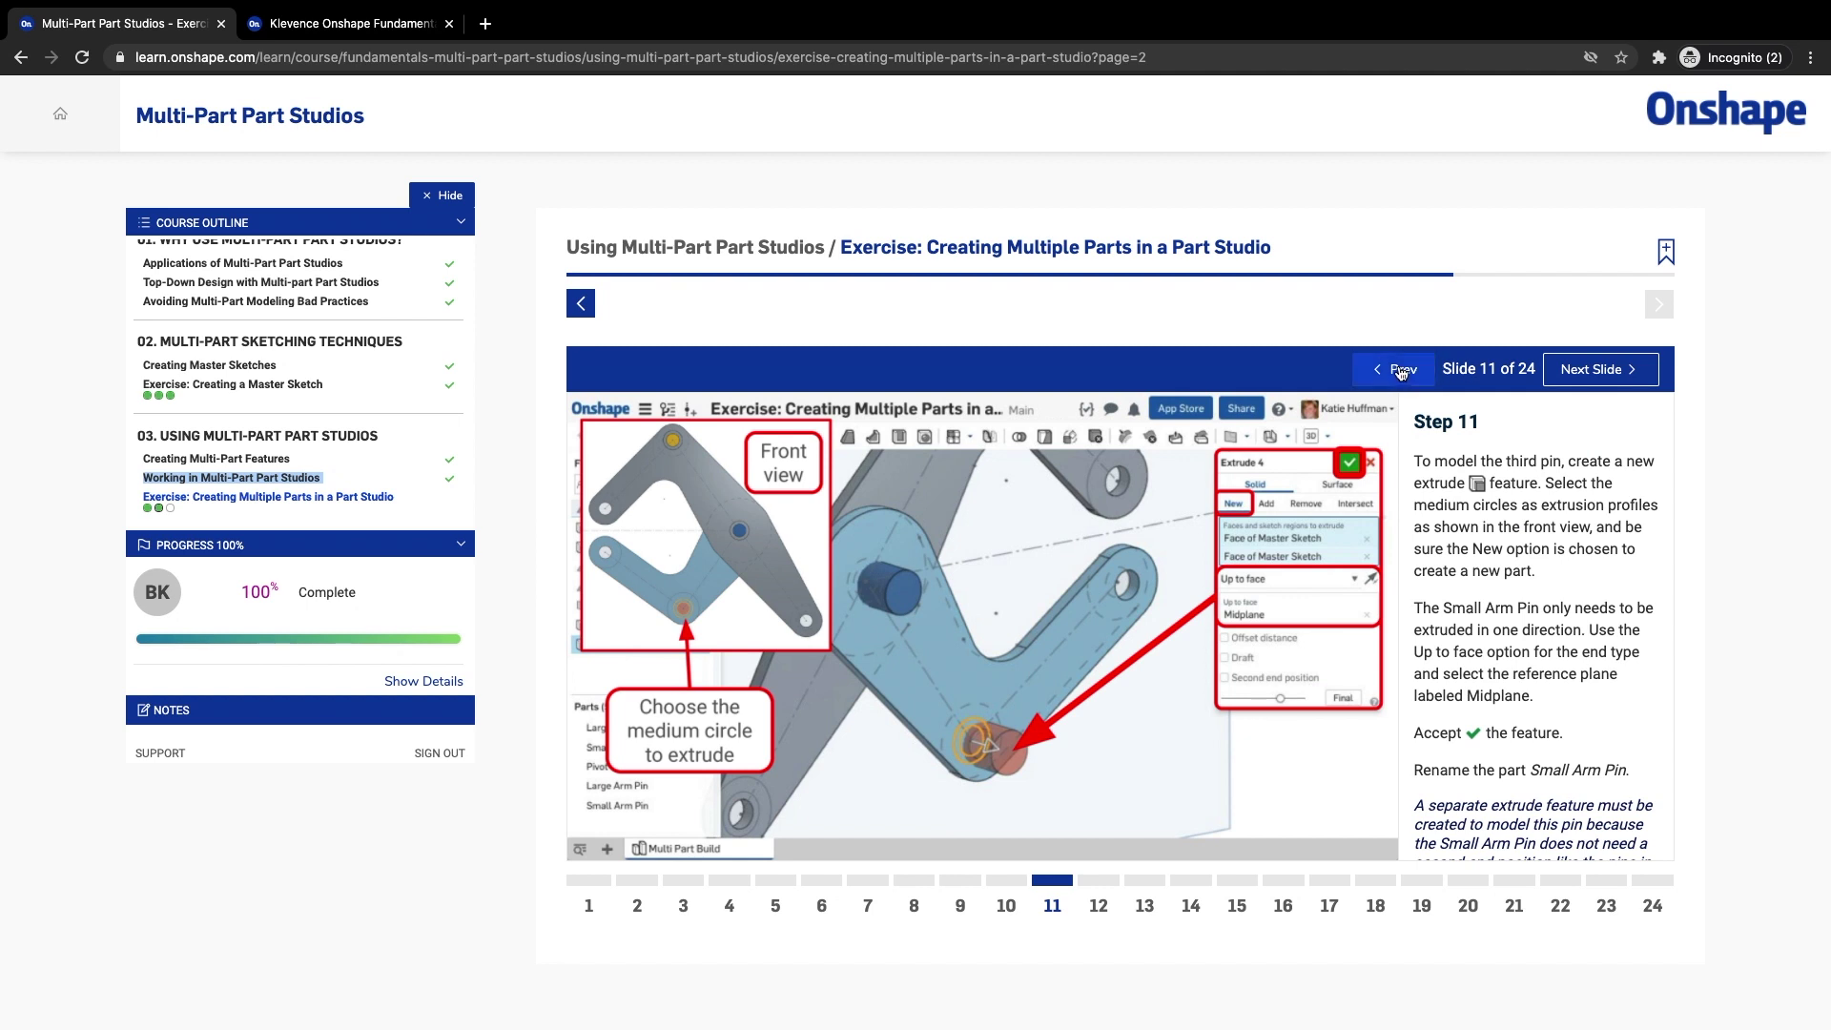
click(1400, 372)
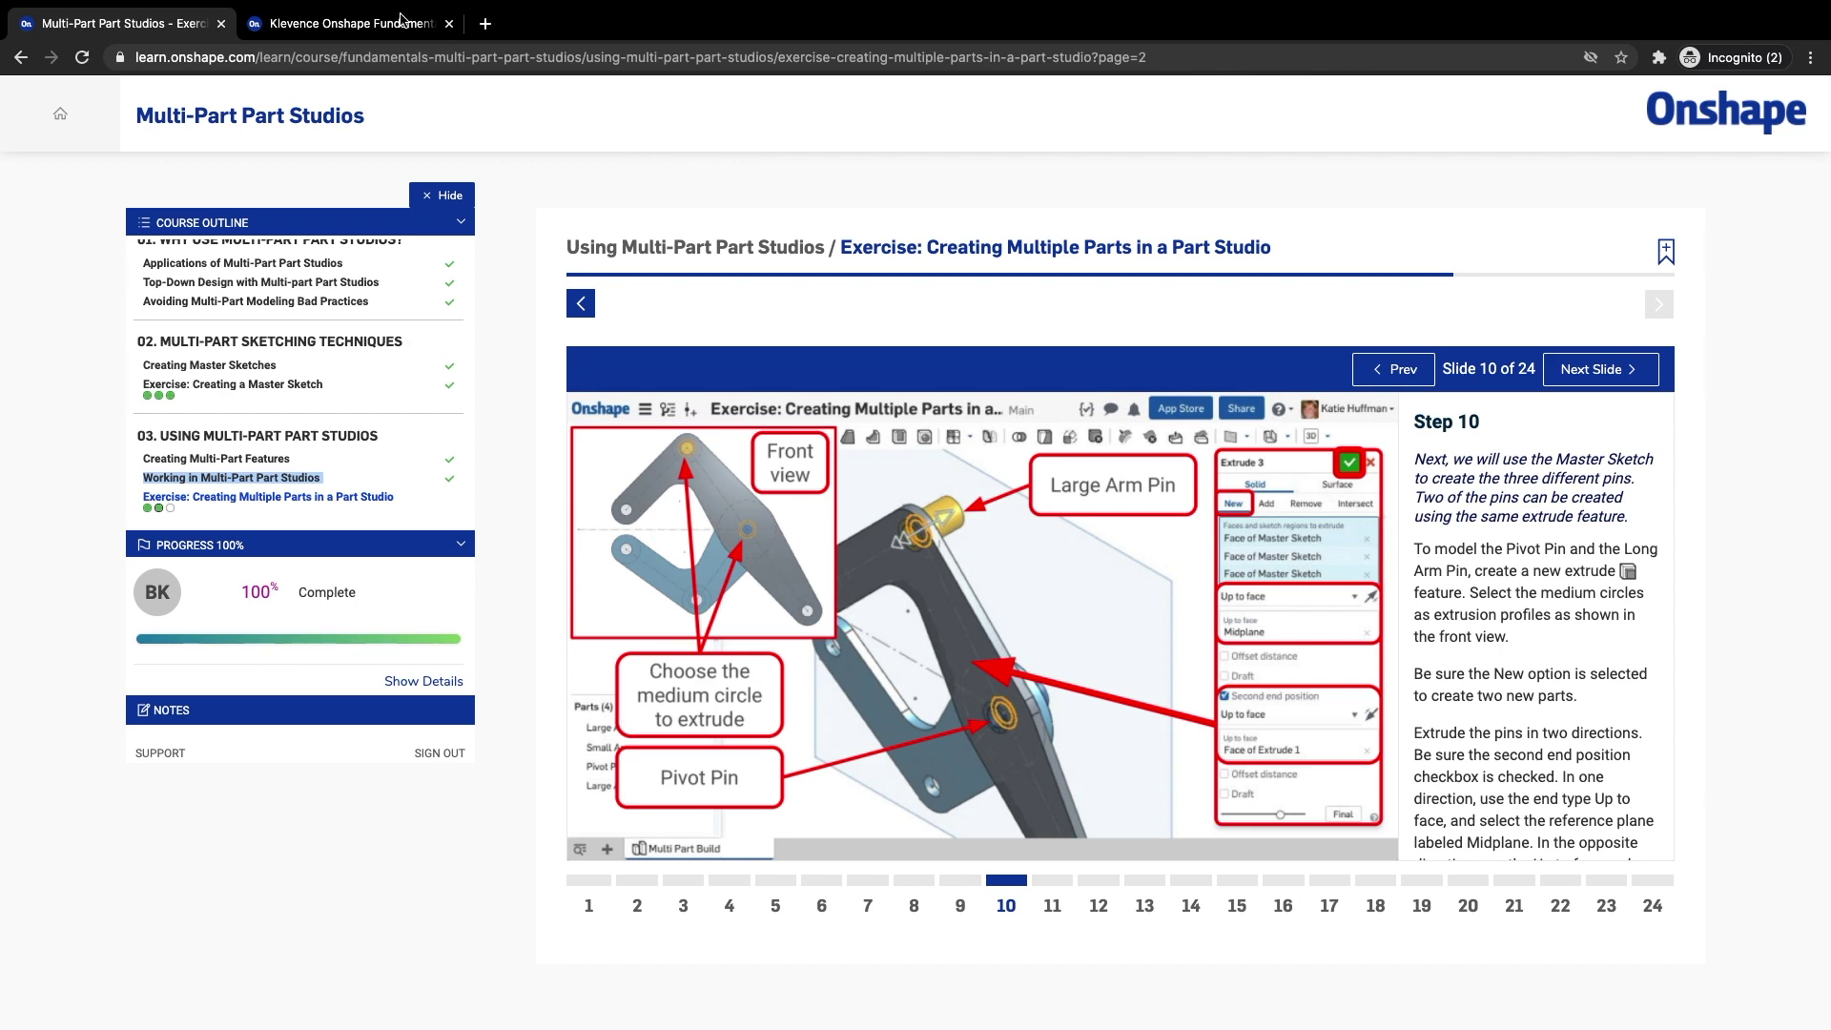
- In the part studio, start a New solid extrude from the Primary Sketch ring around the Large Arm's upper corner hole
click(333, 23)
right_drag(487, 393, 278, 295)
click(152, 125)
right_drag(494, 558, 912, 336)
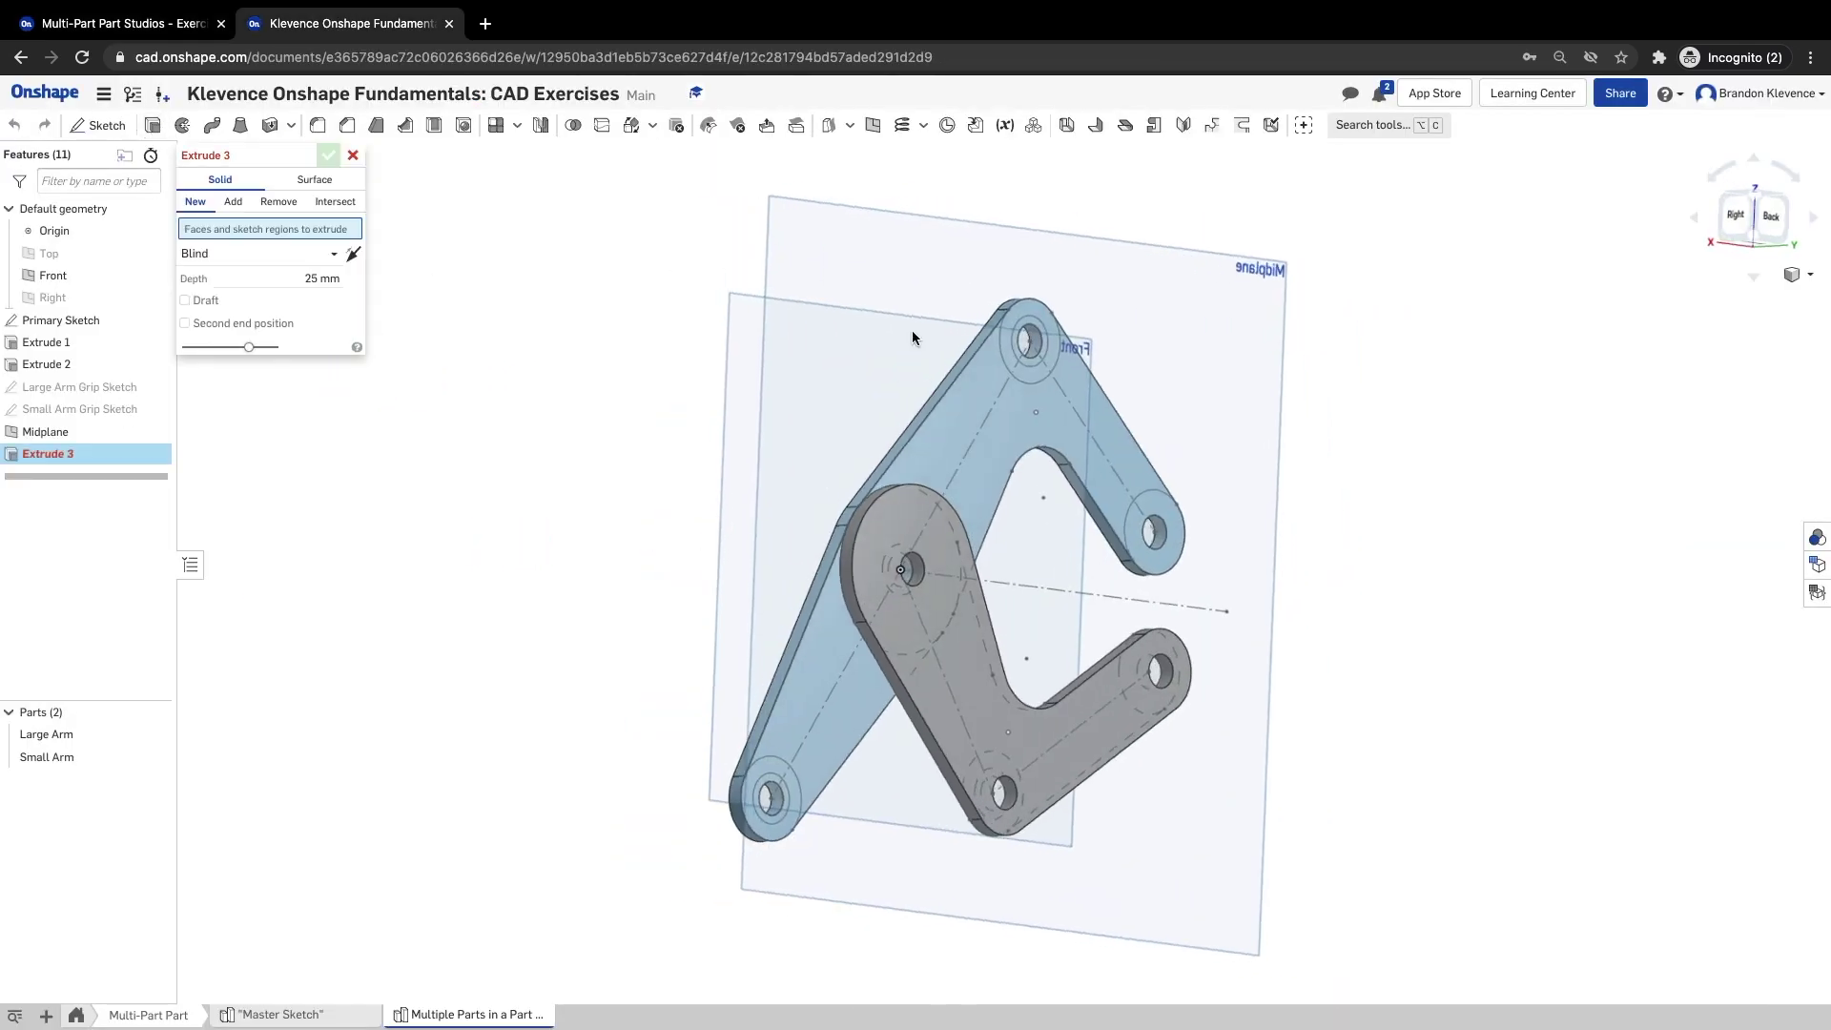
click(1044, 329)
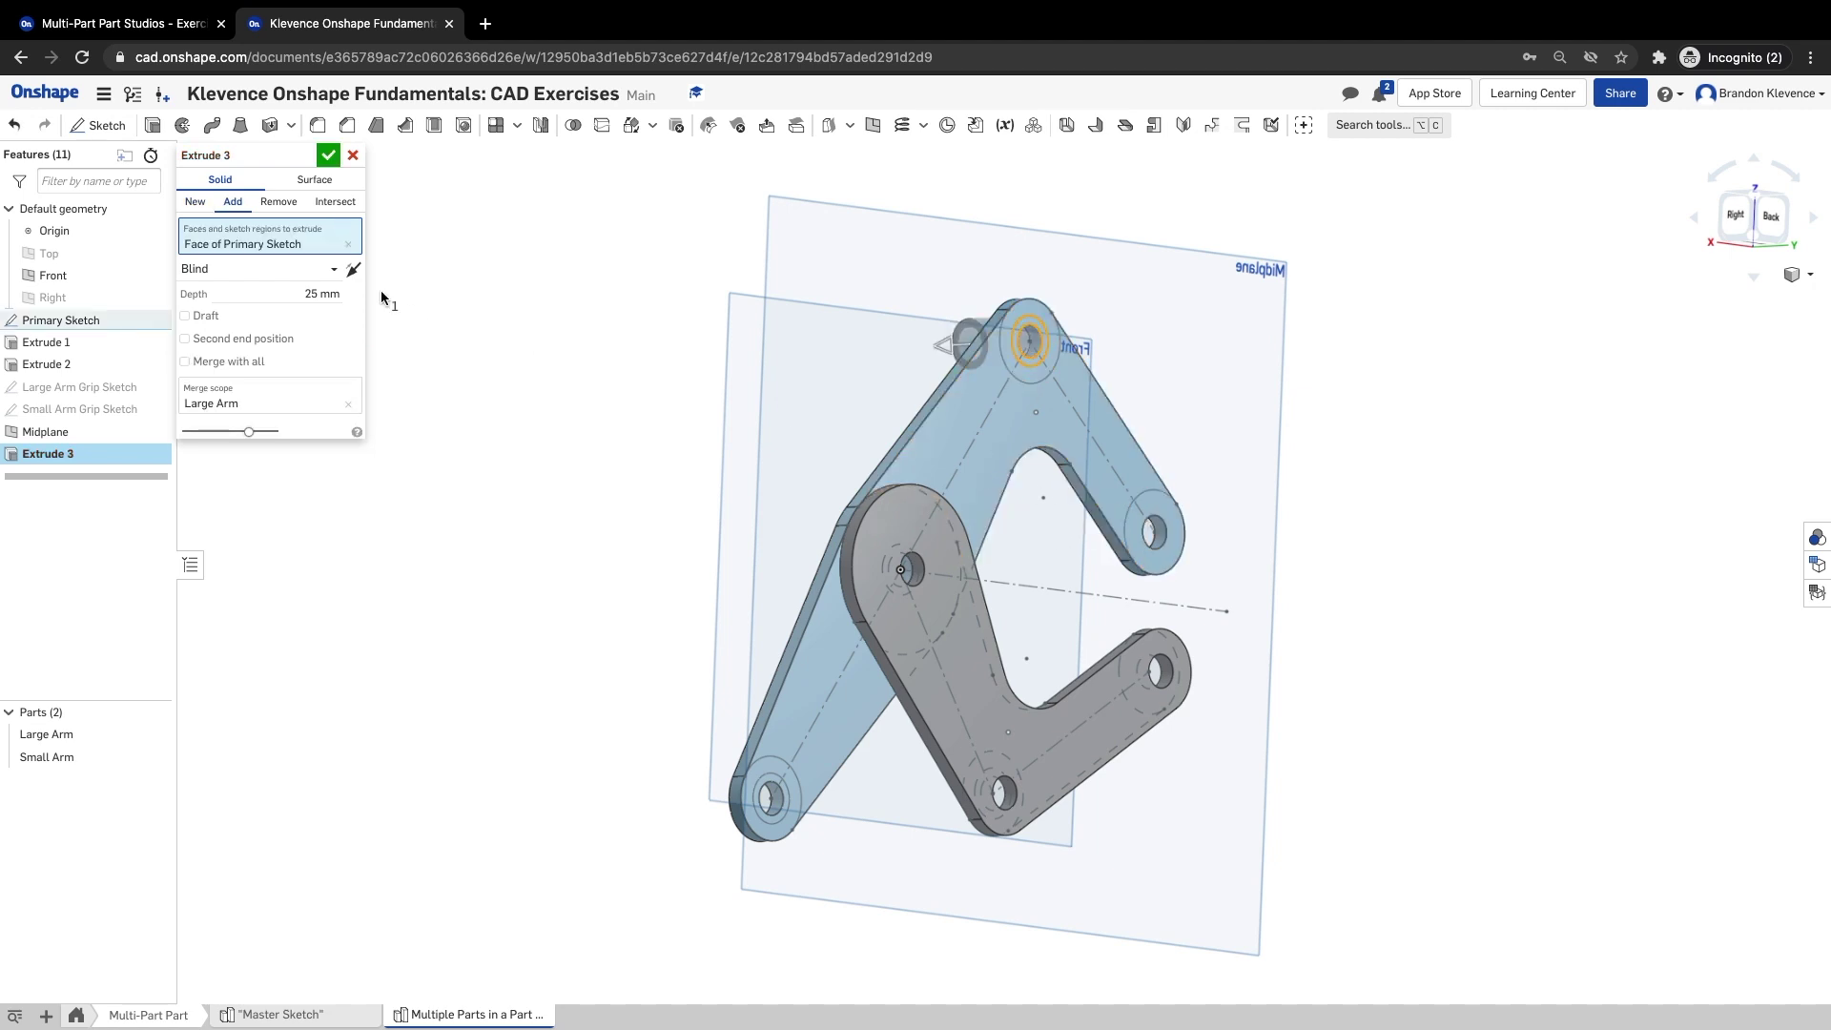
click(195, 202)
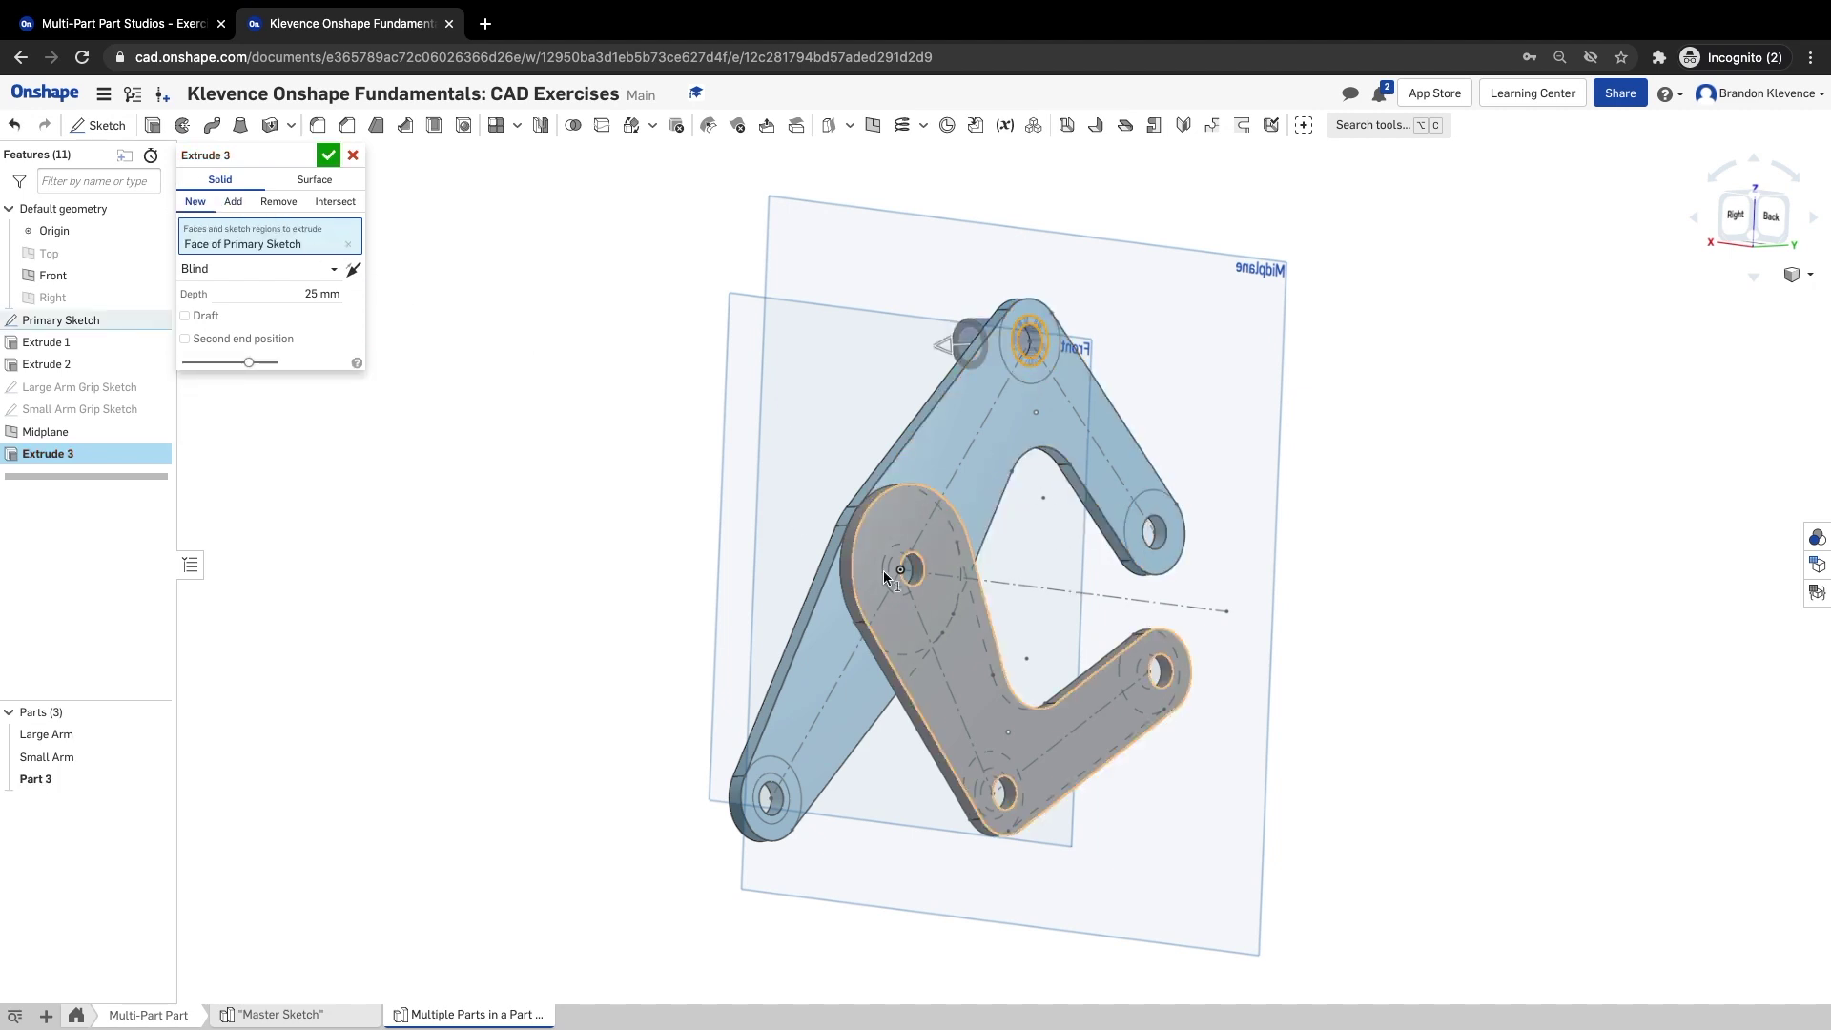
- Add the Primary Sketch rings around the Large Arm's lower end hole and the Small Arm's lower corner hole to the extrude profiles
right_click(1032, 611)
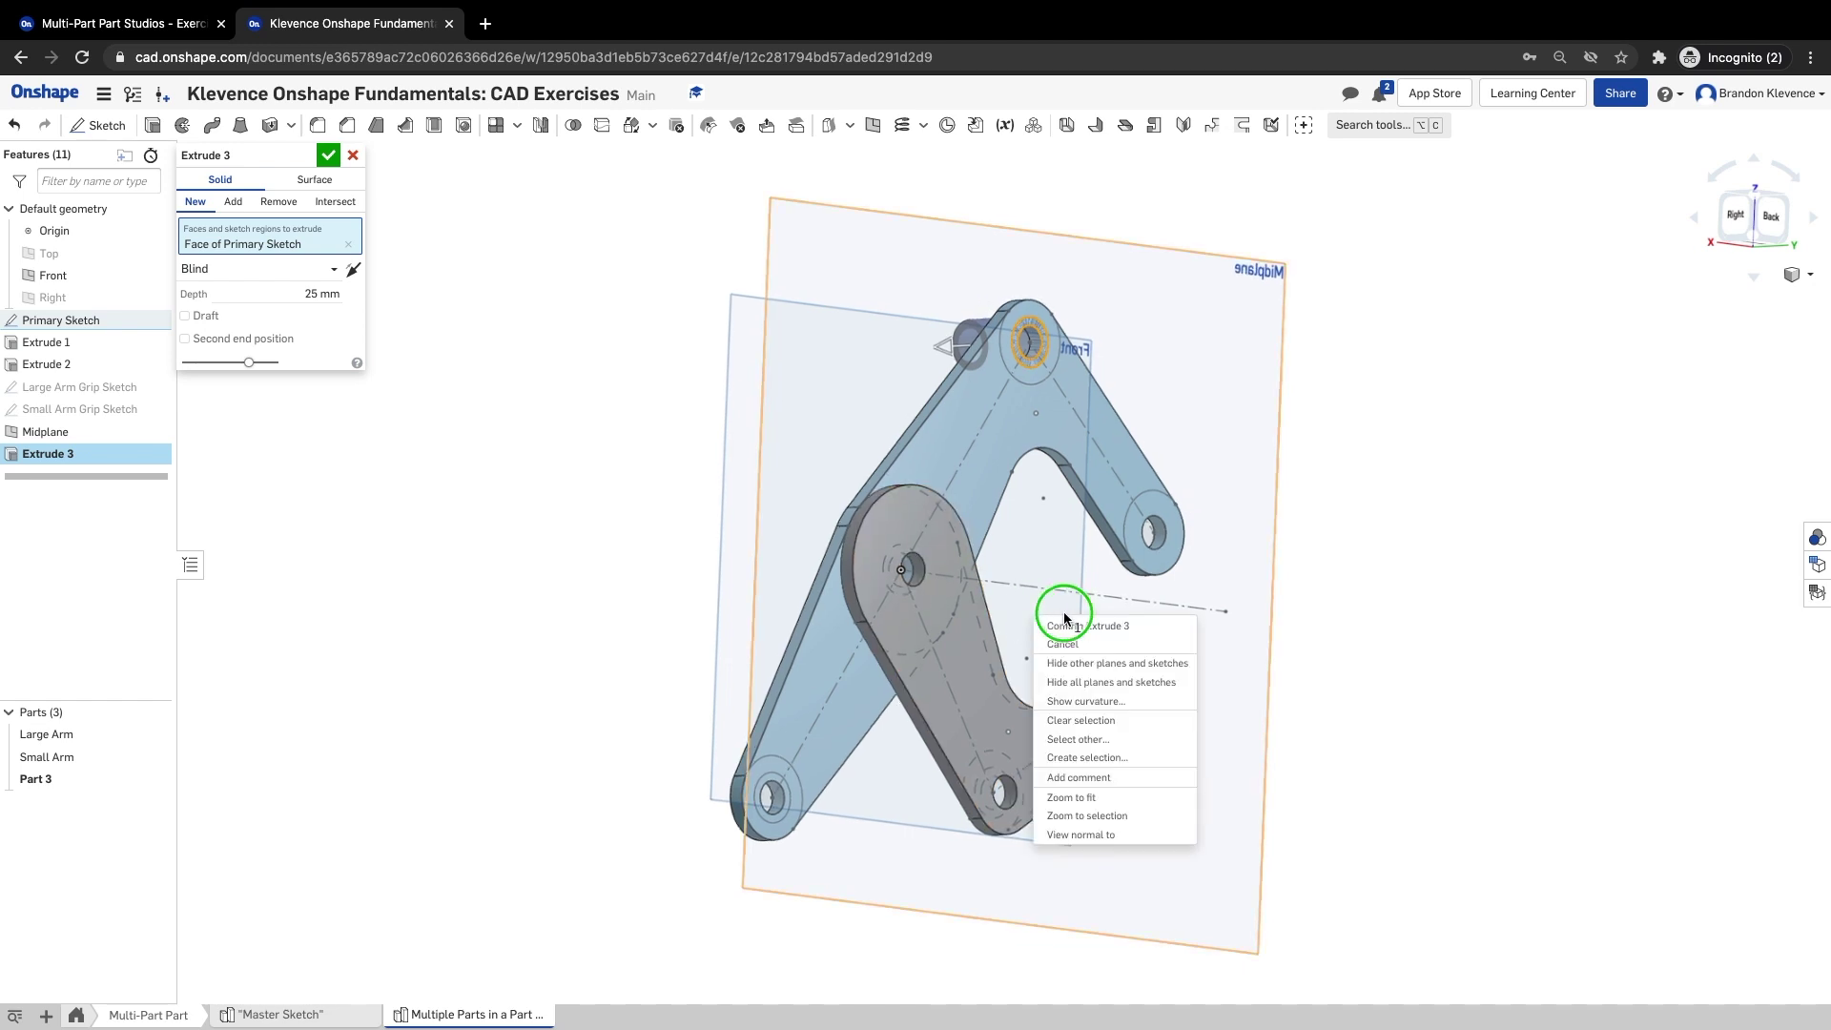
right_click(1055, 570)
right_drag(535, 478, 719, 941)
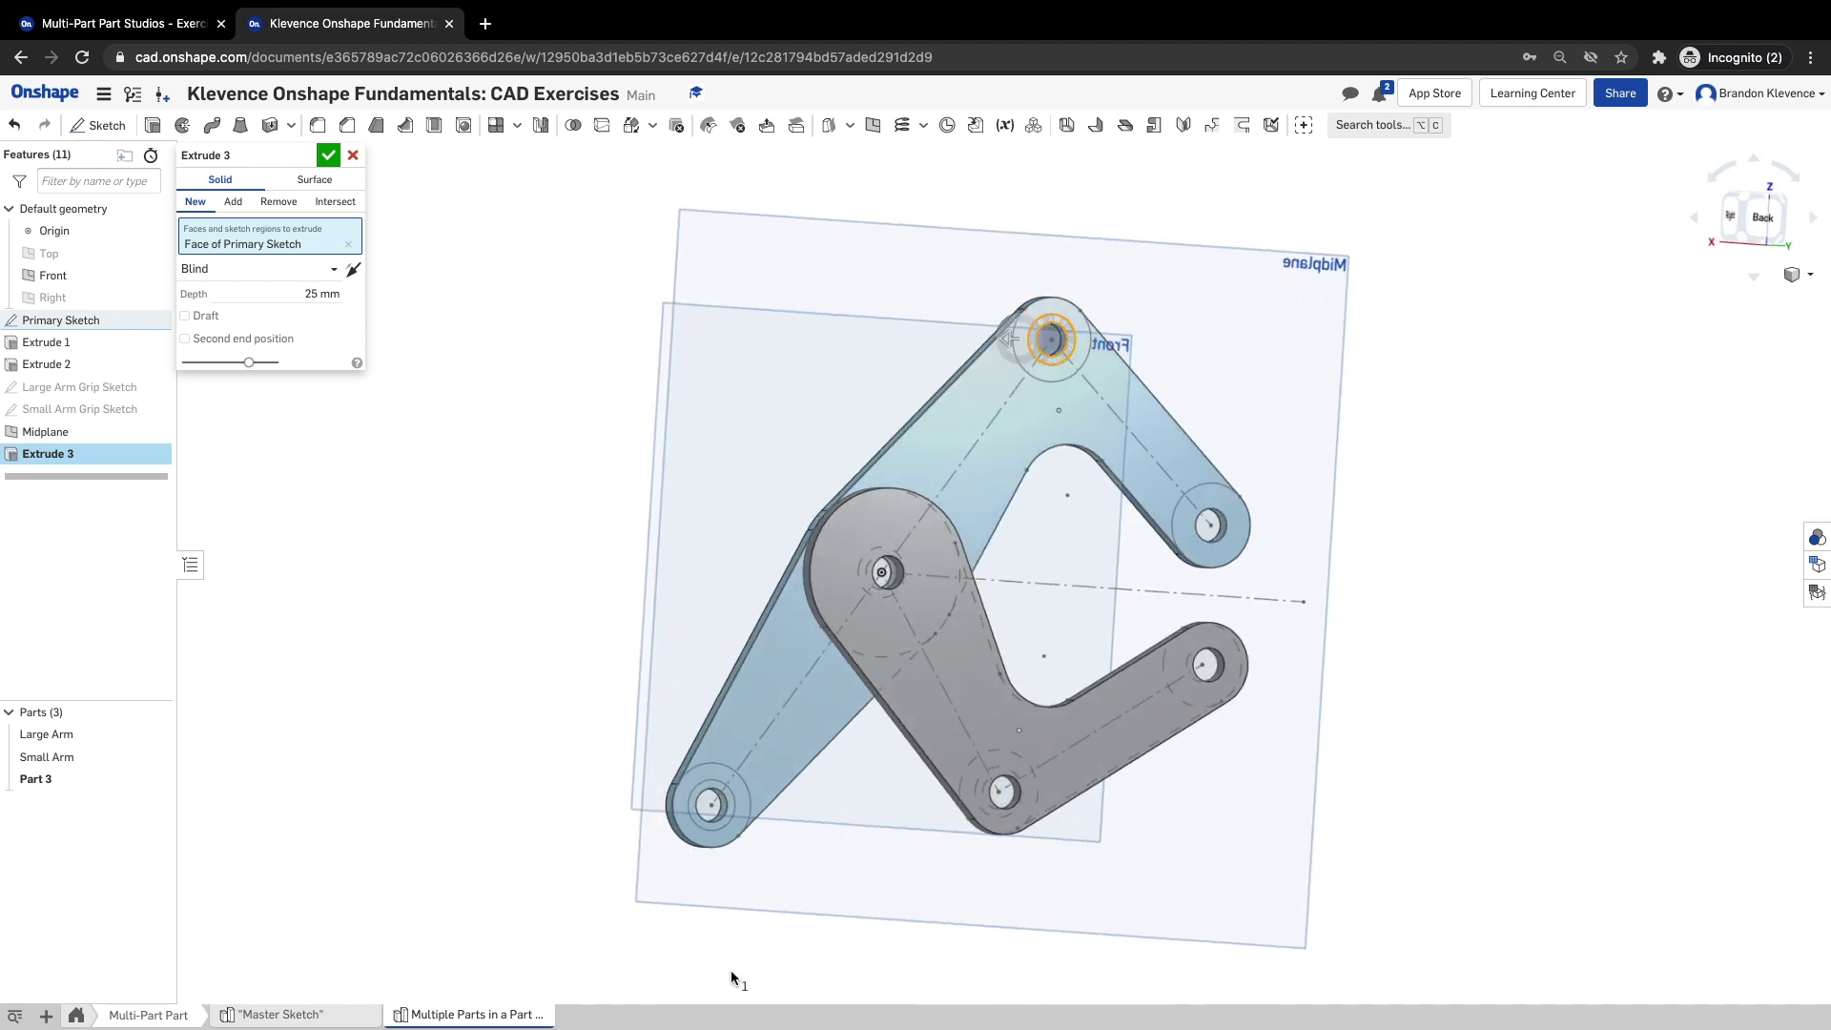
click(735, 799)
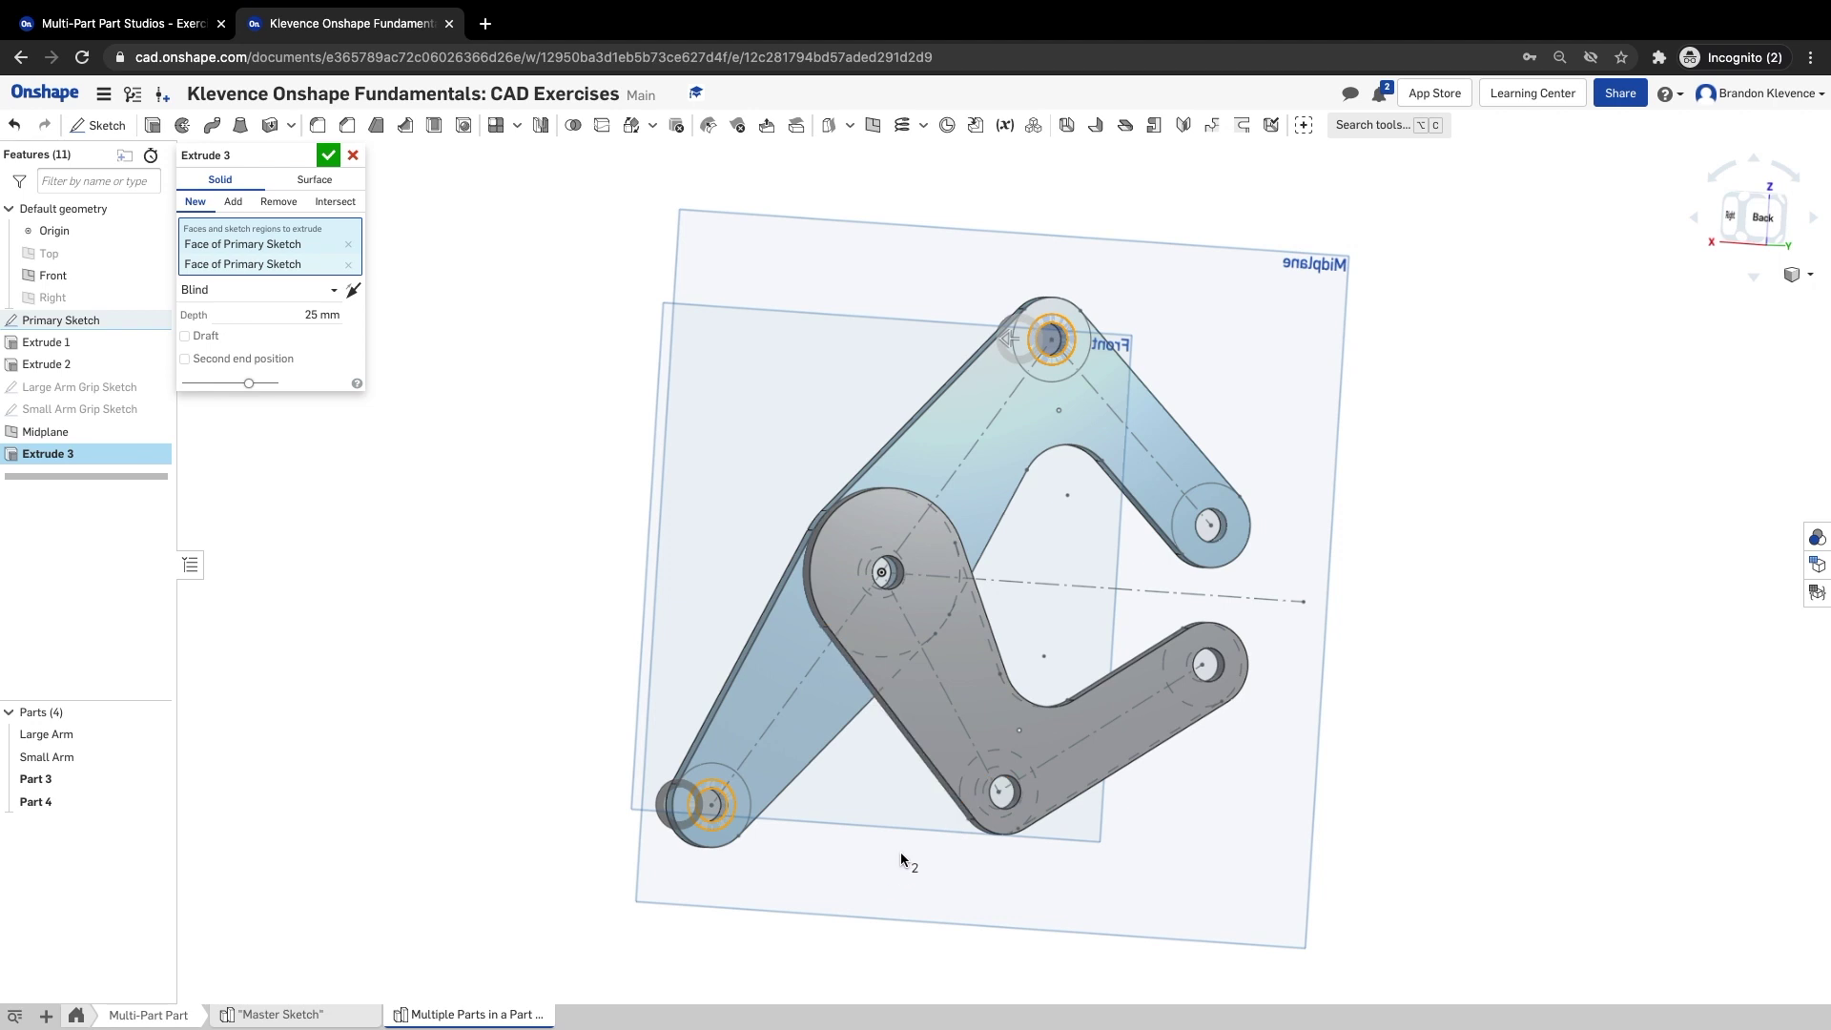
right_drag(897, 980, 1049, 987)
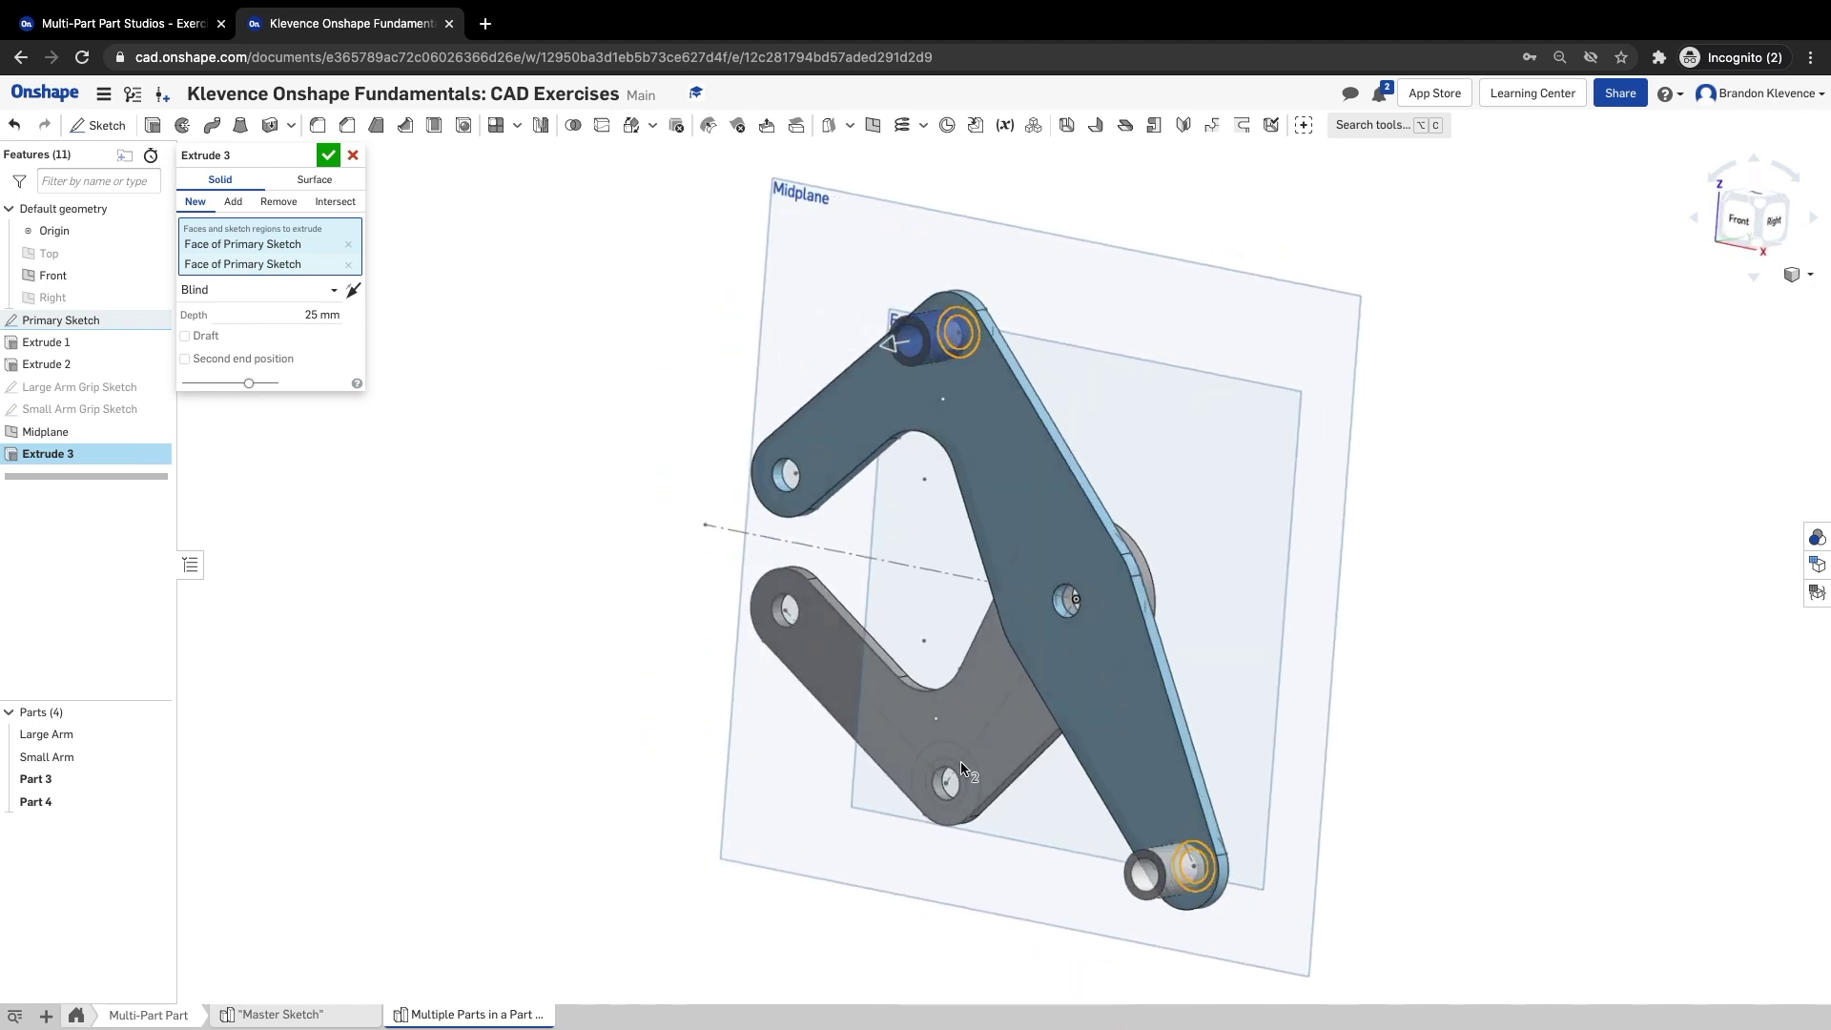
click(953, 767)
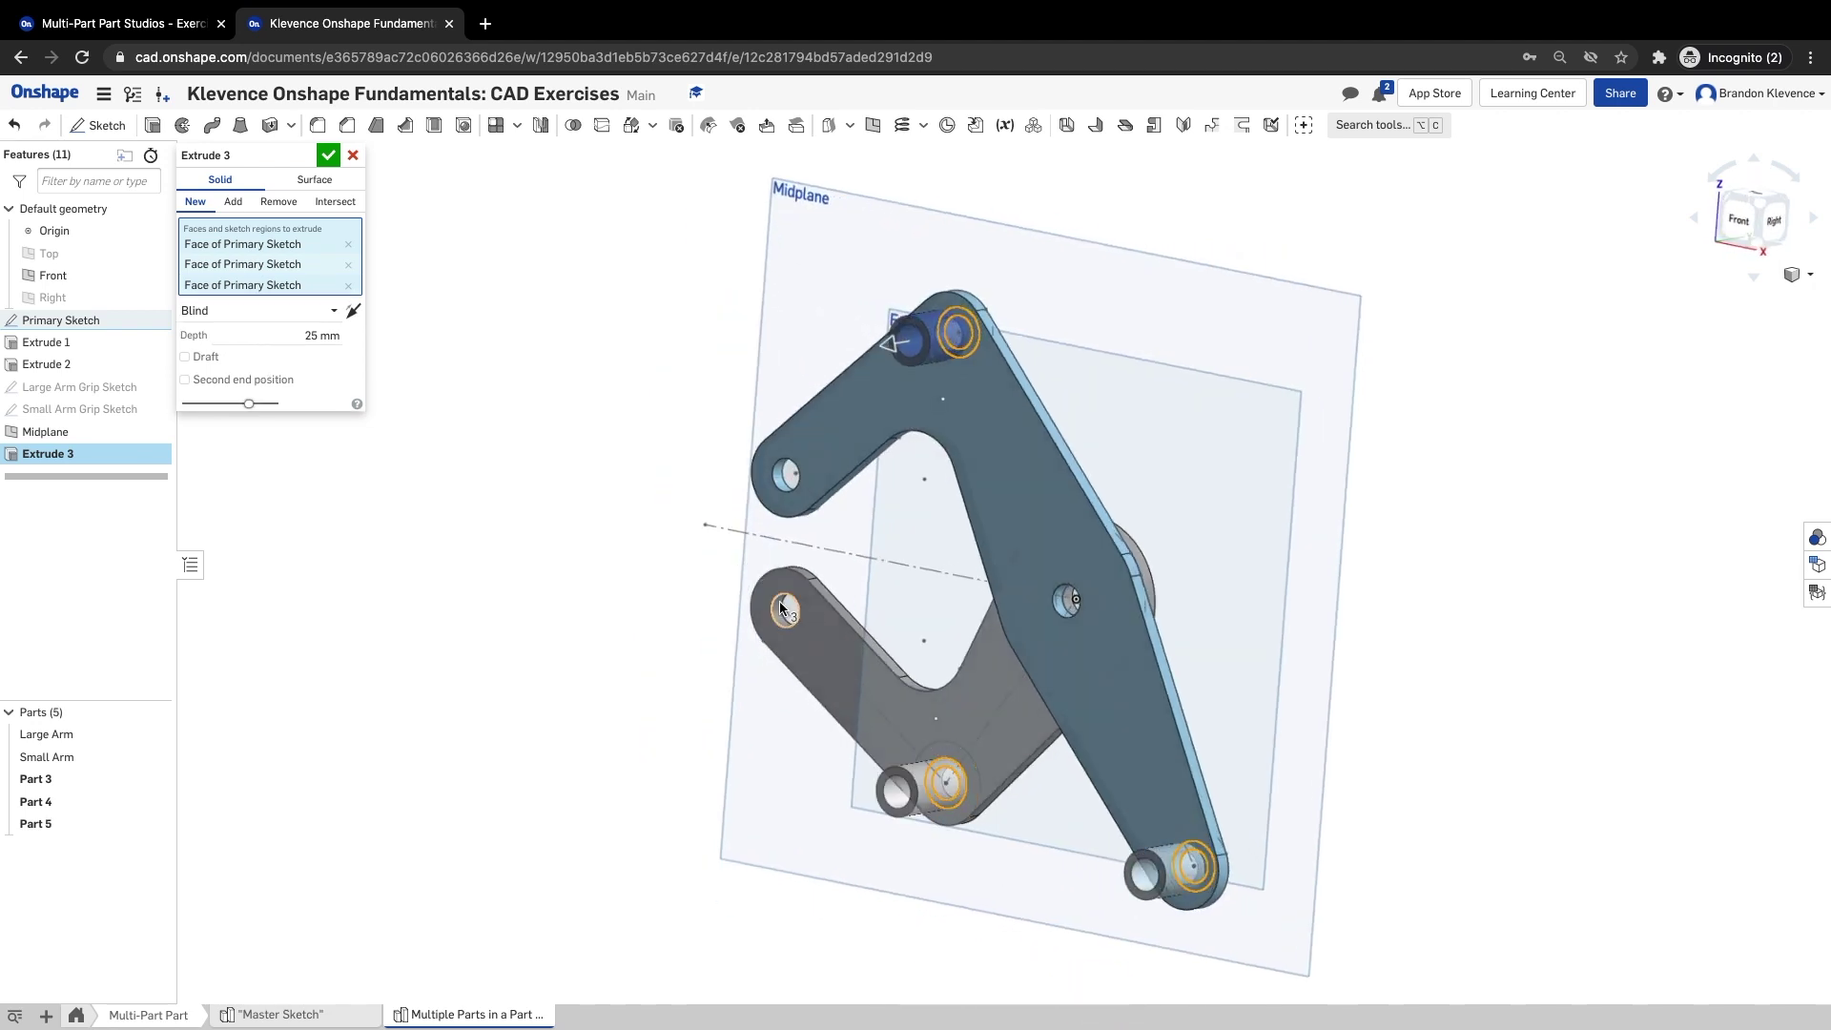
- Reverse the extrude direction and set its end type to Up to face, ending at the Midplane
click(353, 312)
click(305, 310)
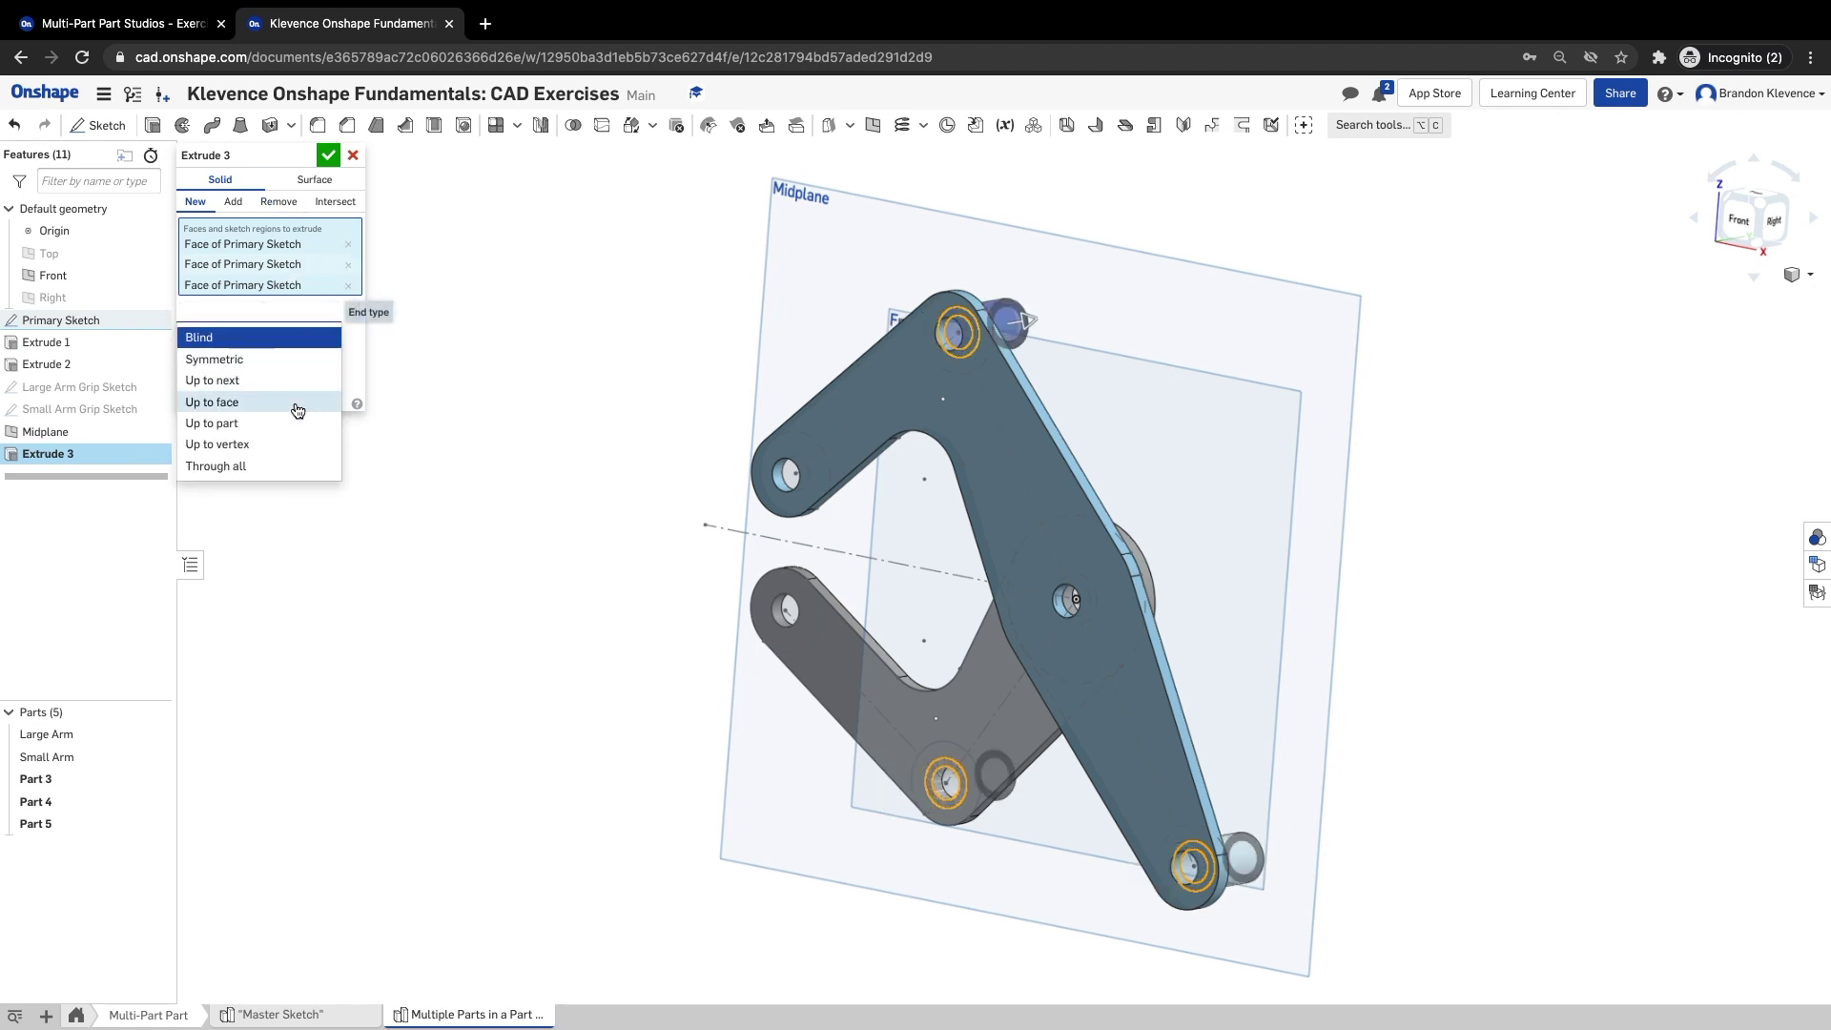
click(298, 410)
click(832, 252)
right_drag(1453, 576, 1399, 569)
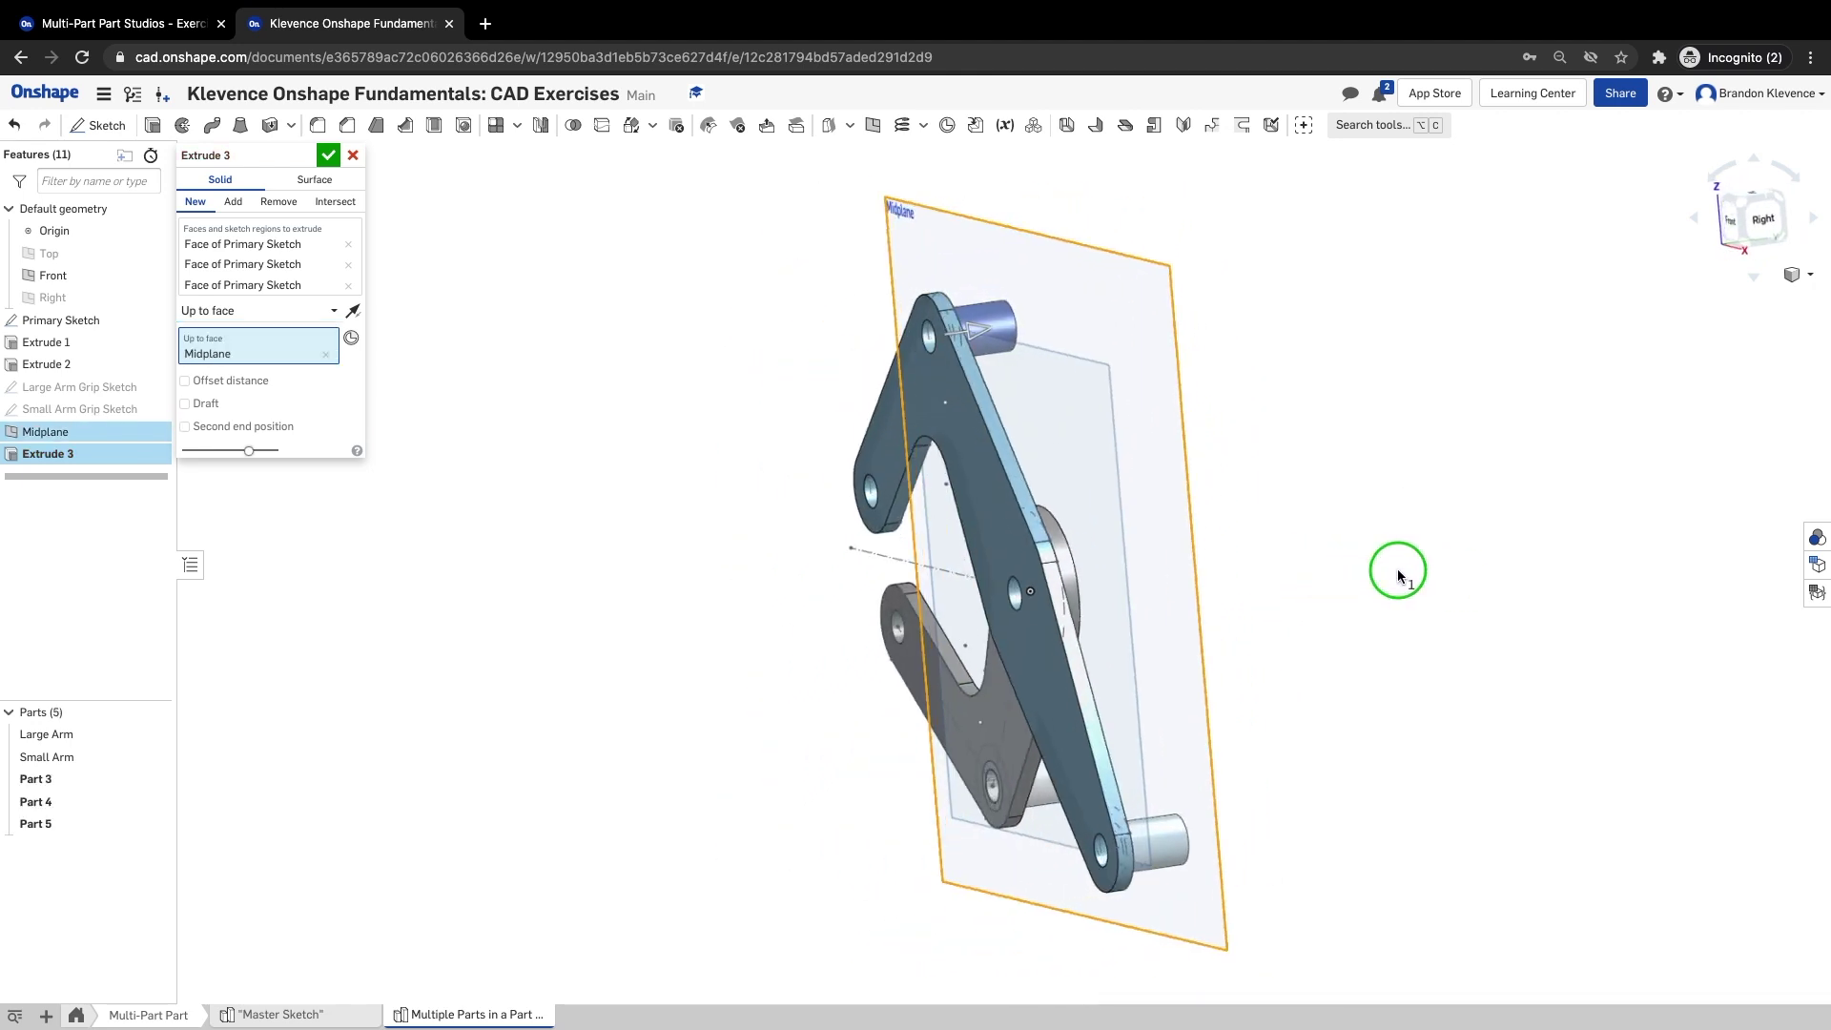
- Check exercise Step 11, then read the rest of Step 10 on the two-direction pin extrude and part names
click(187, 40)
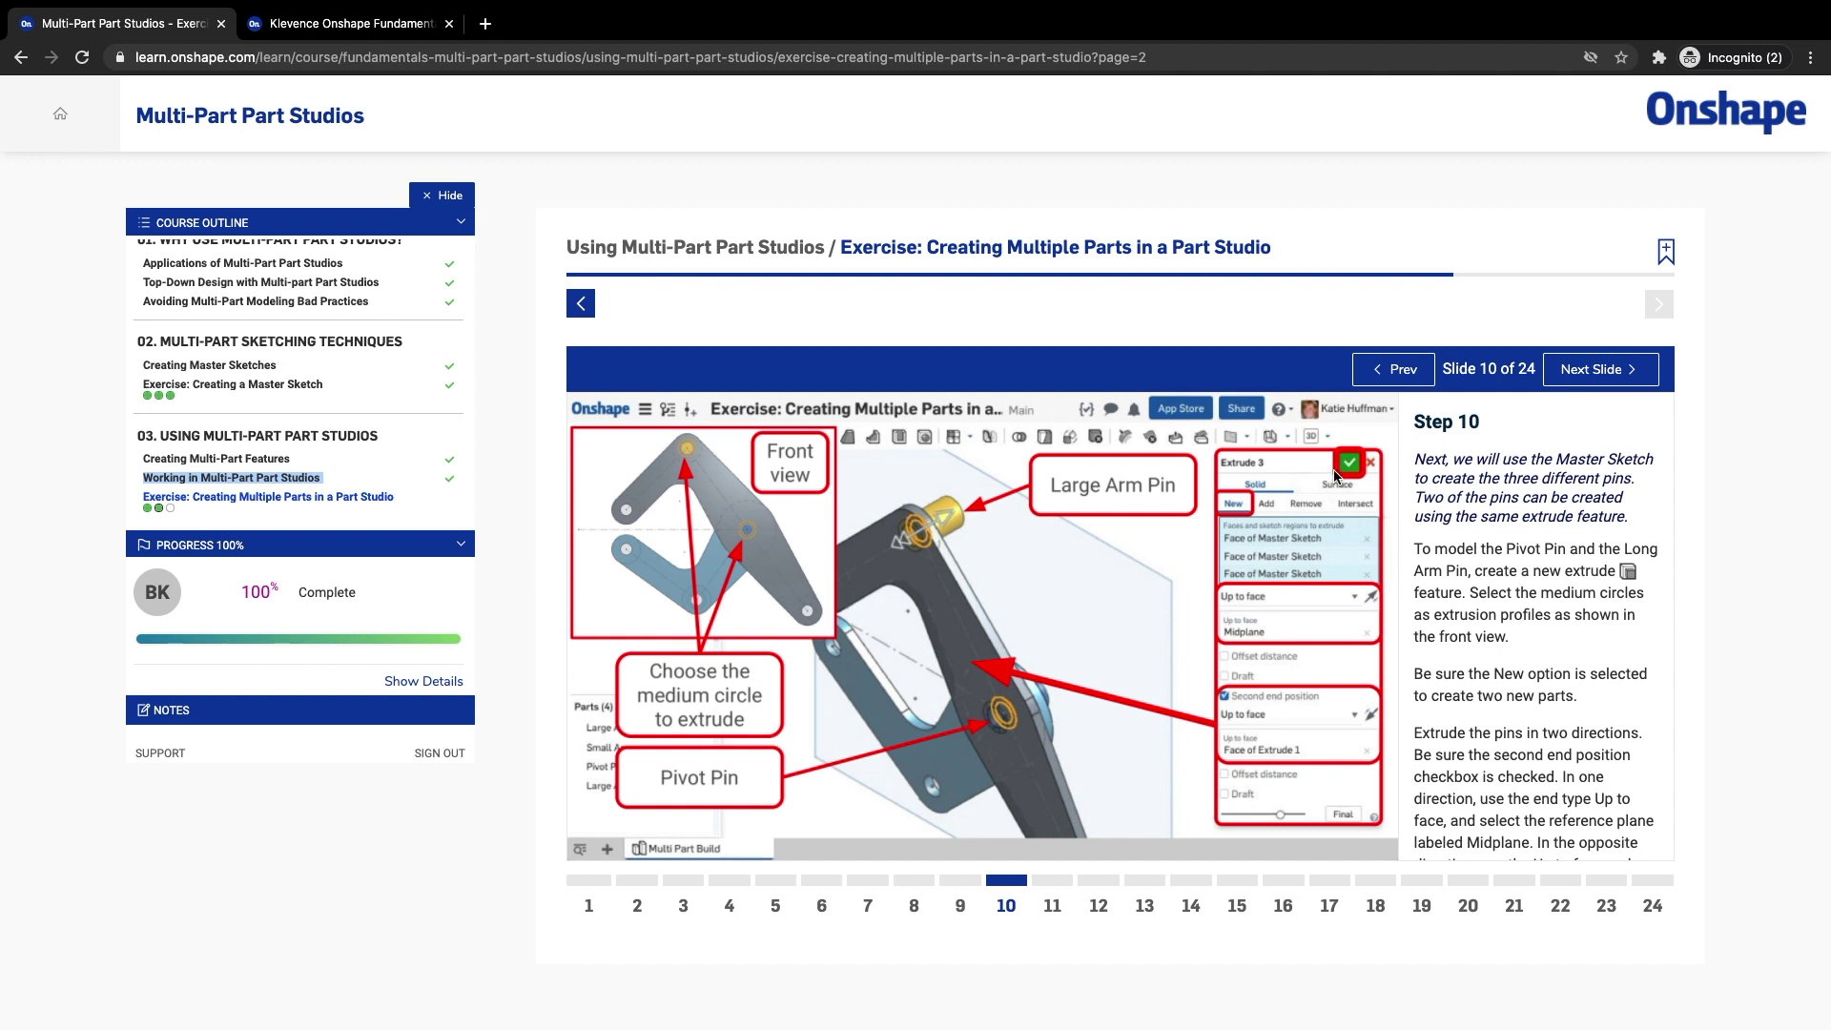
click(1591, 378)
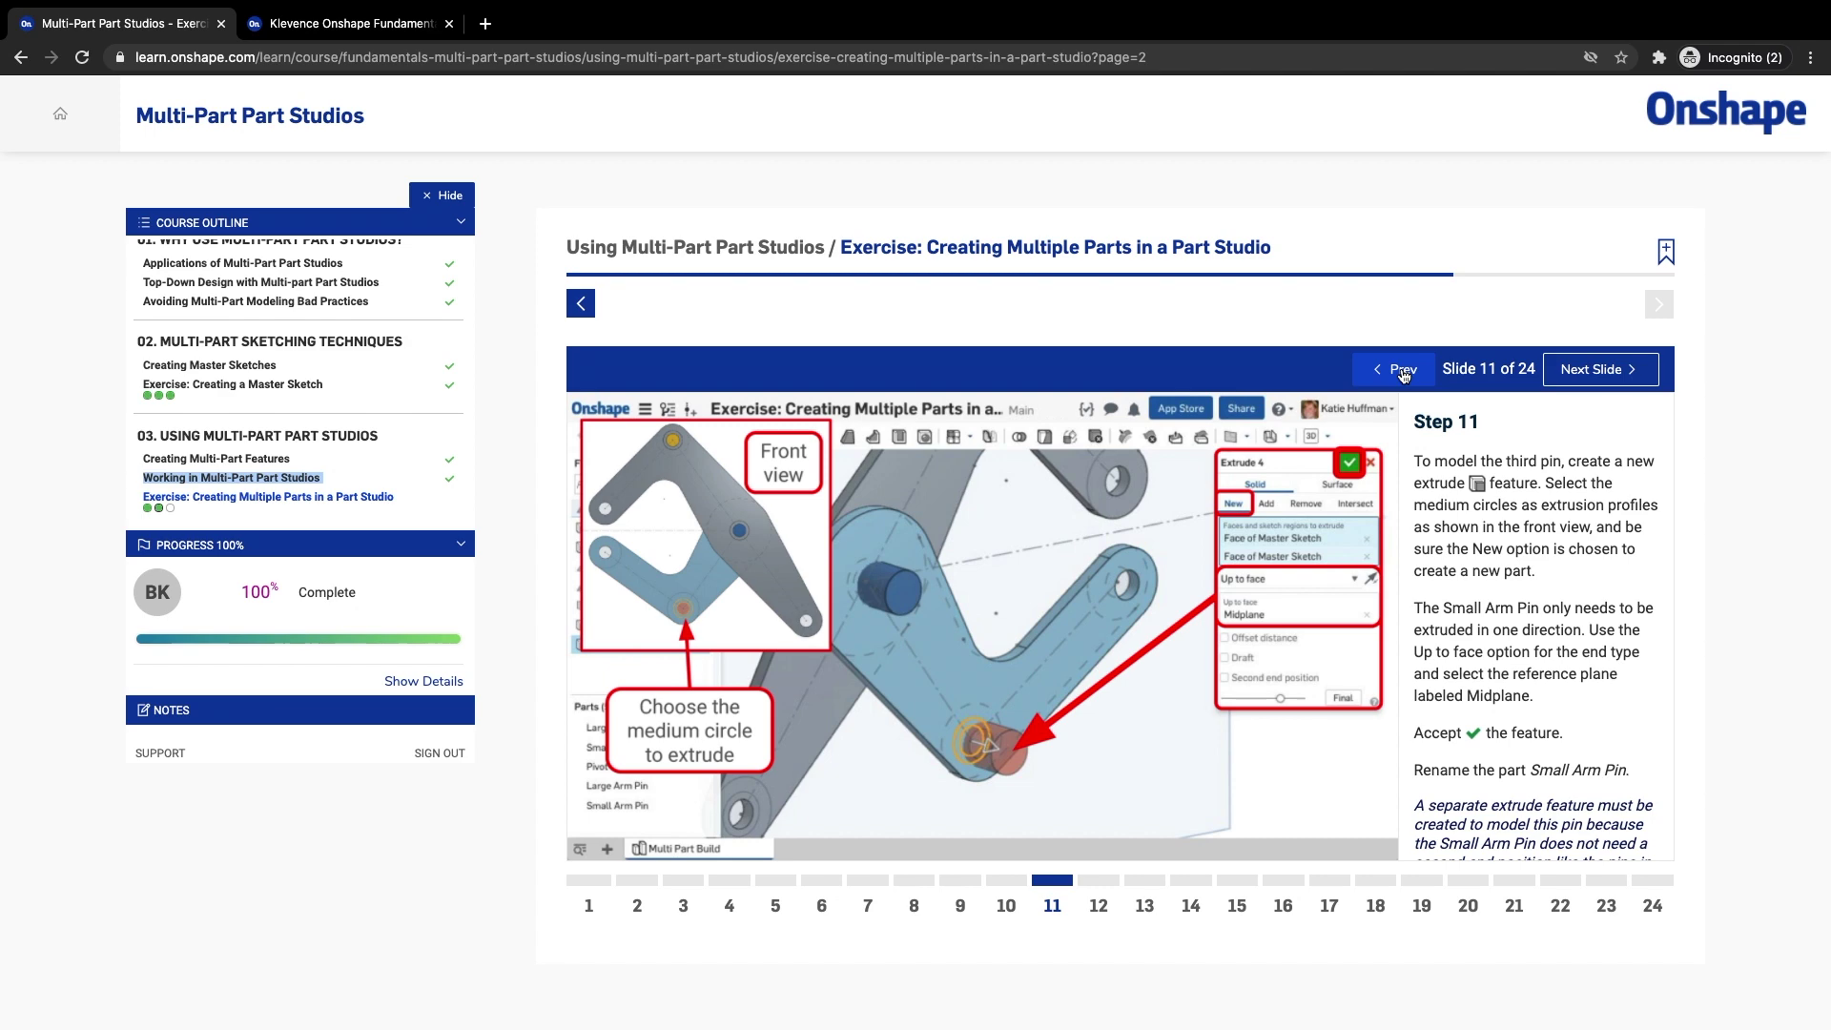
click(1399, 370)
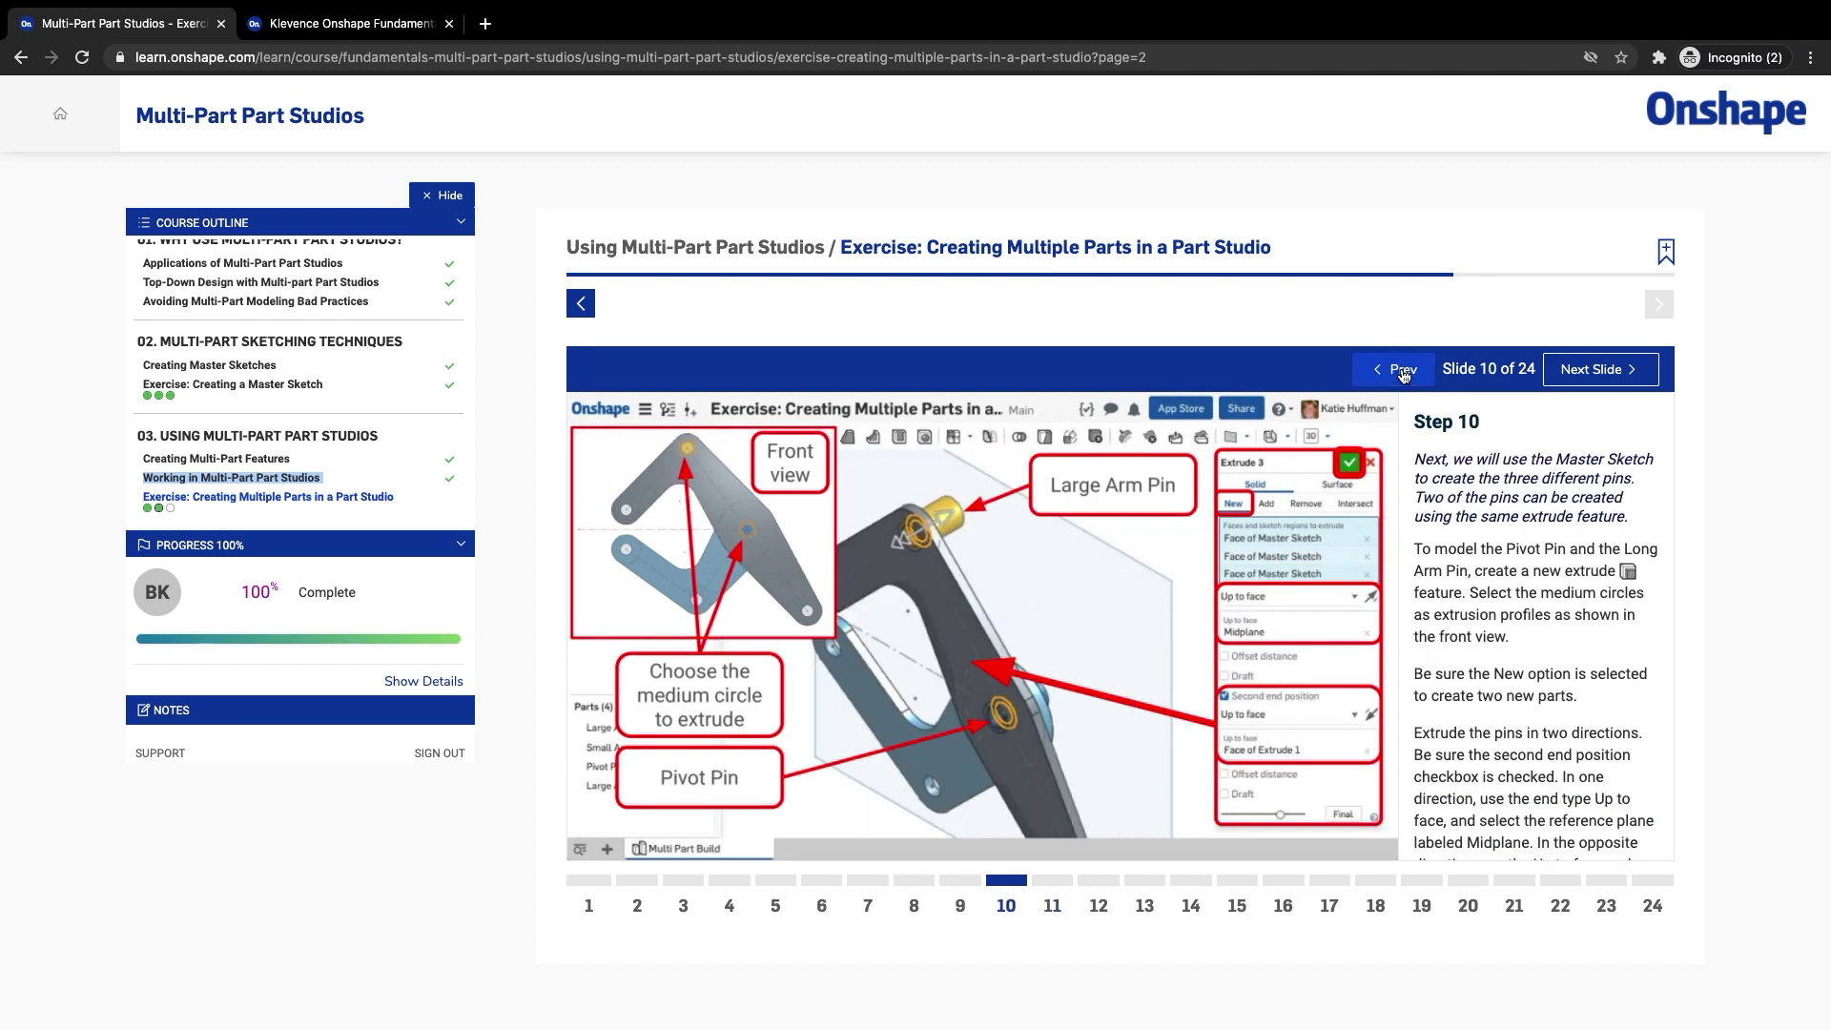
scroll(1526, 591, down, 3)
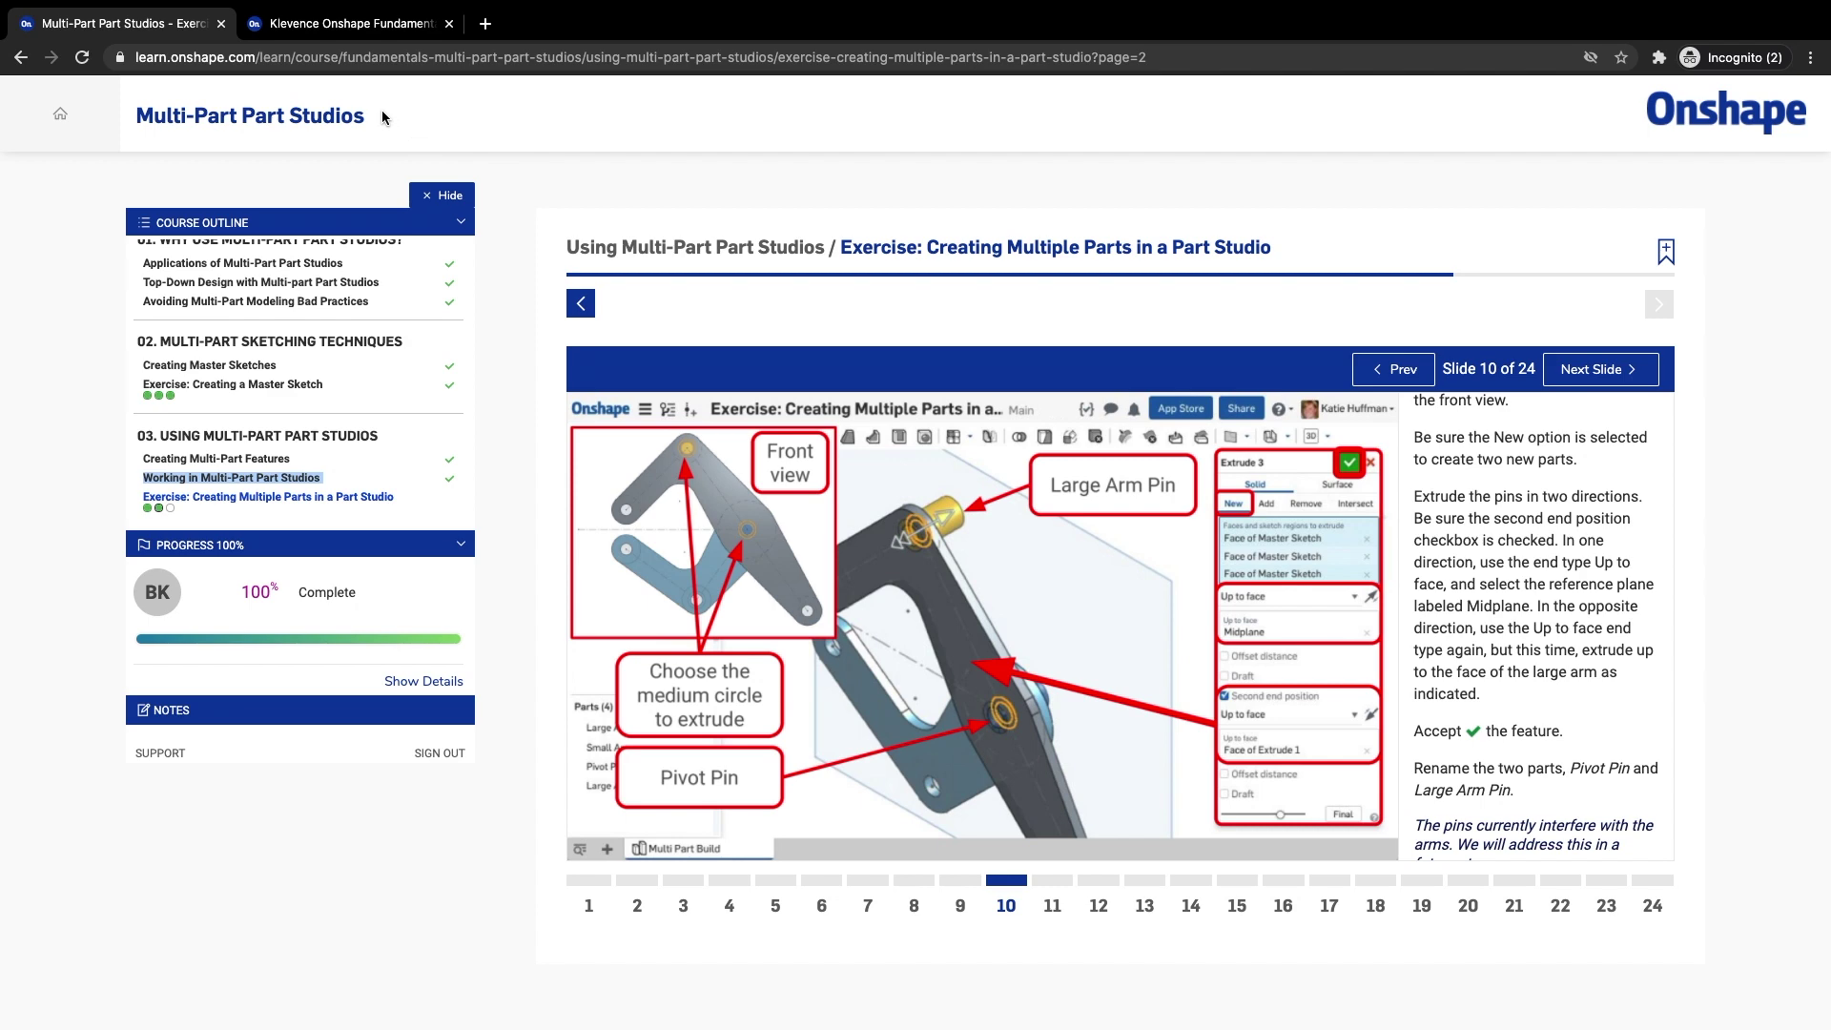
click(325, 32)
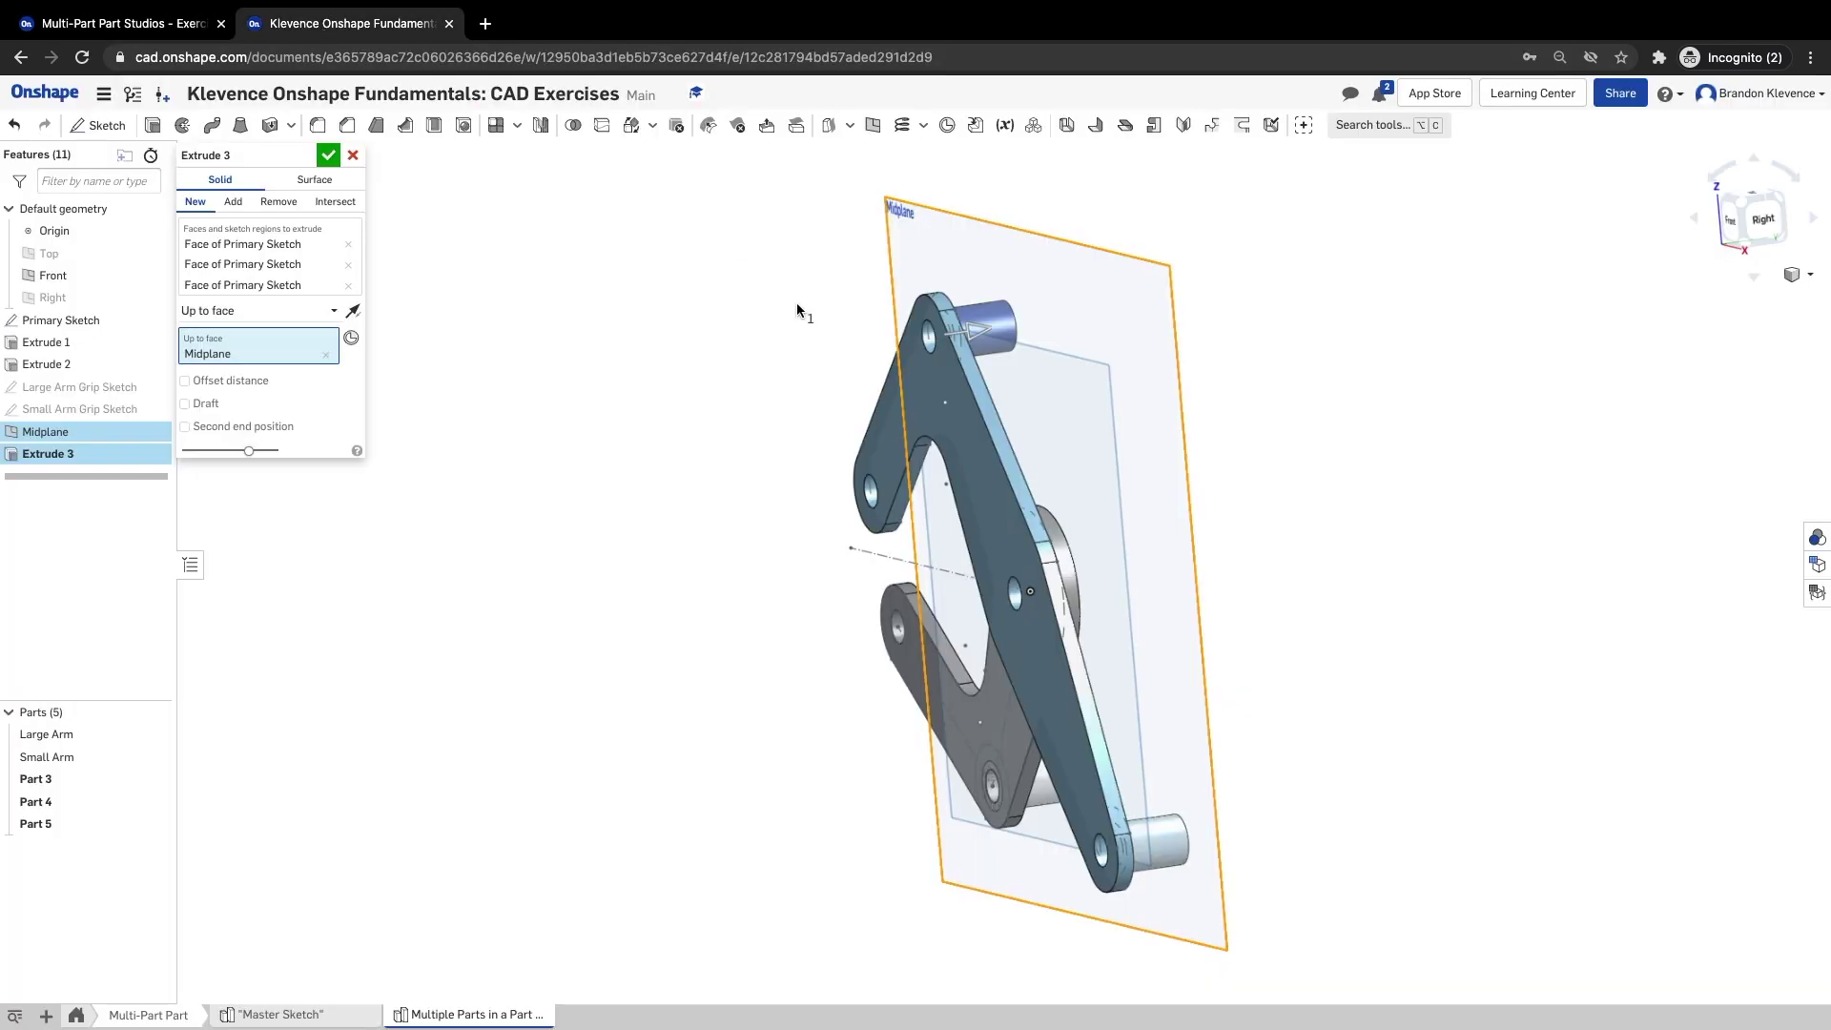
- Add the inner circles of the Large Arm's upper corner hole and the pivot hole to the extrude profiles, and recheck exercise Step 10
click(1731, 222)
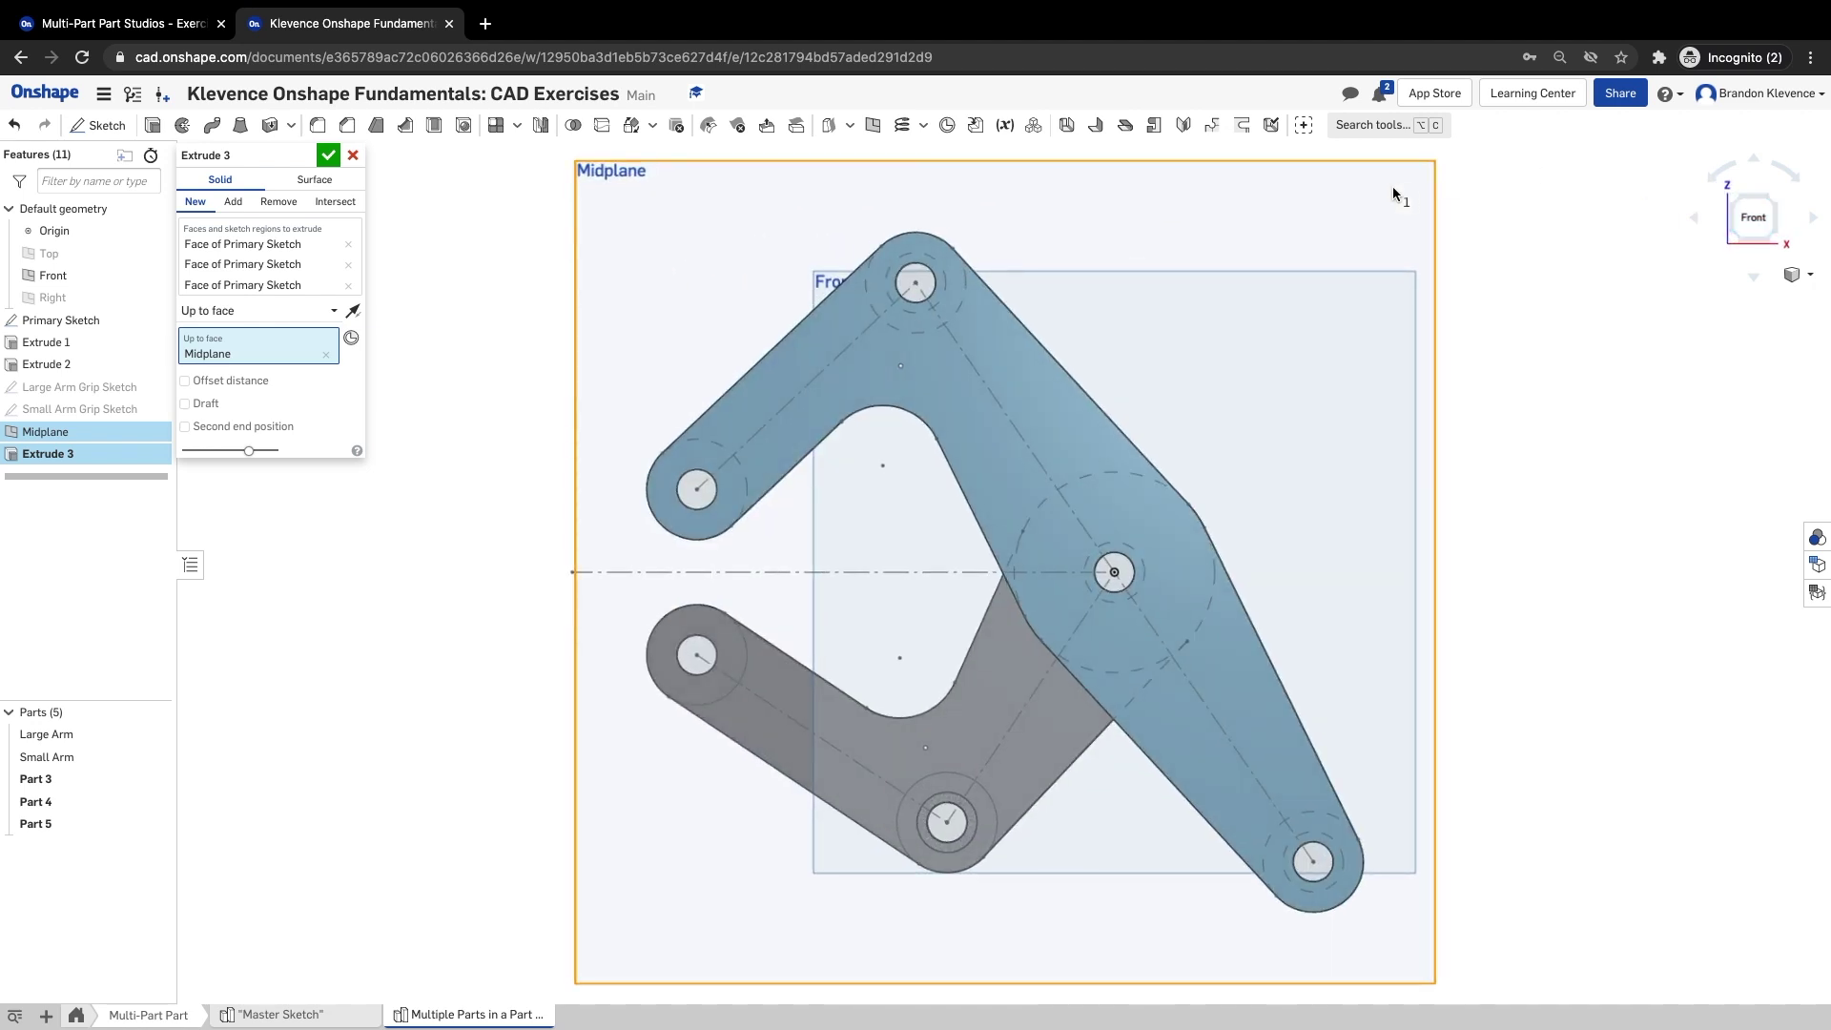
right_drag(1635, 442, 1269, 524)
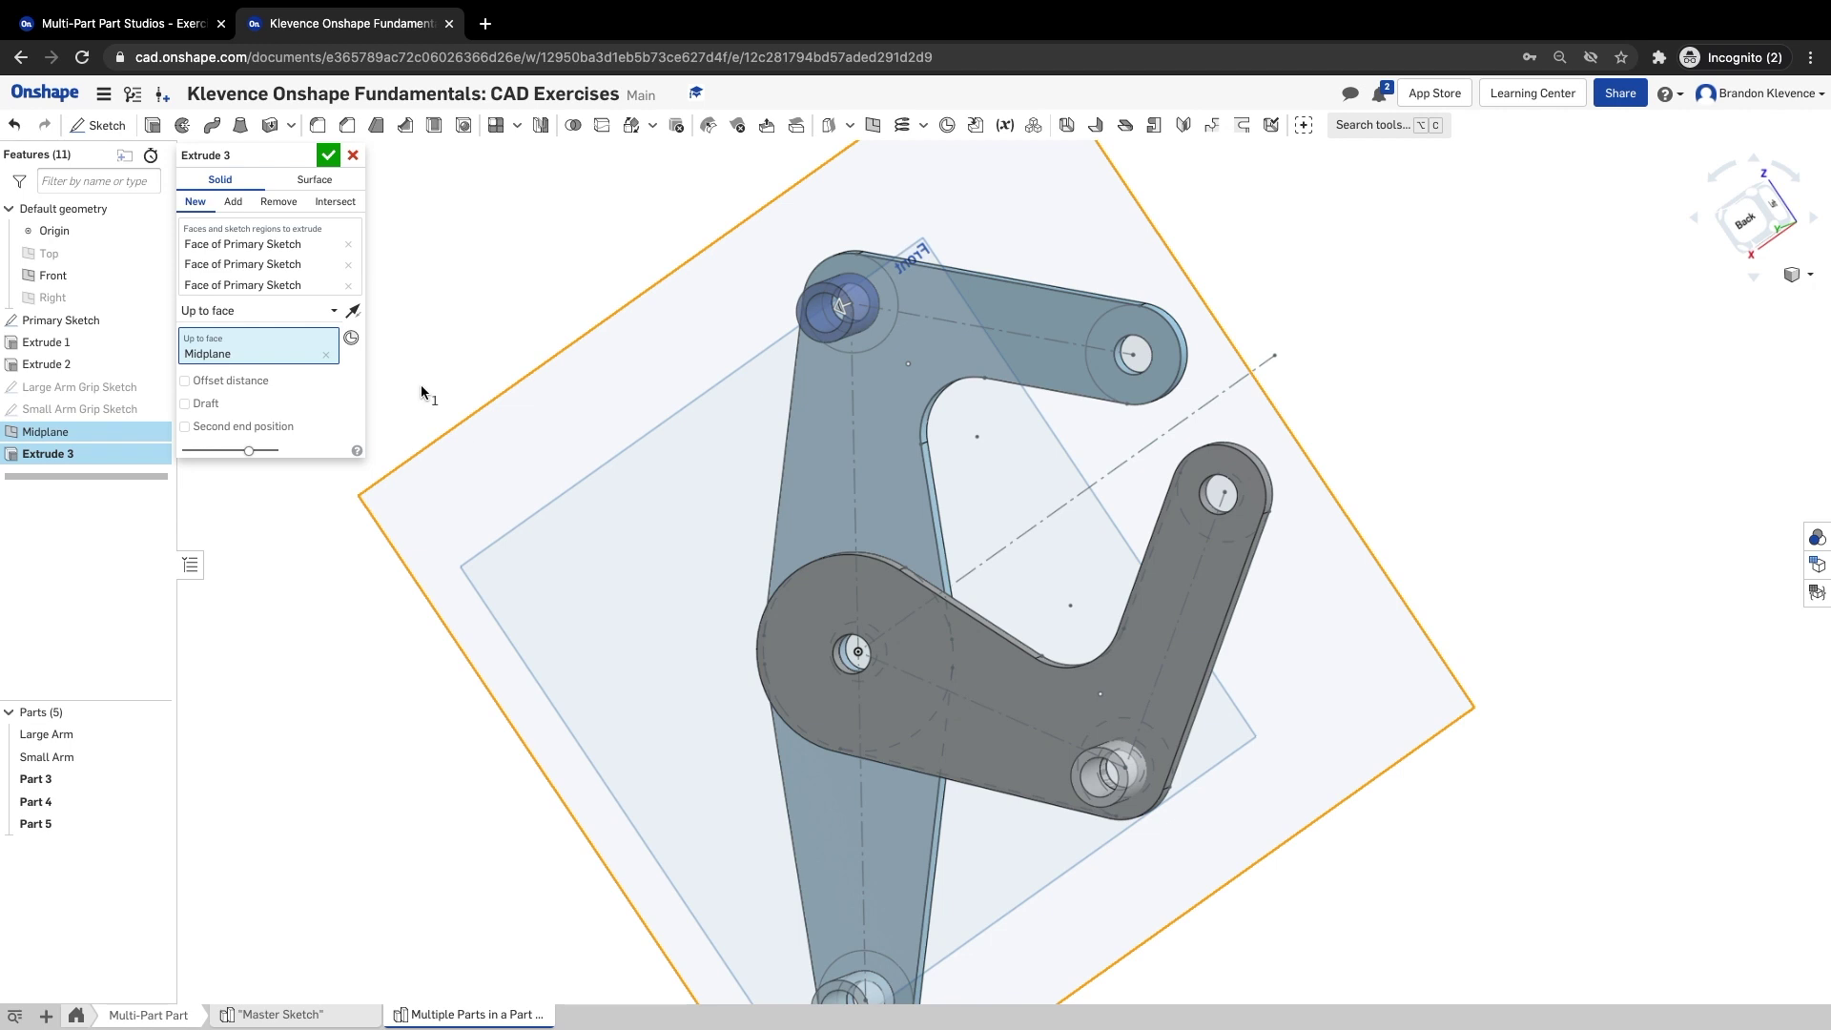
click(212, 234)
right_drag(1015, 539, 1055, 521)
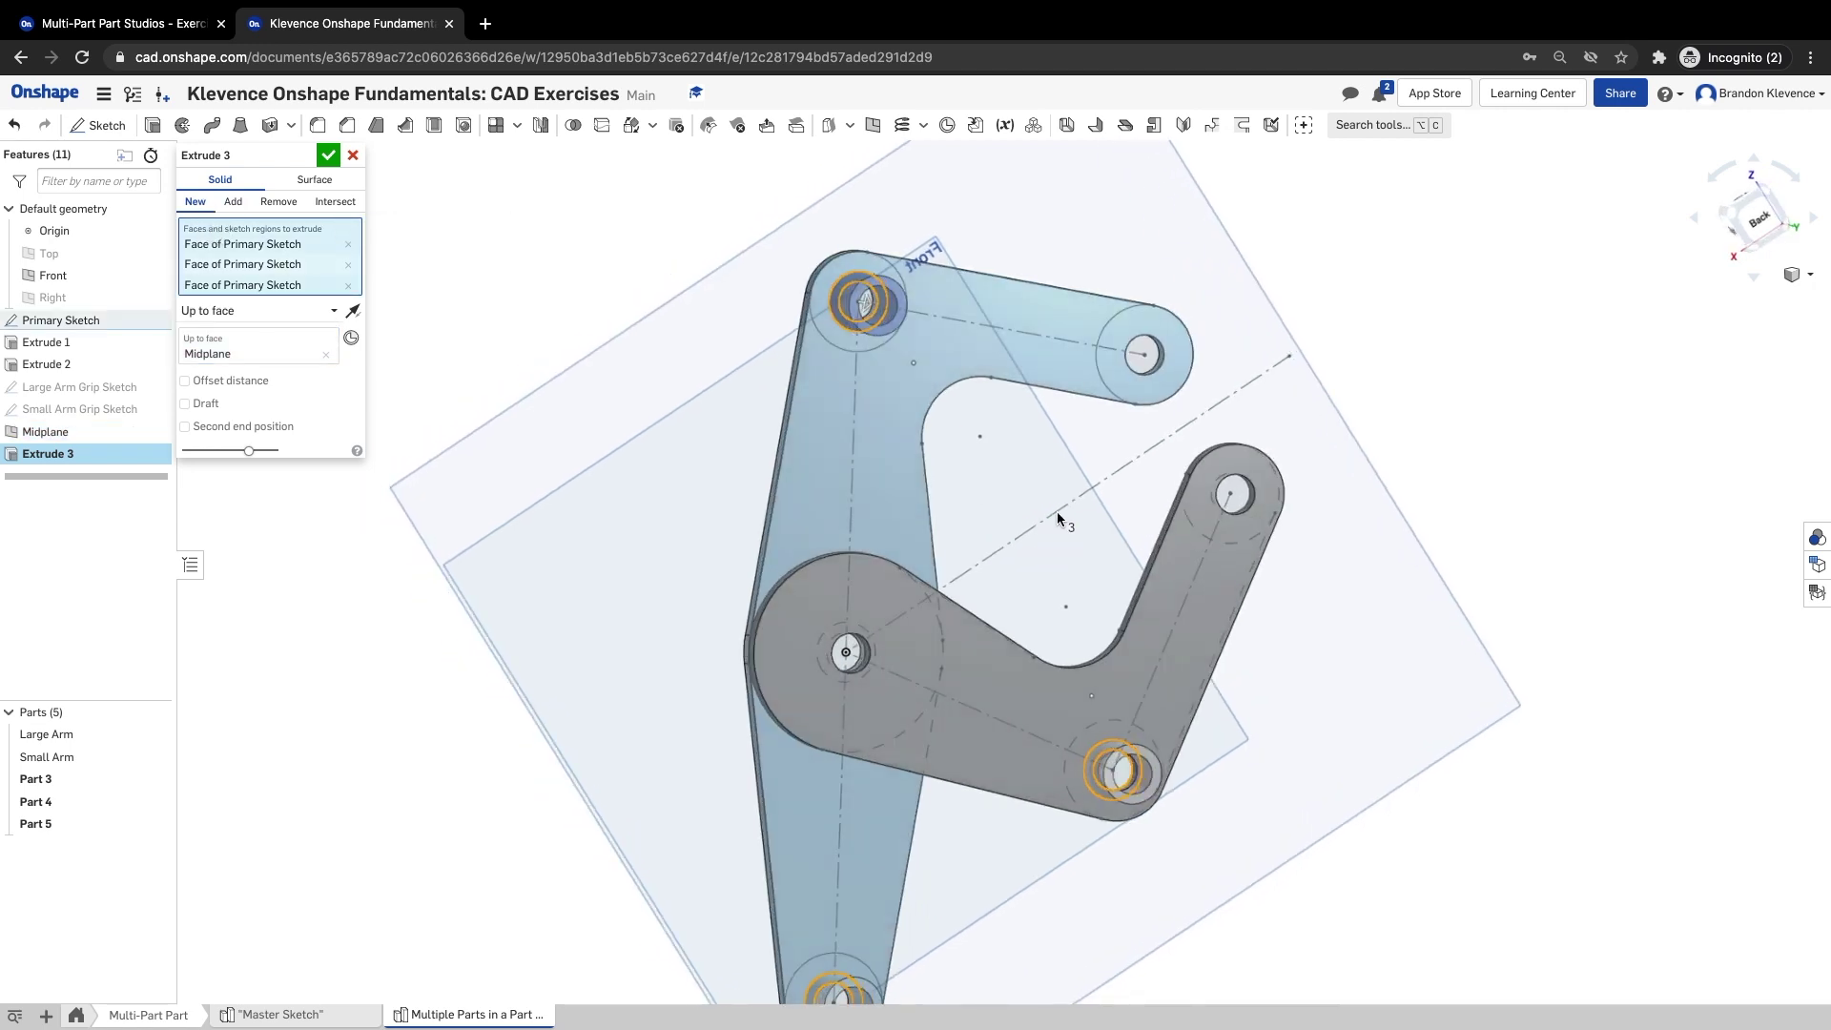
click(870, 305)
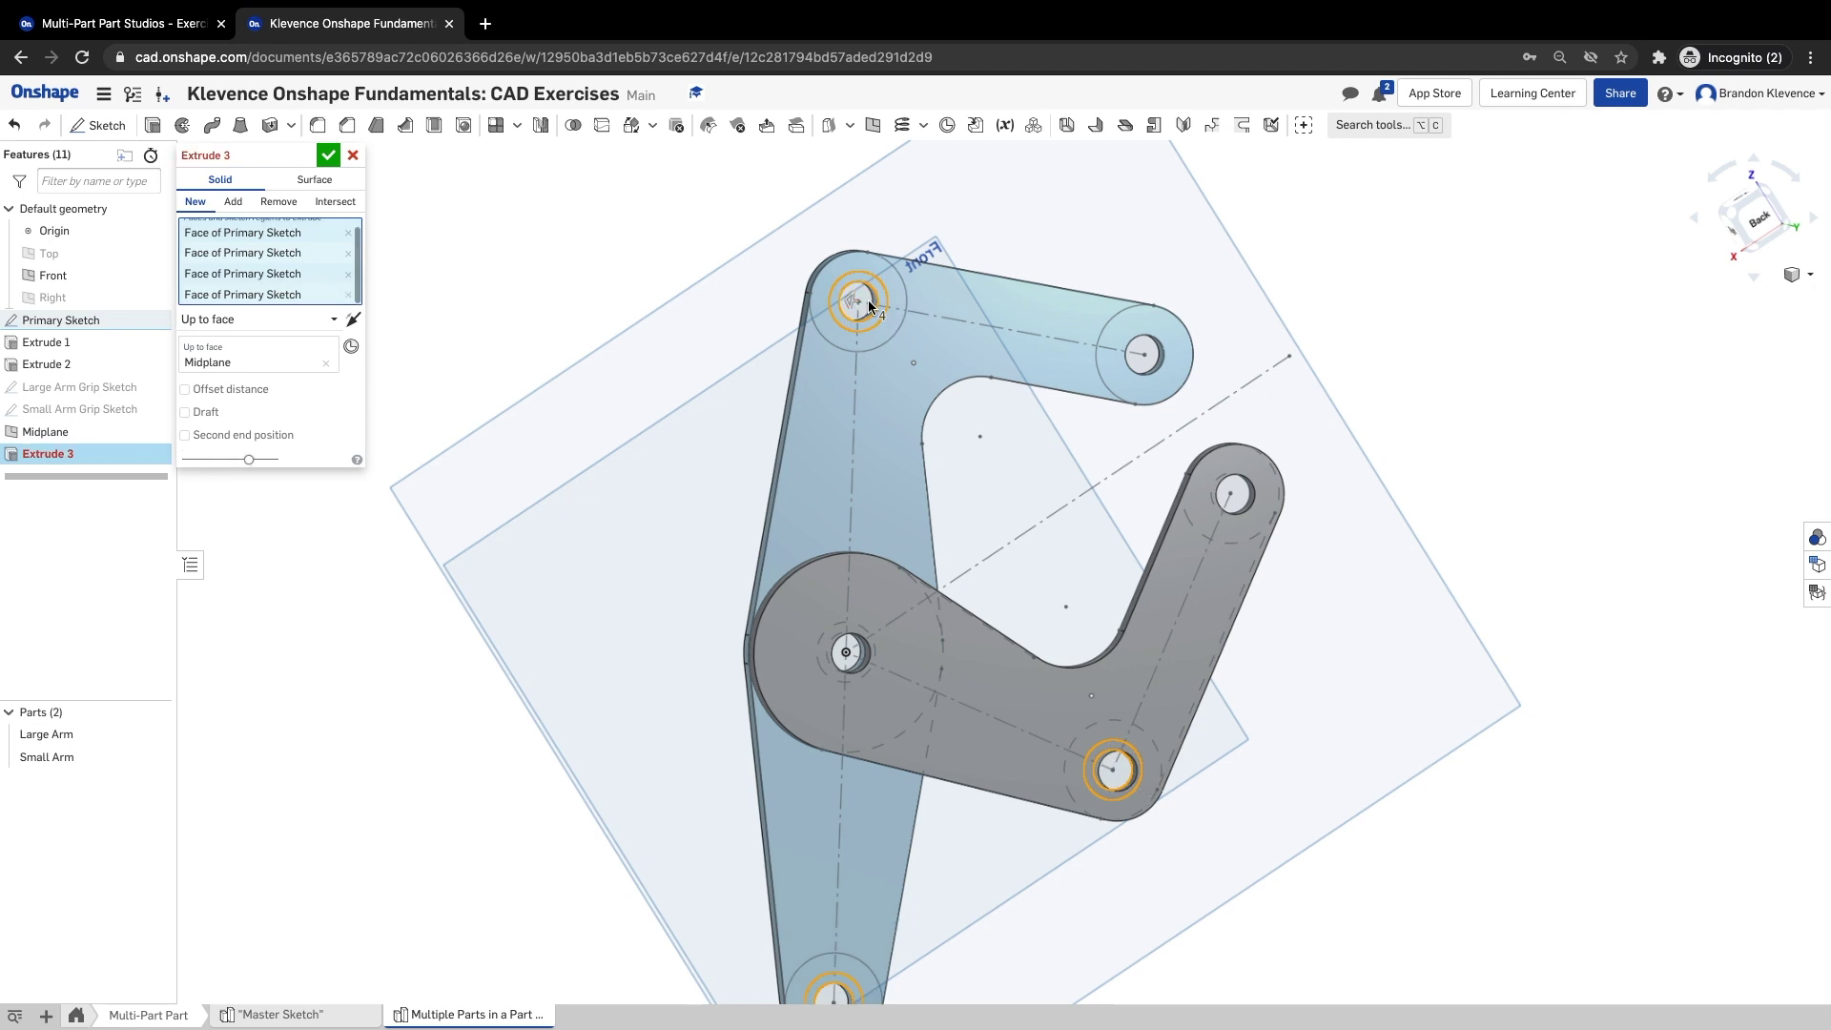
click(858, 653)
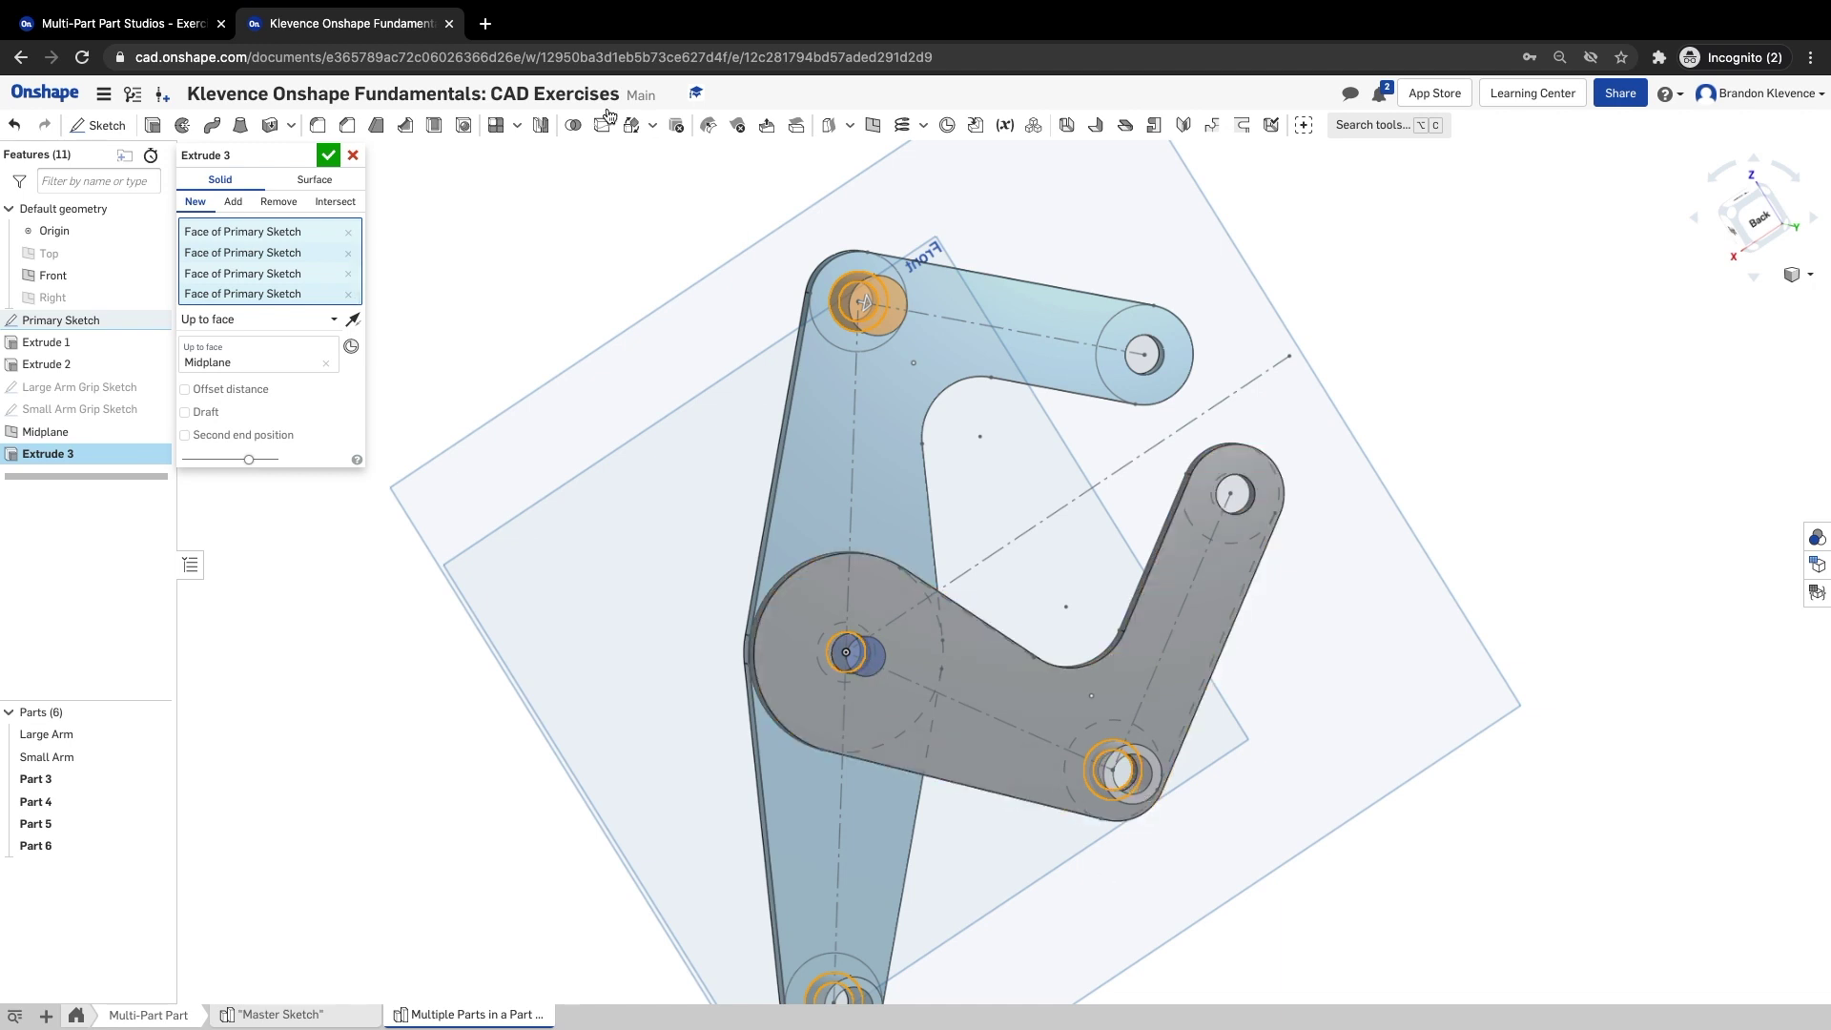
click(184, 33)
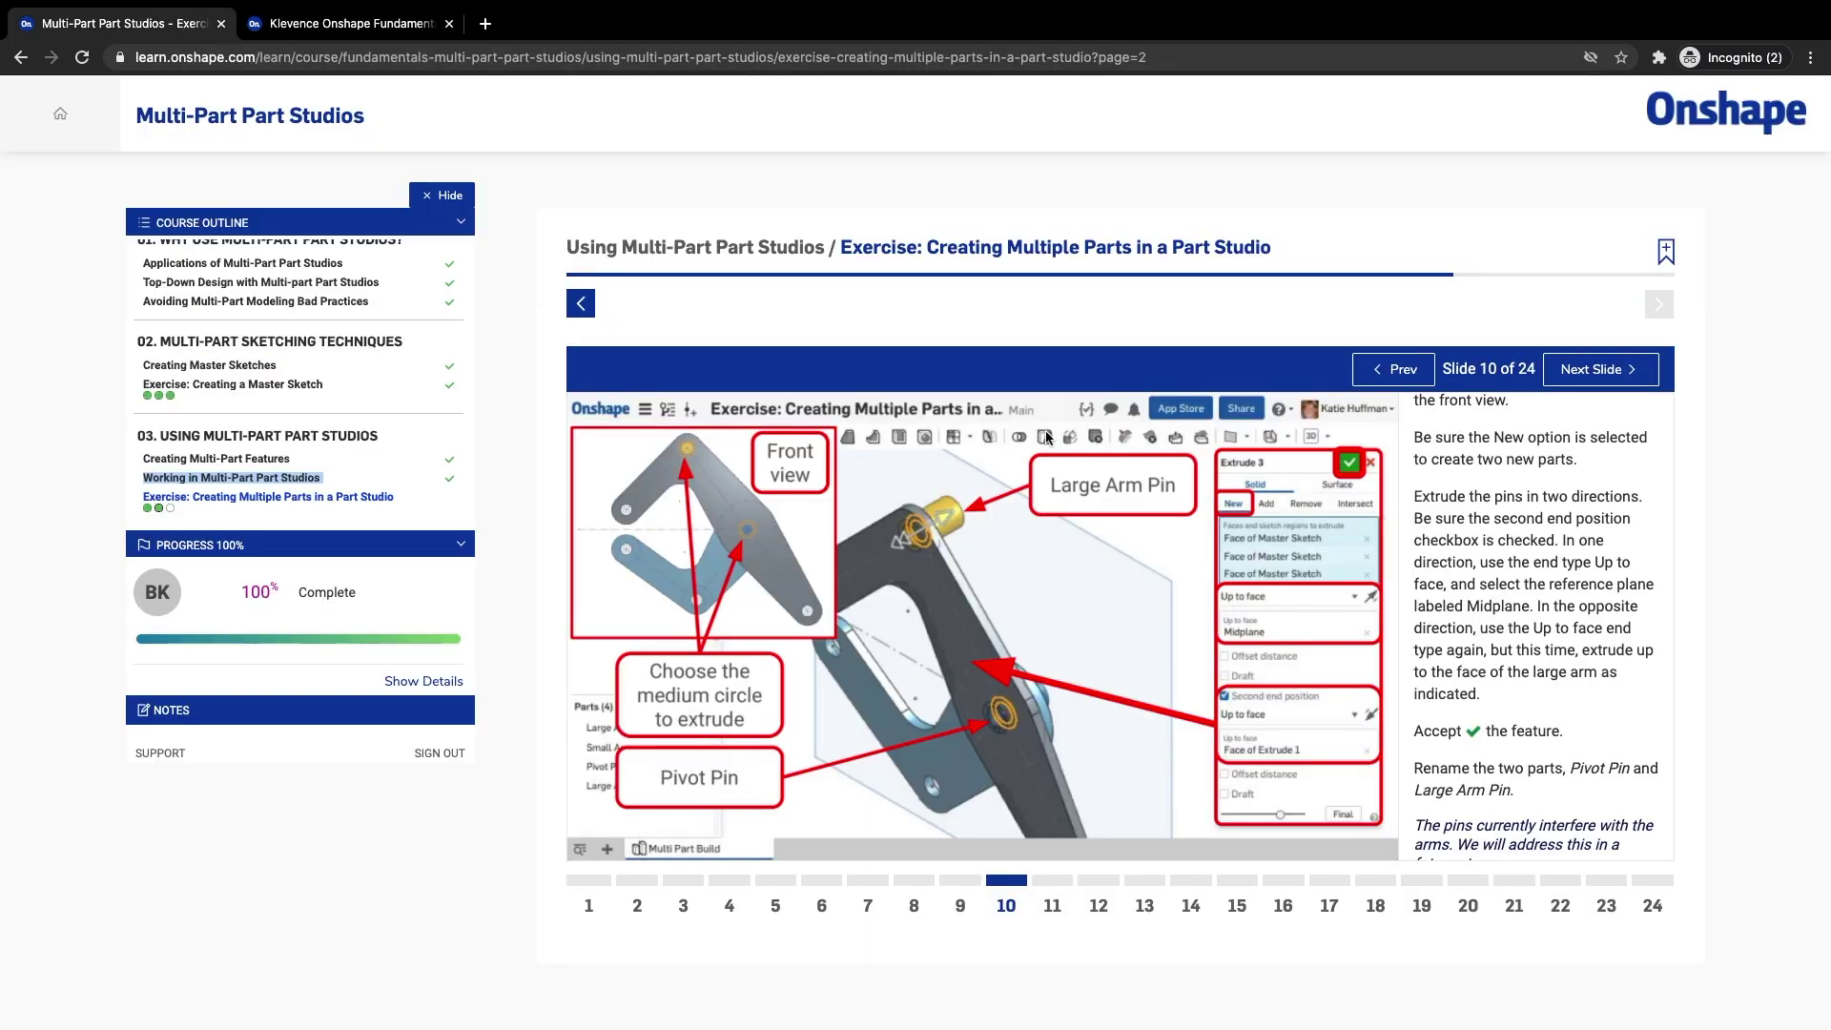
- Recheck exercise Steps 10 and 11, and remove the ring around the Small Arm's lower corner hole from the extrude profiles
click(1592, 369)
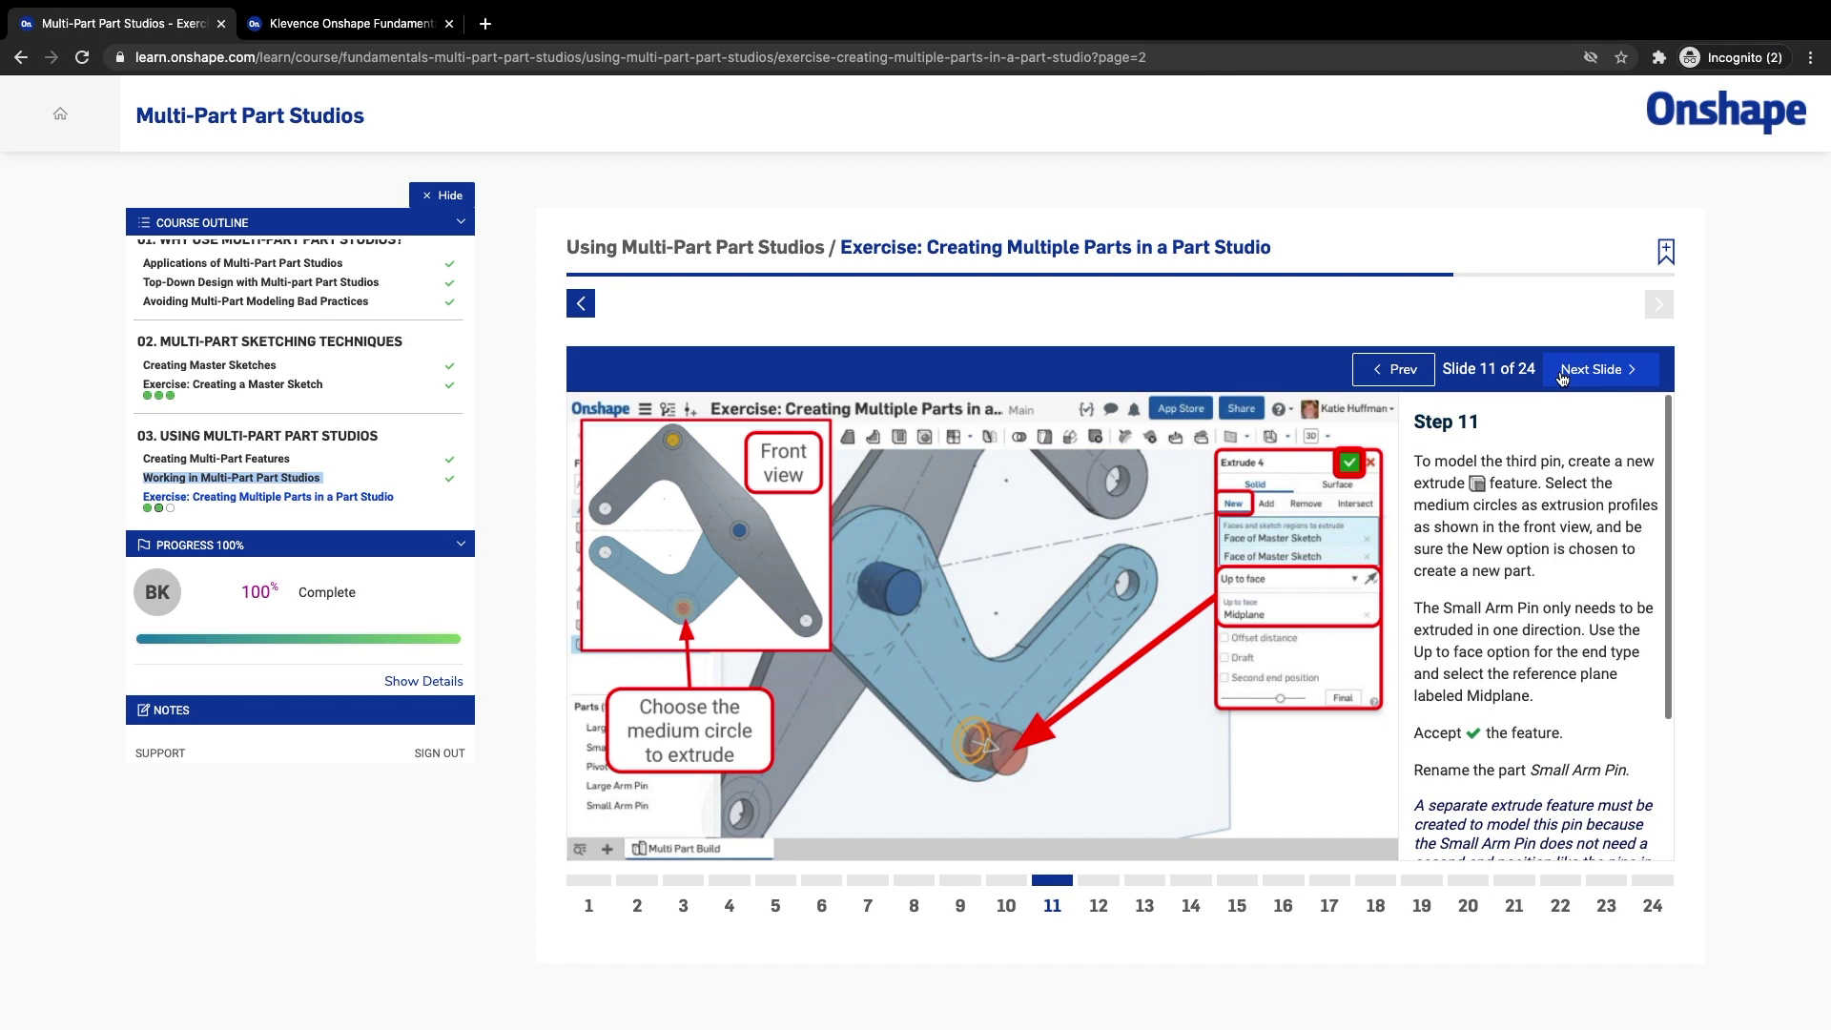
click(1402, 369)
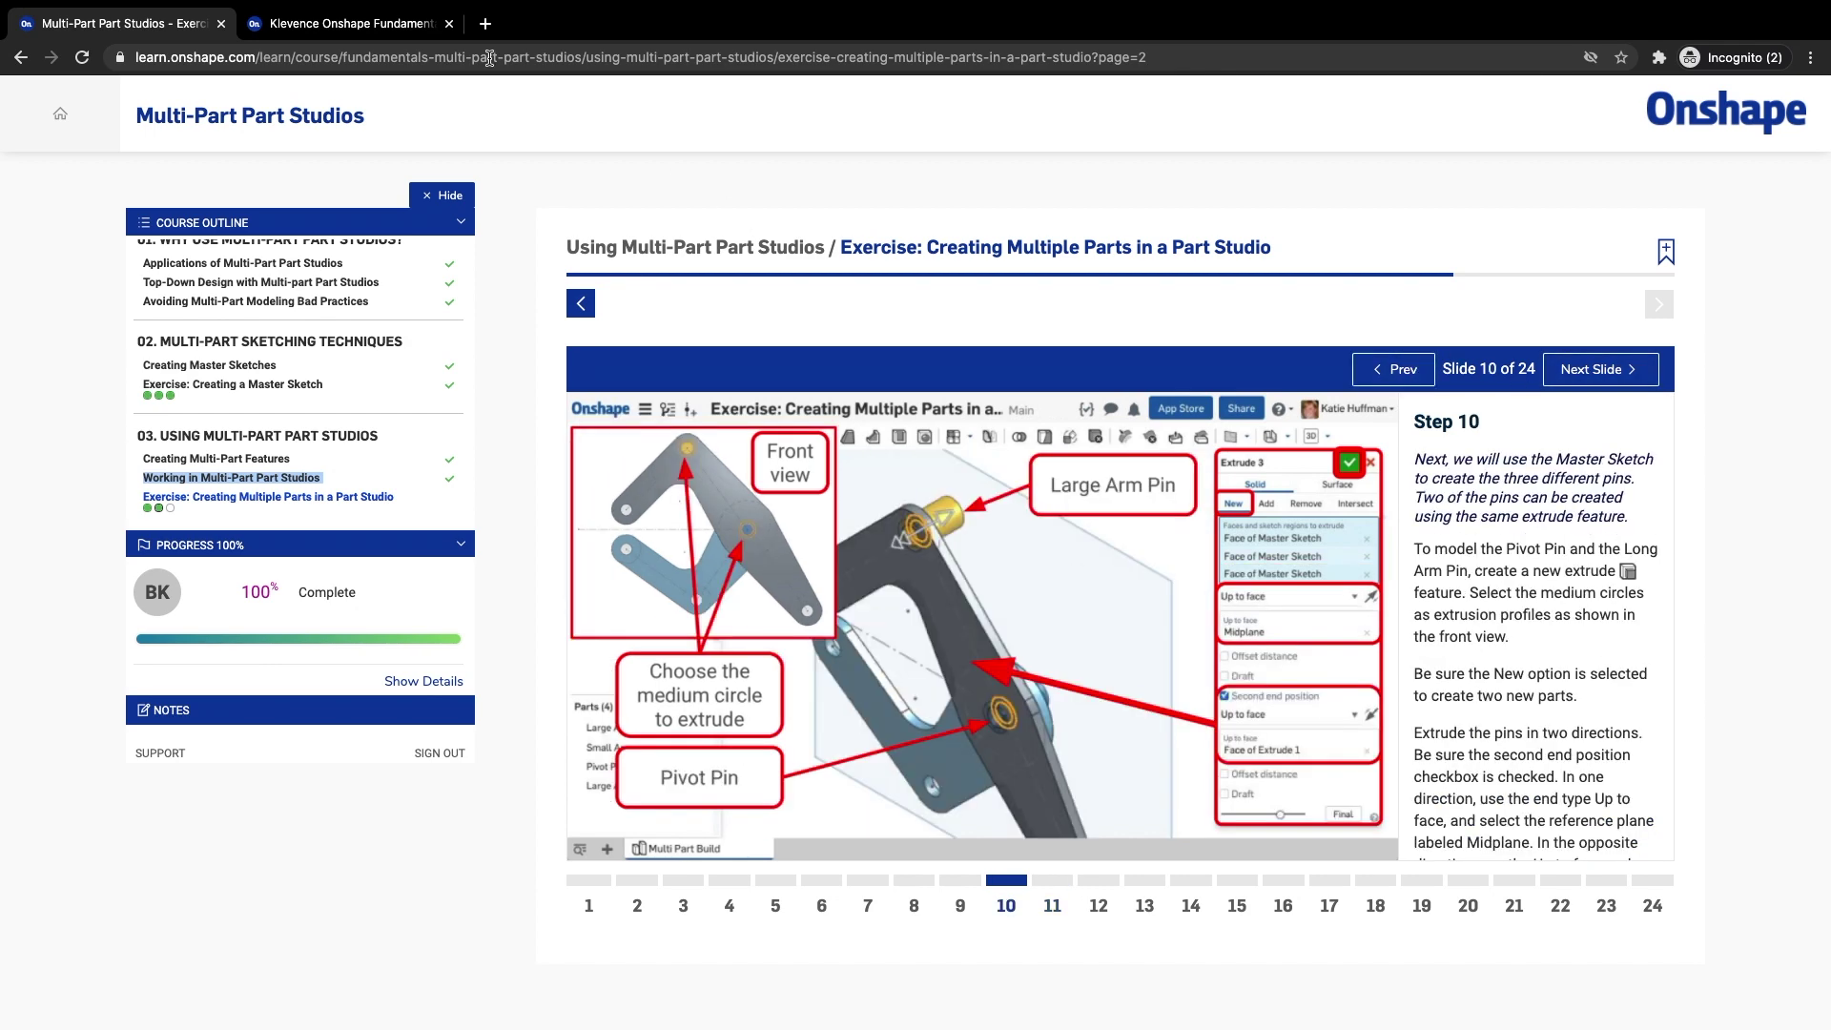
click(343, 23)
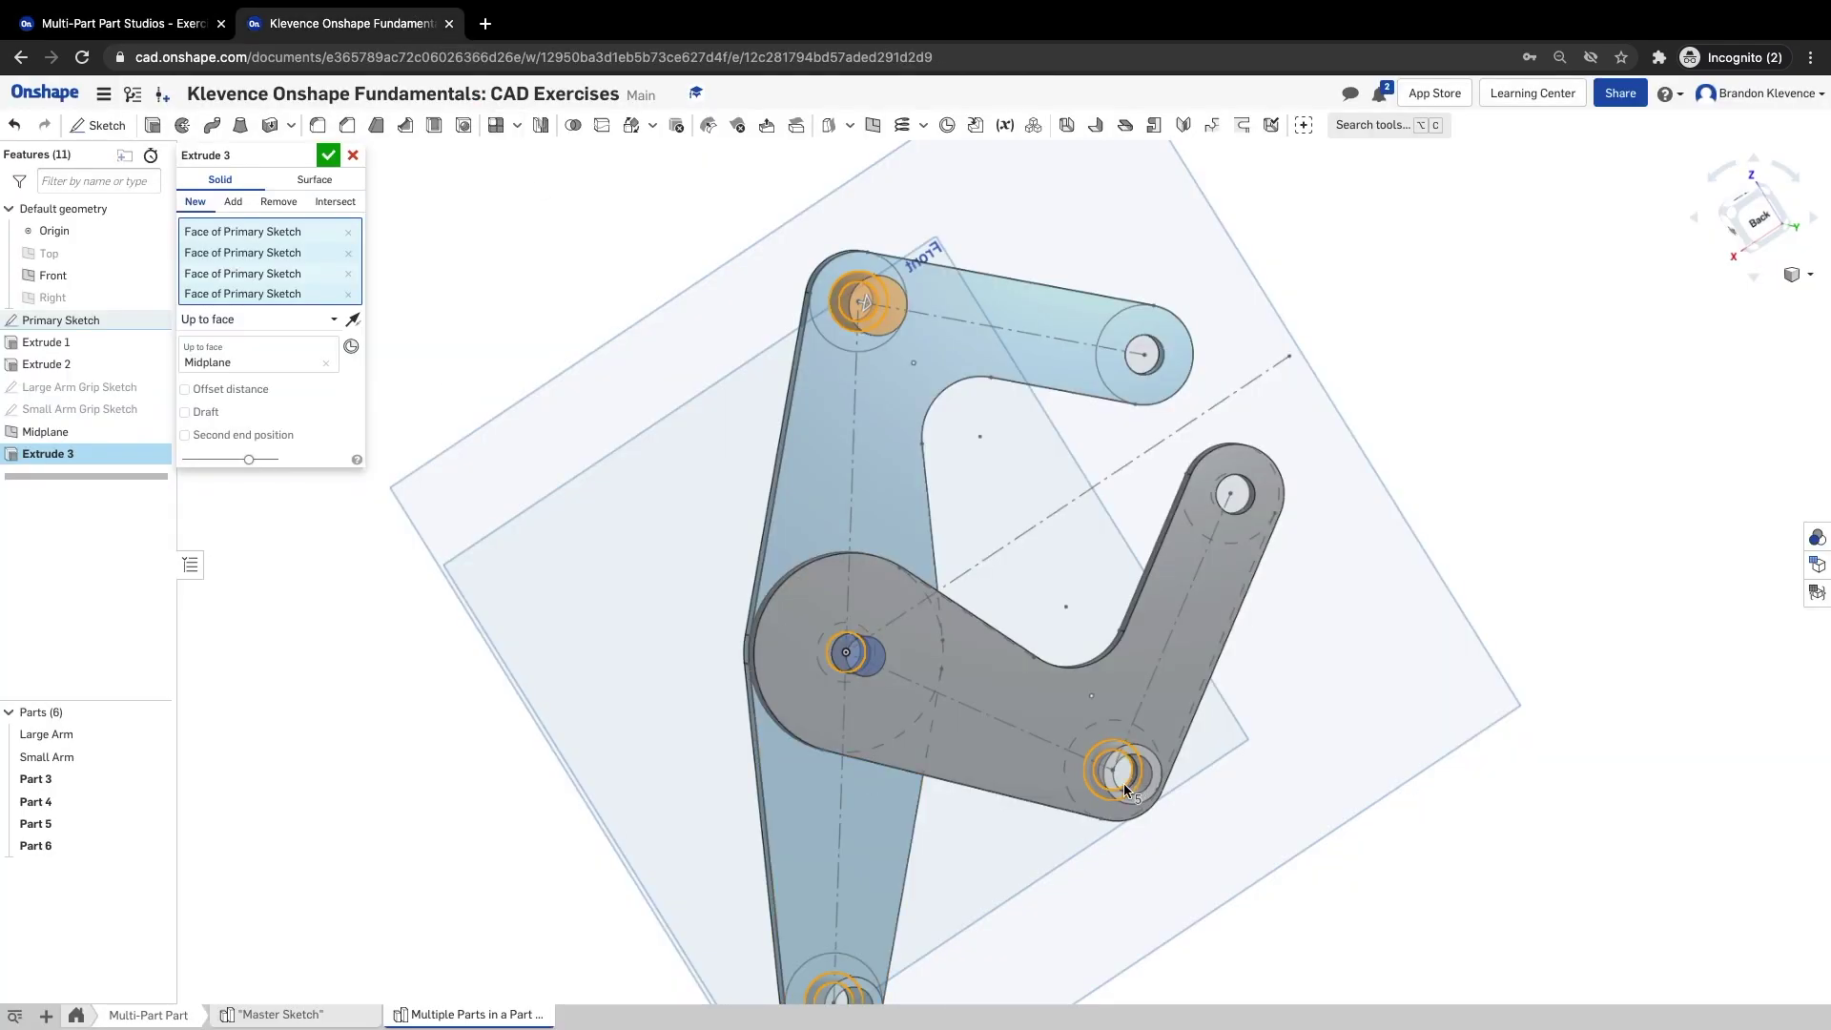
right_drag(1126, 788, 1271, 896)
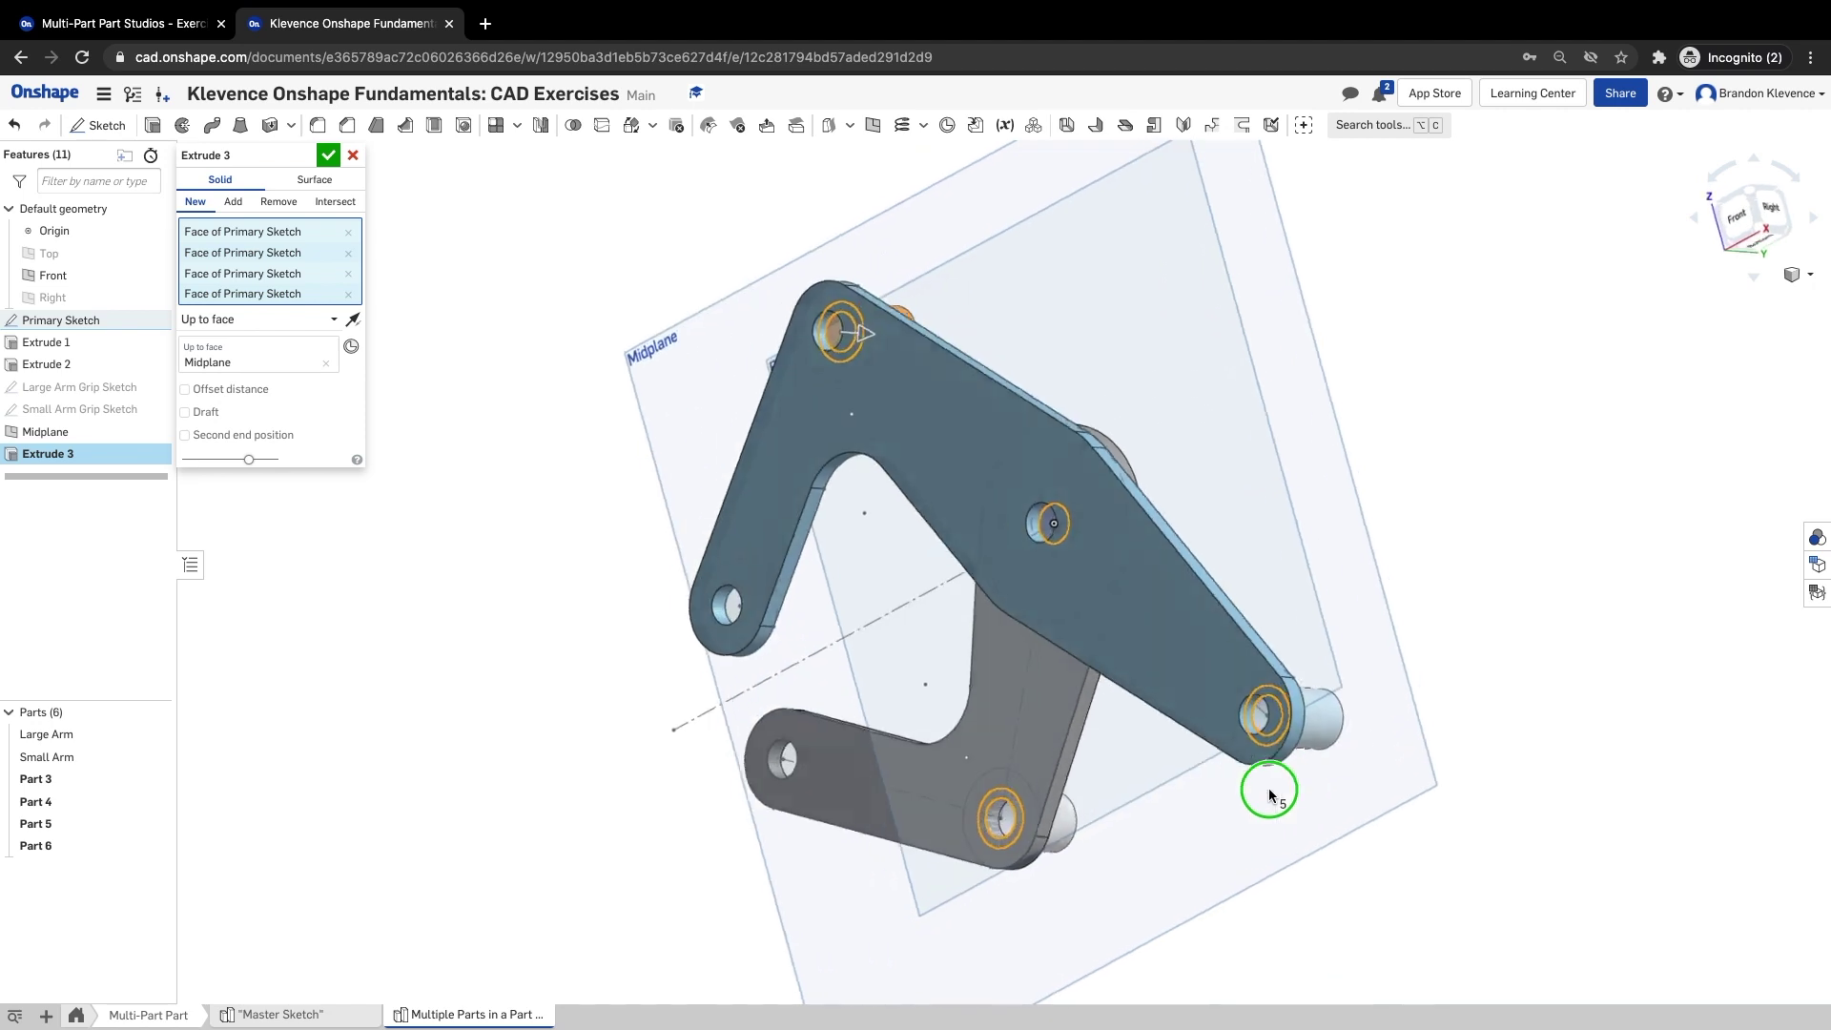
click(971, 817)
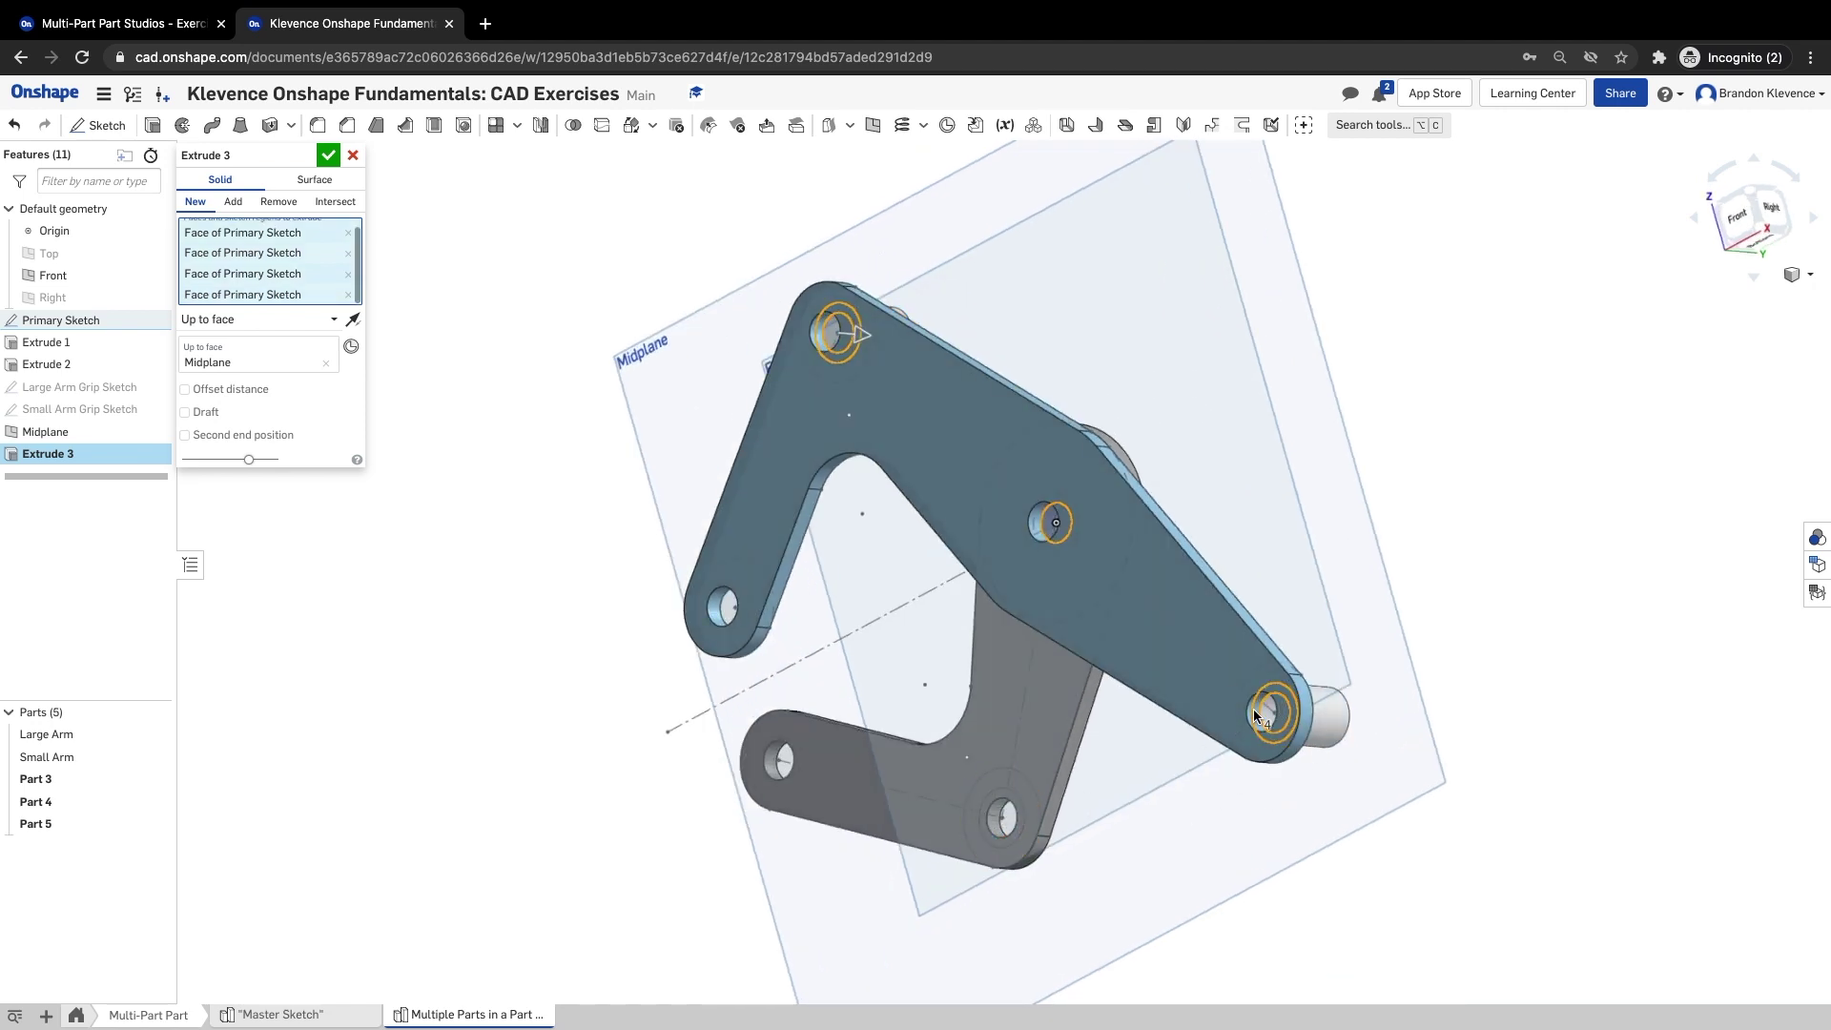
- Temporarily hide the Large Arm to add the pivot hole's ring to the extrude profiles and remove the ring at the arm's lower end
scroll(1237, 432, up, 5)
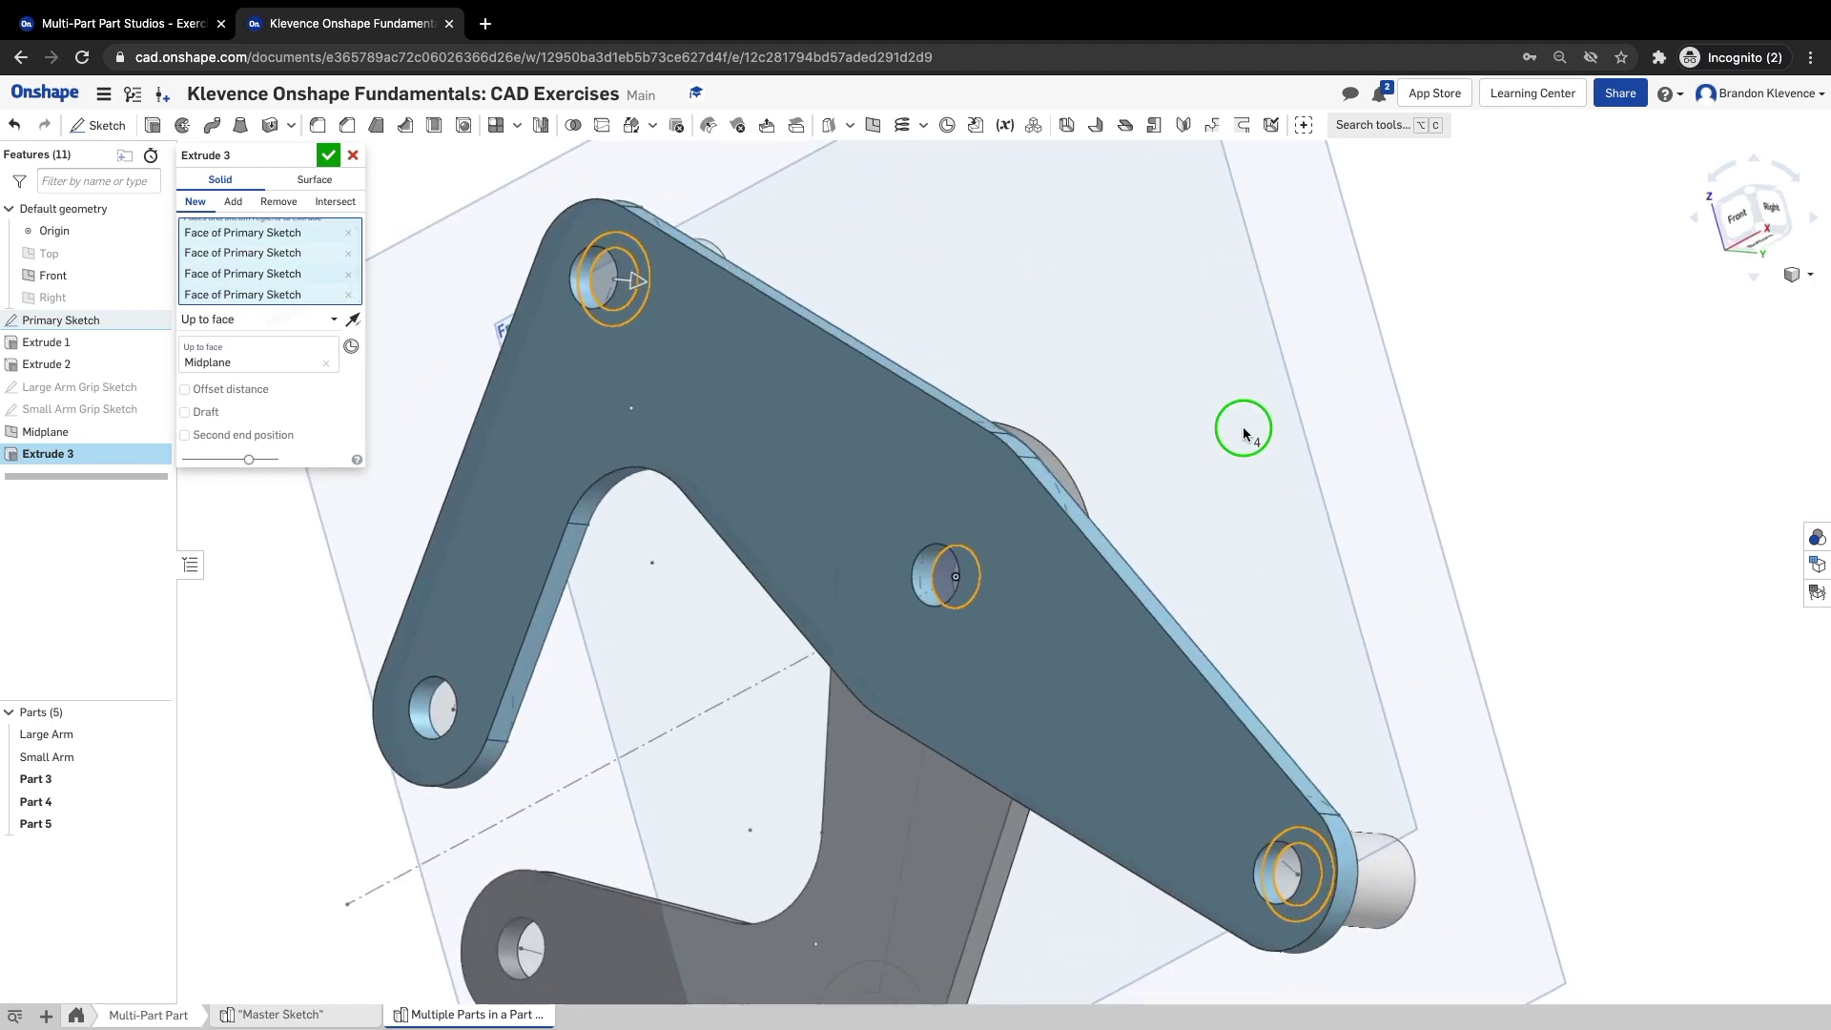
key(n)
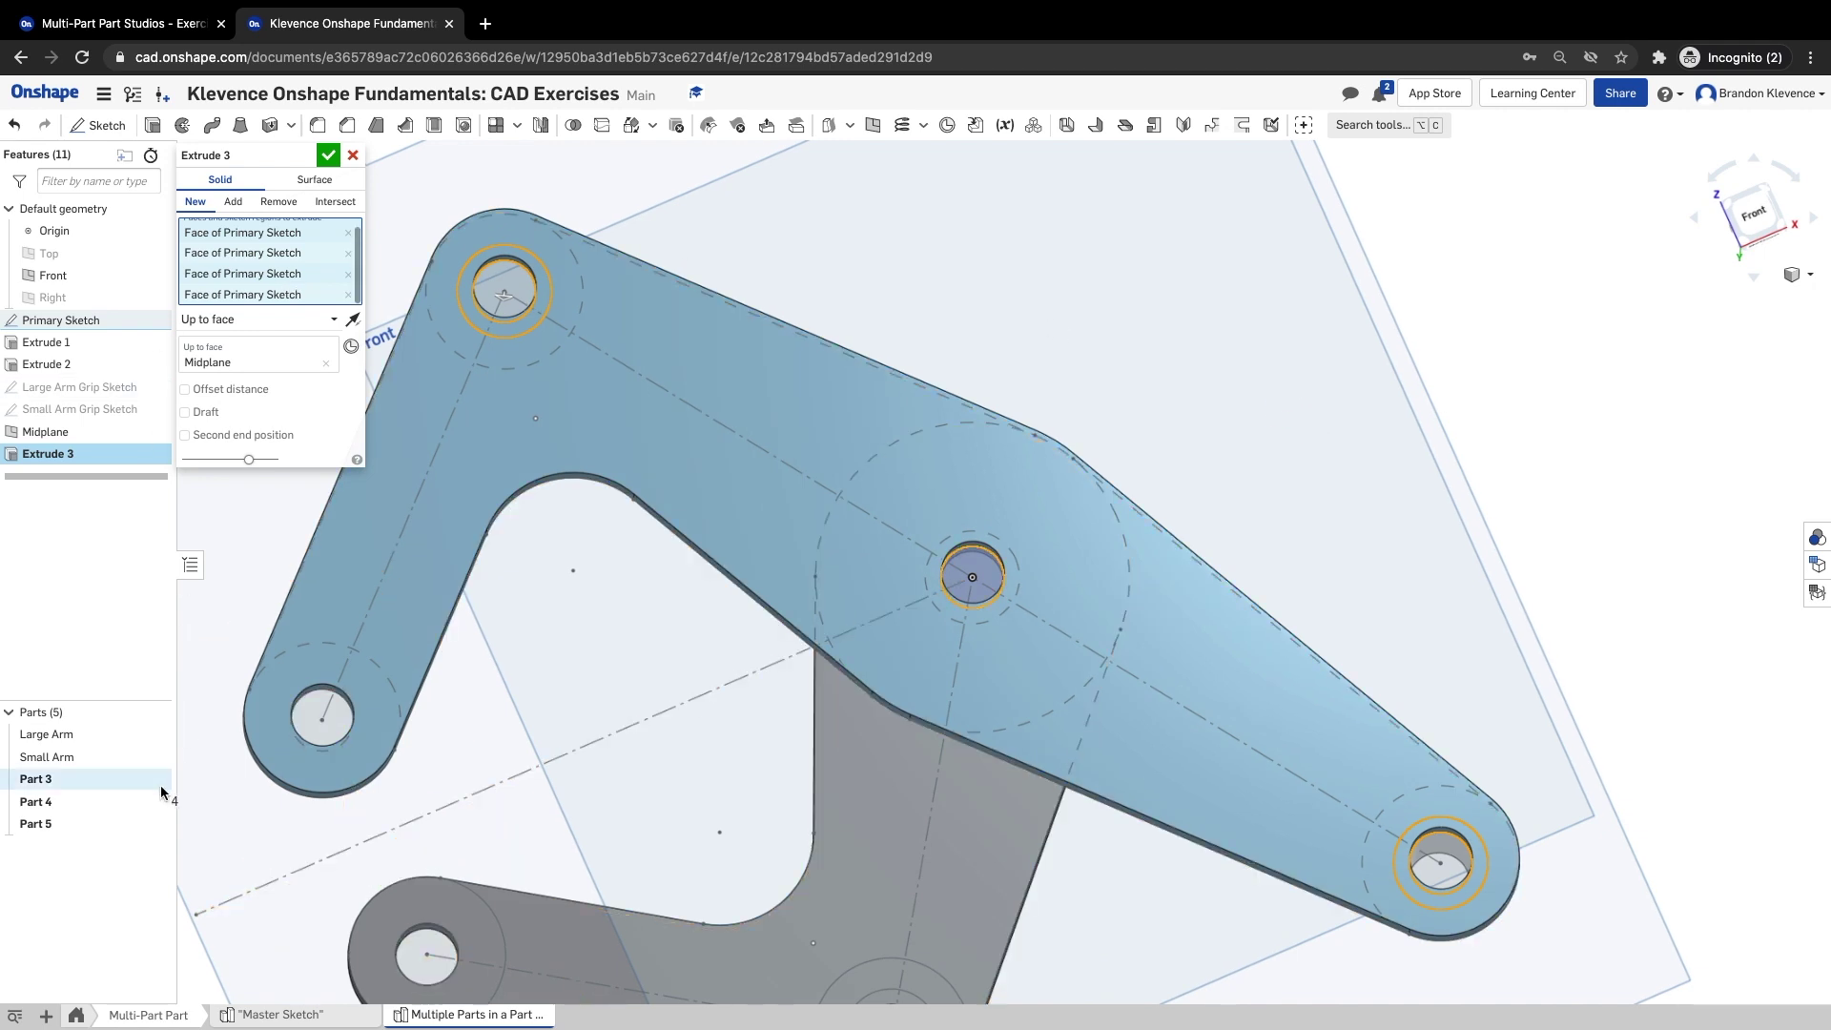
click(153, 736)
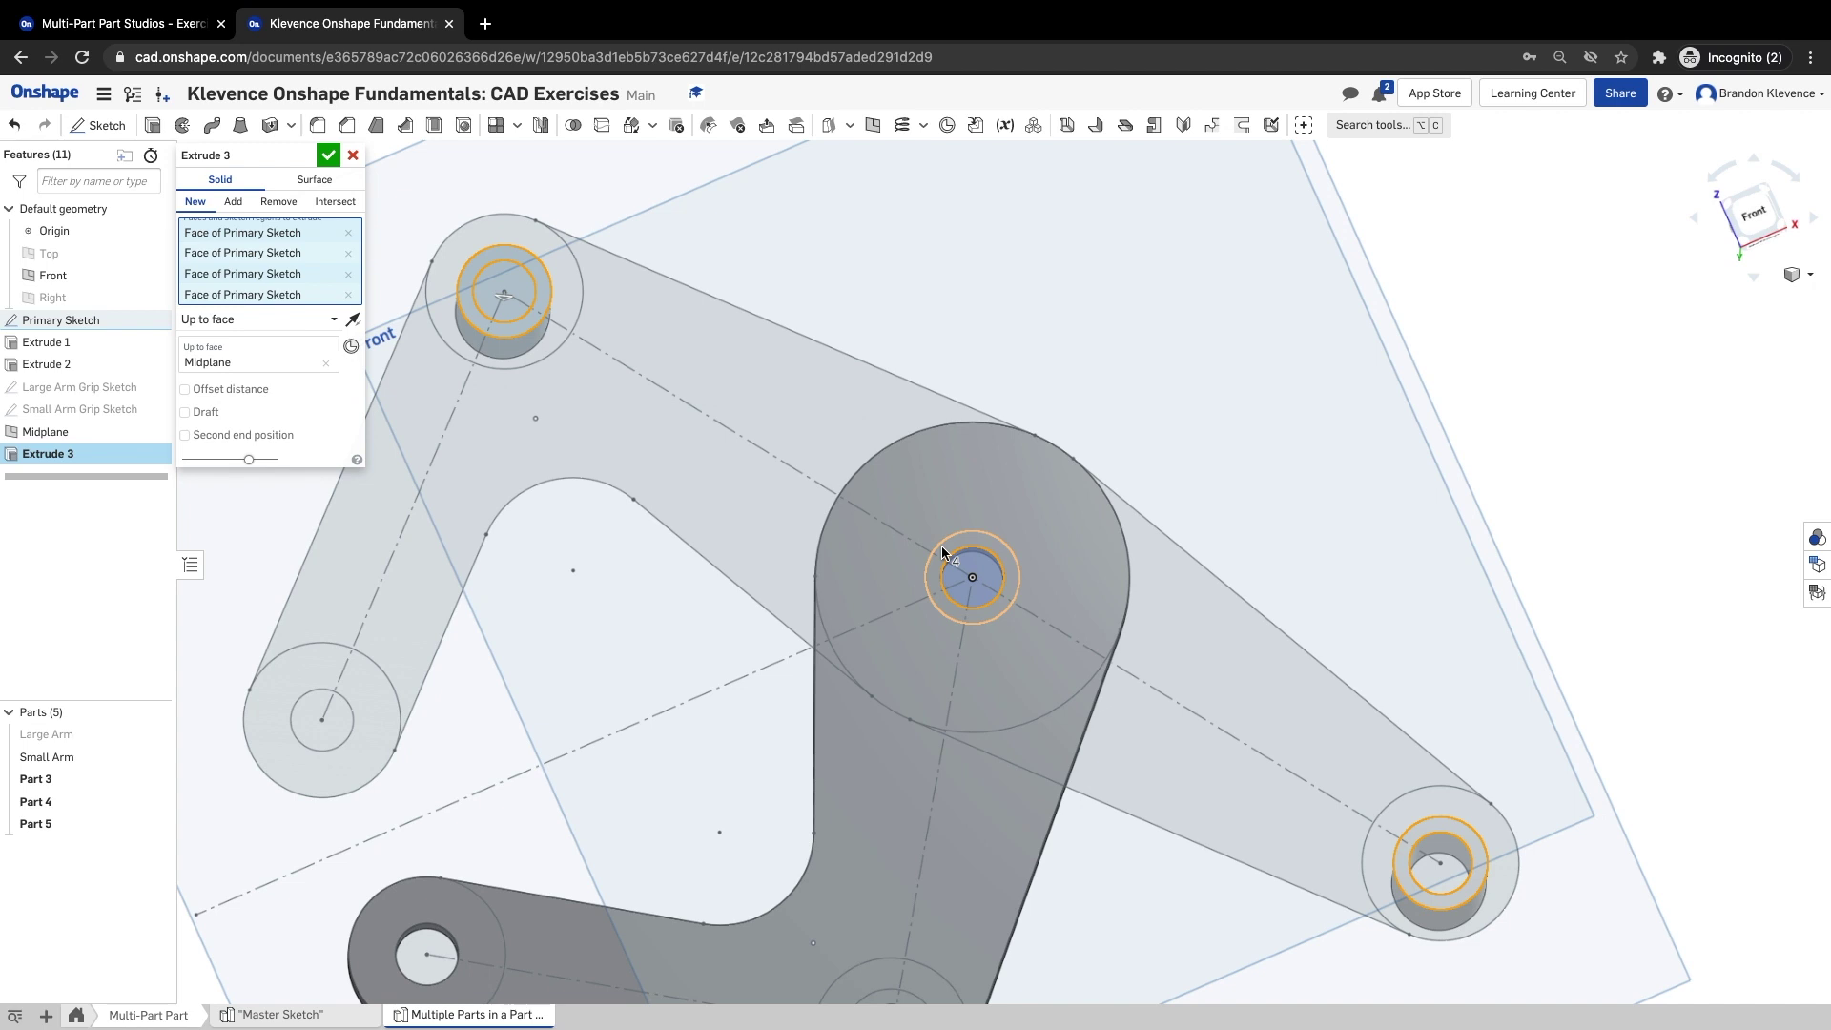
click(1406, 844)
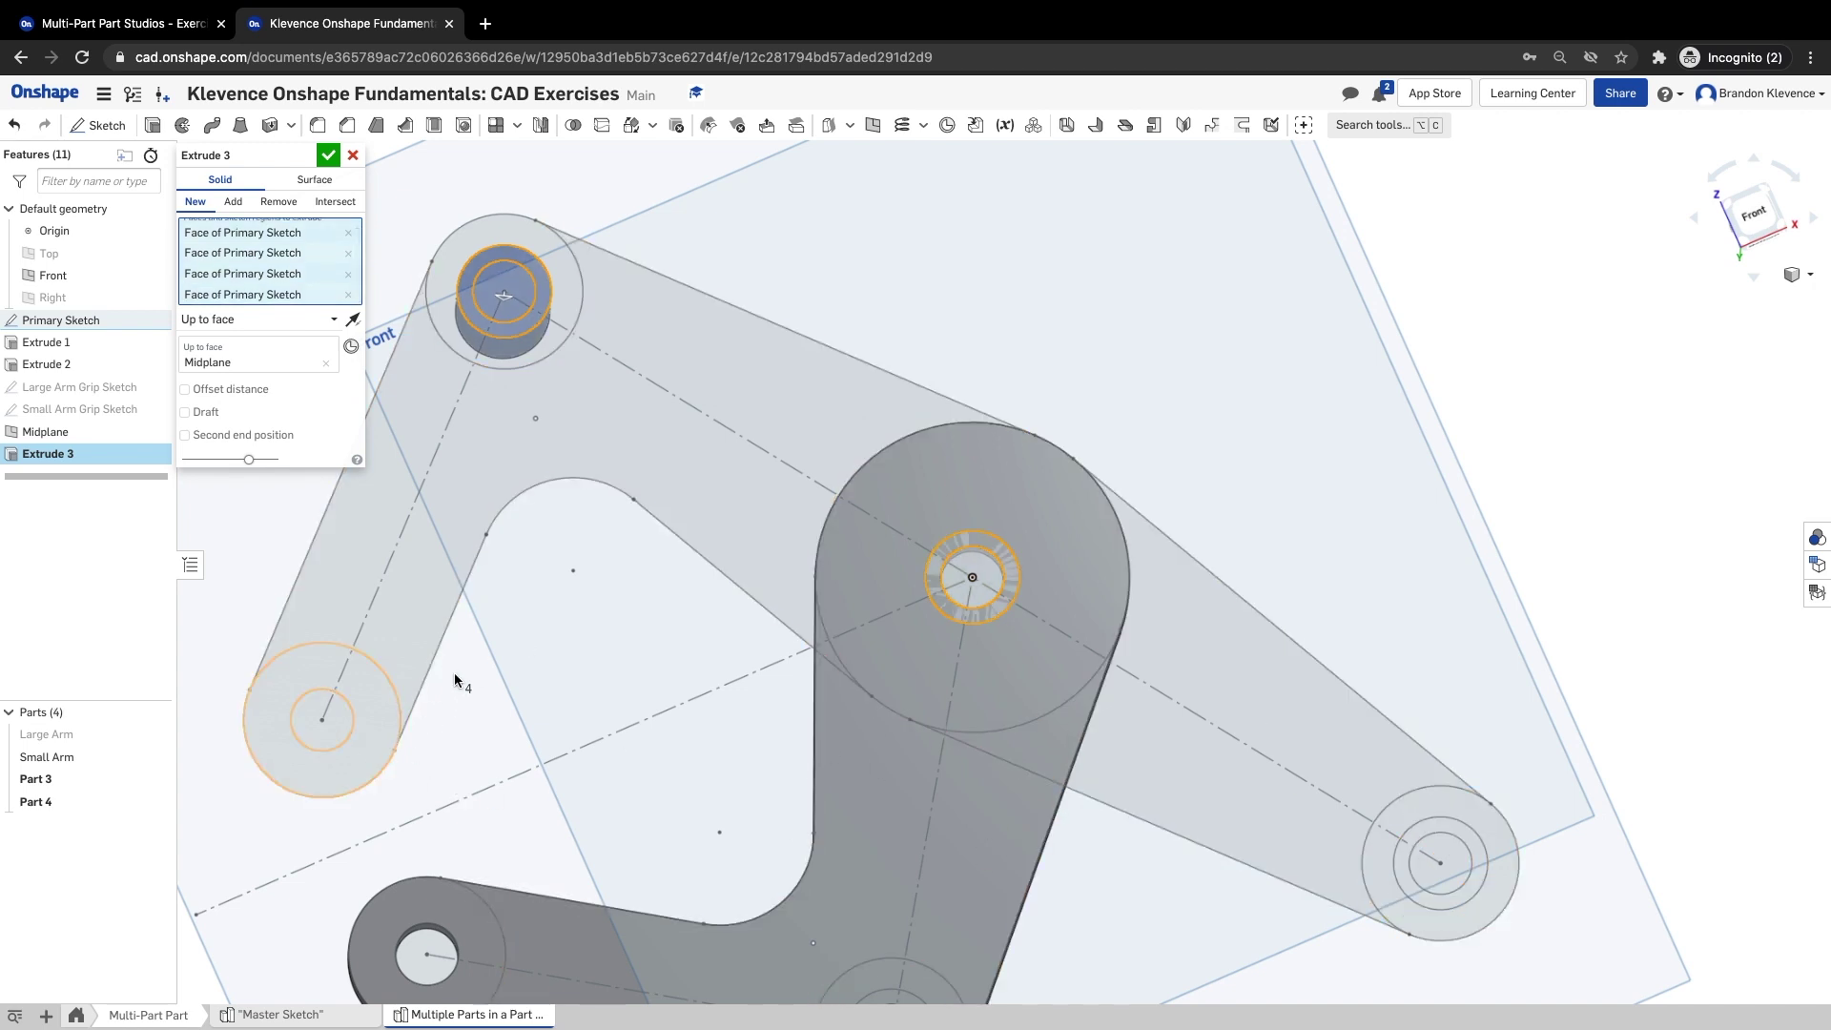
click(152, 735)
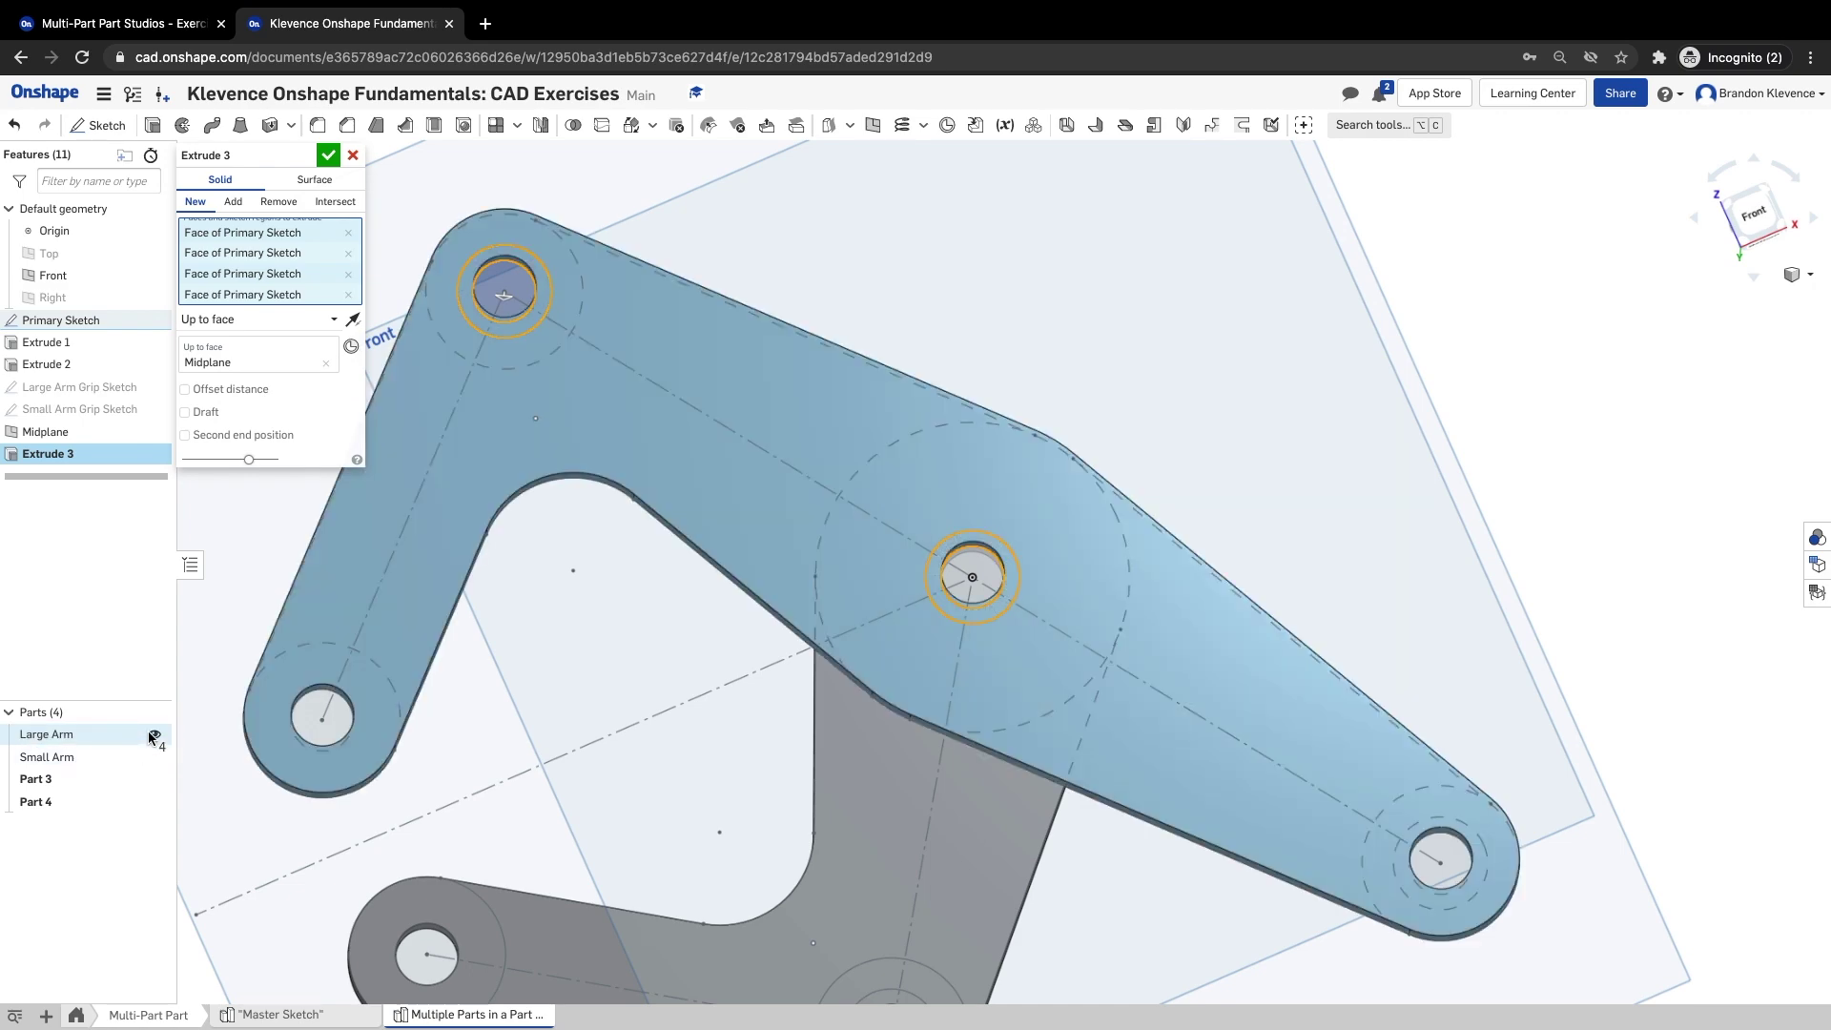
- Enable a second end position for the pin extrude with end type Up to face, ending at the Large Arm's outer front face
right_drag(1431, 408, 1448, 487)
click(230, 439)
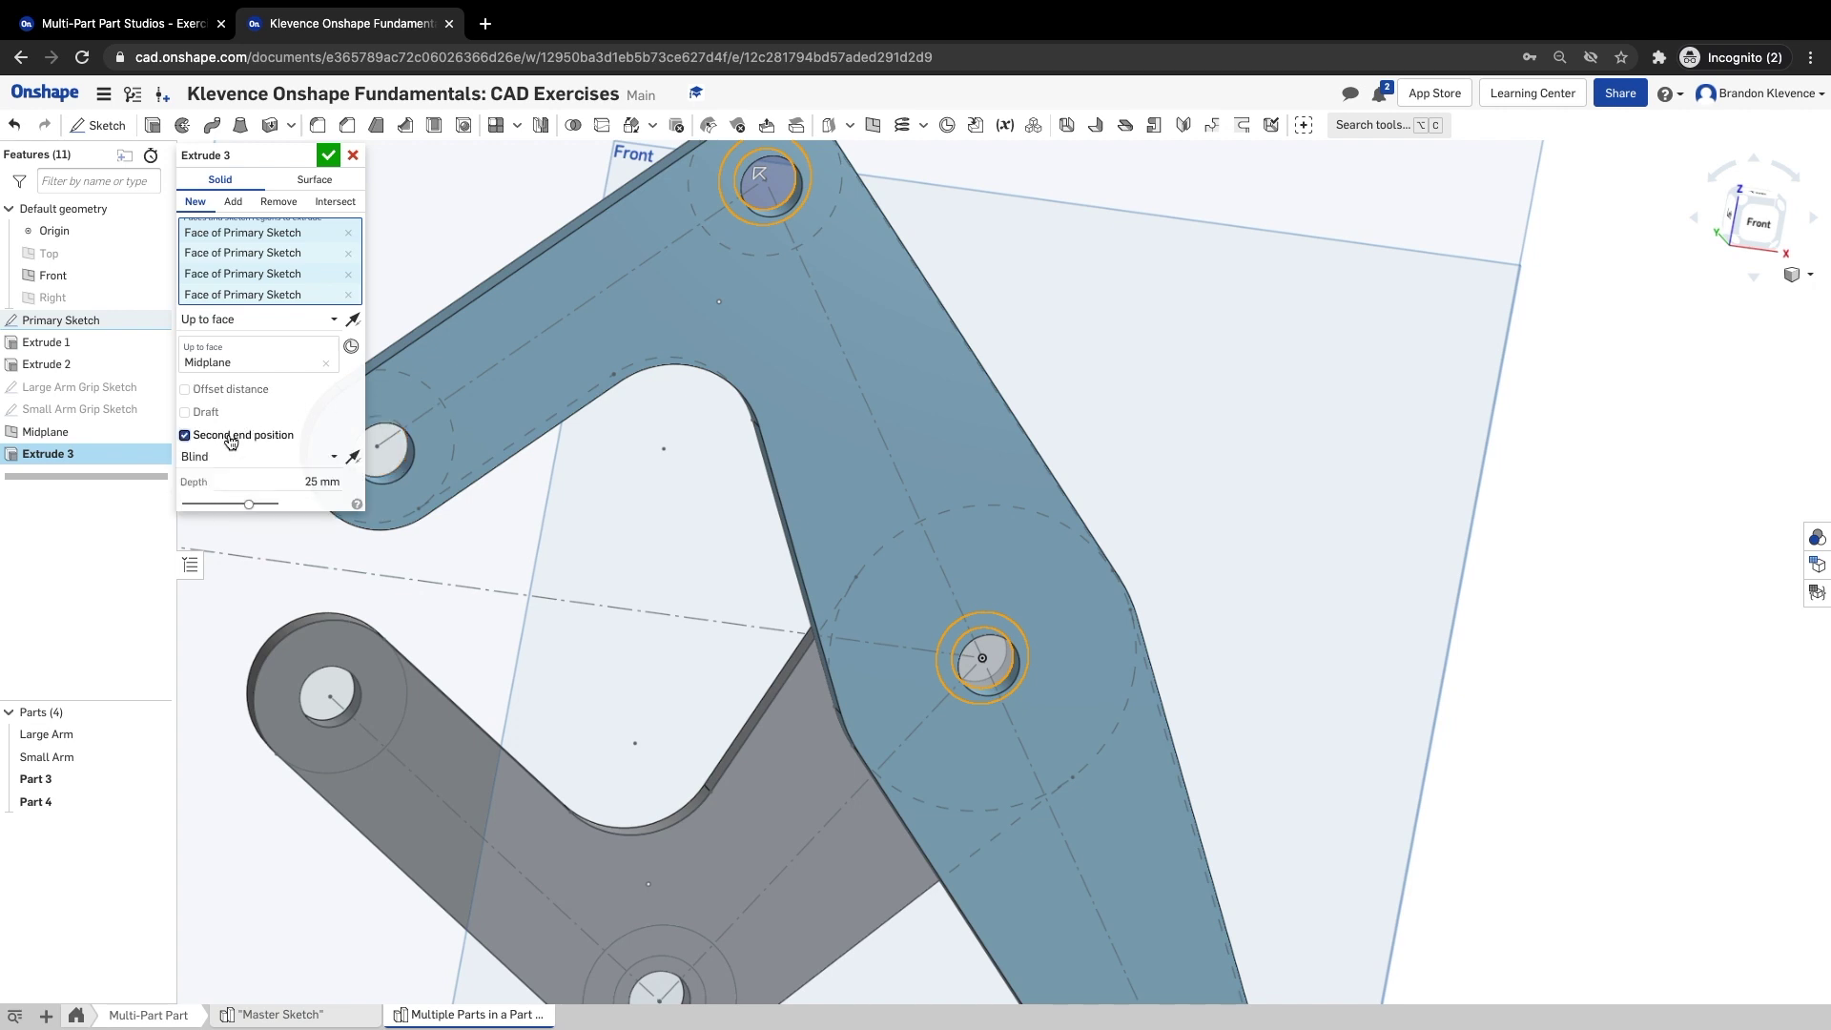
right_drag(1192, 373, 1125, 396)
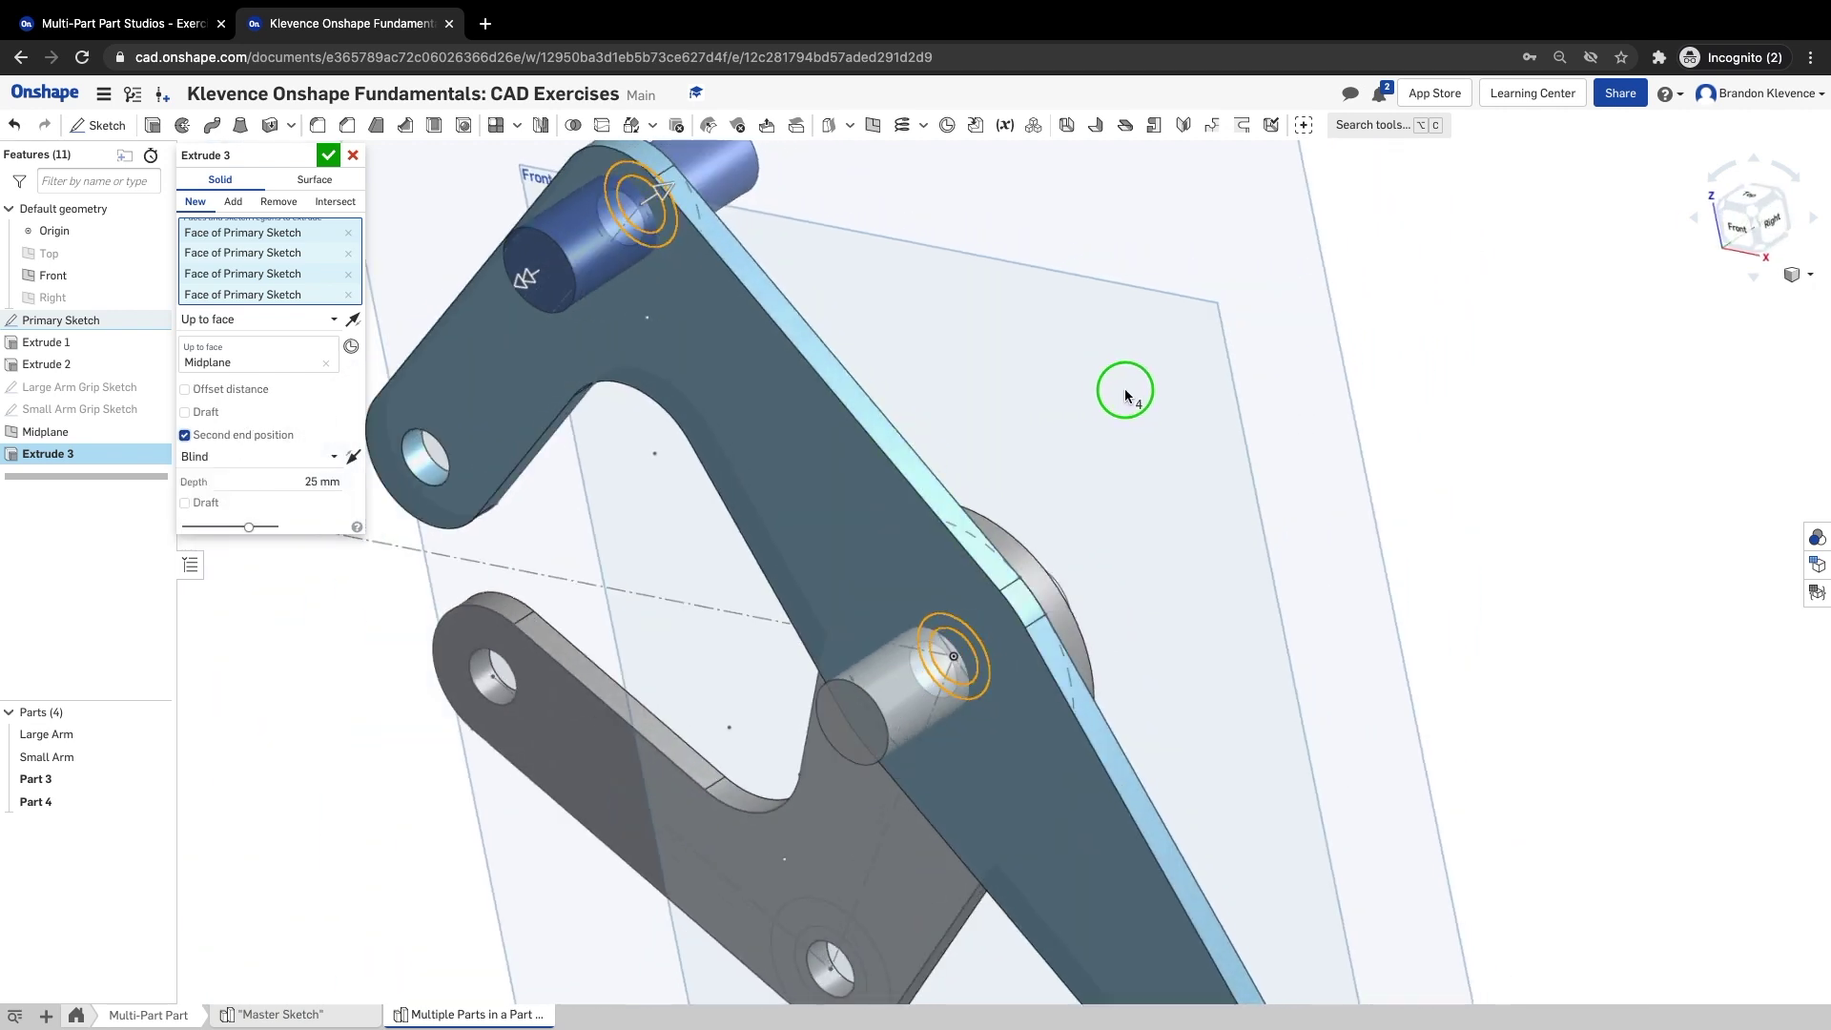
click(286, 458)
click(275, 527)
click(715, 381)
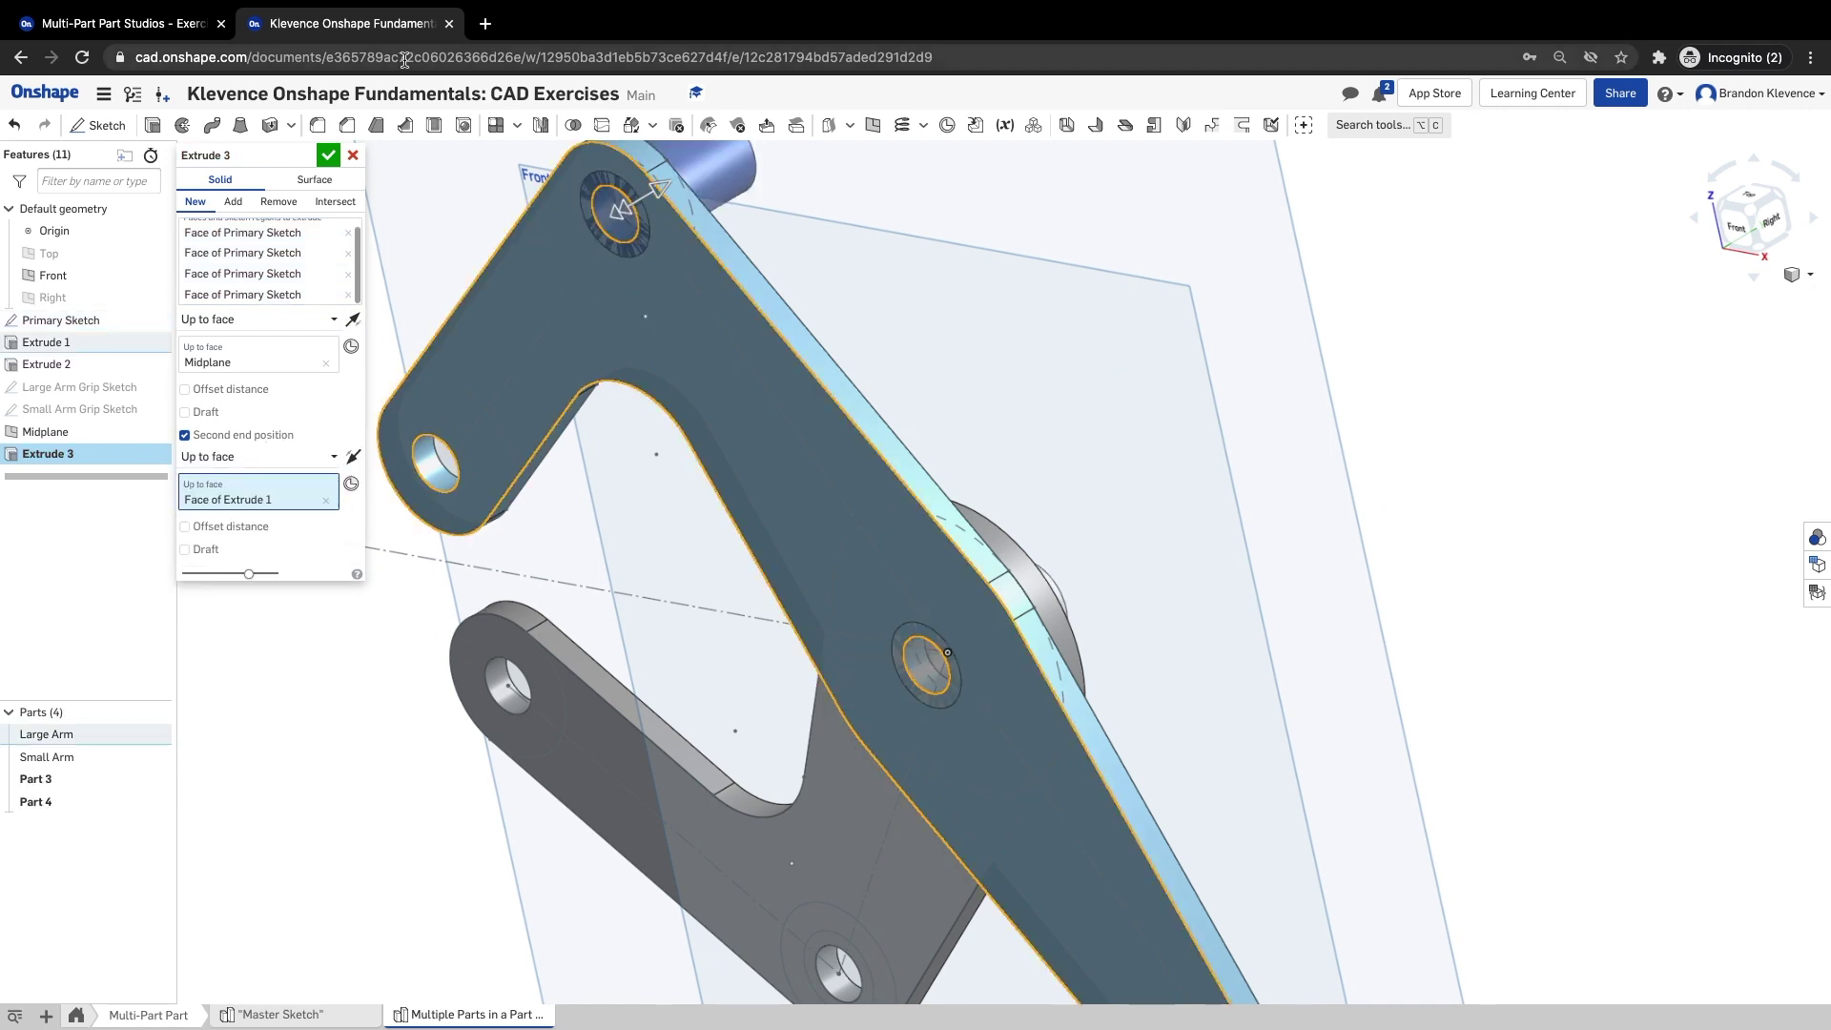
- Review exercise Steps 9 and 10 on the Midplane offset, the two-direction pin extrude and the pin names
click(177, 25)
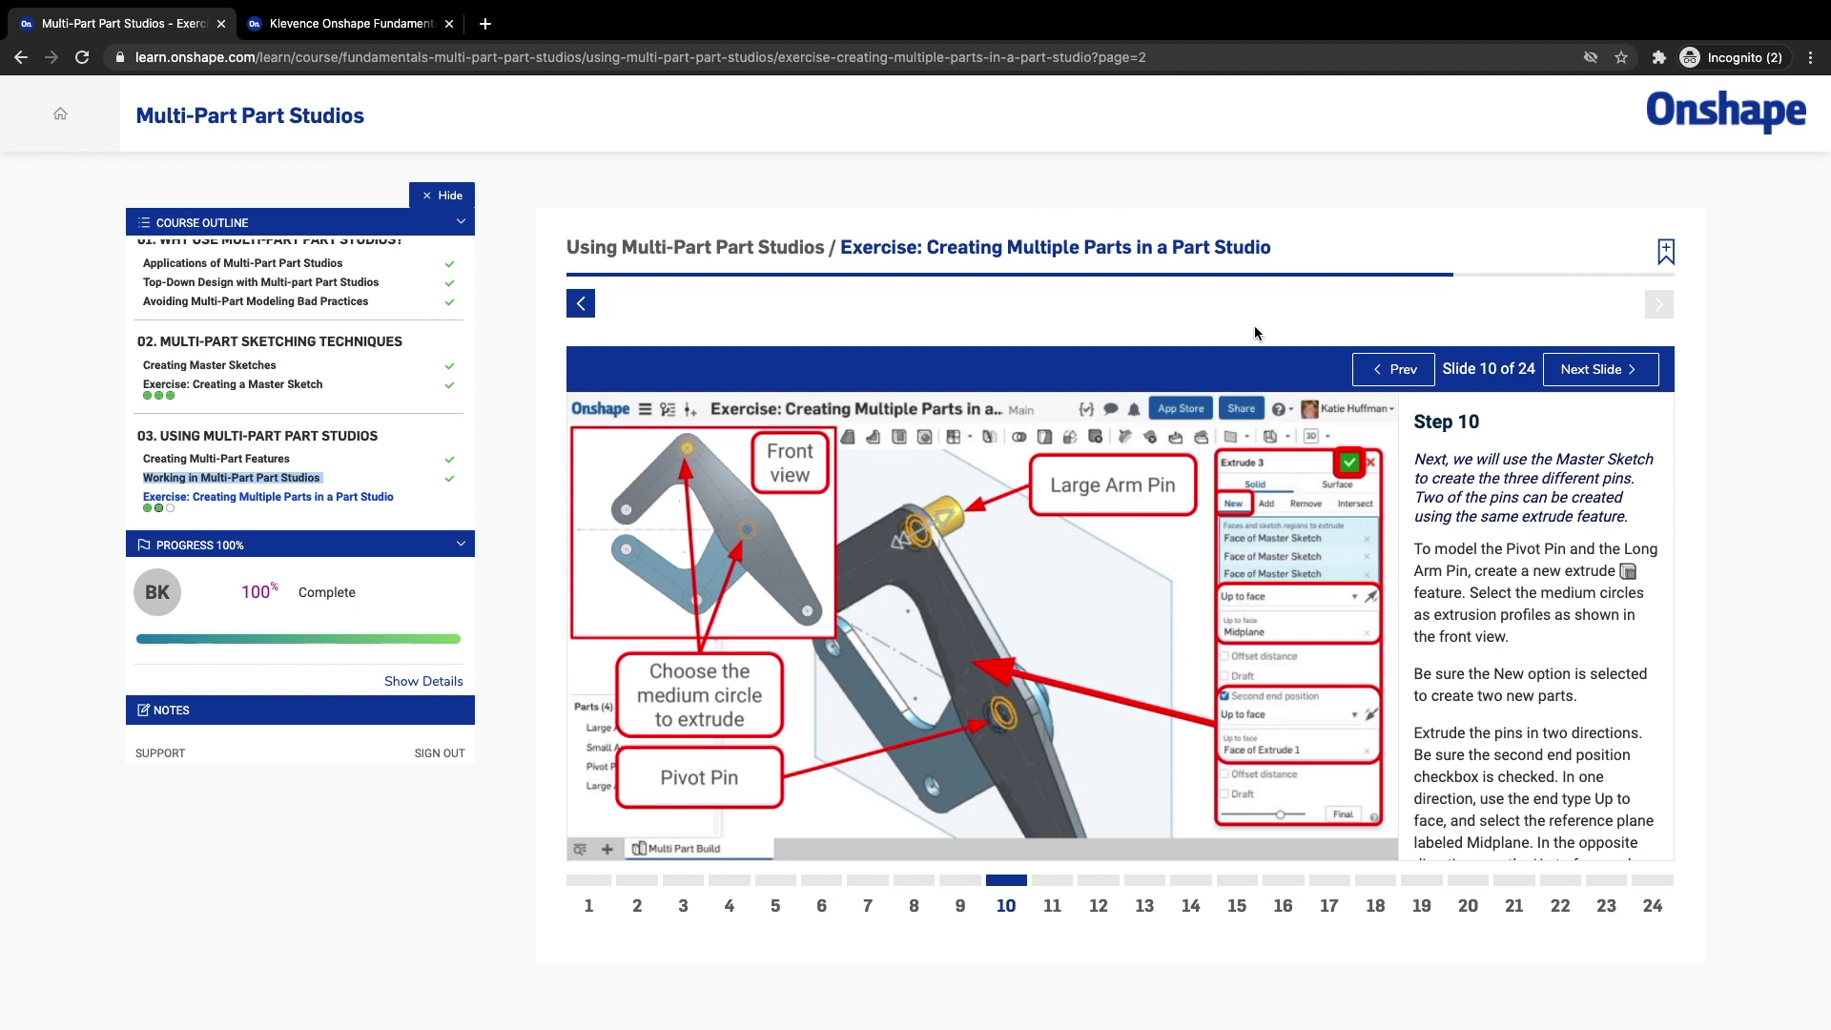
click(1393, 370)
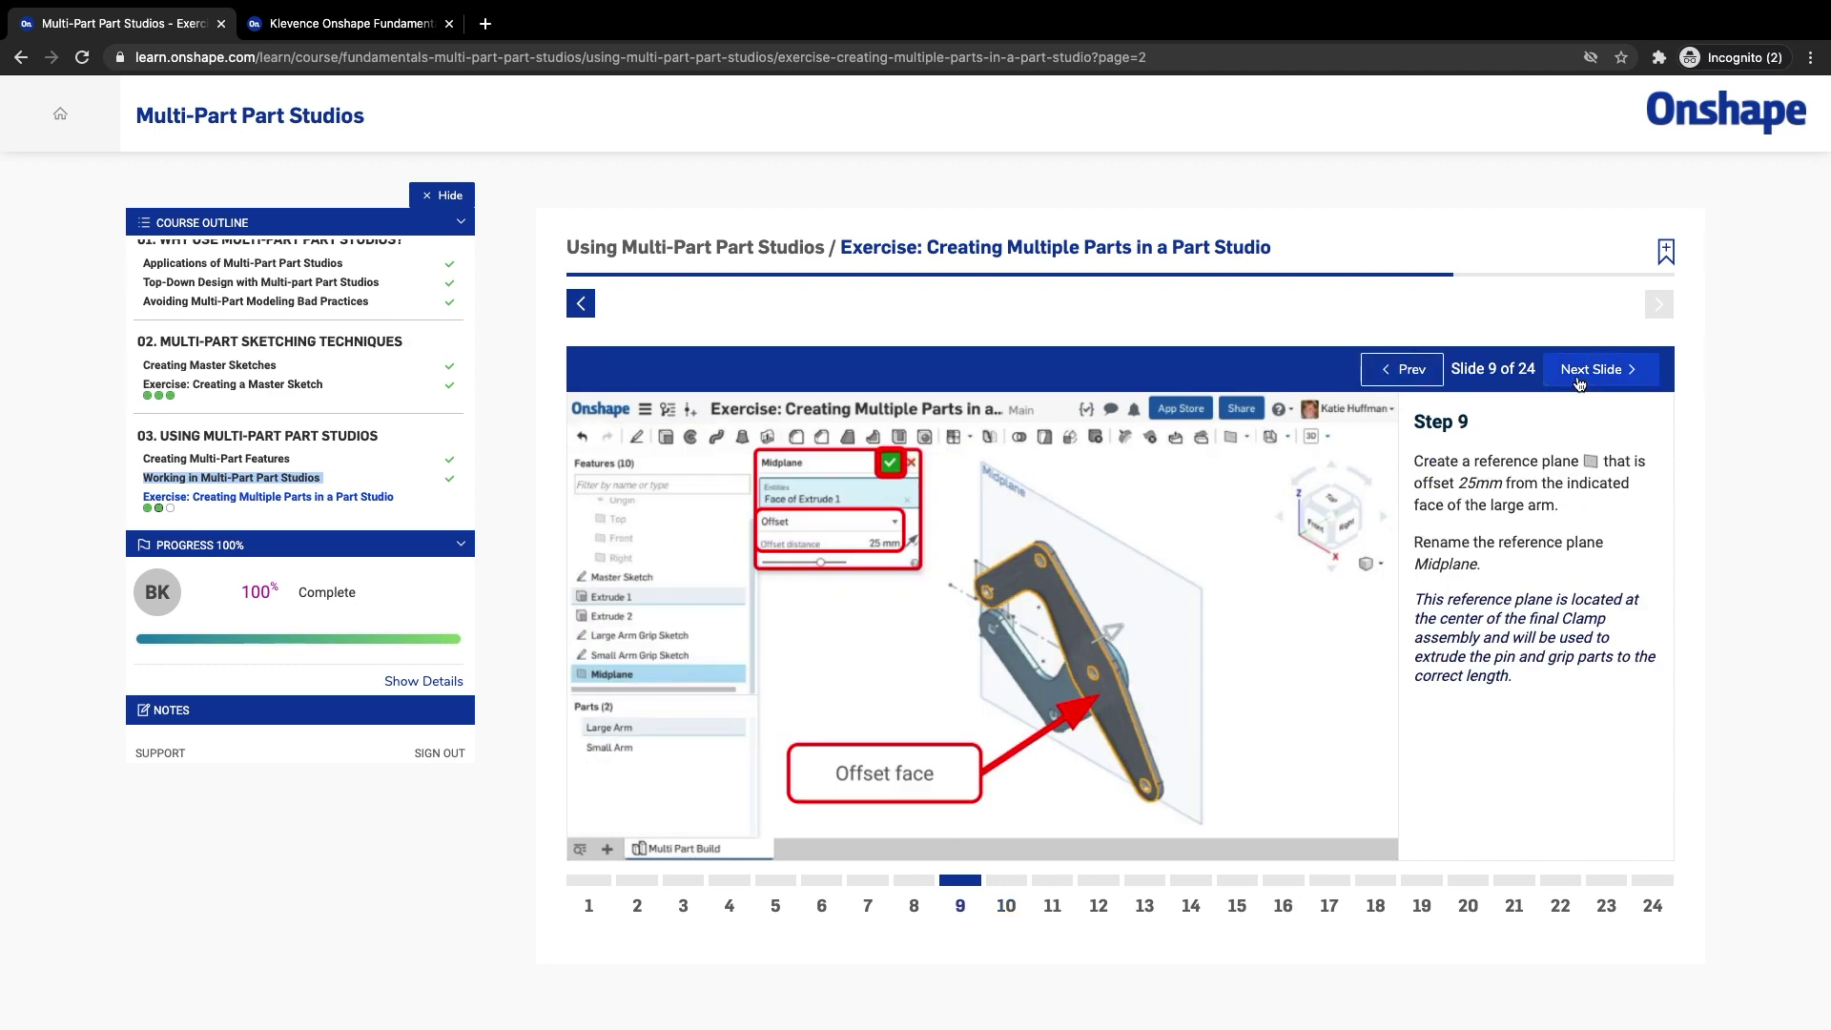
click(1581, 384)
scroll(1569, 668, down, 2)
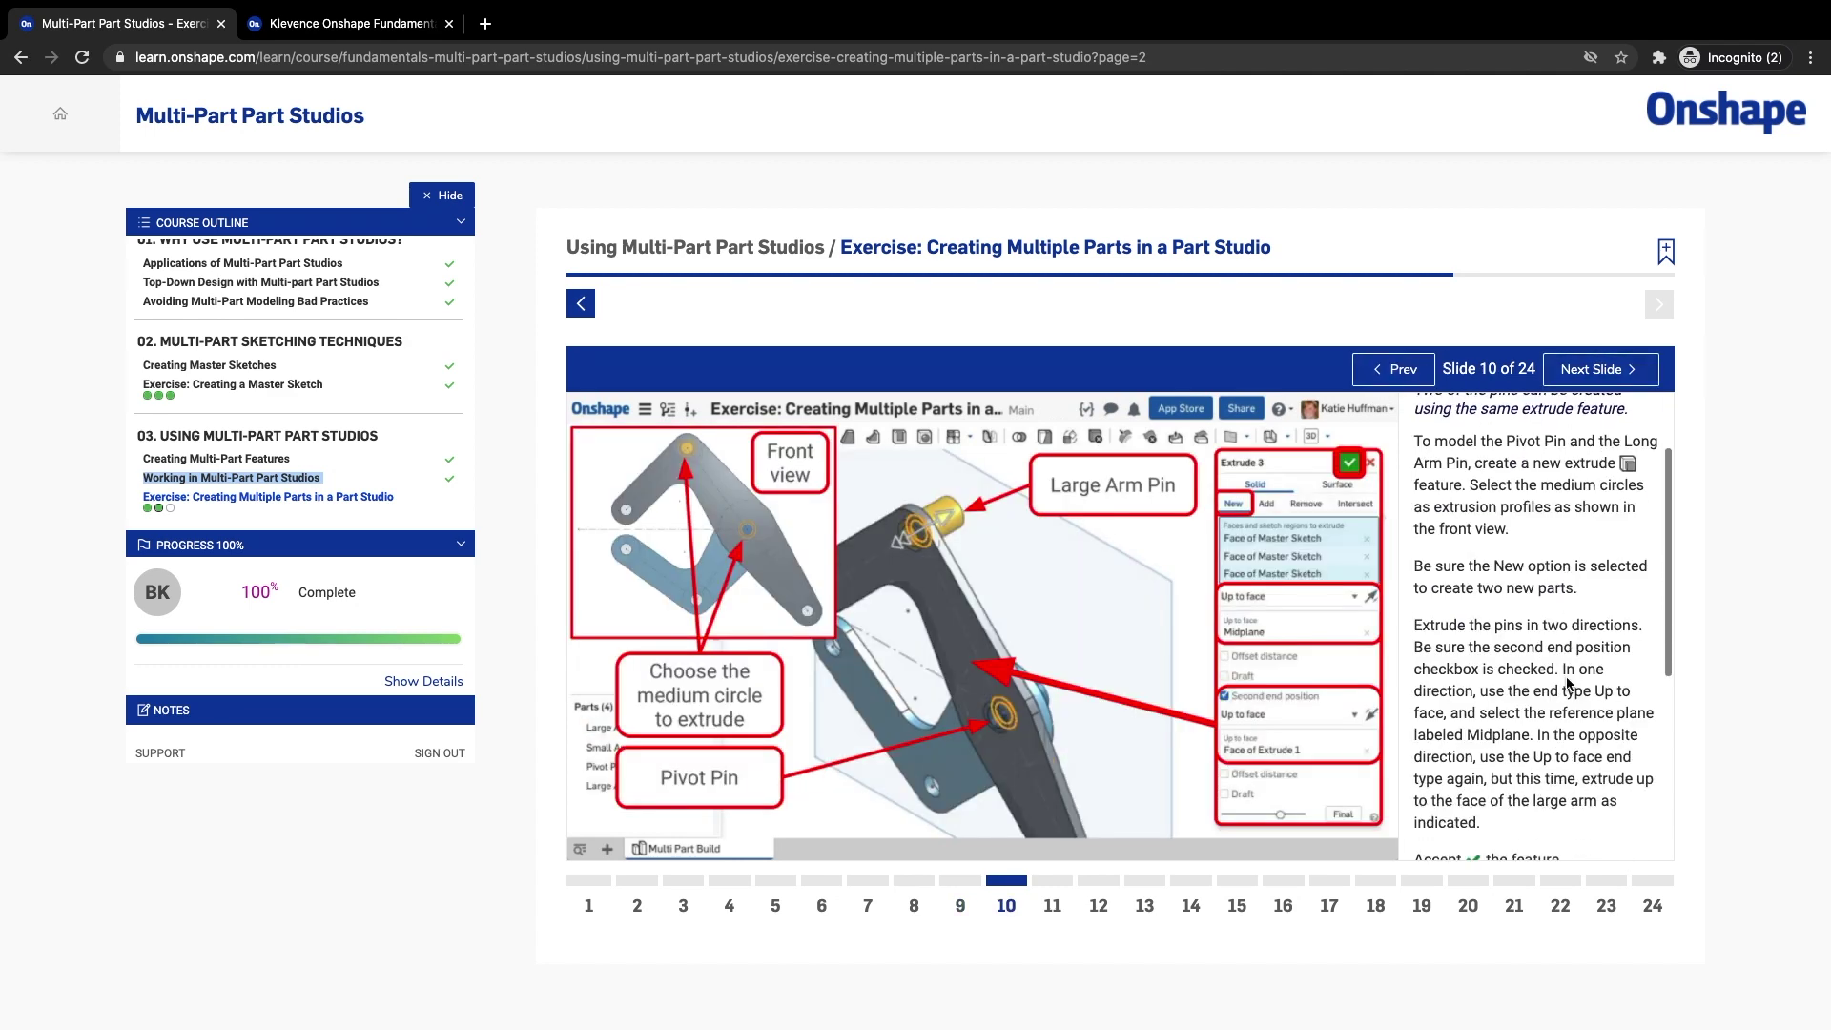
scroll(1569, 683, down, 2)
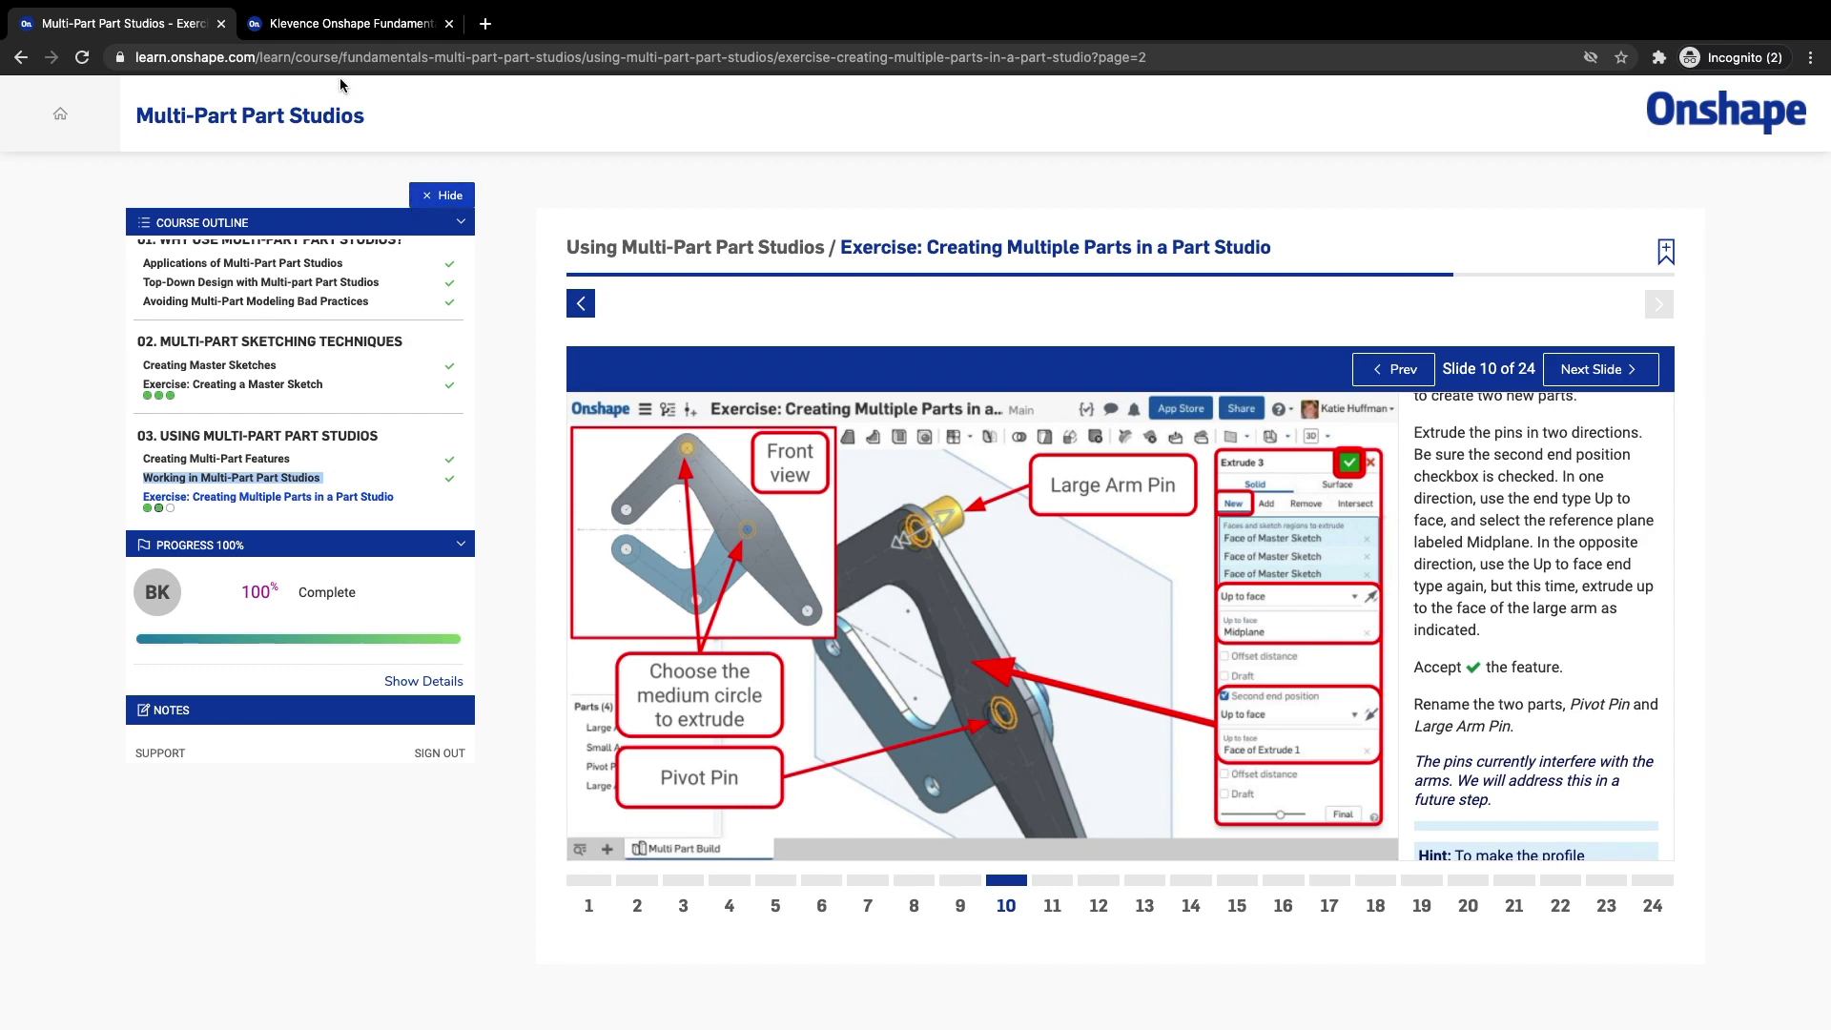
- Accept the two-direction pin extrude and rename Part 3 as Large Arm Pin
click(305, 23)
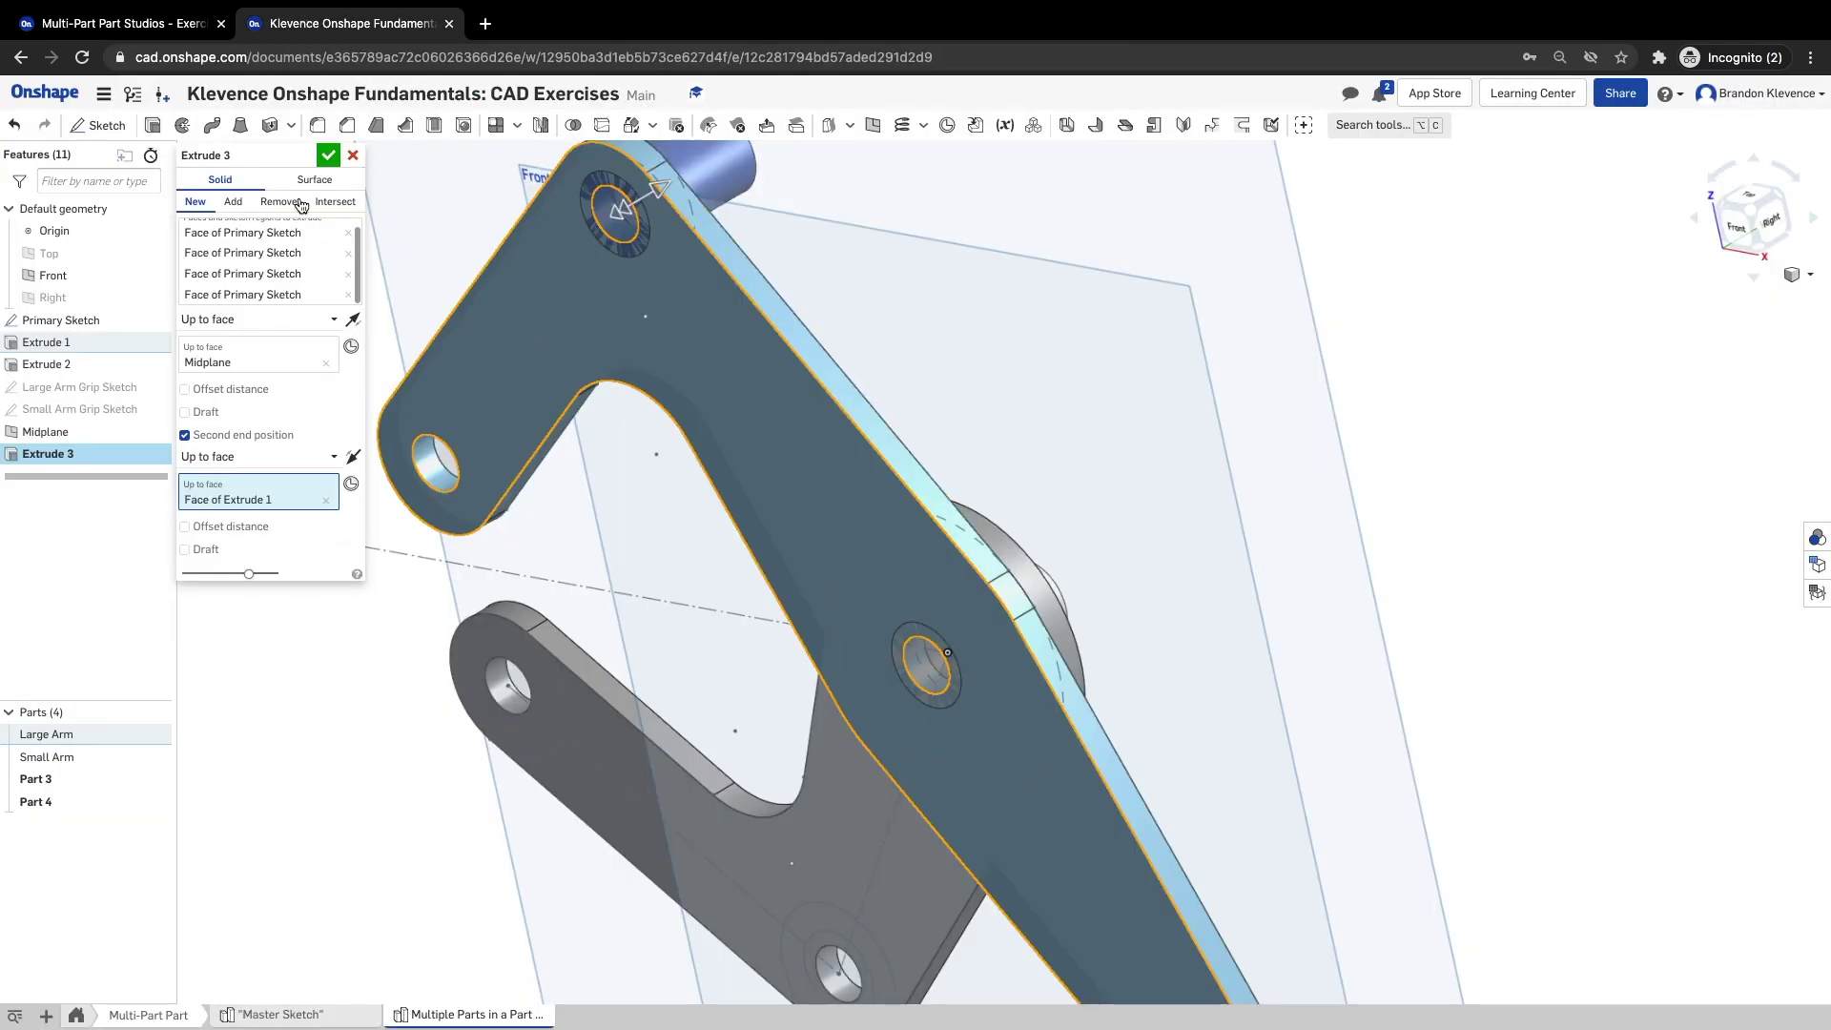
click(328, 155)
right_click(88, 775)
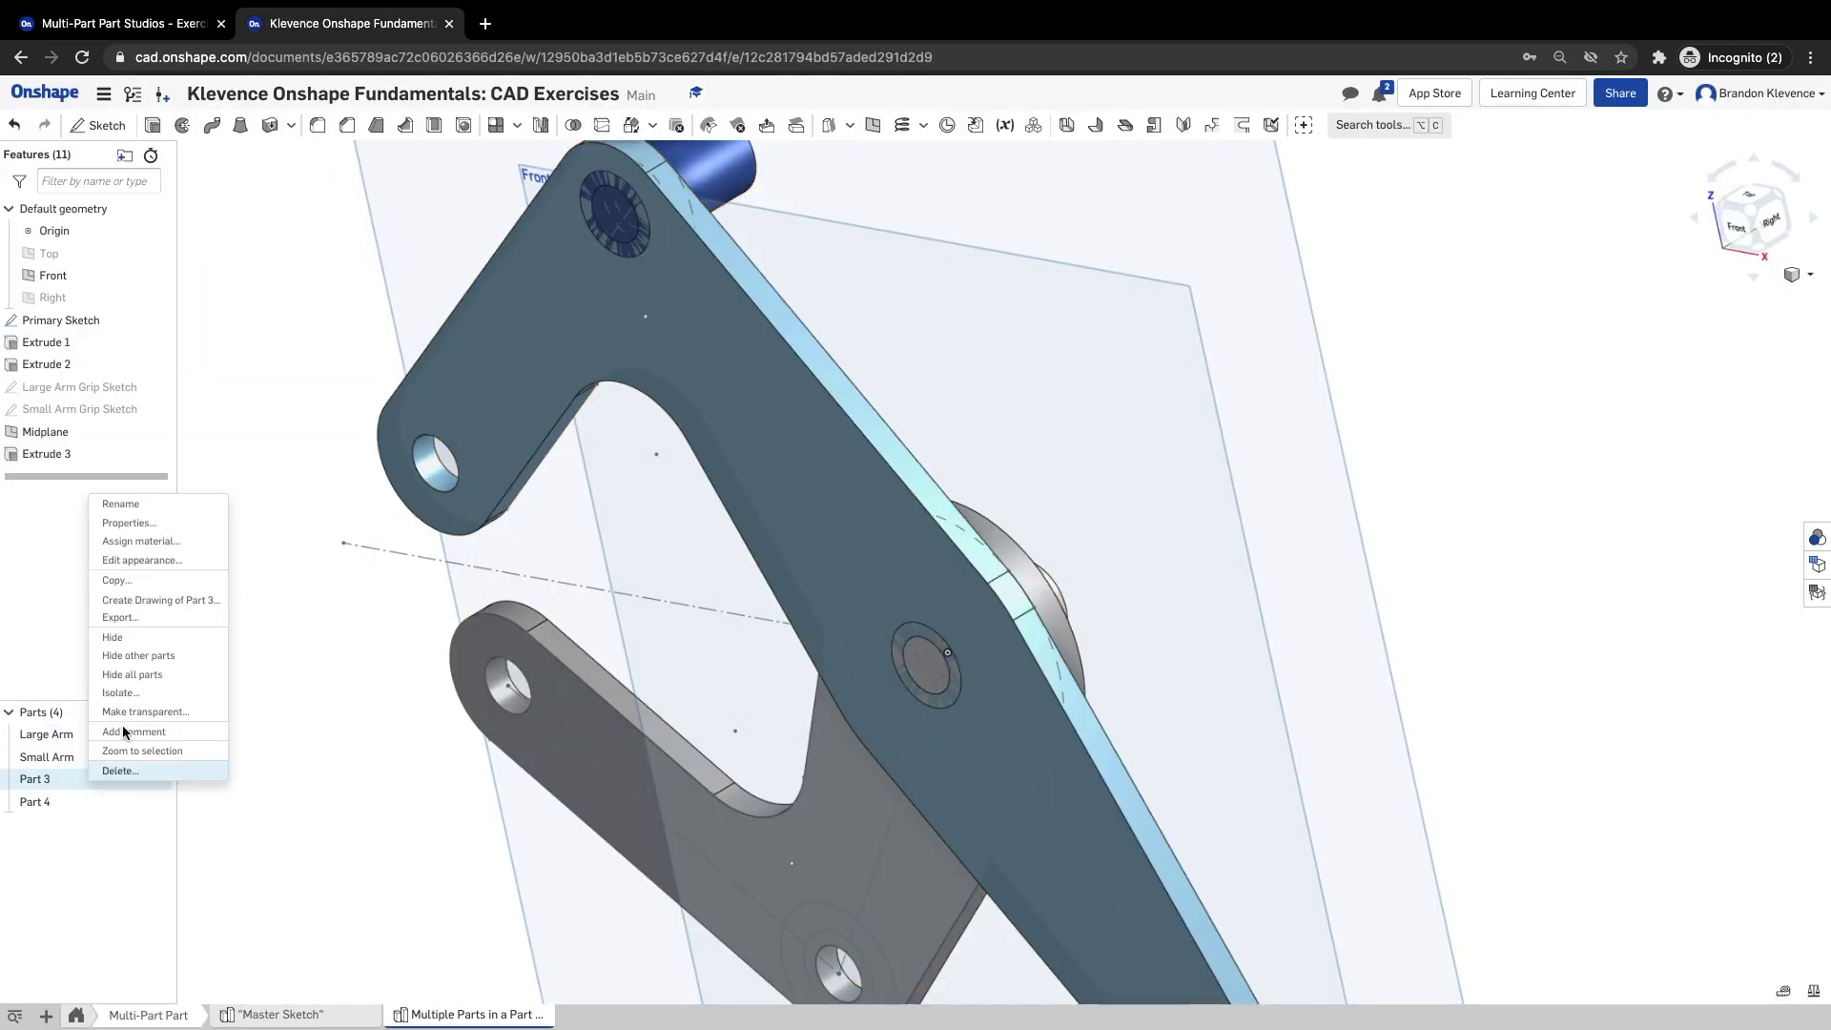
click(160, 504)
text(Large Arm Pi)
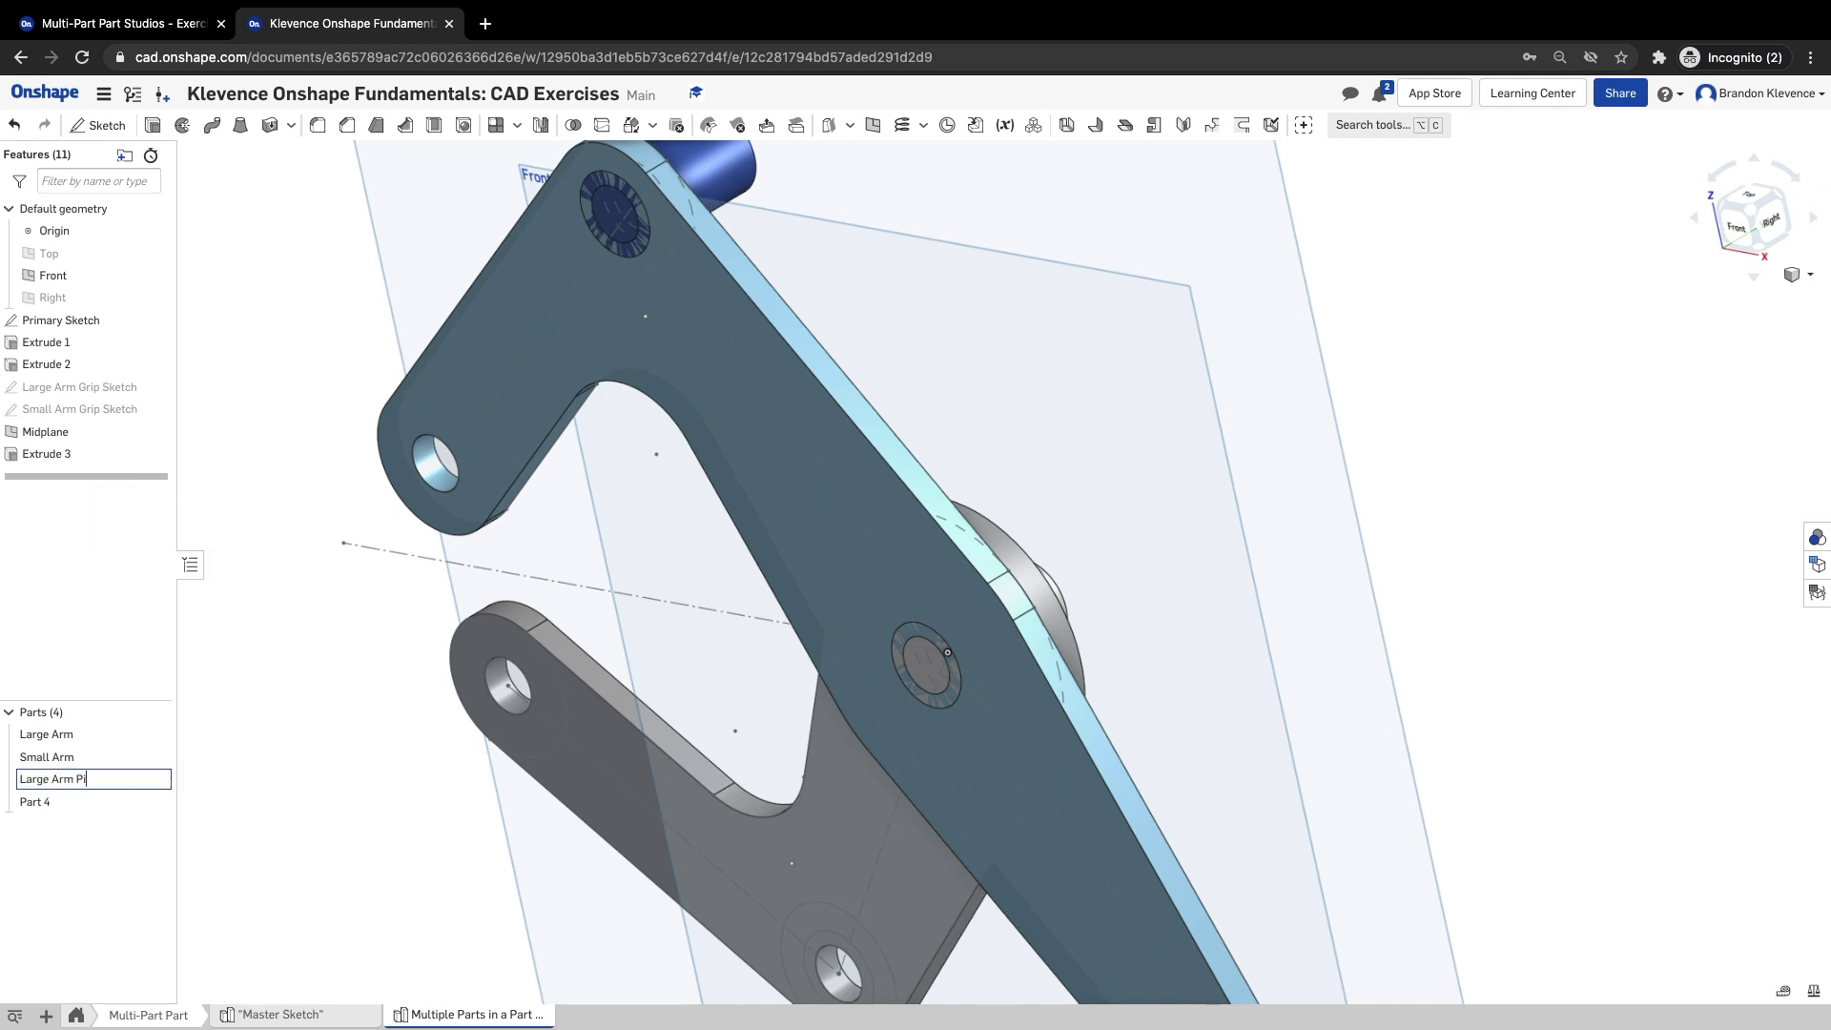
key(Return)
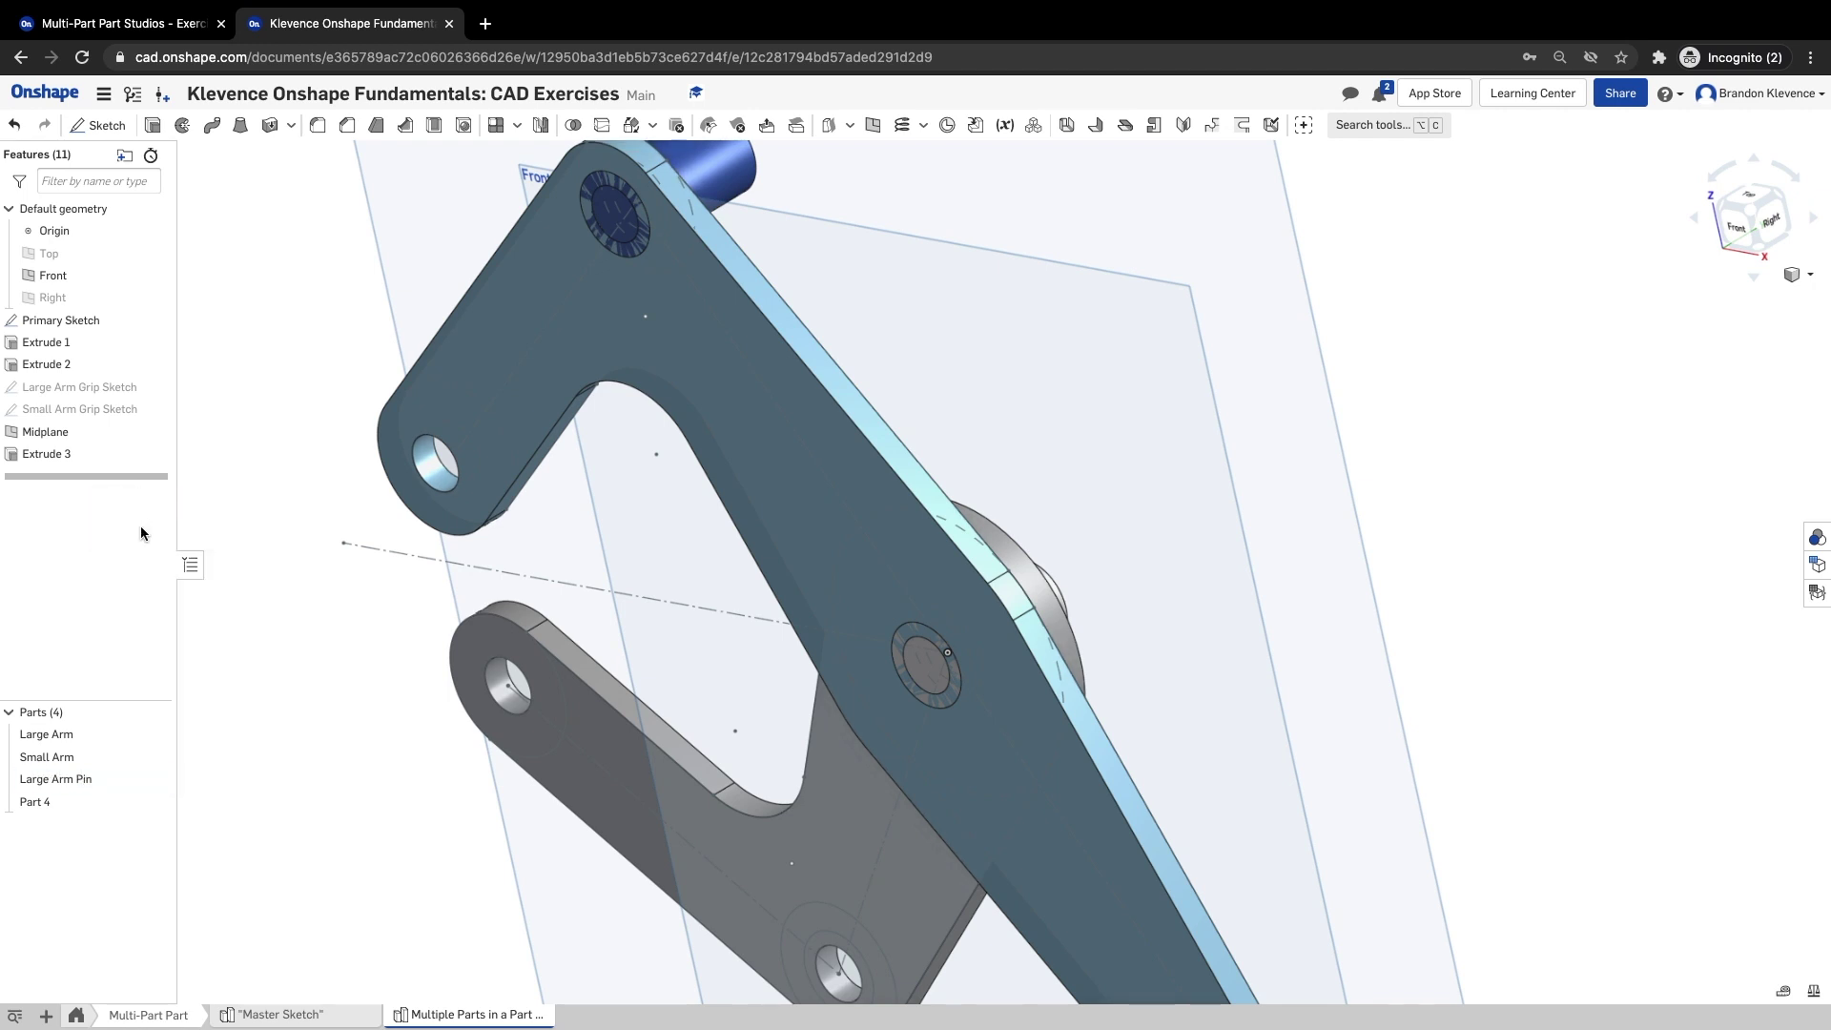
- Rename Part 4 as Pivot Pin
right_click(39, 801)
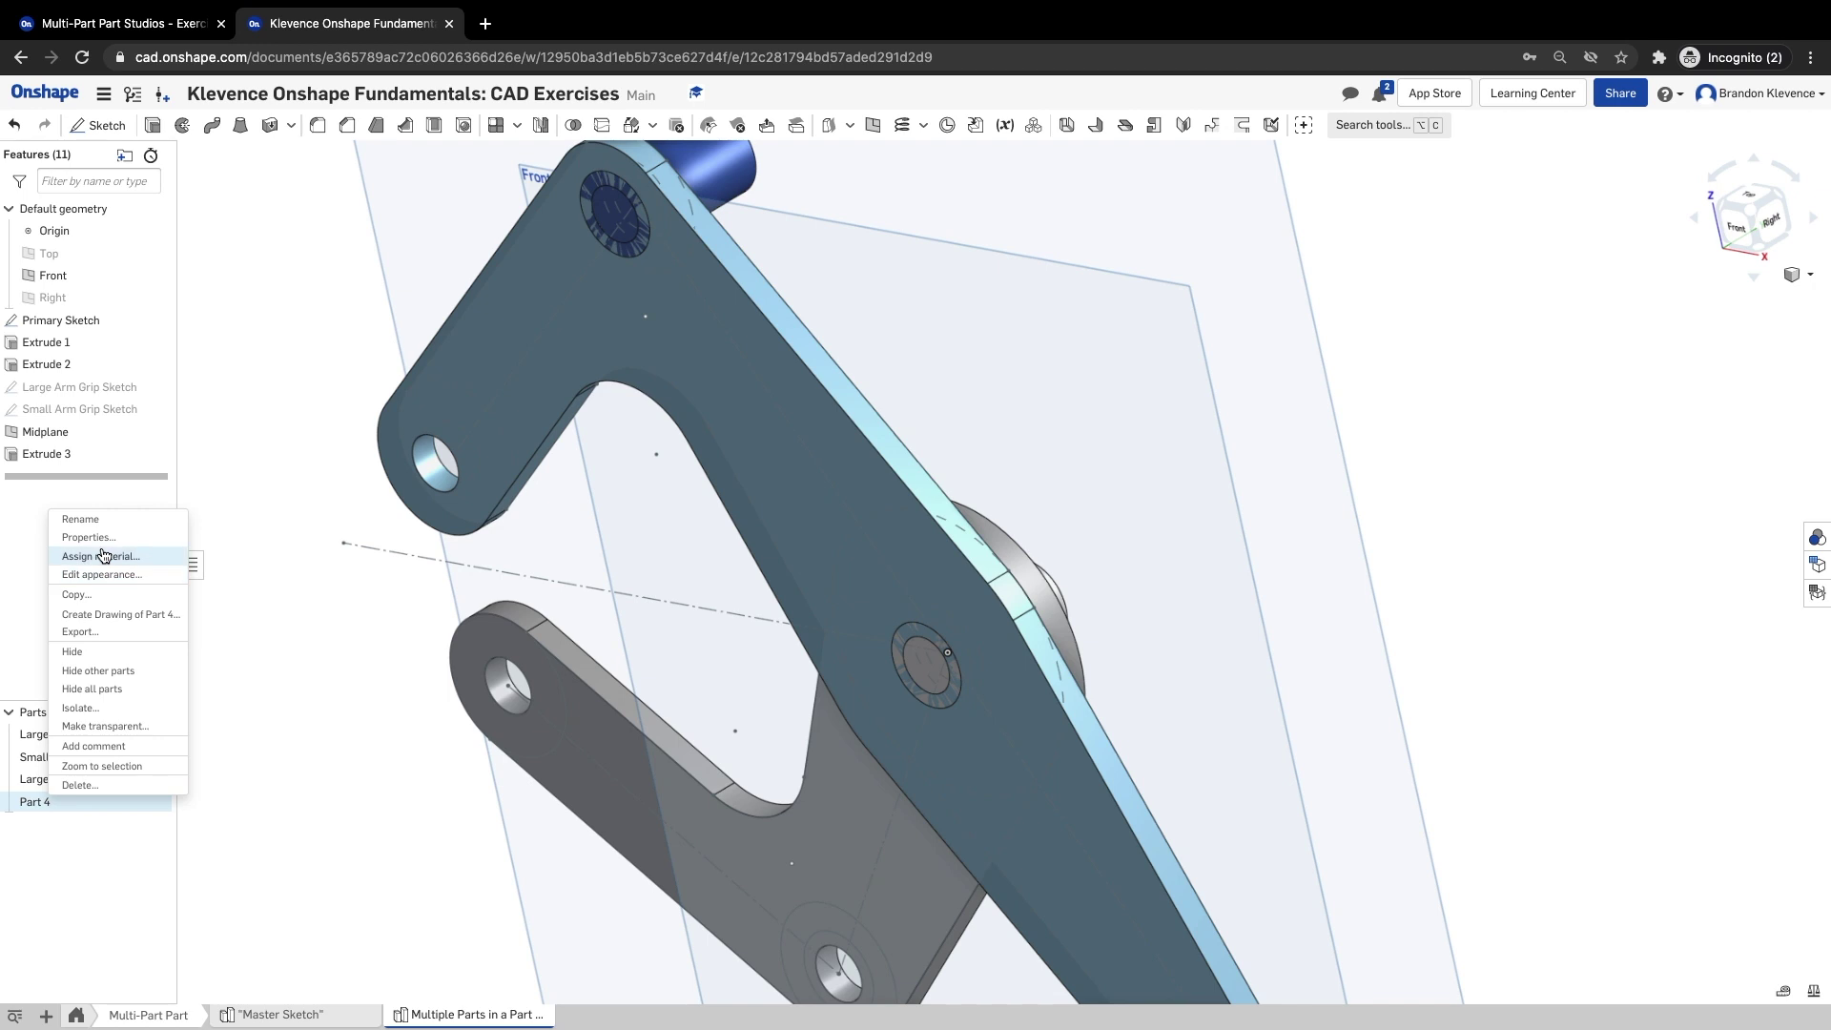
click(85, 518)
text(Pivo)
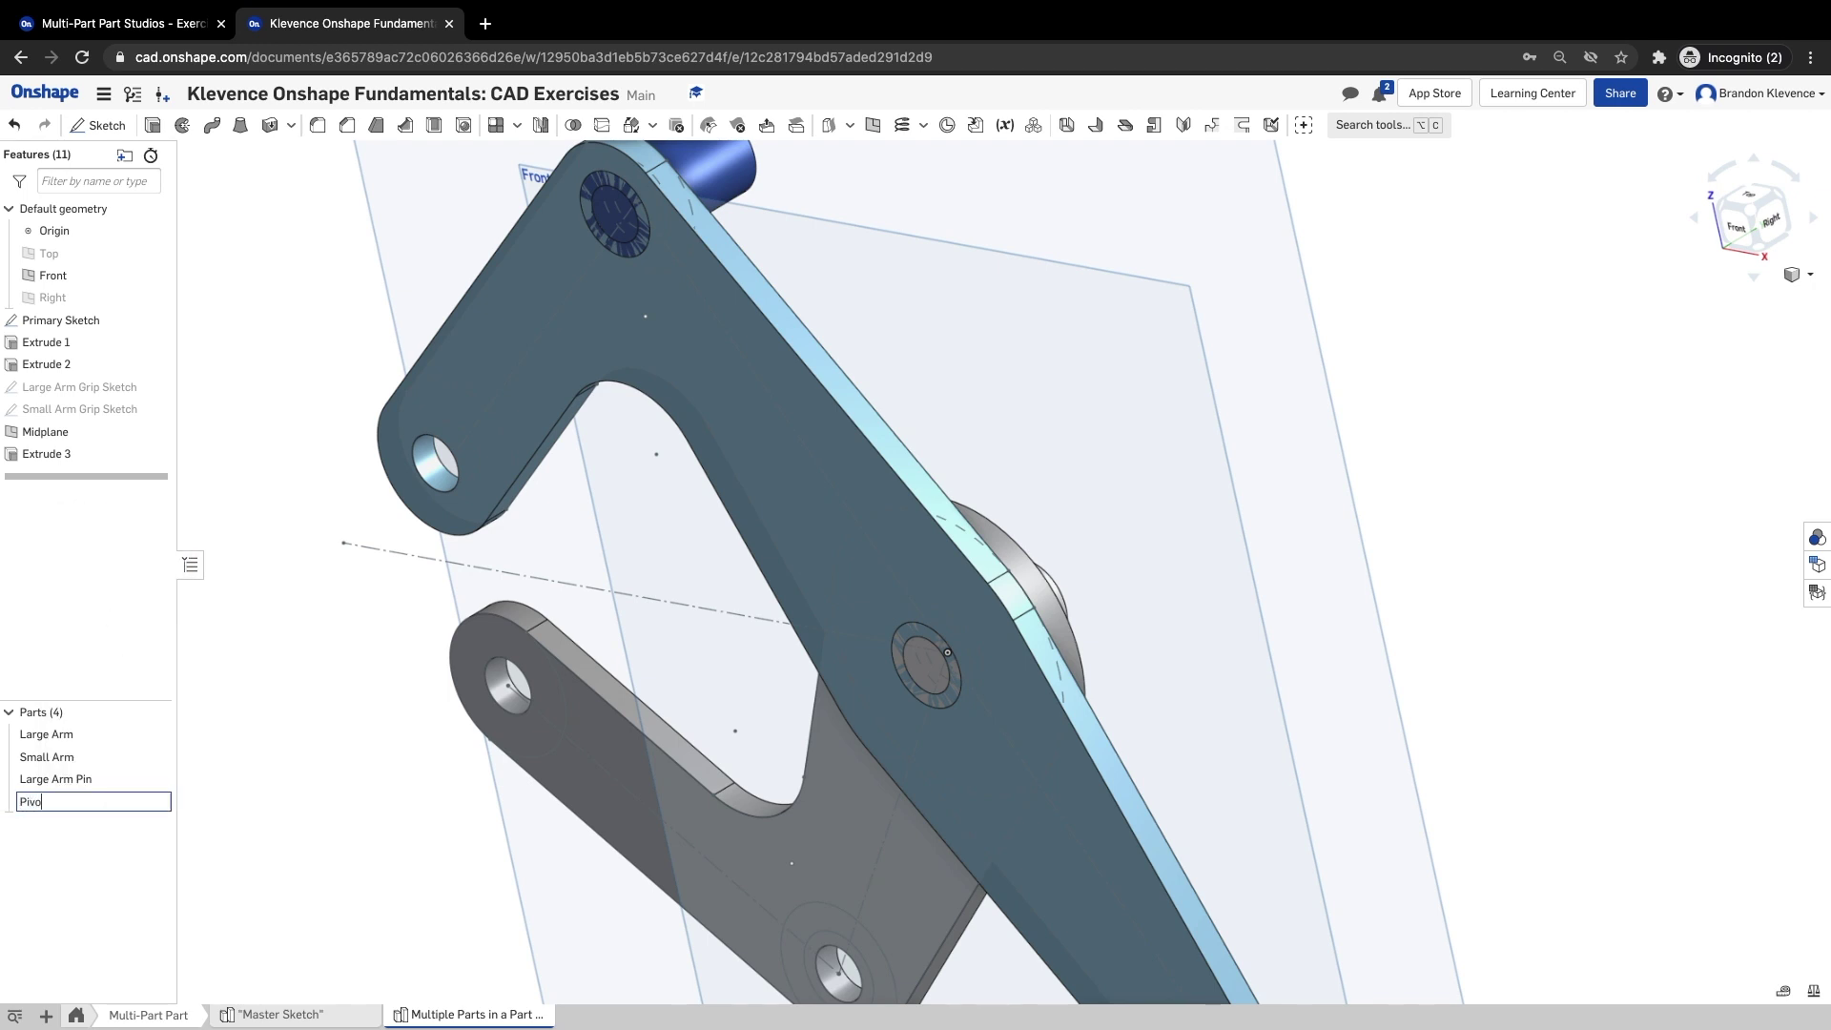
text(t Pin)
key(Return)
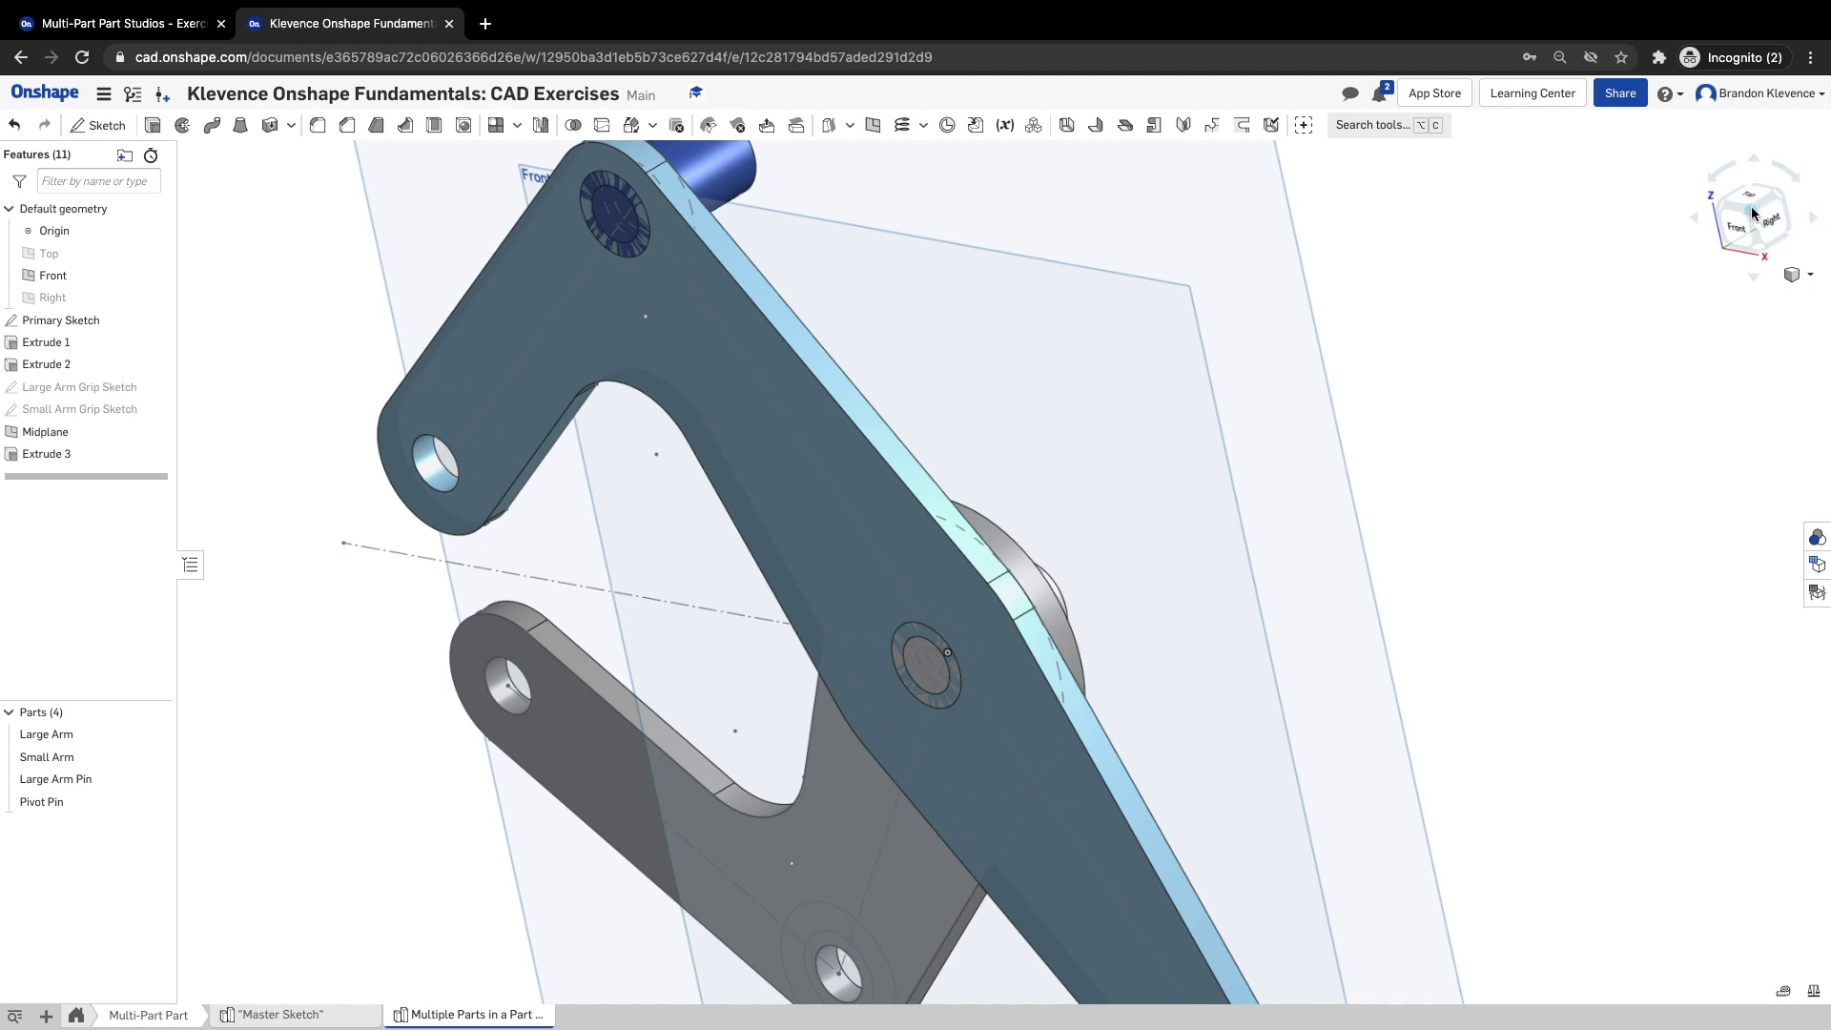
- Inspect both pins from behind the arms and read exercise Step 11 on extruding the Small Arm Pin
click(902, 634)
key(n)
right_drag(1561, 291, 1307, 237)
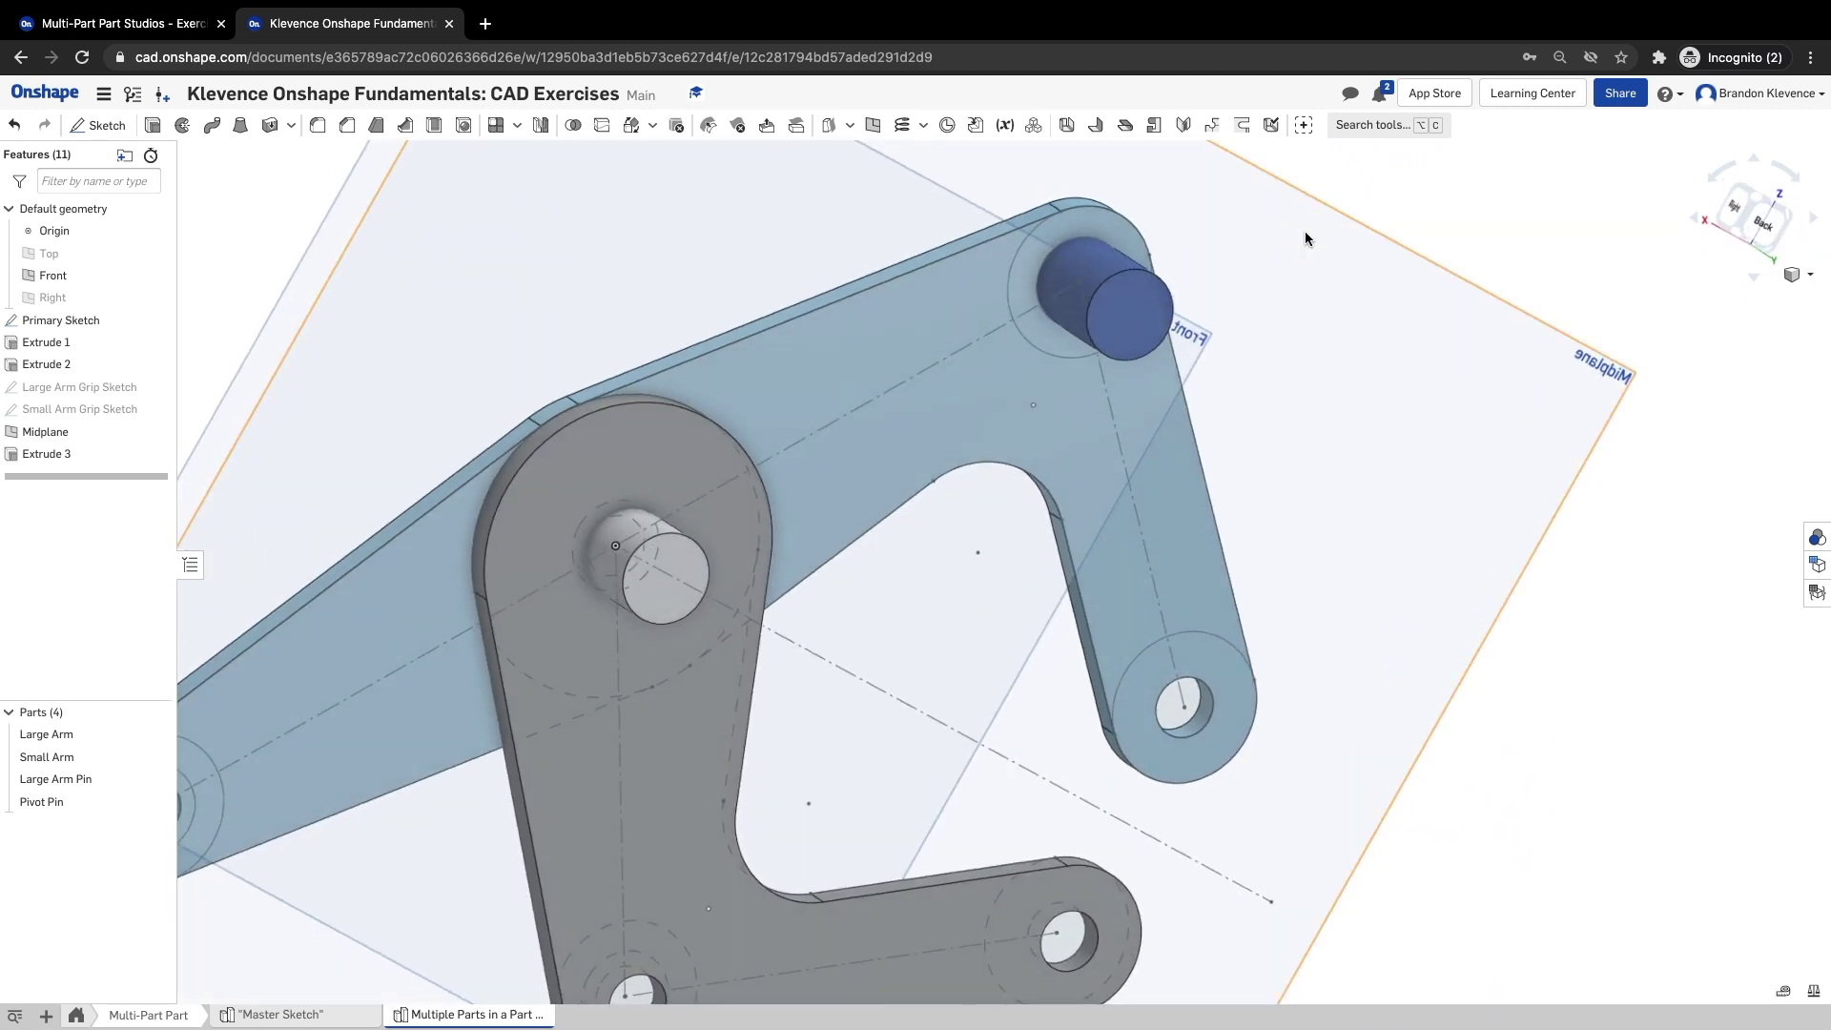
scroll(1307, 238, down, 5)
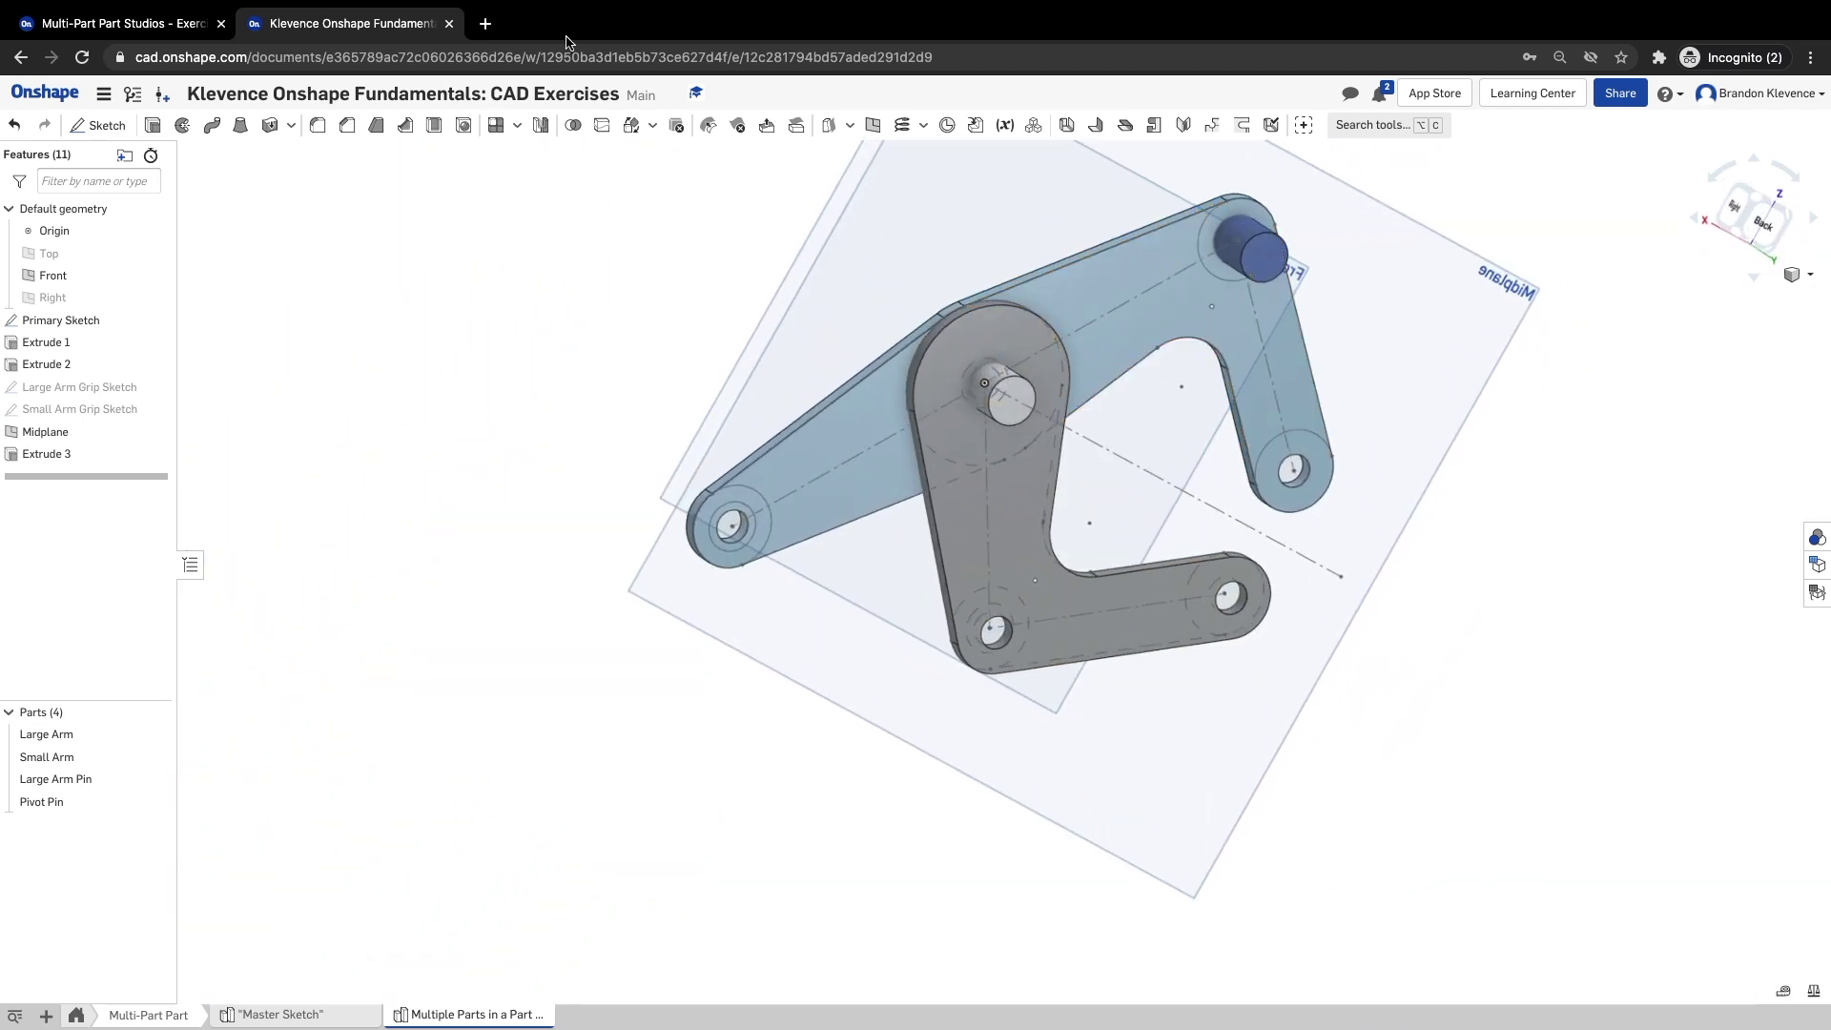
click(107, 23)
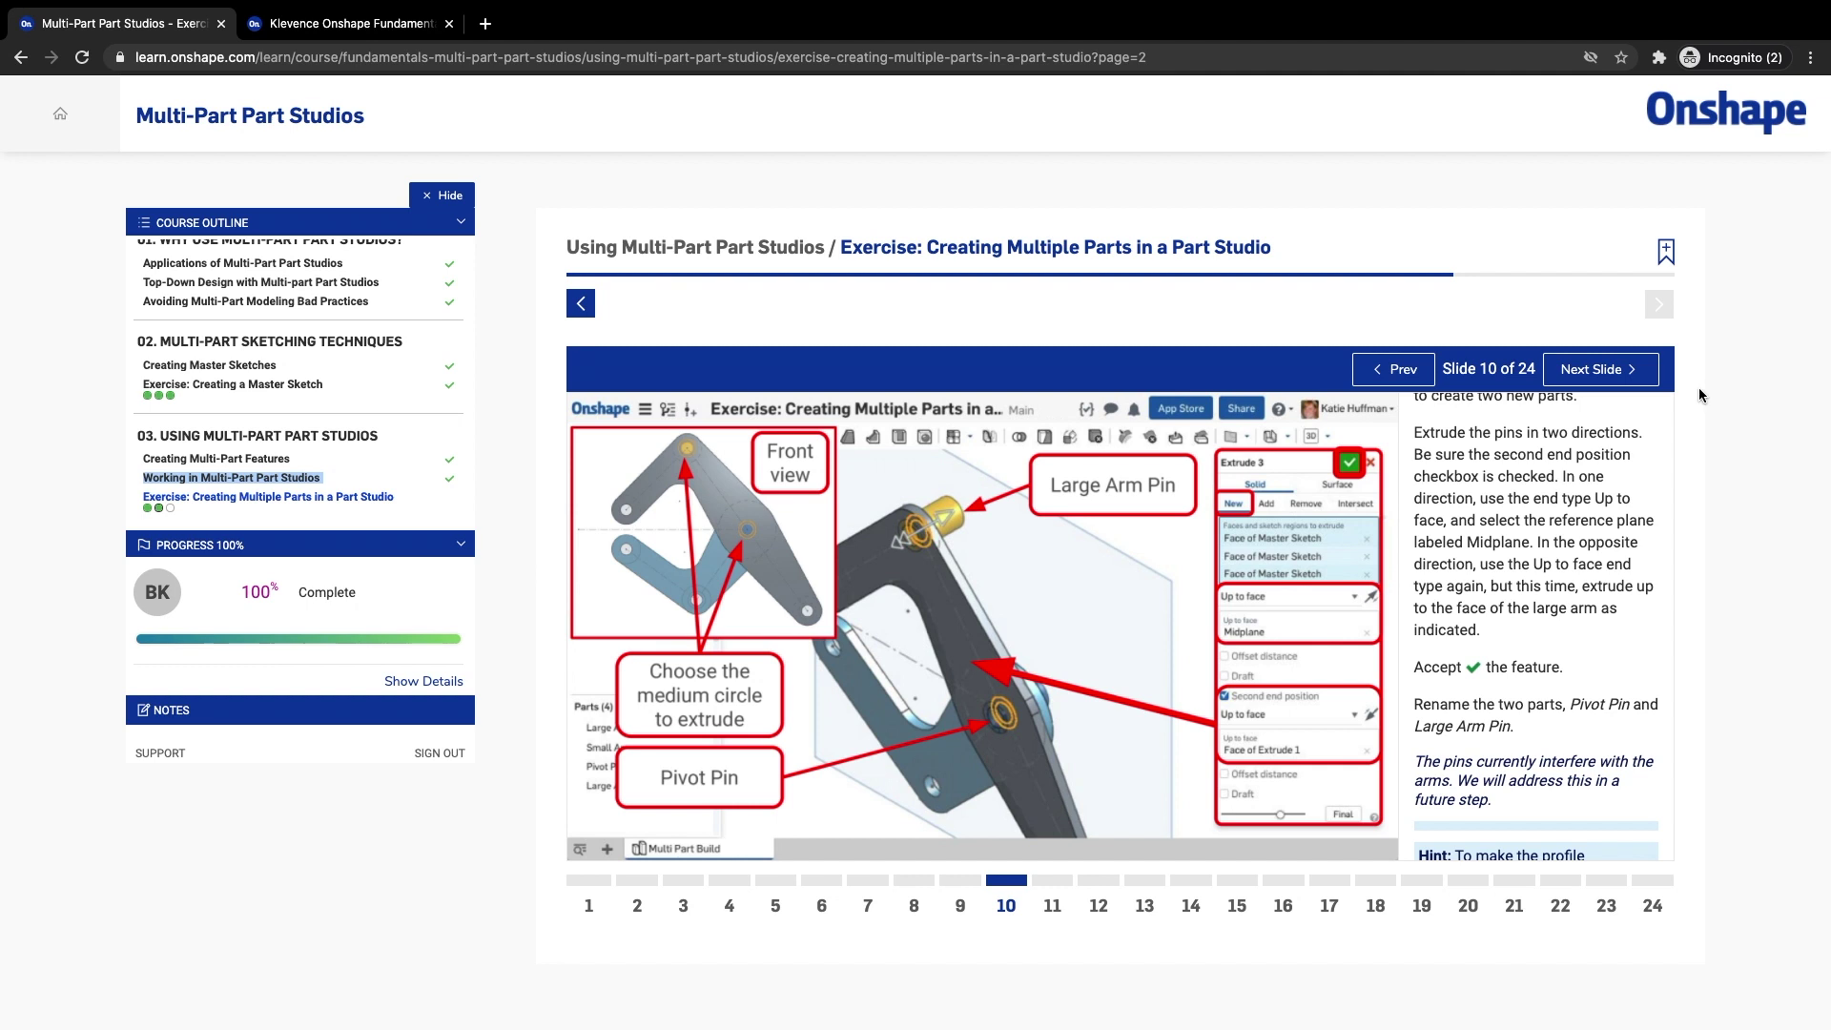
click(1596, 369)
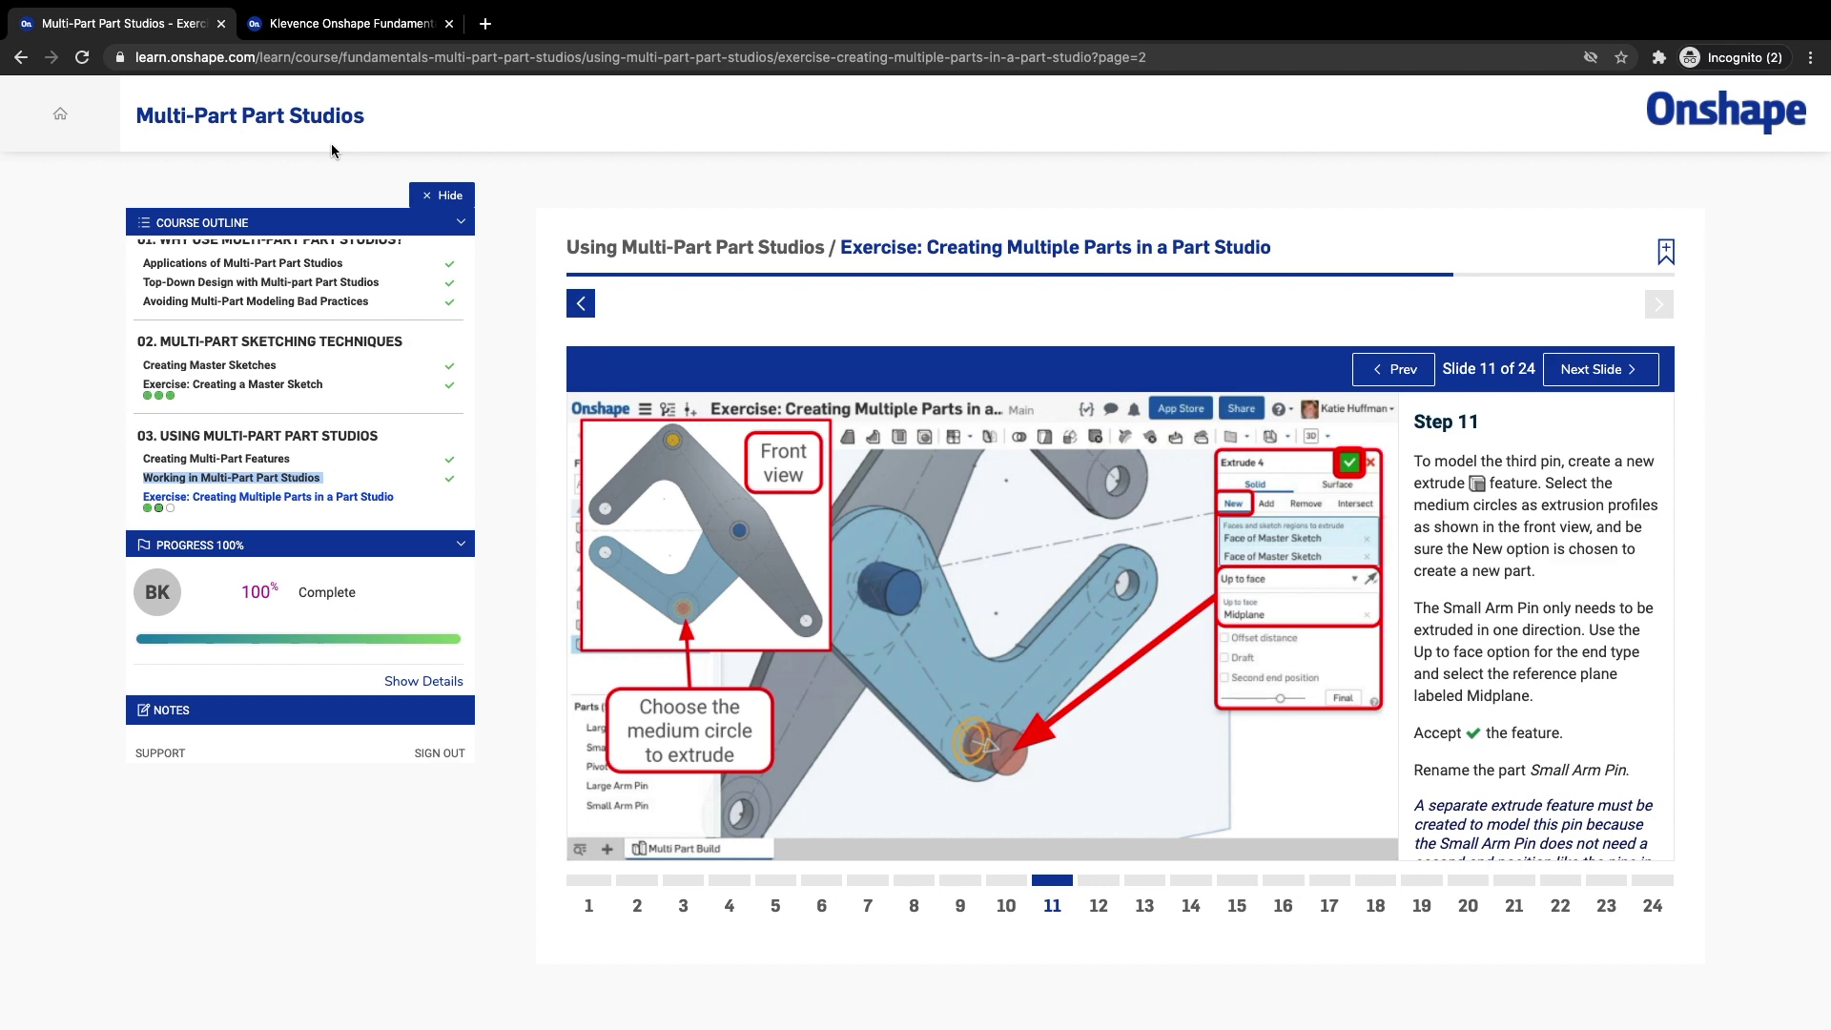
- Create an extrude using the inner circle and surrounding ring of the Small Arm's lower corner hole as profiles
click(297, 23)
right_drag(433, 397, 732, 501)
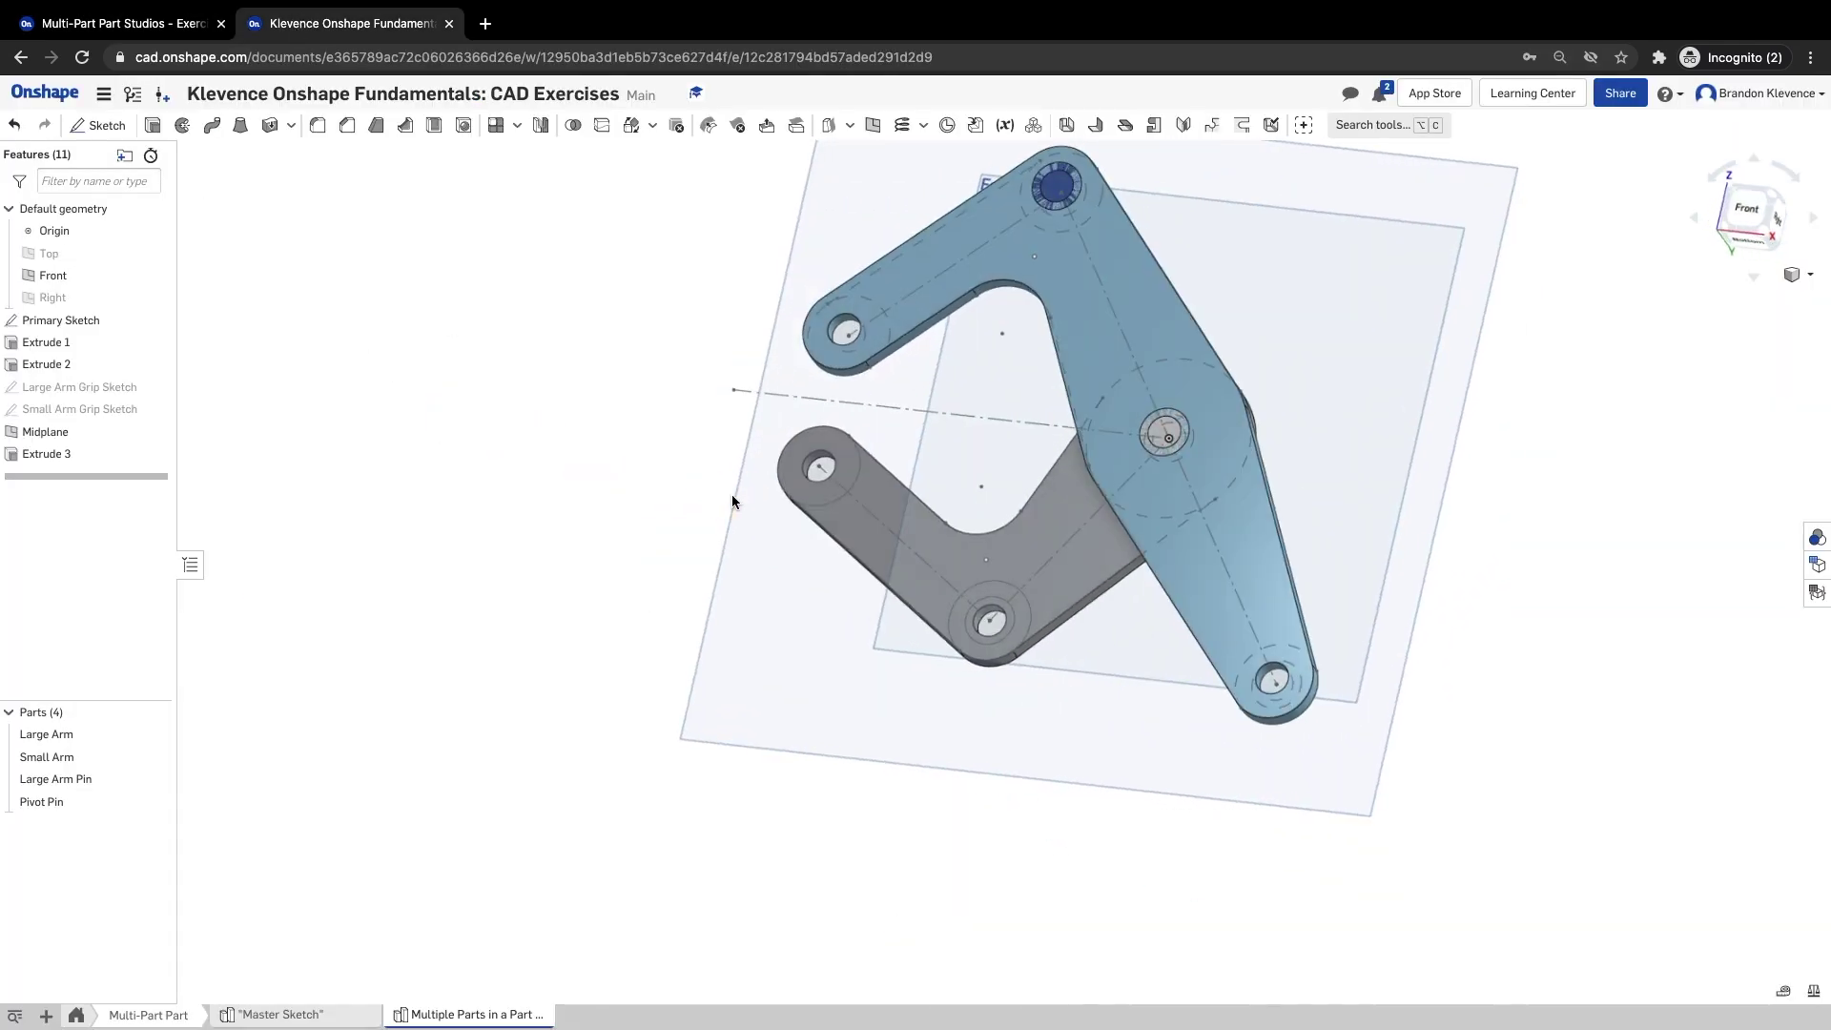
key(shift+e)
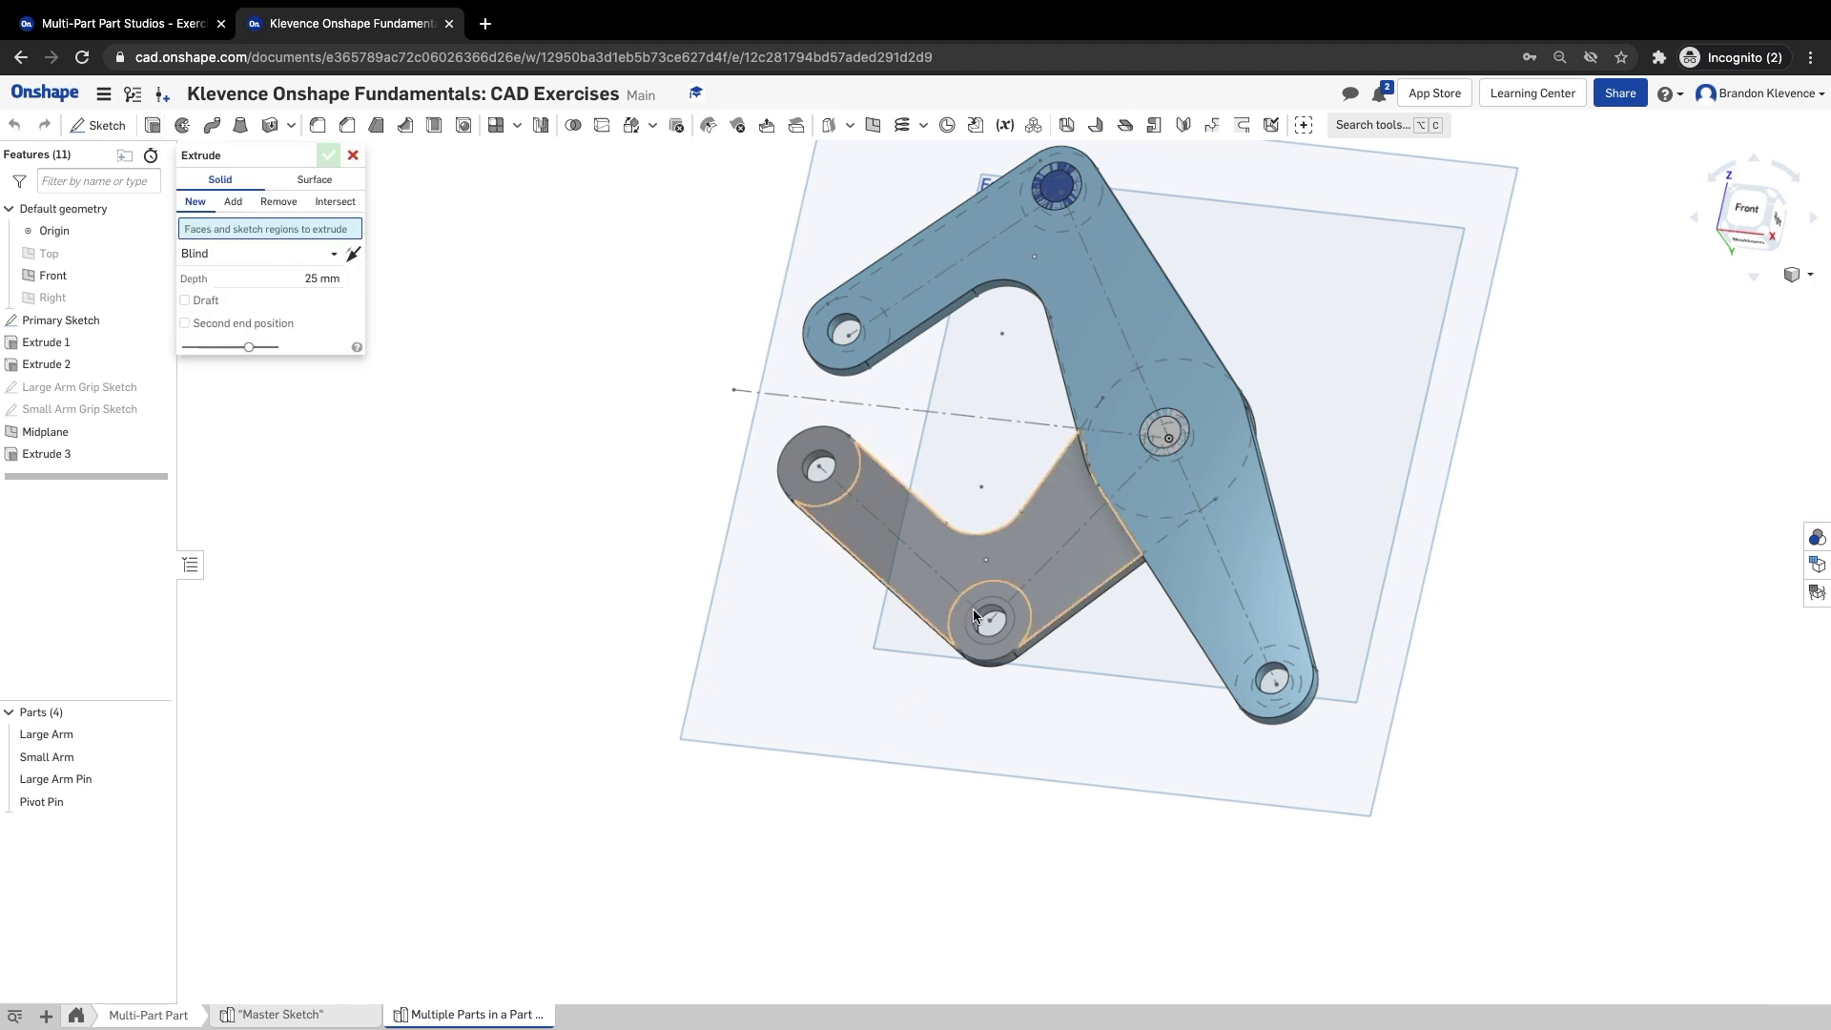
click(995, 620)
click(996, 620)
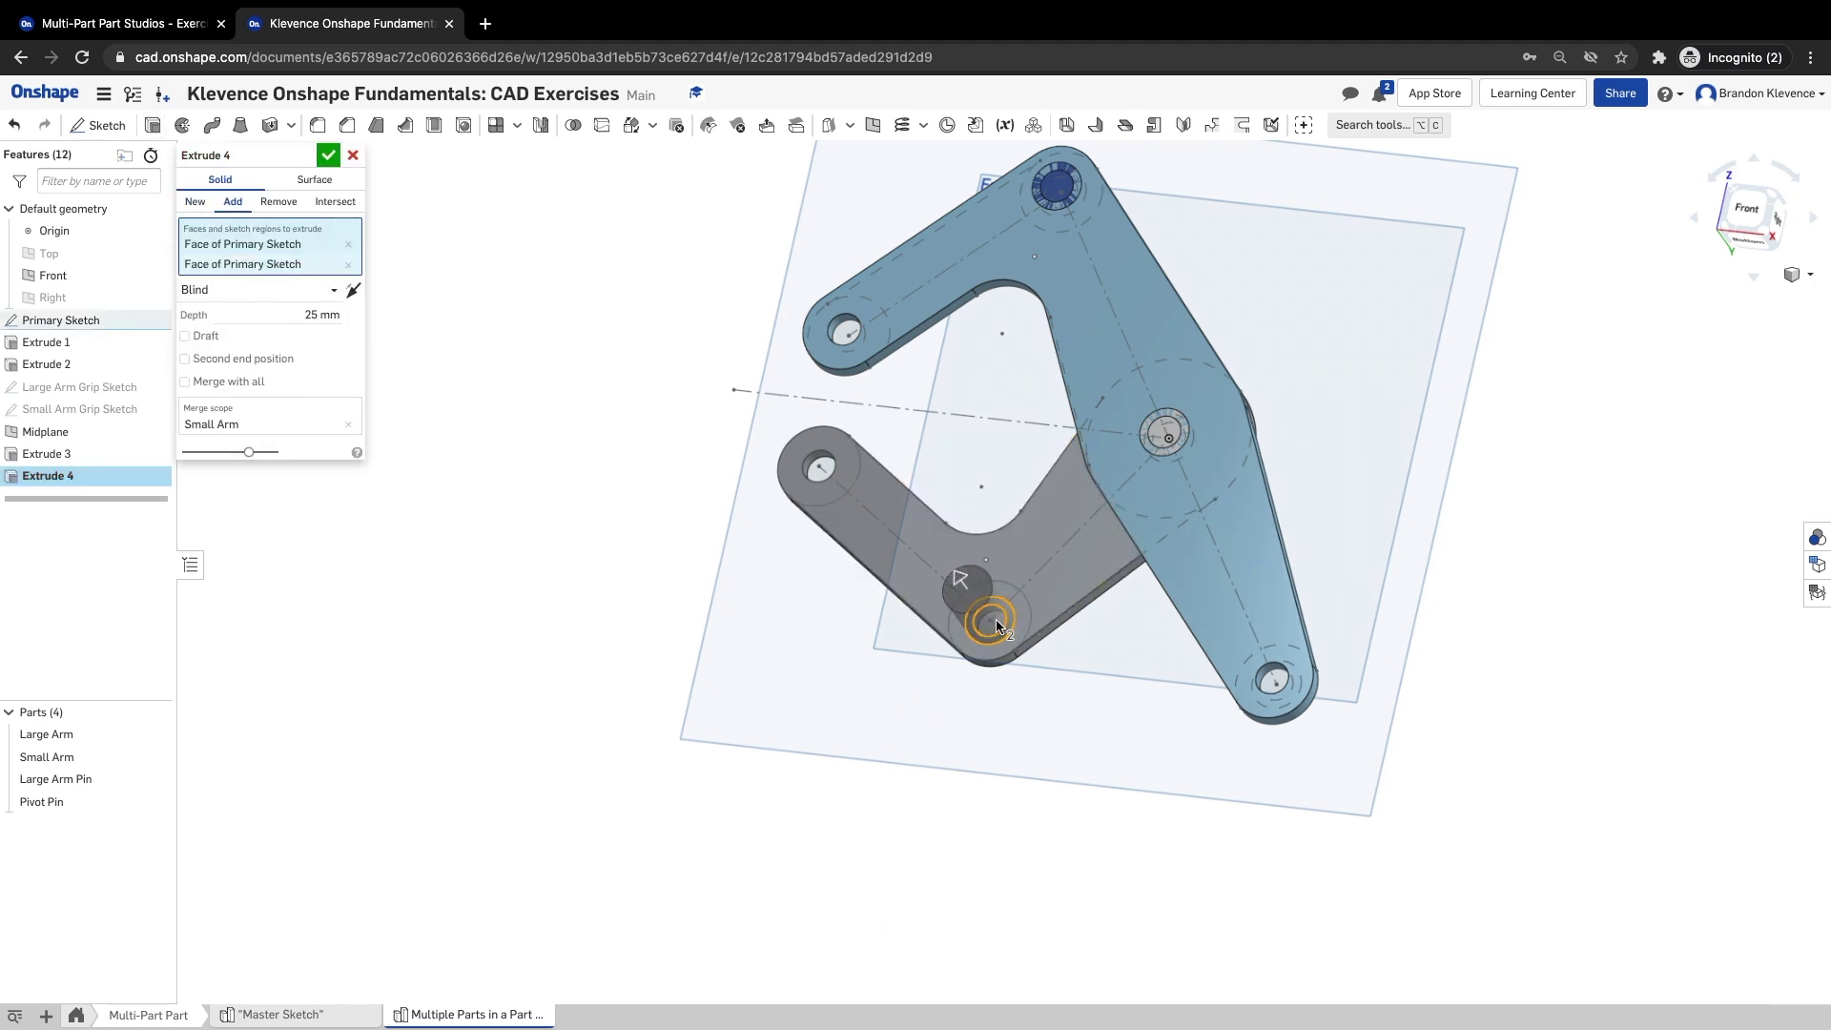
- Set the Small Arm pin extrude to create a New part with end type Up to face, ending at the Midplane
click(277, 289)
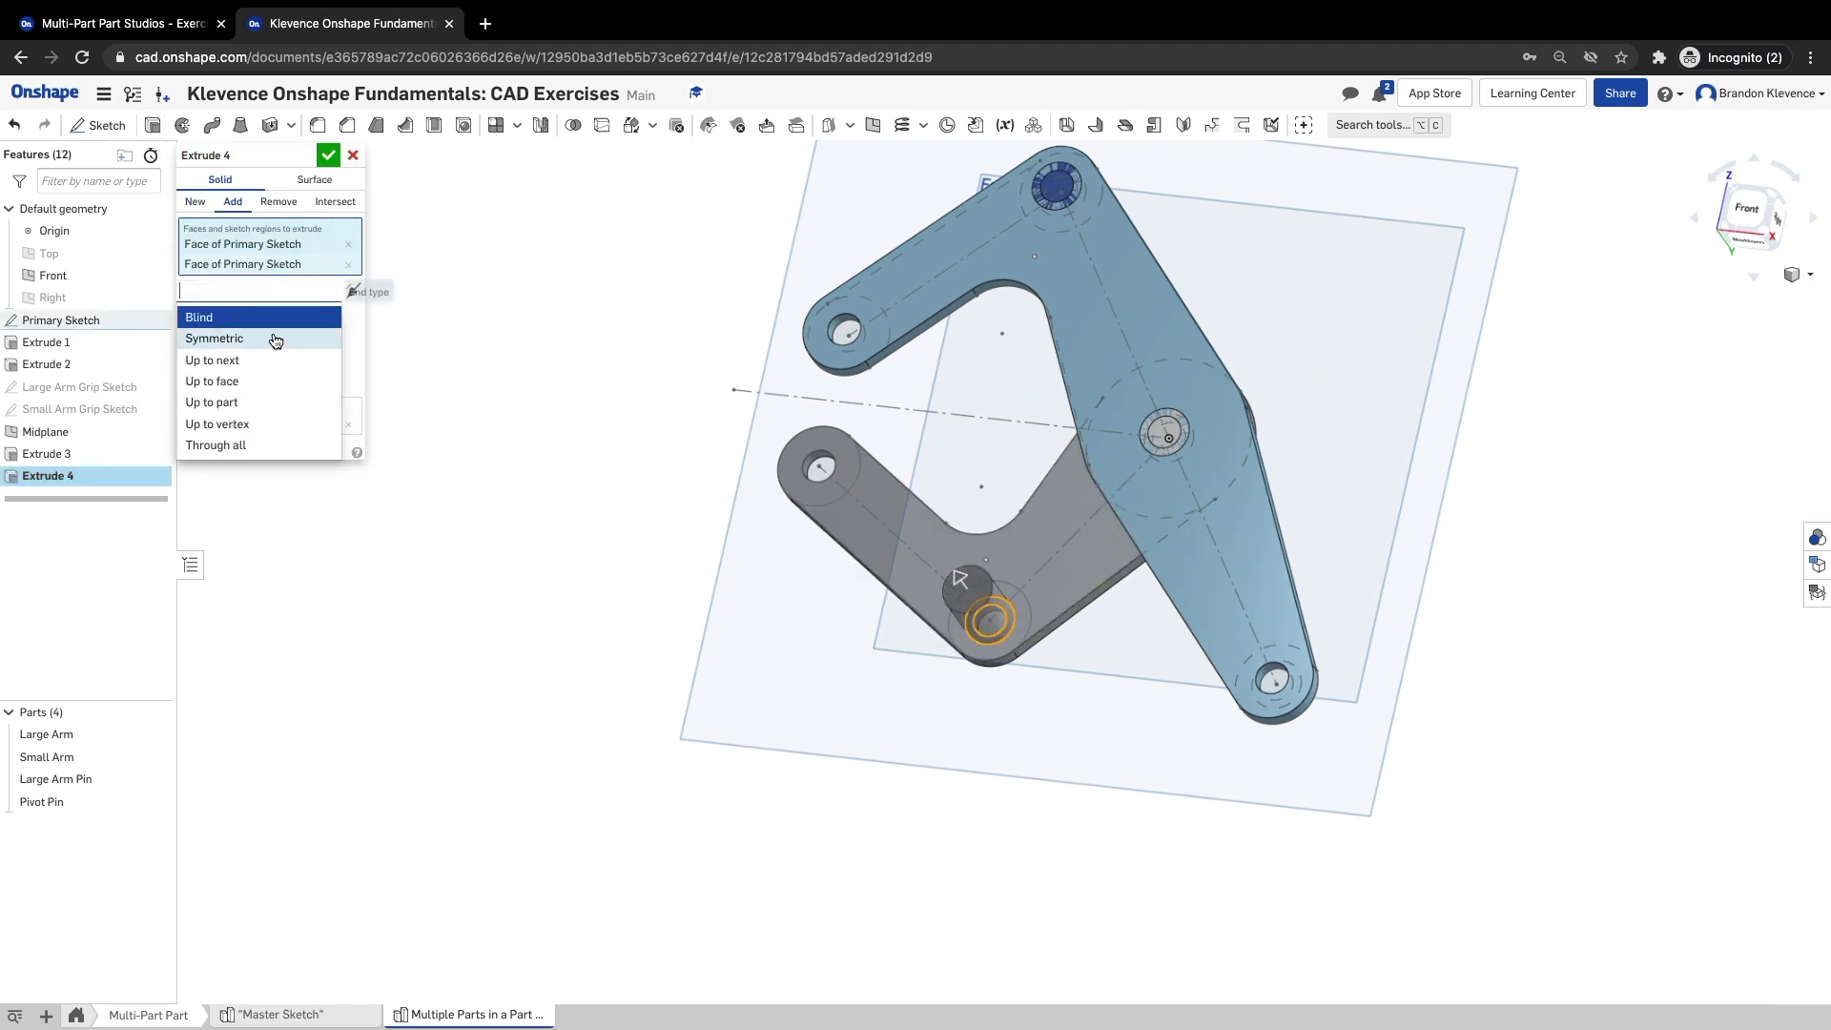
click(258, 380)
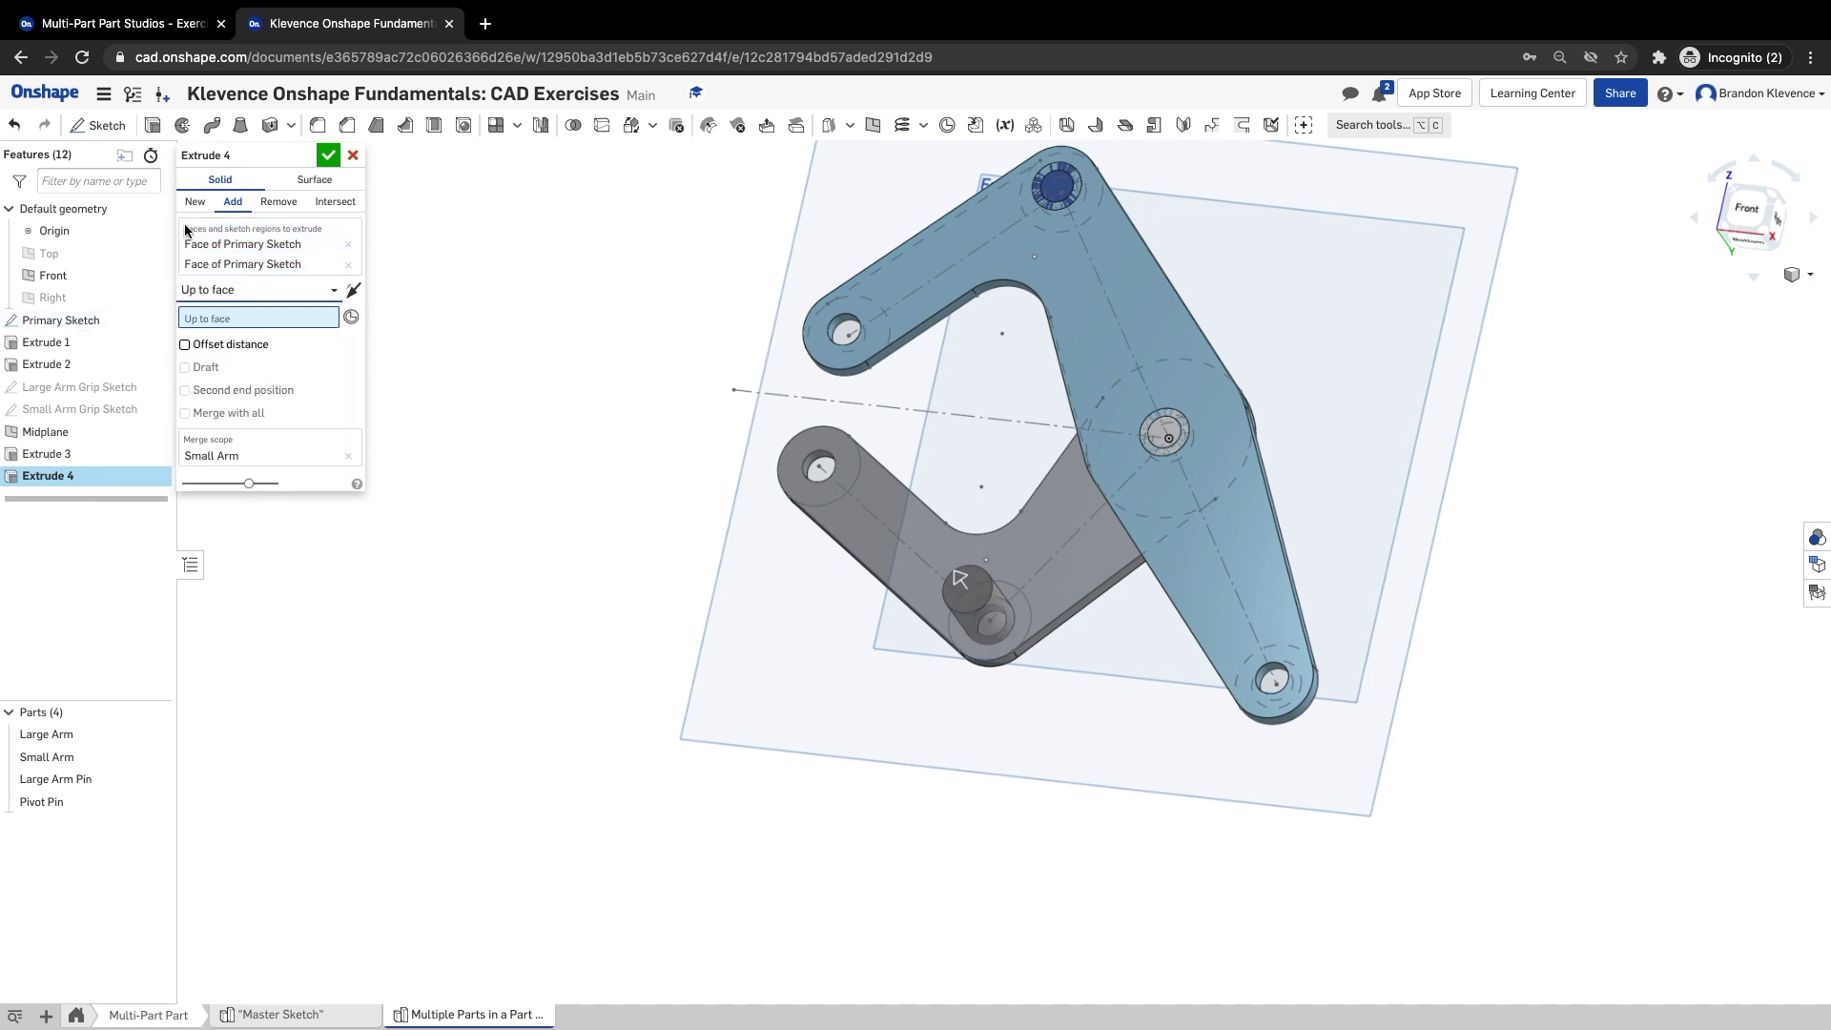
click(194, 202)
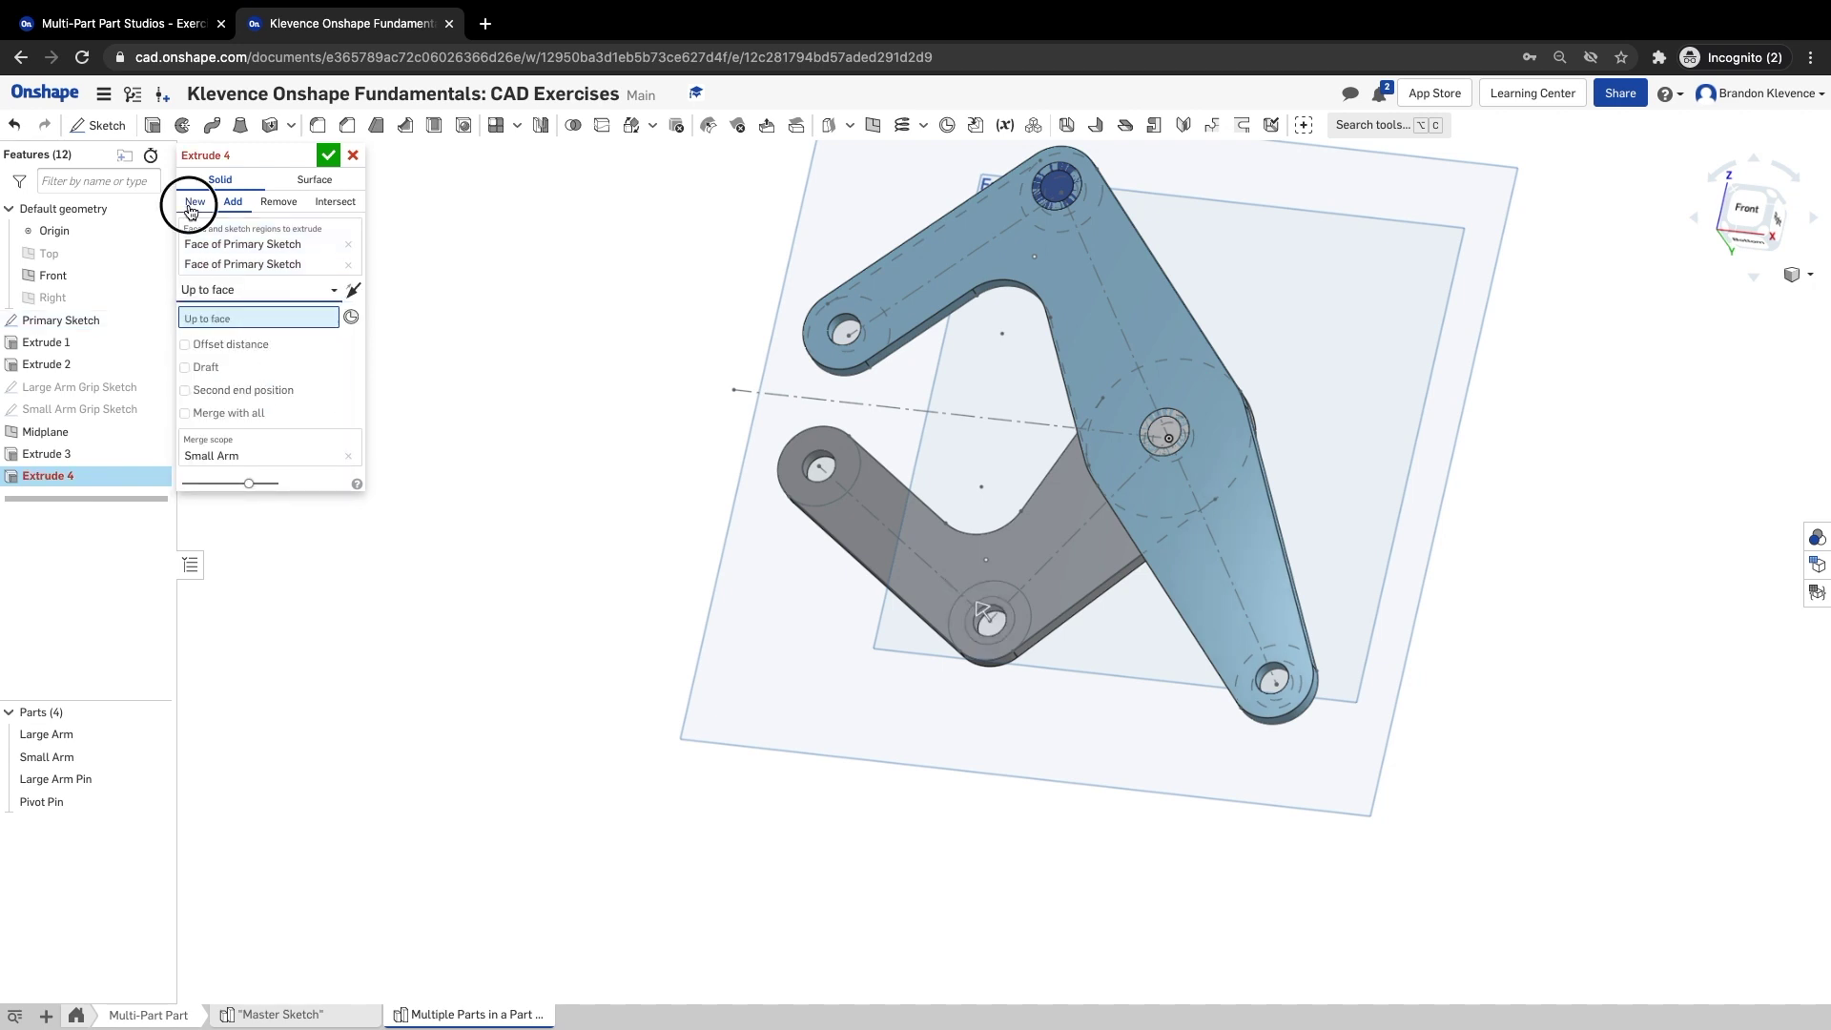
click(1095, 733)
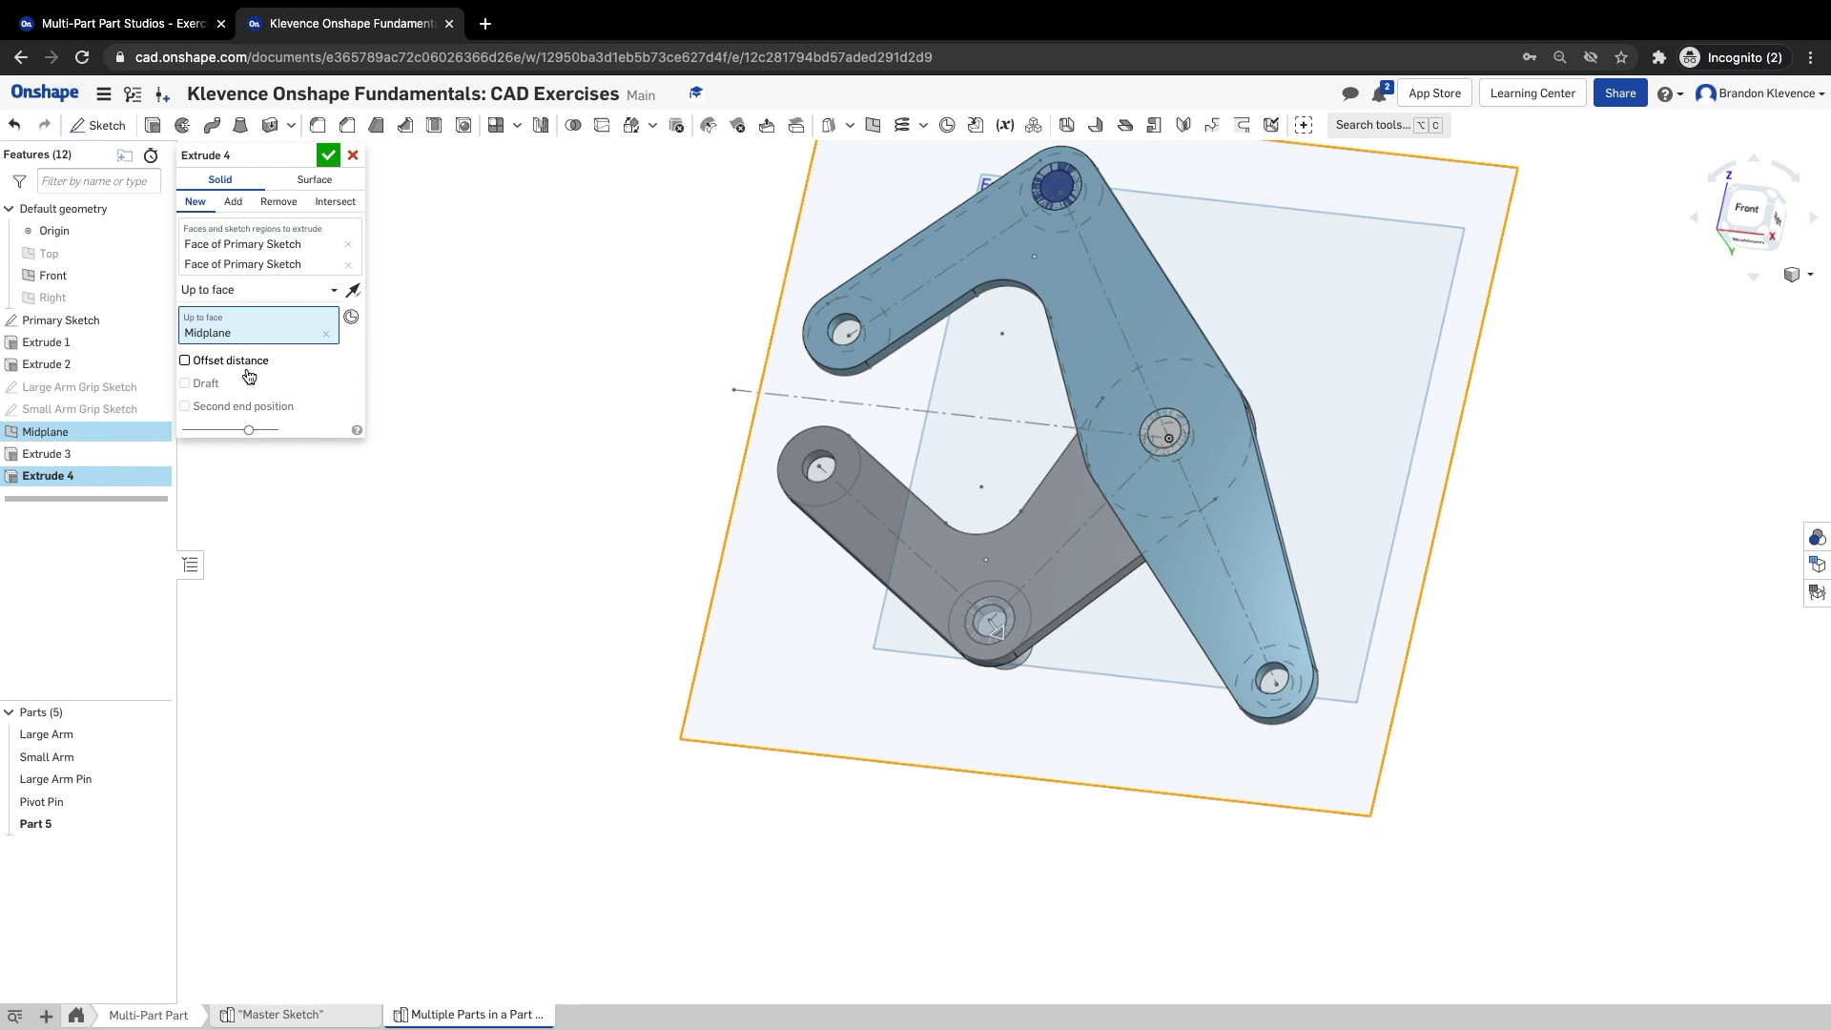
- Check the extrude settings against exercise Step 11 and accept the Small Arm pin extrude
click(134, 23)
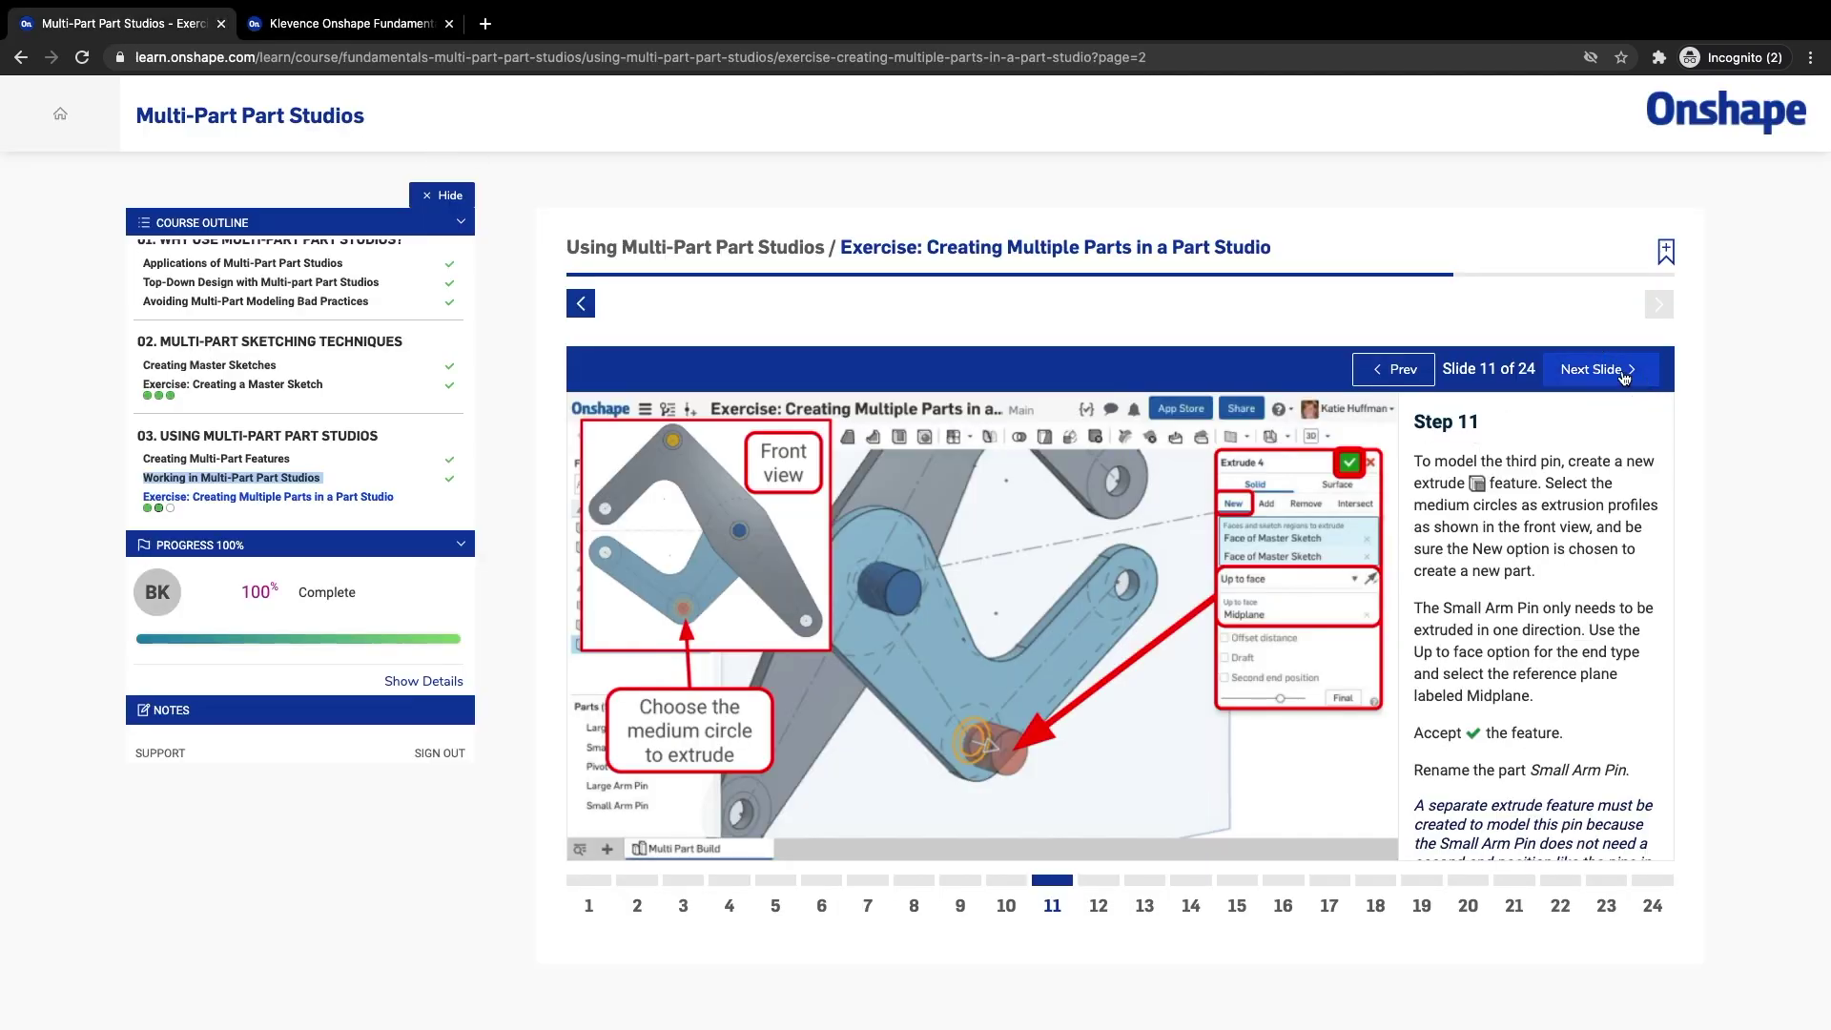
click(1597, 372)
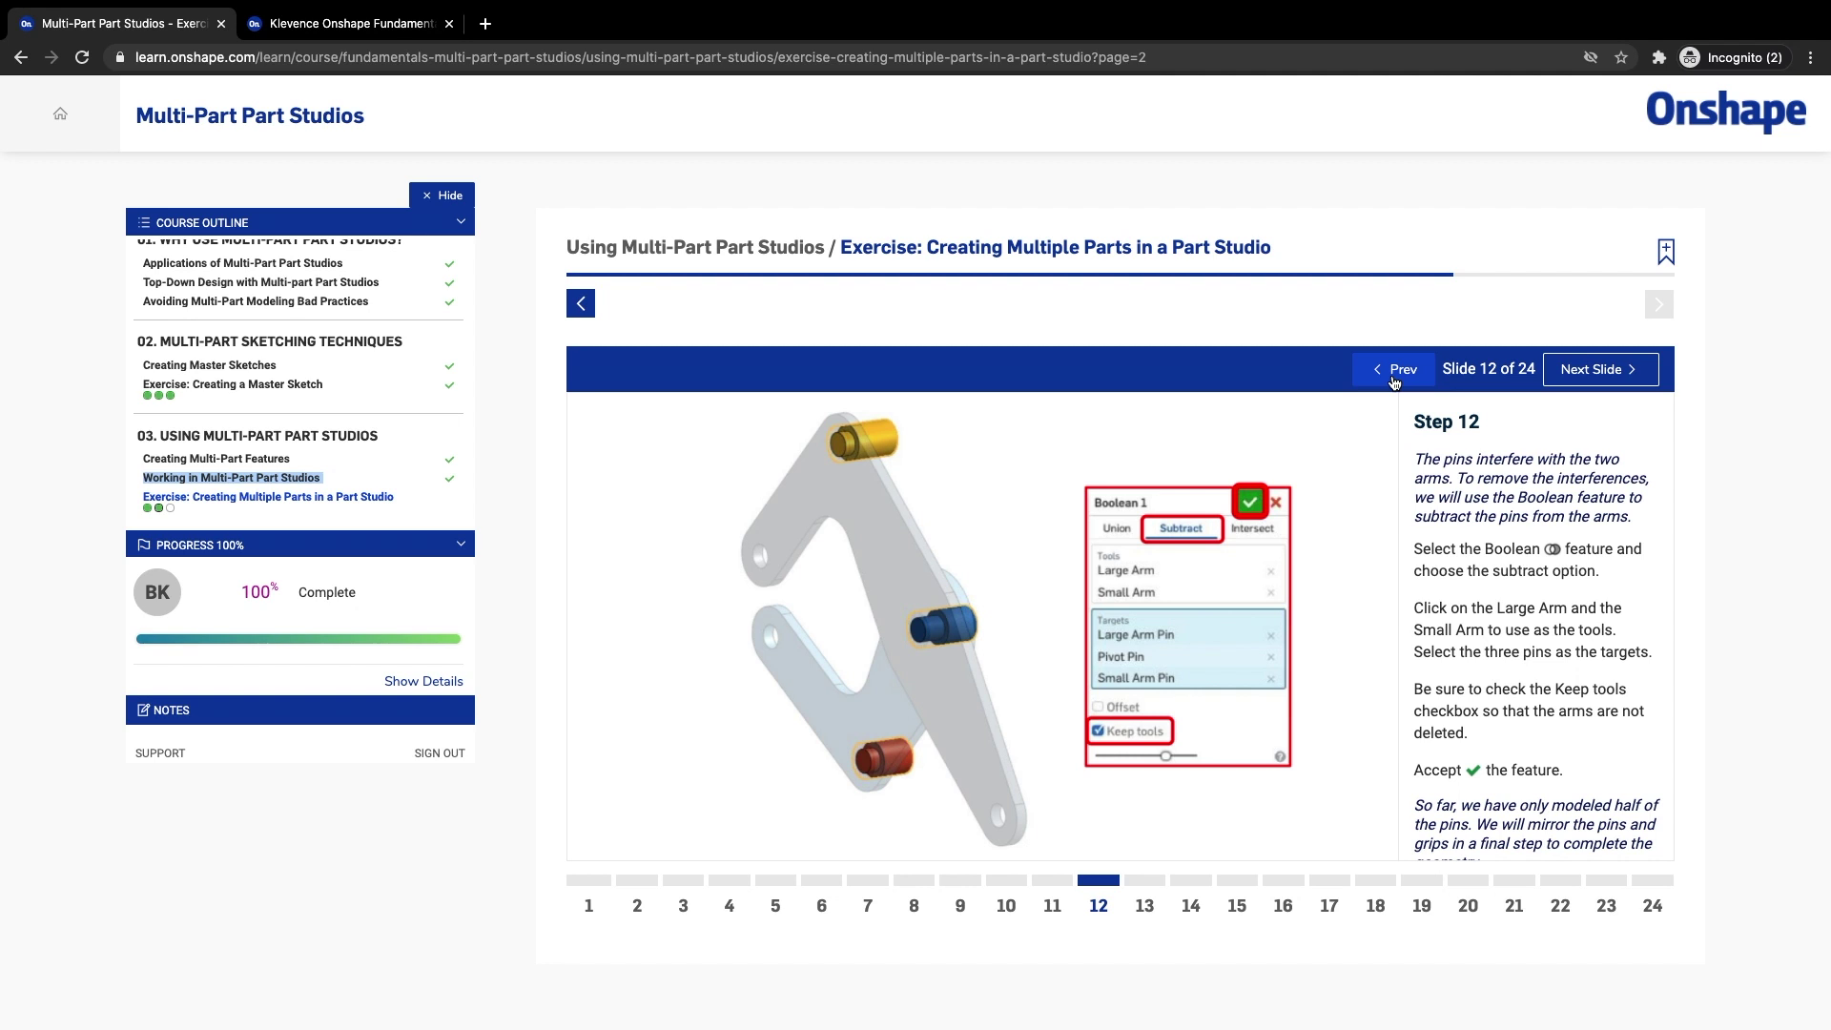
click(1378, 379)
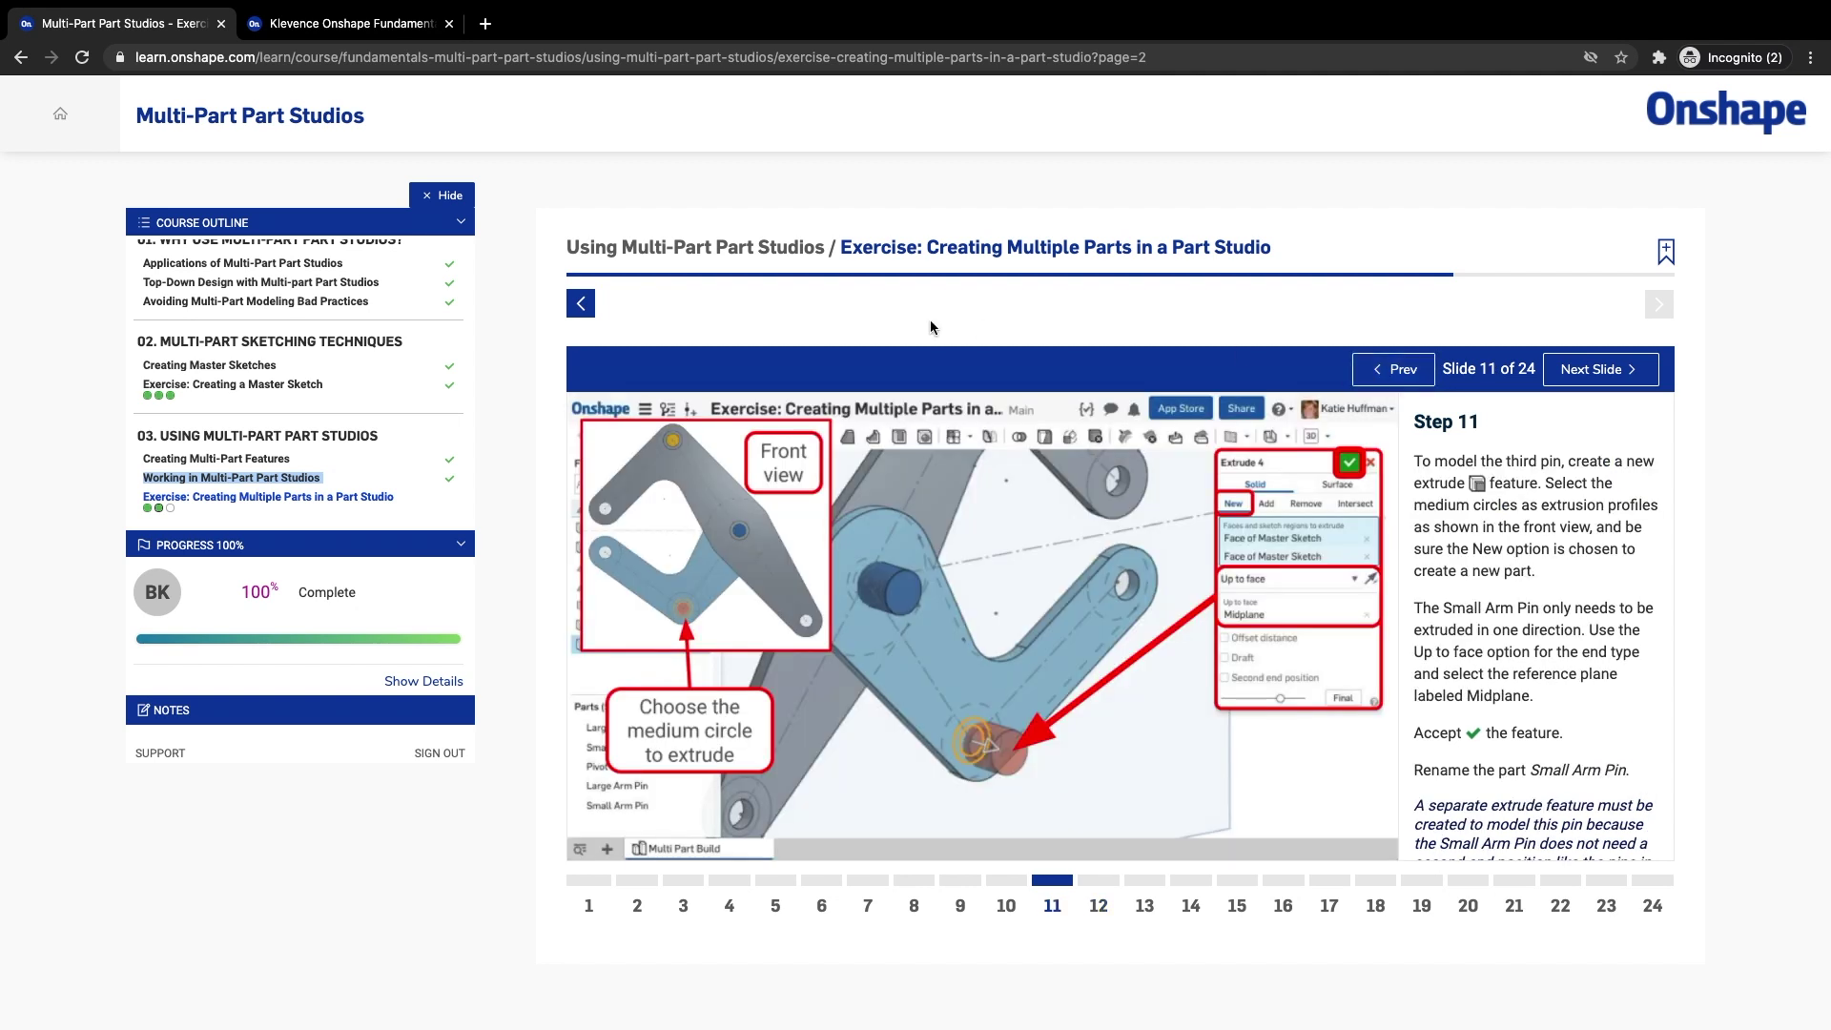
click(300, 36)
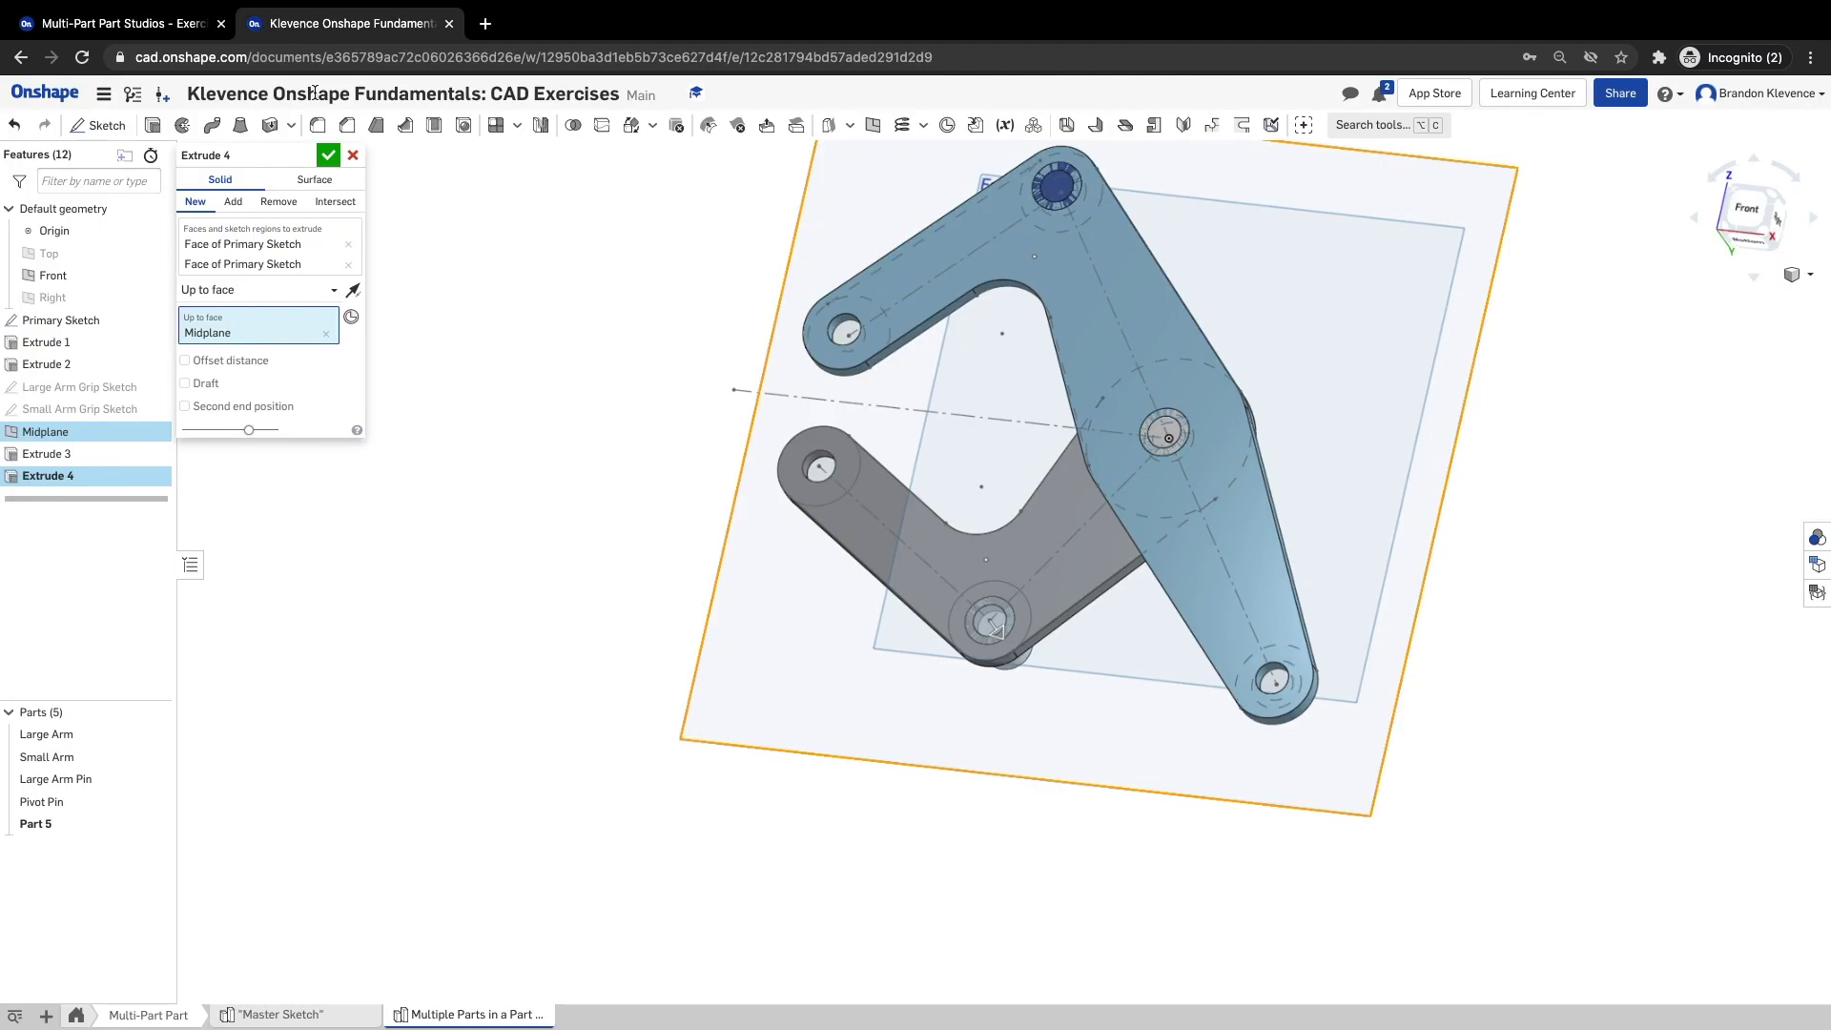
click(299, 157)
click(328, 155)
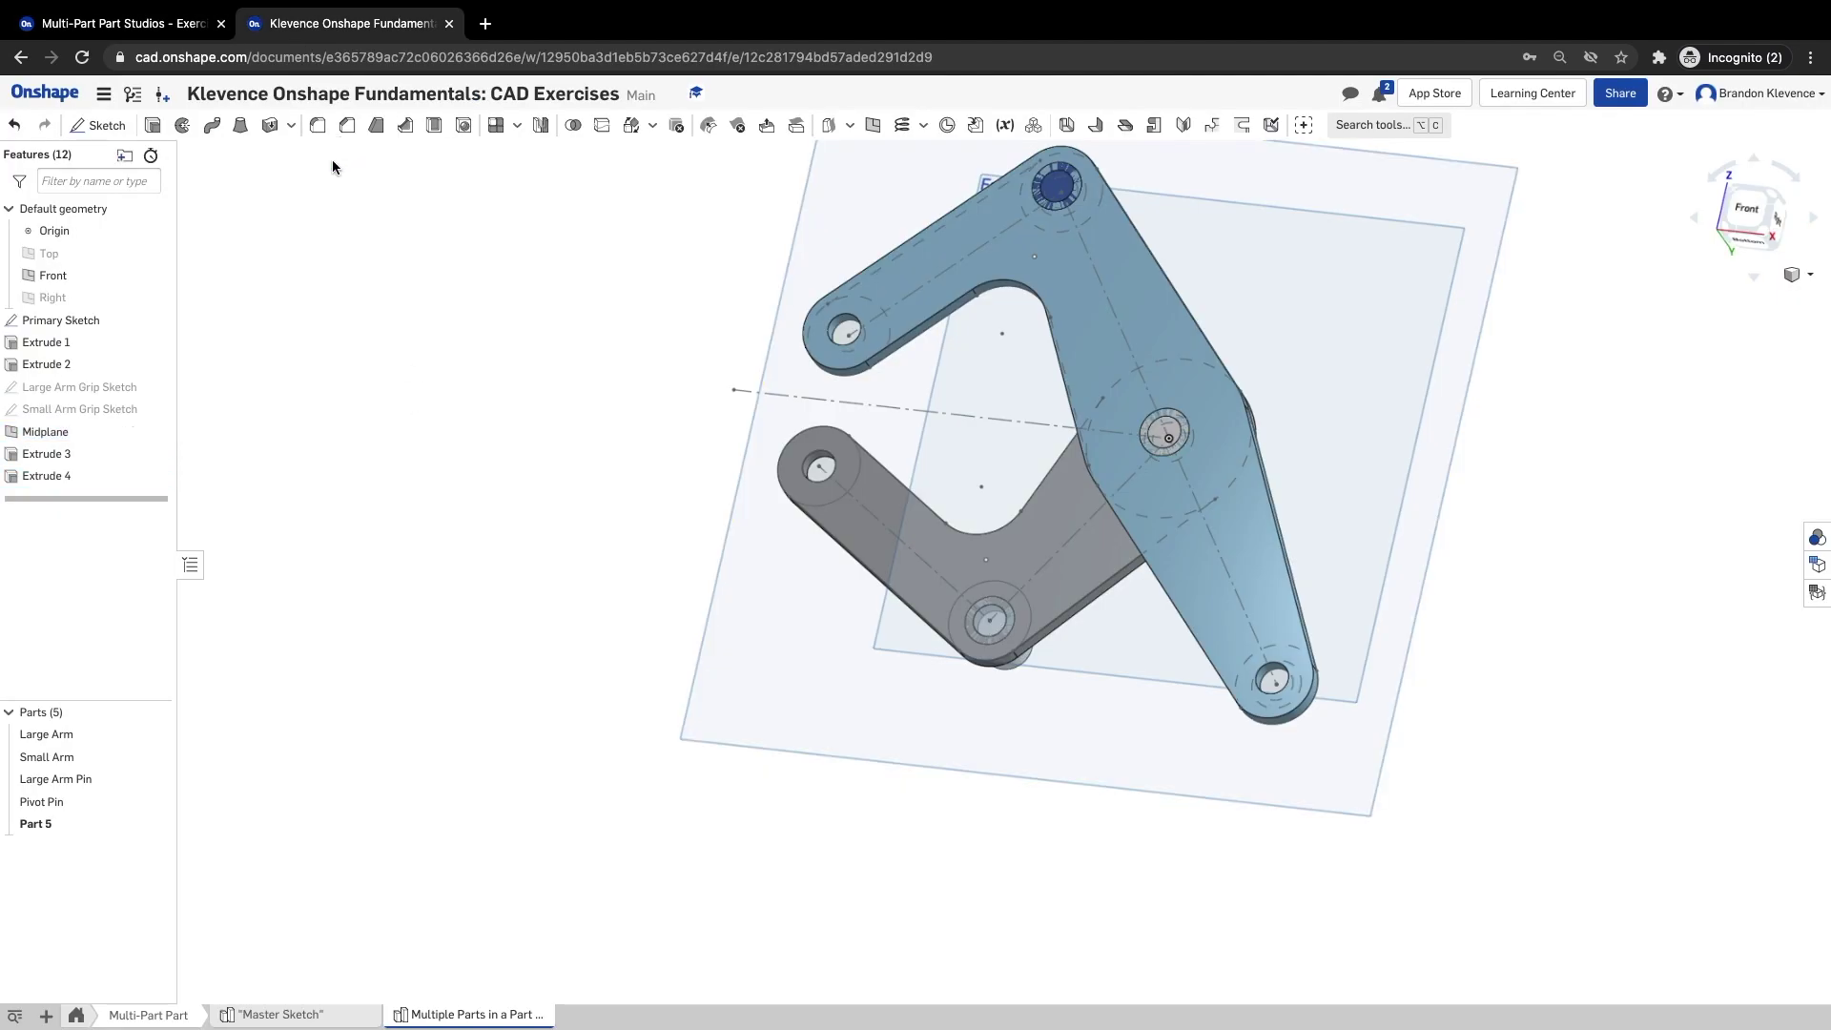
- Rename Part 5 as Small Arm Pin and clear the selection
right_click(101, 826)
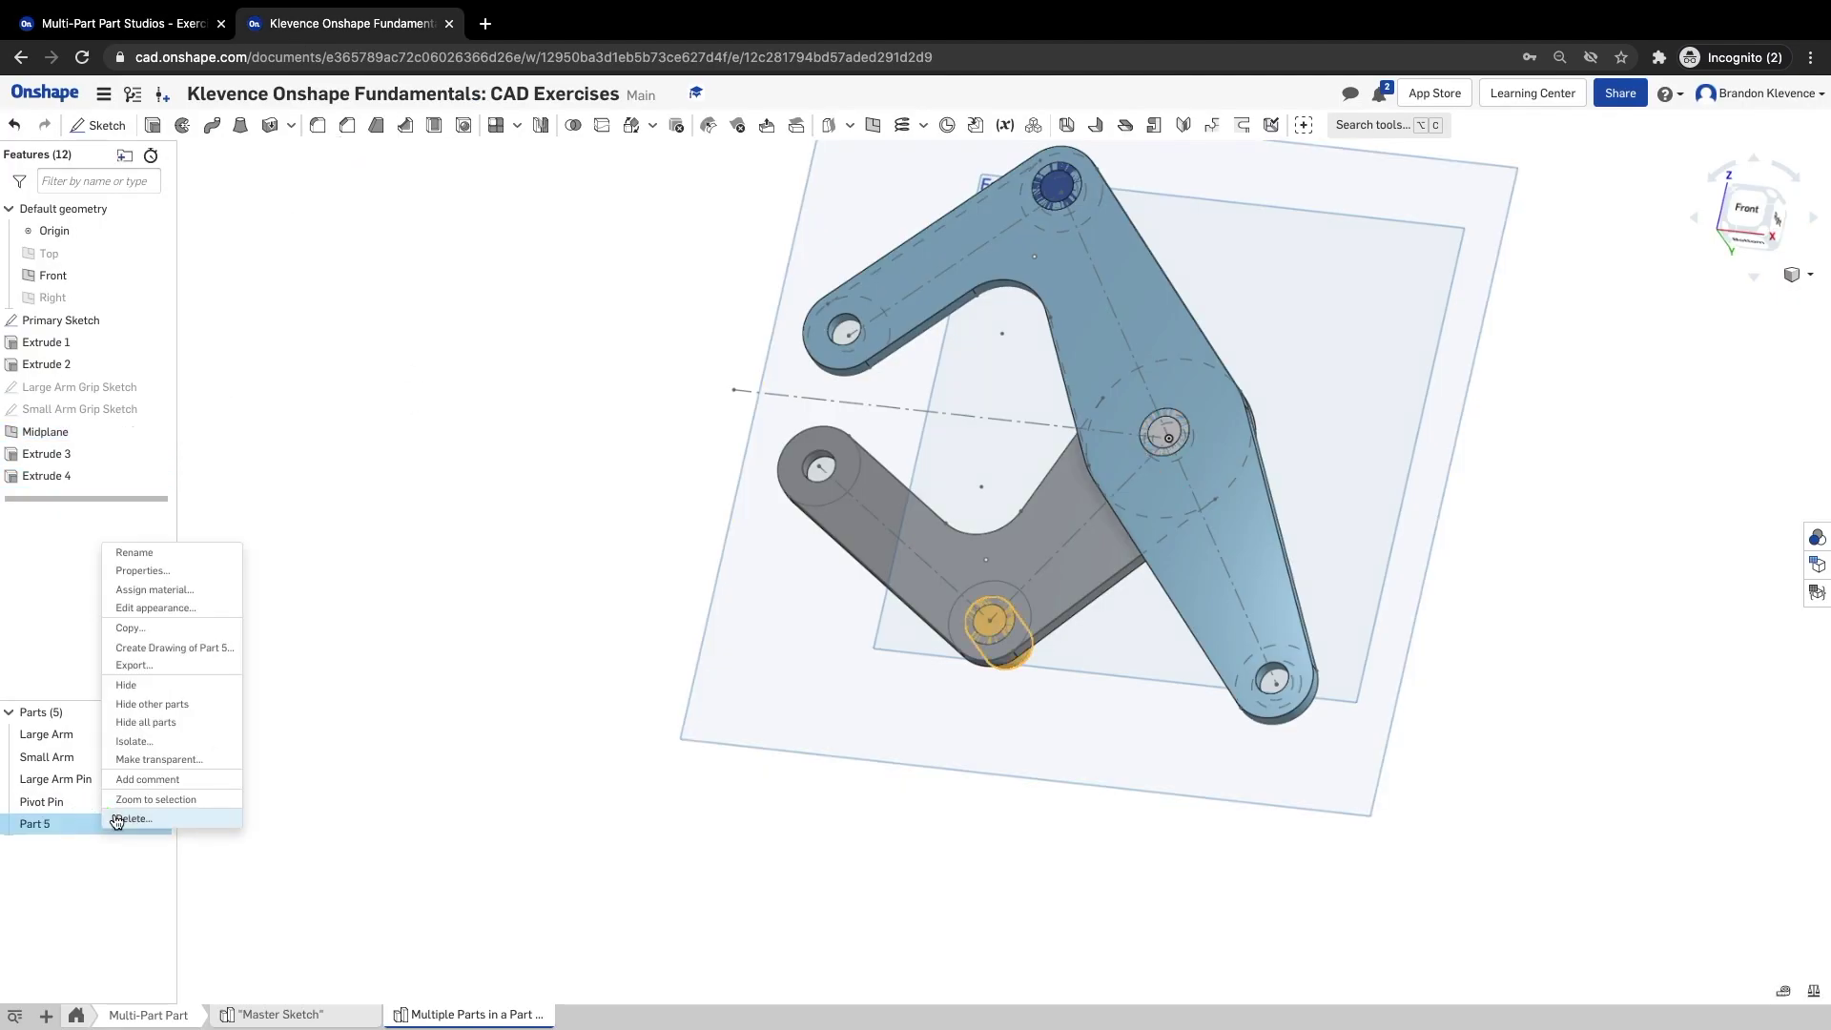
click(133, 553)
text(Small A)
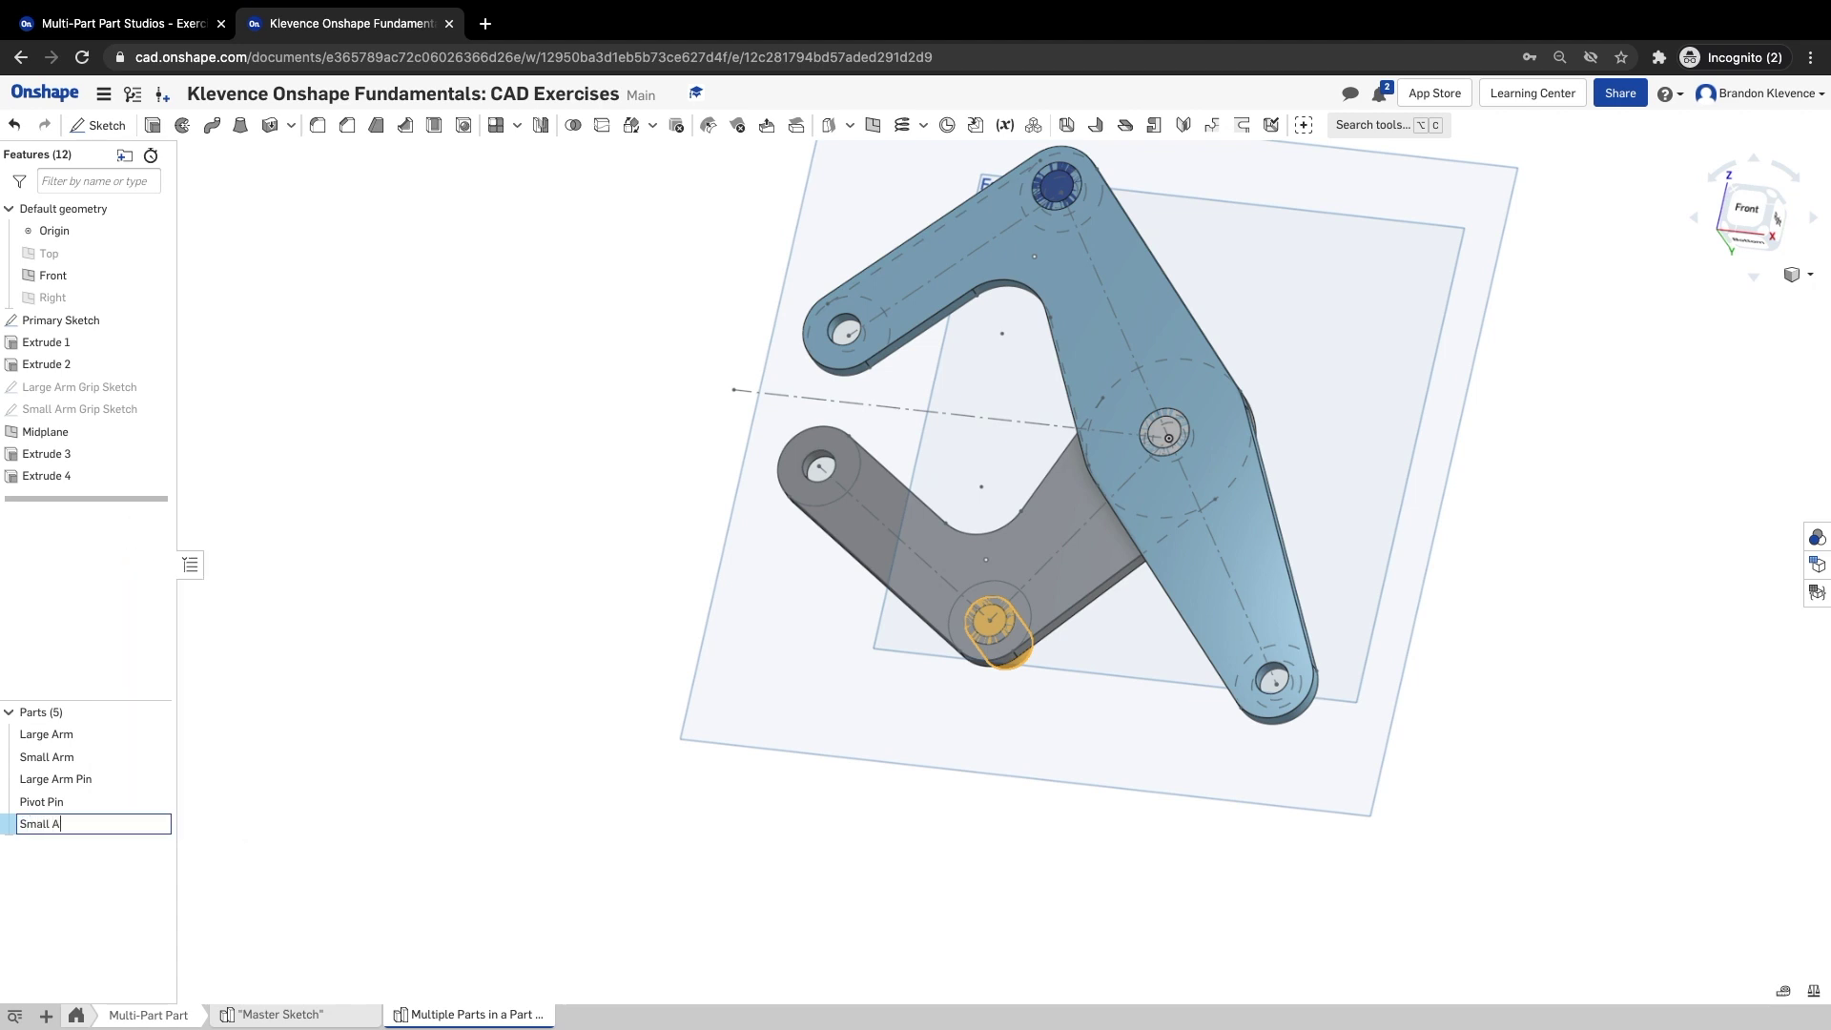
text(rm Pin)
key(Return)
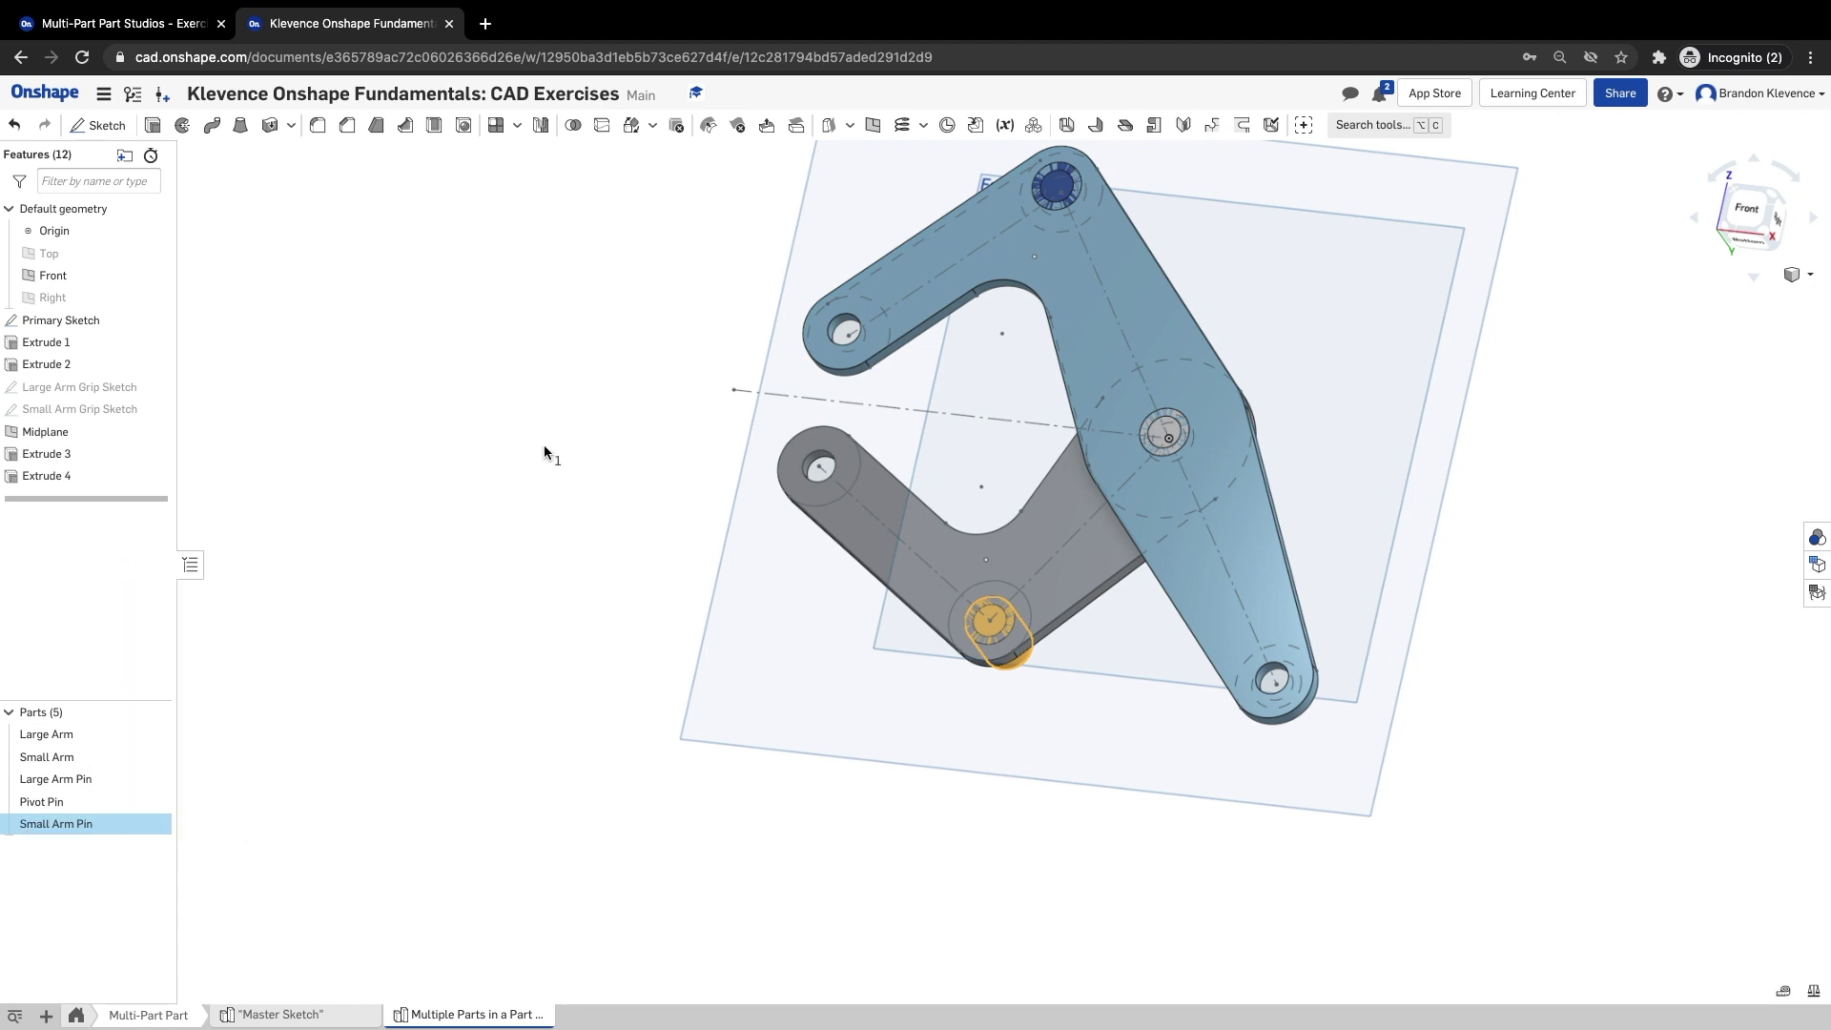
mouse_move(543, 450)
right_down()
mouse_move(448, 450)
mouse_move(571, 450)
right_up()
click(572, 456)
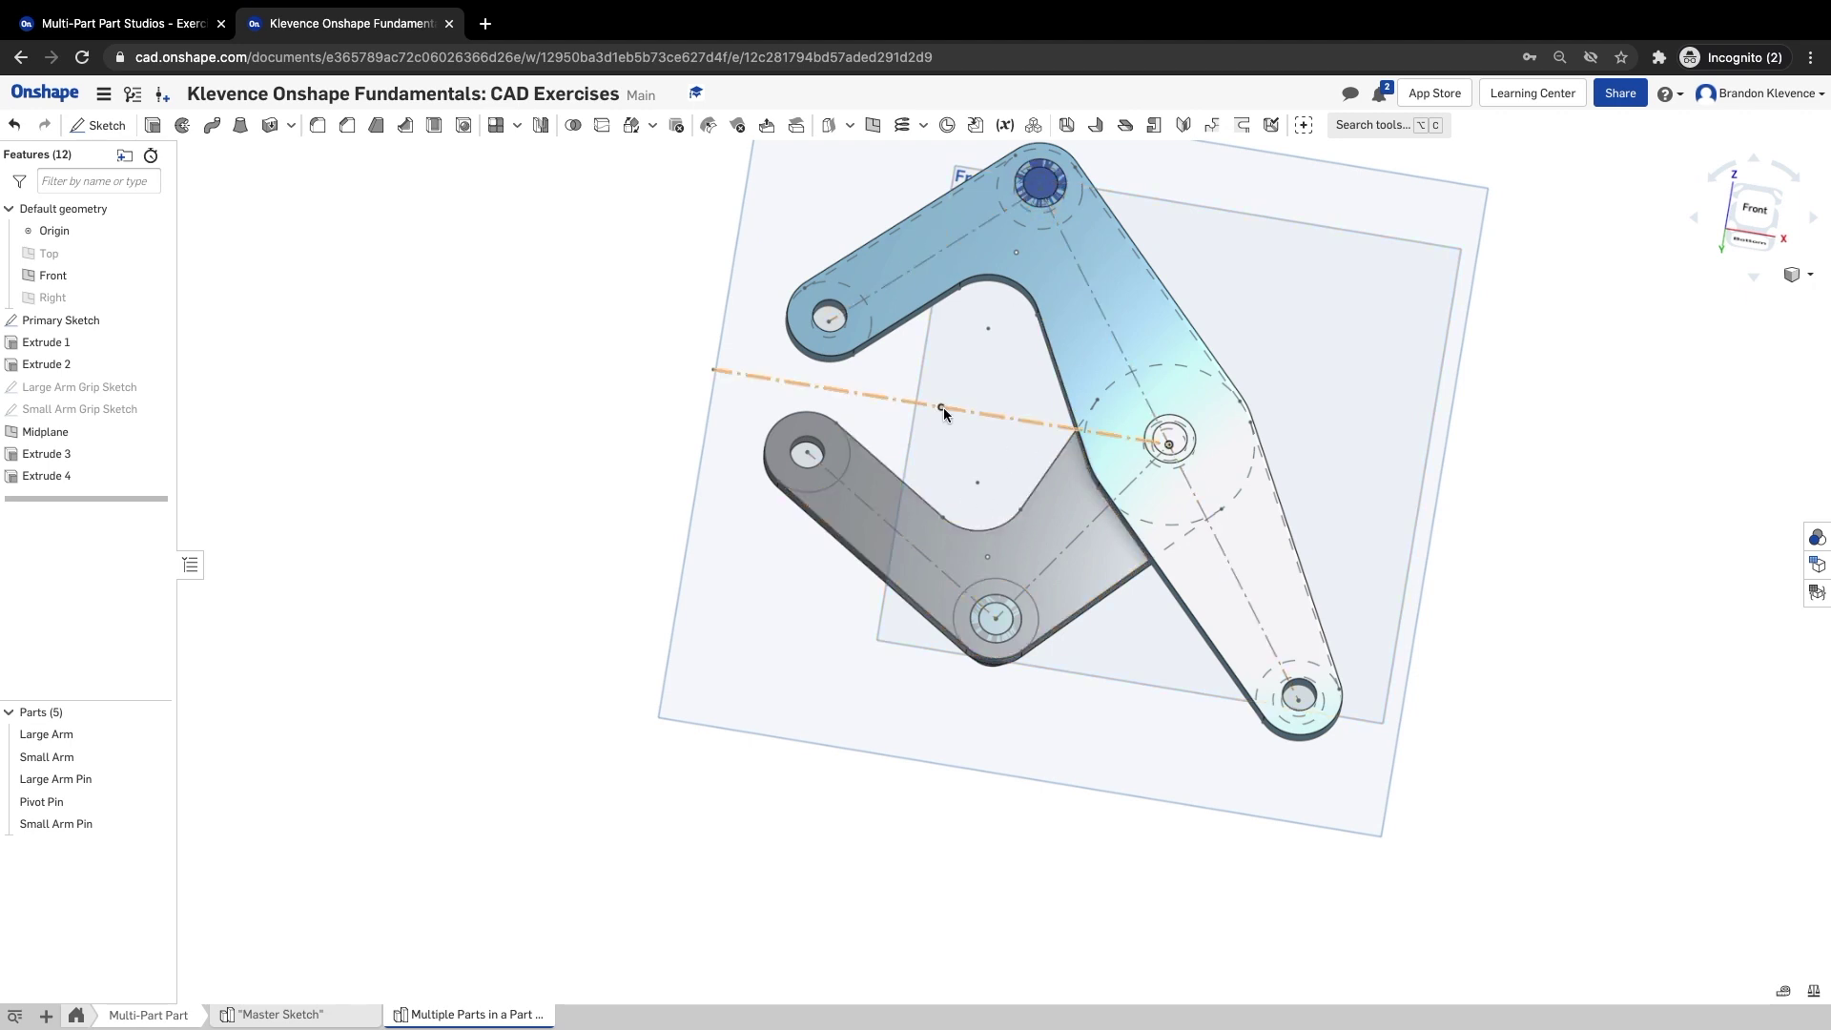
- Read exercise Step 12 and start a Boolean feature set to Subtract
click(172, 26)
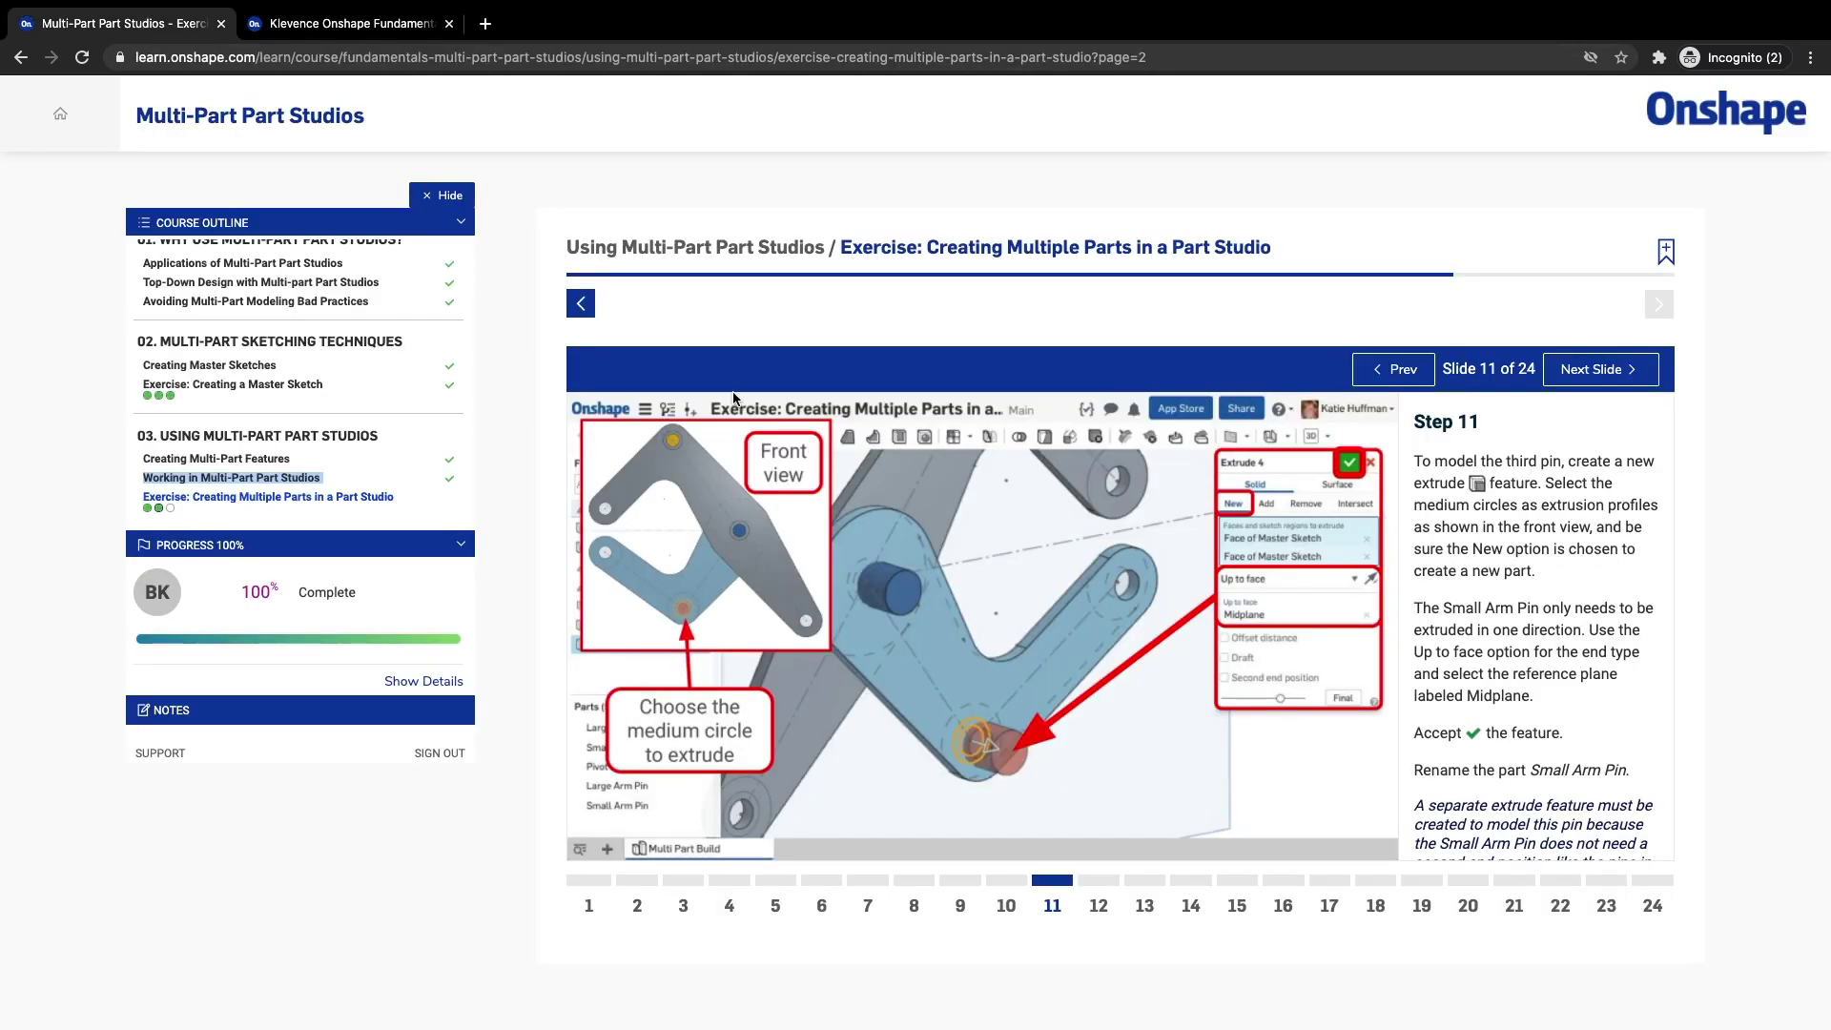
click(1595, 369)
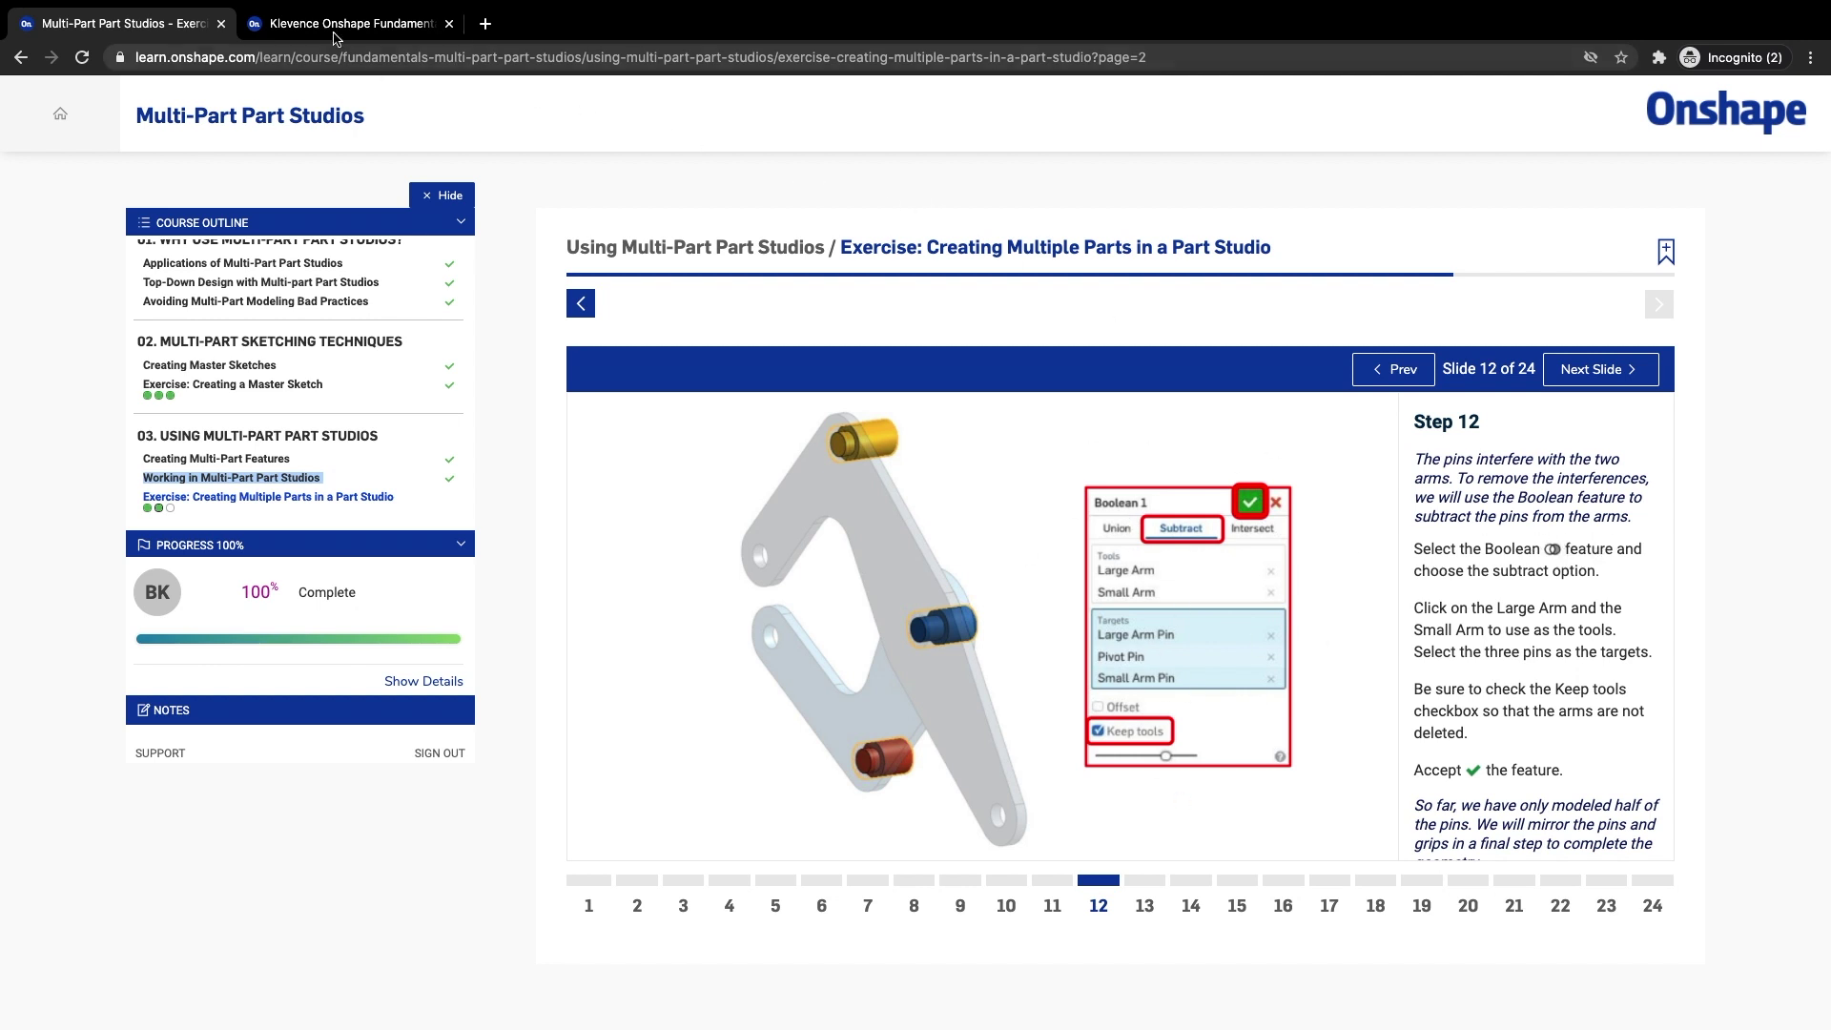
click(335, 27)
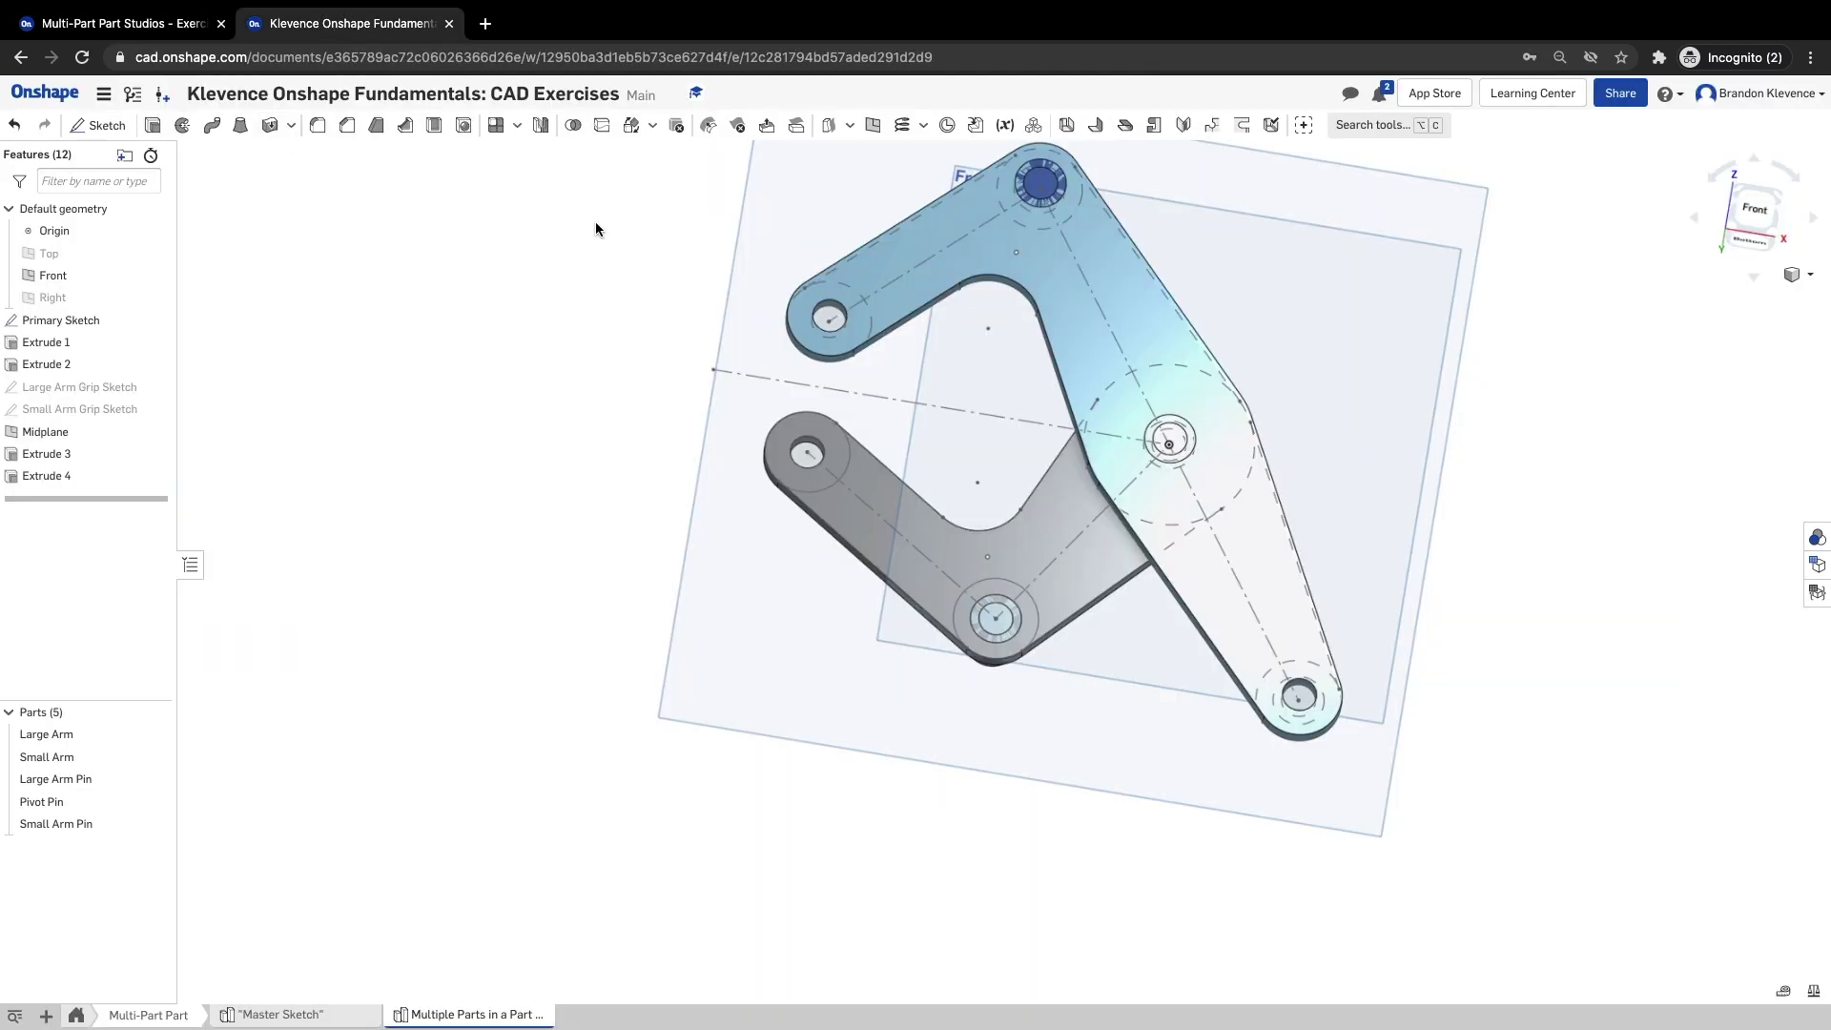
click(572, 125)
right_drag(487, 305, 592, 380)
click(279, 191)
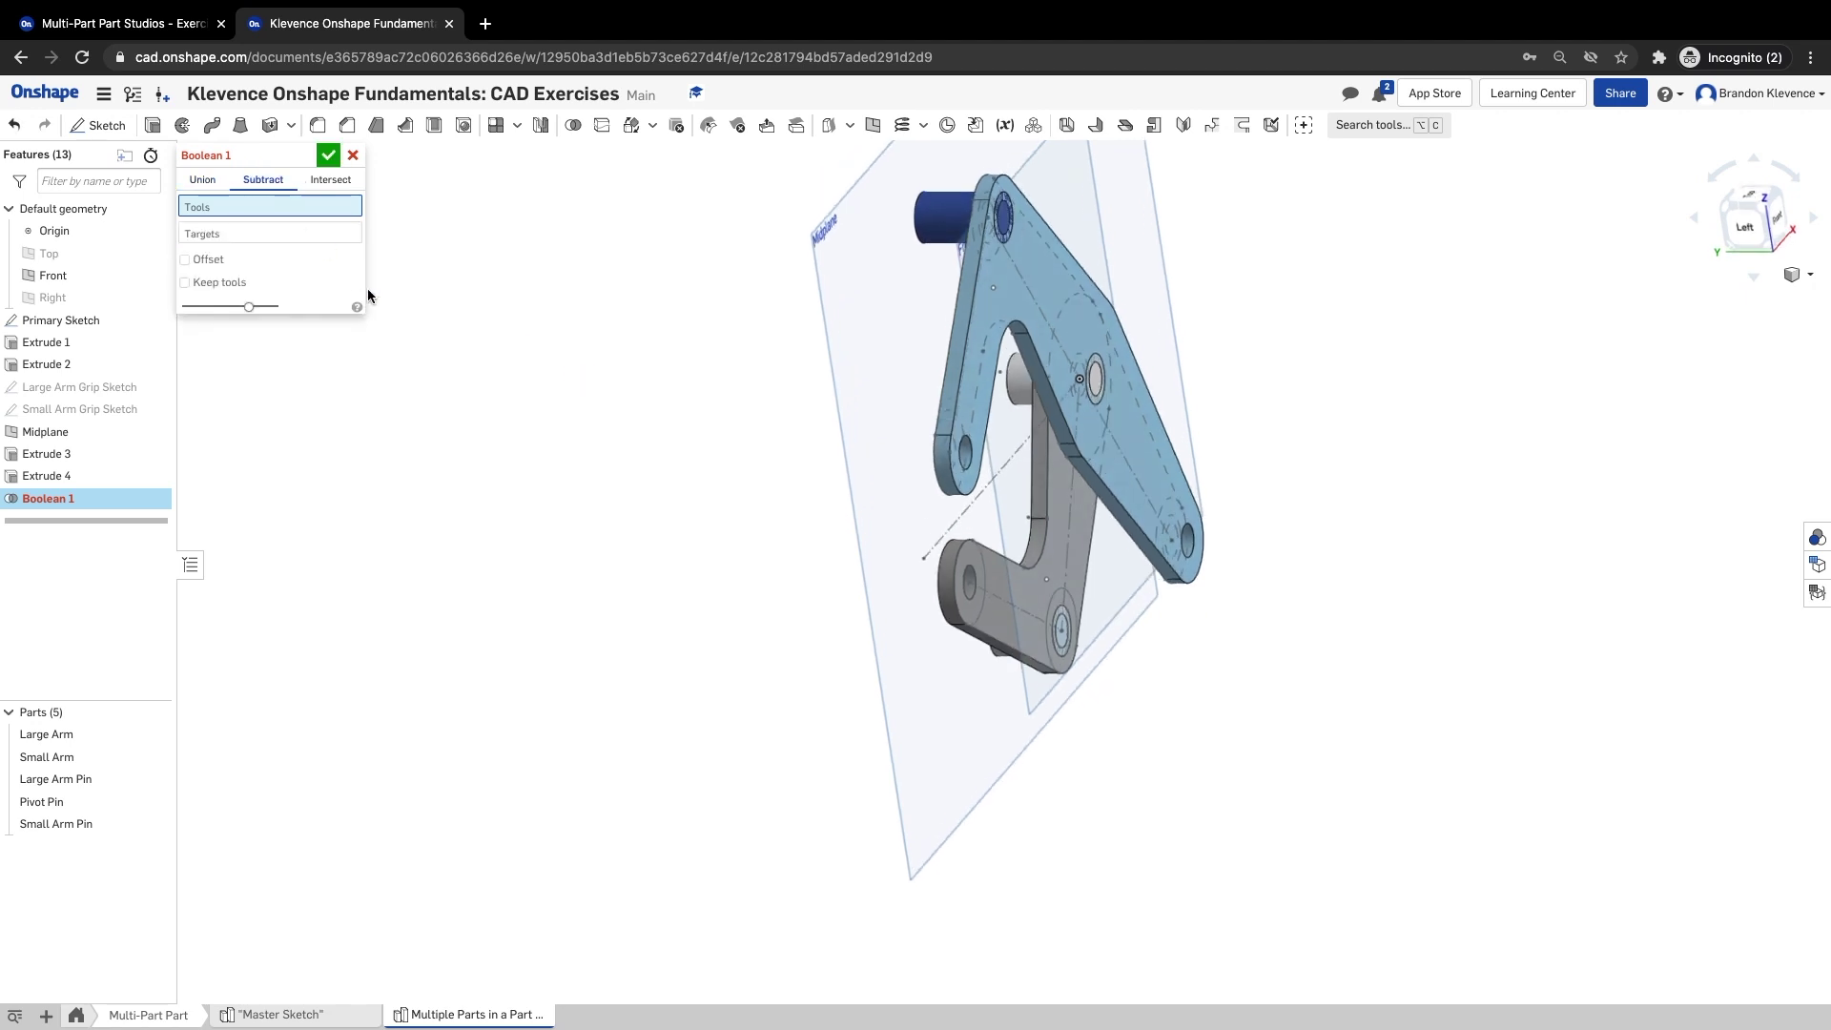
- Recheck the Step 12 instructions and select the Large Arm and Small Arm as the Boolean tools
click(167, 29)
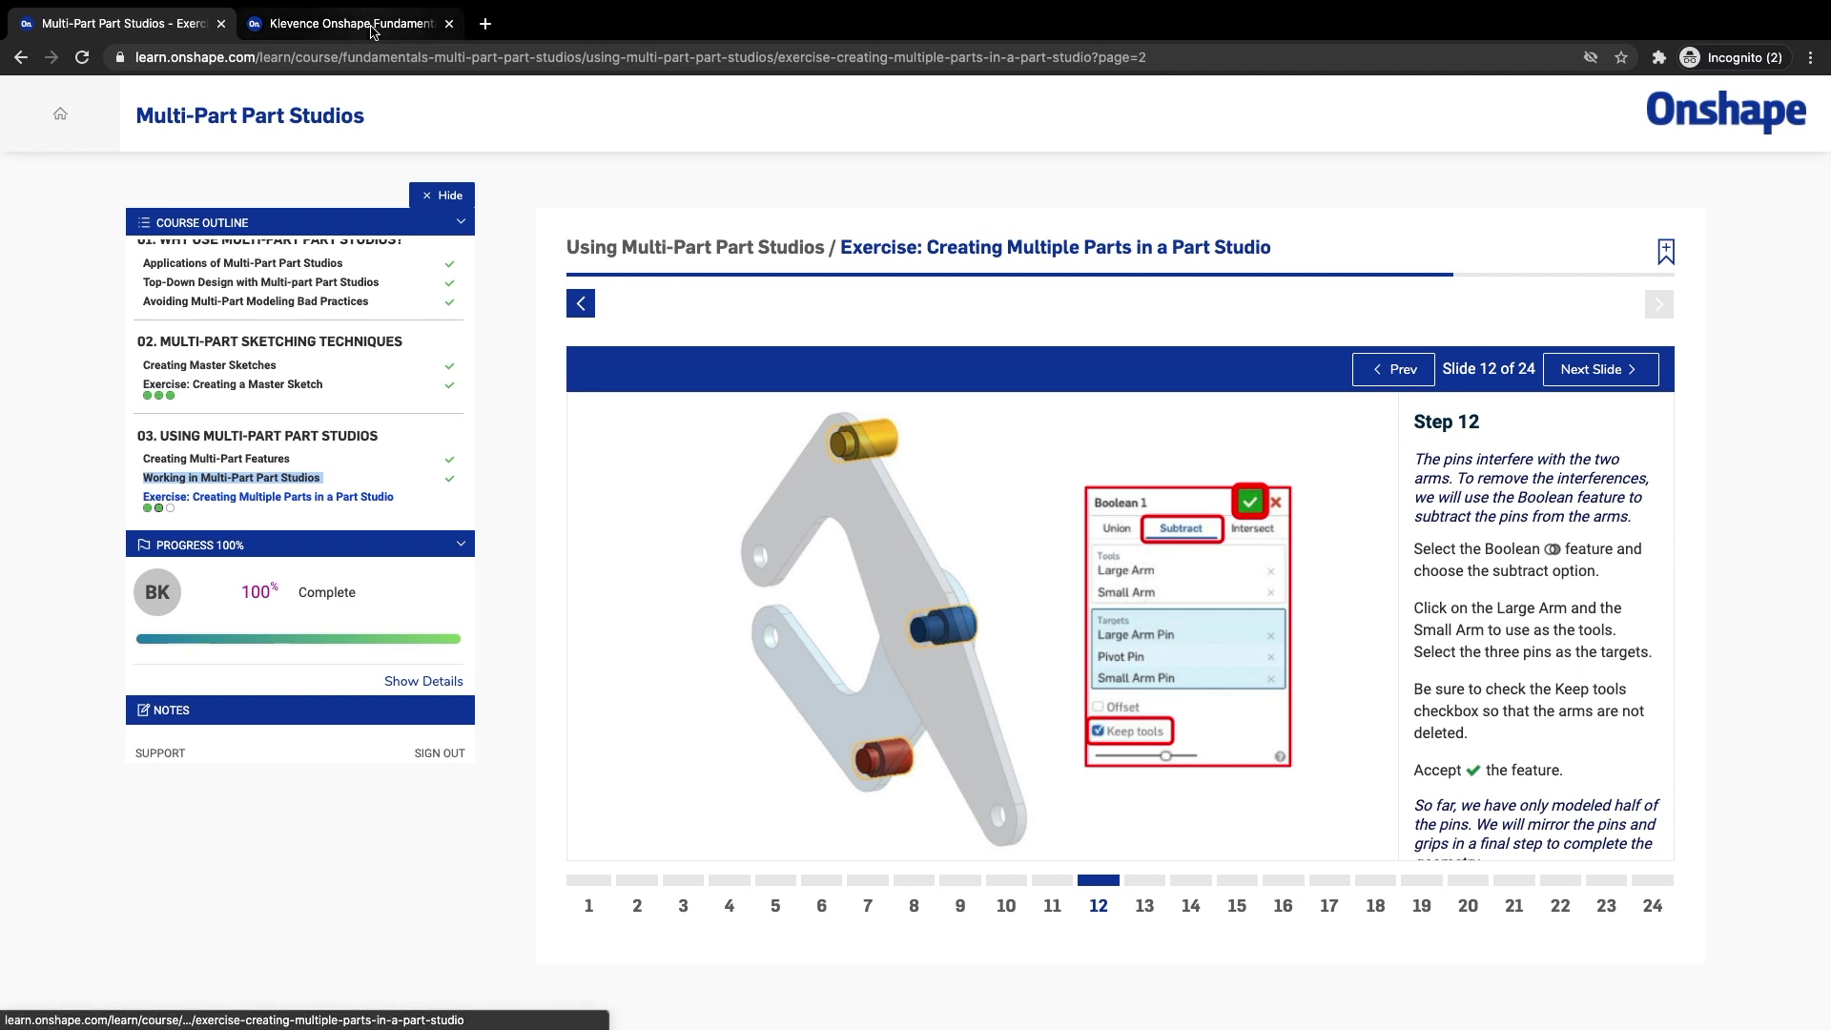
click(372, 28)
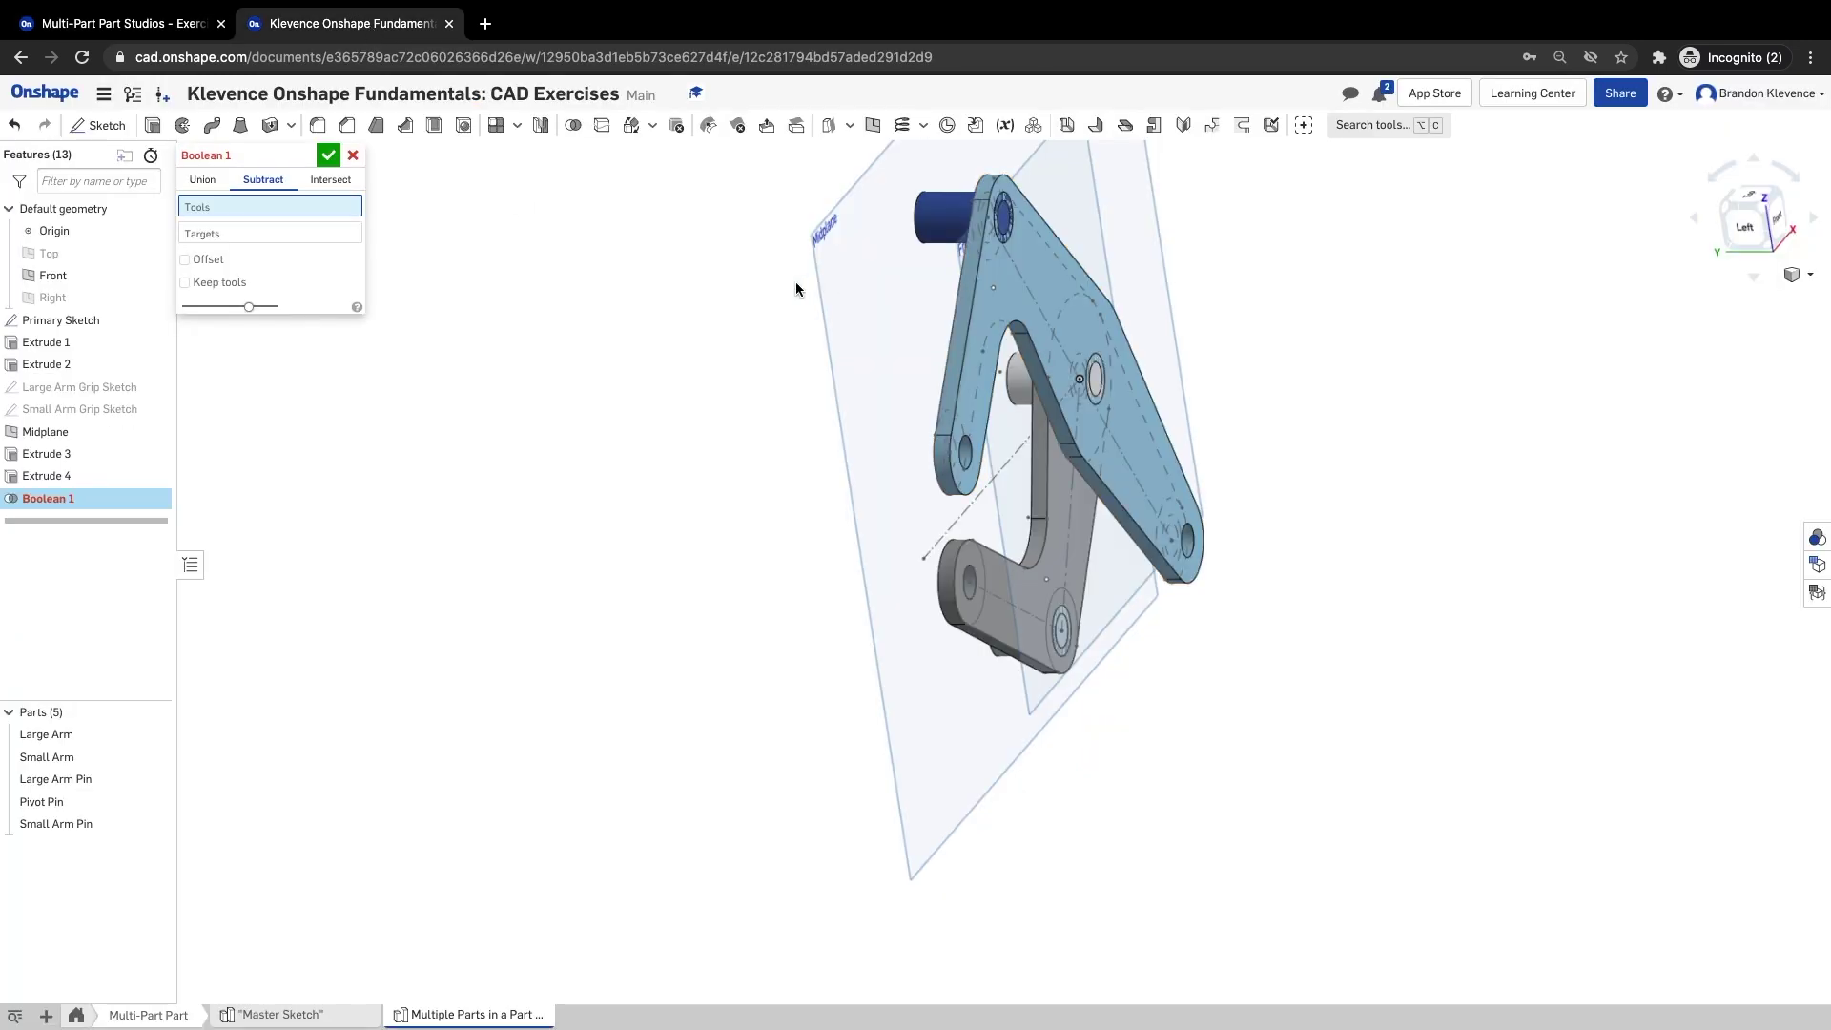
click(974, 303)
click(1072, 504)
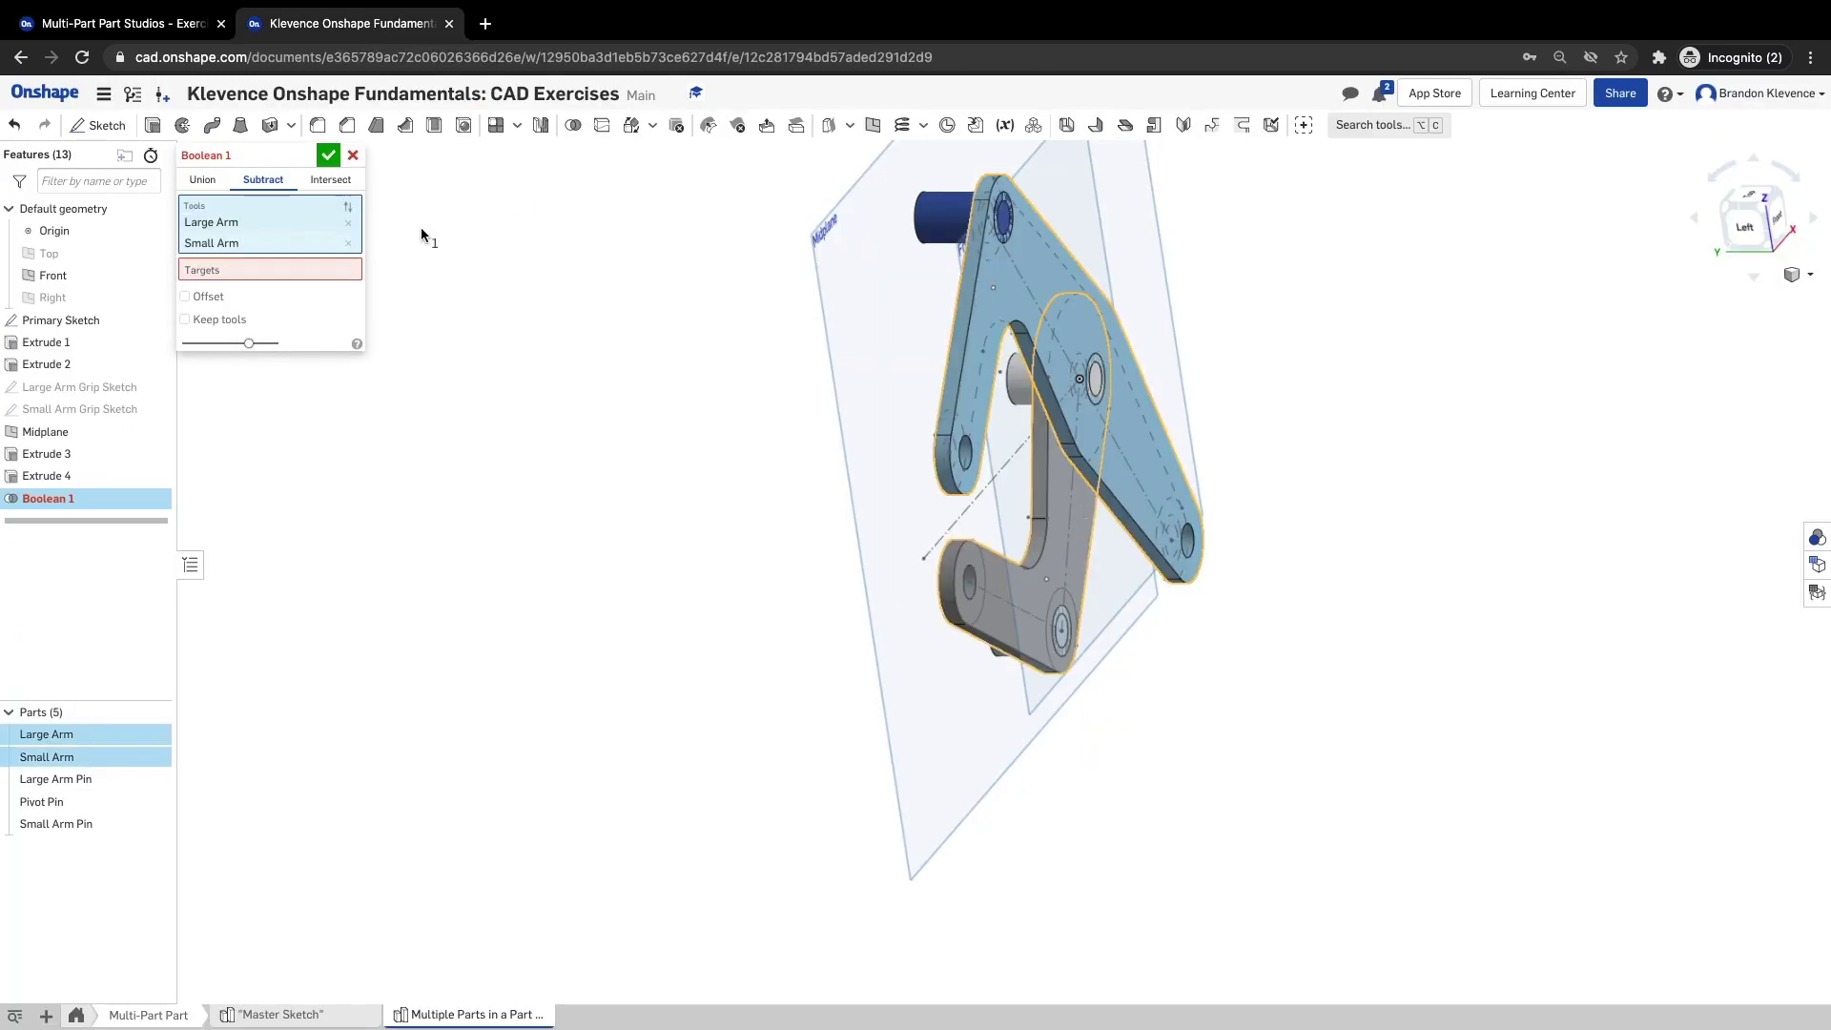
- Set the Pivot Pin, Small Arm Pin and Large Arm Pin as Boolean targets, enable Keep tools and accept the subtraction
click(263, 270)
right_drag(499, 335, 605, 334)
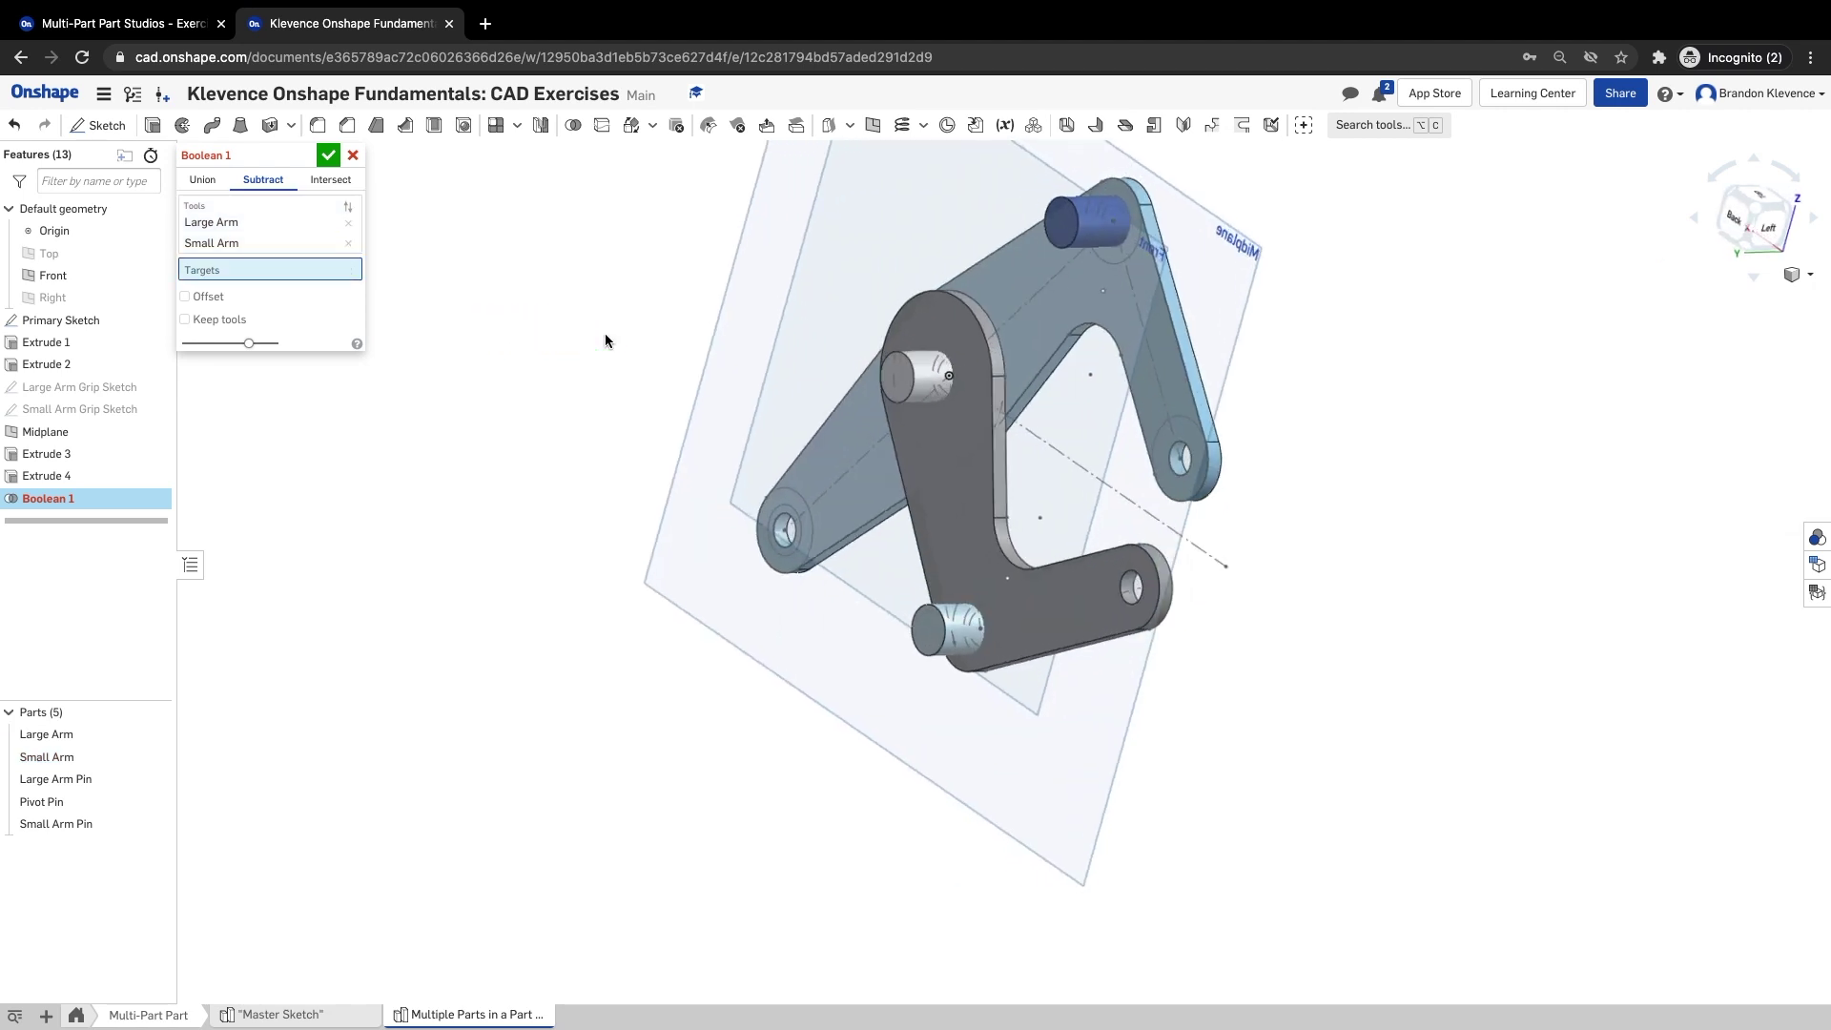
click(929, 378)
click(952, 631)
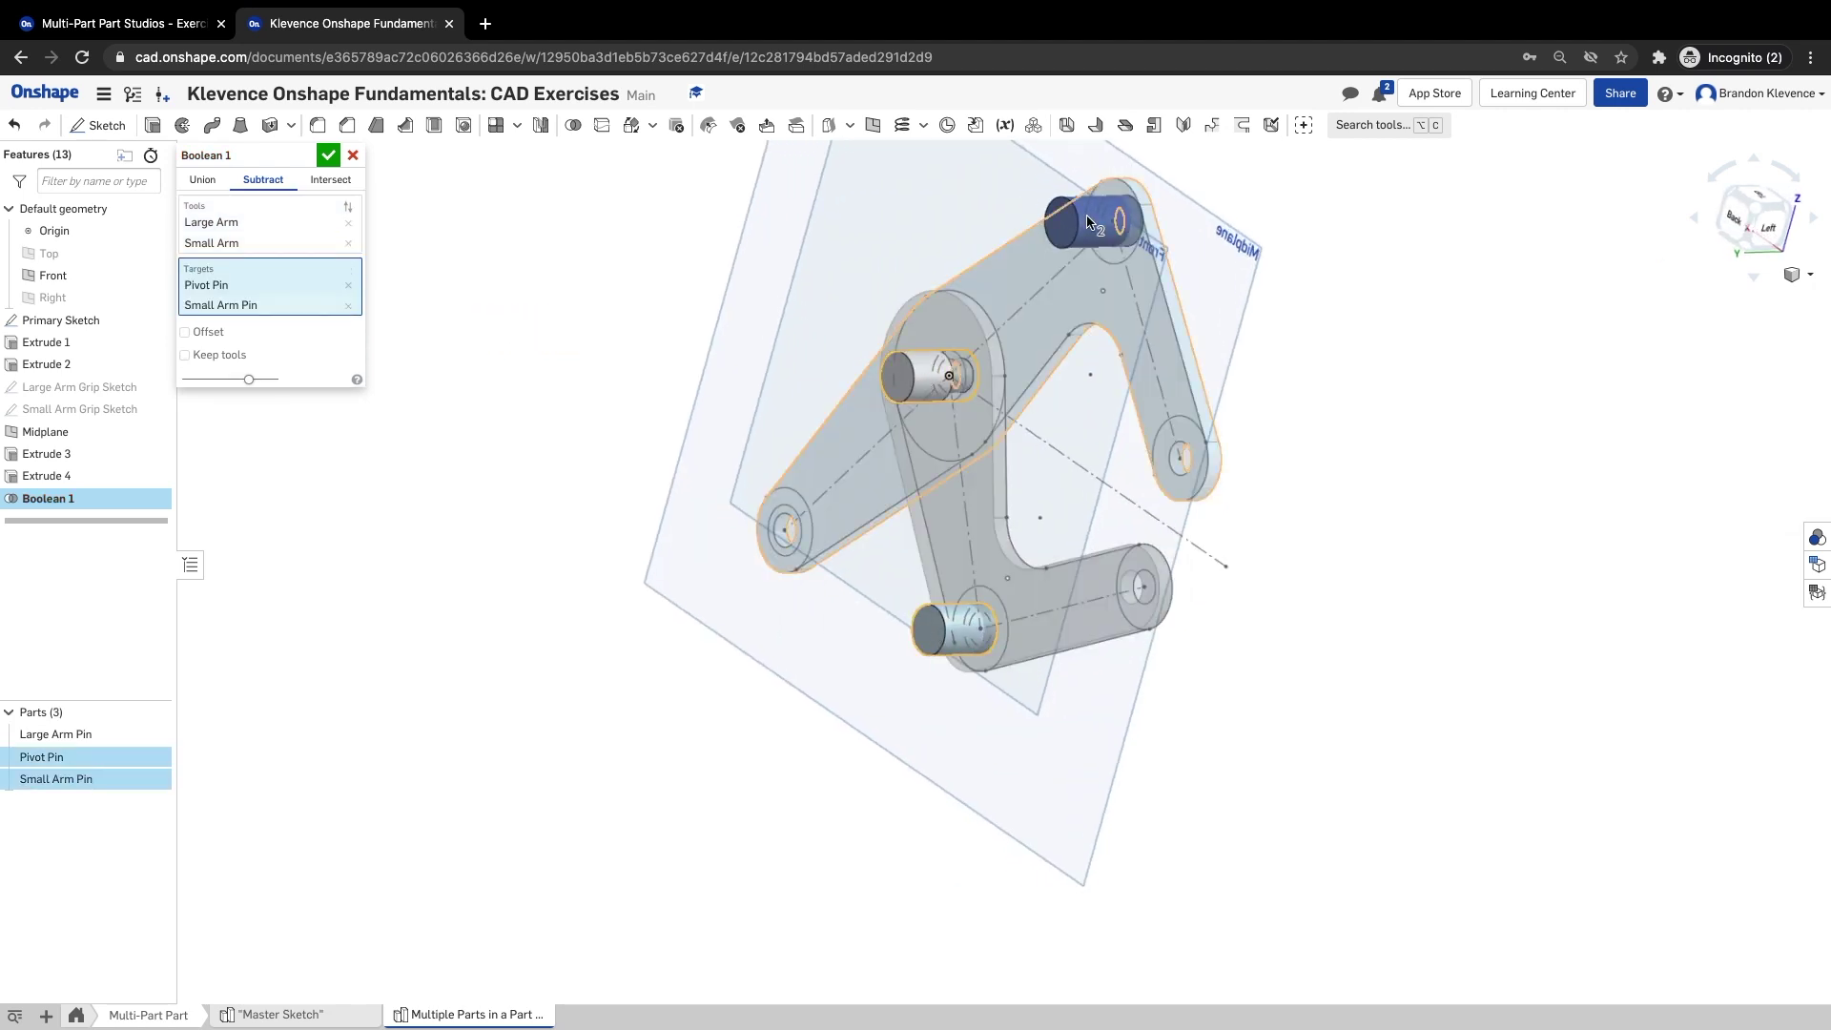
click(1082, 229)
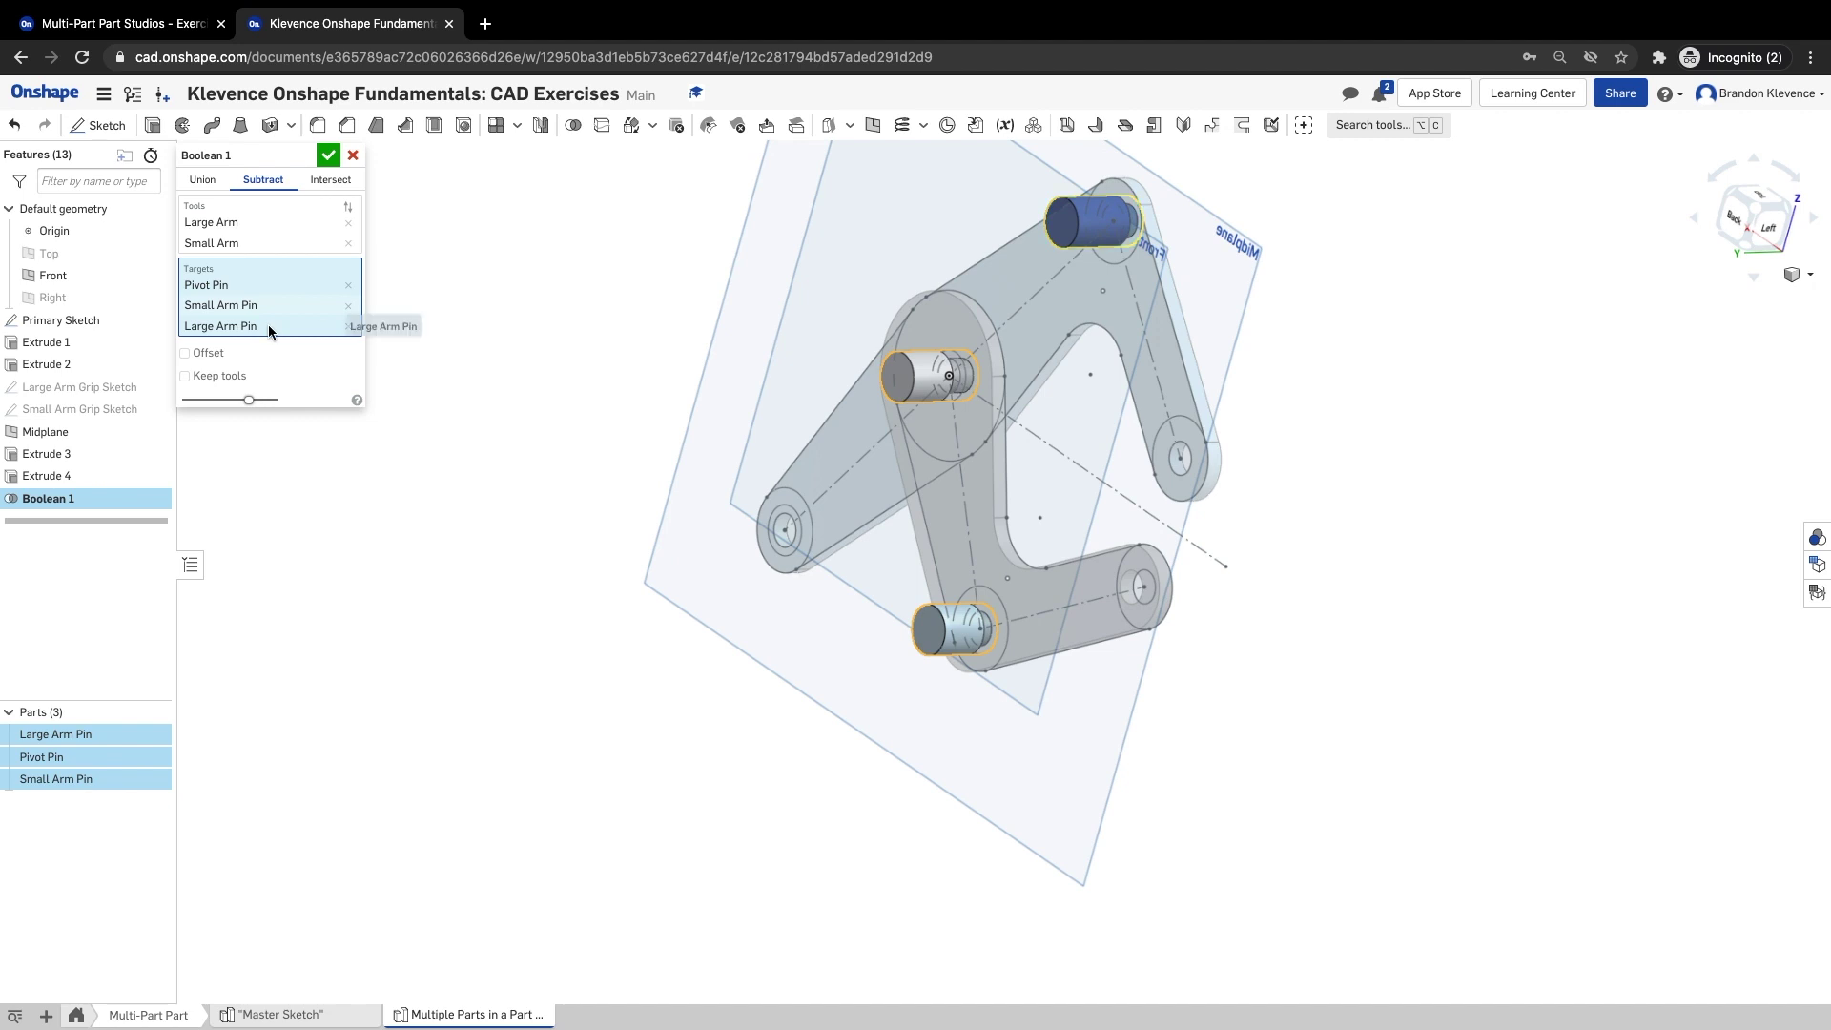
click(219, 375)
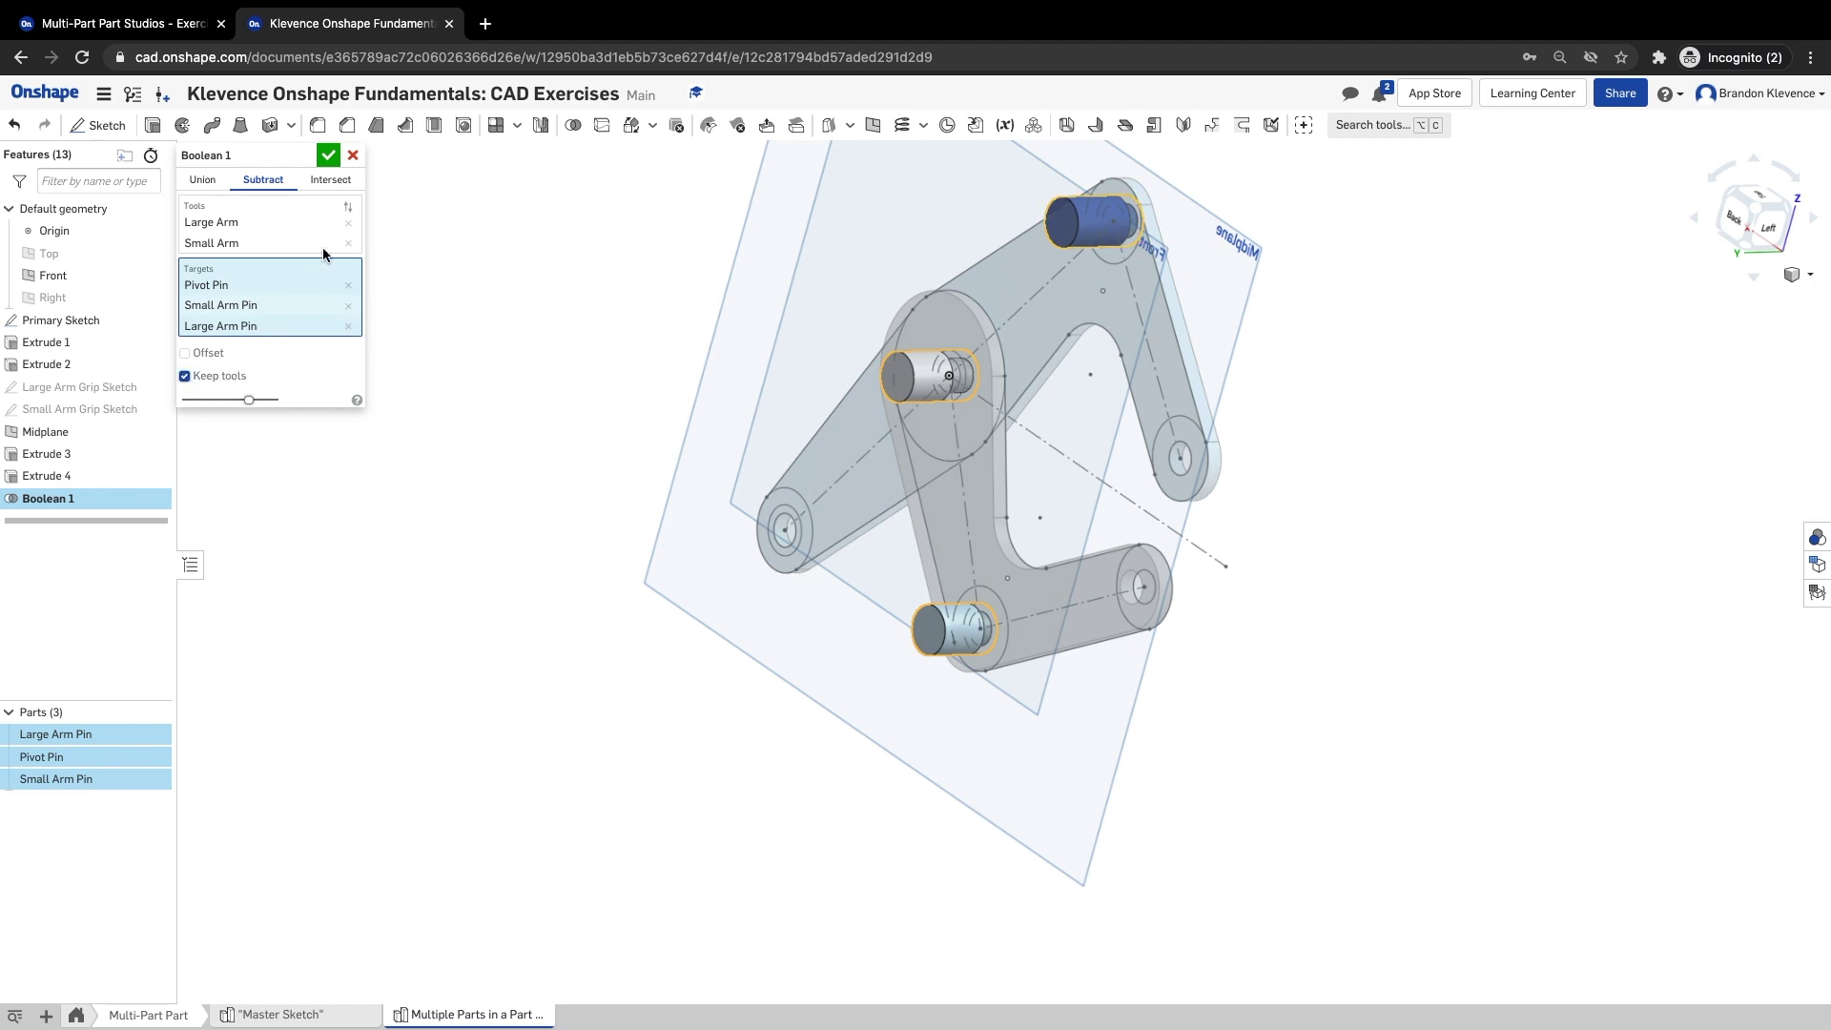
click(329, 155)
- Inspect the pins where they meet the arms and read exercise Step 13 on extruding the grips
right_drag(520, 578, 799, 598)
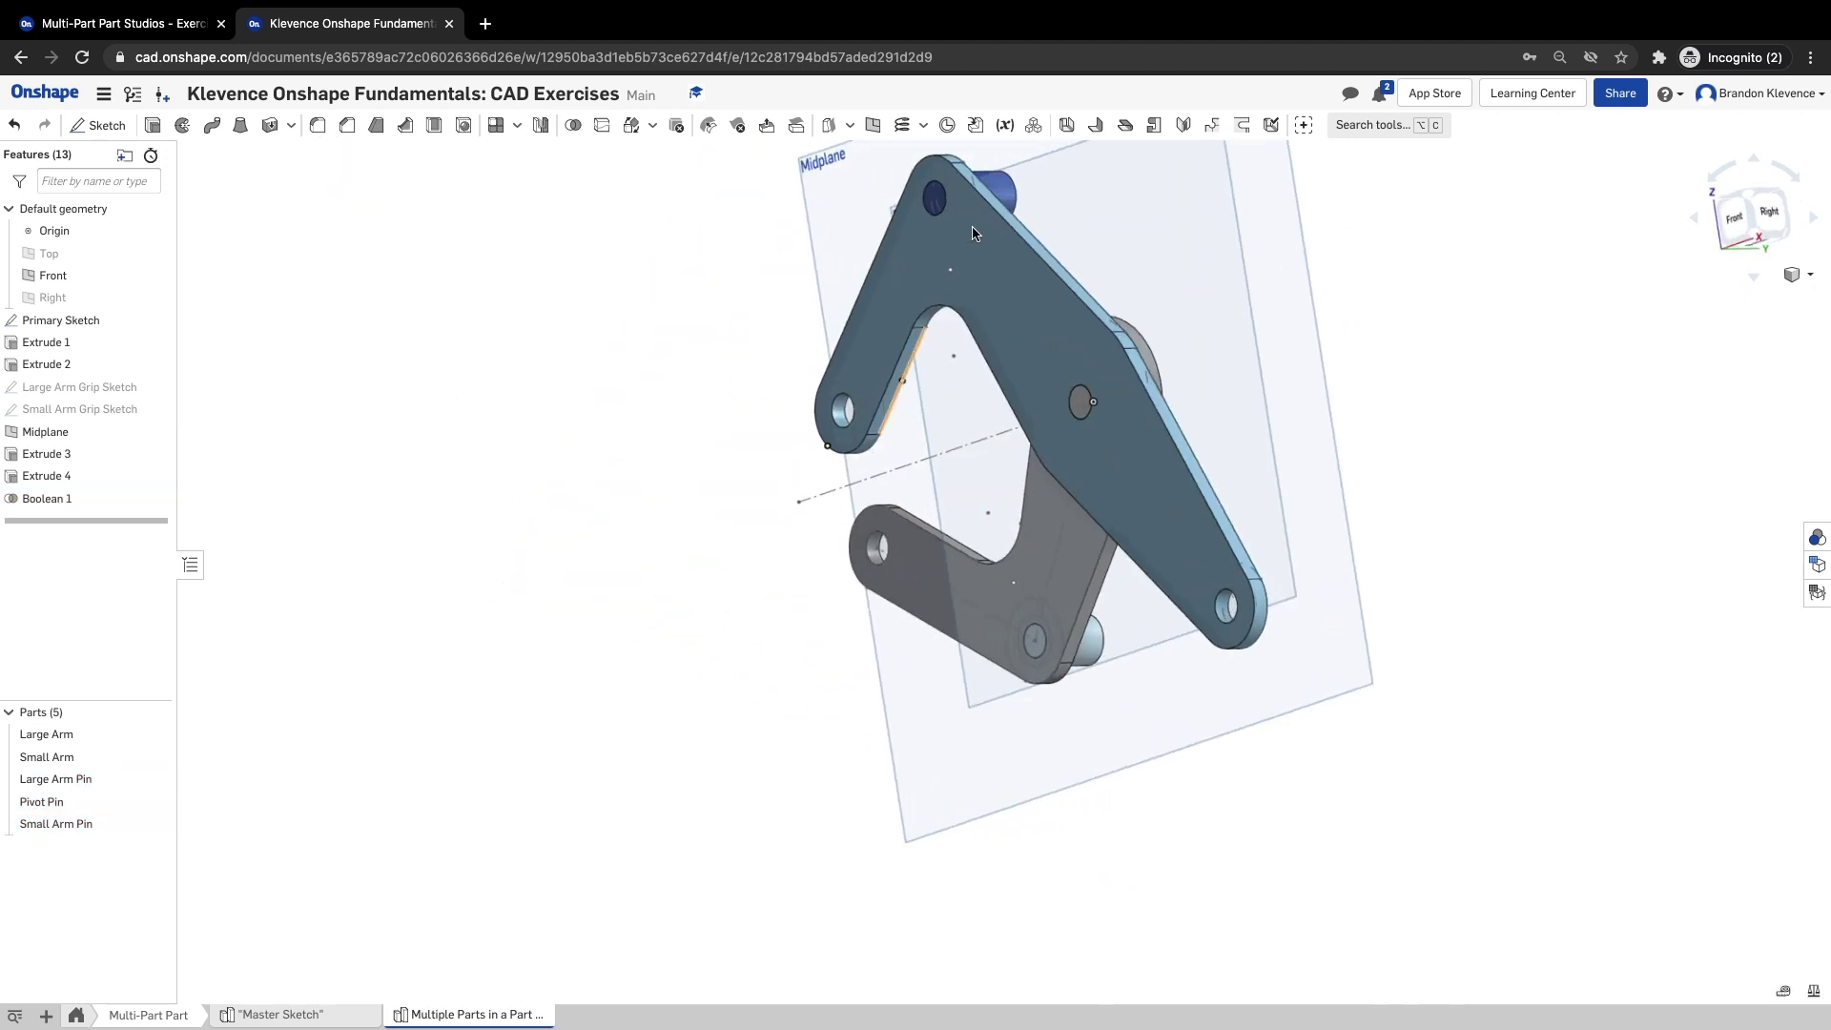
scroll(937, 194, up, 5)
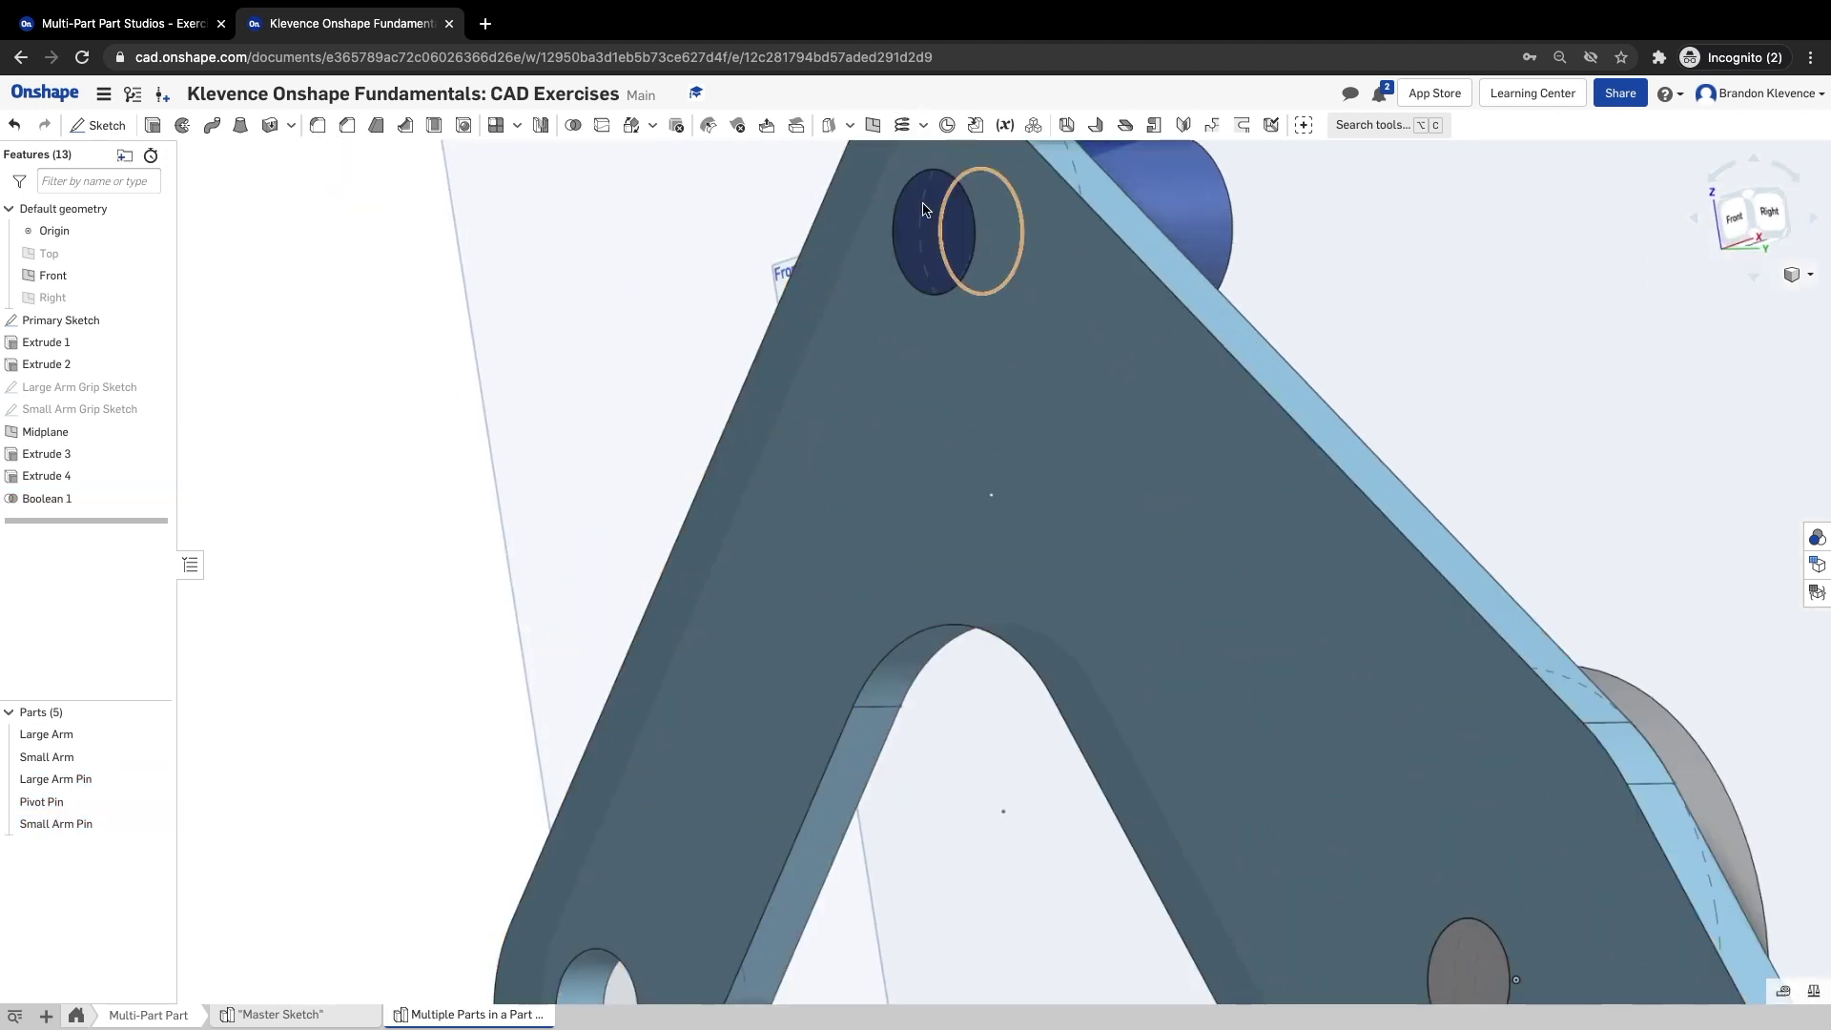
scroll(1013, 285, down, 10)
scroll(1007, 289, up, 4)
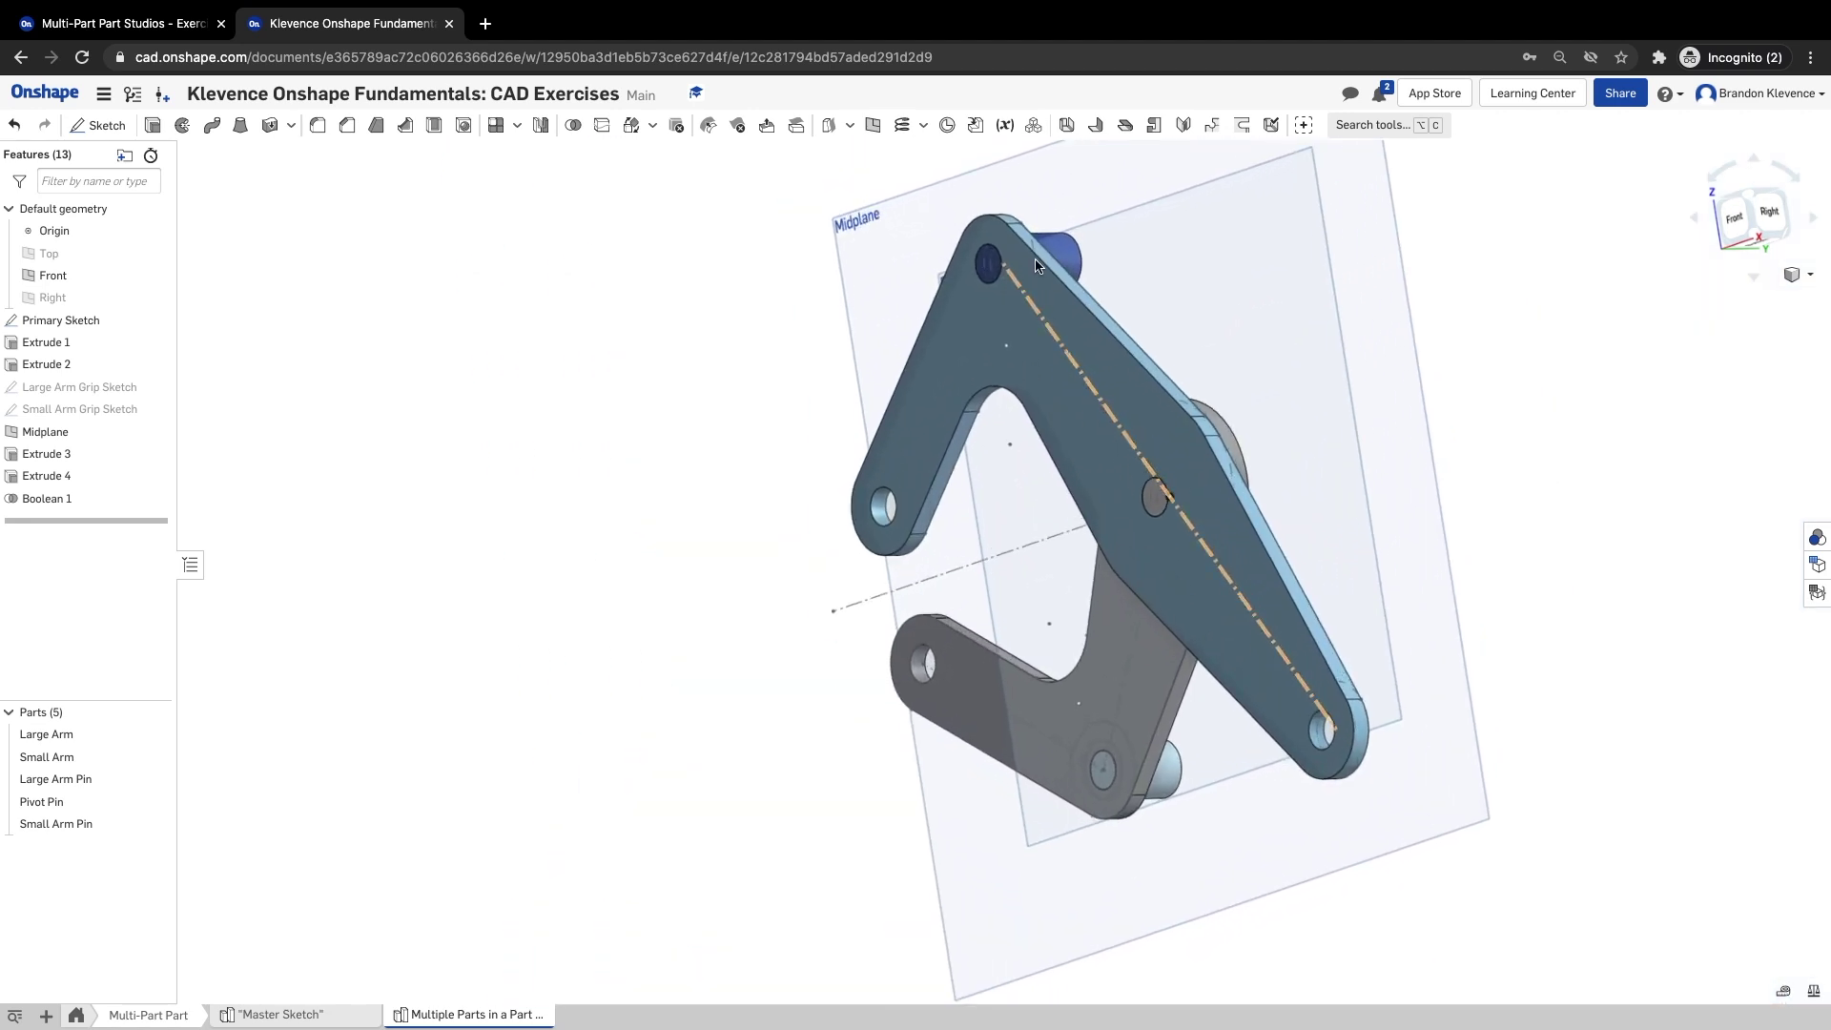
mouse_move(1451, 465)
right_down()
mouse_move(1413, 453)
mouse_move(1484, 442)
mouse_move(1447, 474)
right_up()
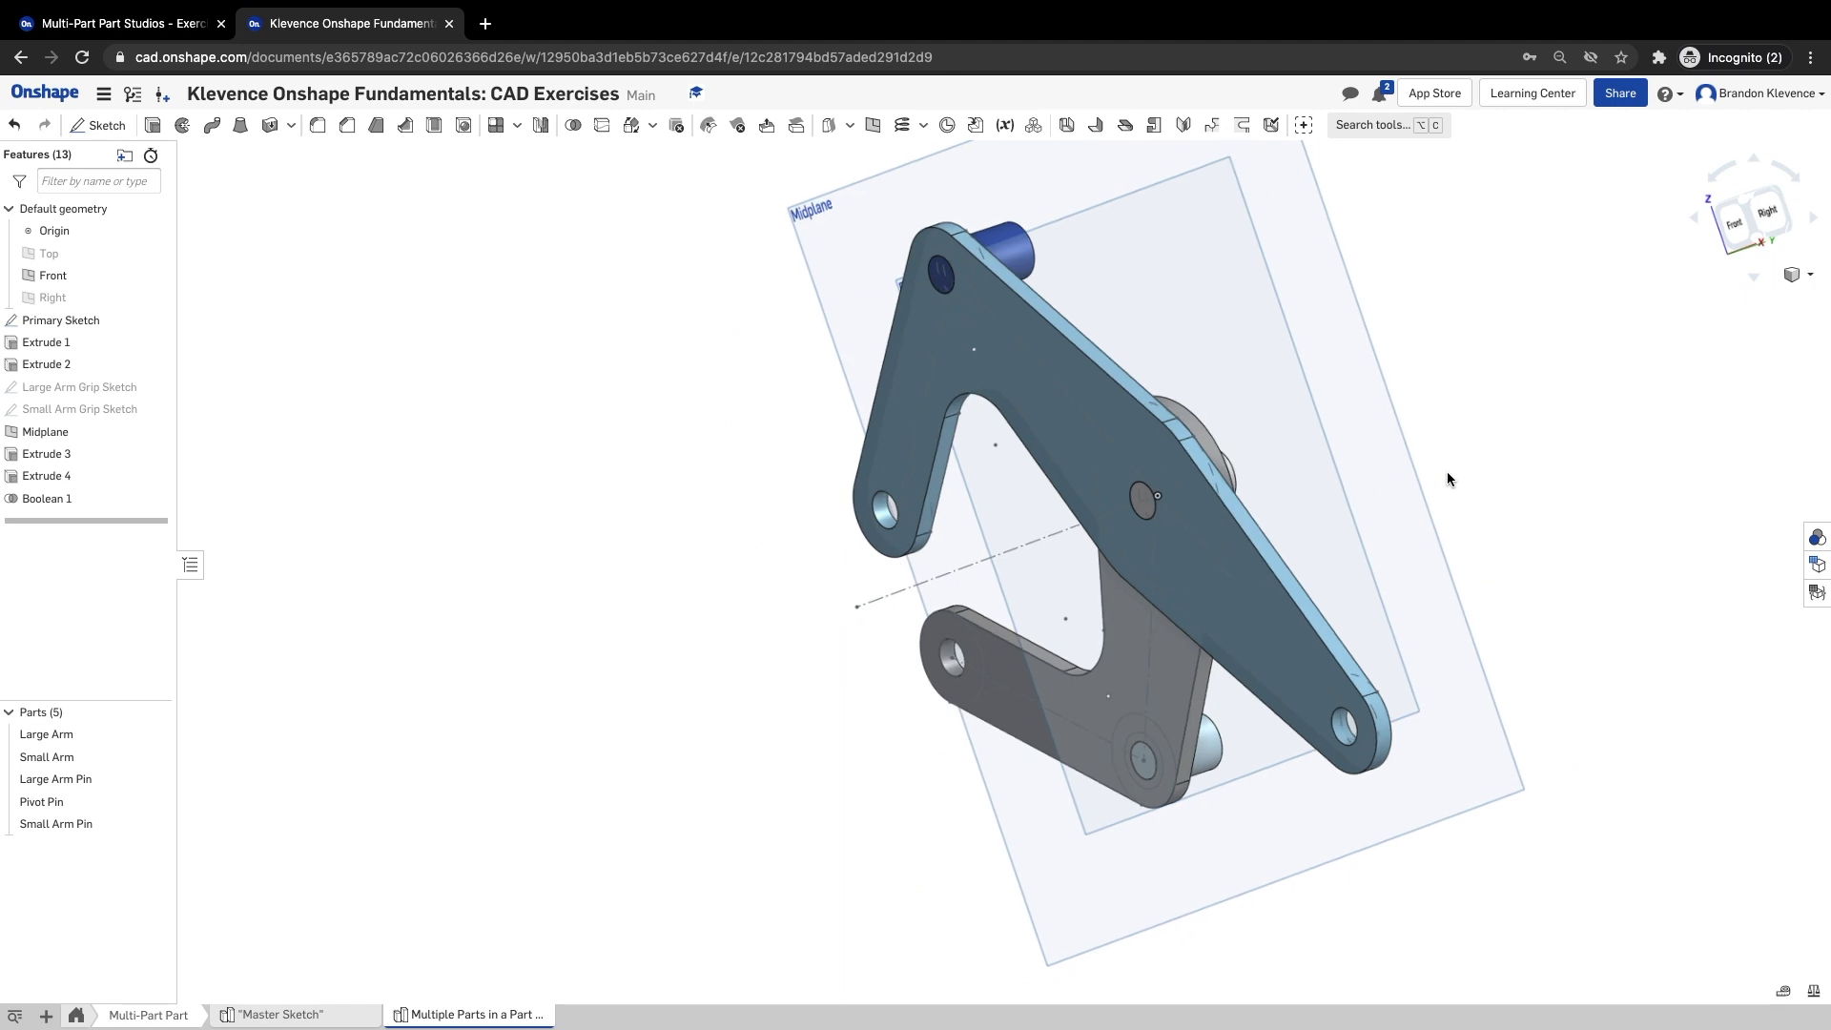
click(129, 24)
click(1618, 377)
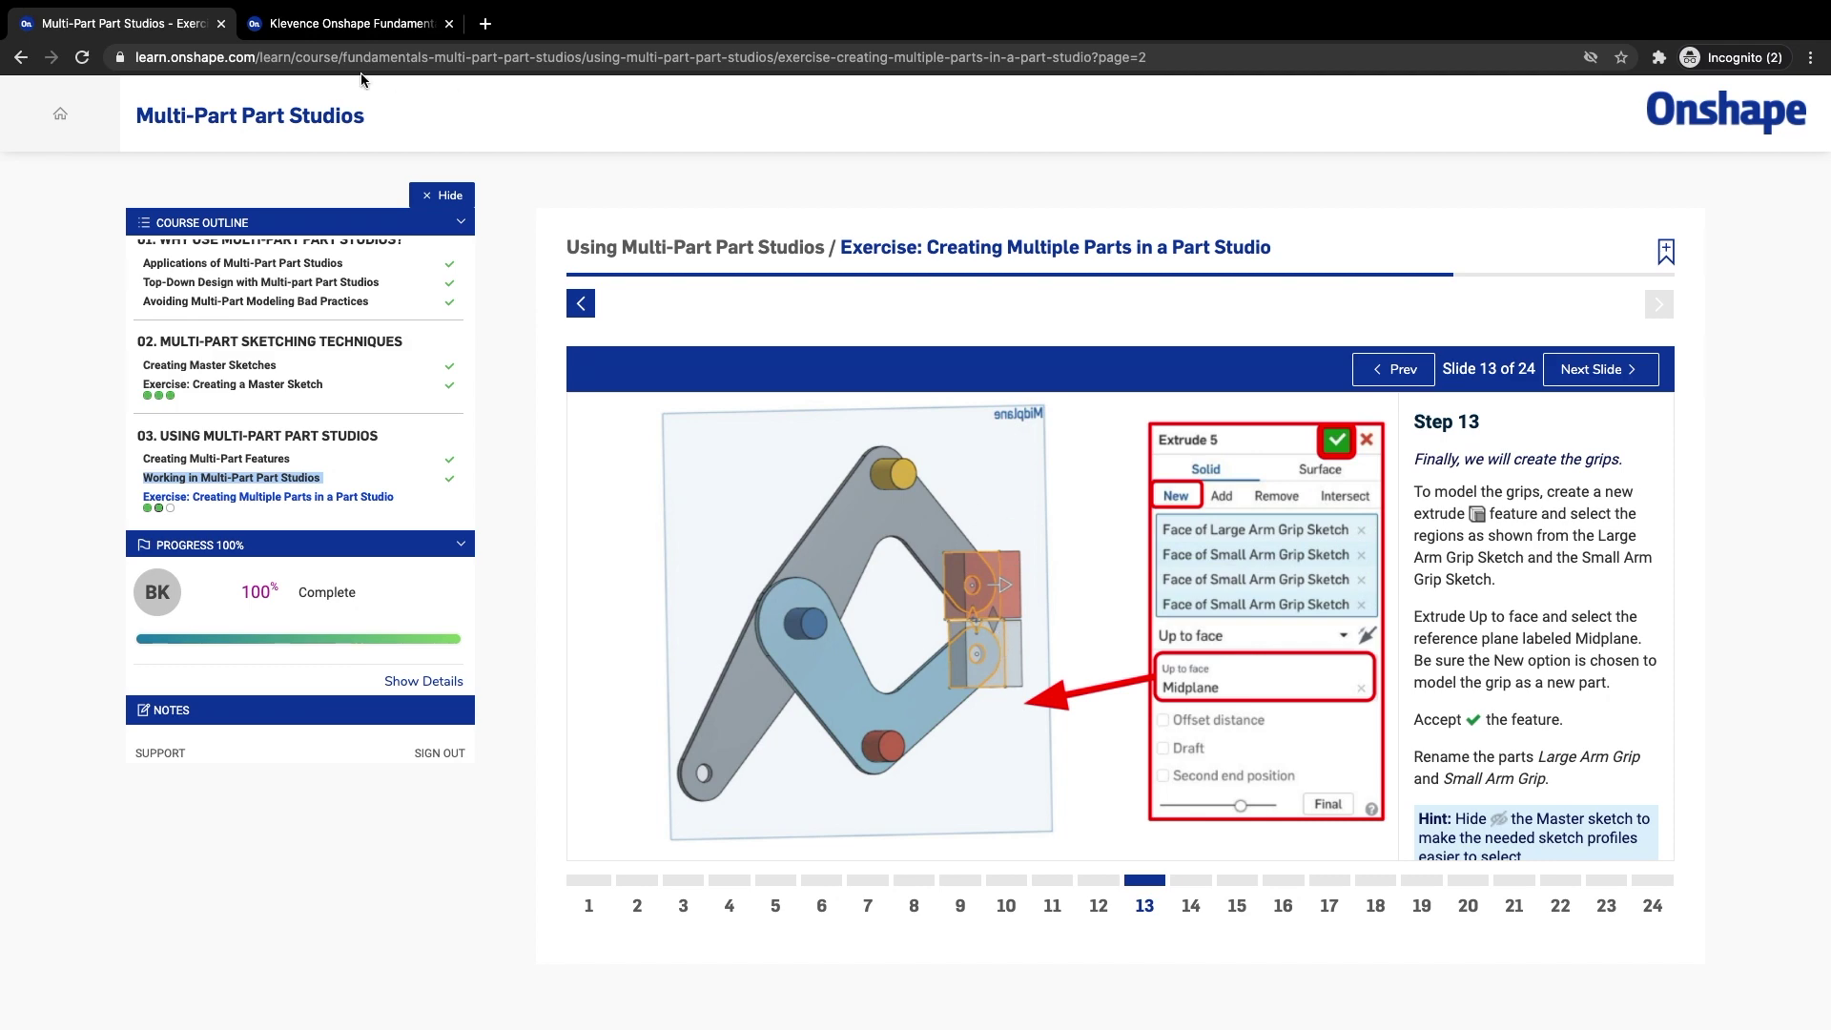
click(315, 40)
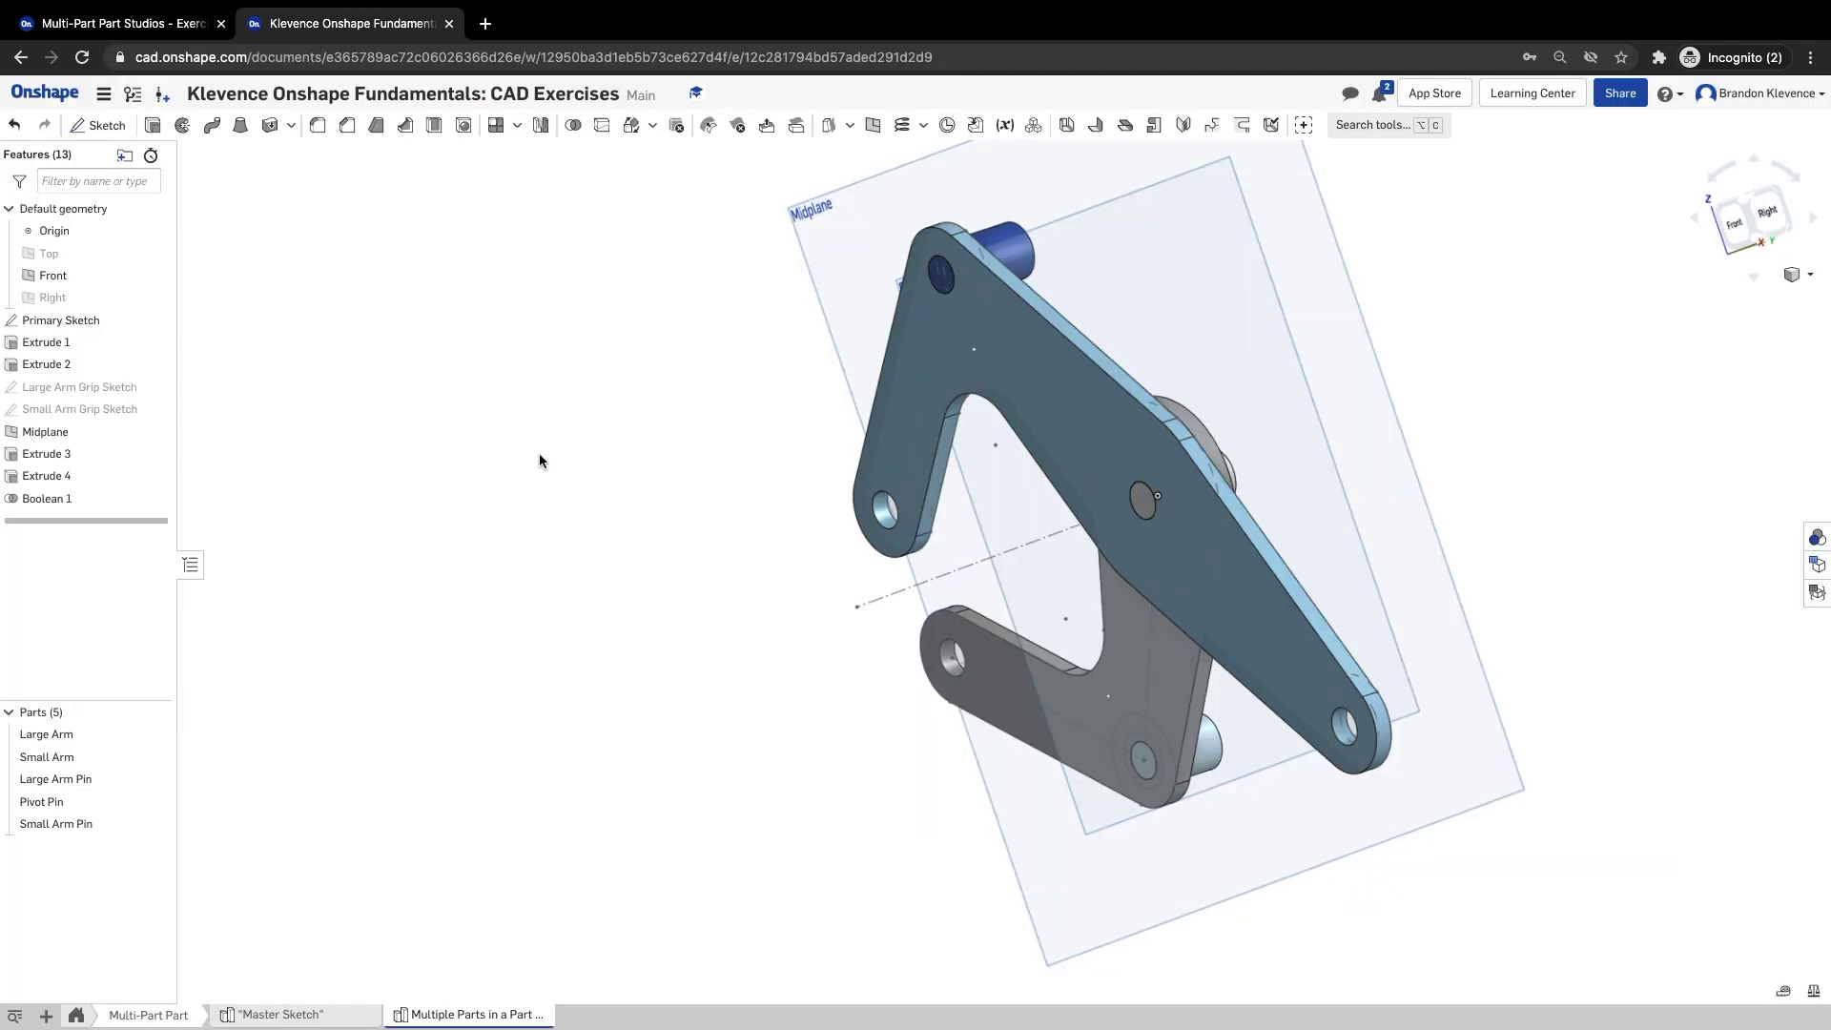
- Show the Large Arm Grip Sketch and the Small Arm Grip Sketch in the model
click(154, 387)
click(155, 409)
right_drag(384, 487, 540, 471)
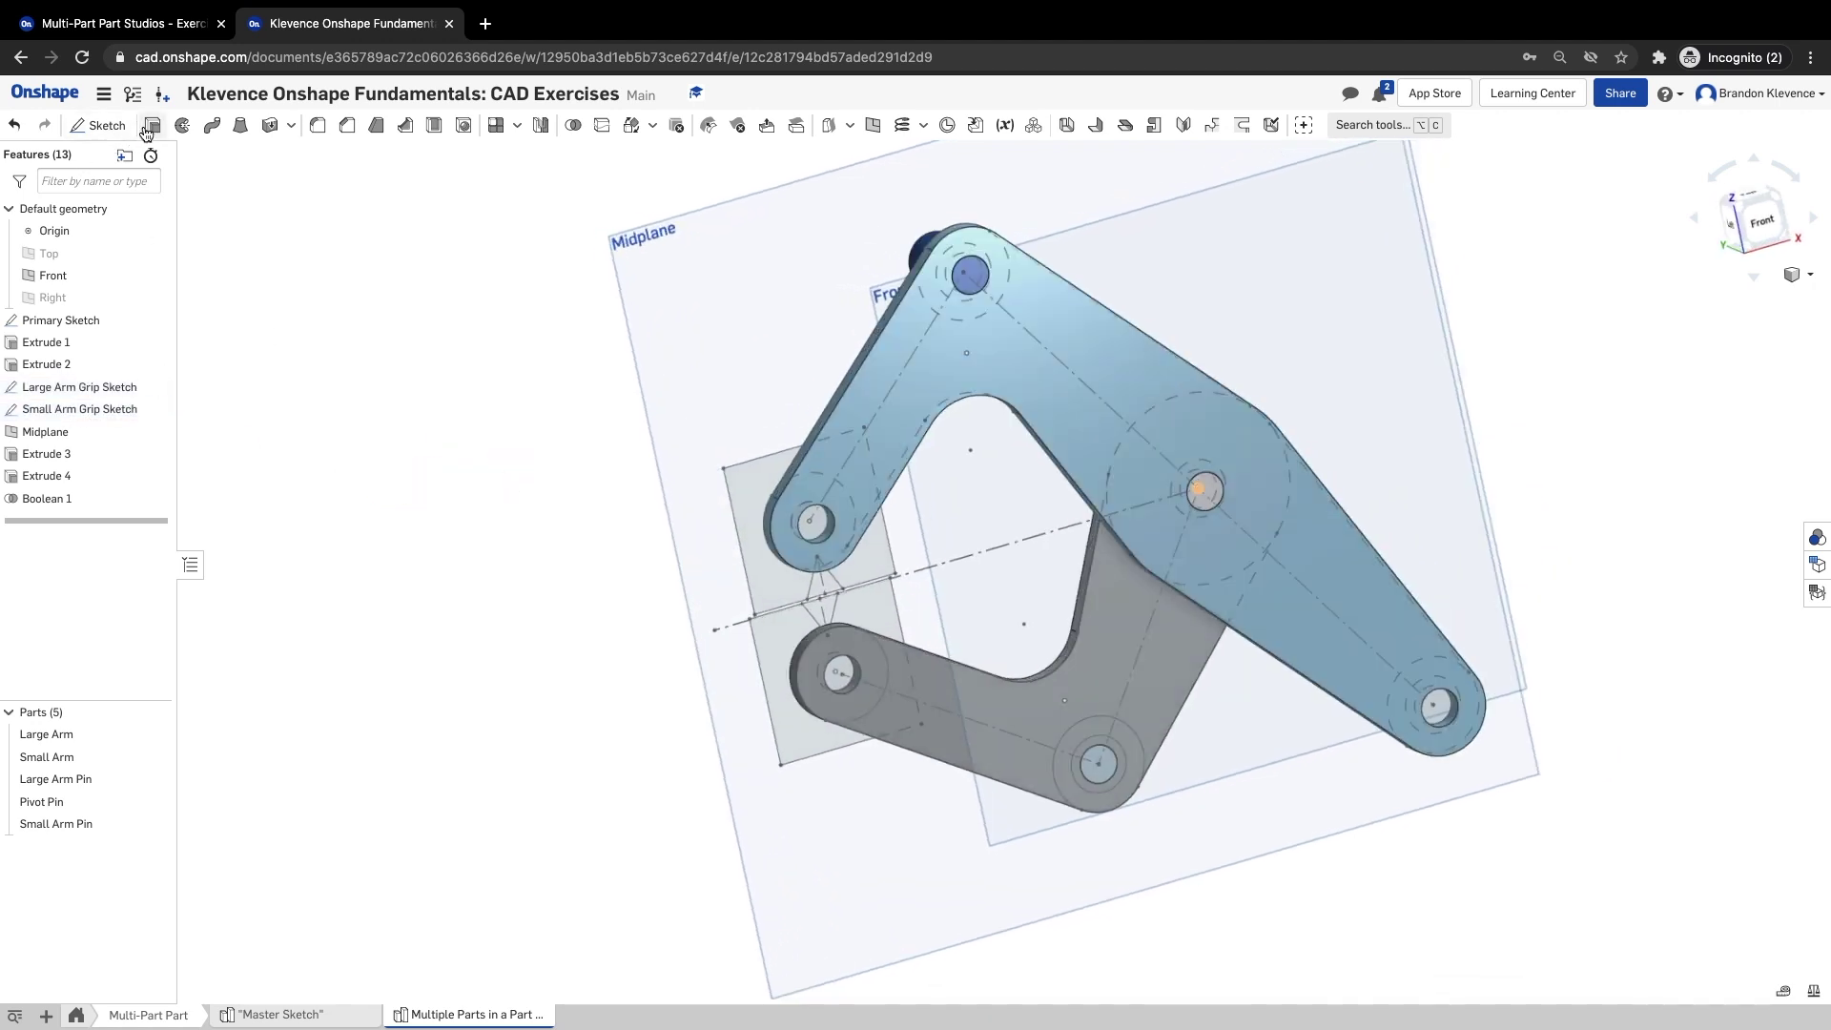
- Create an extrude using the grip regions of the Large Arm Grip Sketch and Small Arm Grip Sketch around the arm ends as profiles
click(152, 125)
click(744, 485)
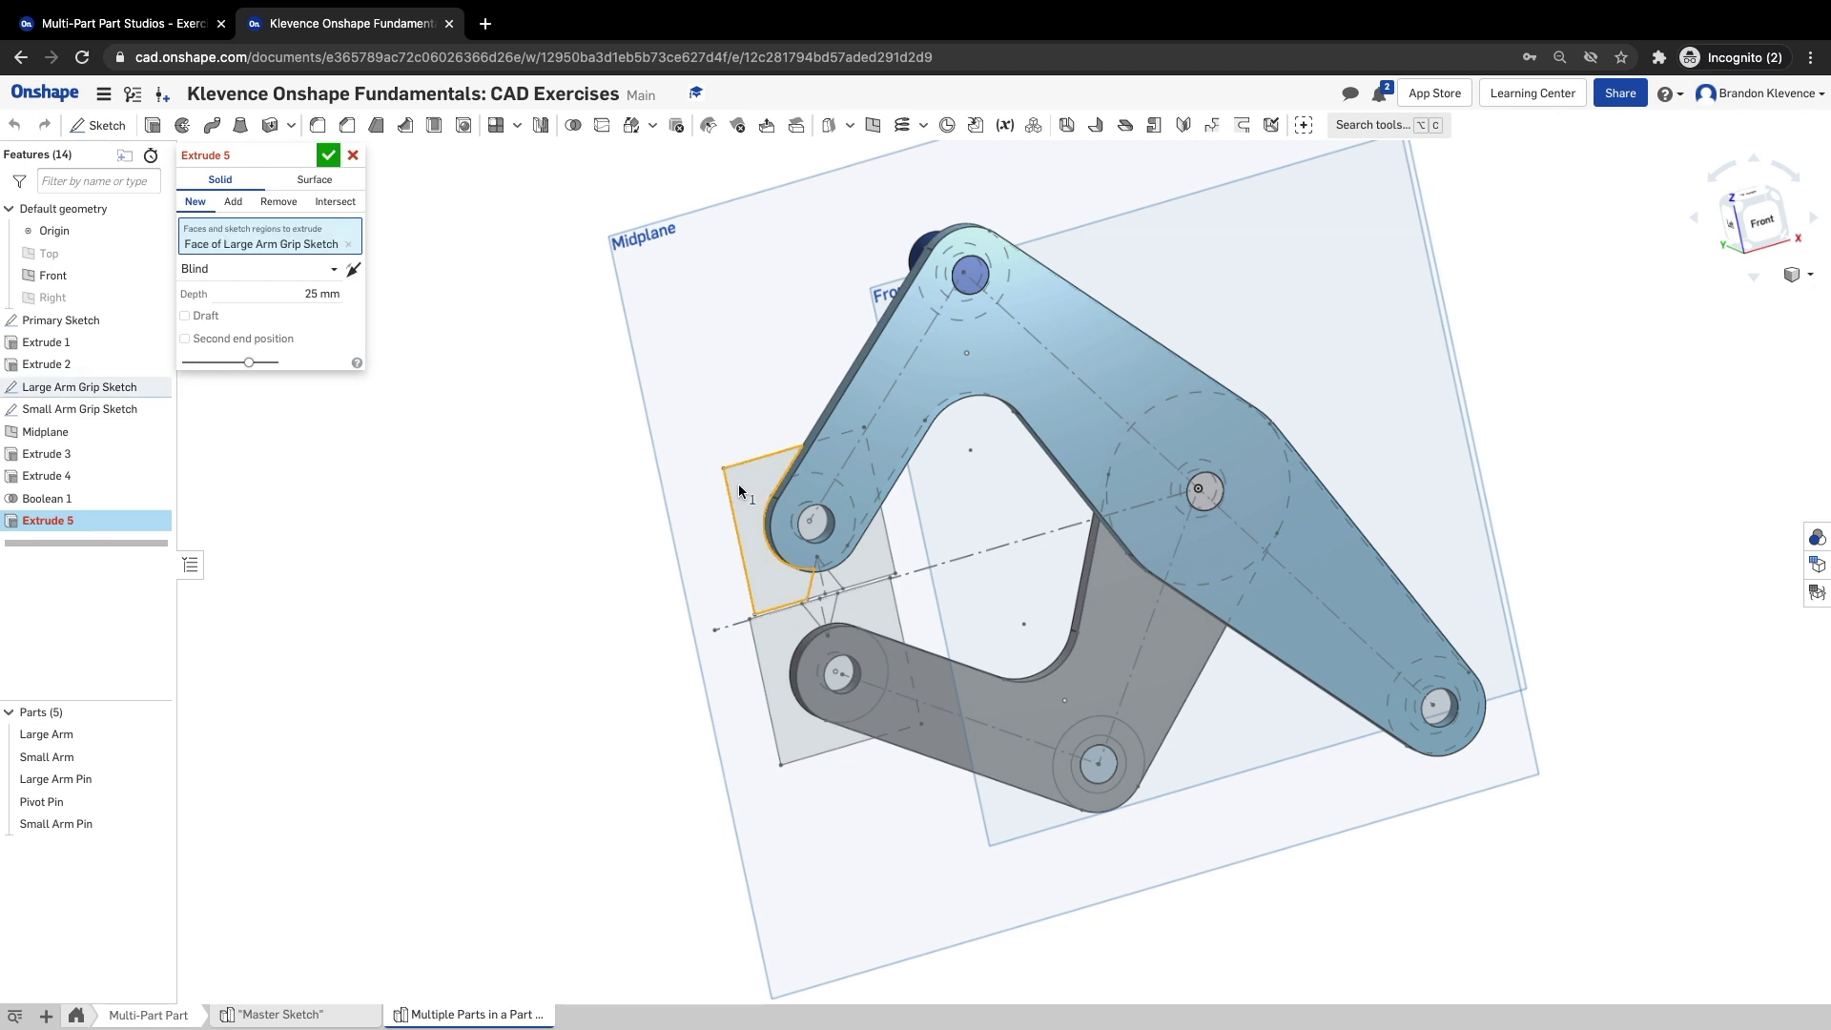
mouse_move(511, 654)
right_down()
mouse_move(654, 695)
mouse_move(792, 685)
right_up()
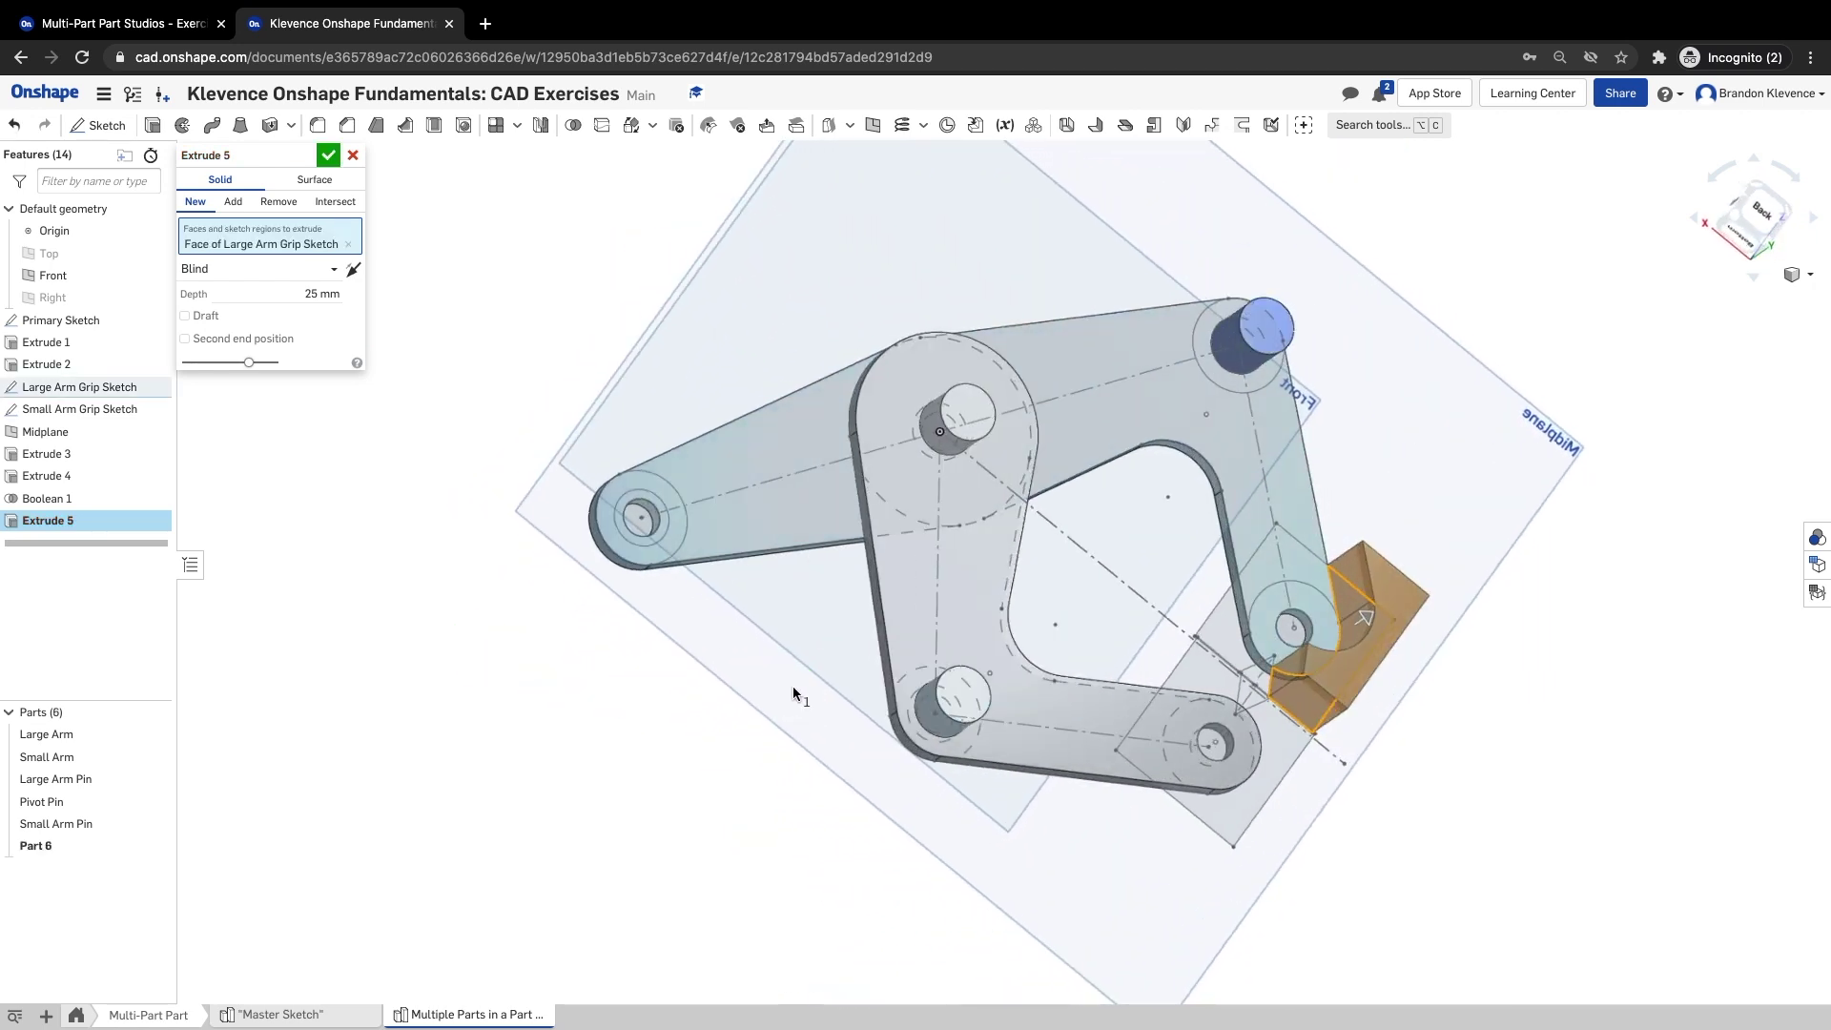
click(1245, 622)
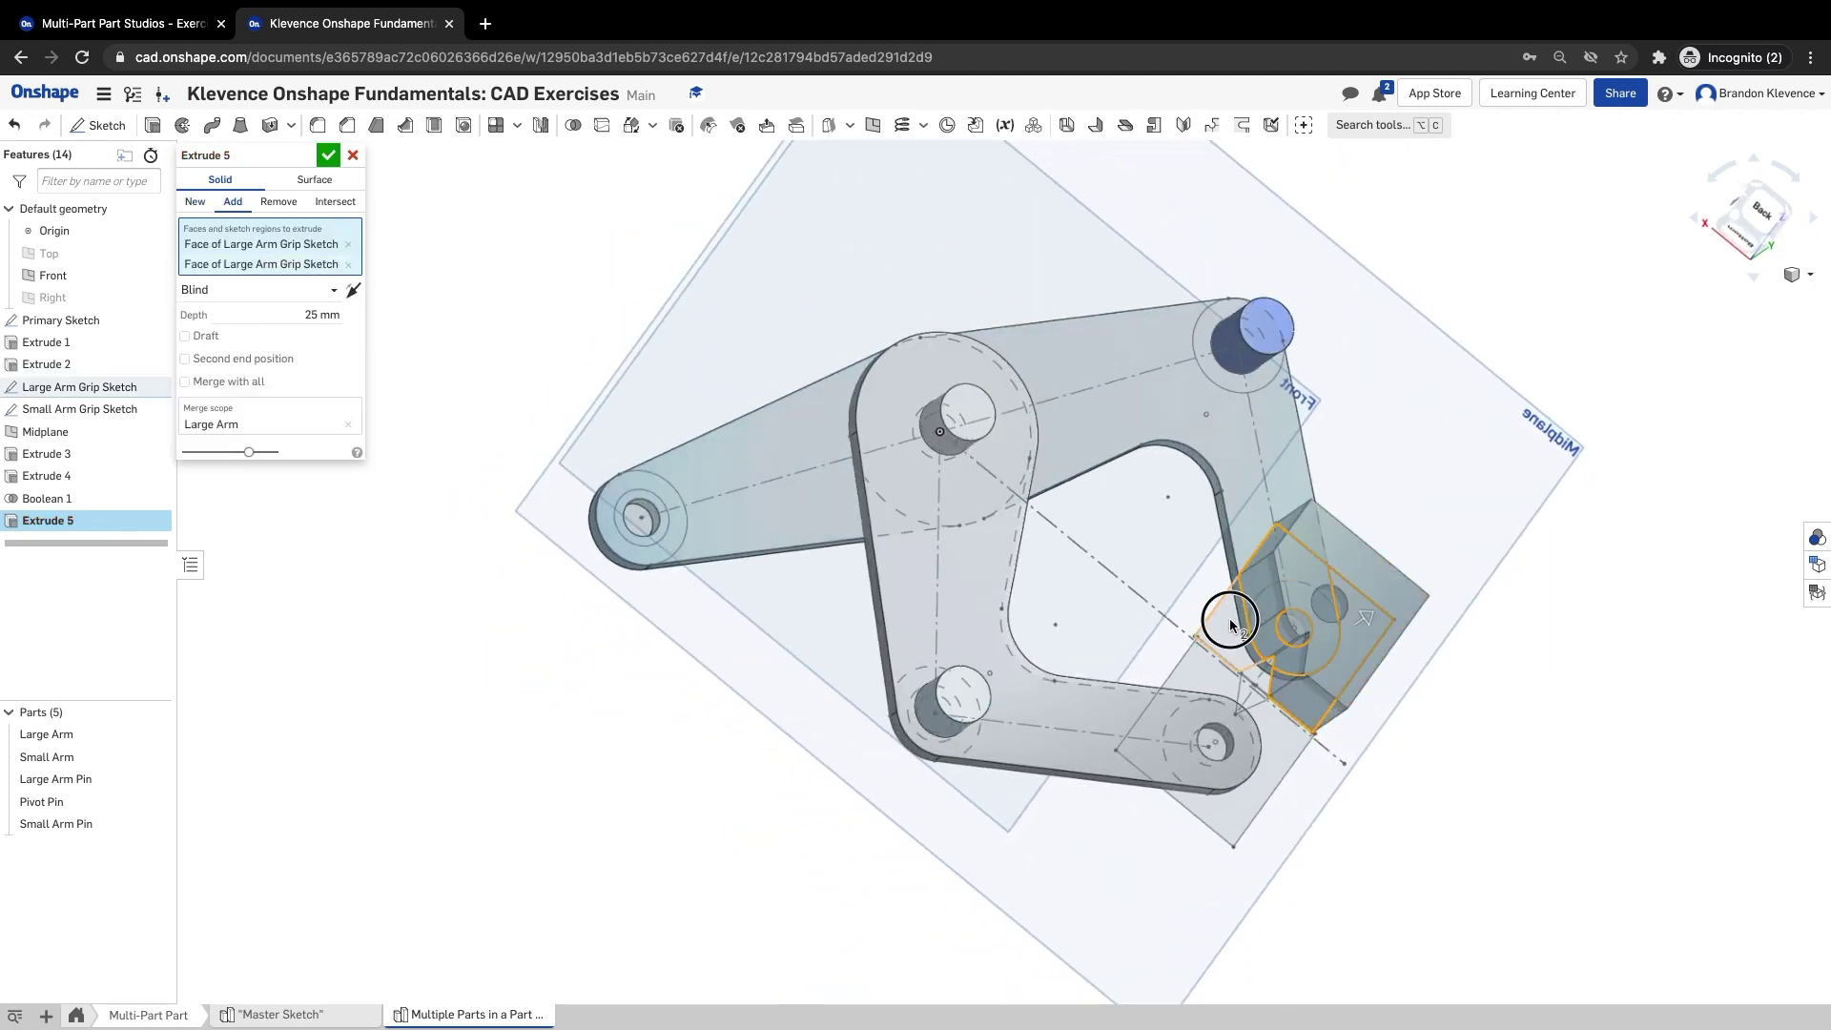
click(1226, 620)
click(1173, 715)
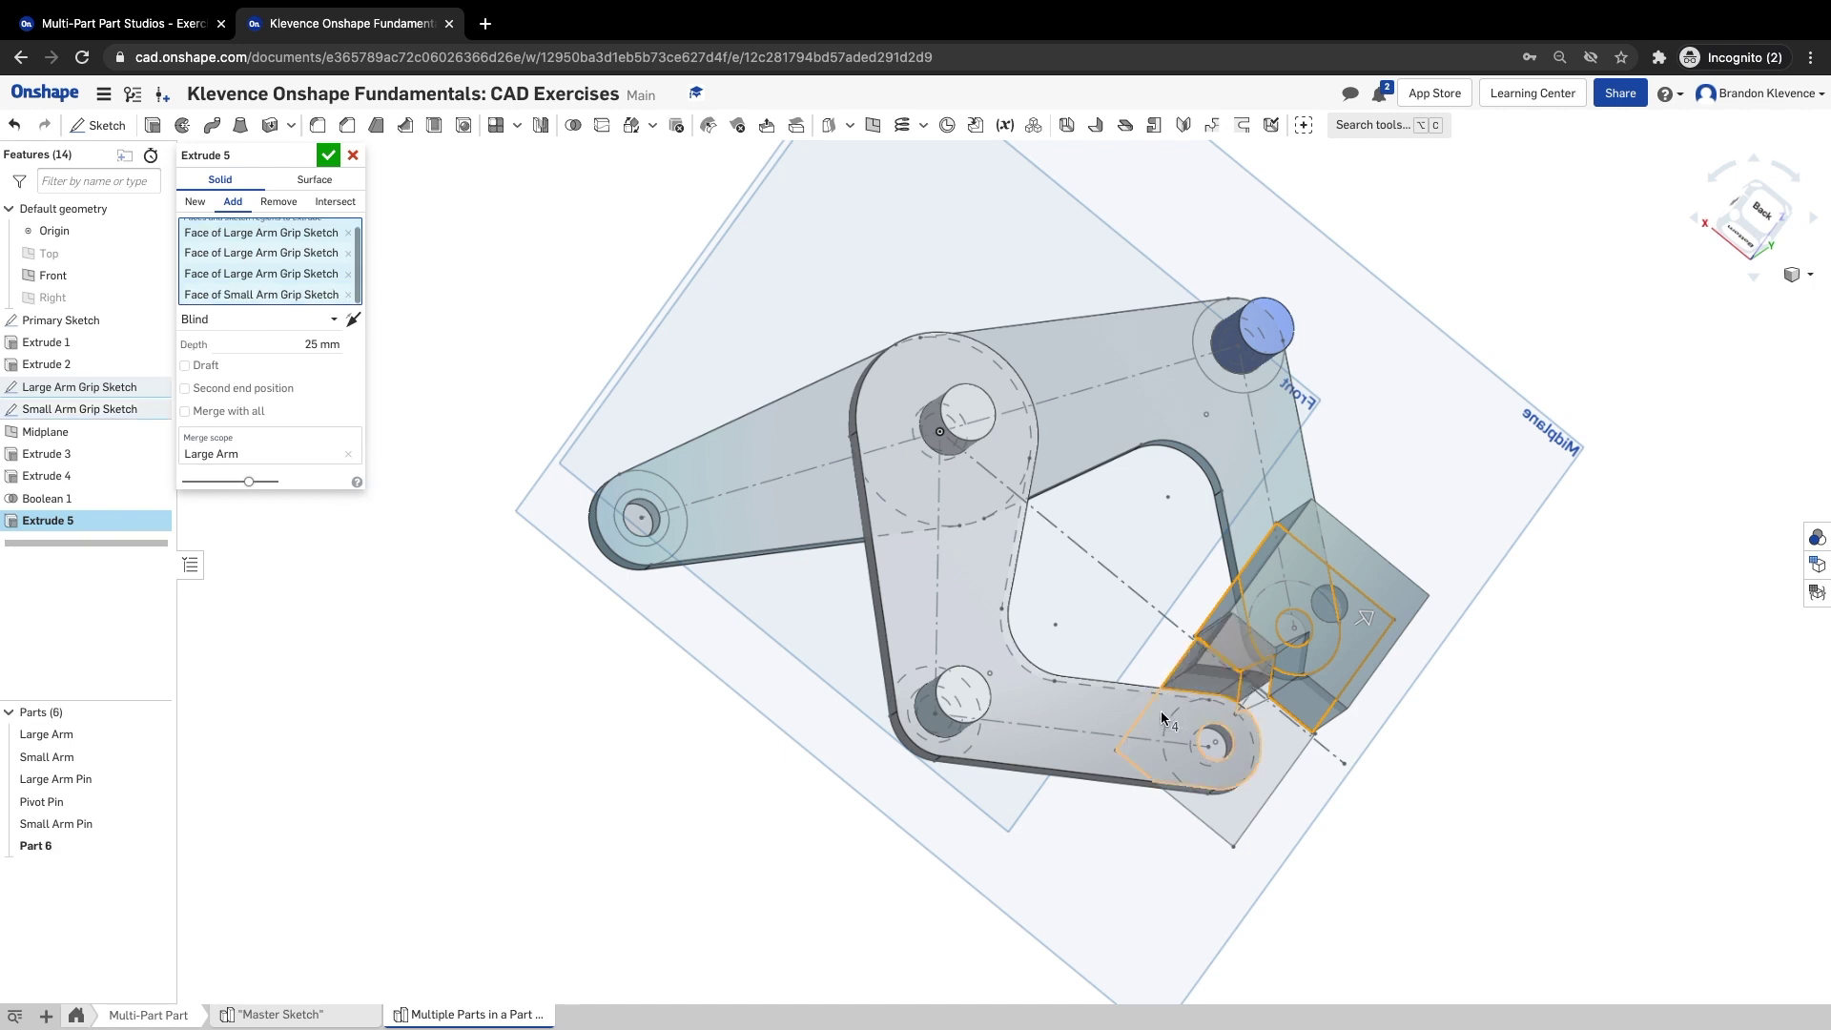
click(1171, 727)
click(1245, 806)
right_drag(1440, 822, 1316, 776)
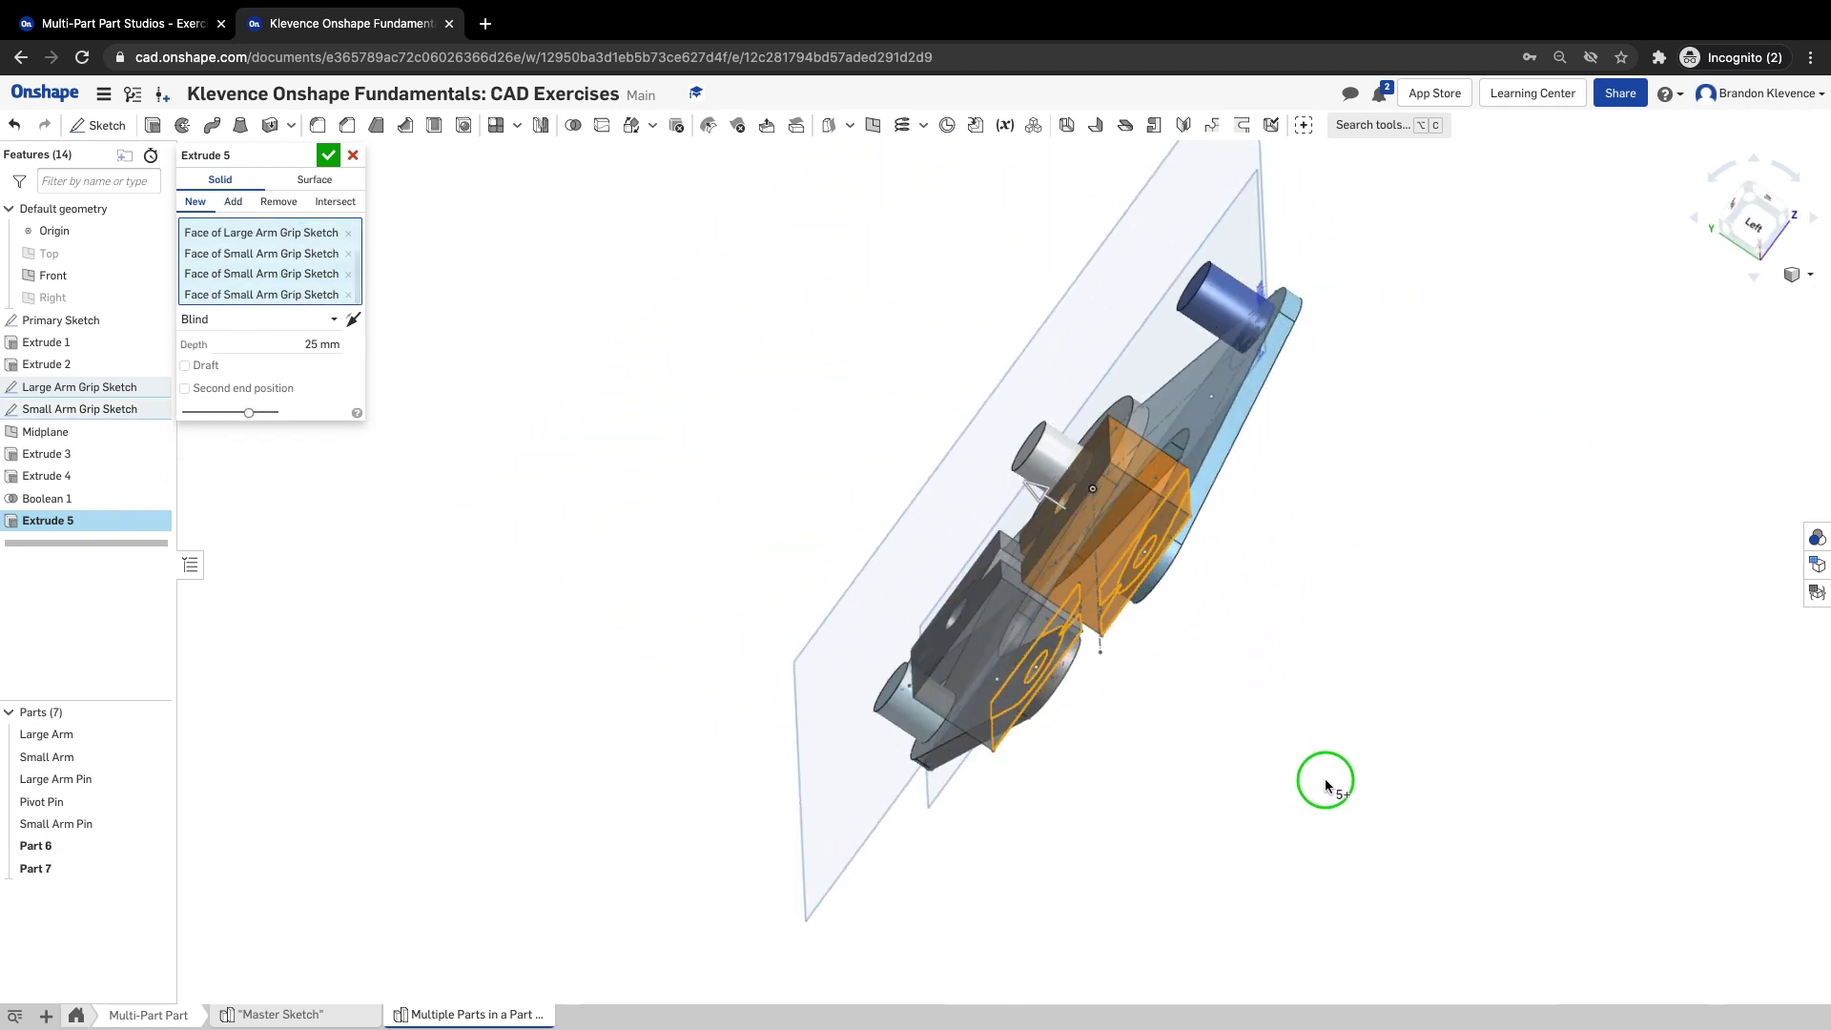
- Set the grip extrude's end type to Up to face, ending at the Midplane
click(306, 322)
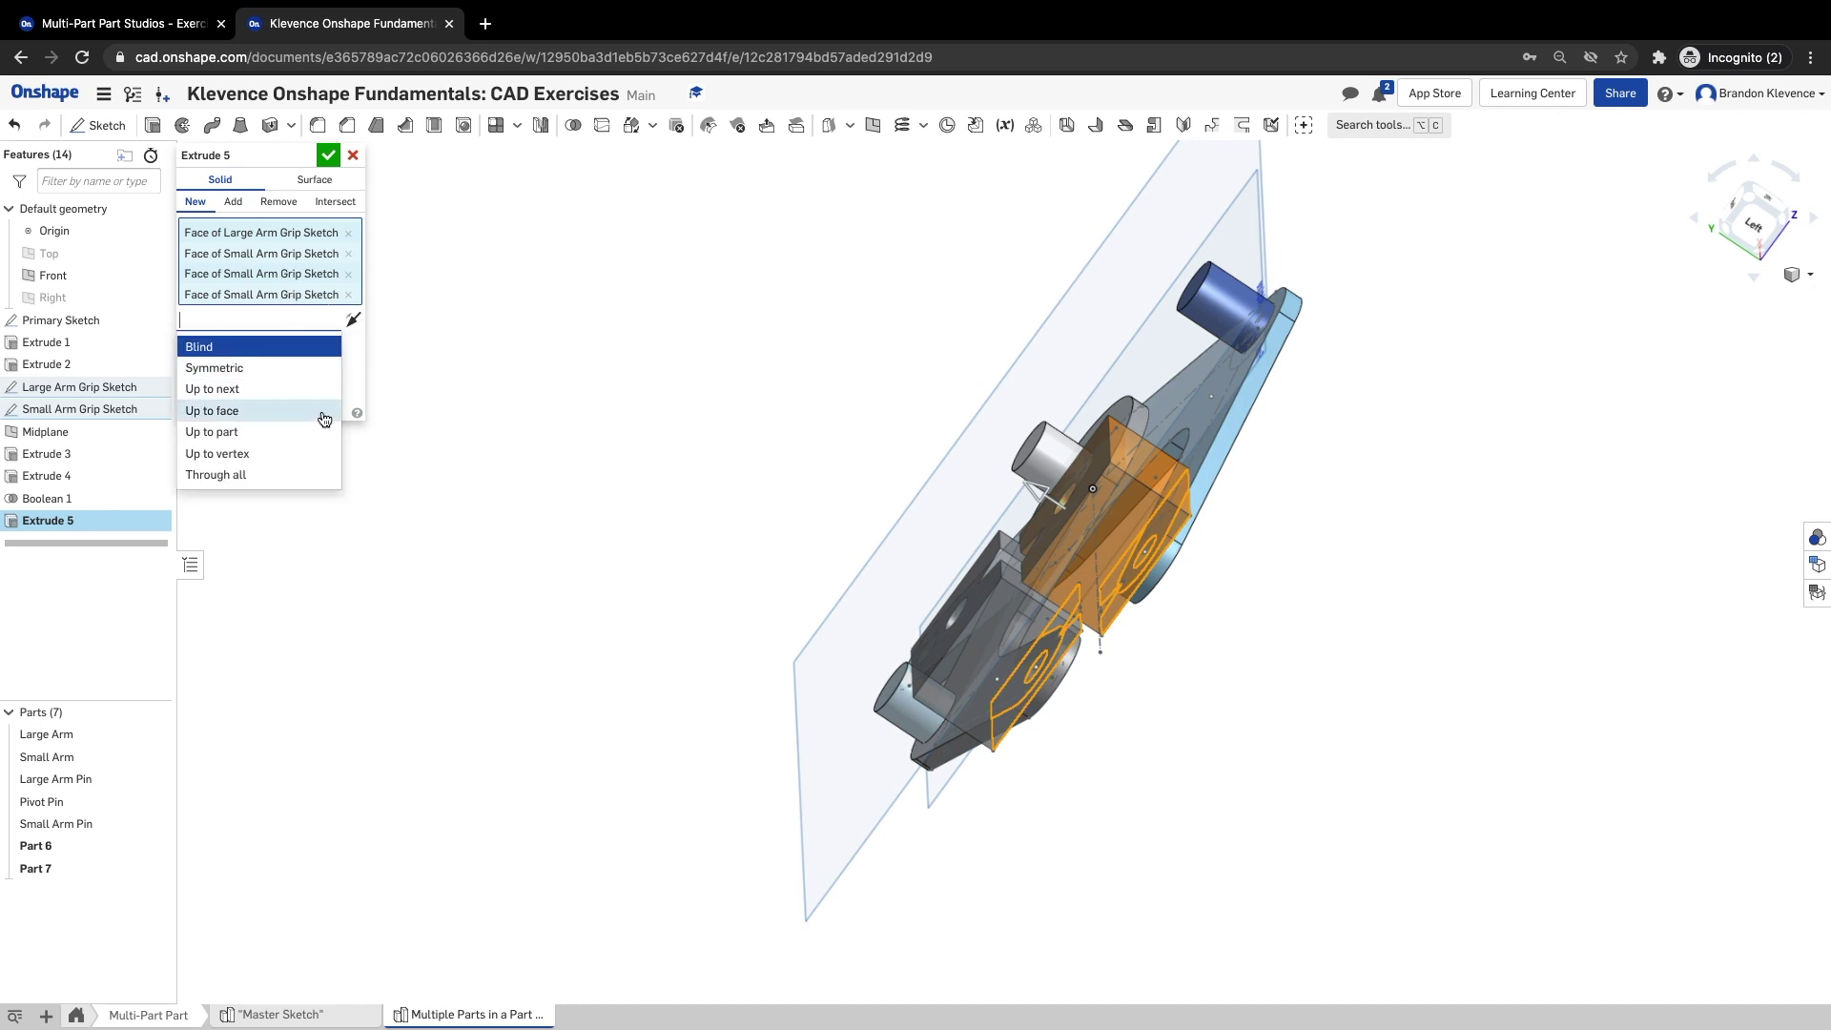
click(315, 413)
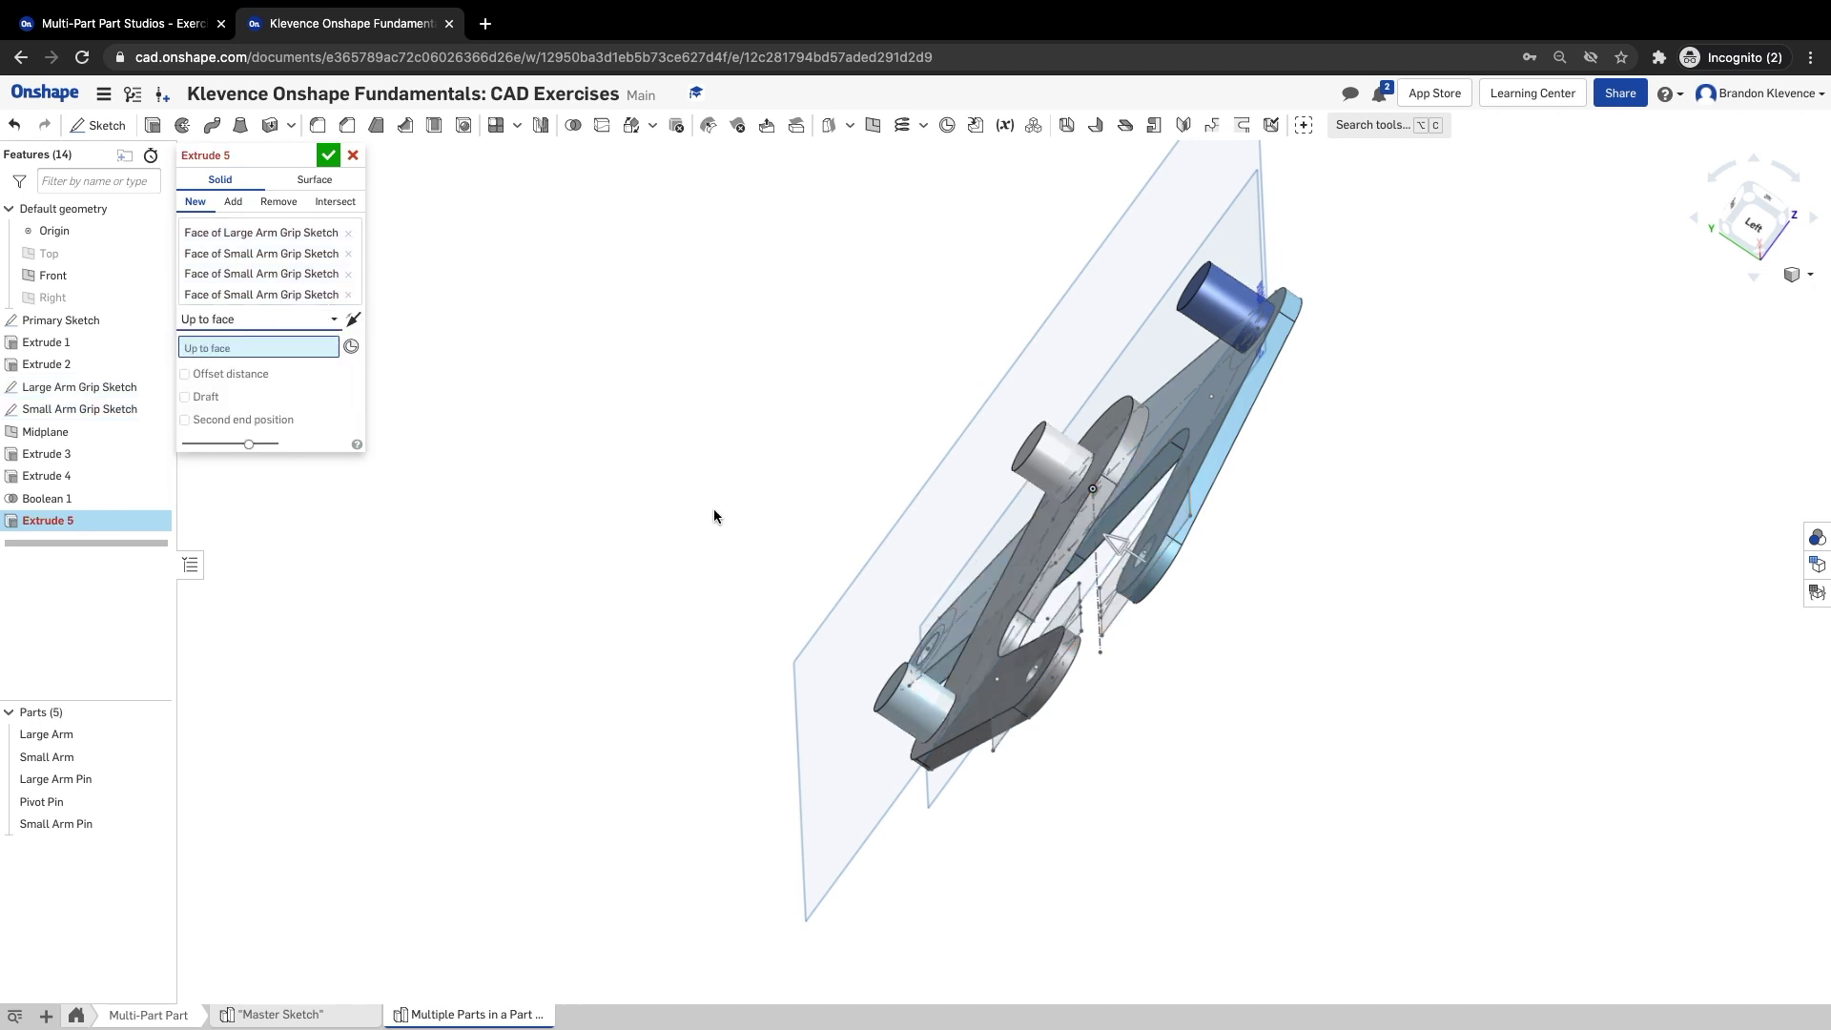
click(863, 621)
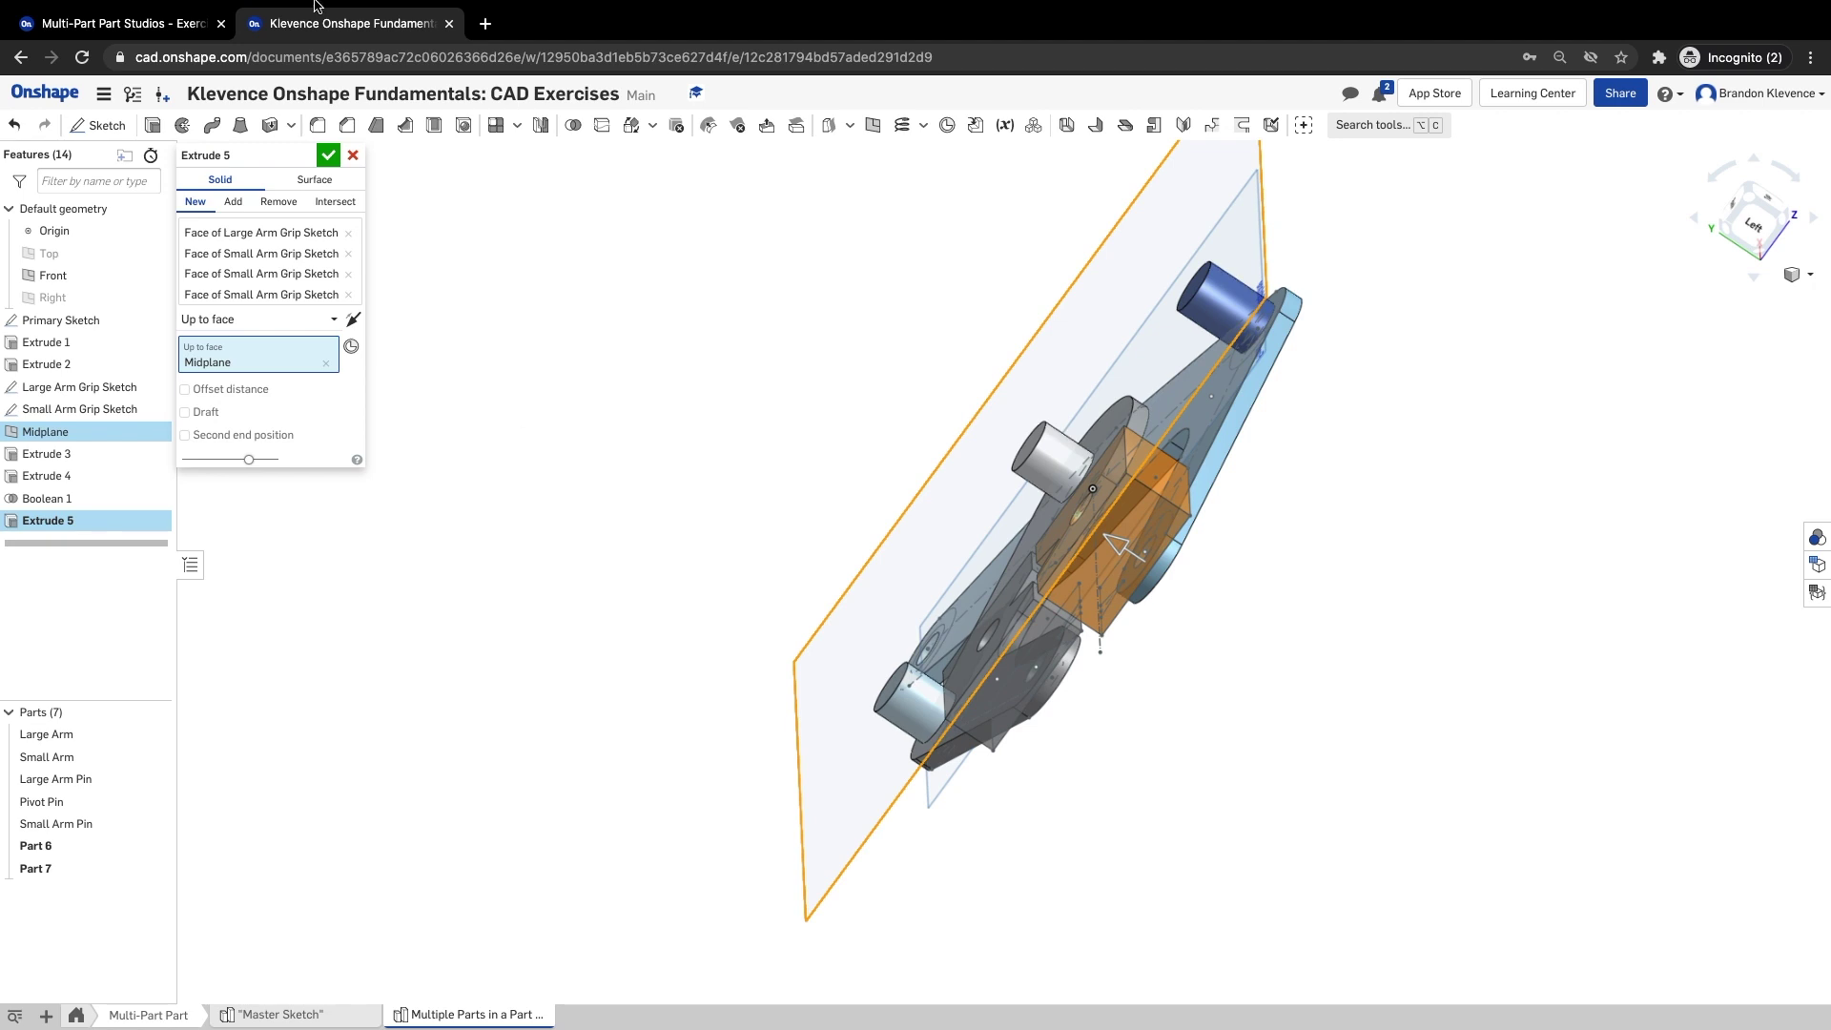
- Compare the grip extrude's settings with exercise Step 13 and accept the feature
click(135, 64)
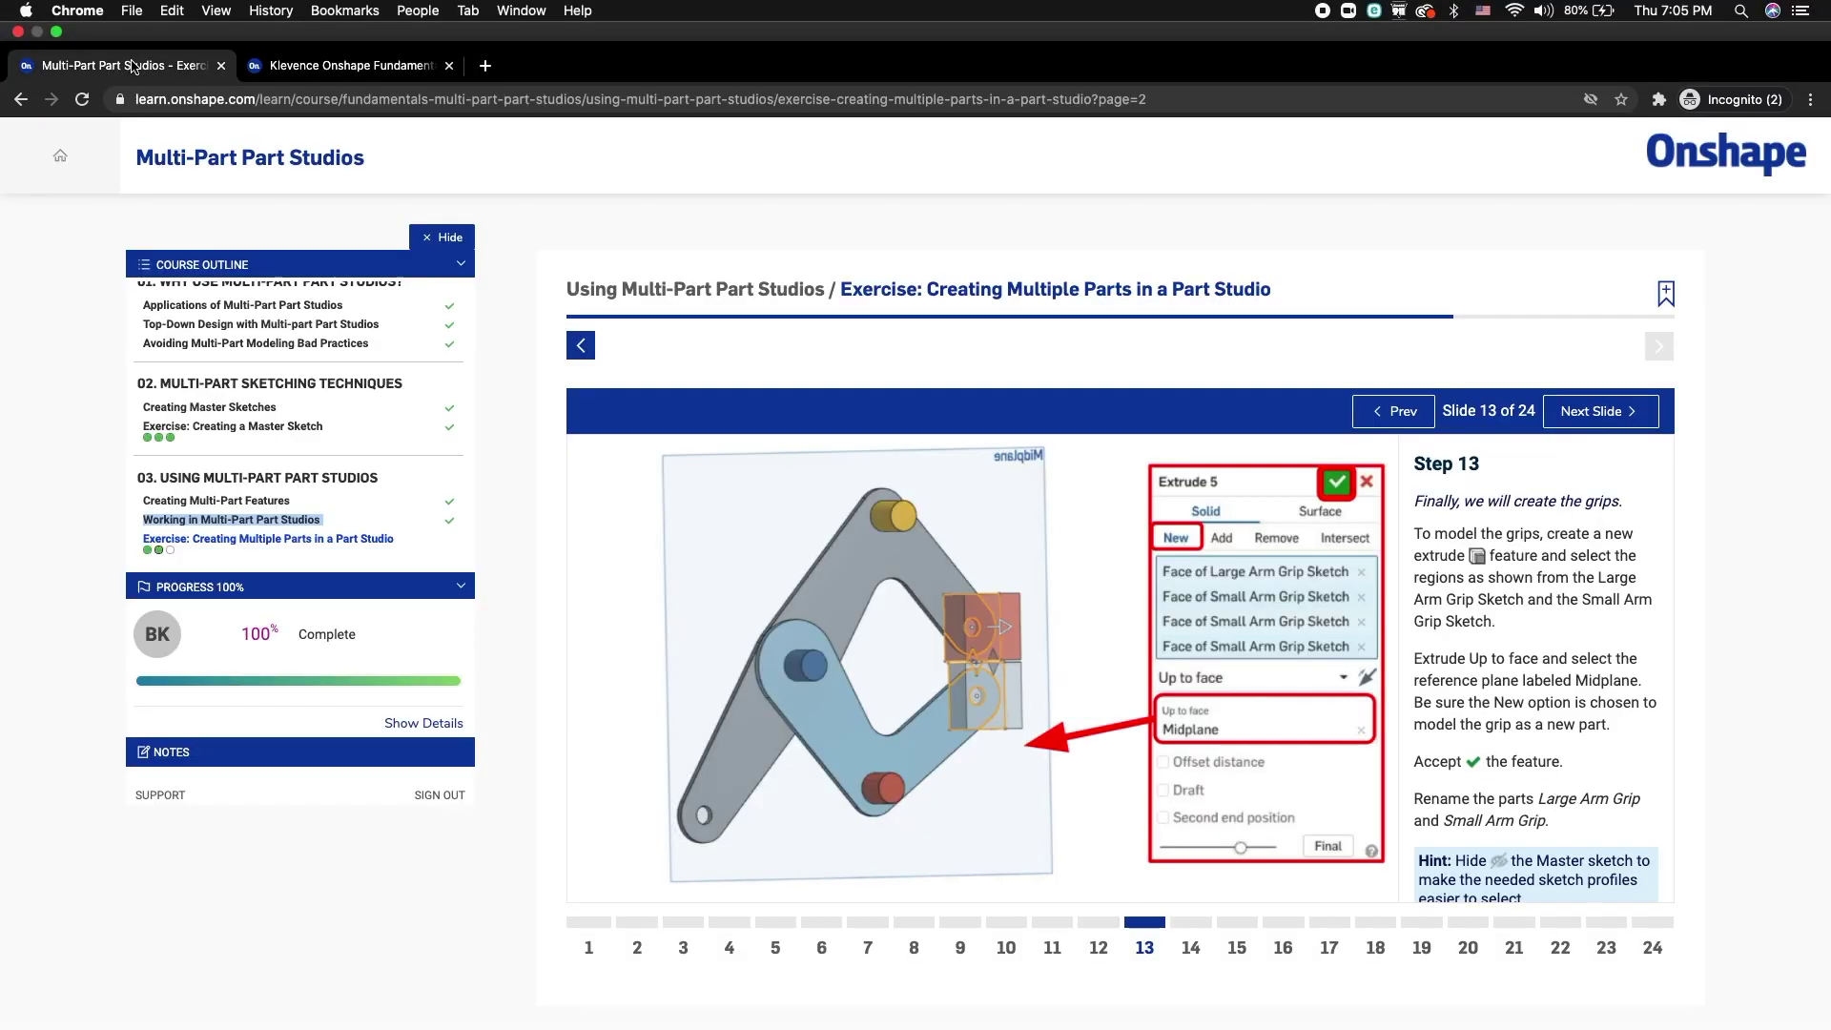
key(ctrl+super+f)
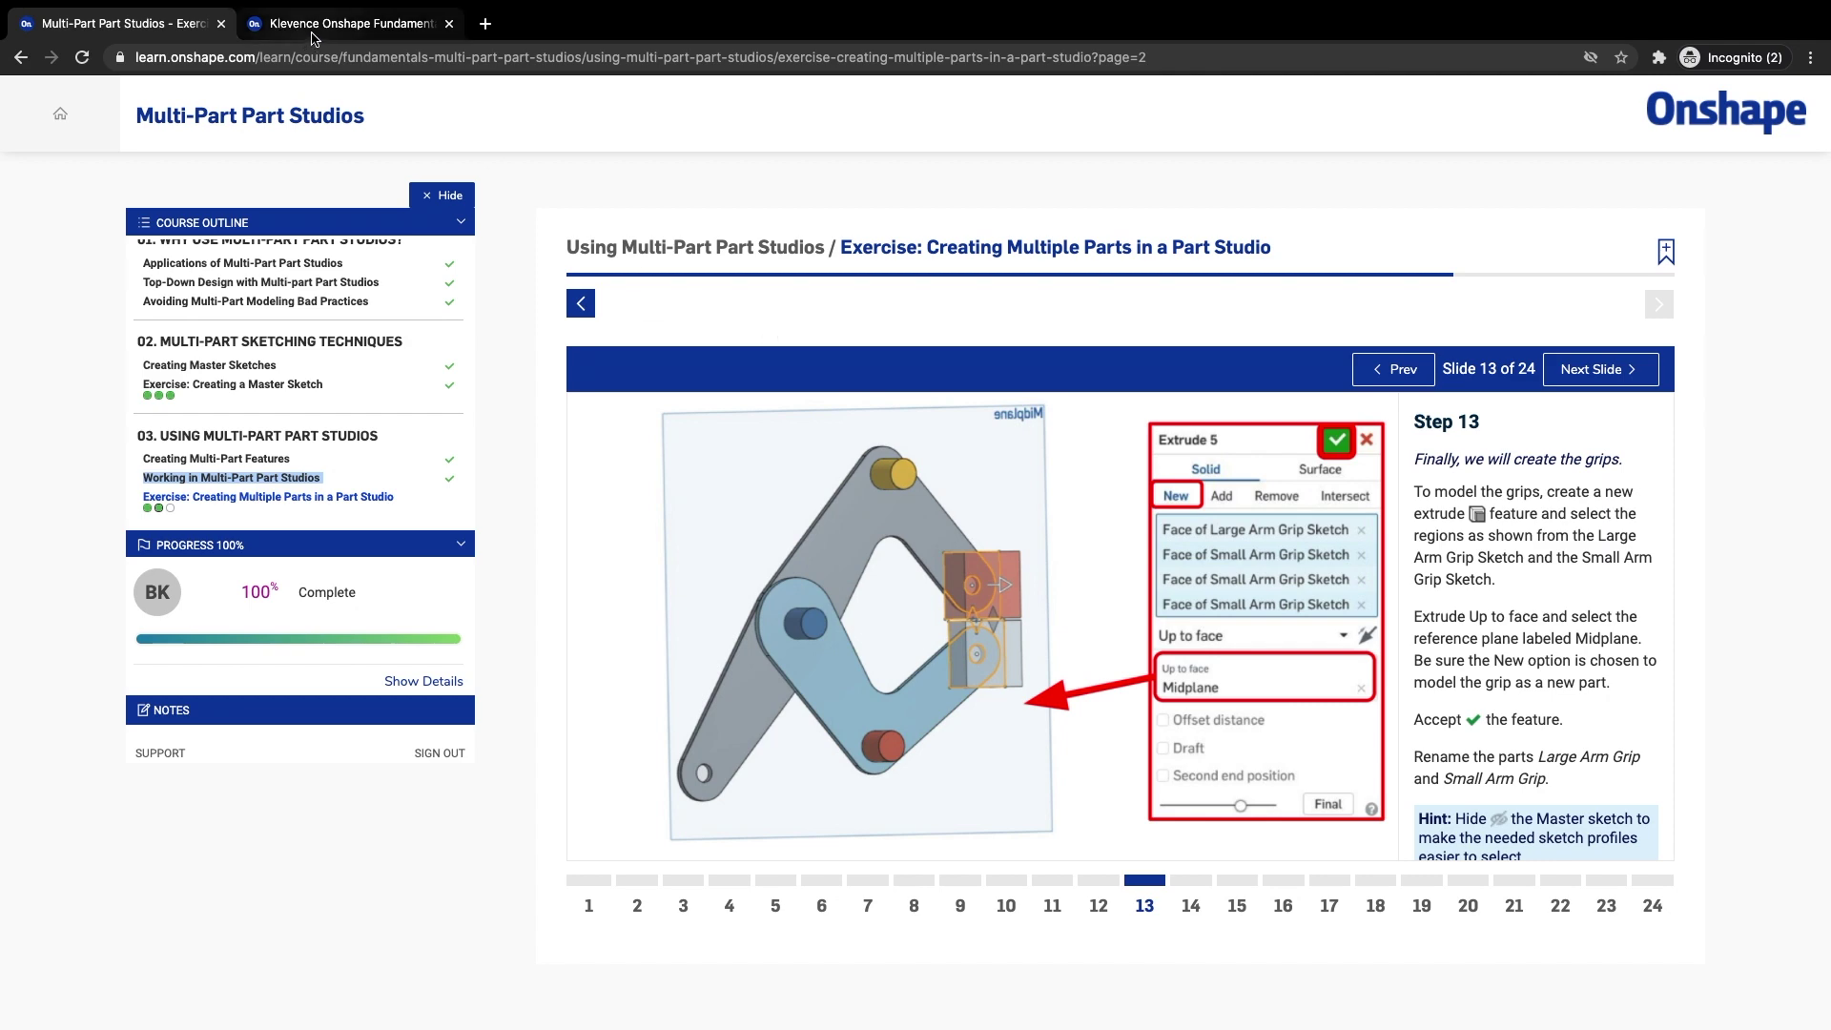
click(313, 36)
click(327, 150)
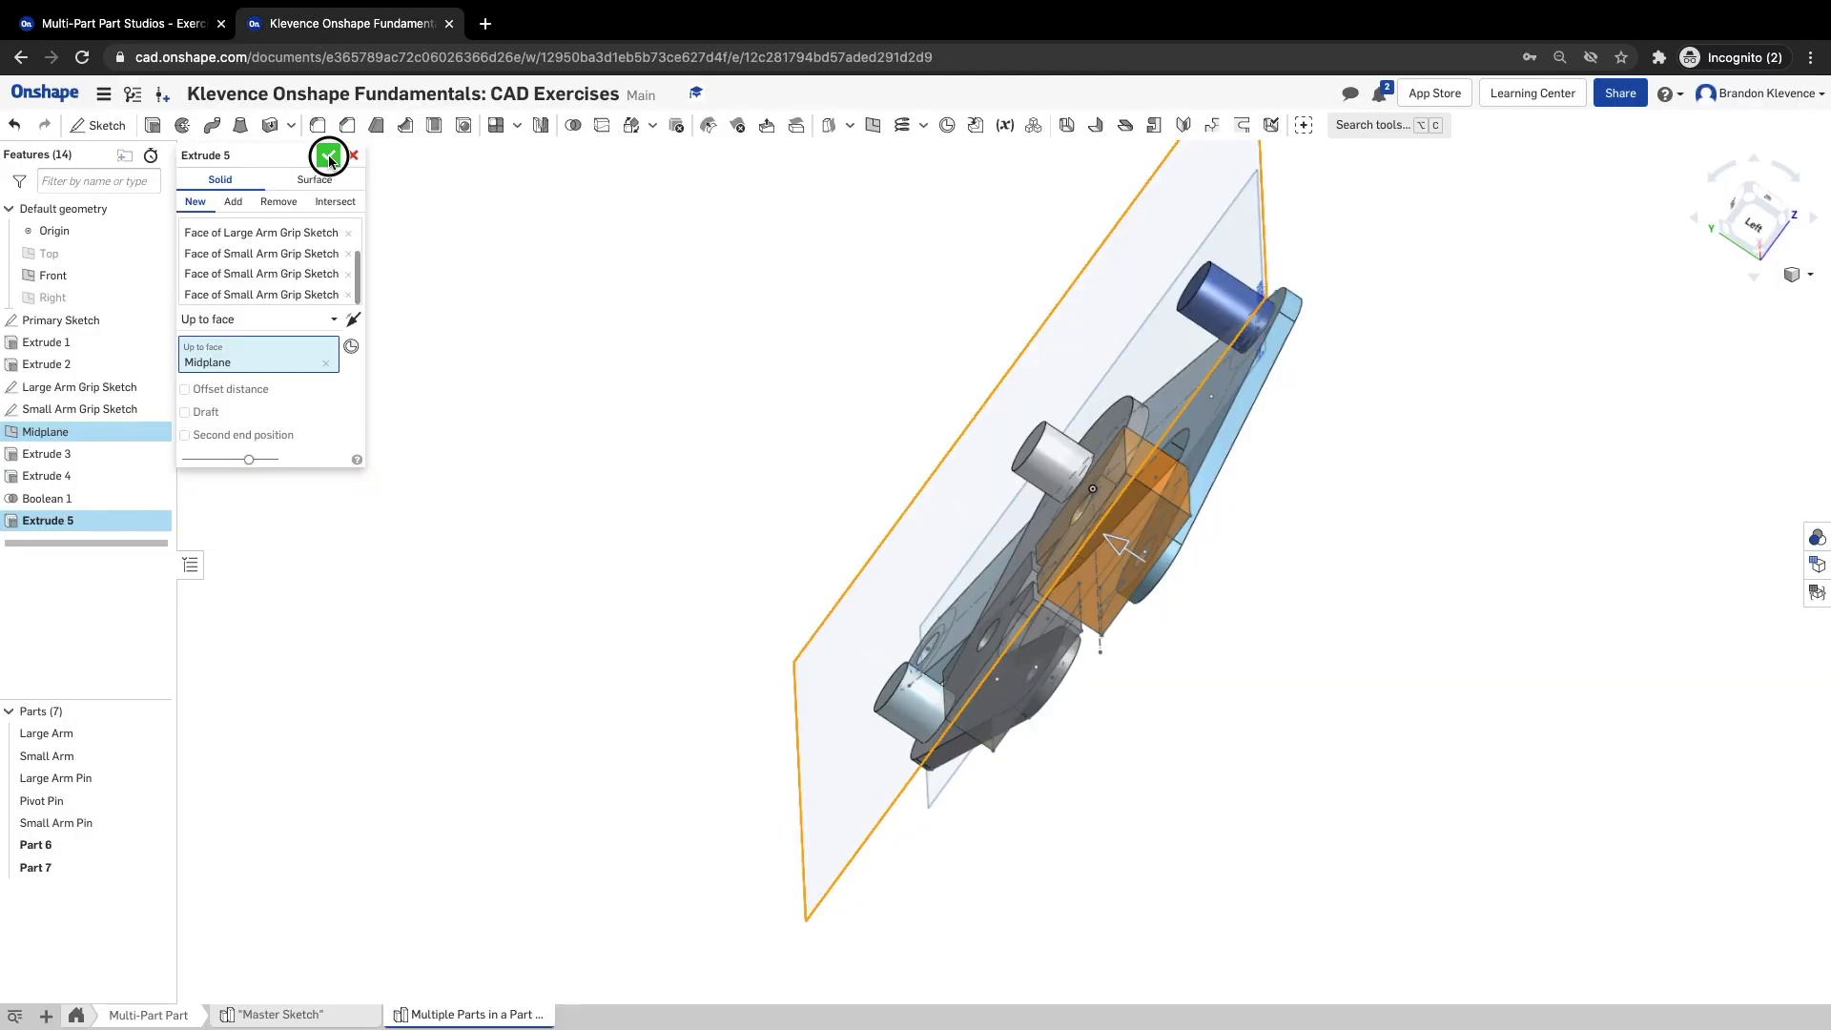
- Rename Part 6 as Large Arm Grip and Part 7 as Small Arm Grip
right_drag(634, 579, 83, 598)
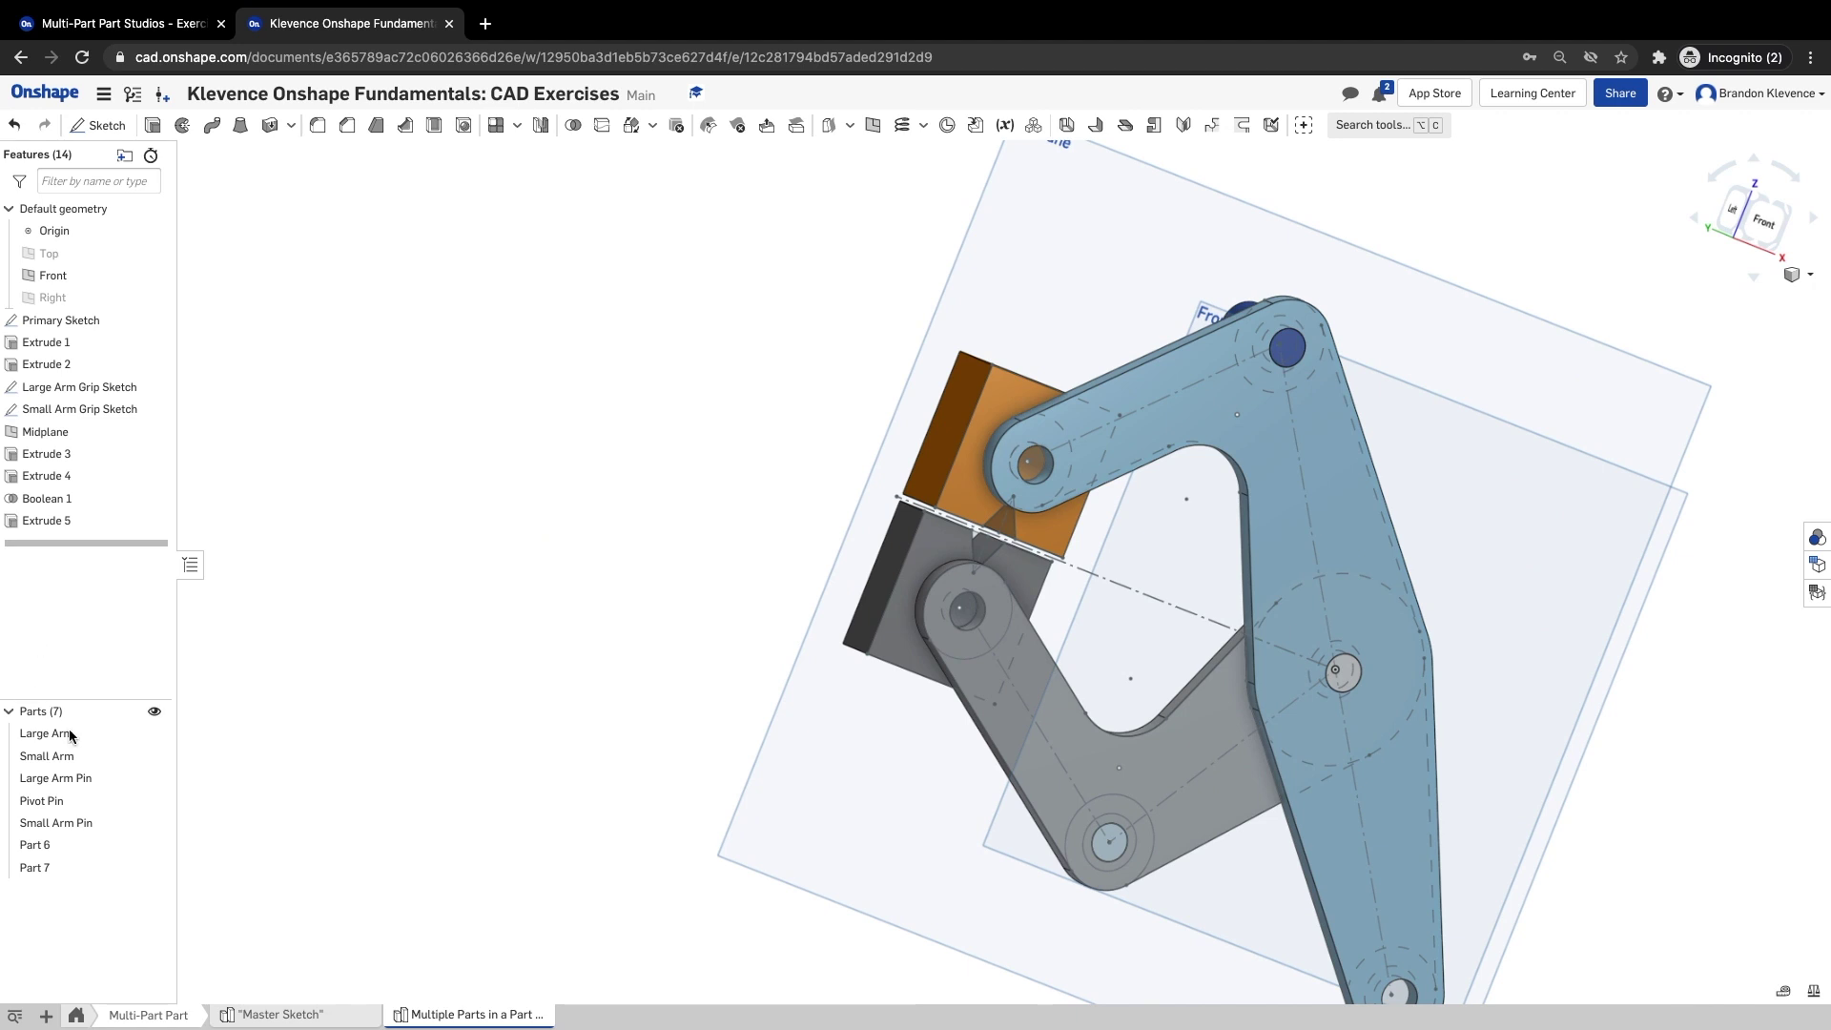
right_click(59, 843)
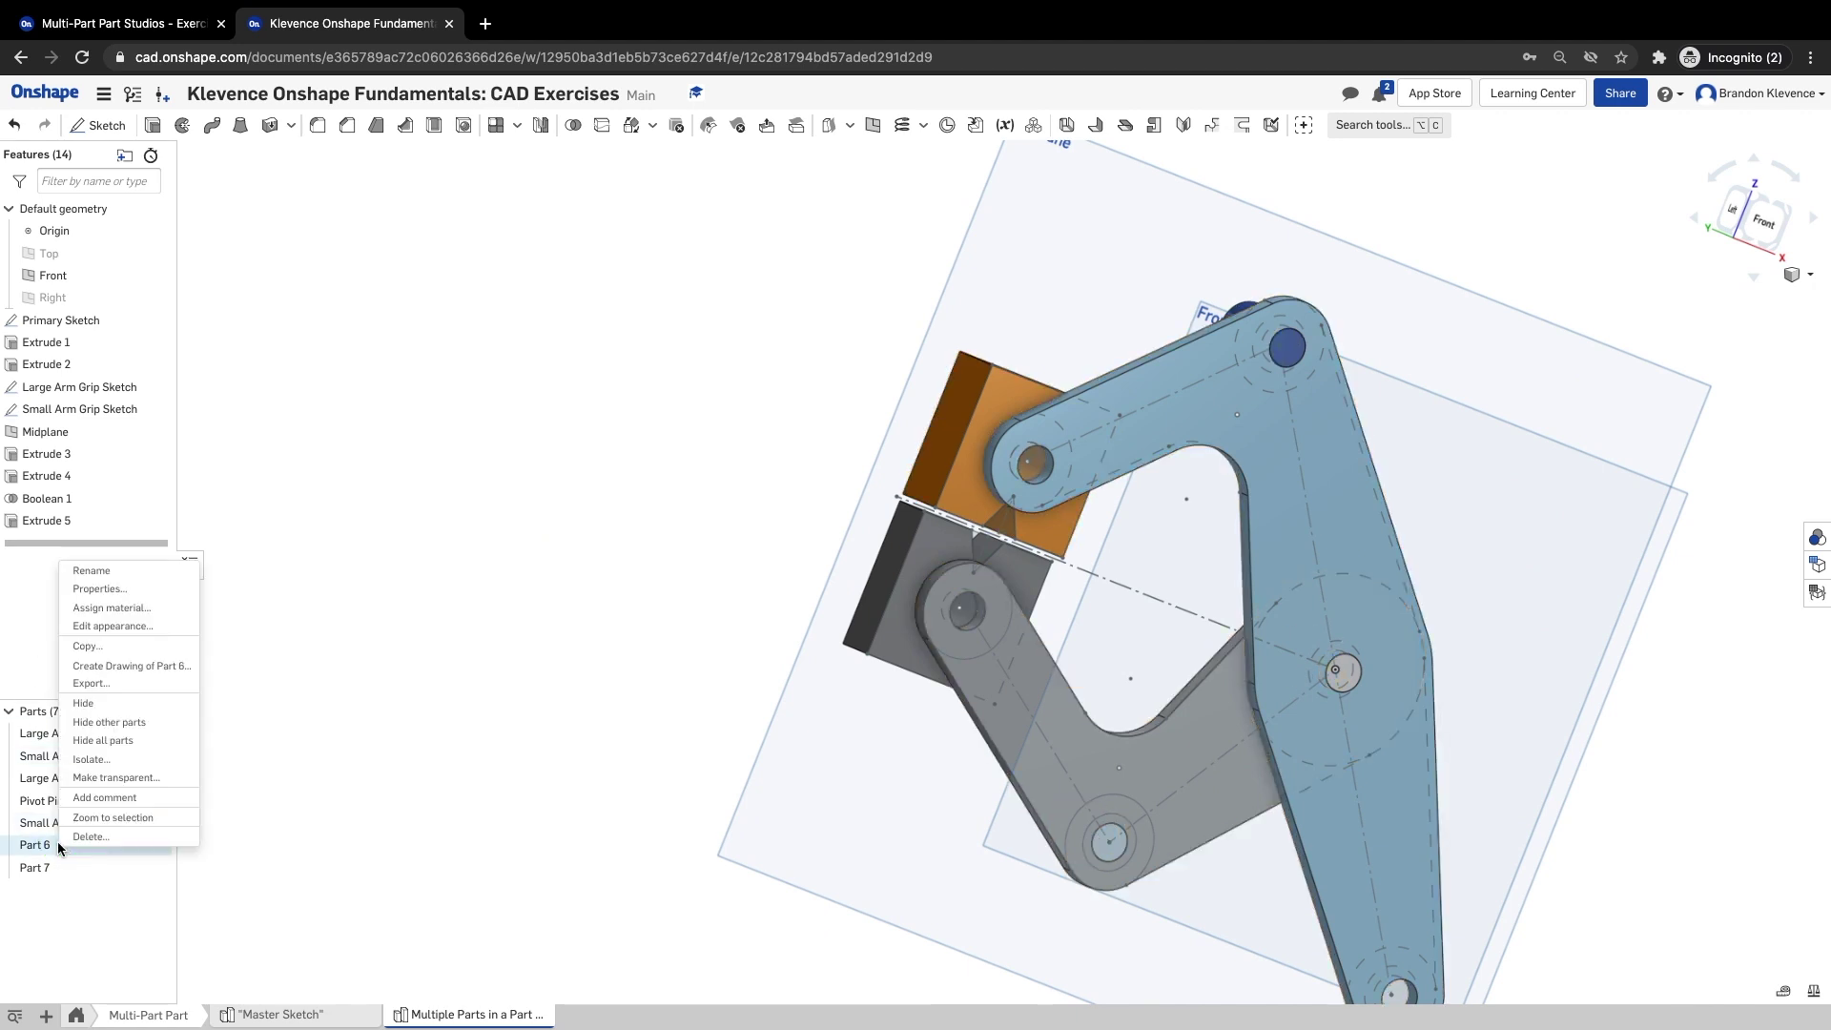
click(91, 571)
text(Large Arm Grip)
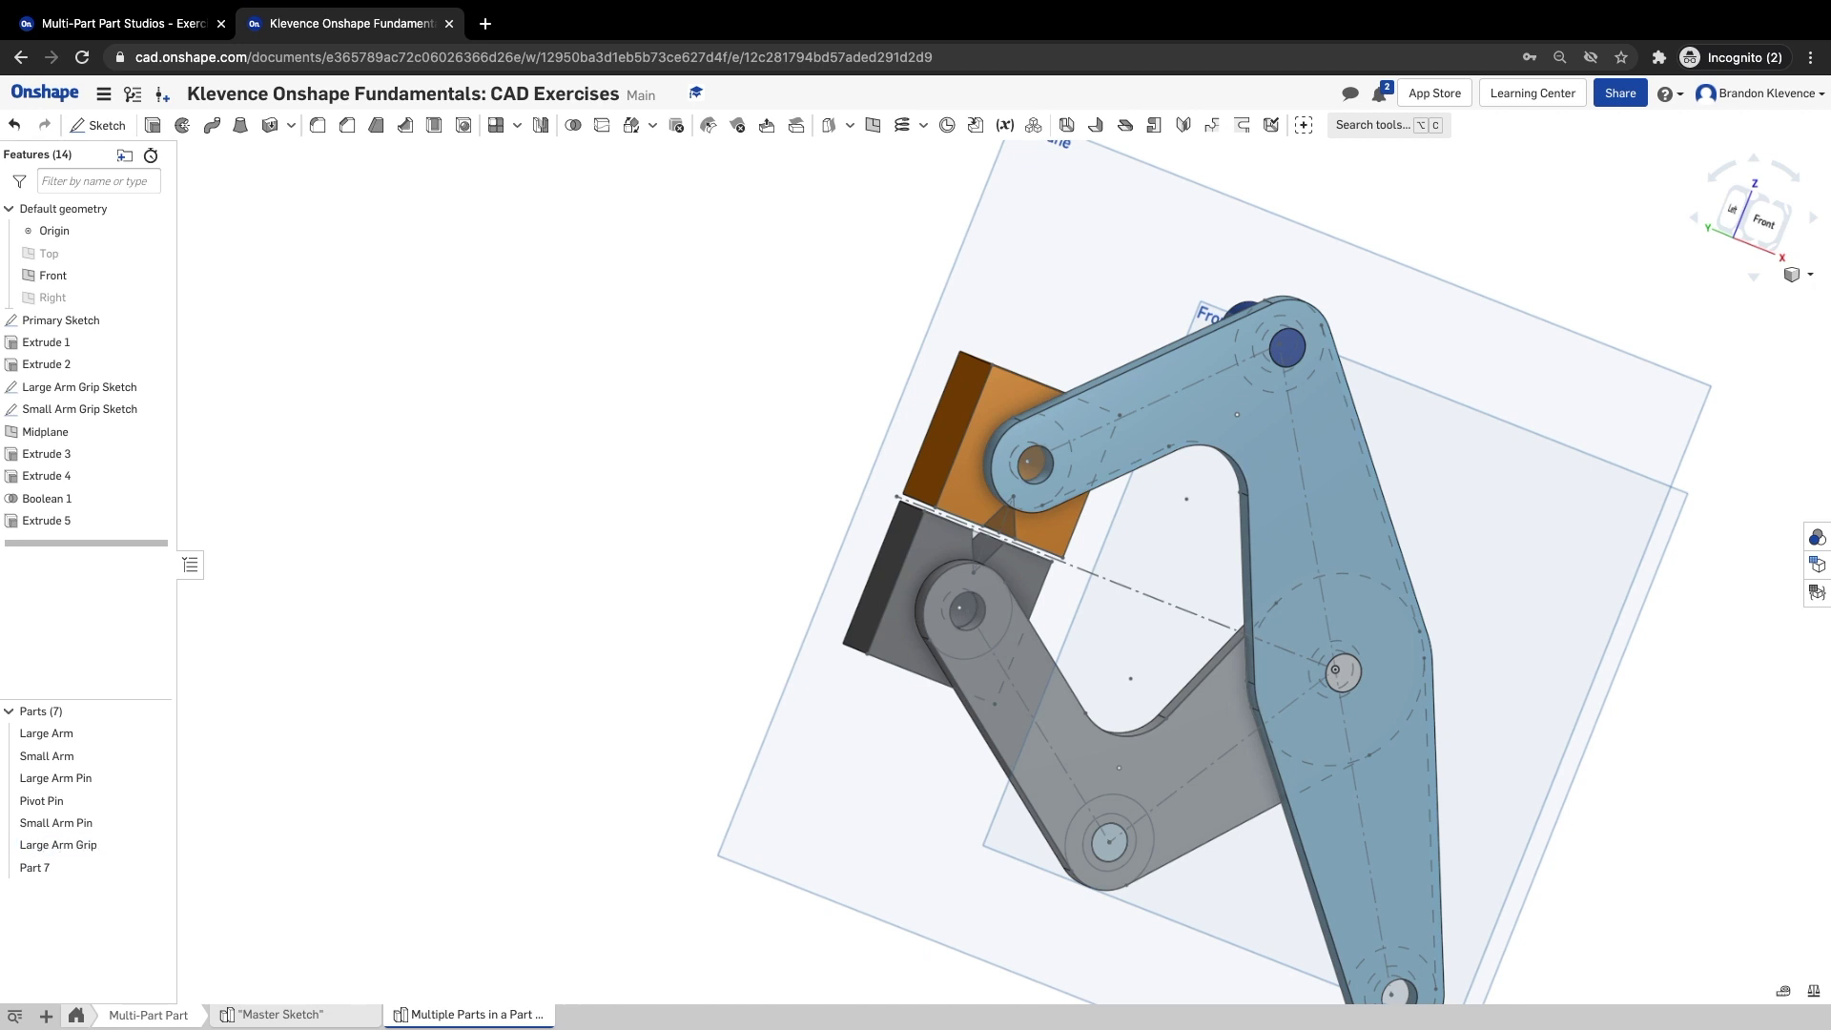
right_click(39, 867)
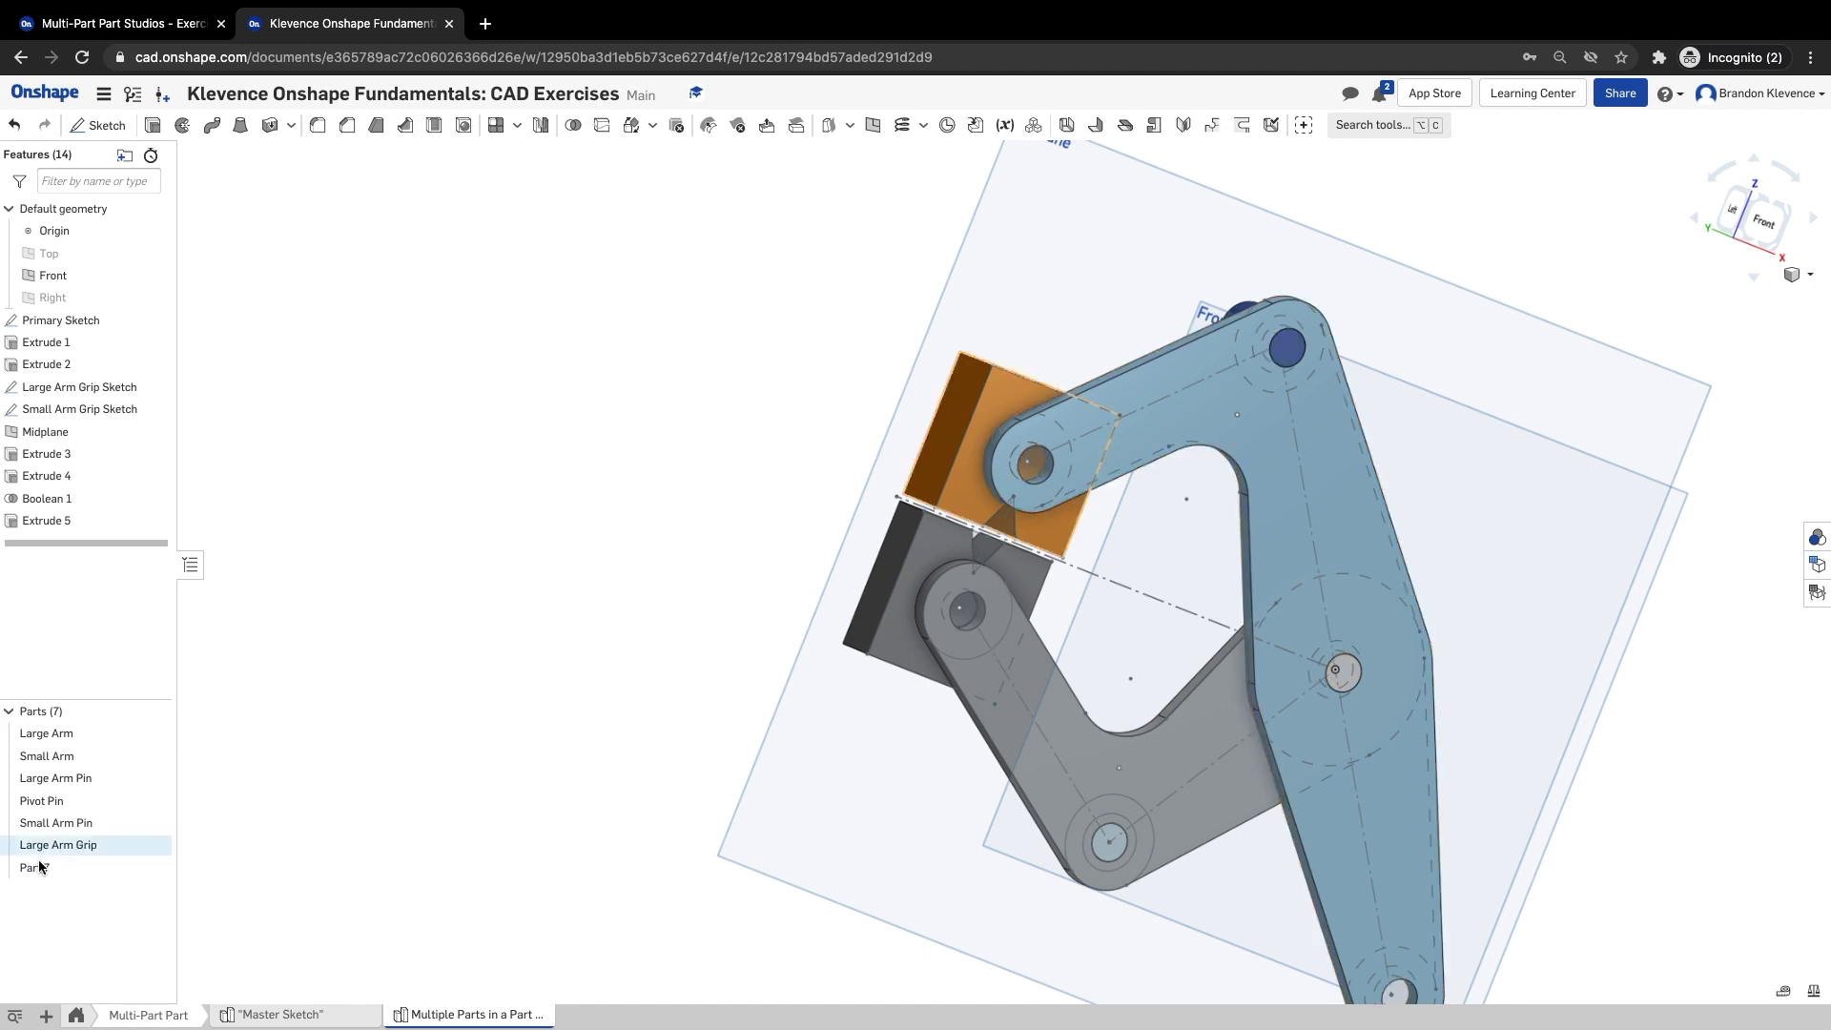
click(115, 584)
text(Small Arm Grip)
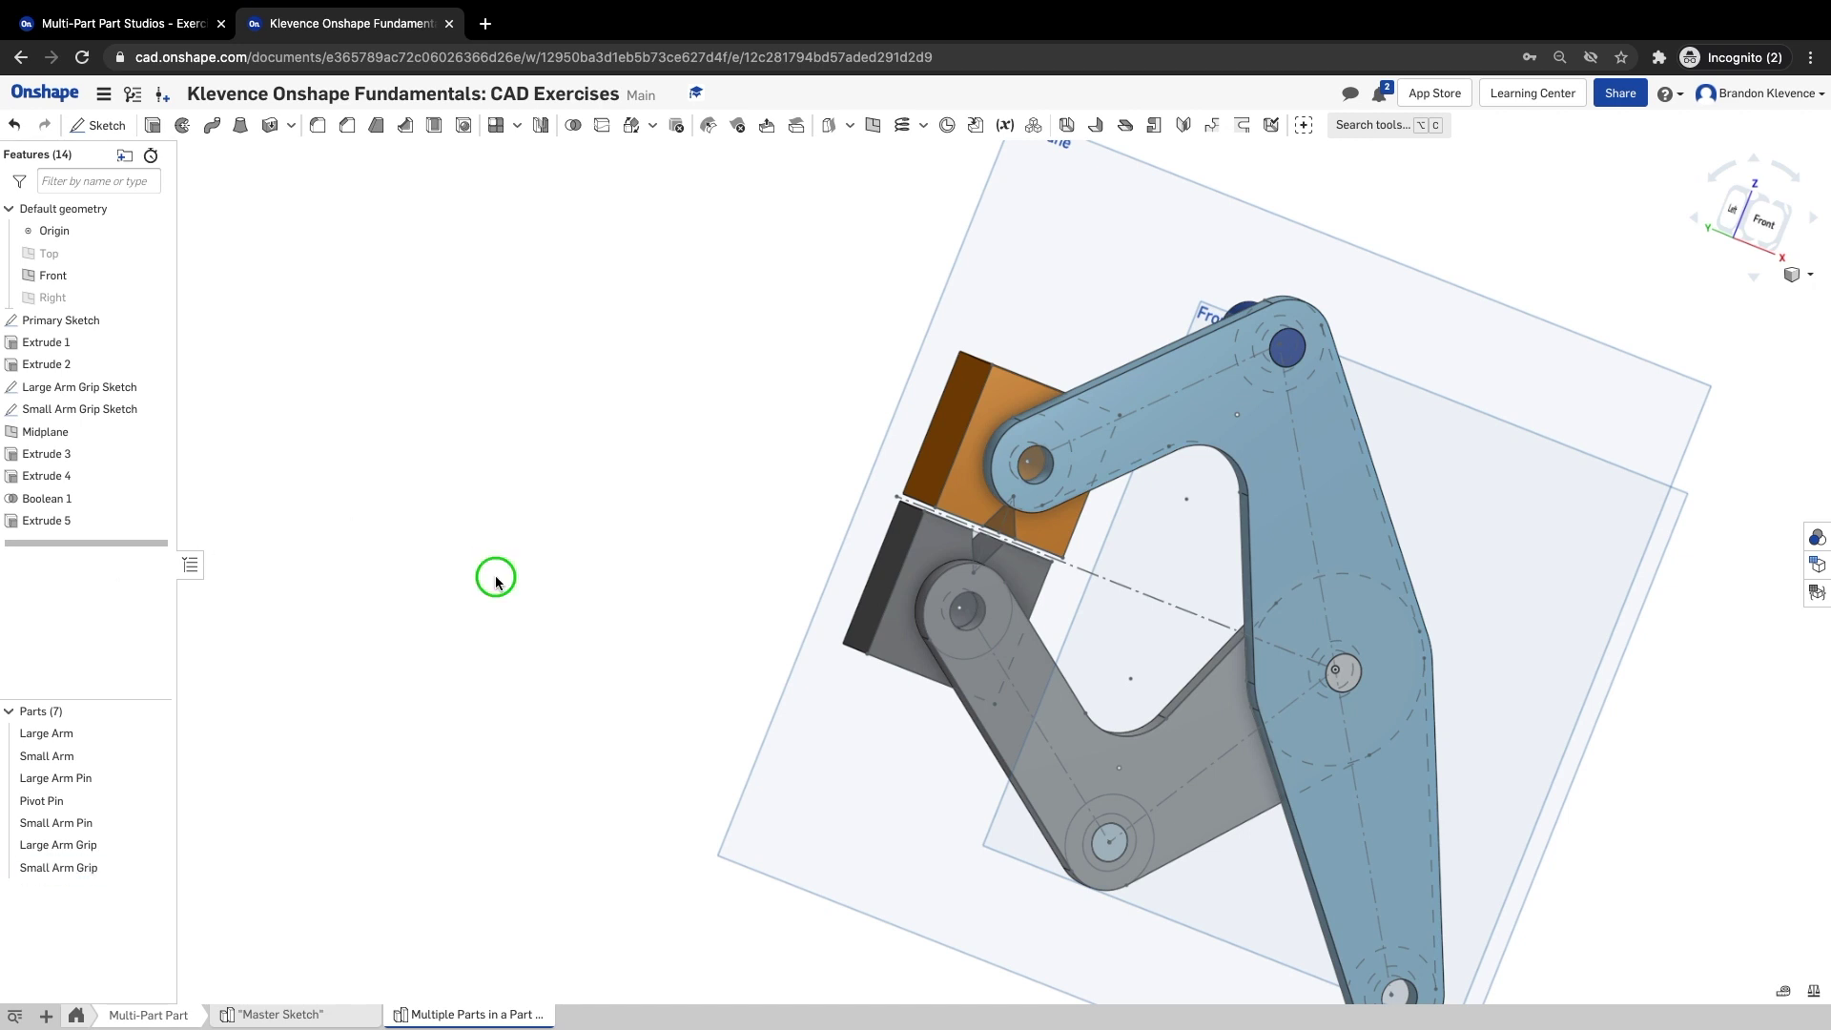
- Read exercise Step 14 on completing the Large Arm Grip with an added extrude, and return to the part studio
right_drag(495, 576, 565, 611)
click(105, 23)
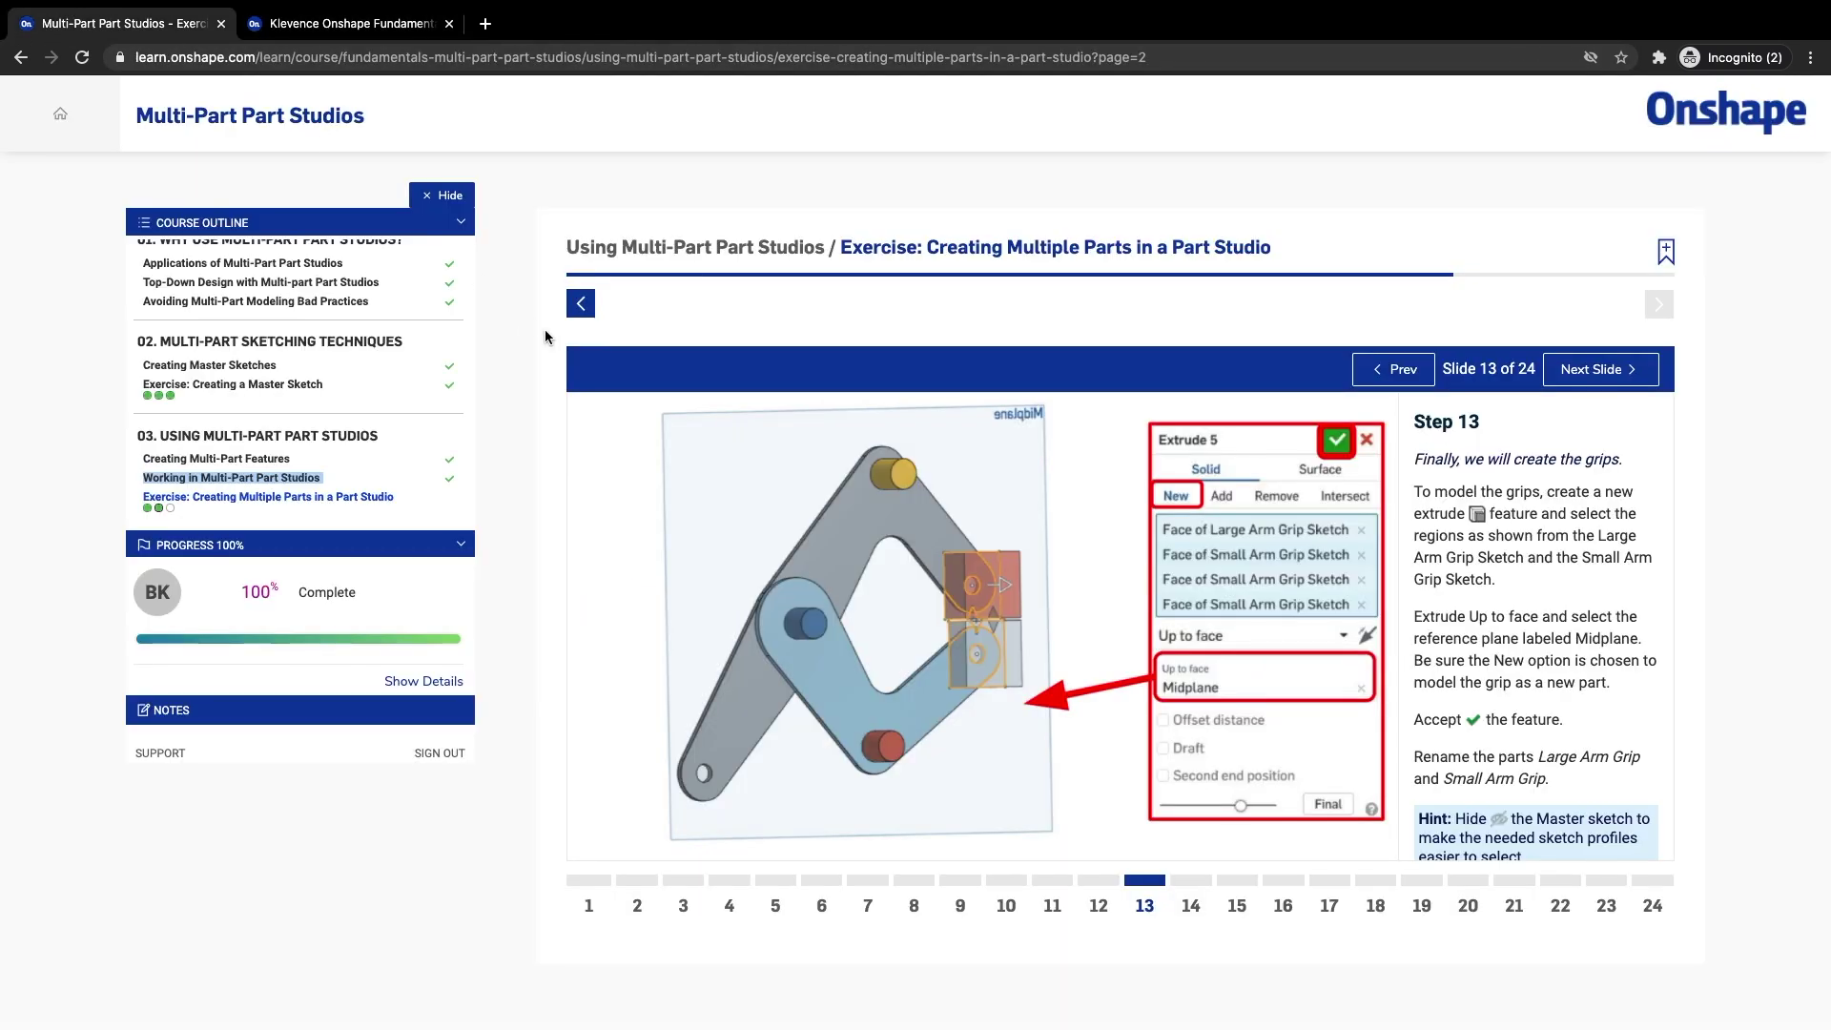
click(1593, 373)
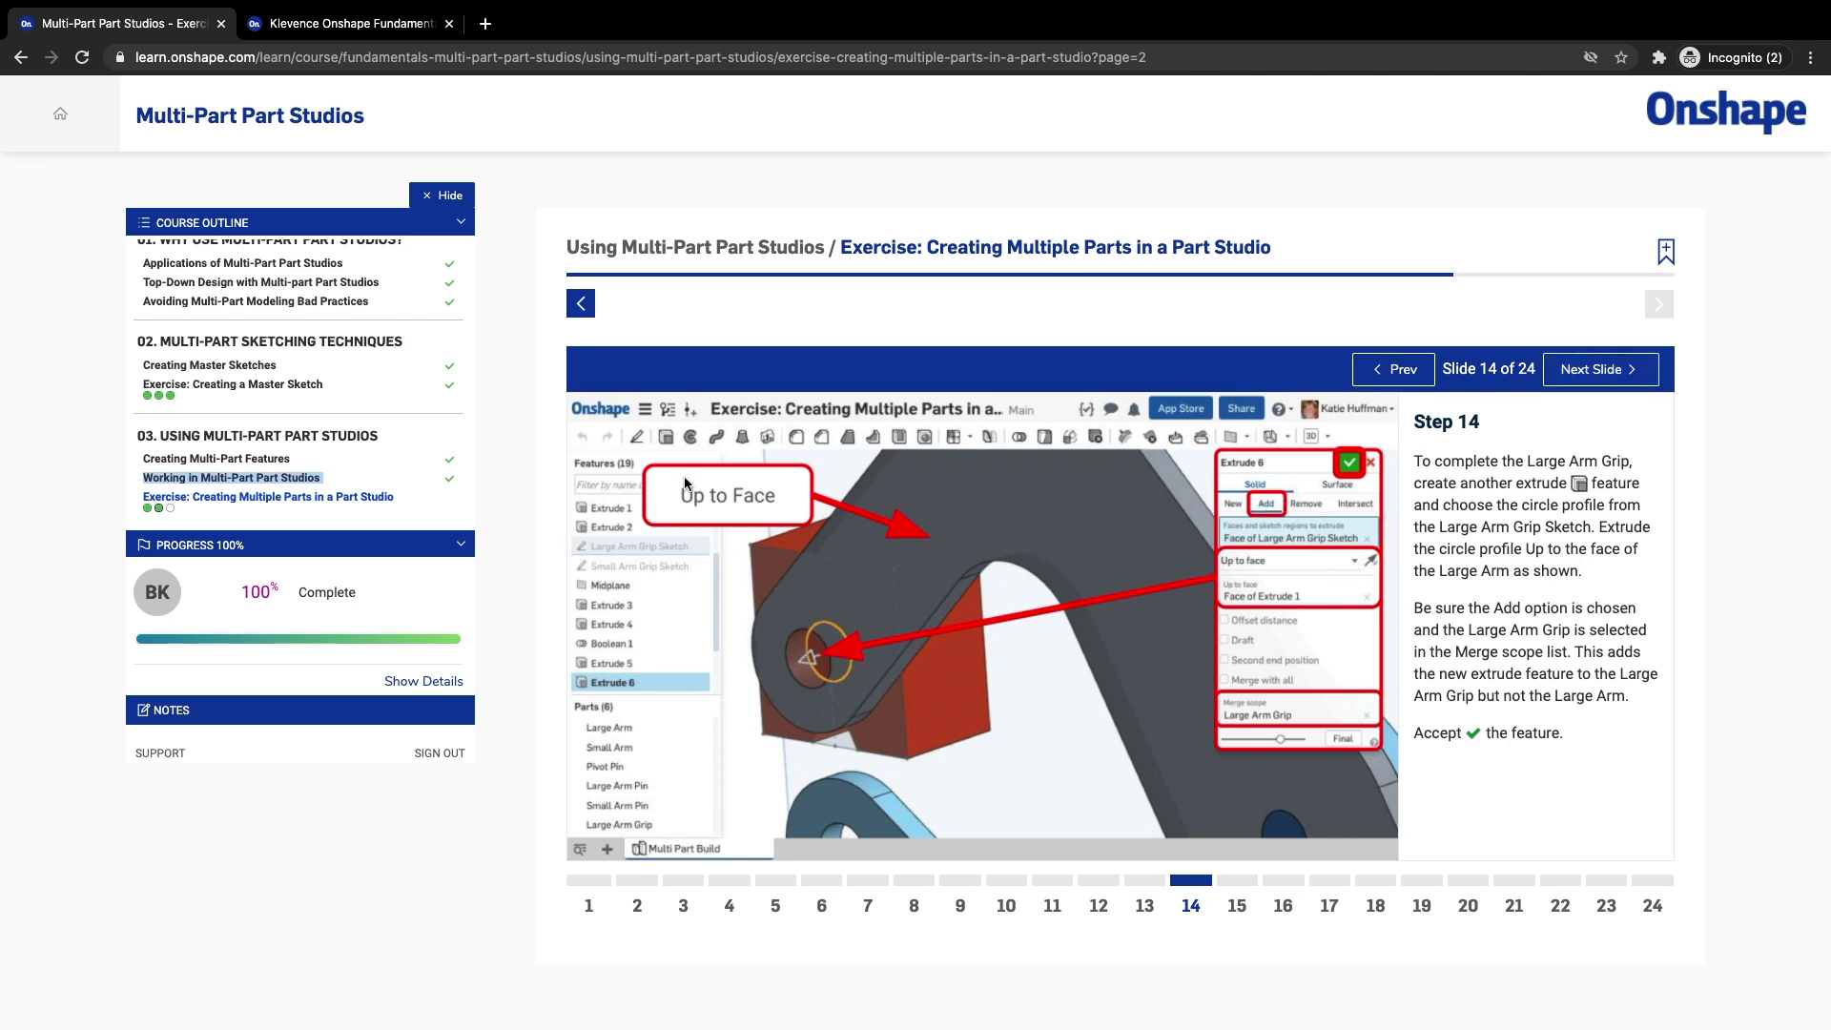
click(353, 24)
- Edit Extrude 5 to add the Primary Sketch circle regions at both grip holes as profiles
right_drag(715, 652, 589, 637)
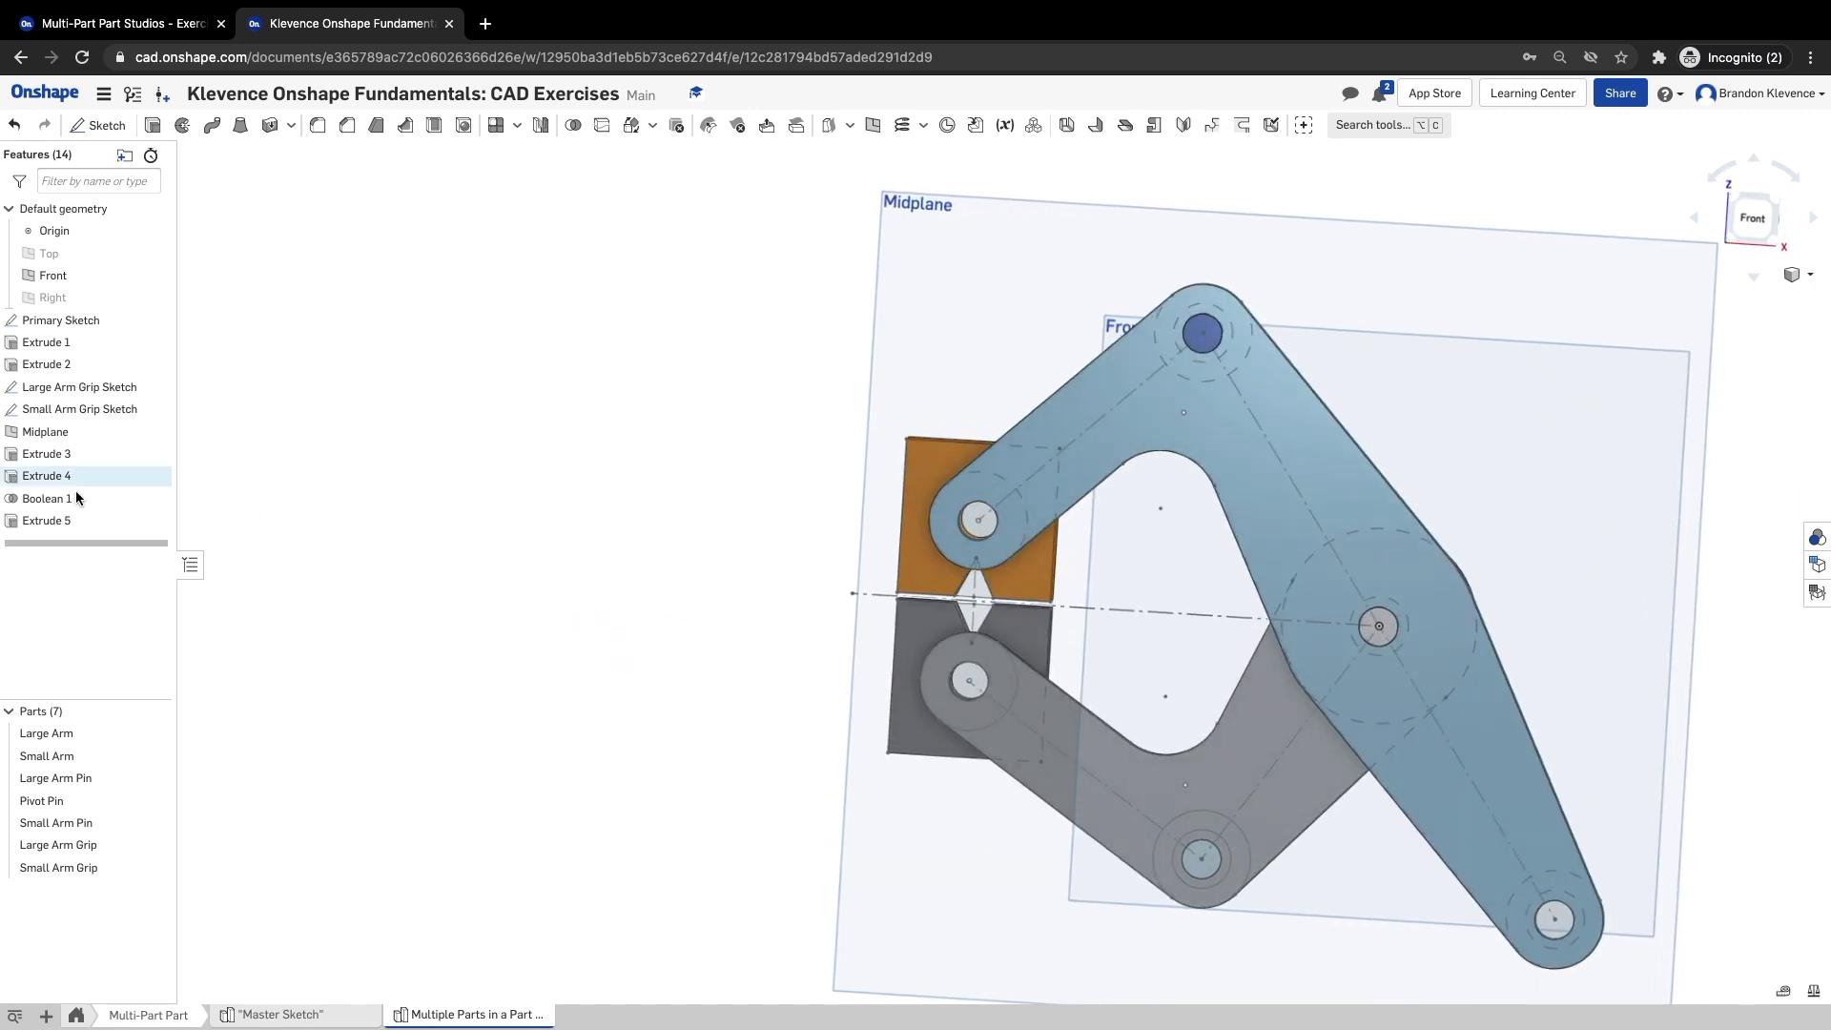
double_click(59, 522)
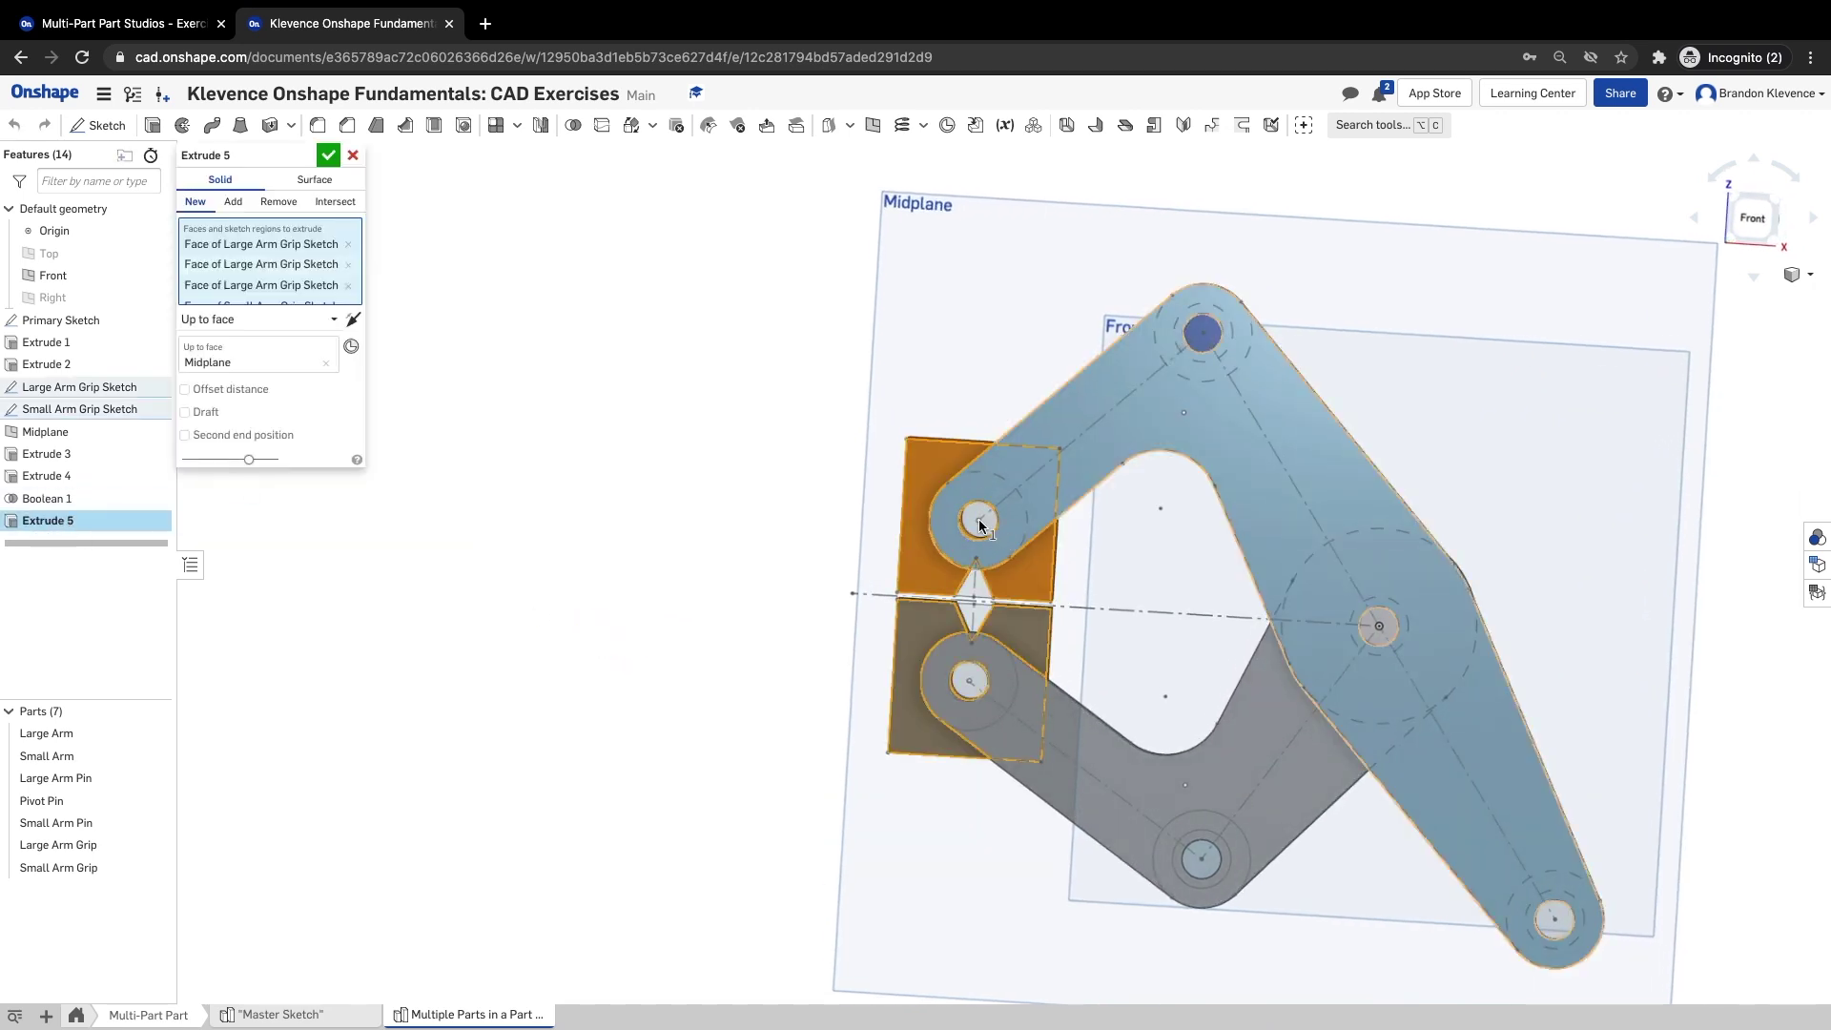
click(965, 656)
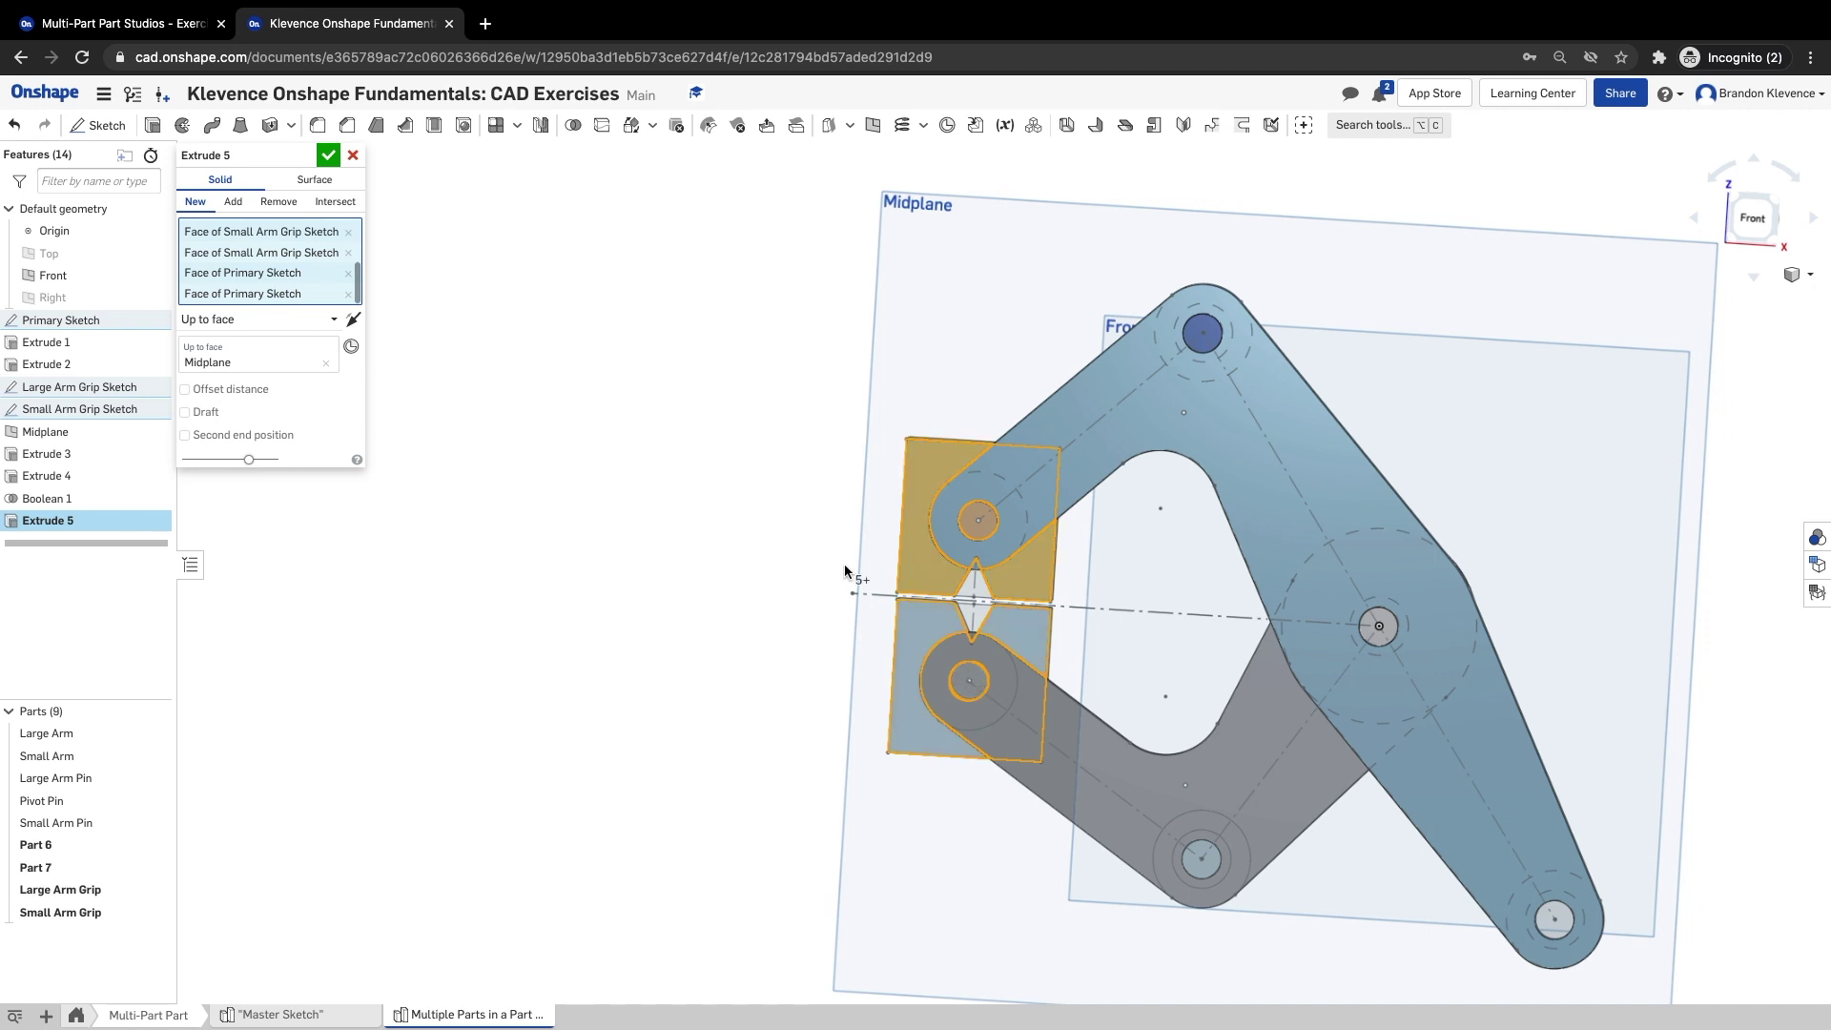
click(329, 156)
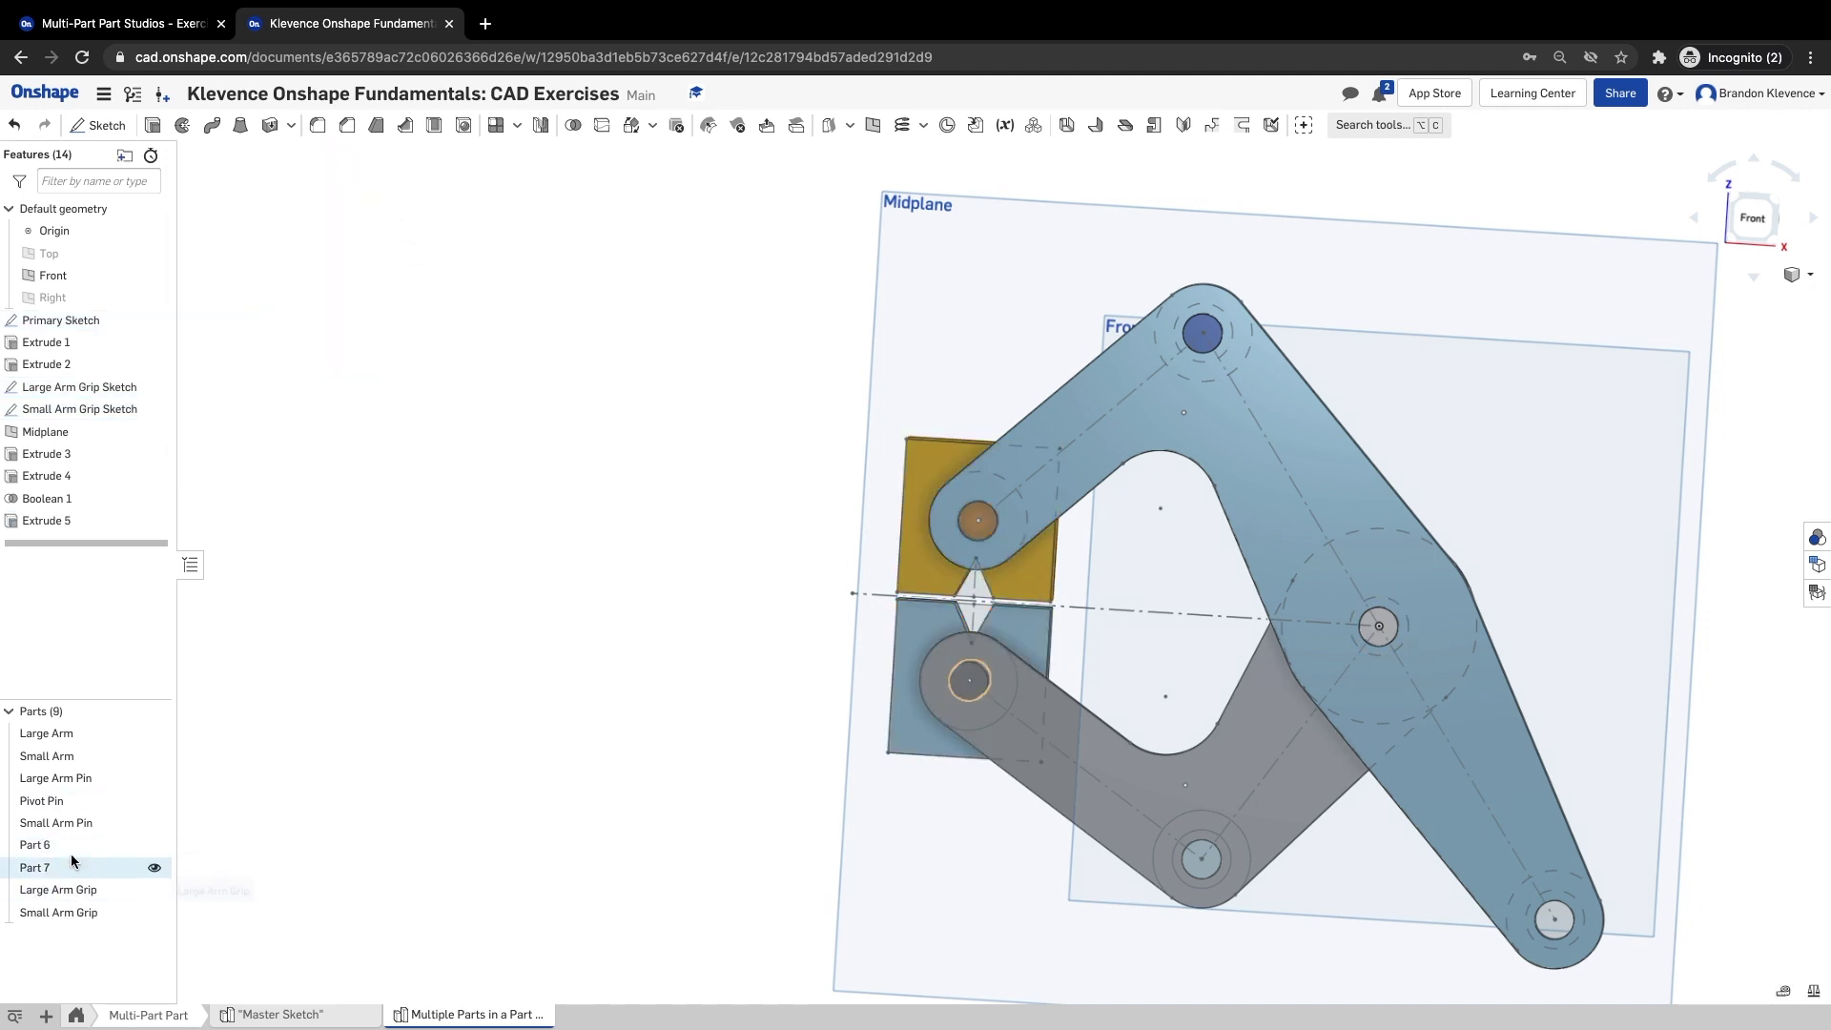
right_drag(470, 809, 796, 800)
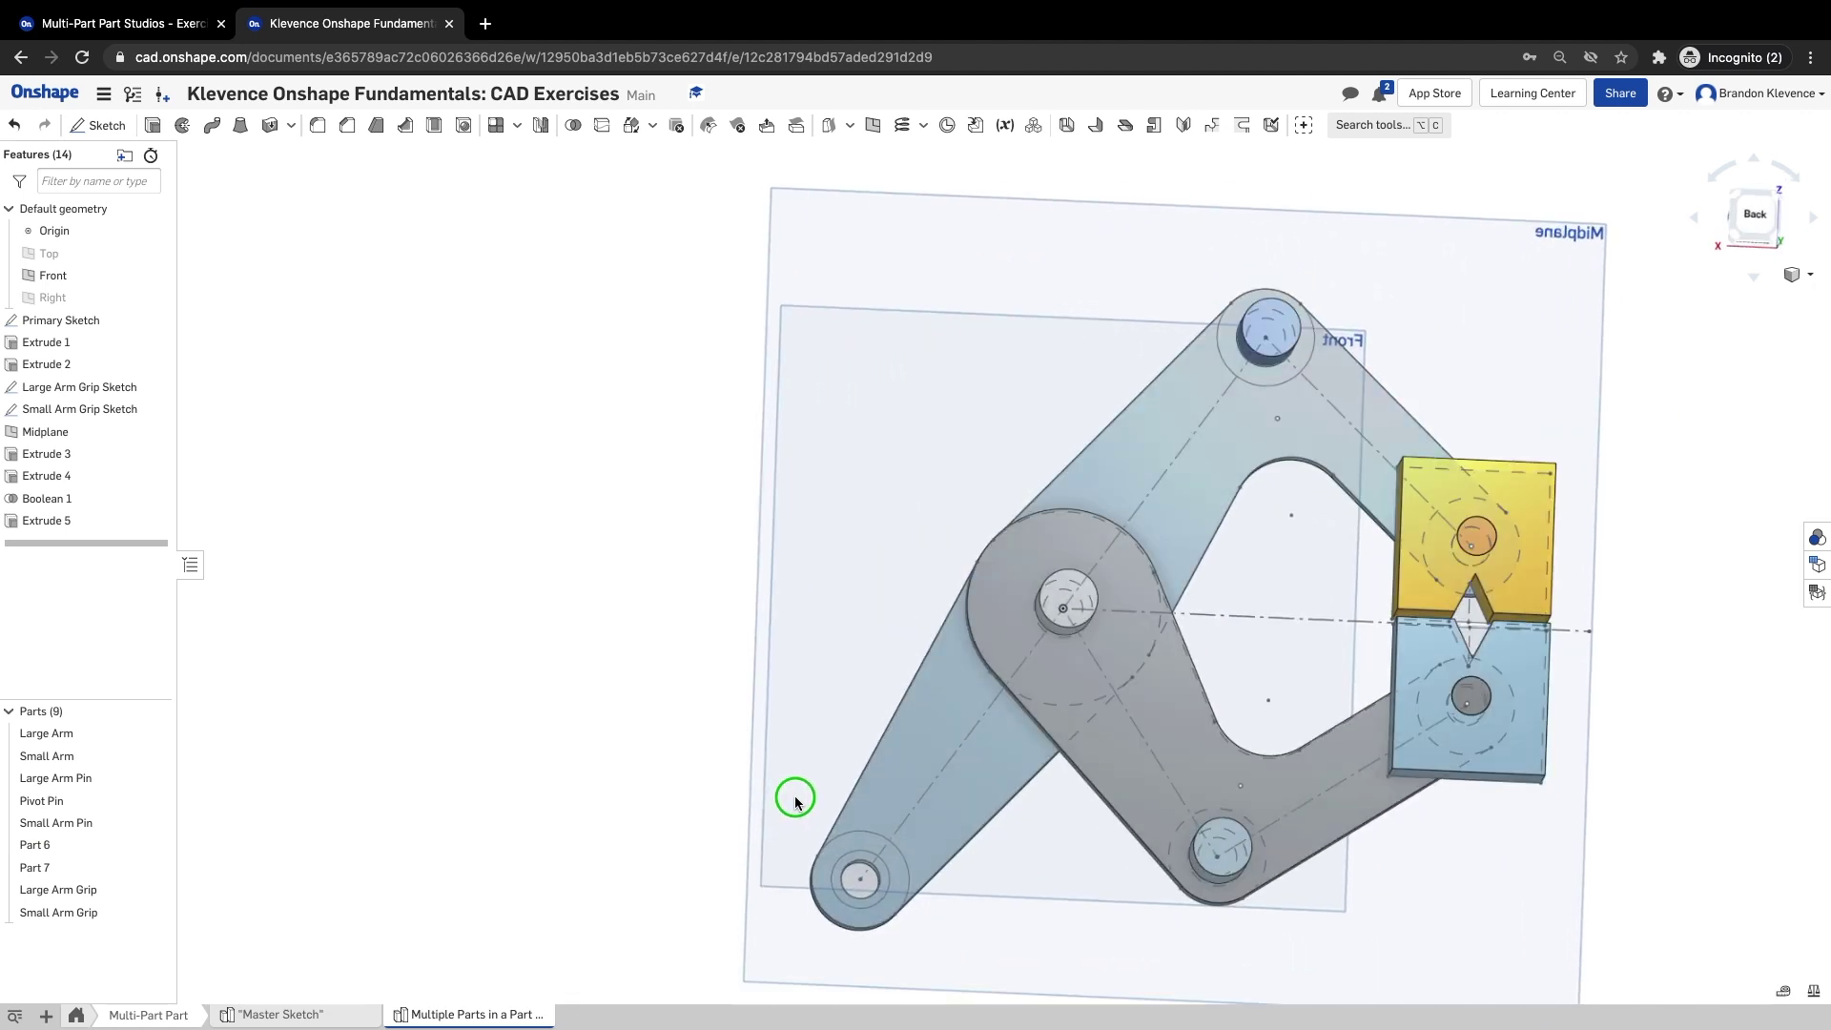
- Reopen Extrude 5 and remove the two Primary Sketch faces from its profiles
click(42, 520)
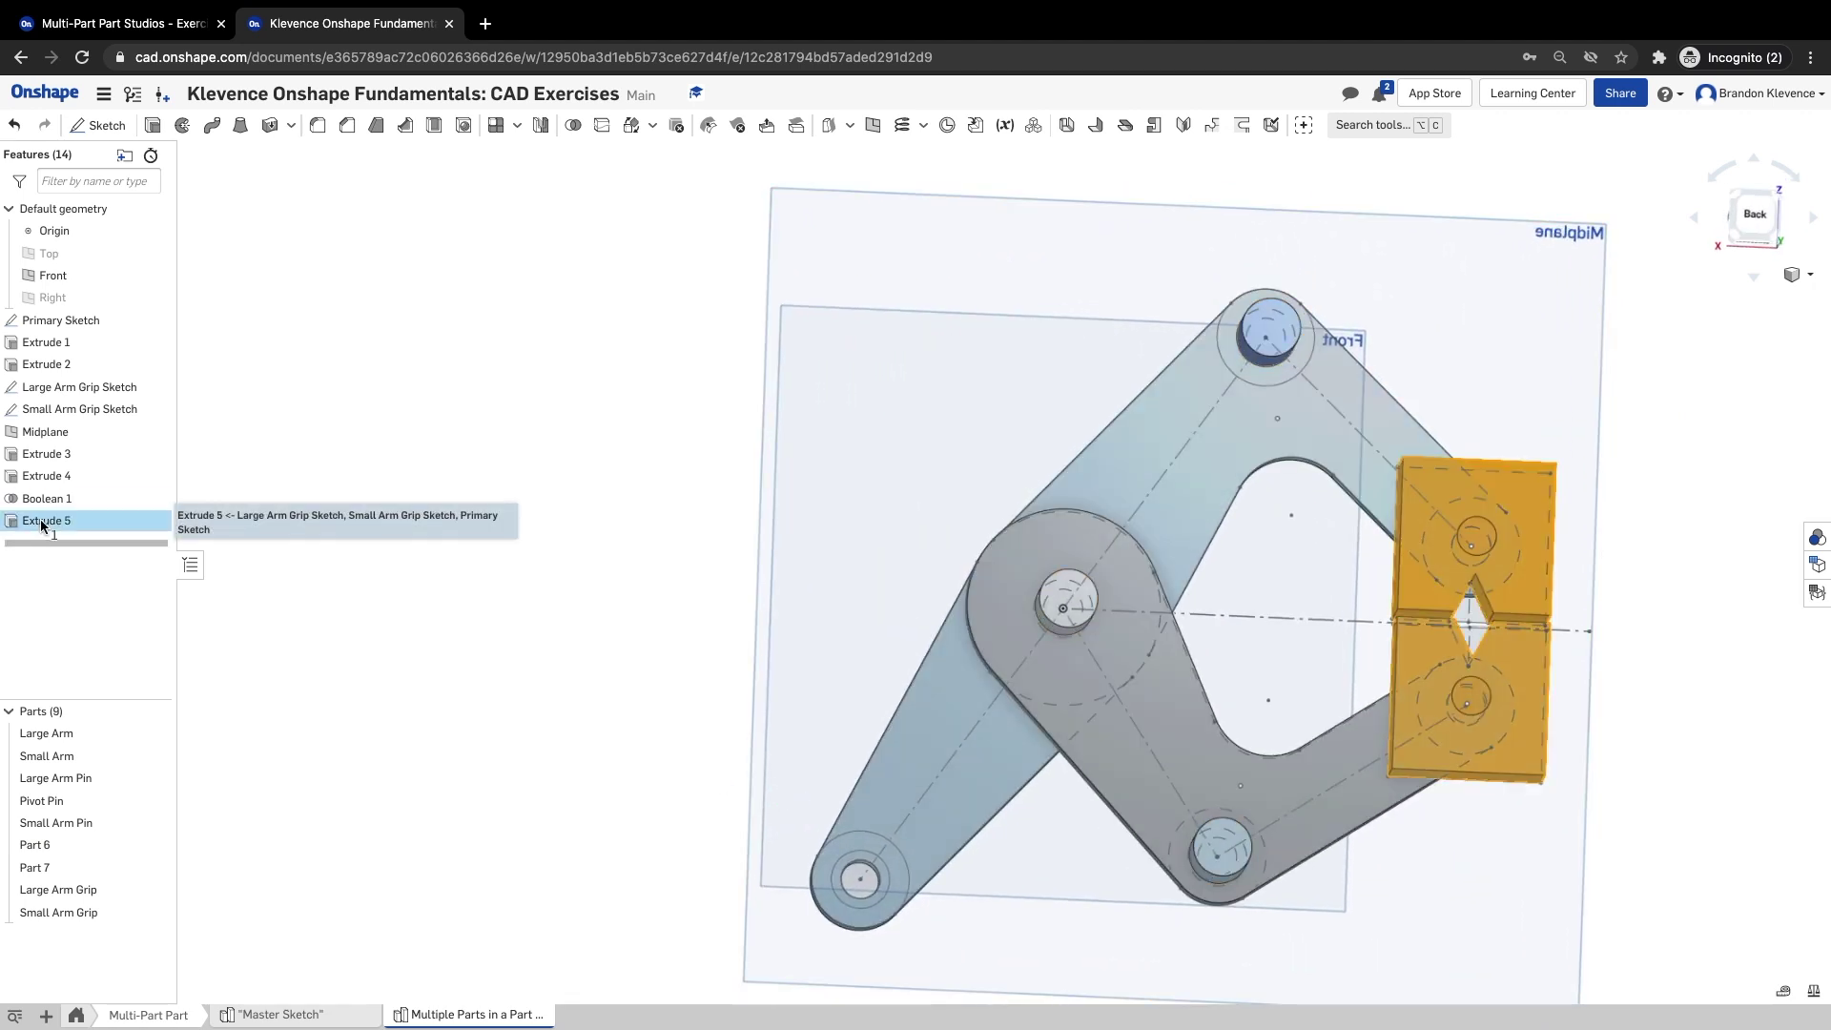
double_click(42, 521)
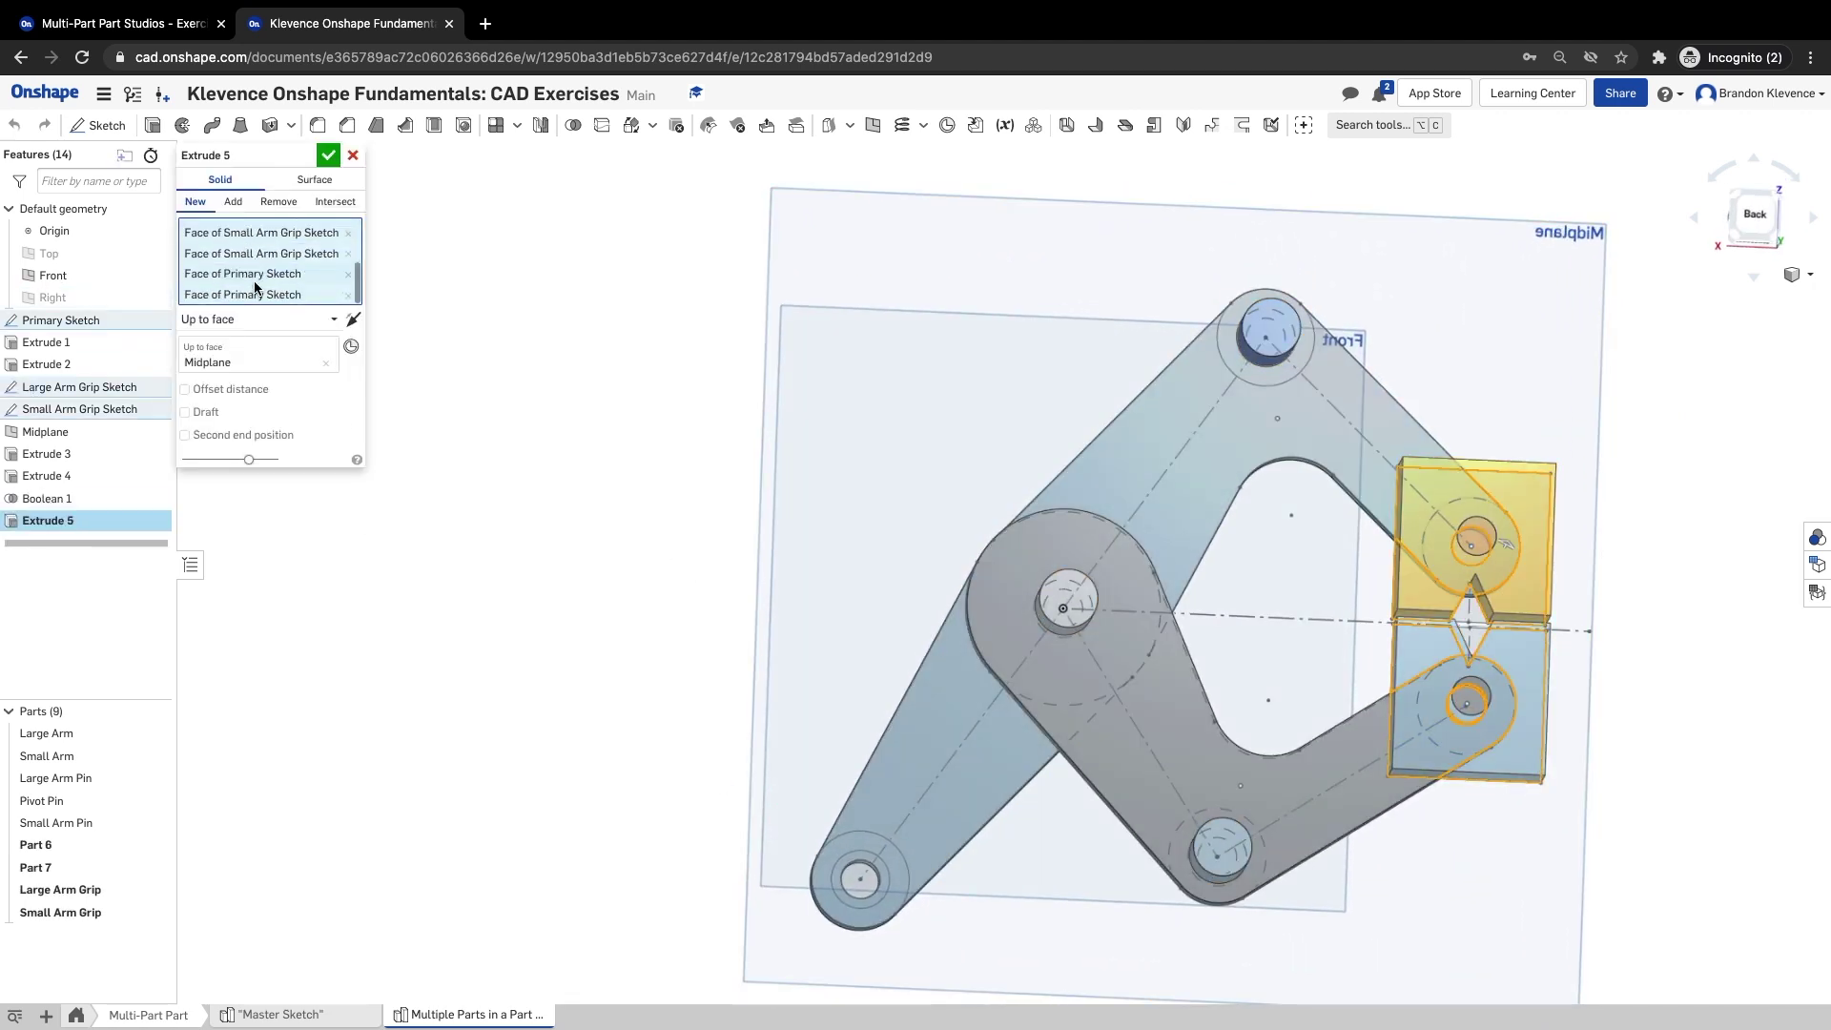
click(349, 276)
click(349, 276)
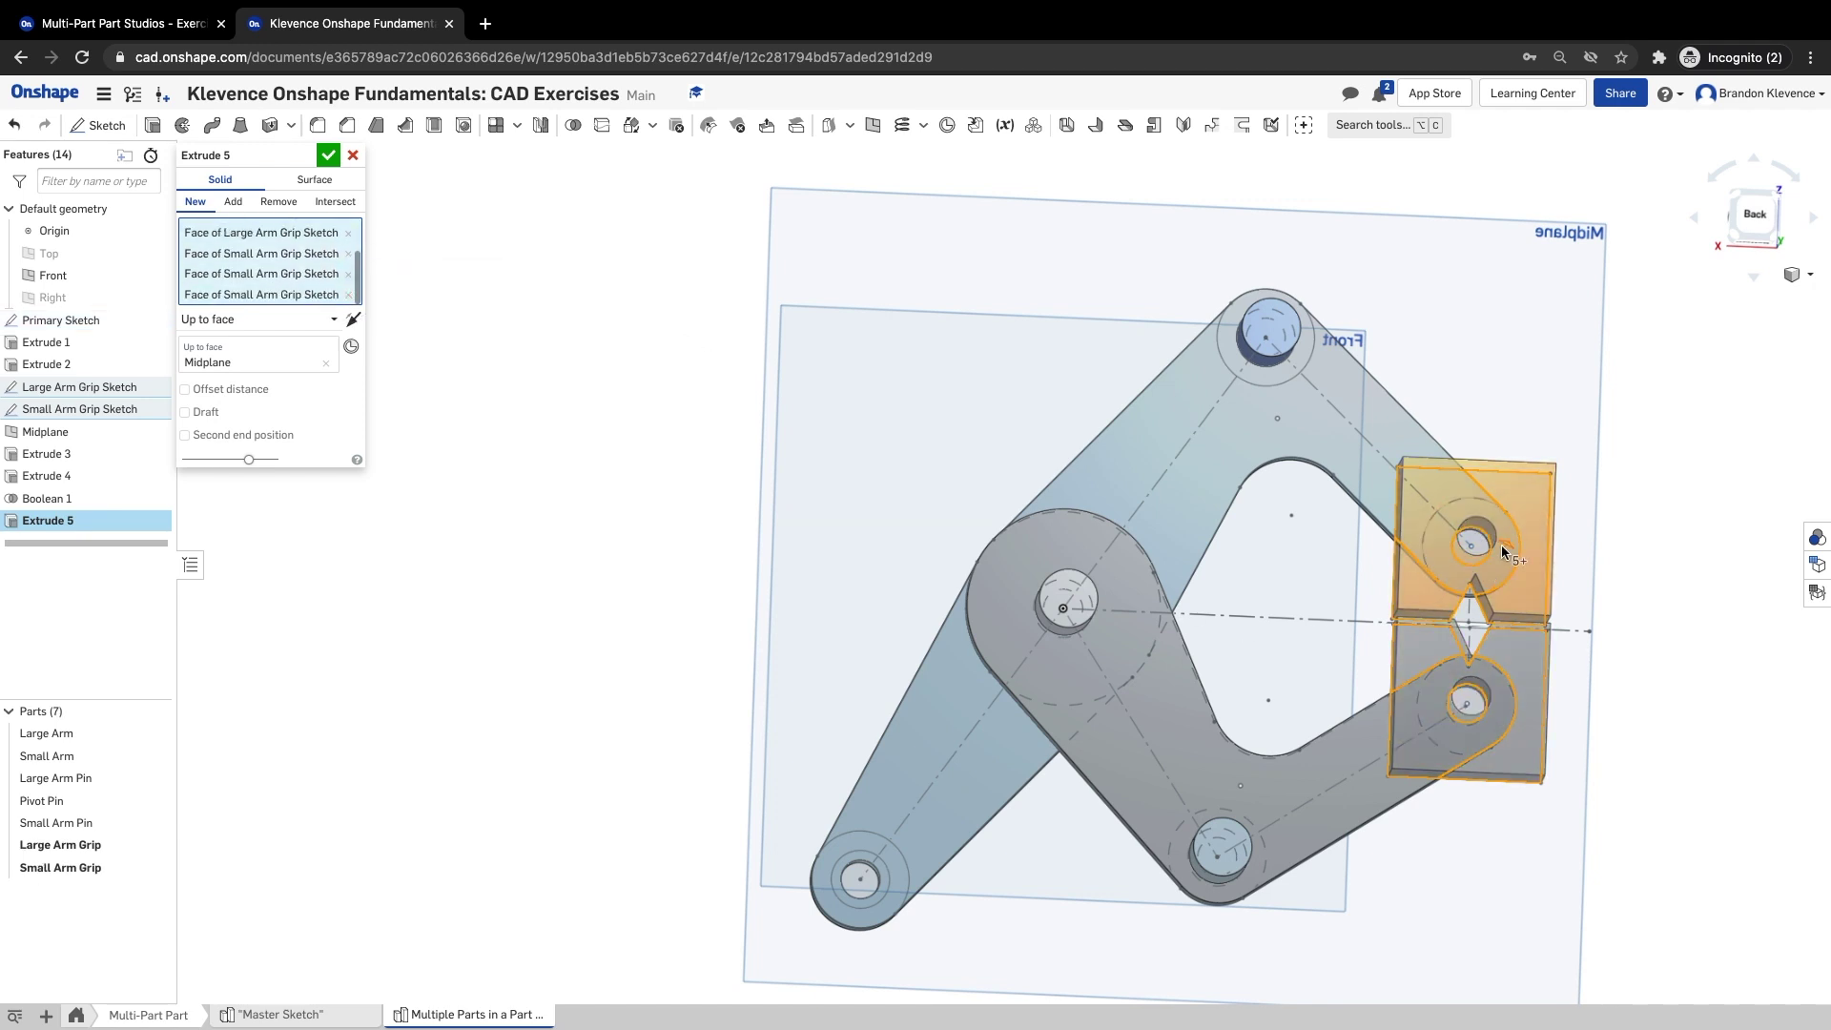
scroll(1501, 545, up, 5)
click(1438, 539)
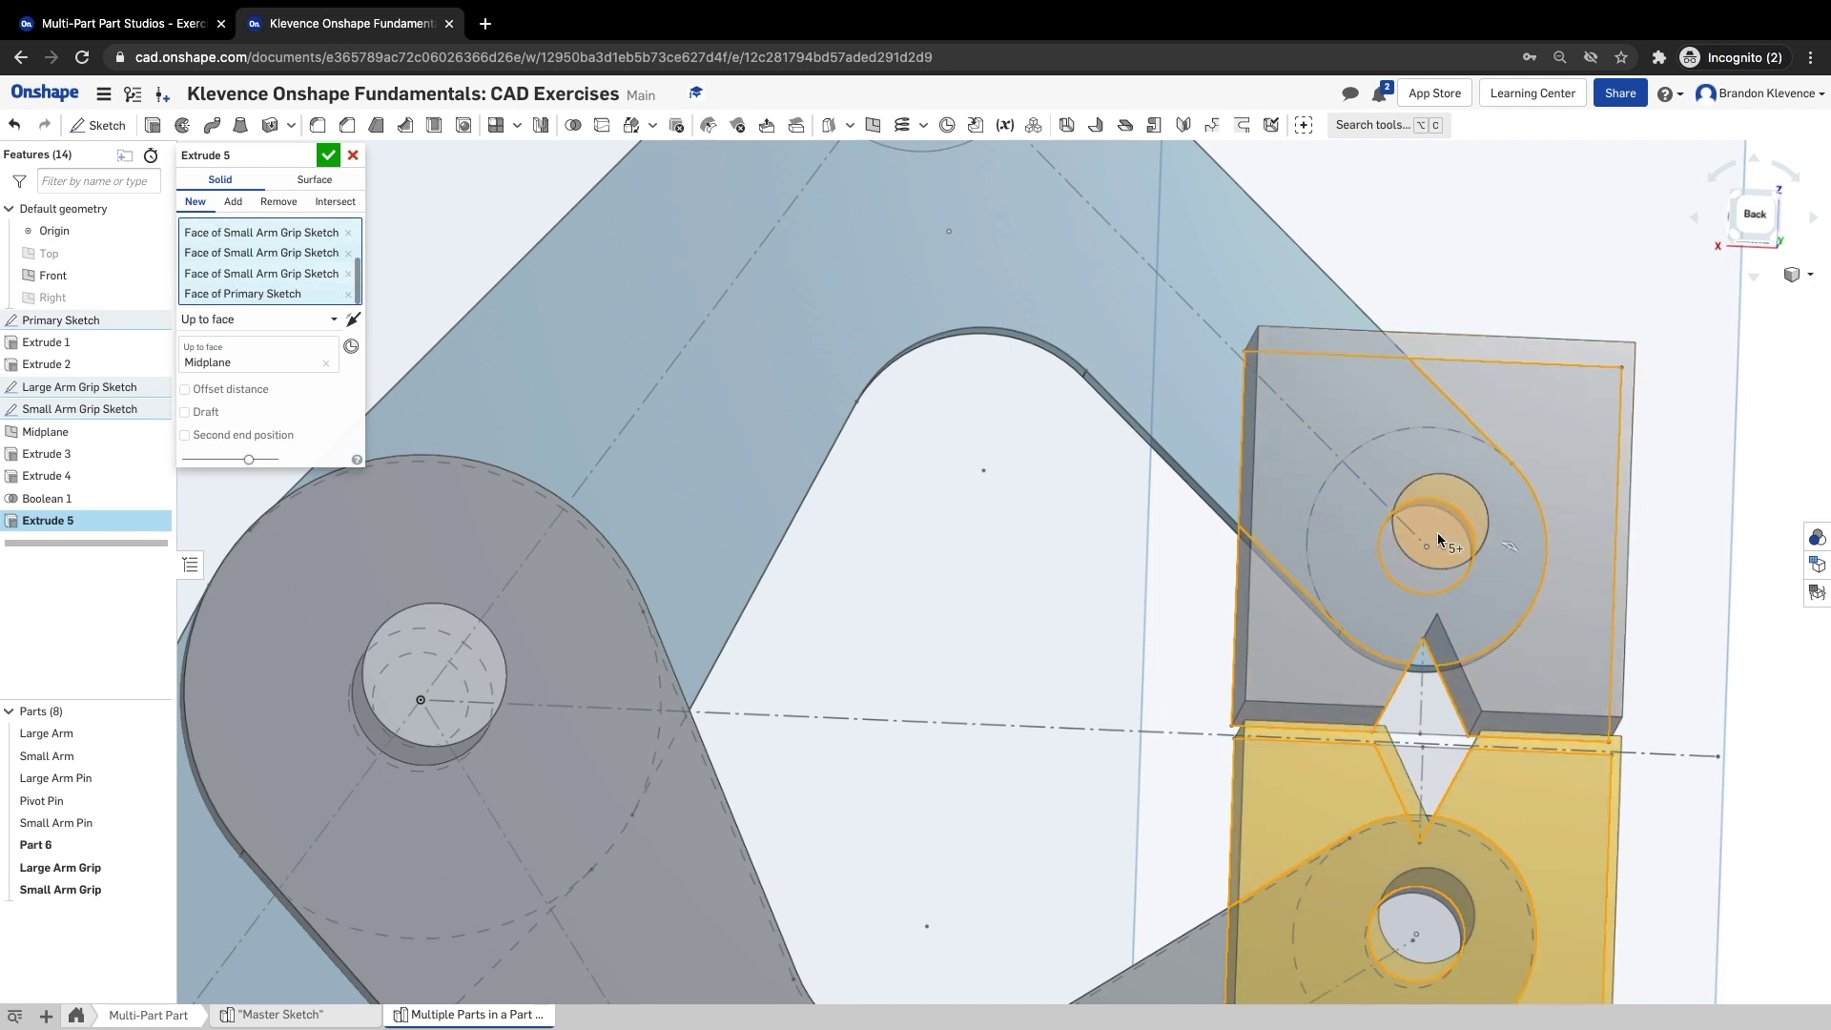
click(1438, 539)
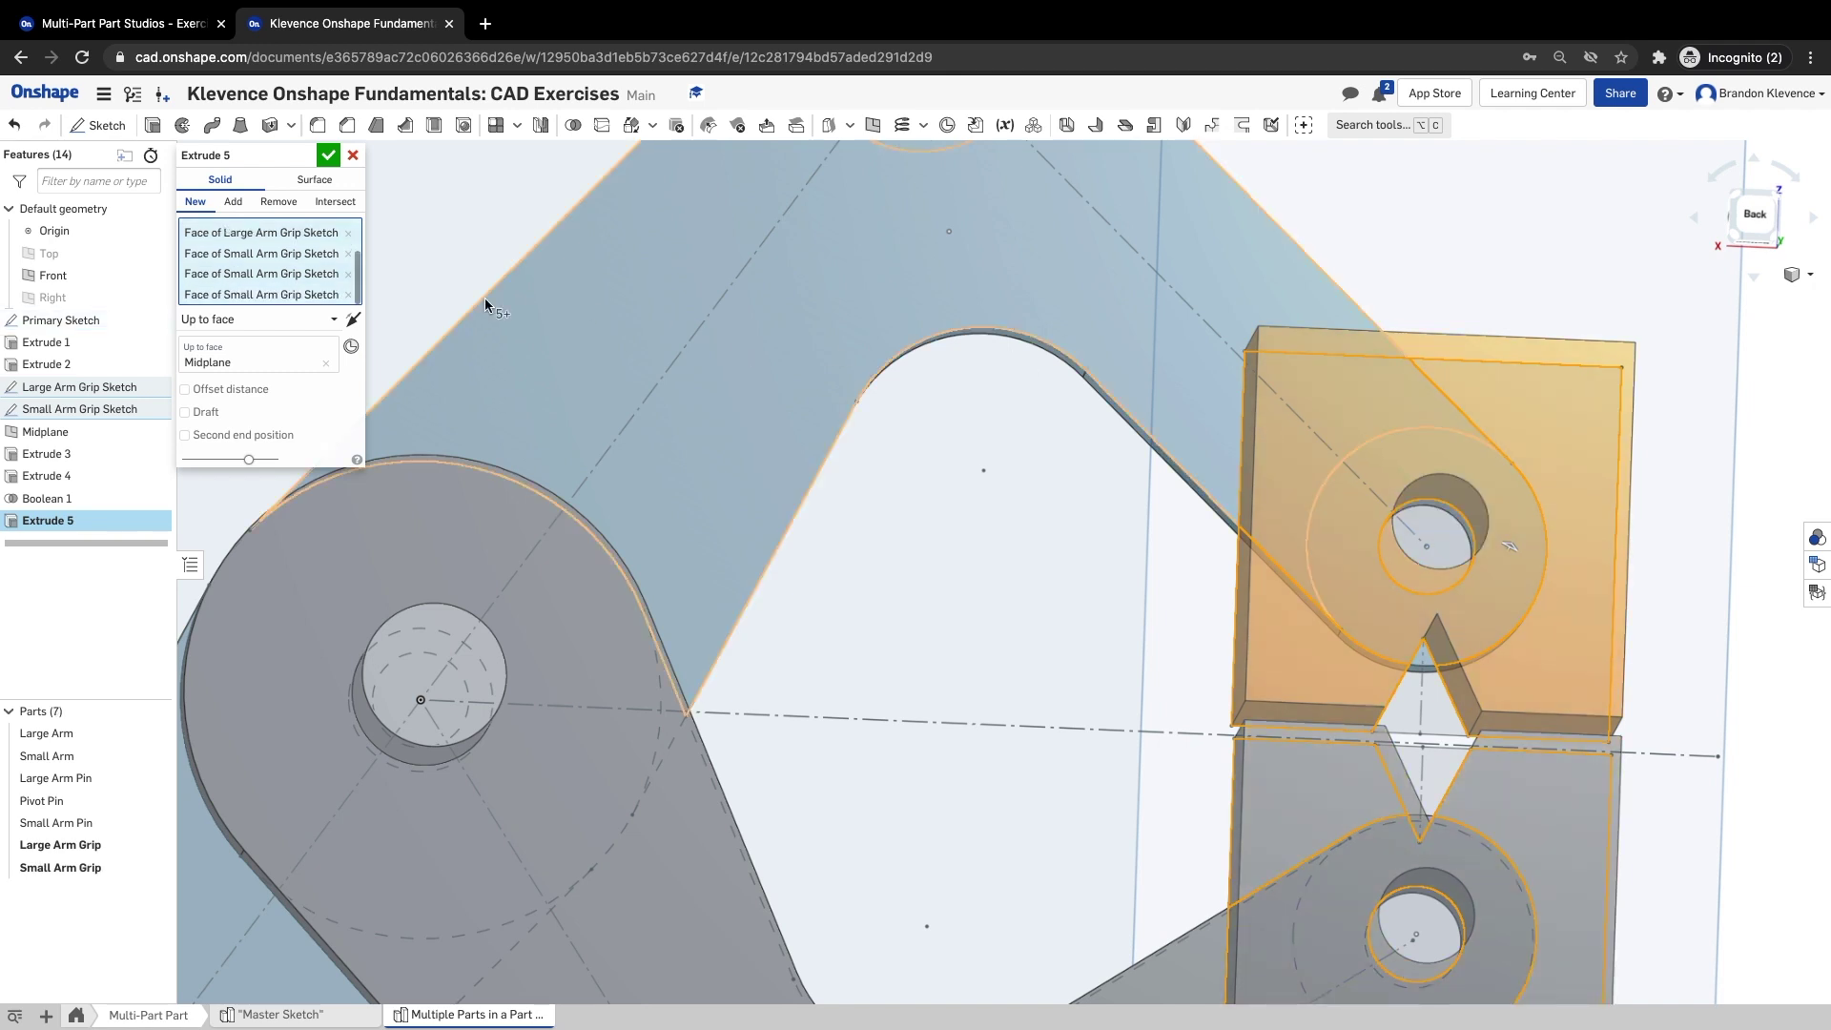
- Hide the Large Arm, Small Arm, Large Arm Pin and Pivot Pin, and add the circle regions inside both grip holes as profiles
click(153, 734)
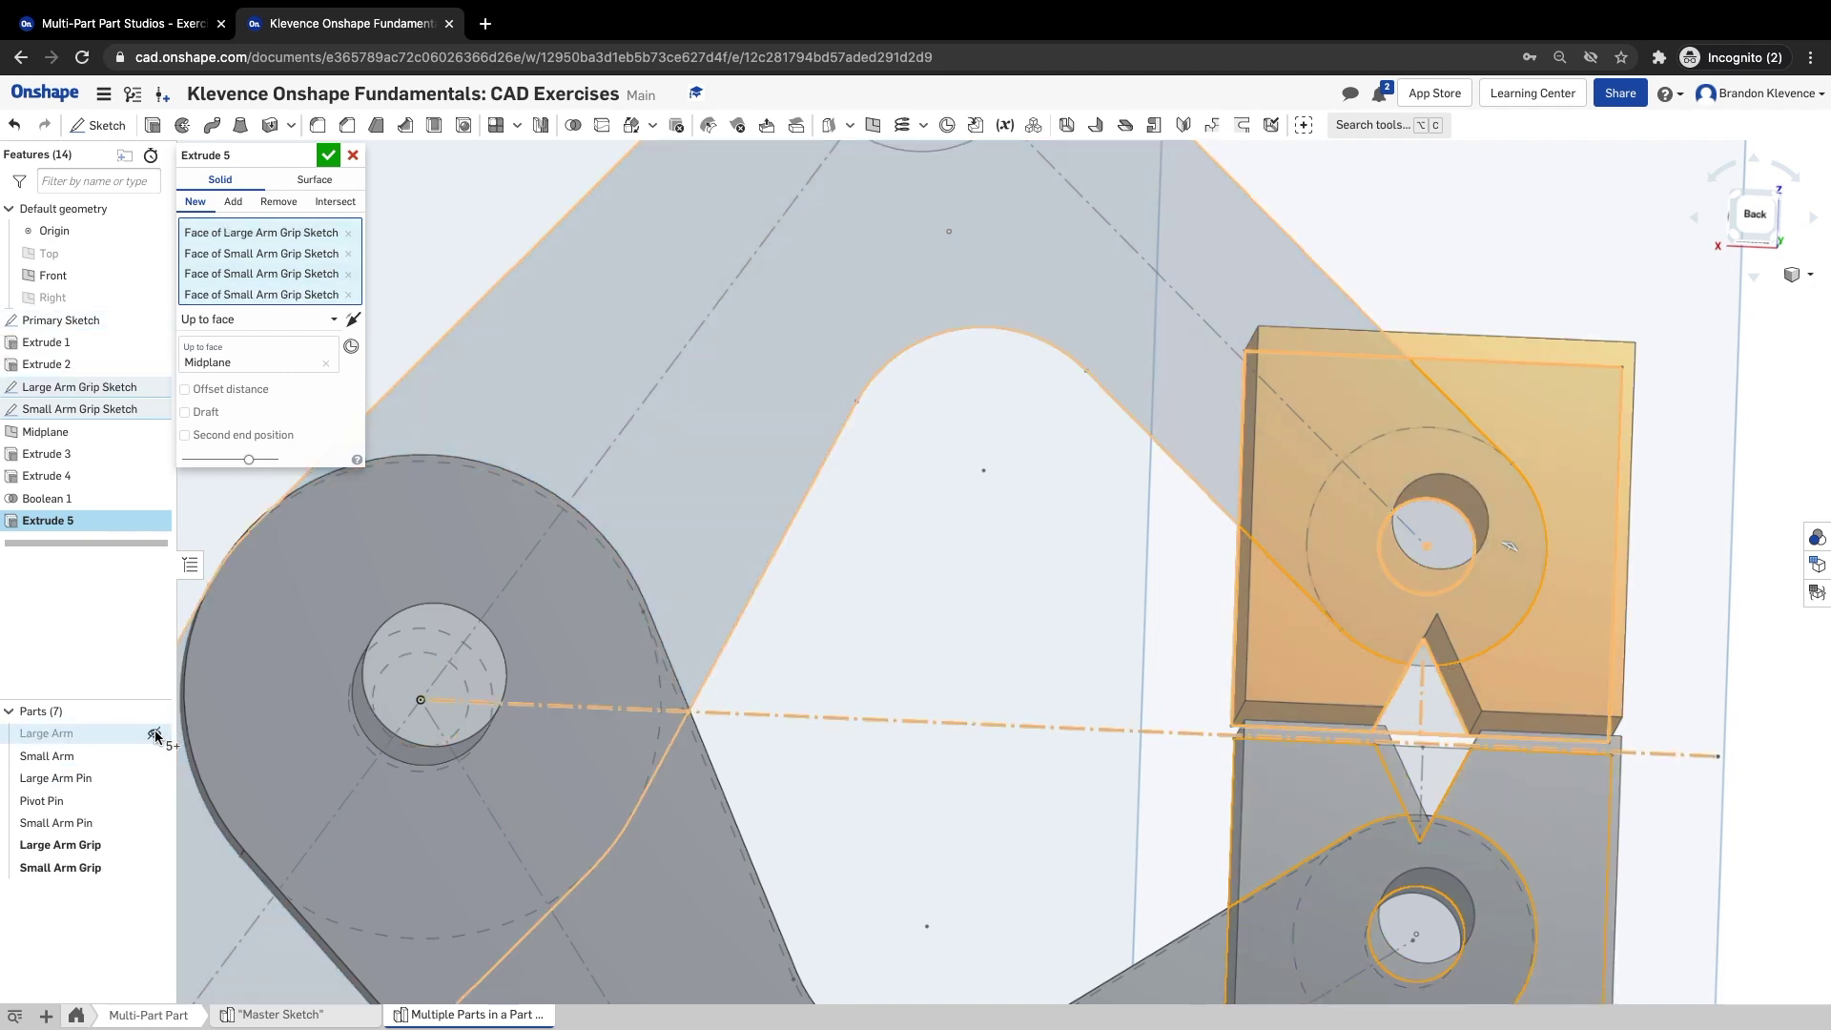
click(154, 755)
click(153, 778)
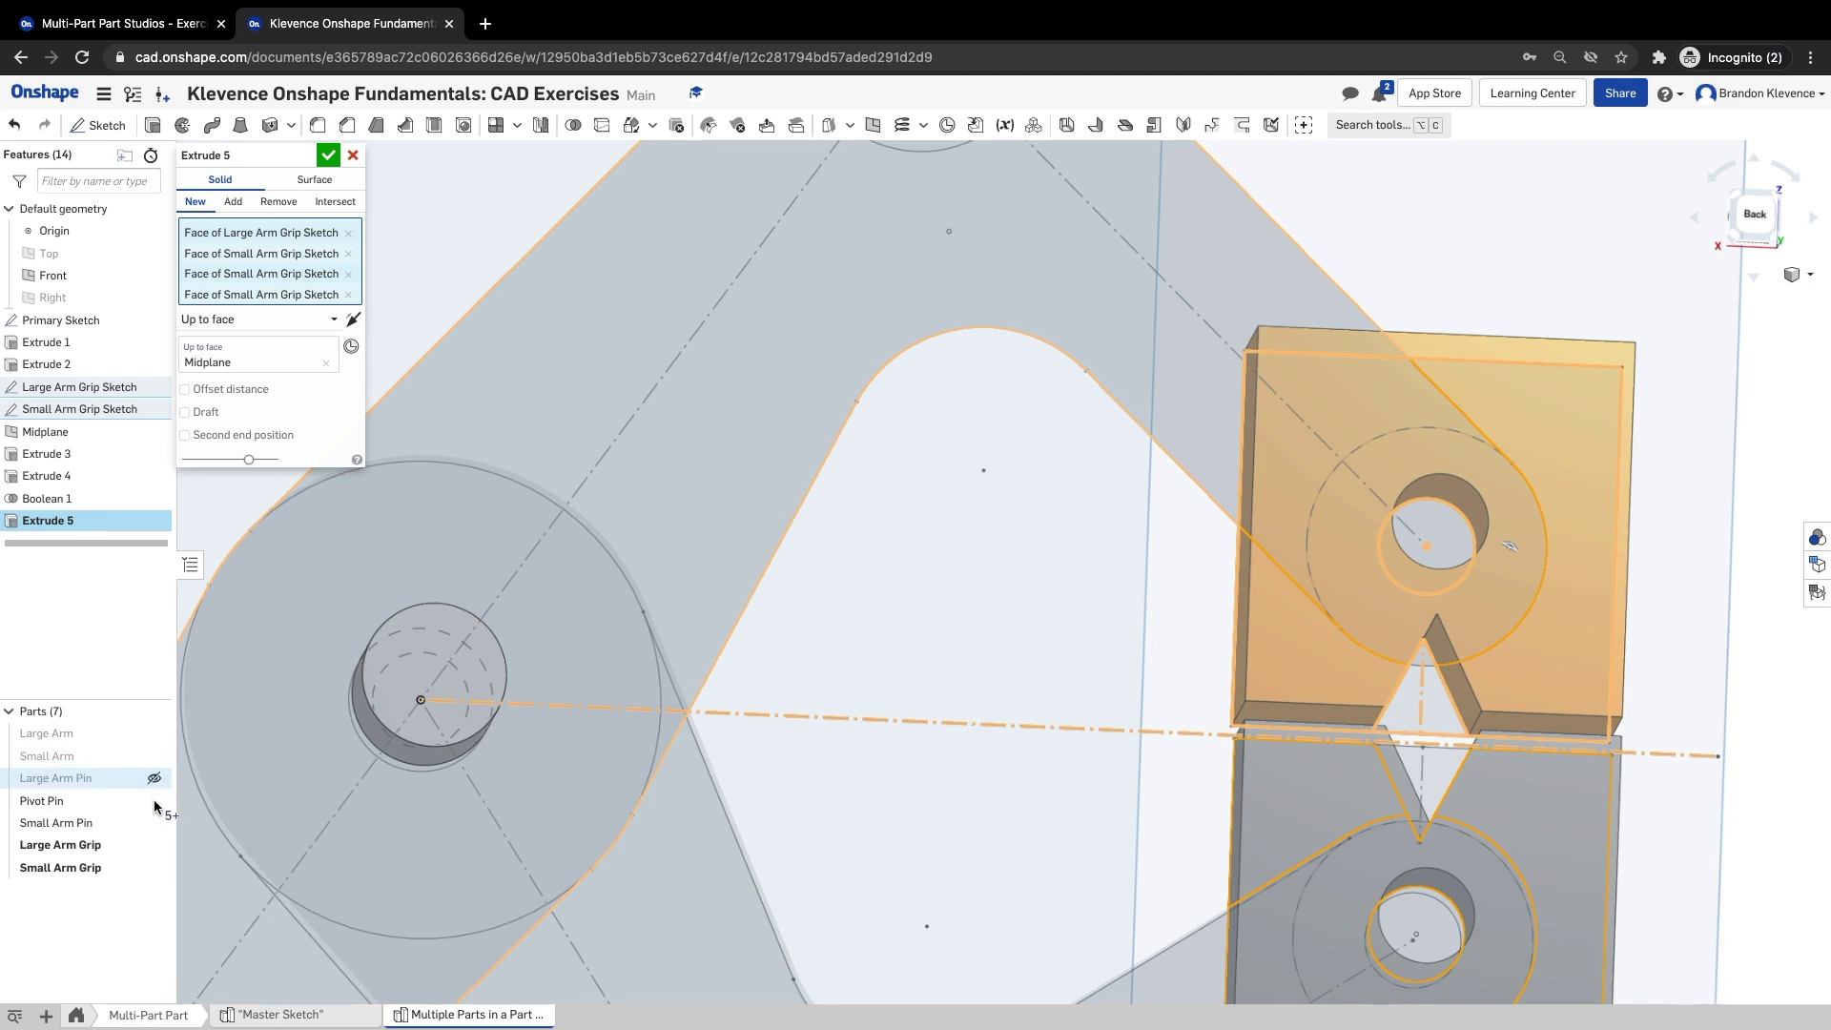
click(154, 802)
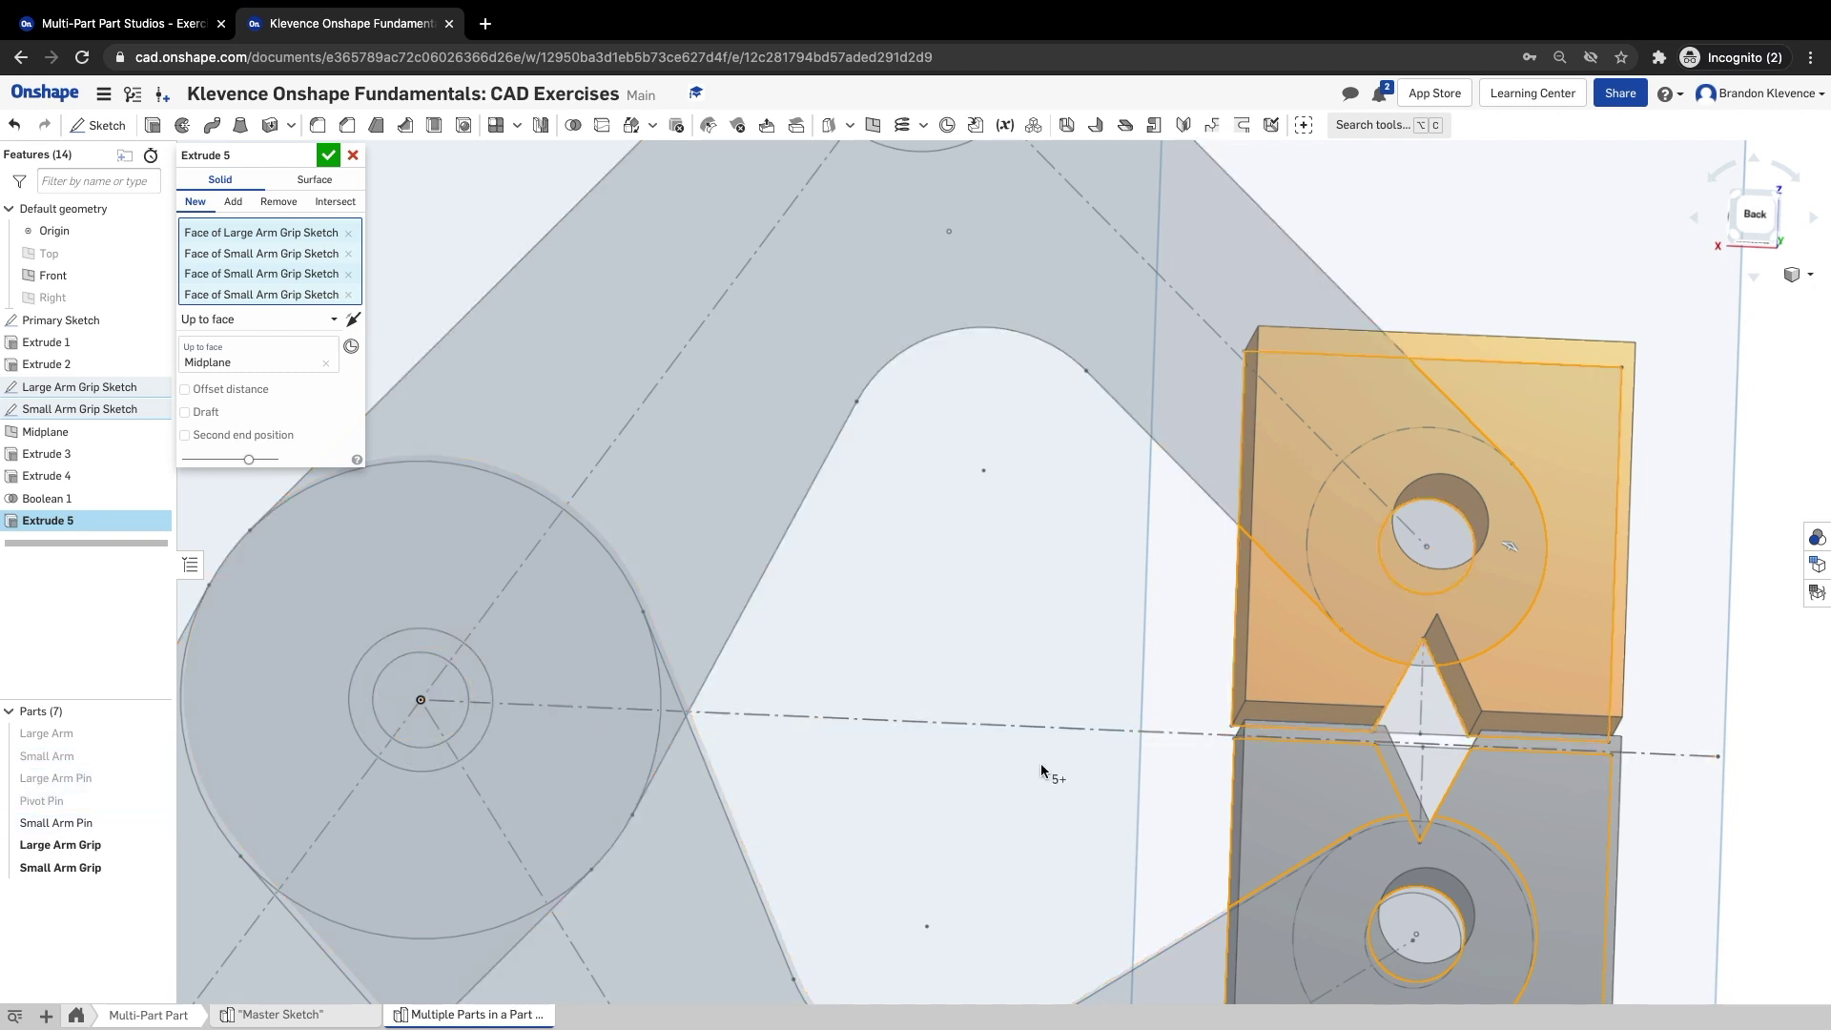
click(1435, 535)
click(1420, 903)
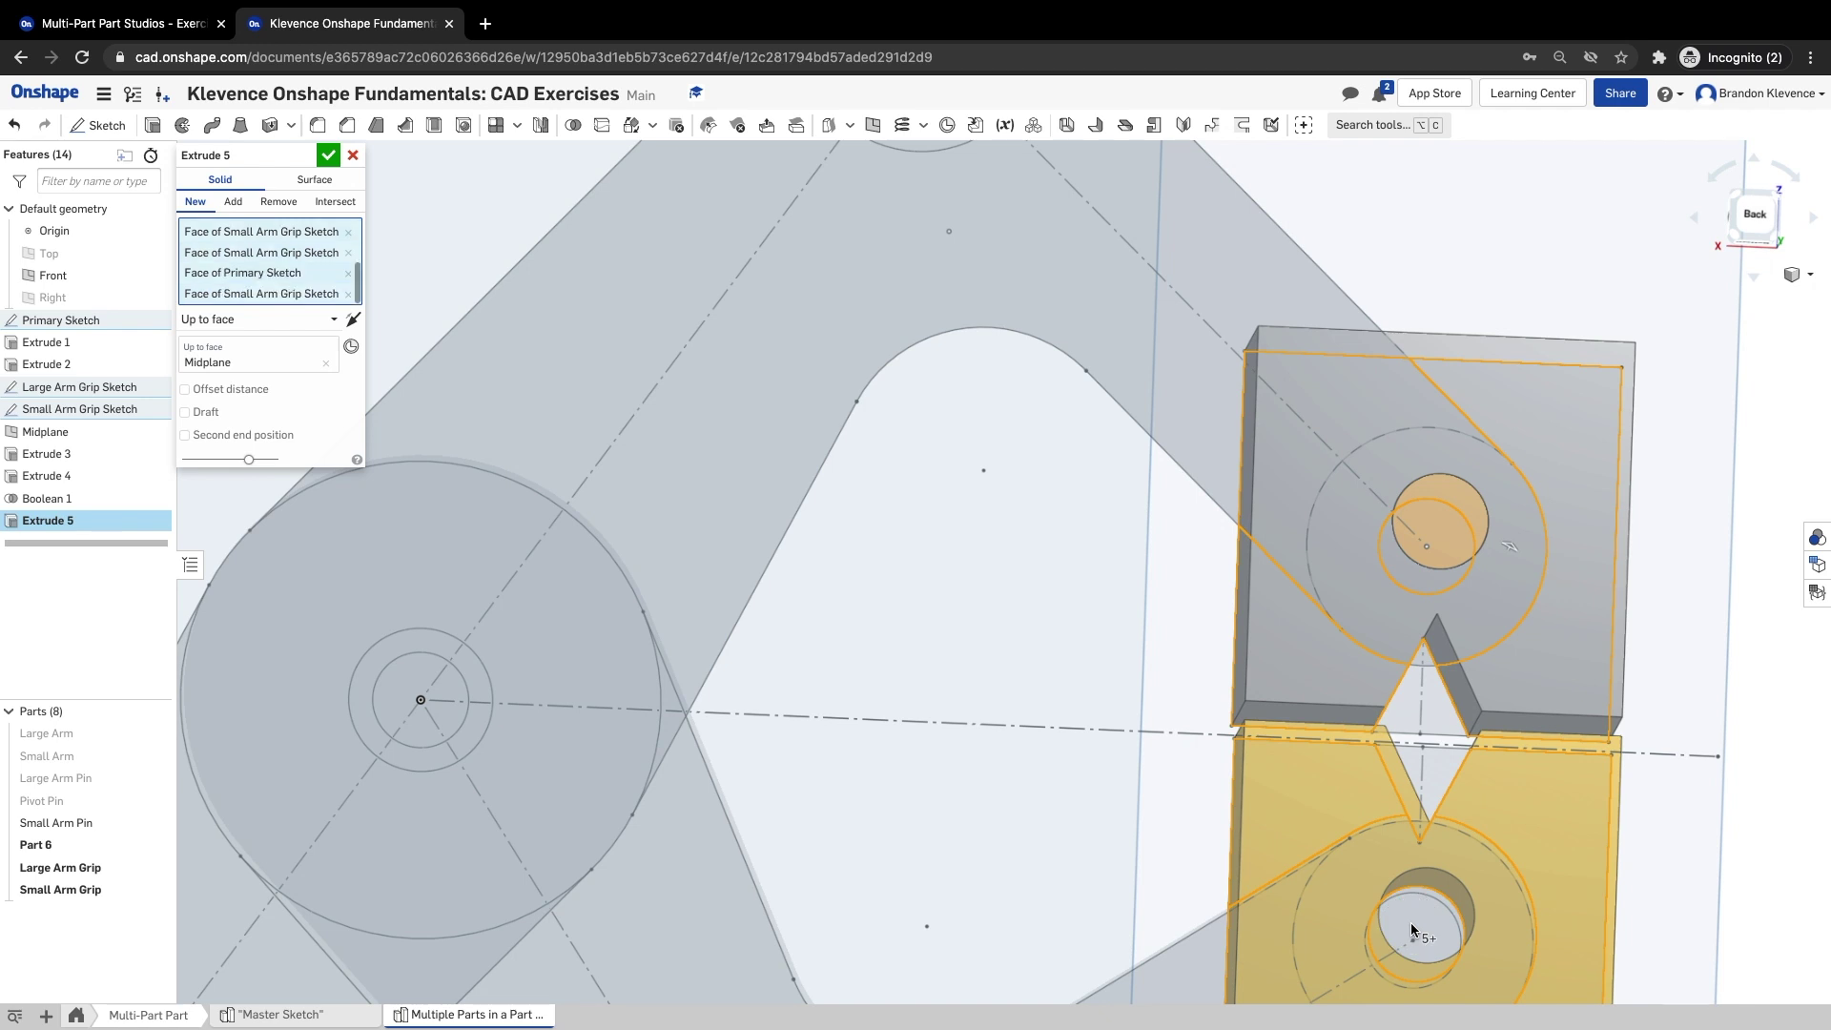
- Clear the extrude's profiles and select only the three Large Arm Grip Sketch regions around the grip hole
click(350, 237)
click(351, 241)
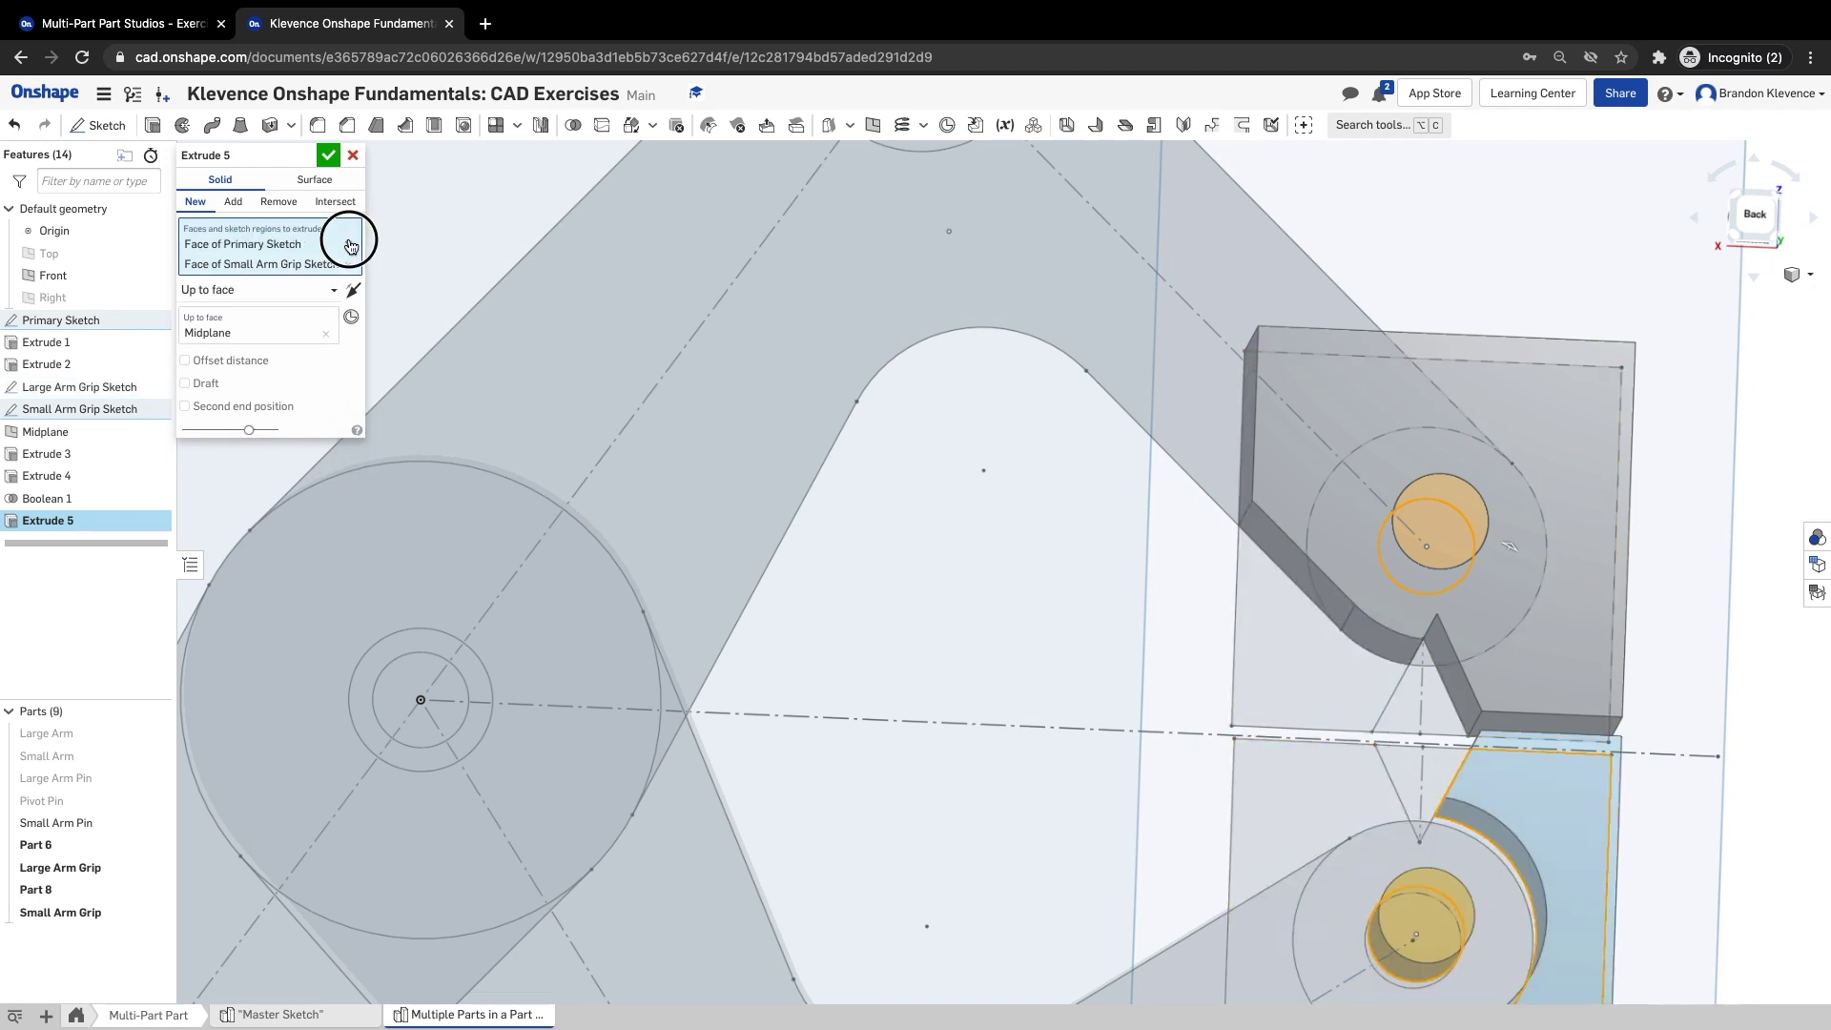
click(350, 243)
click(1361, 548)
click(1364, 544)
click(1288, 662)
click(1421, 658)
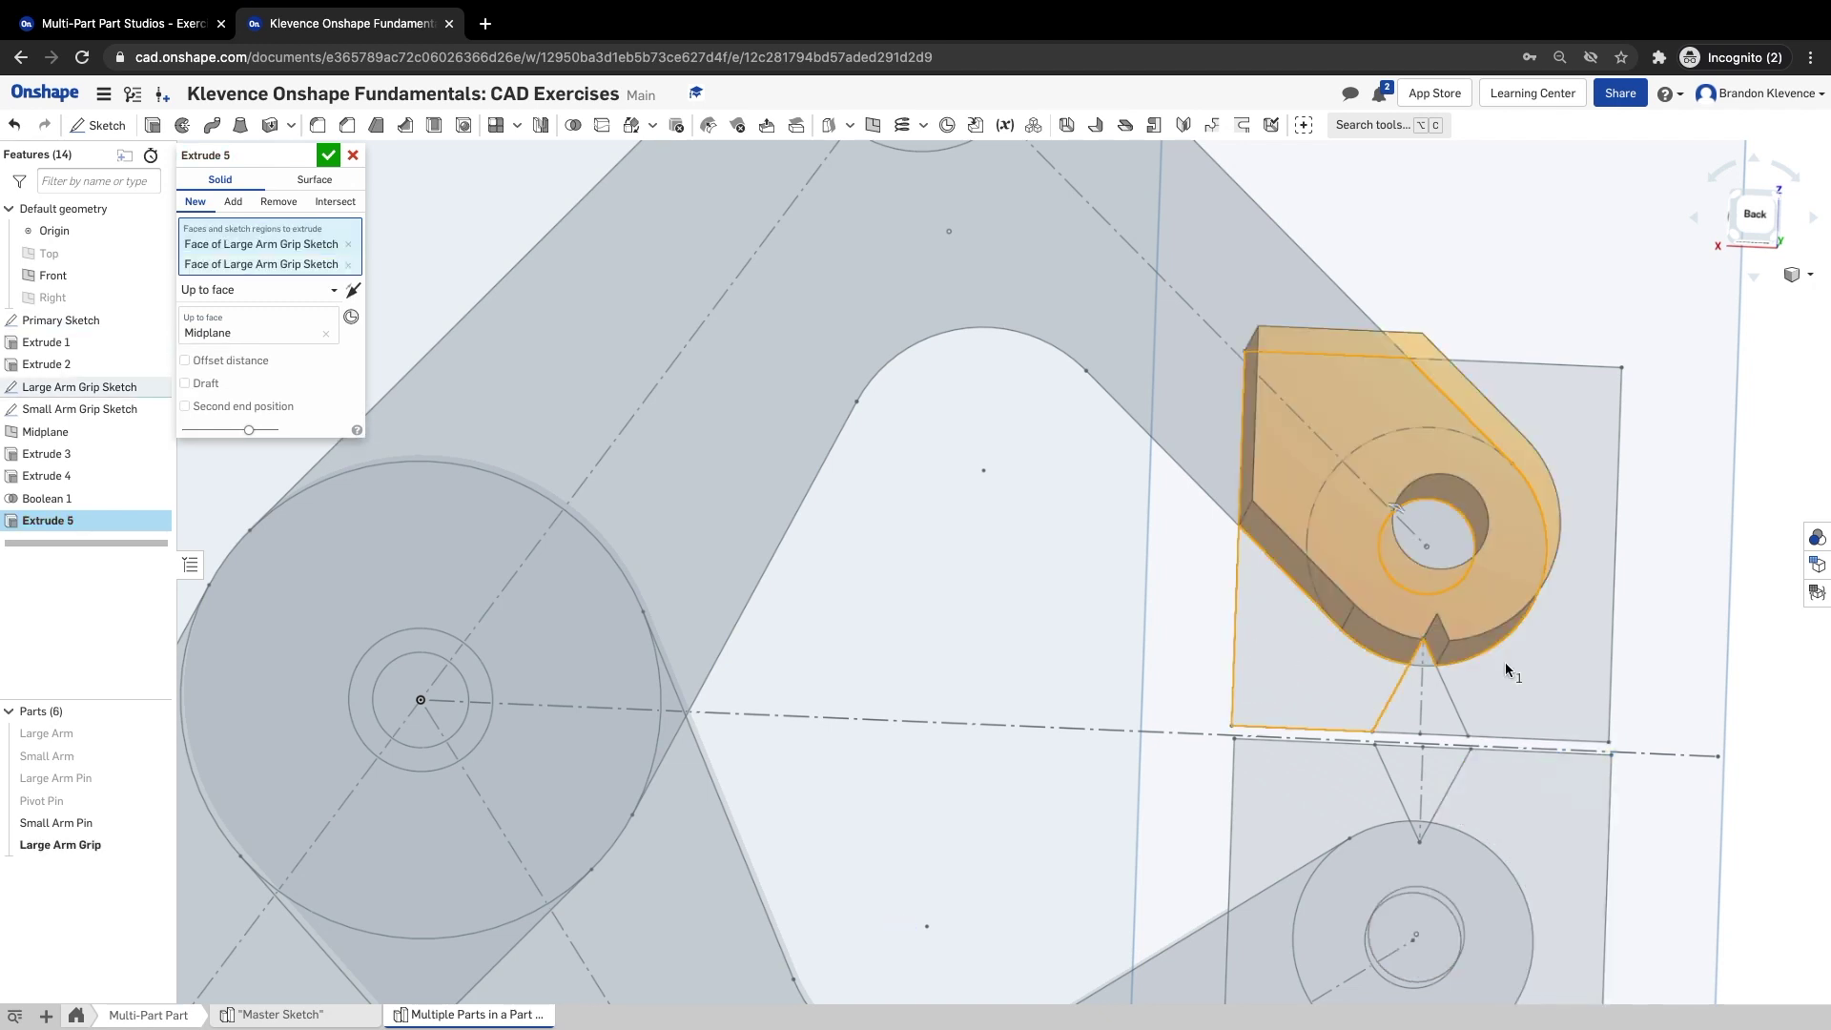
click(1443, 536)
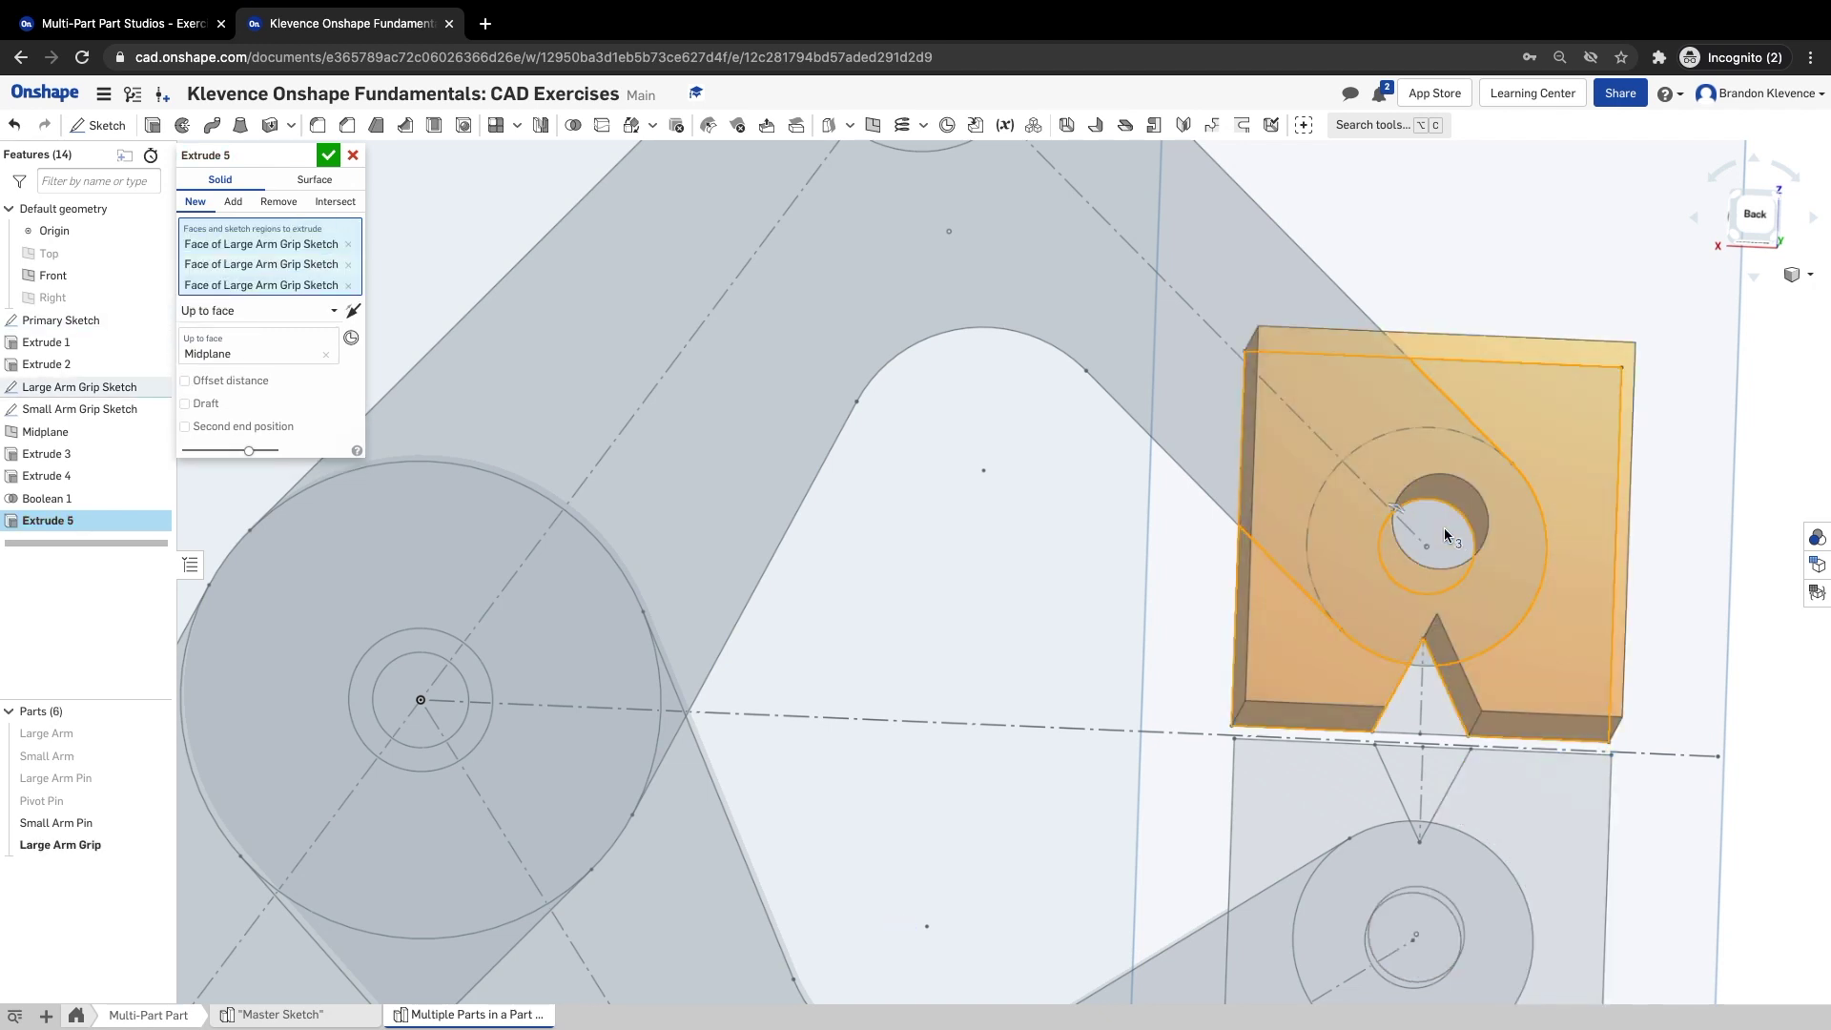
- Try adding the Primary Sketch circle inside the Large Arm Grip hole as a profile, and remove it again
scroll(1448, 534, up, 10)
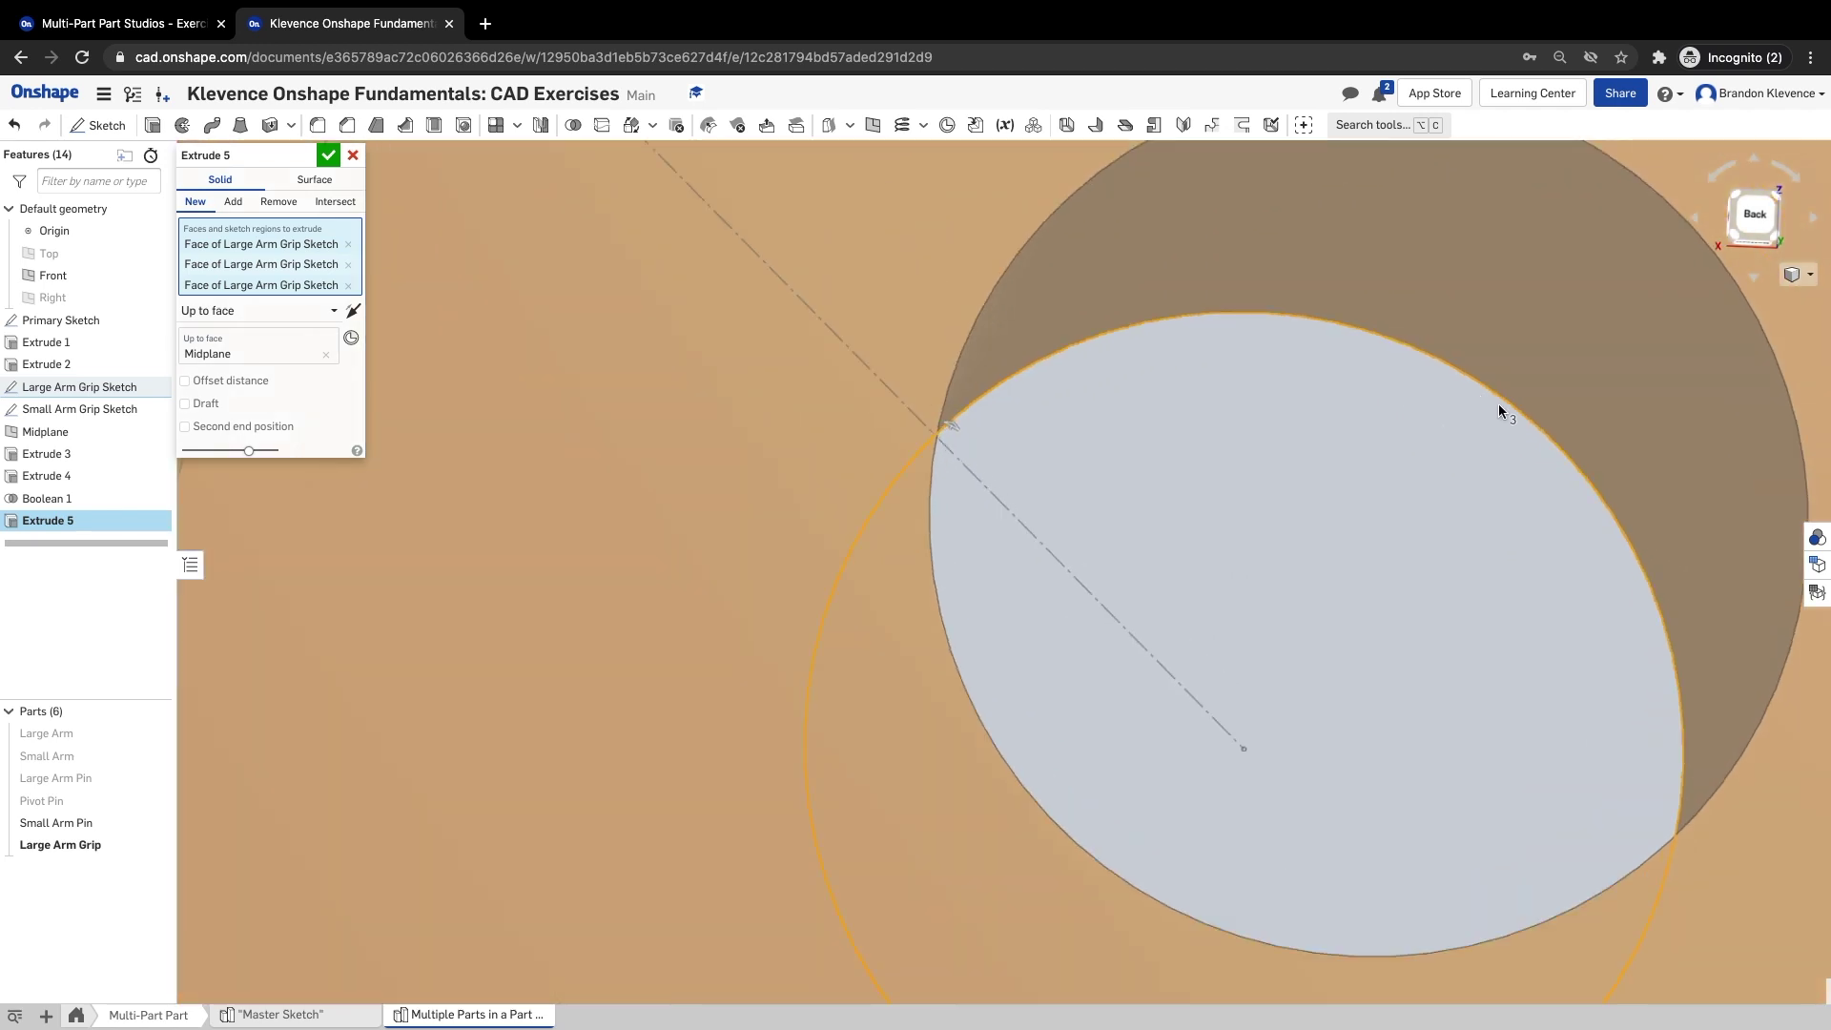
click(1504, 398)
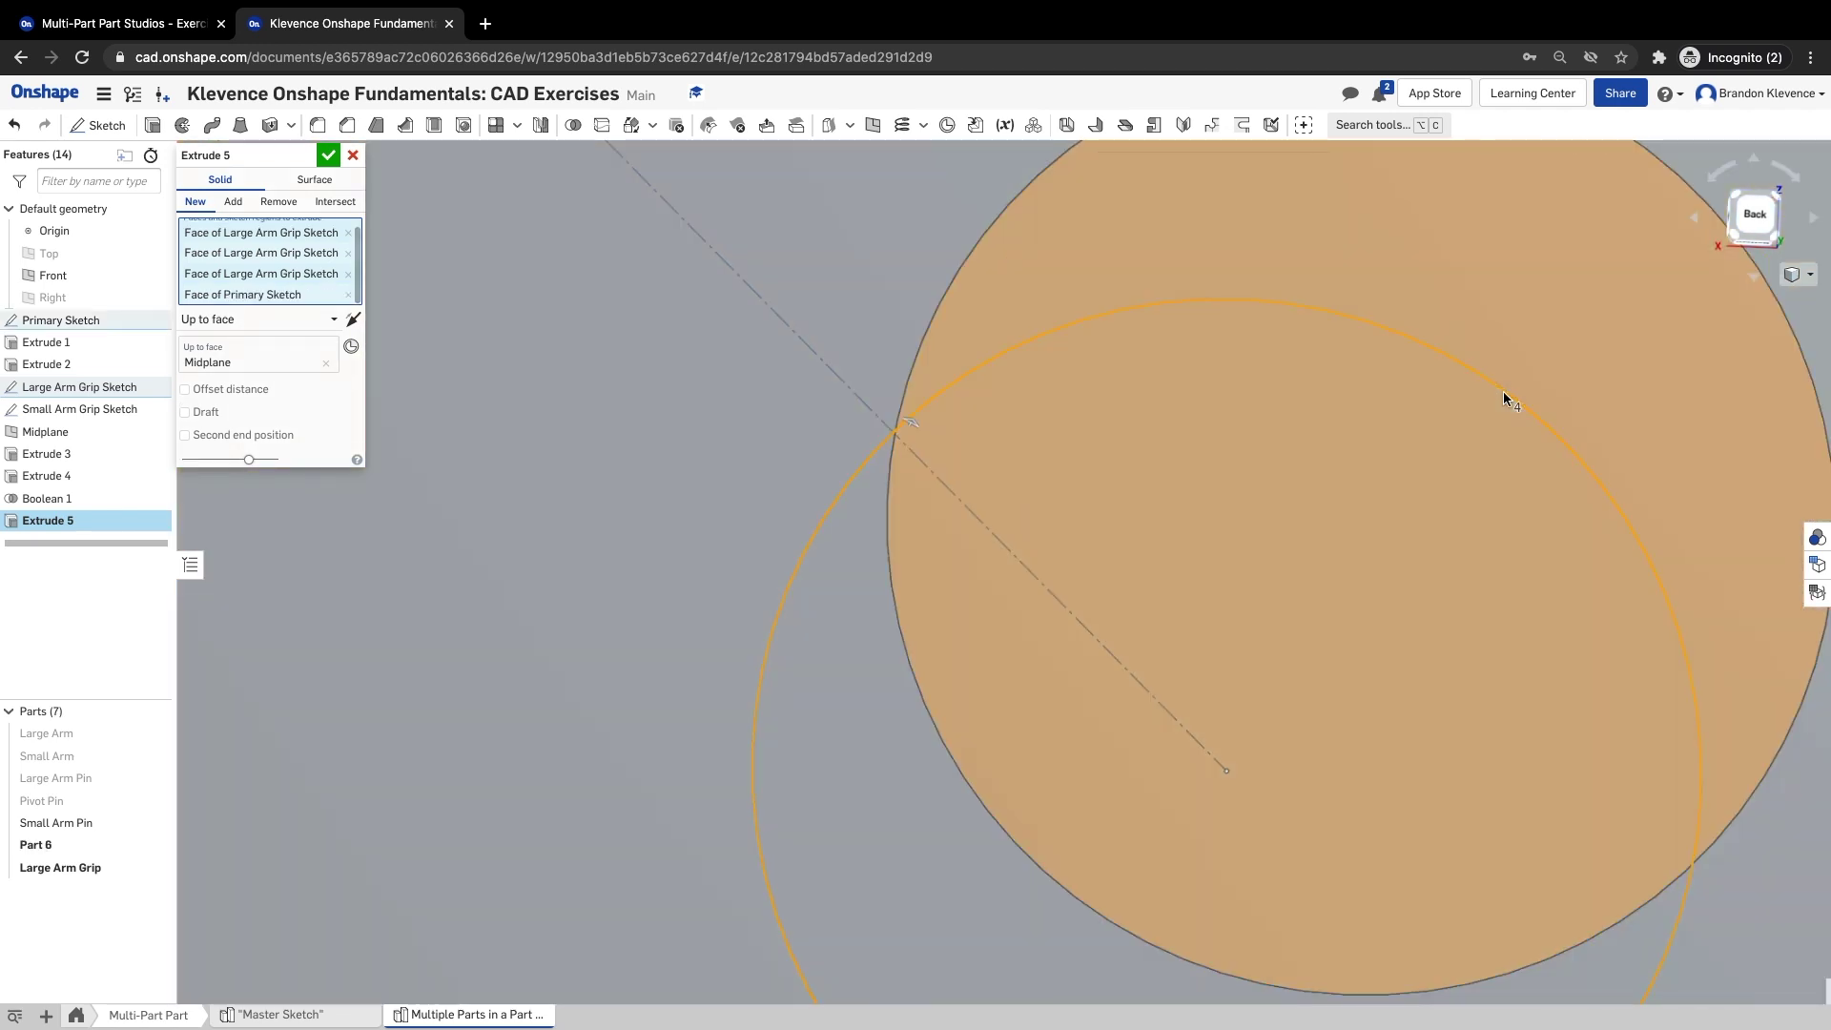
scroll(1124, 477, up, 1)
click(1782, 234)
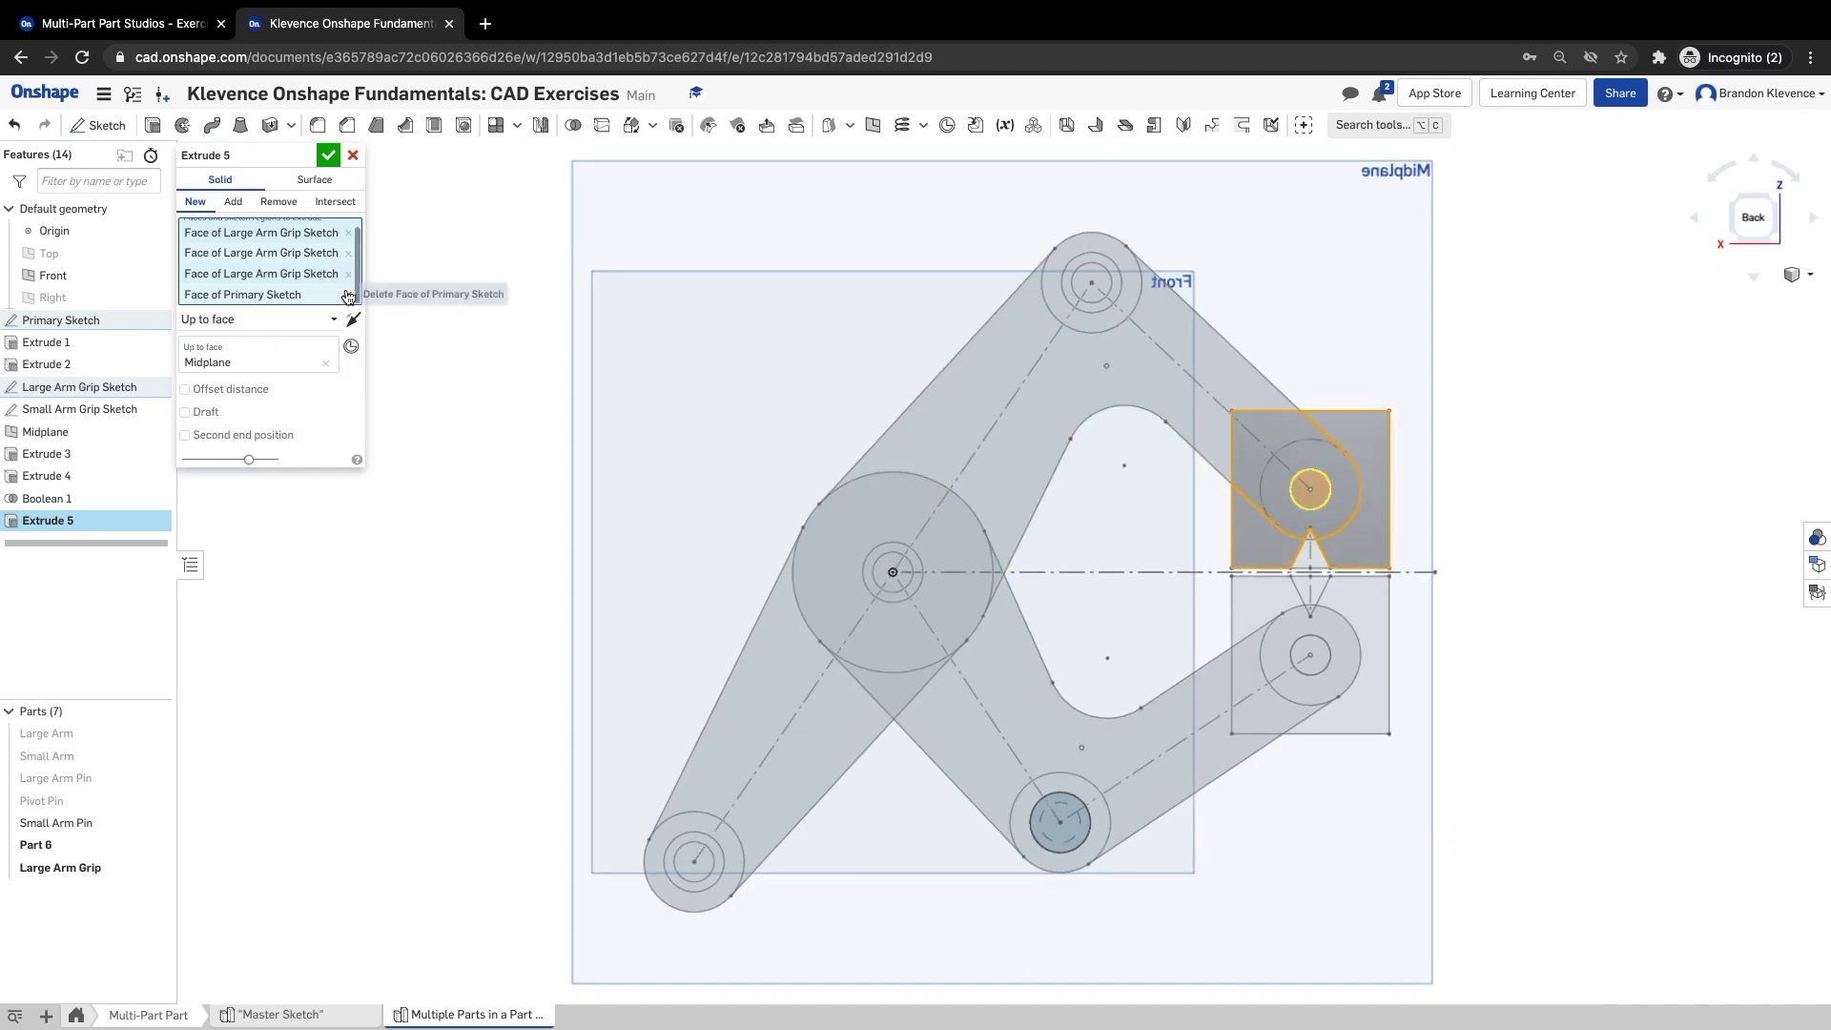
click(345, 295)
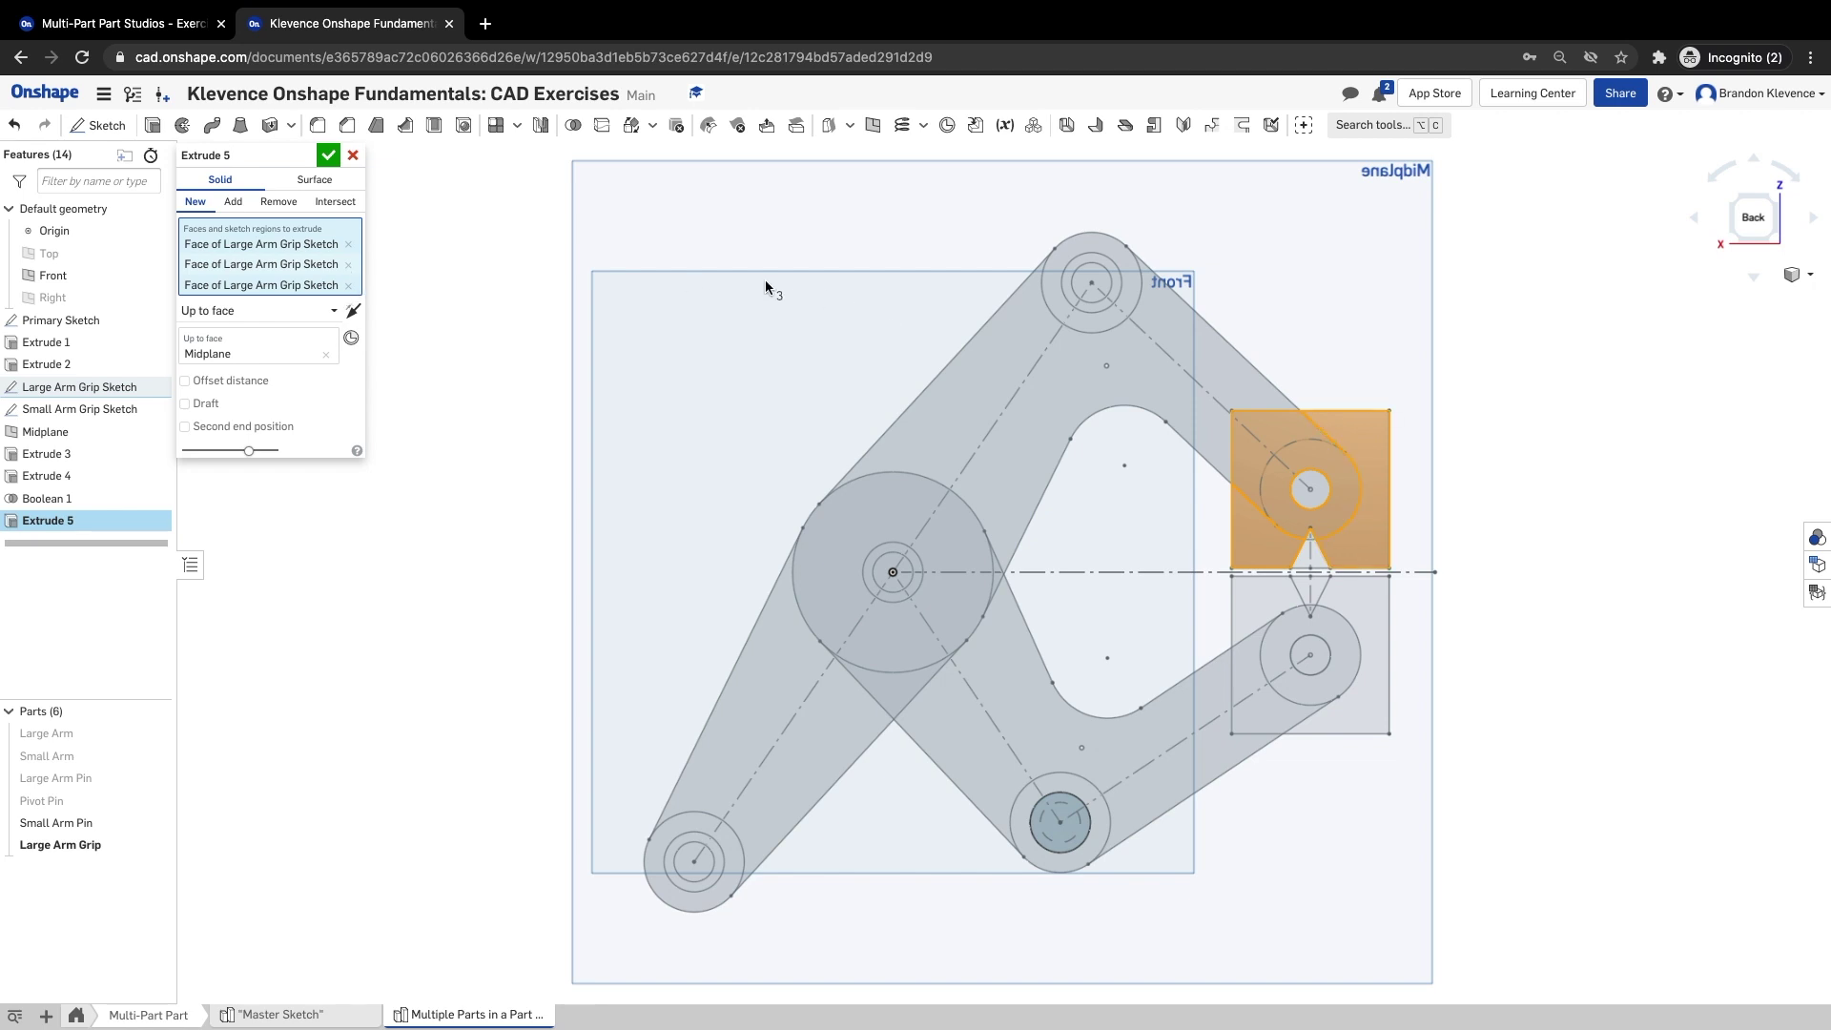
- Add the circle region inside the Large Arm Grip hole to Extrude 5, leaving only the four Large Arm Grip Sketch regions selected there
mouse_move(1529, 388)
mouse_down()
mouse_move(1216, 535)
mouse_move(1216, 559)
mouse_move(1226, 512)
mouse_up()
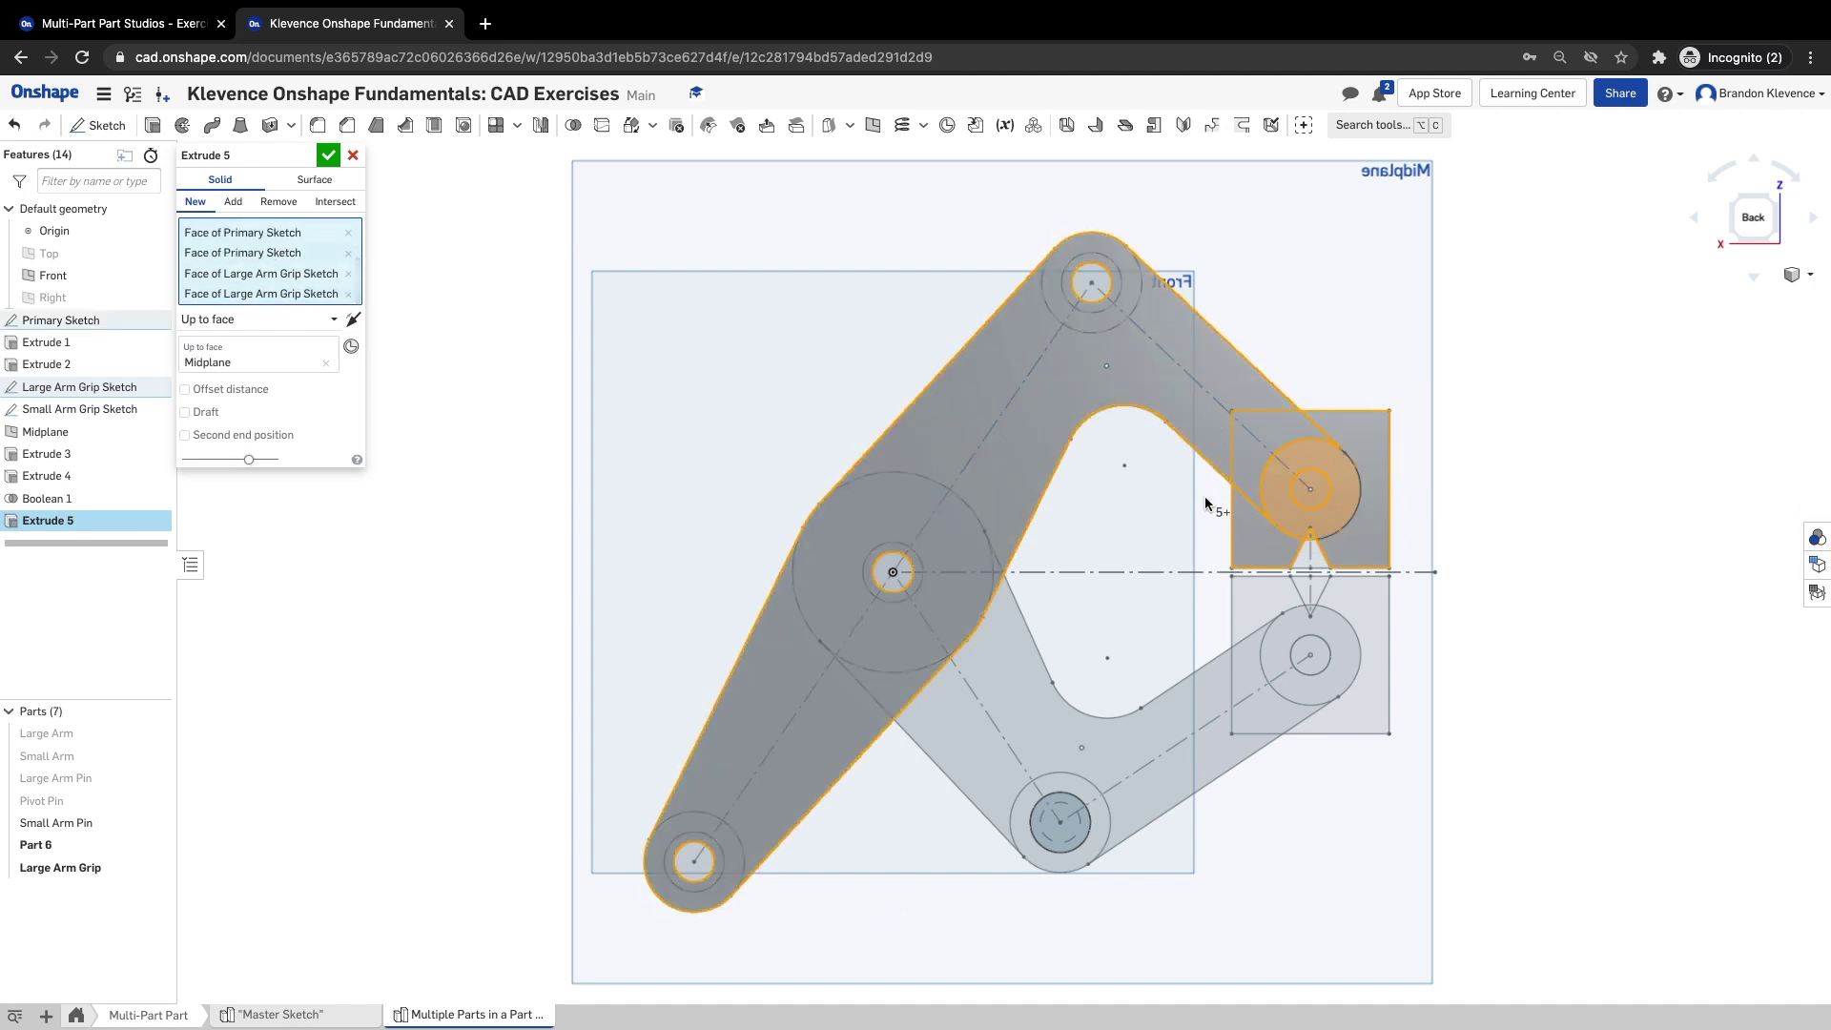
click(1277, 485)
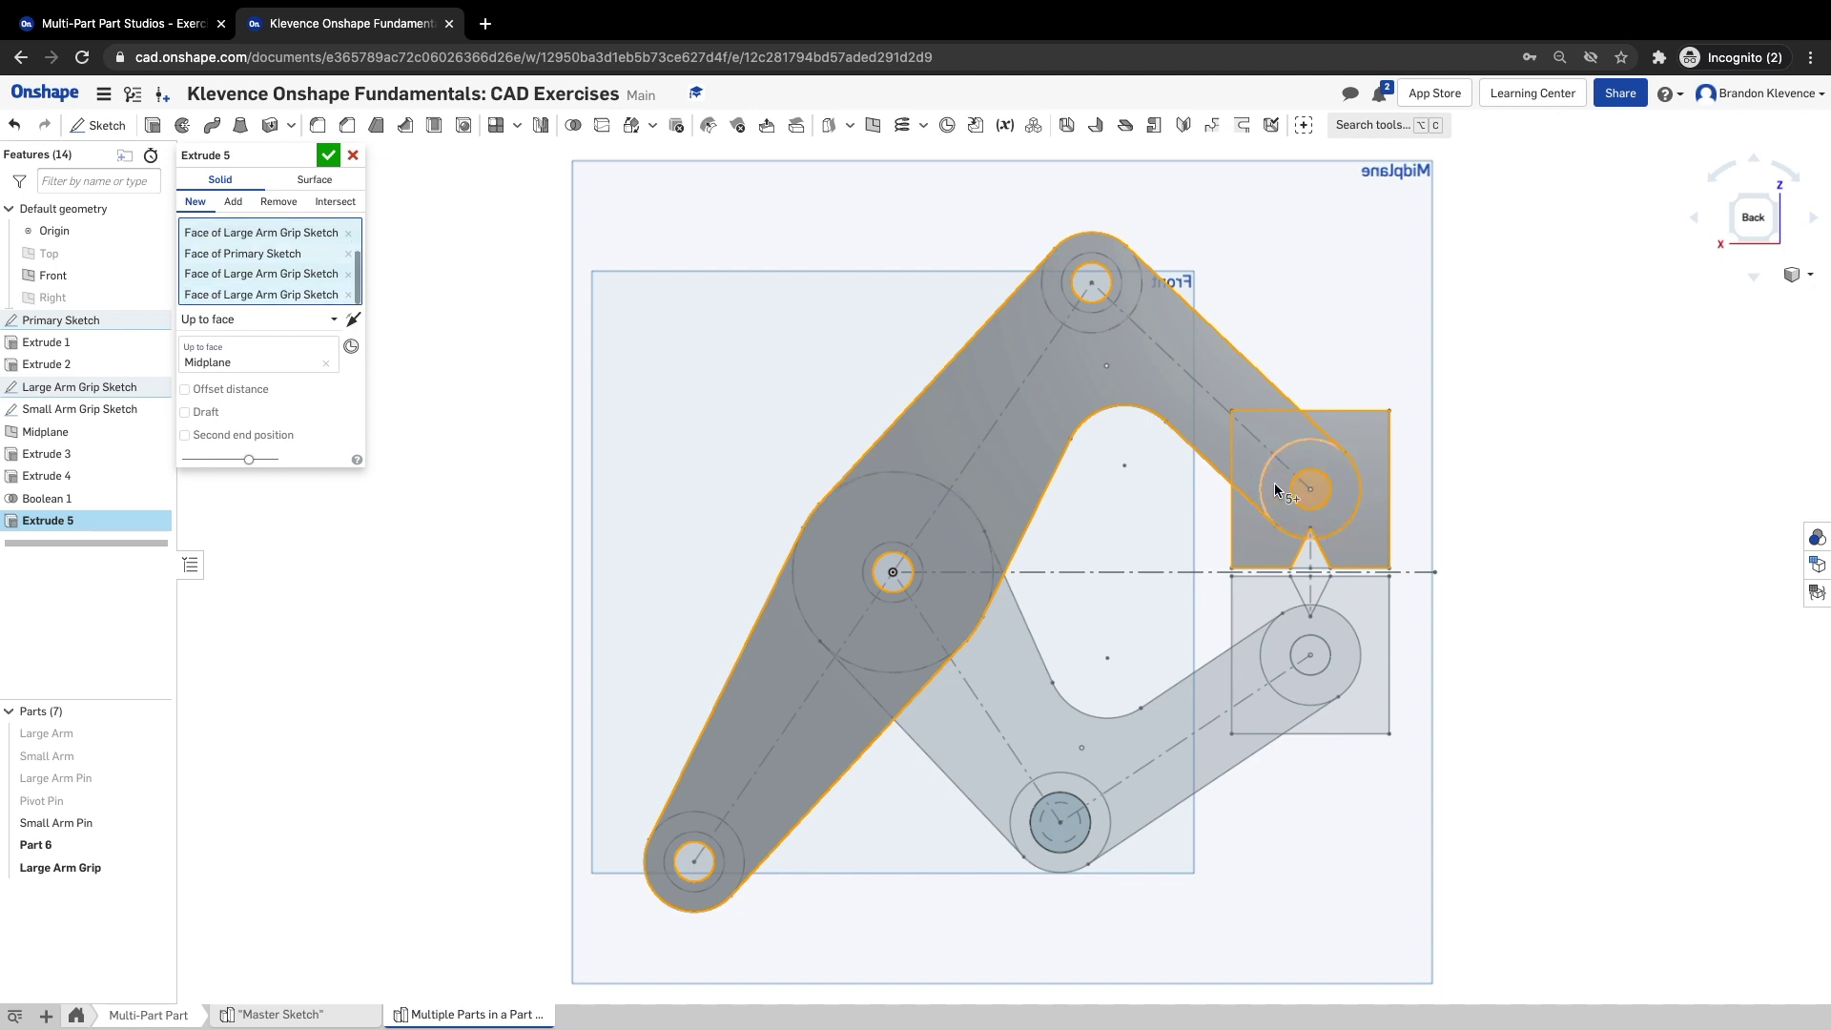
click(1321, 496)
right_drag(1525, 581, 518, 214)
click(1011, 429)
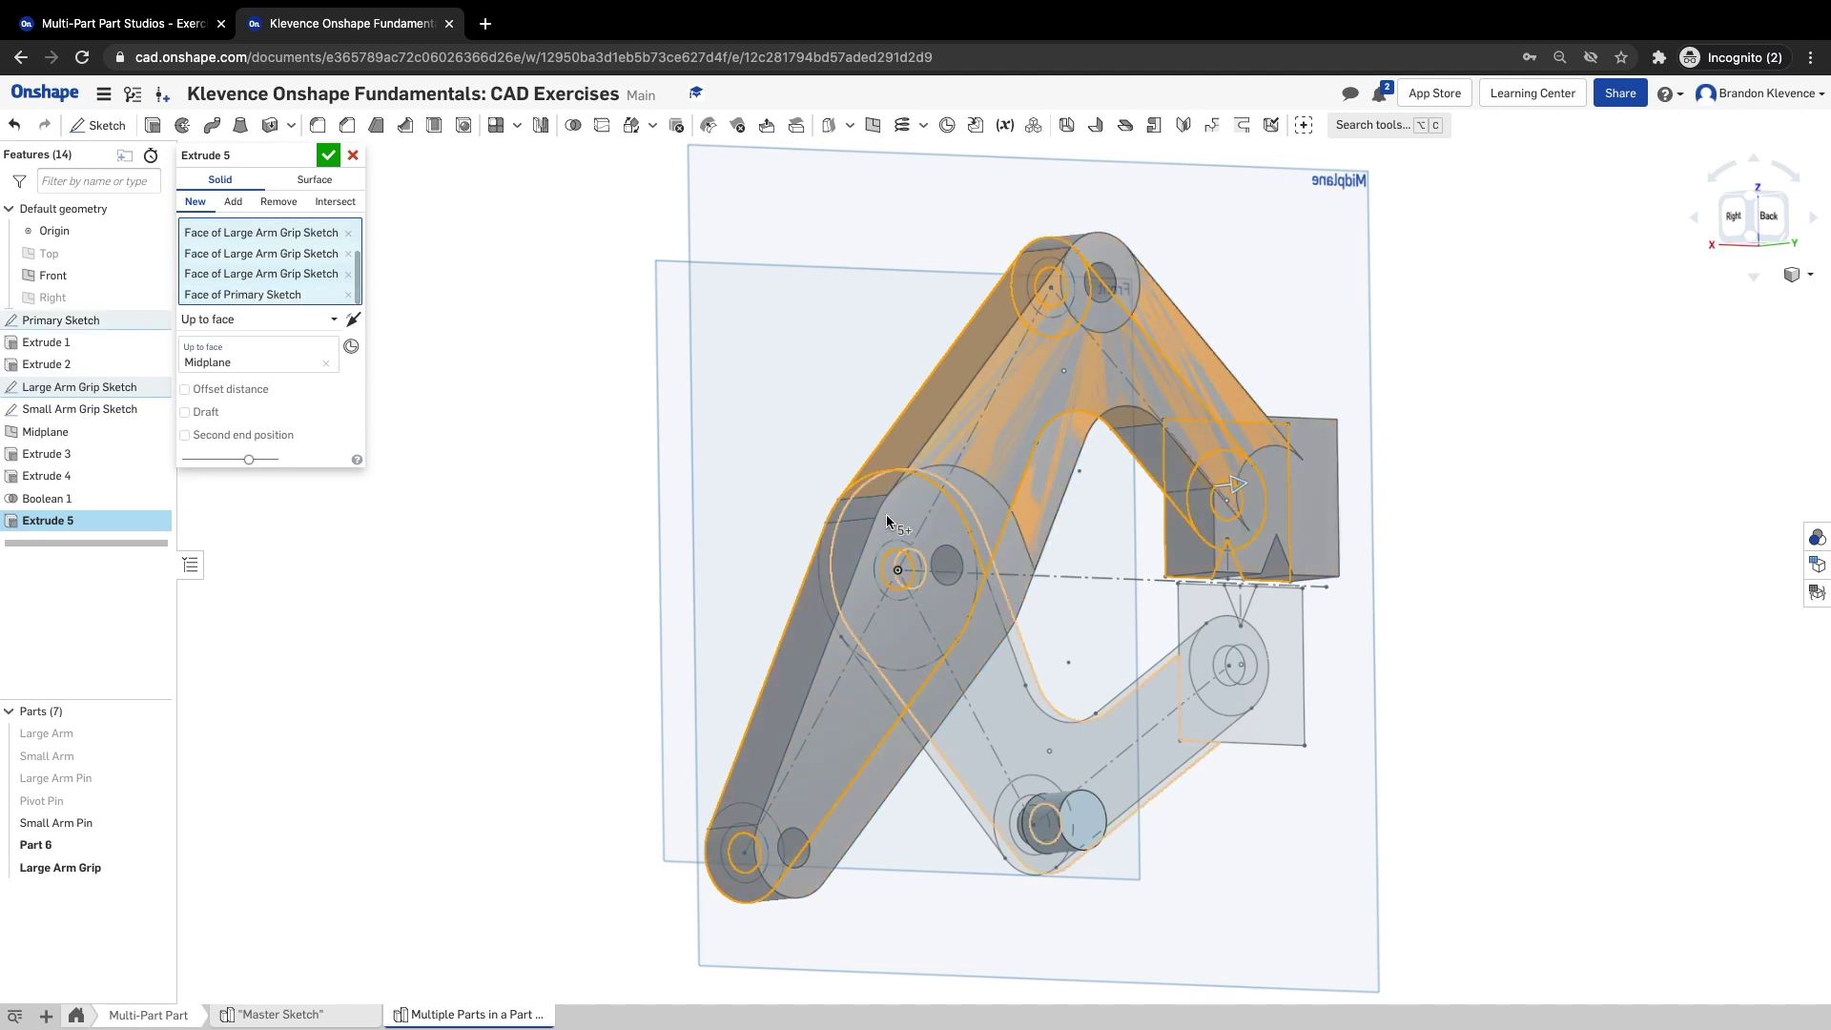
click(925, 410)
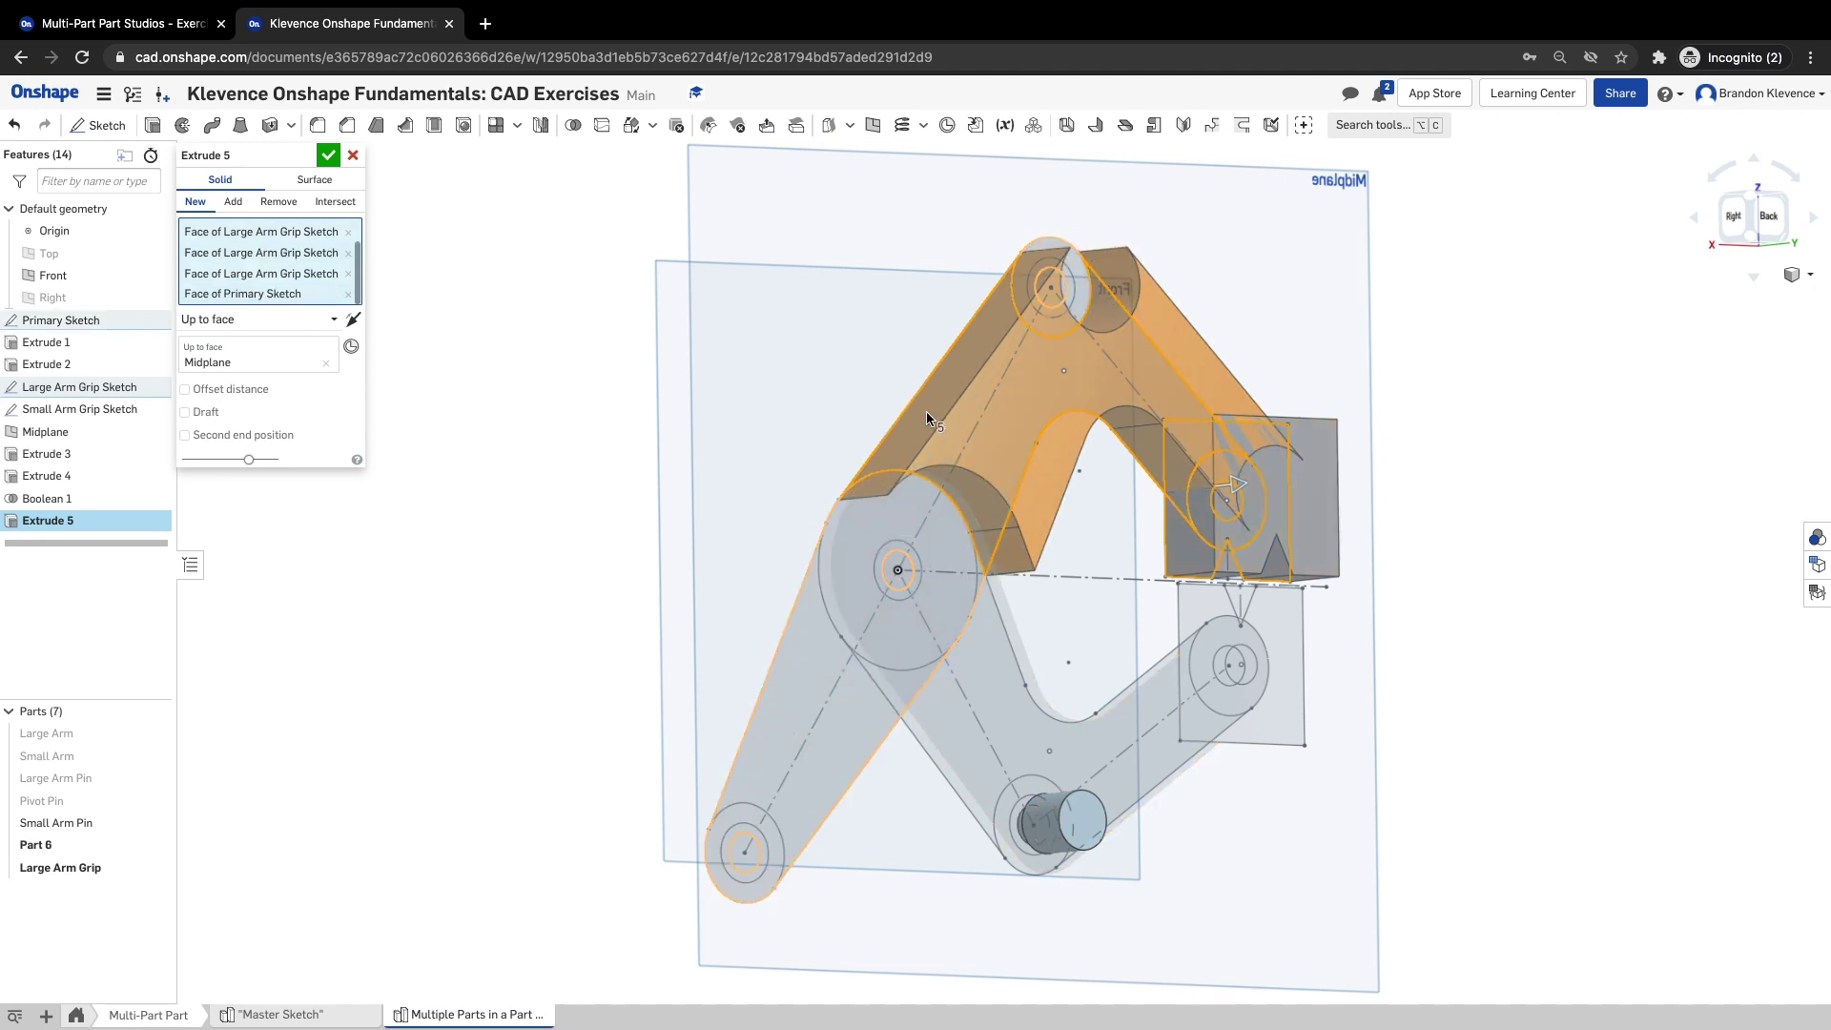
click(1051, 382)
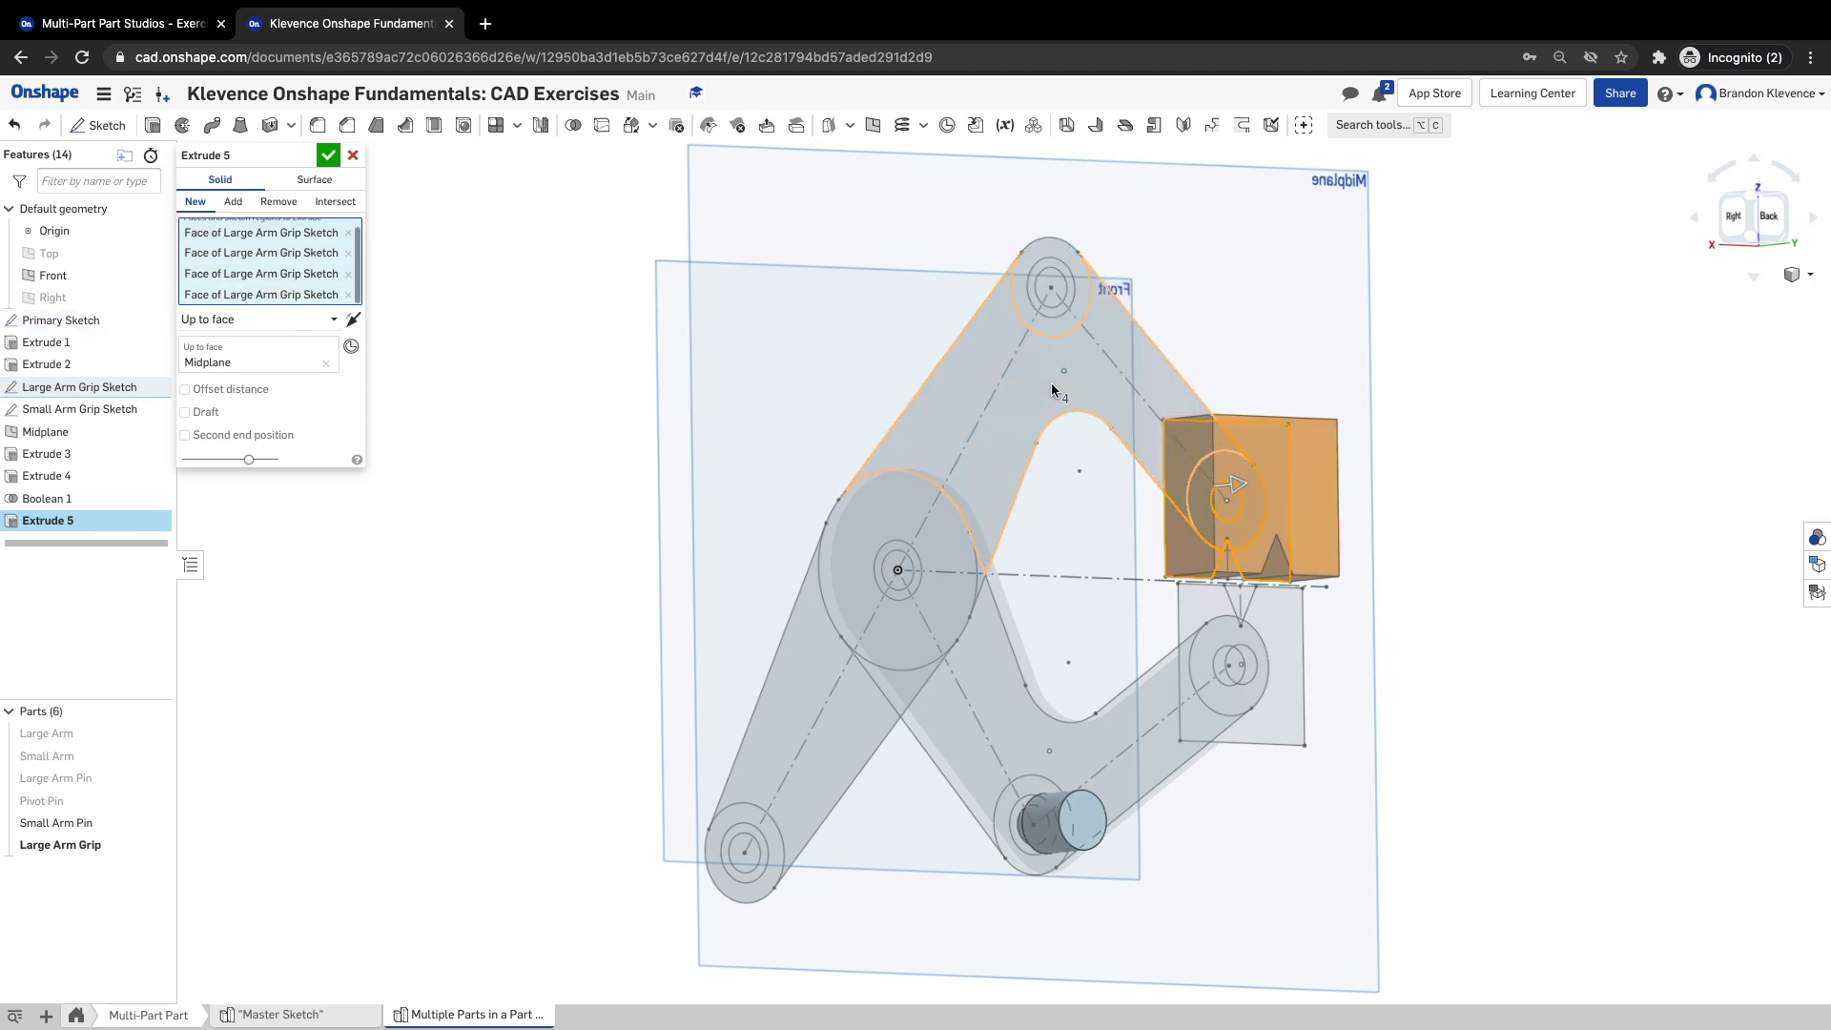
- Add the four Small Arm Grip Sketch regions to the Extrude 5 profiles and accept the feature
click(1456, 512)
right_drag(1456, 513, 1394, 499)
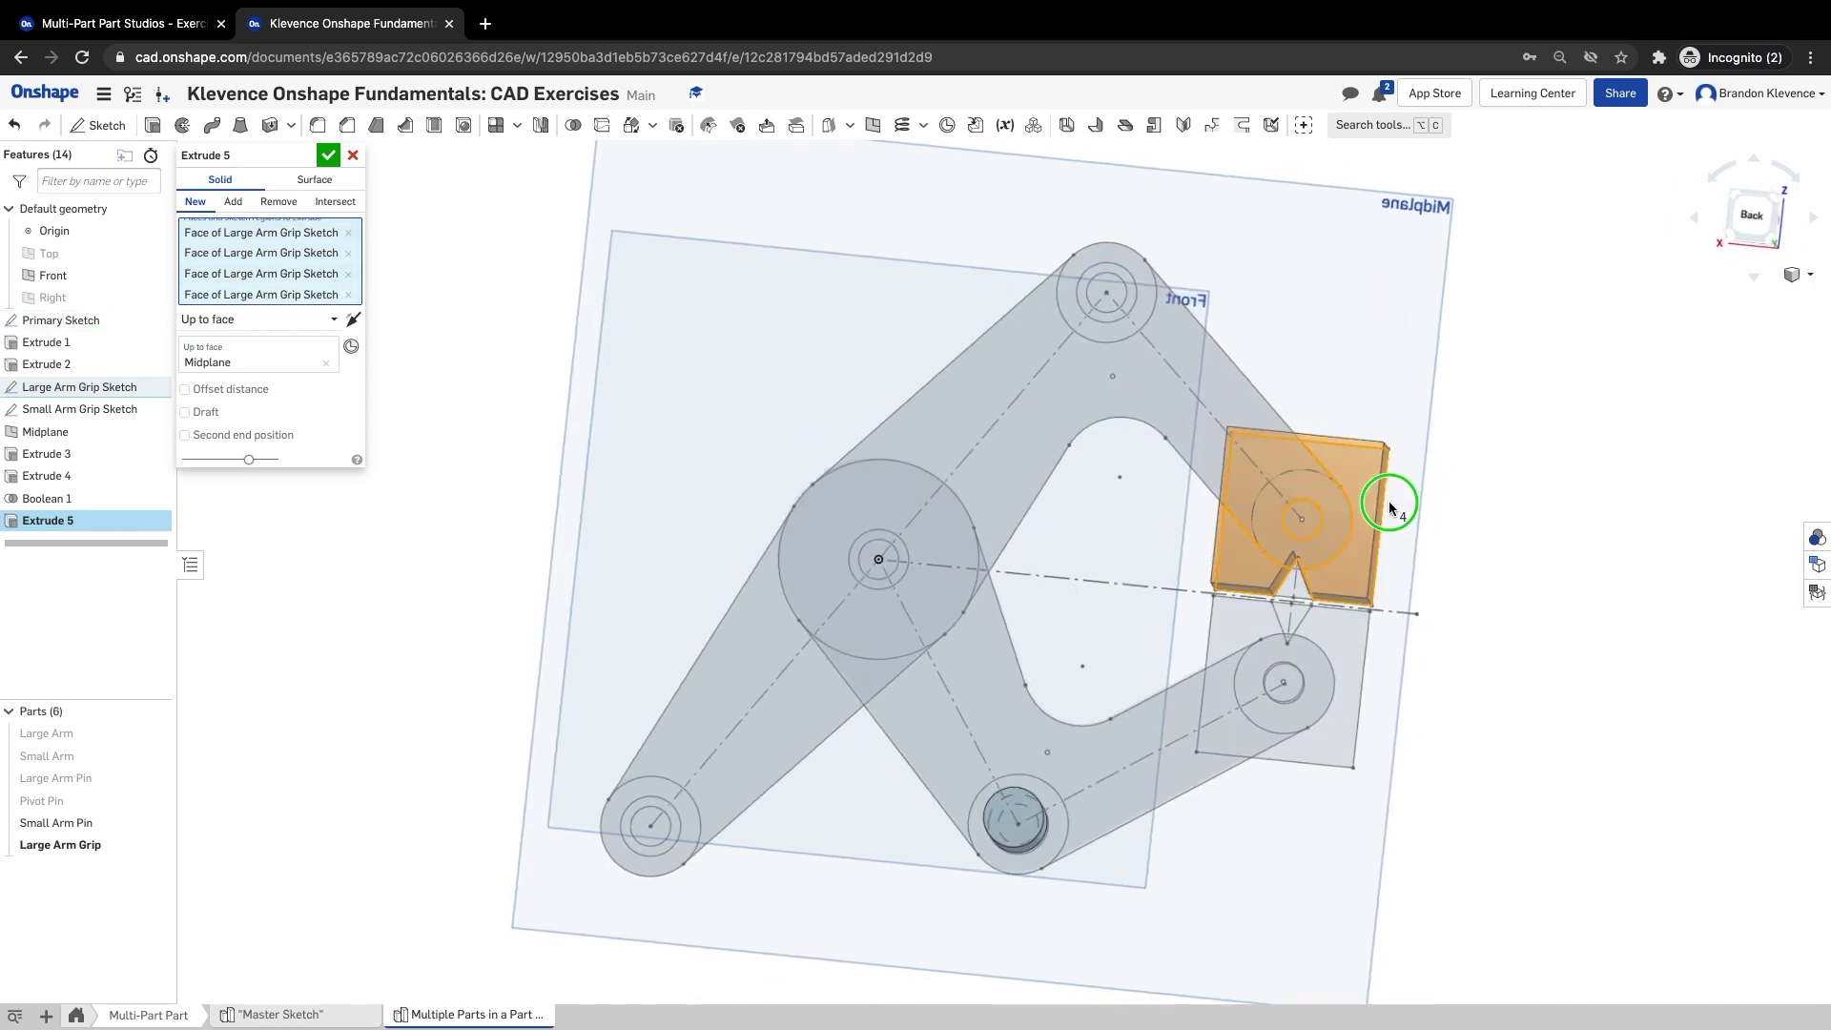
mouse_move(1396, 680)
right_down()
mouse_move(1374, 642)
mouse_move(1308, 604)
right_up()
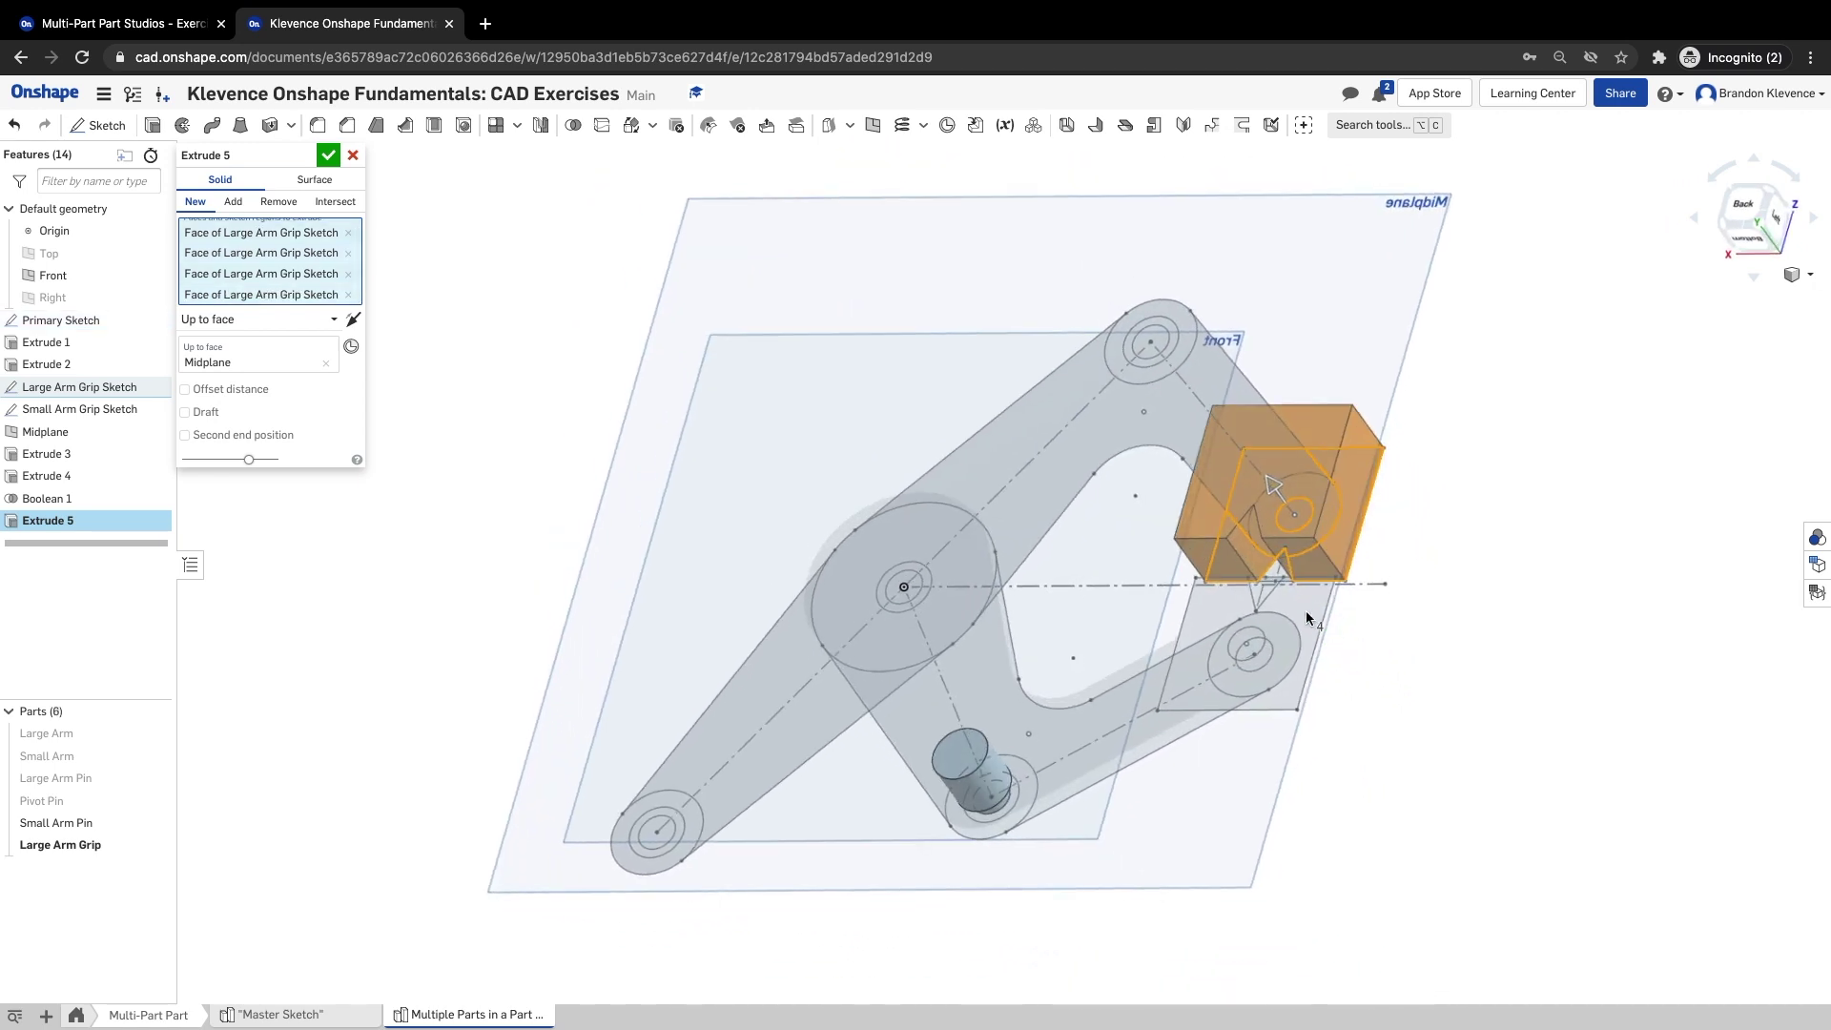
click(1290, 610)
click(1249, 647)
click(1225, 611)
click(1193, 591)
right_drag(1255, 907, 1372, 912)
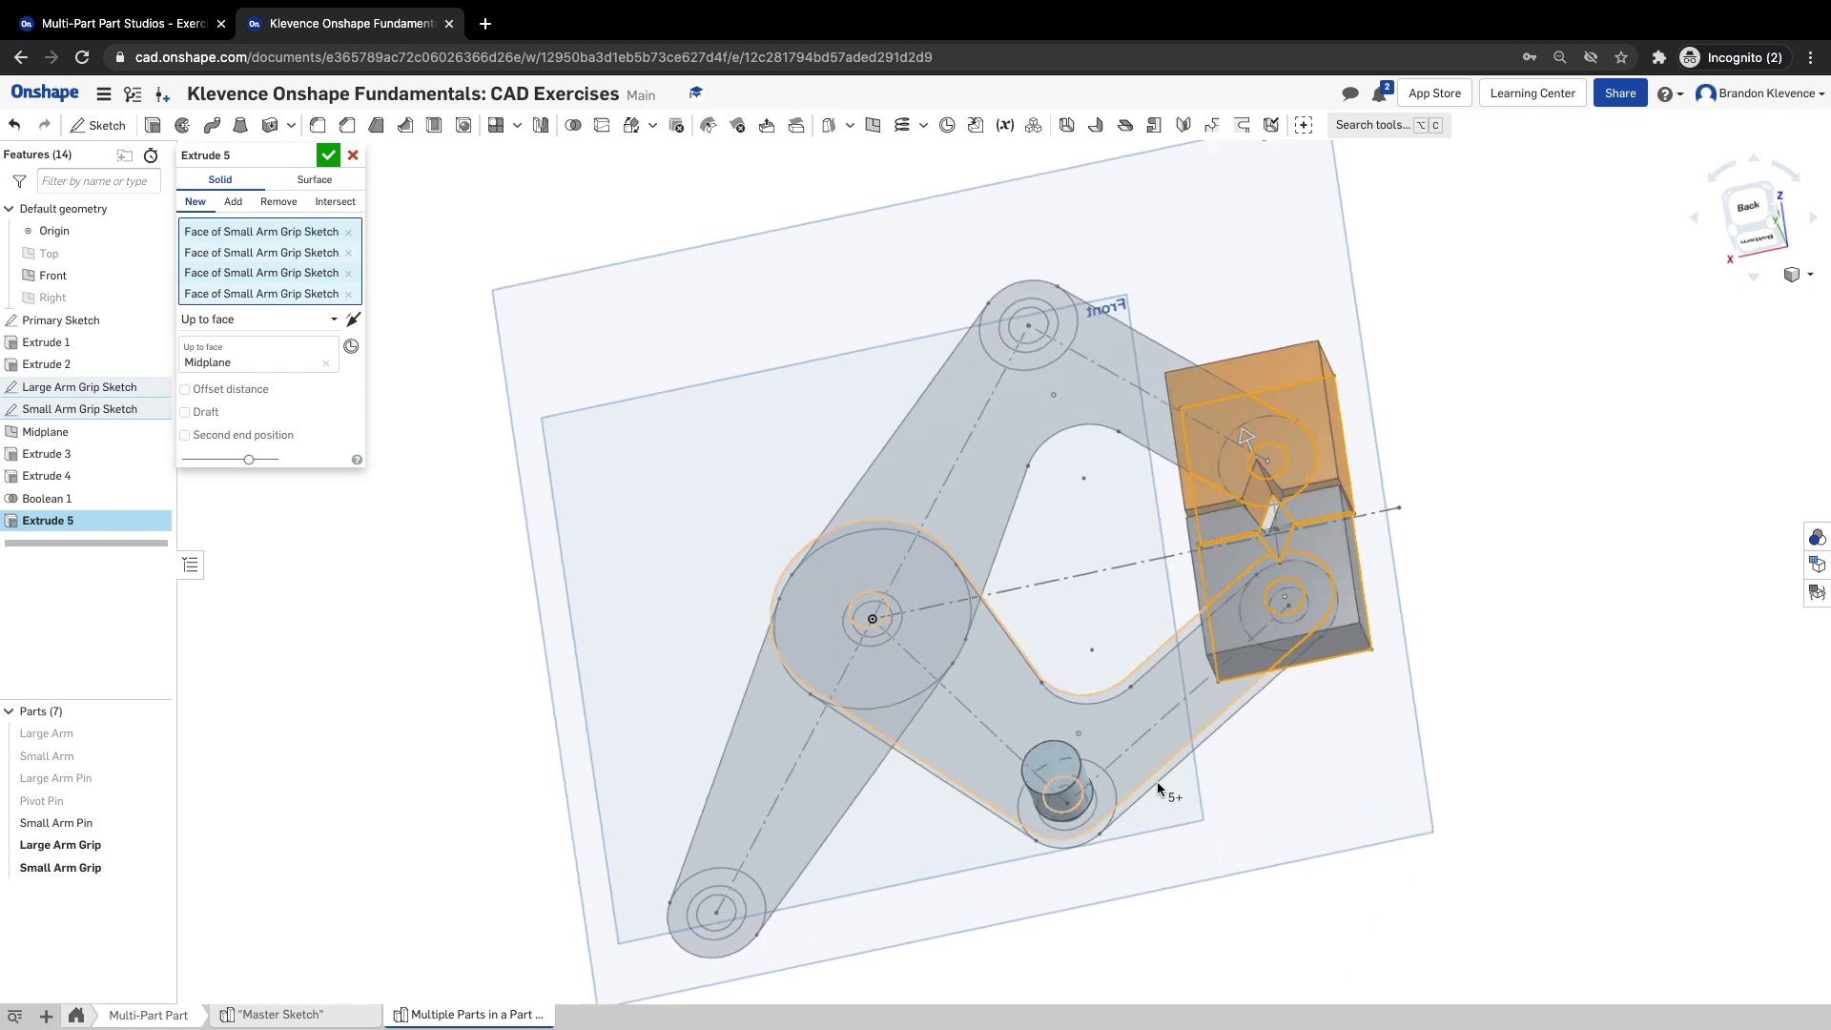
click(329, 156)
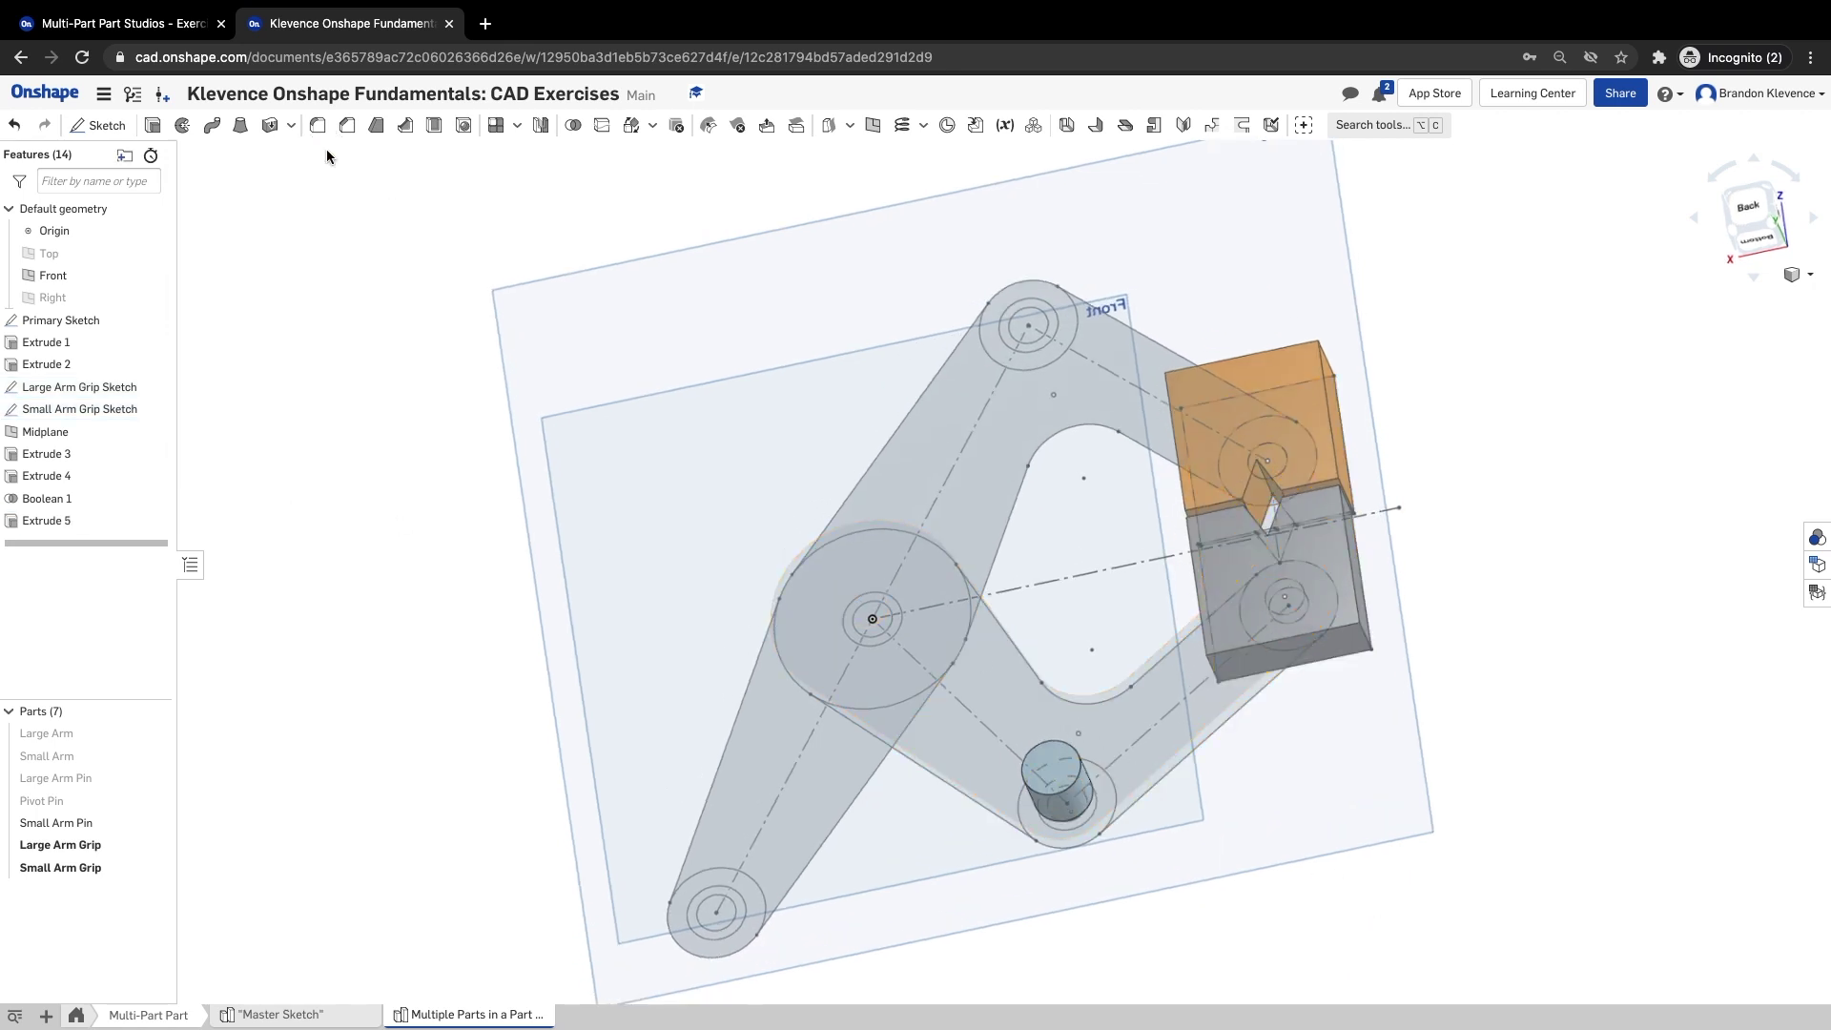
- Show the Large Arm, Small Arm, Large Arm Pin and Pivot Pin parts again
right_drag(1653, 579, 1693, 636)
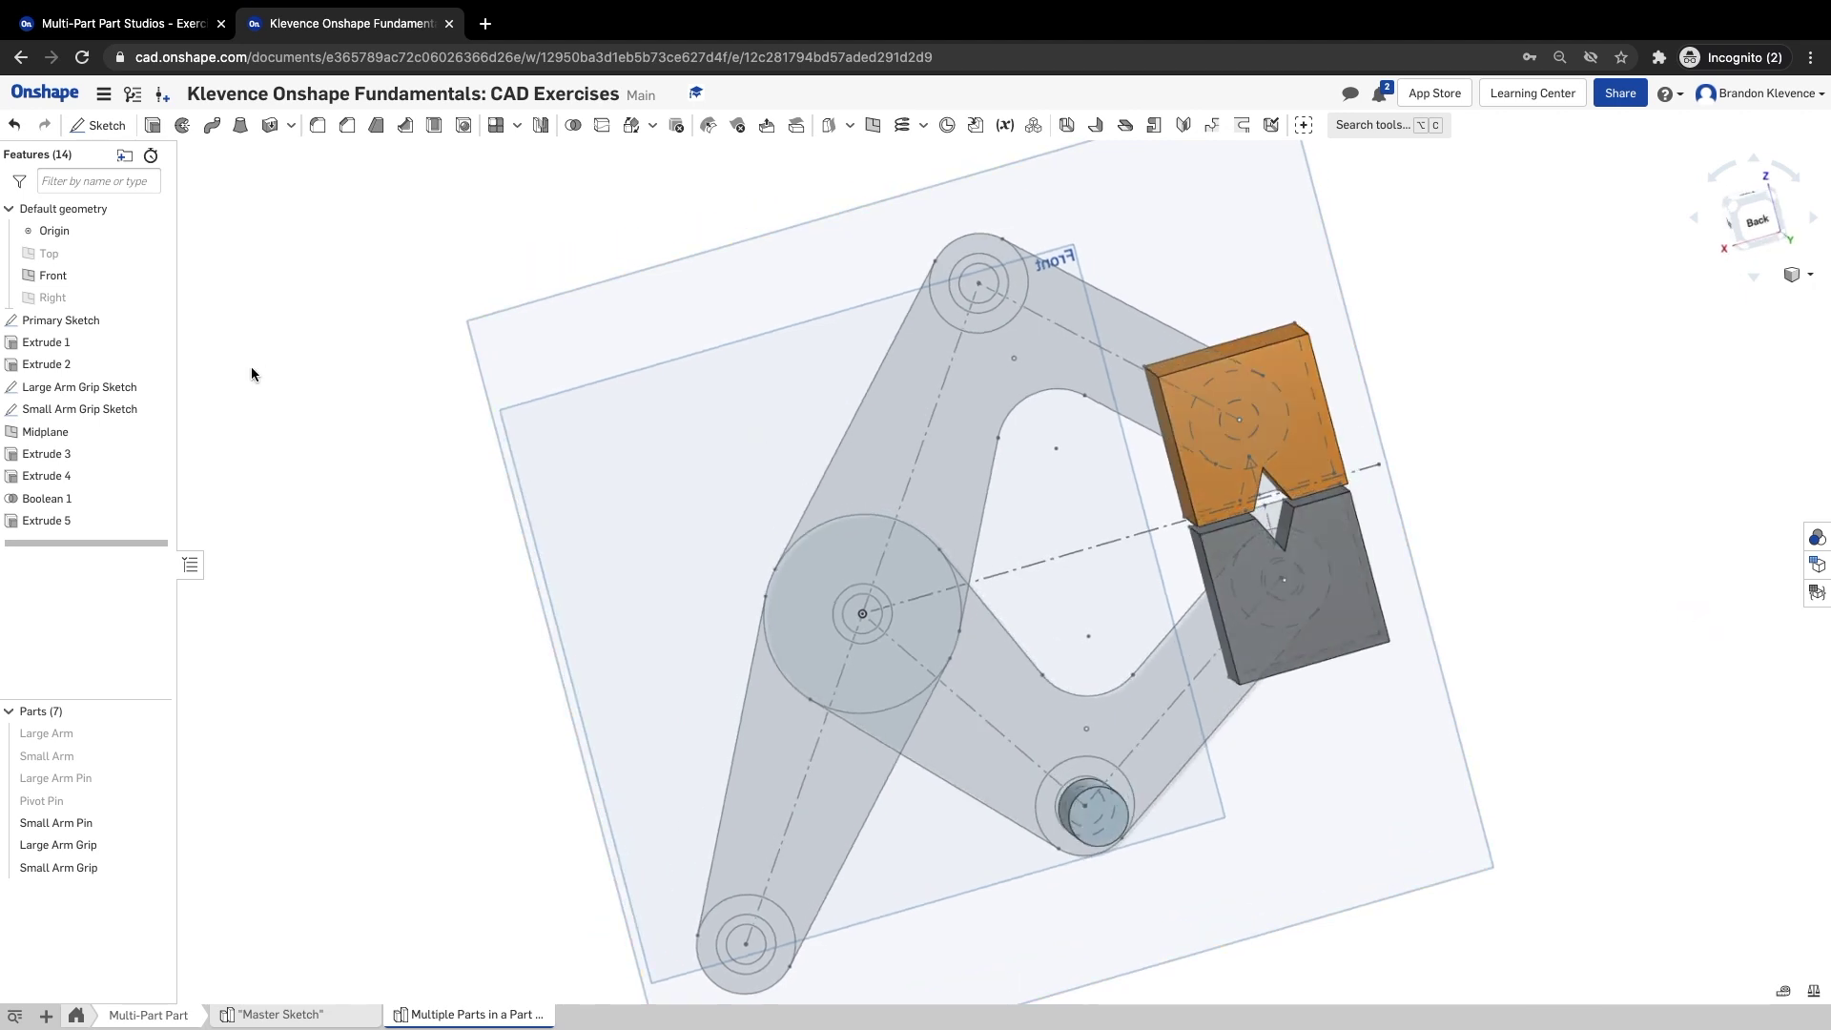
right_drag(372, 615, 408, 617)
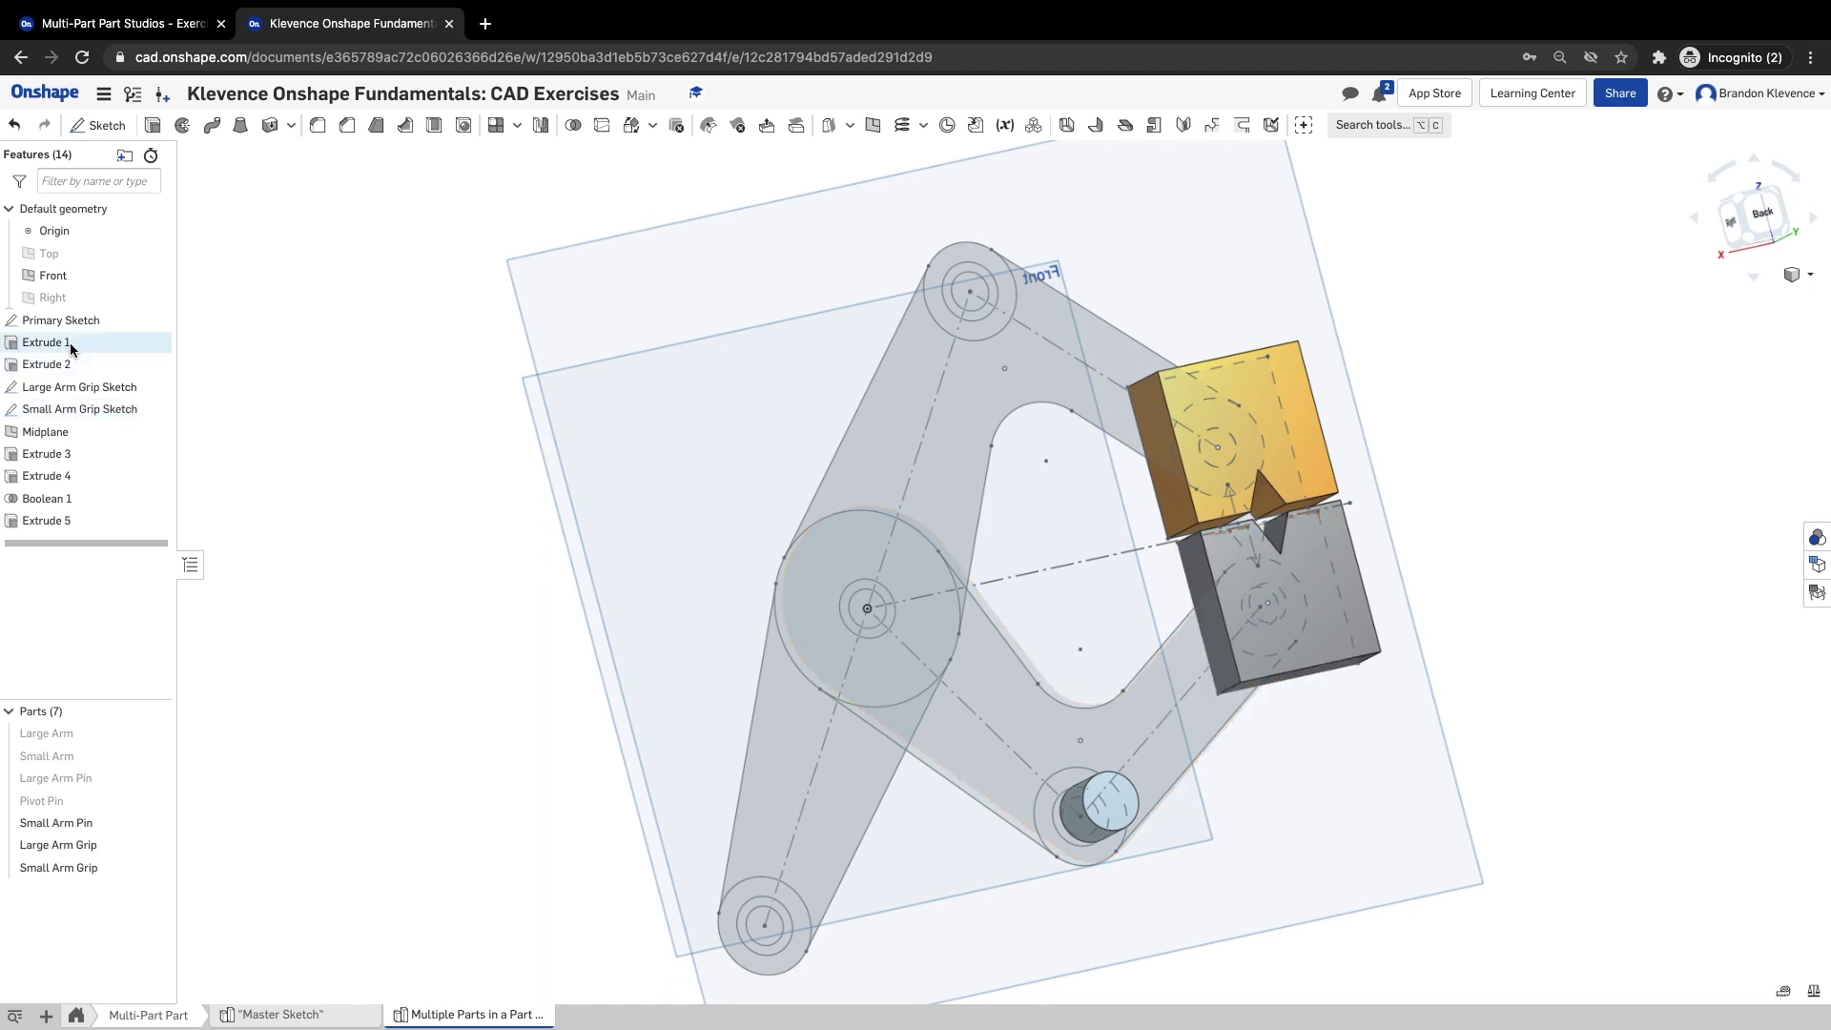
click(154, 733)
click(153, 756)
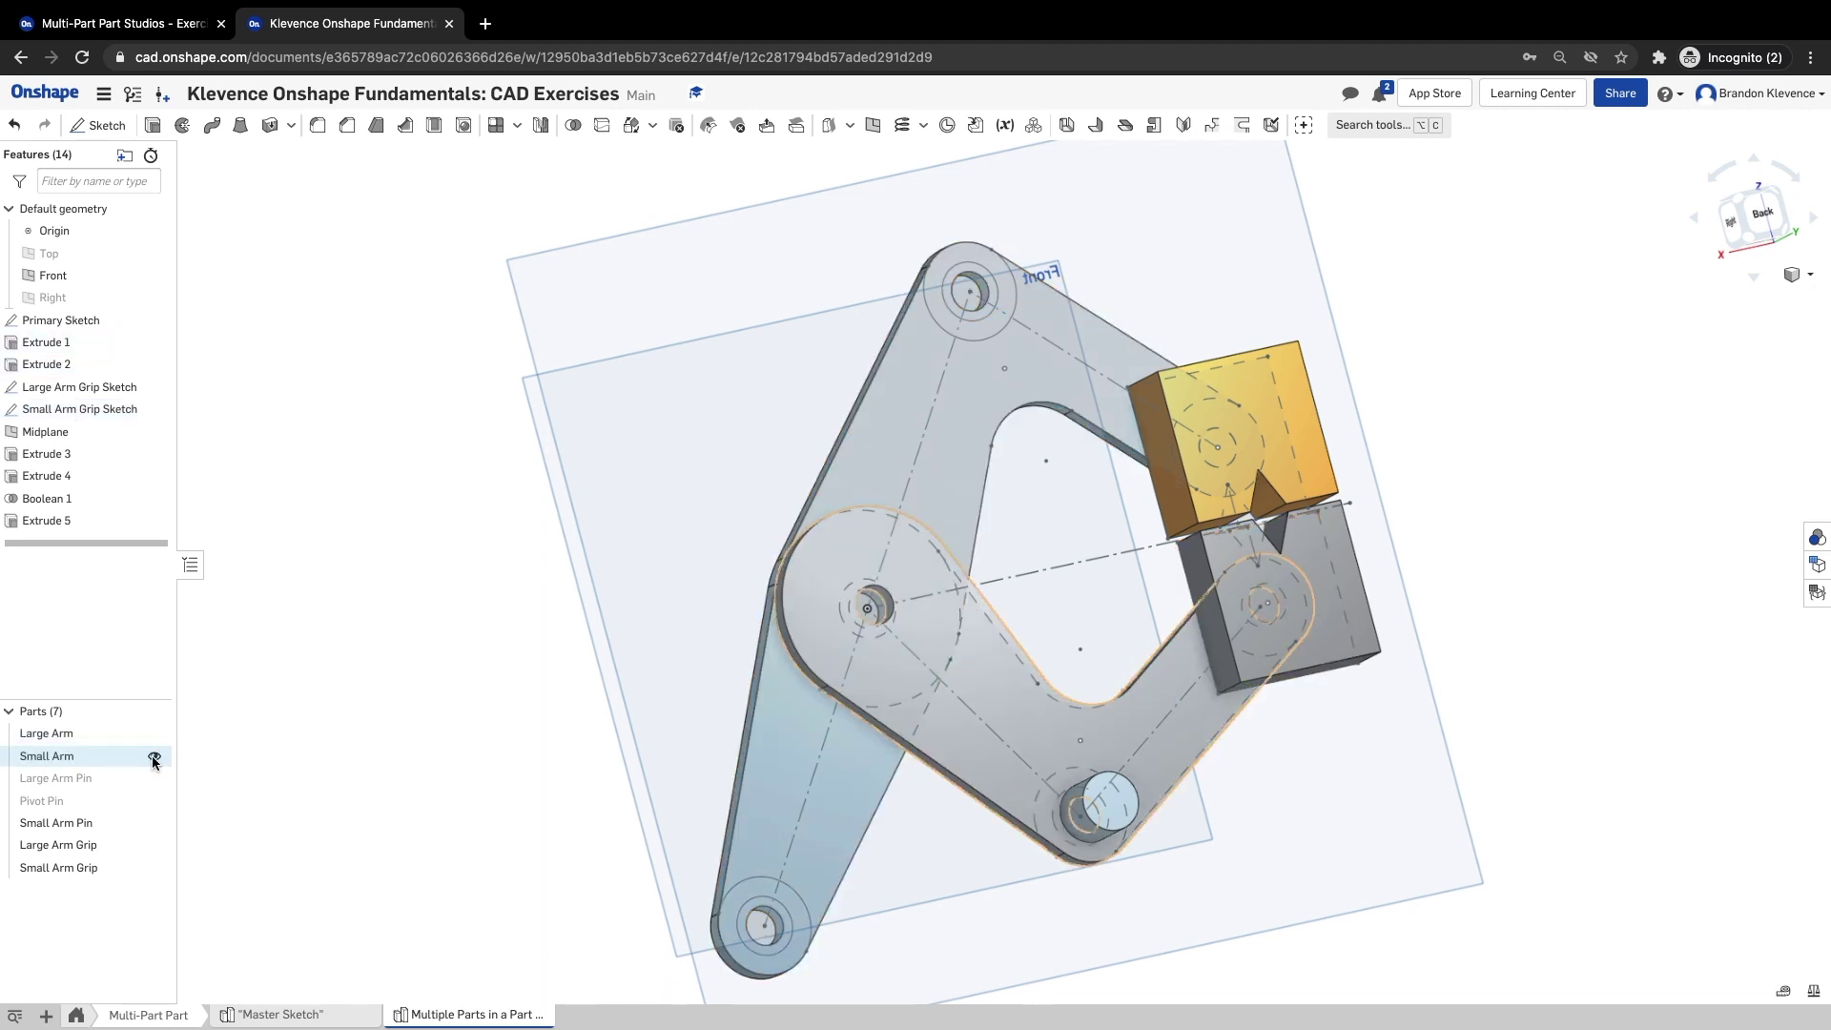
click(154, 778)
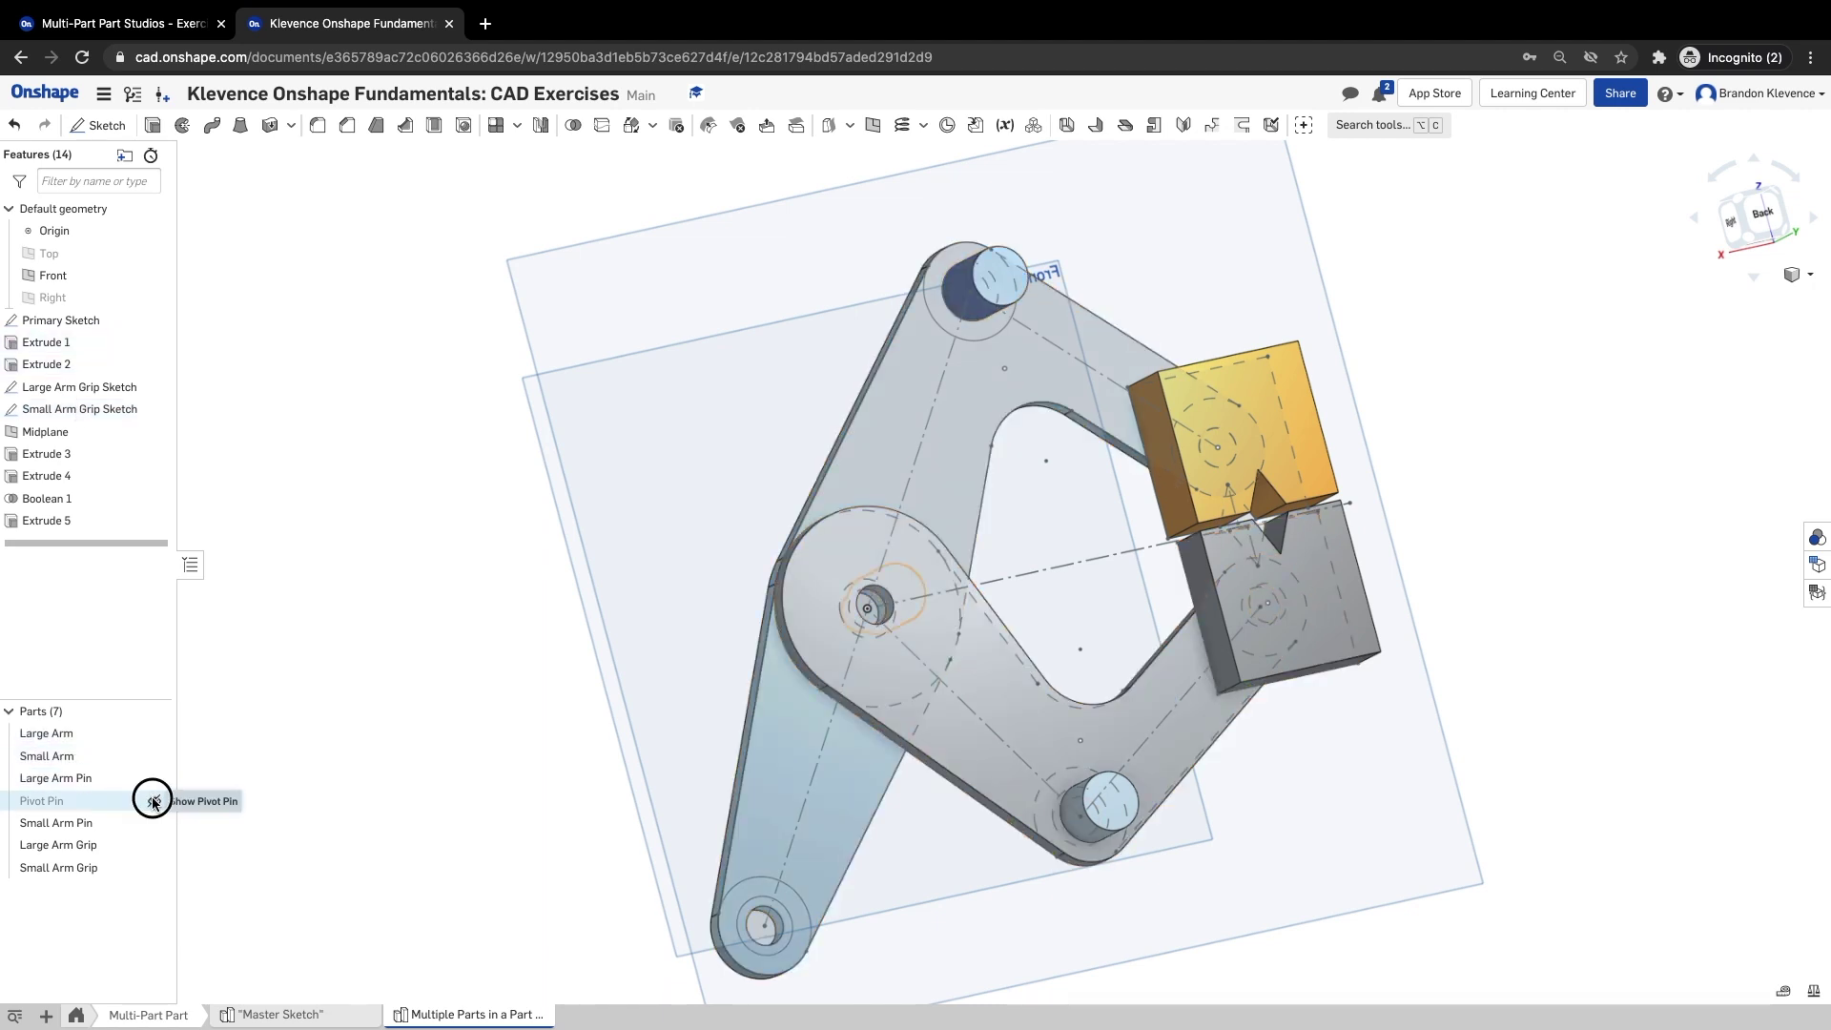
click(153, 801)
right_drag(325, 747, 649, 662)
- Compare the model with exercise steps 13 and 14 on the course page, covering the grips and the Large Arm Grip circle extrude
click(91, 21)
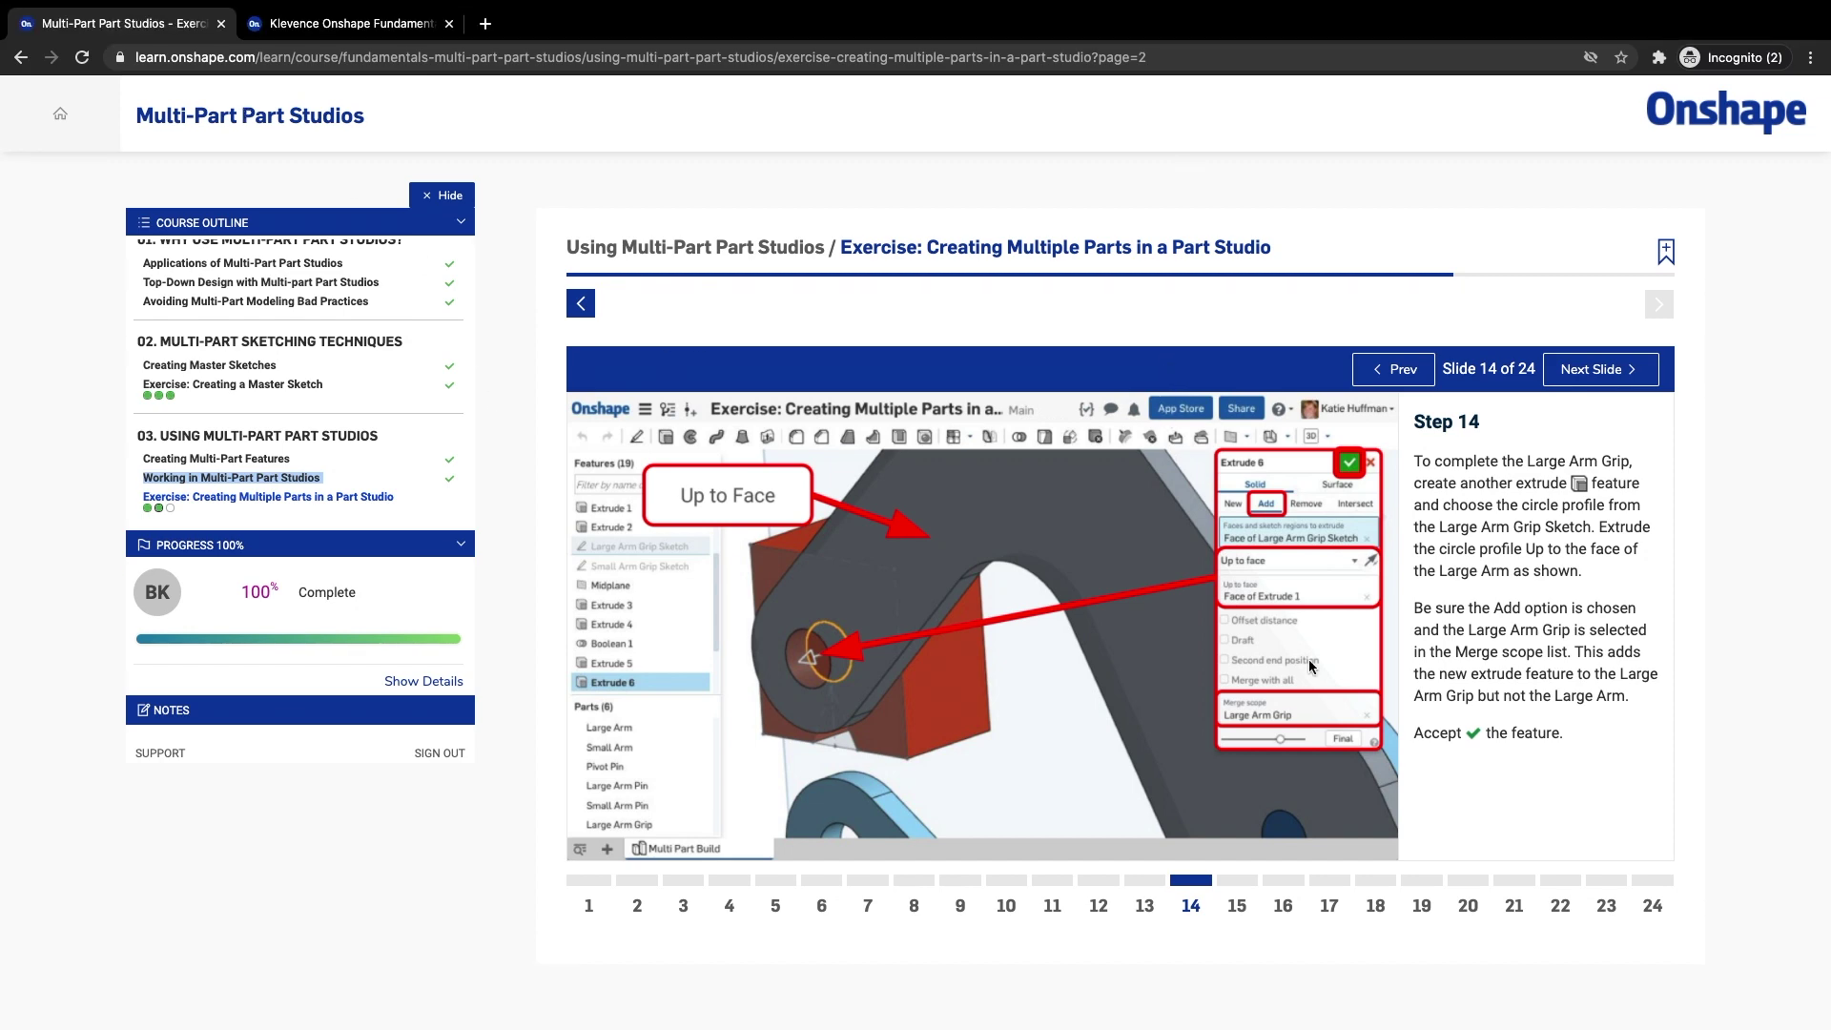
click(390, 32)
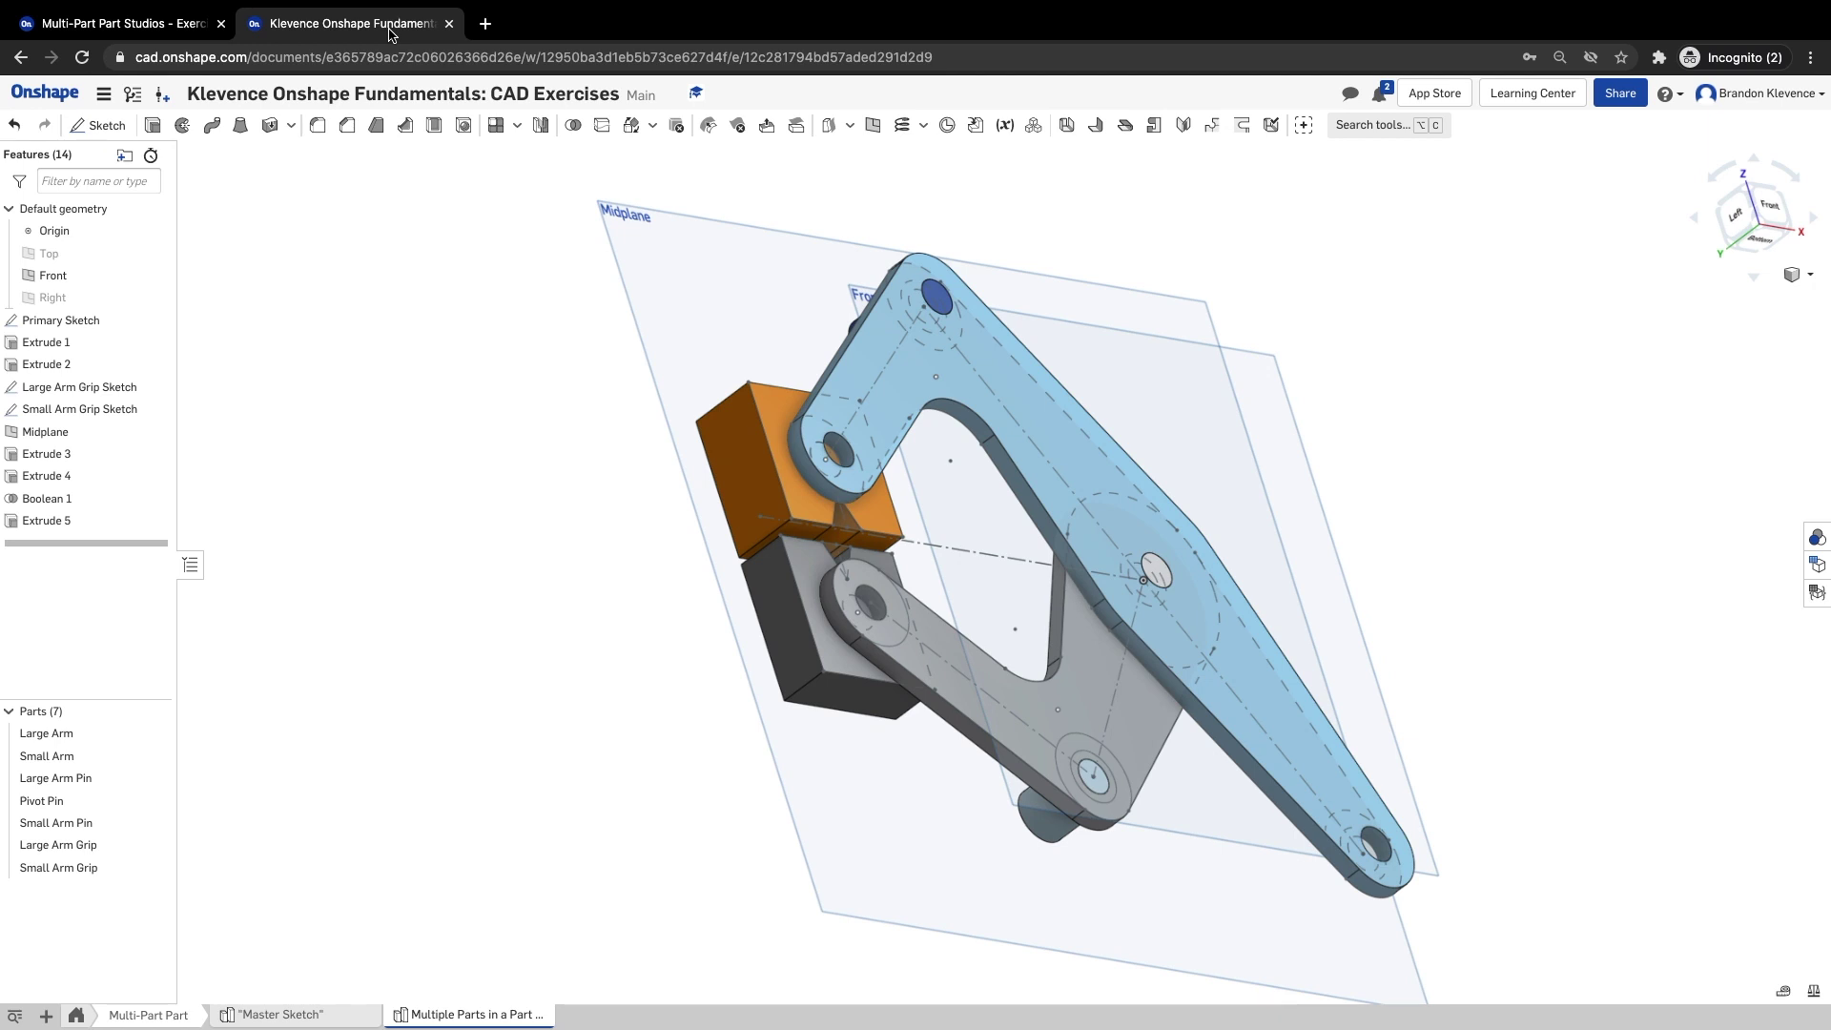
right_drag(603, 487, 536, 551)
right_drag(389, 412, 1290, 563)
right_drag(1500, 727, 1355, 637)
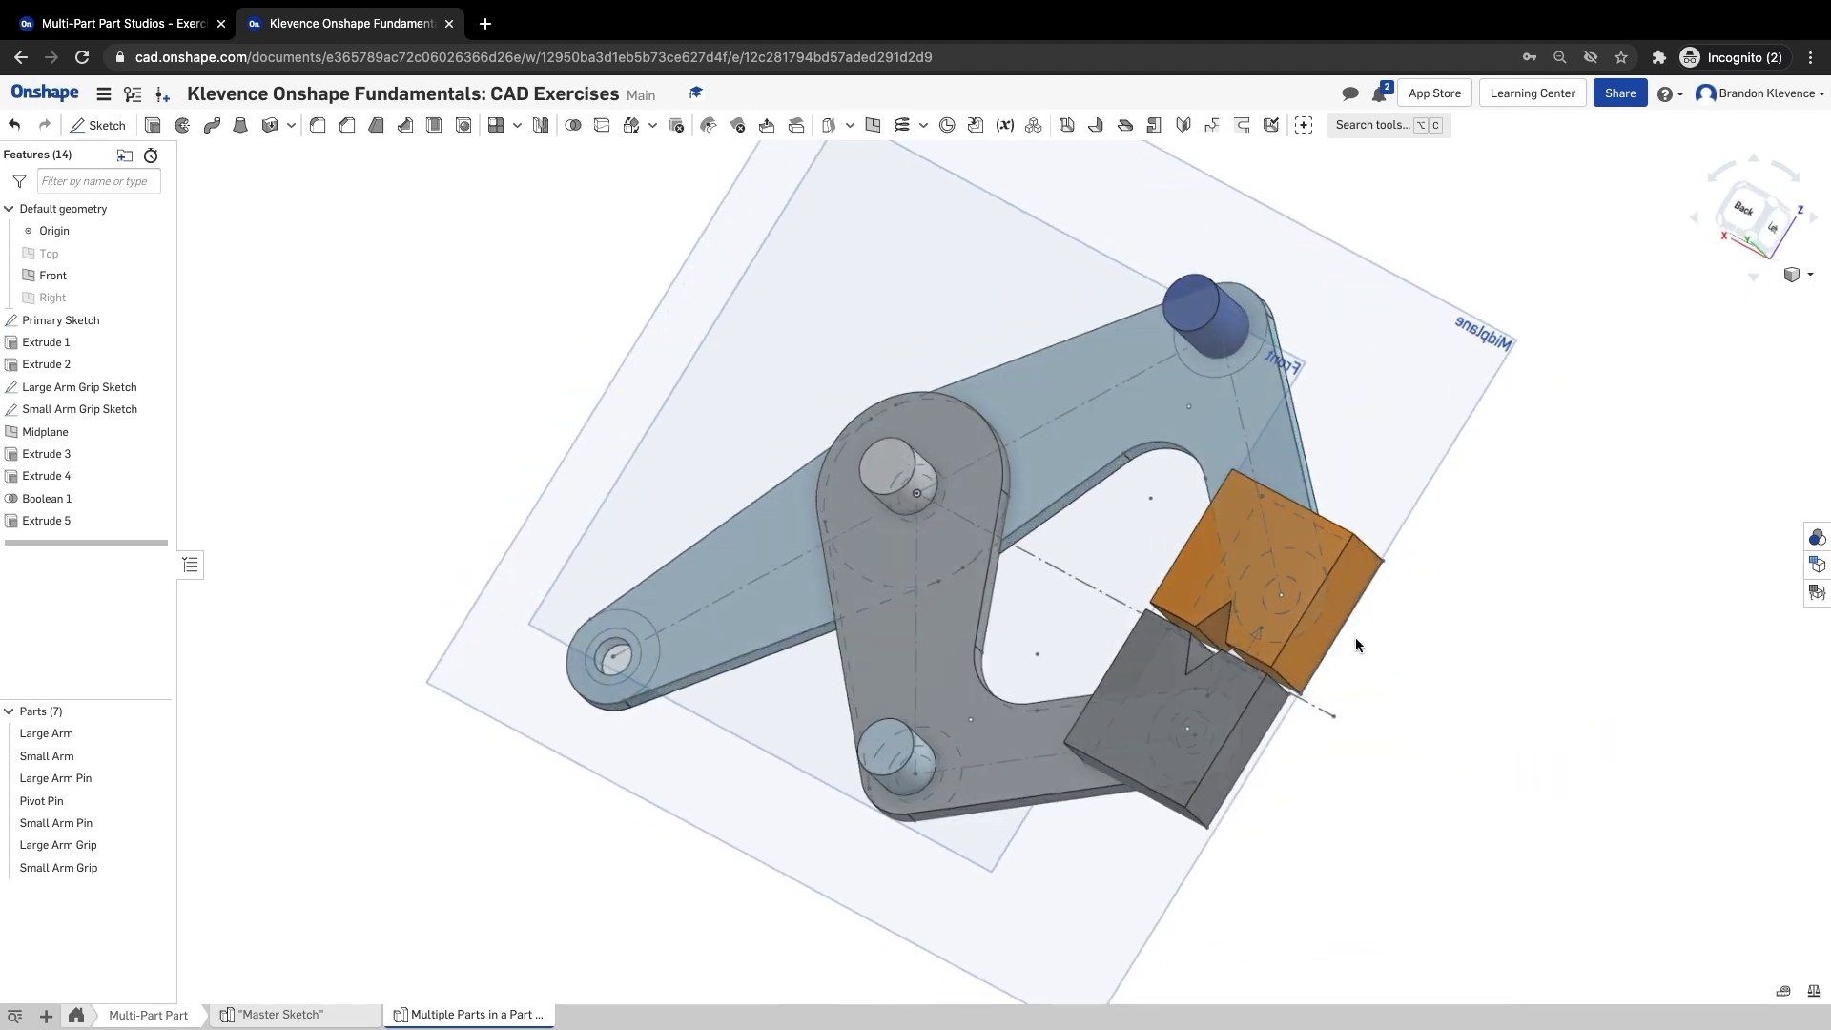
click(153, 26)
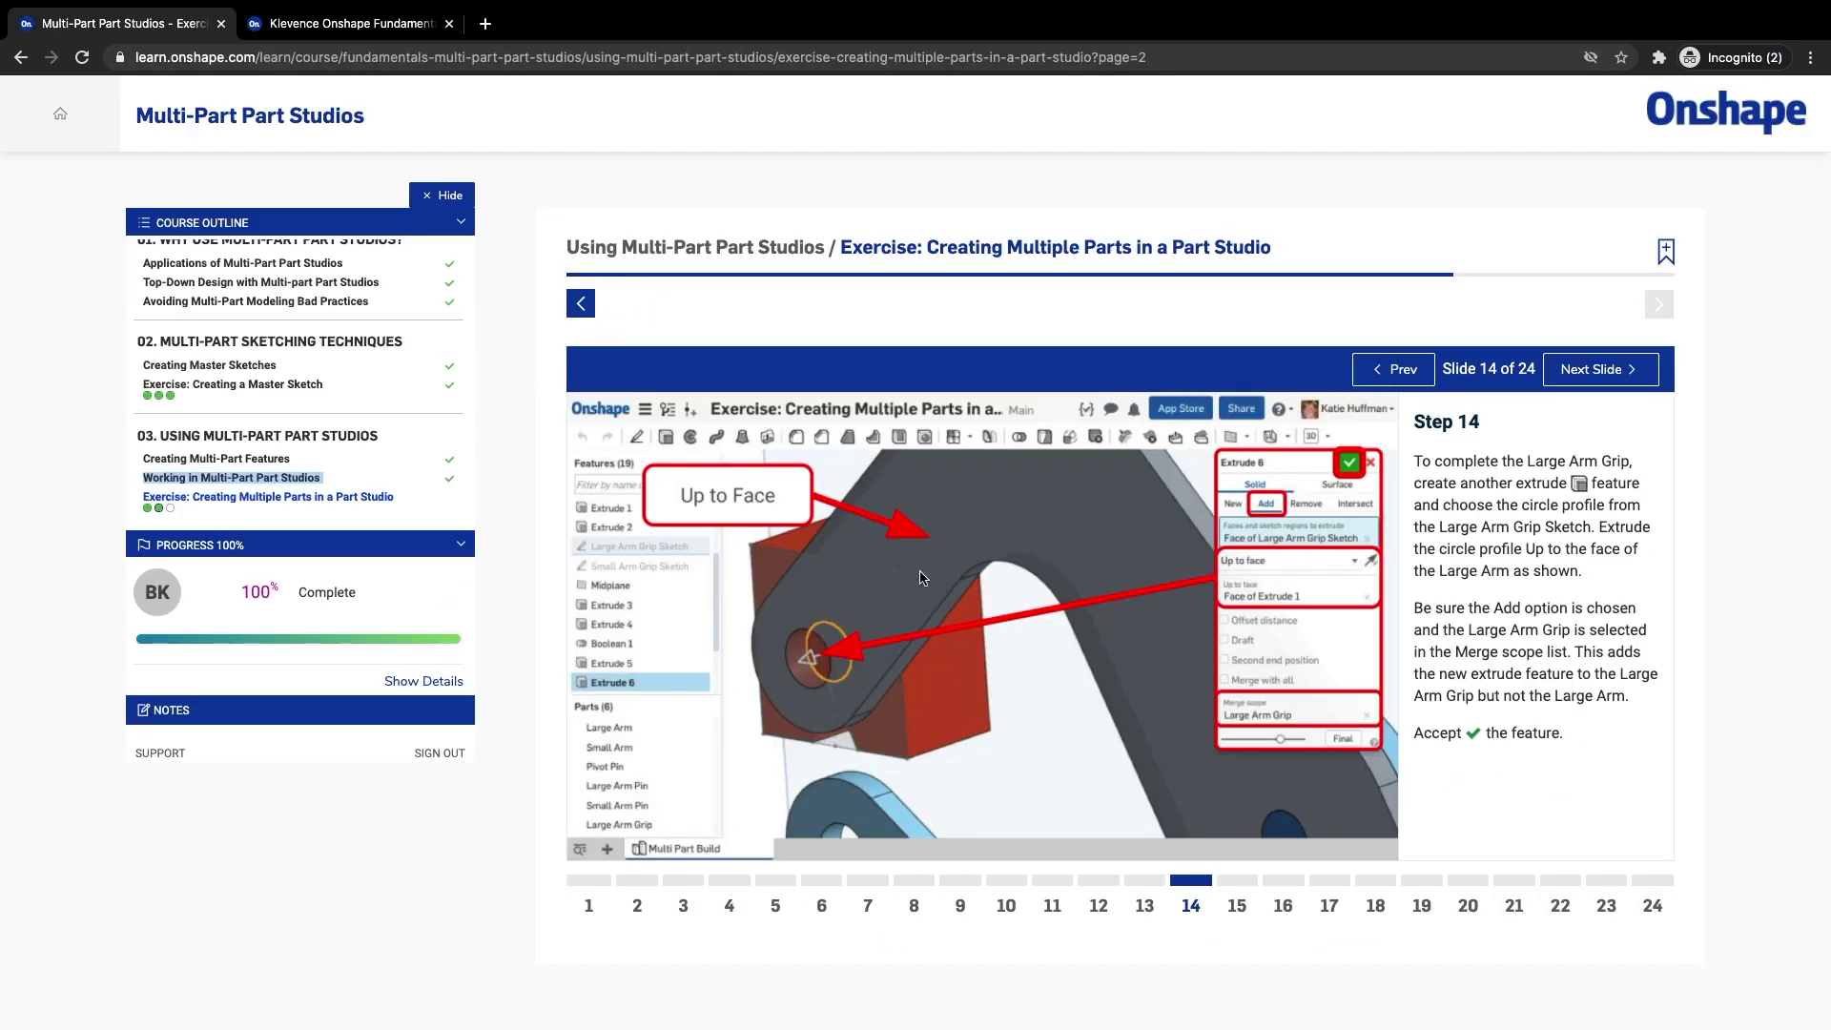
click(1393, 369)
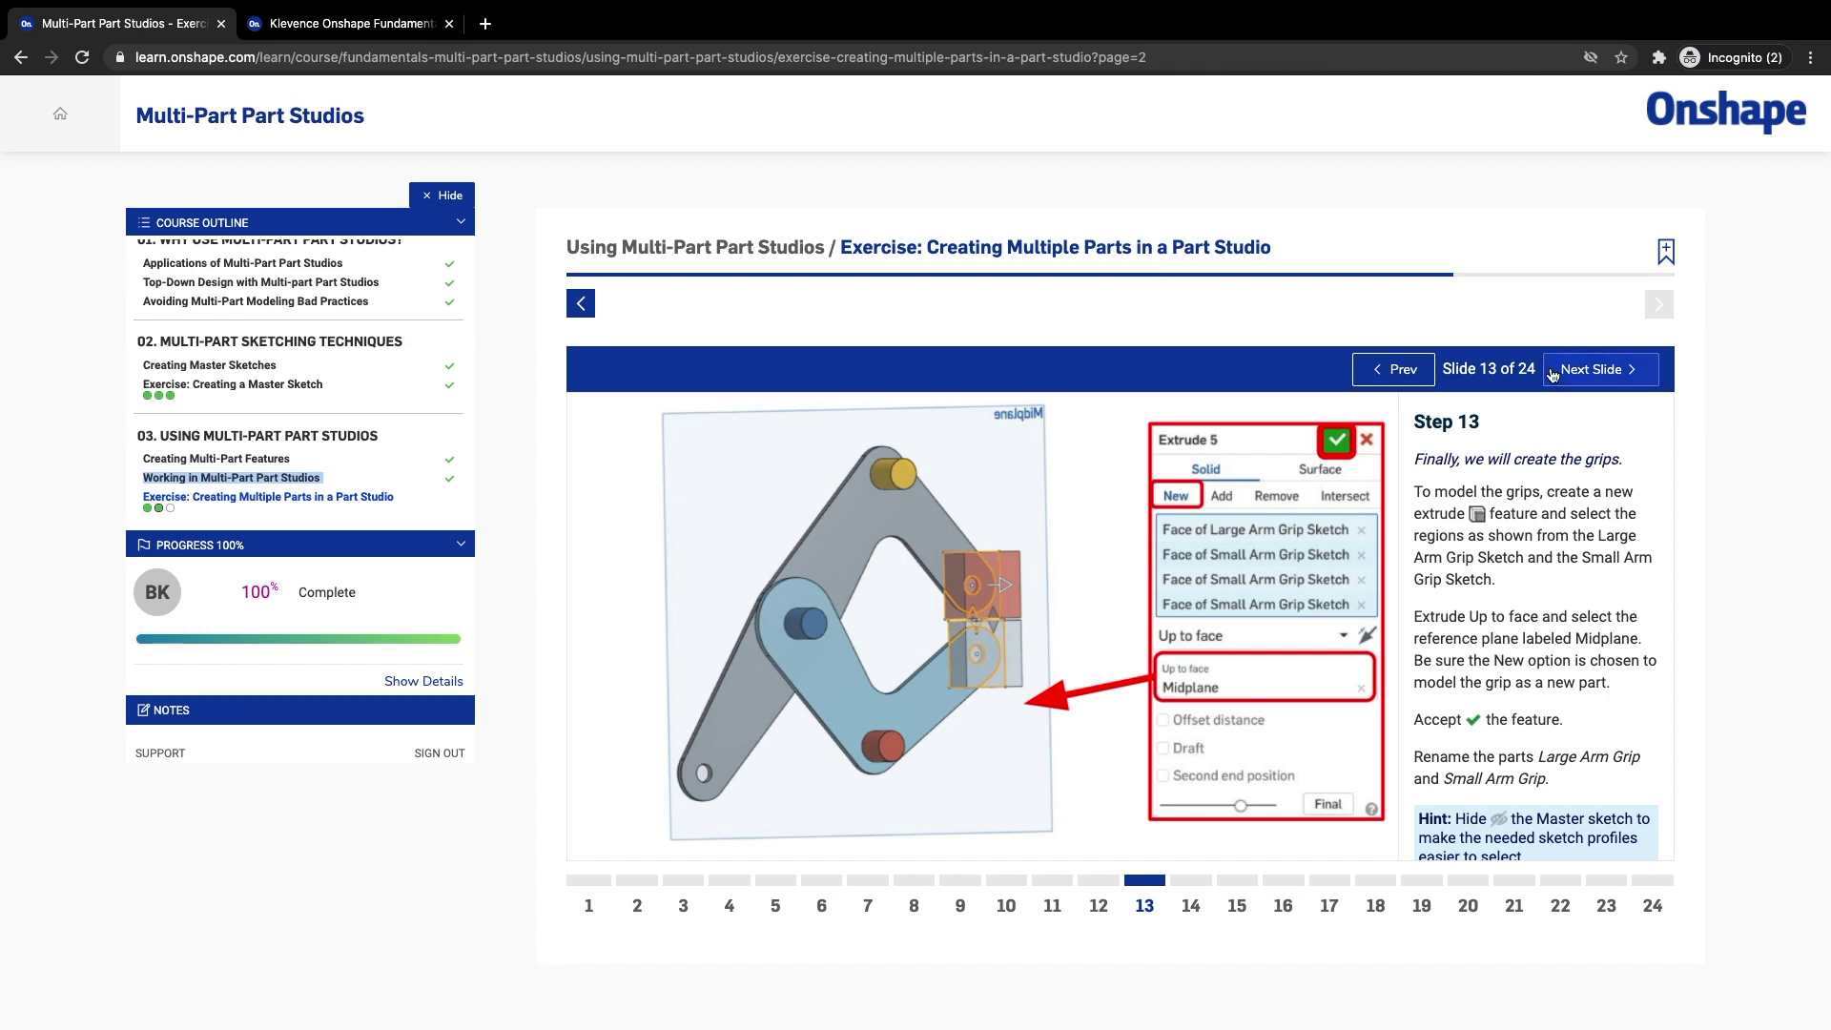
click(1600, 369)
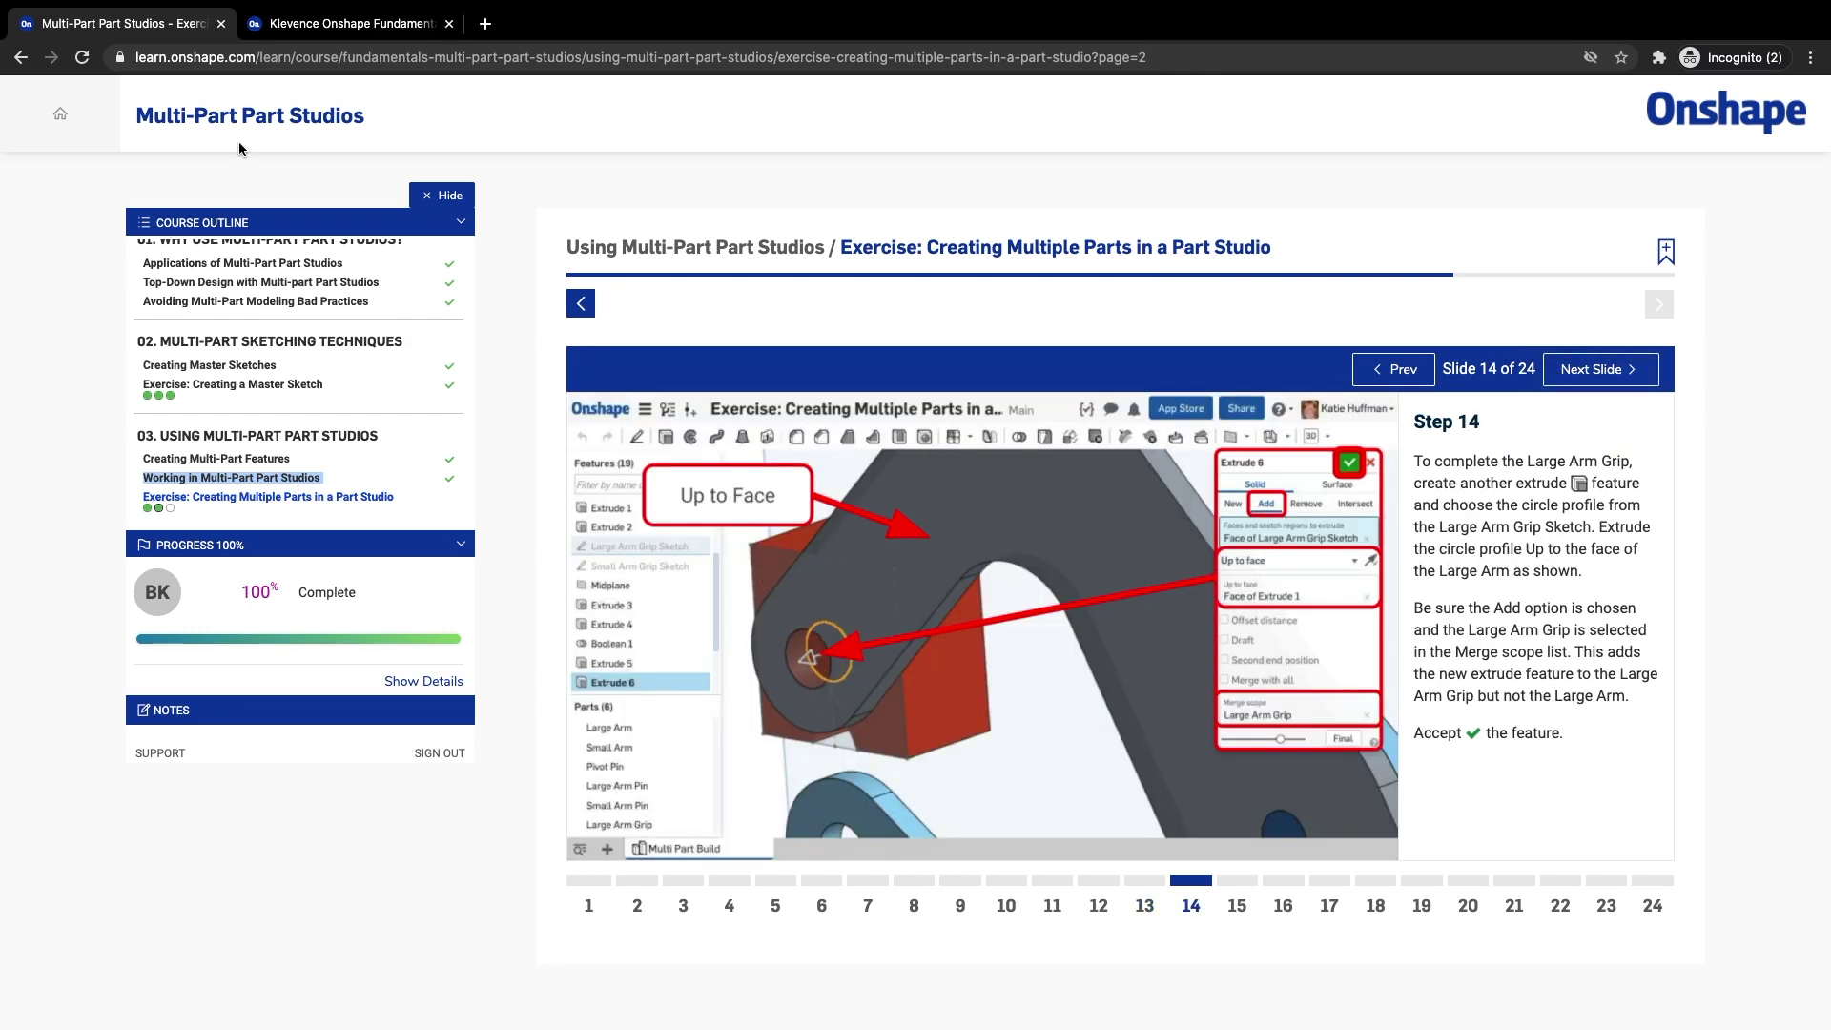
- Return to the Onshape part studio and hide the Primary Sketch
click(367, 26)
right_drag(378, 416, 207, 334)
click(150, 320)
scroll(648, 372, up, 3)
right_drag(648, 372, 613, 334)
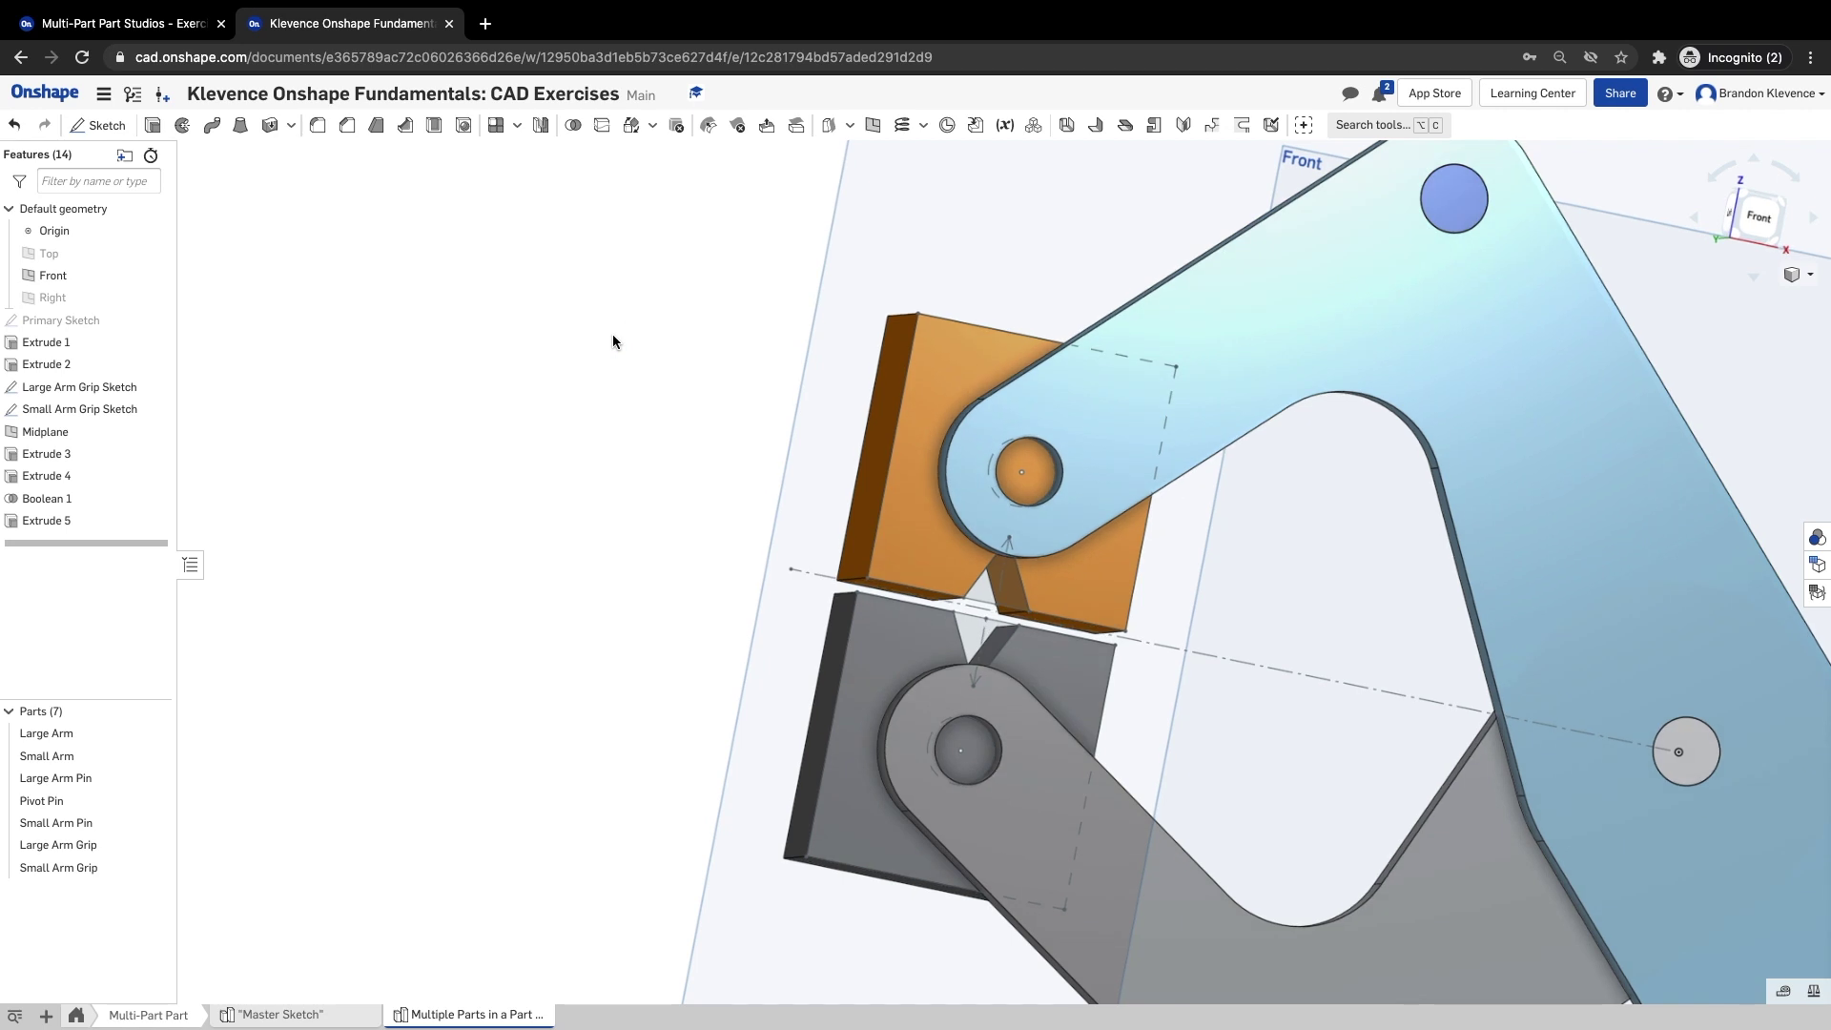
- Start an Add extrude using the Large Arm Grip Sketch circle inside the Large Arm's grip-end hole as the profile
click(152, 128)
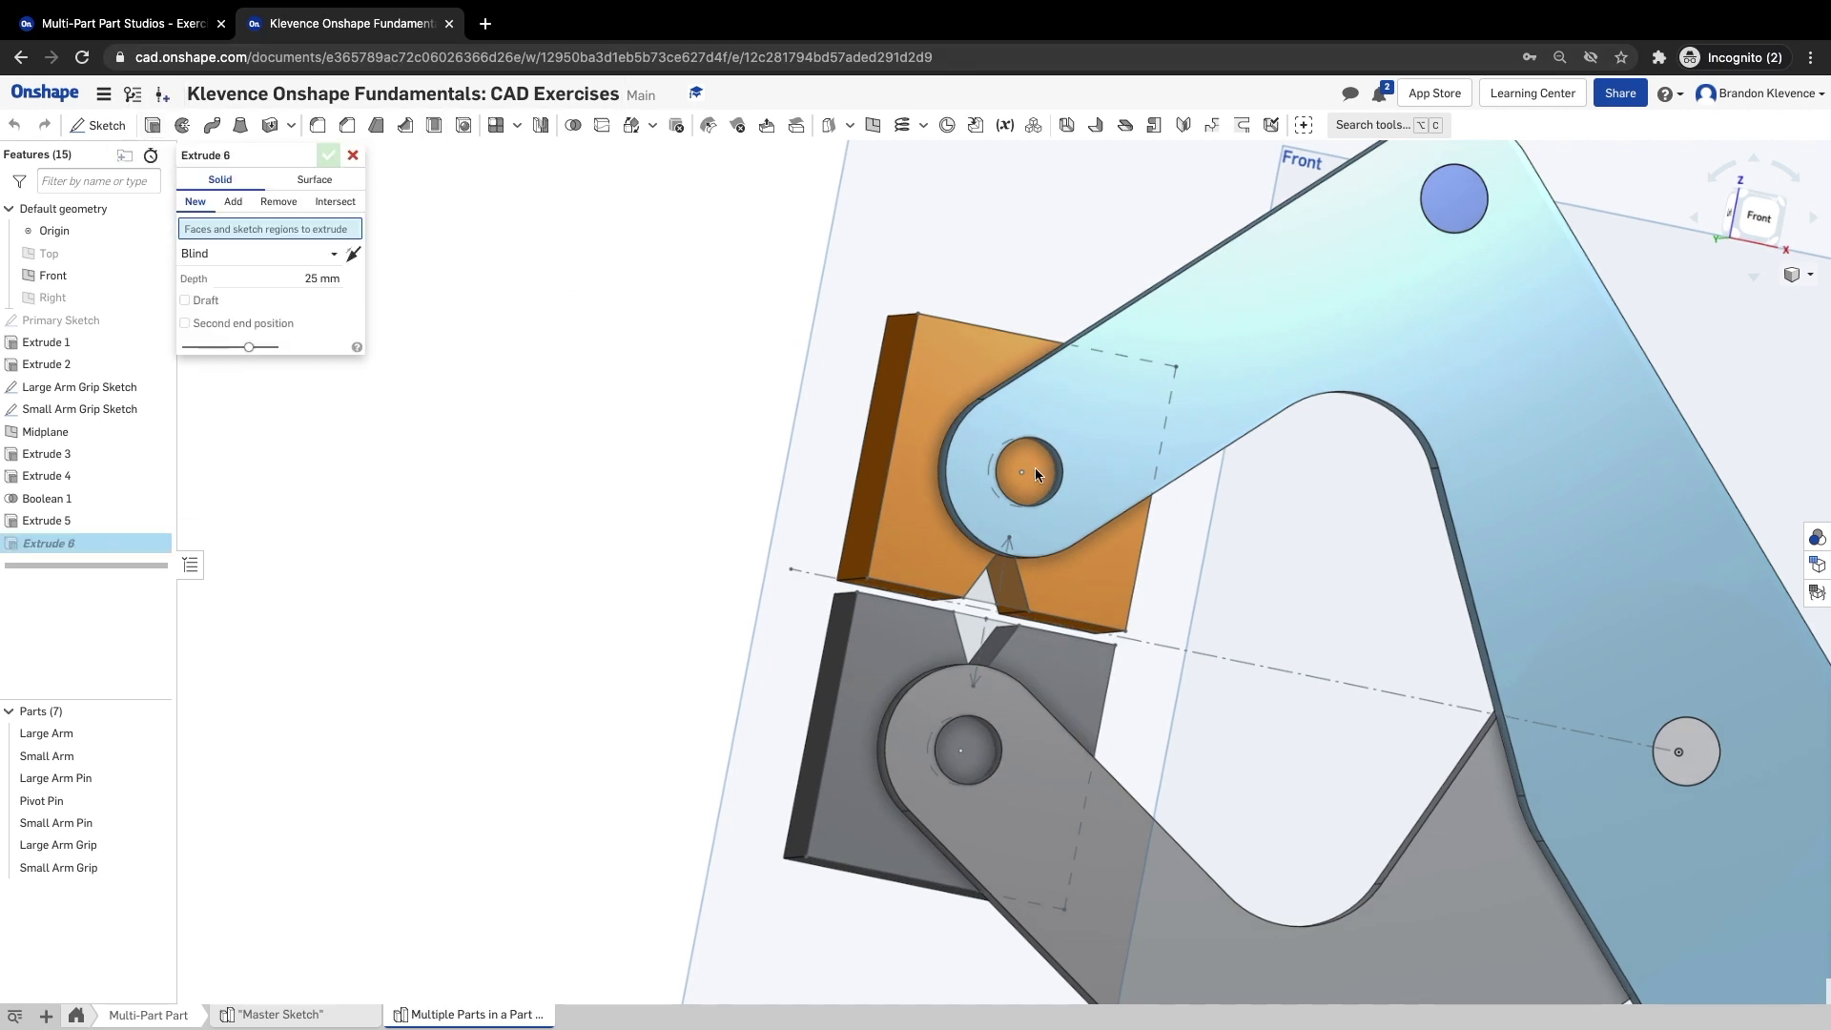
click(1040, 464)
click(233, 201)
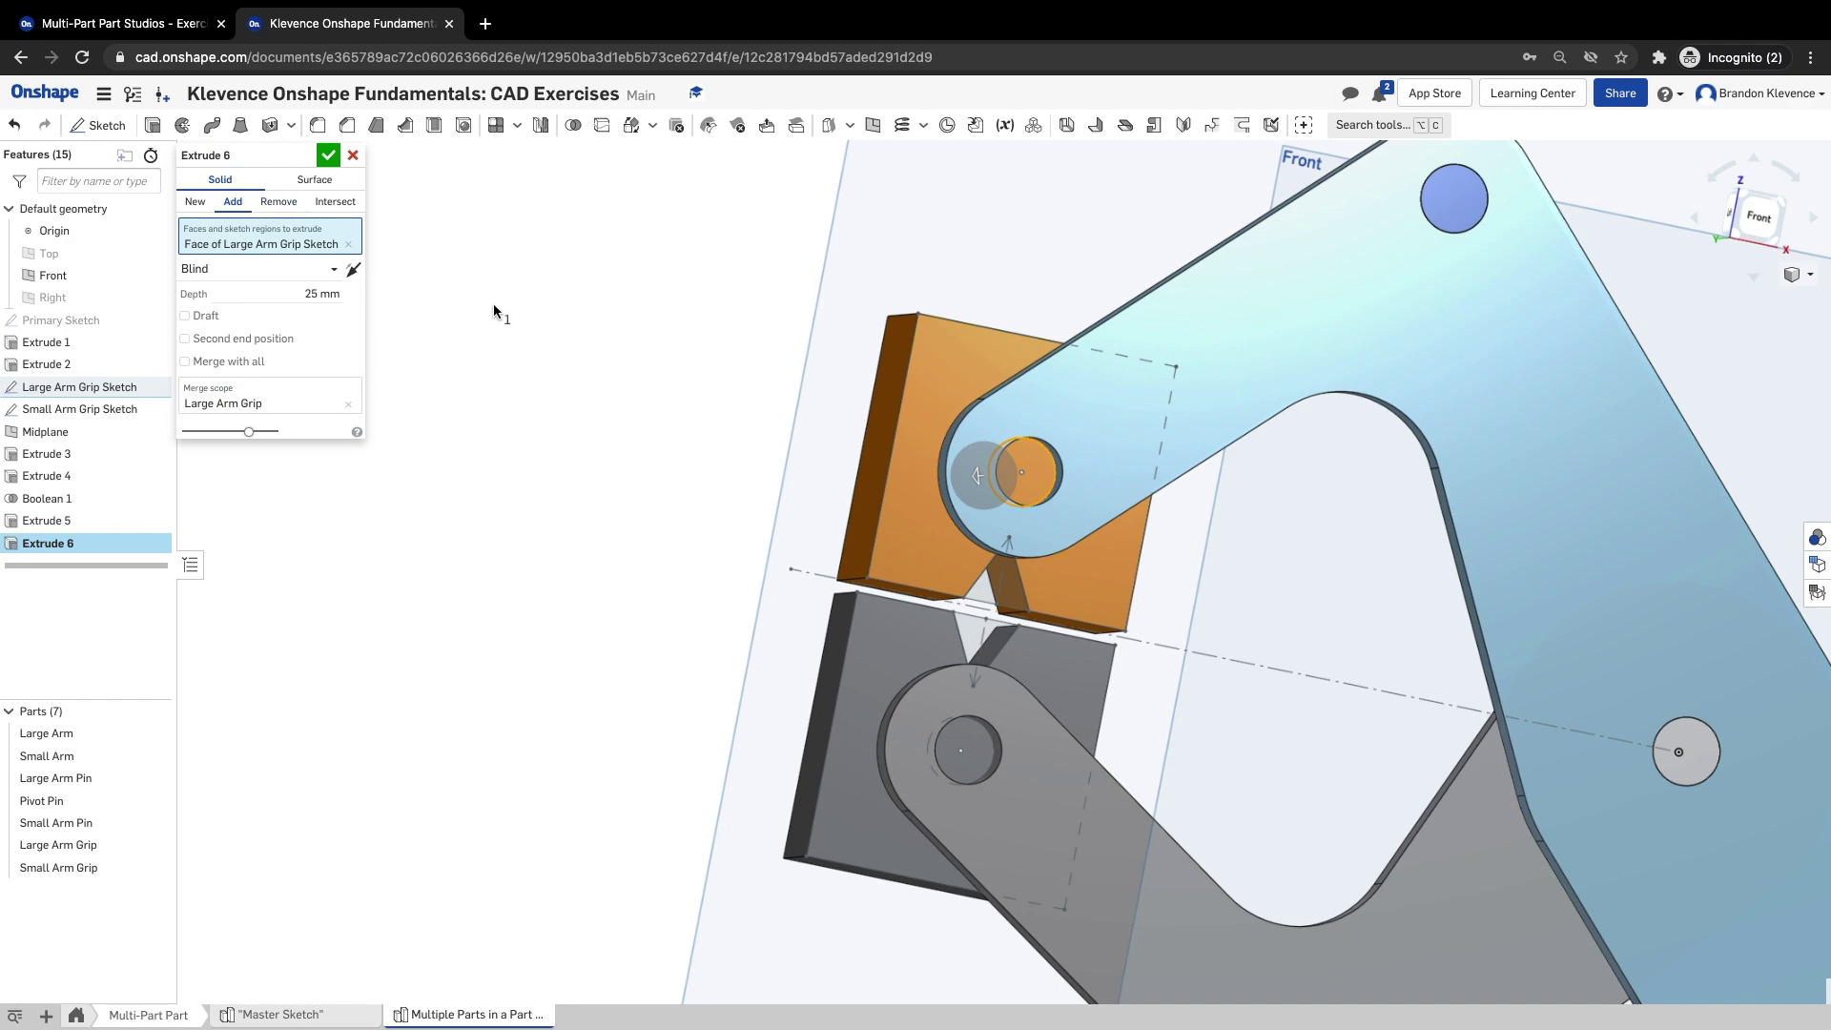
right_drag(775, 421, 706, 515)
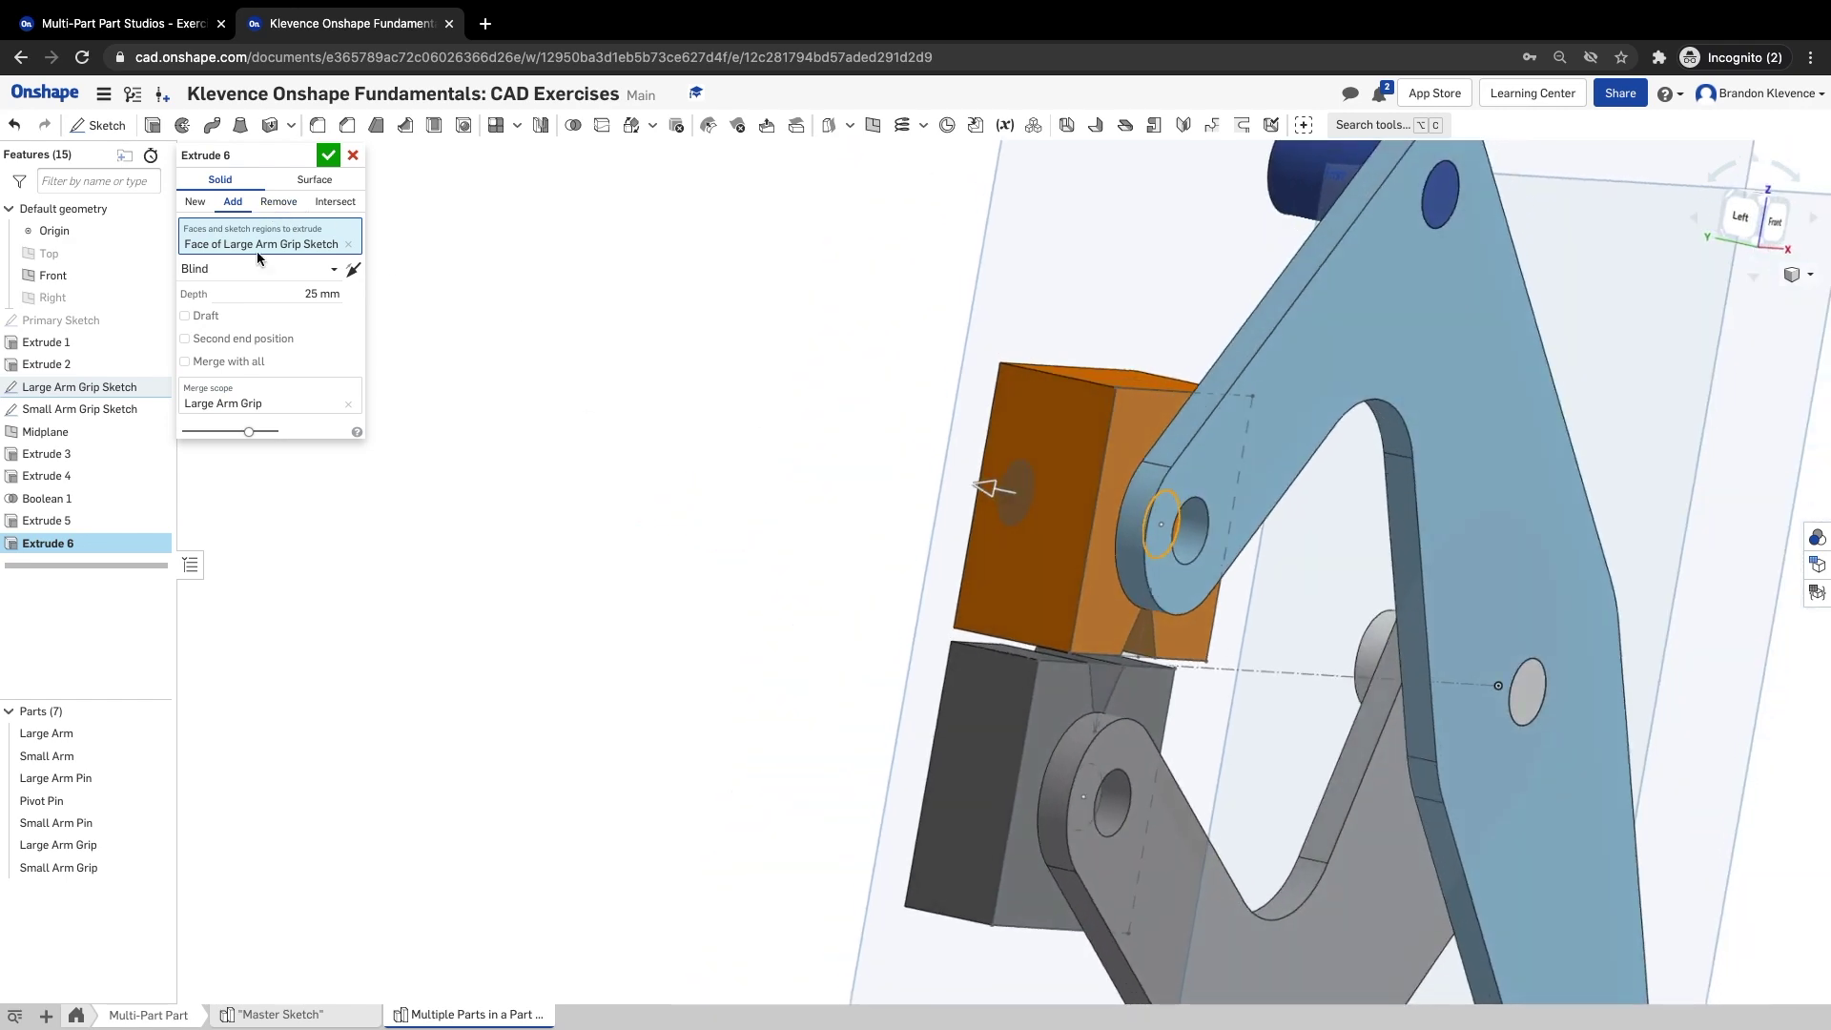
- Check exercise step 14 on the course page, then end the circle extrude up to the Large Arm's face and accept it
click(165, 24)
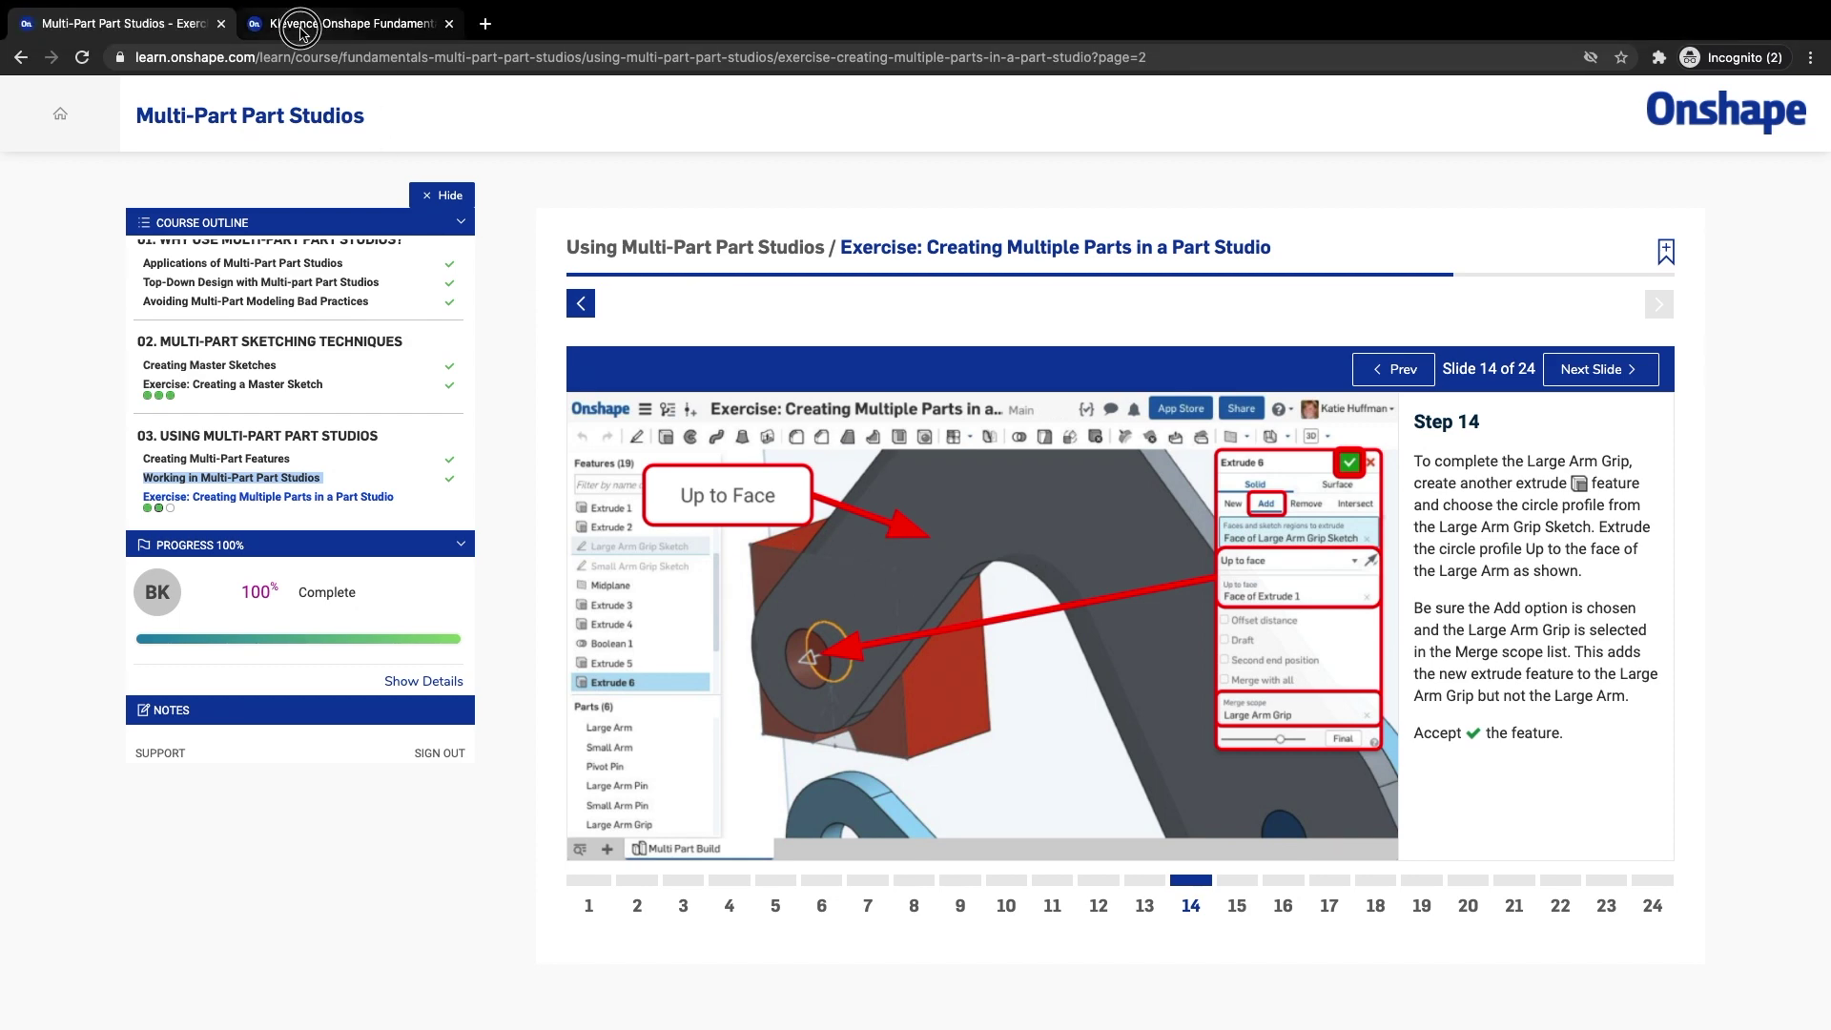
click(305, 65)
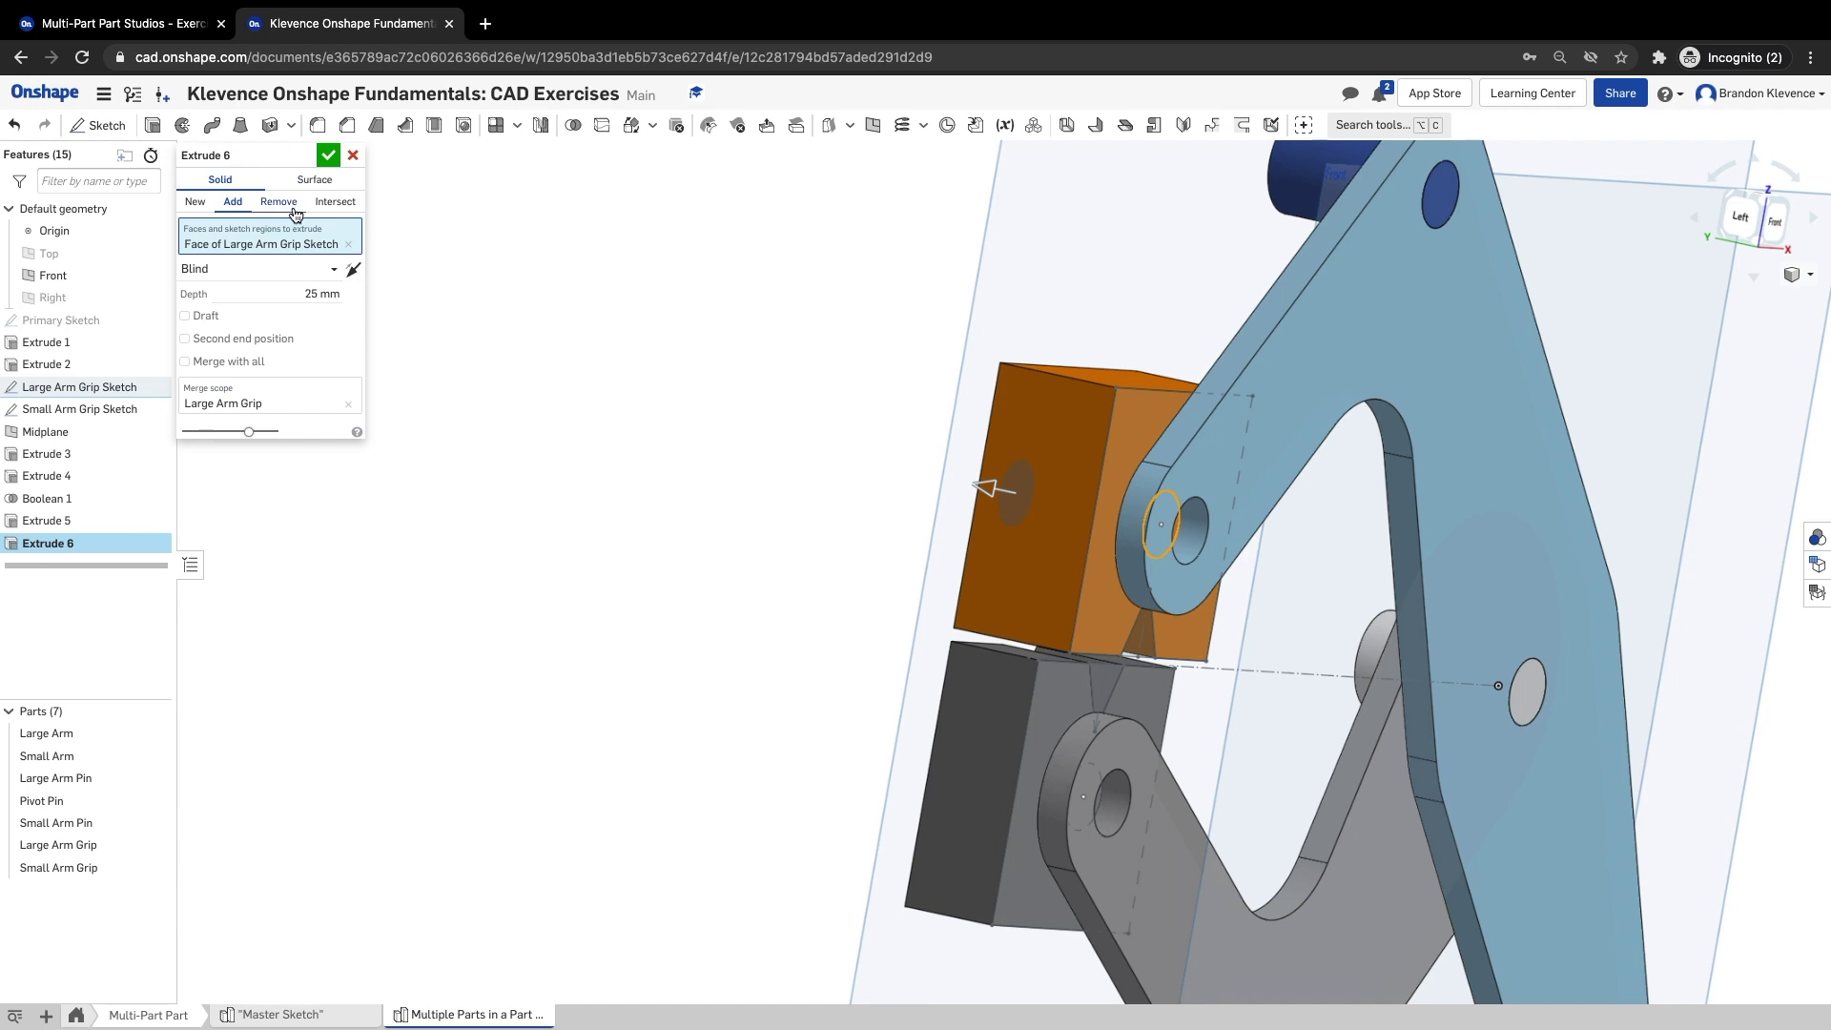
click(303, 274)
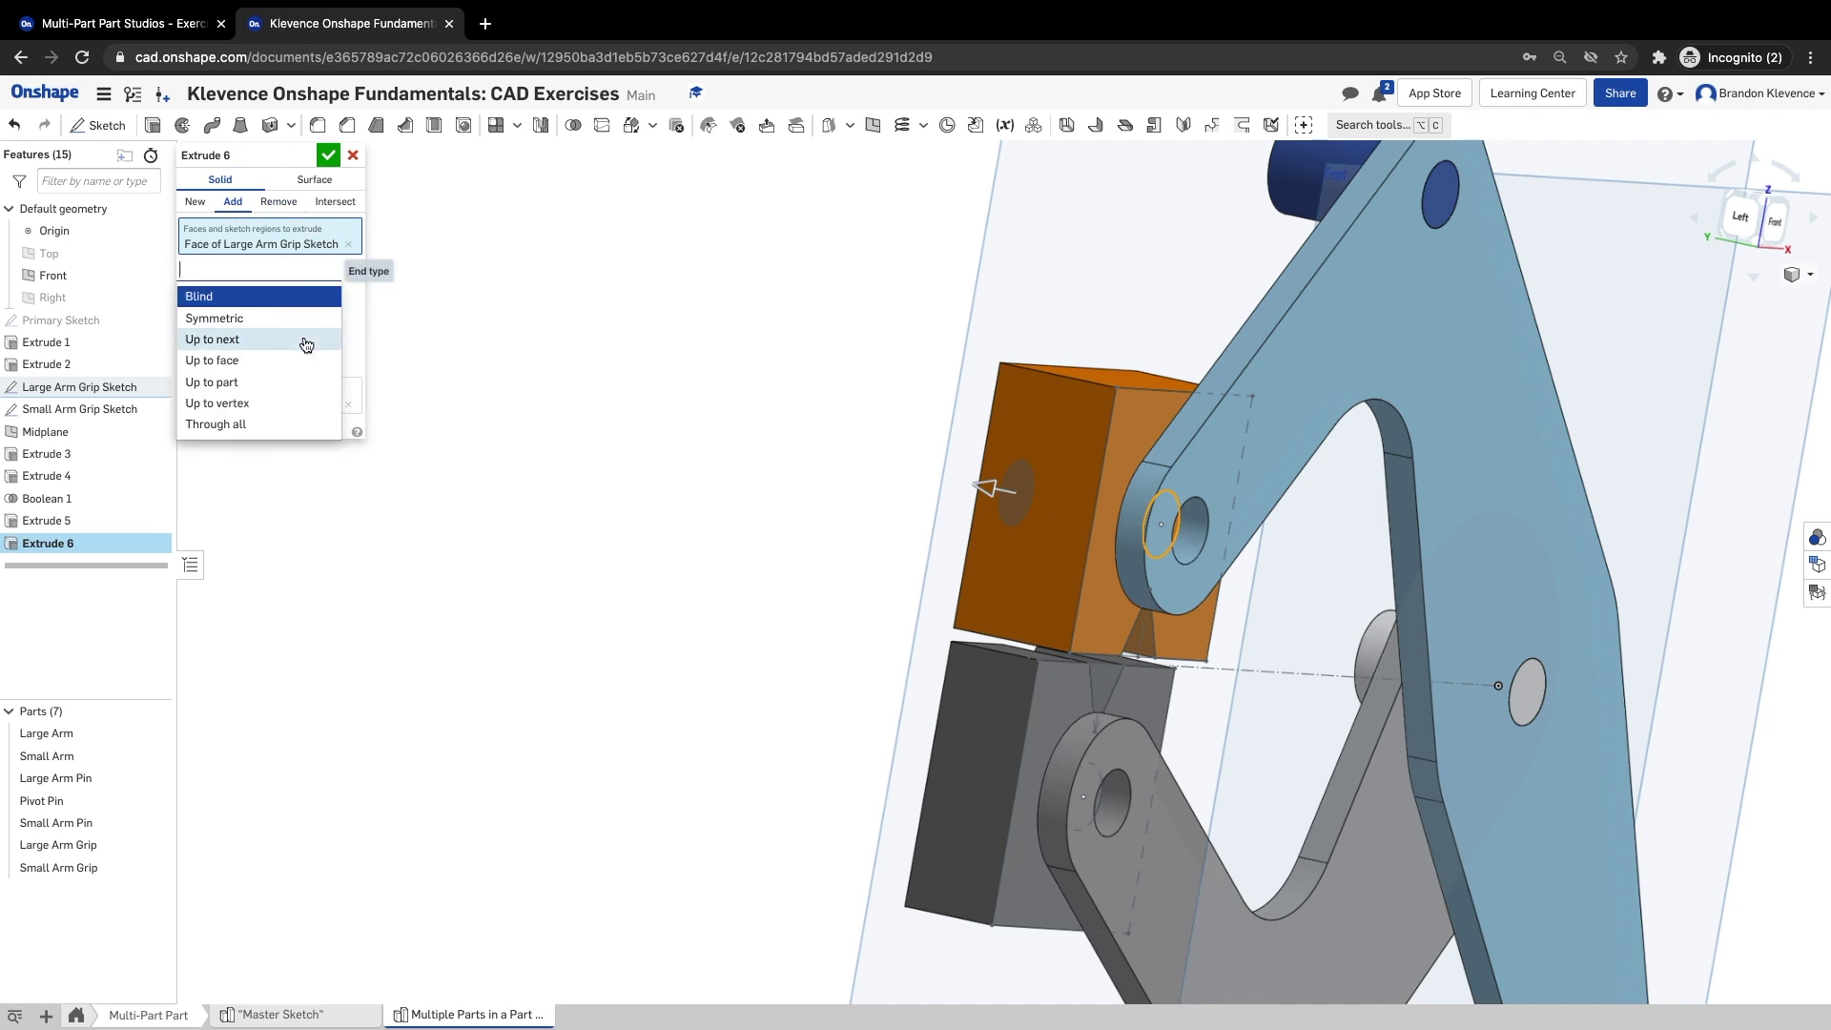
click(305, 366)
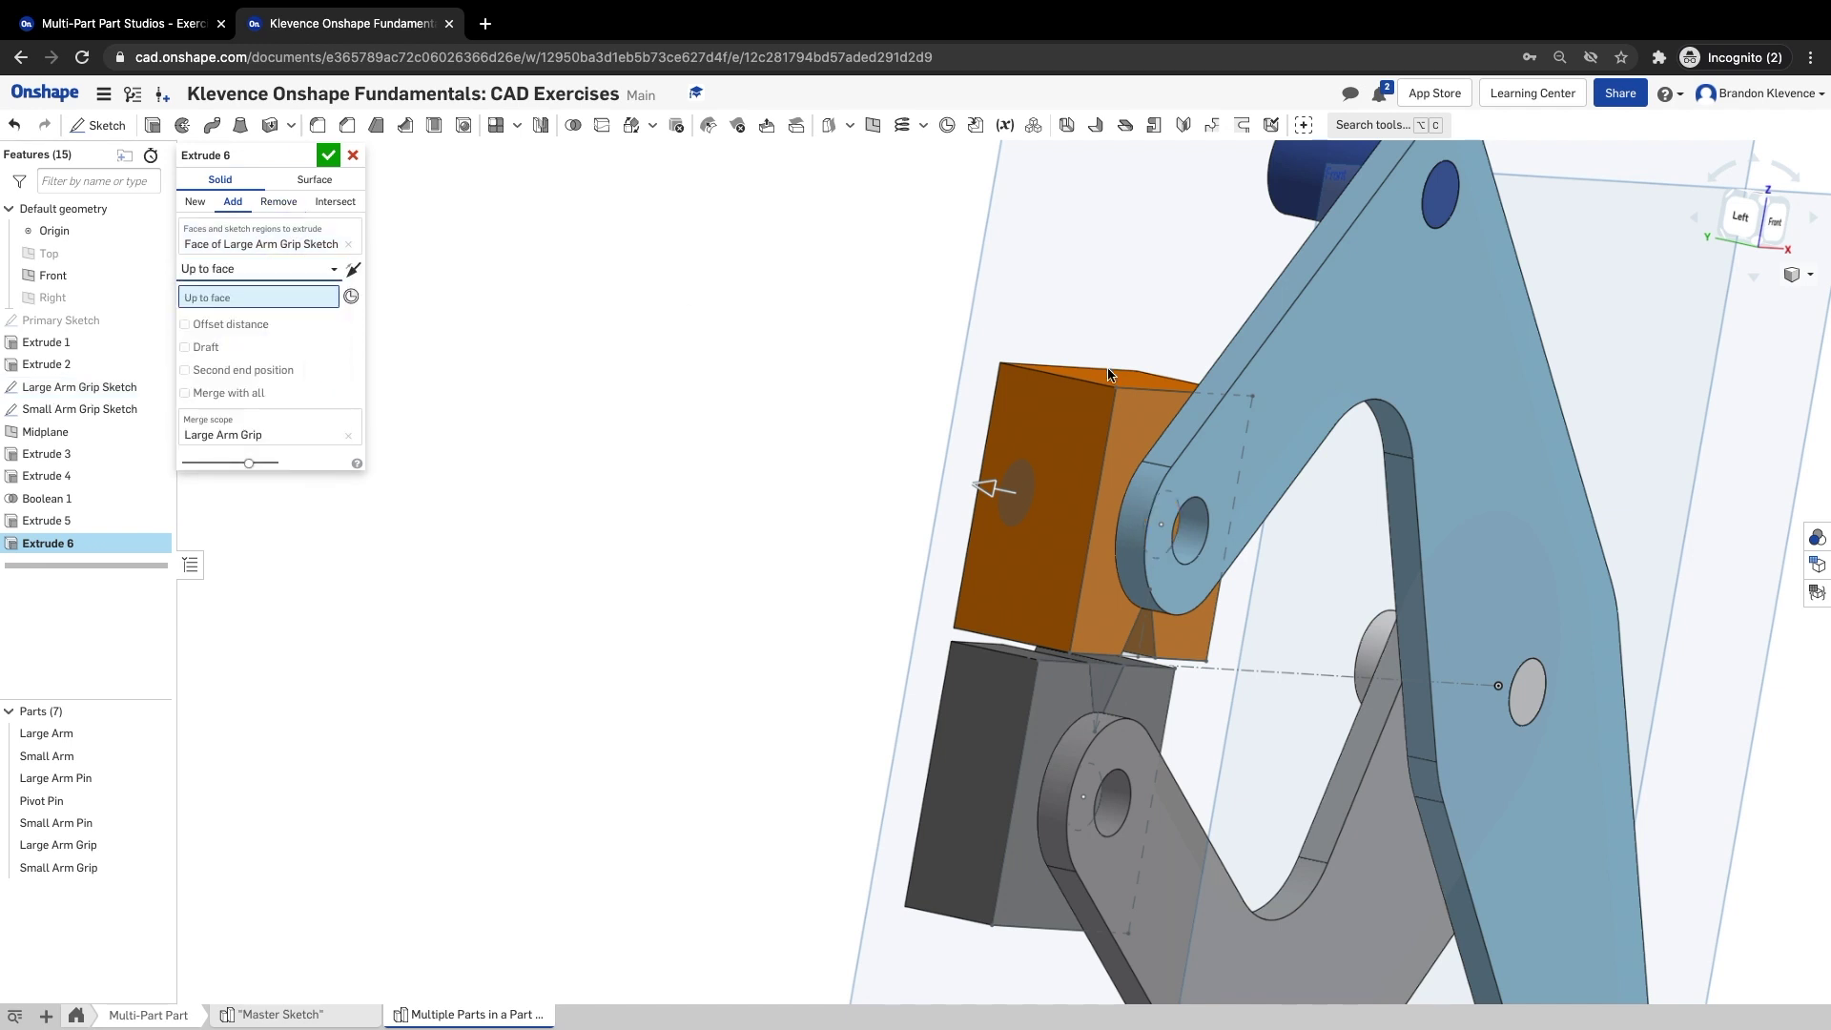
click(1316, 318)
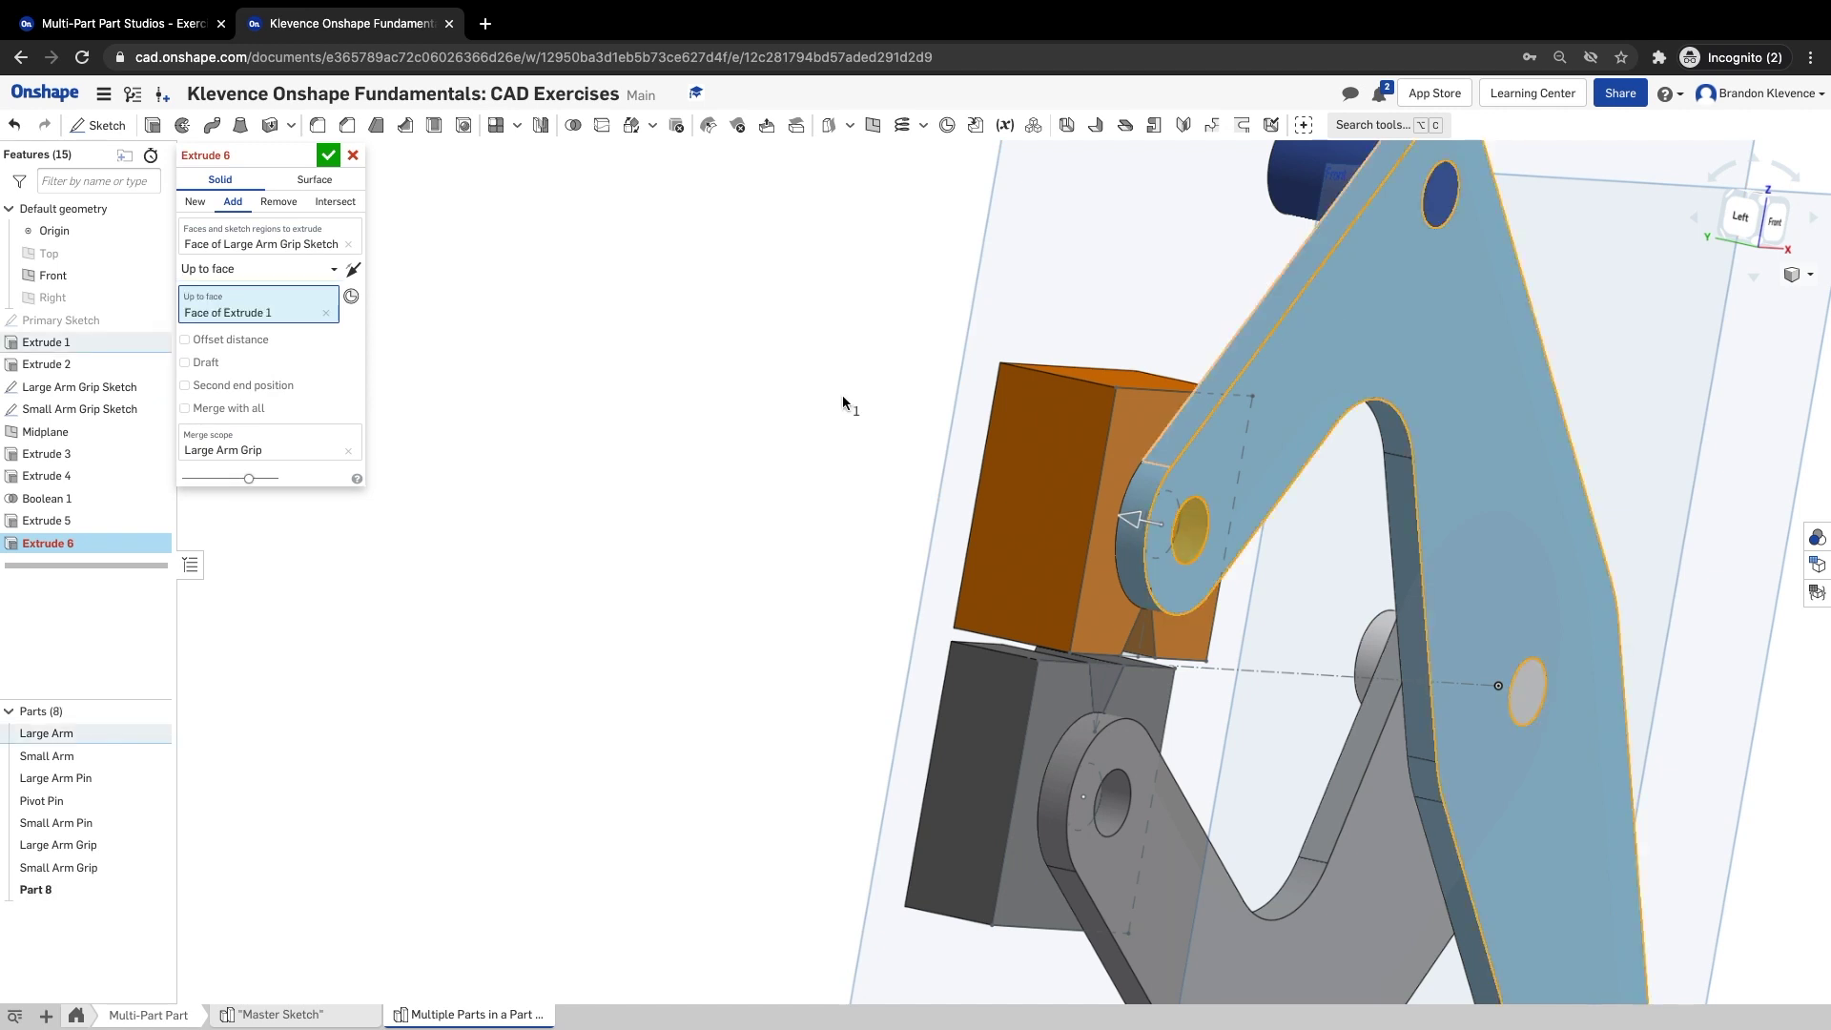
click(328, 157)
mouse_move(626, 664)
right_down()
mouse_move(576, 588)
mouse_move(546, 588)
right_up()
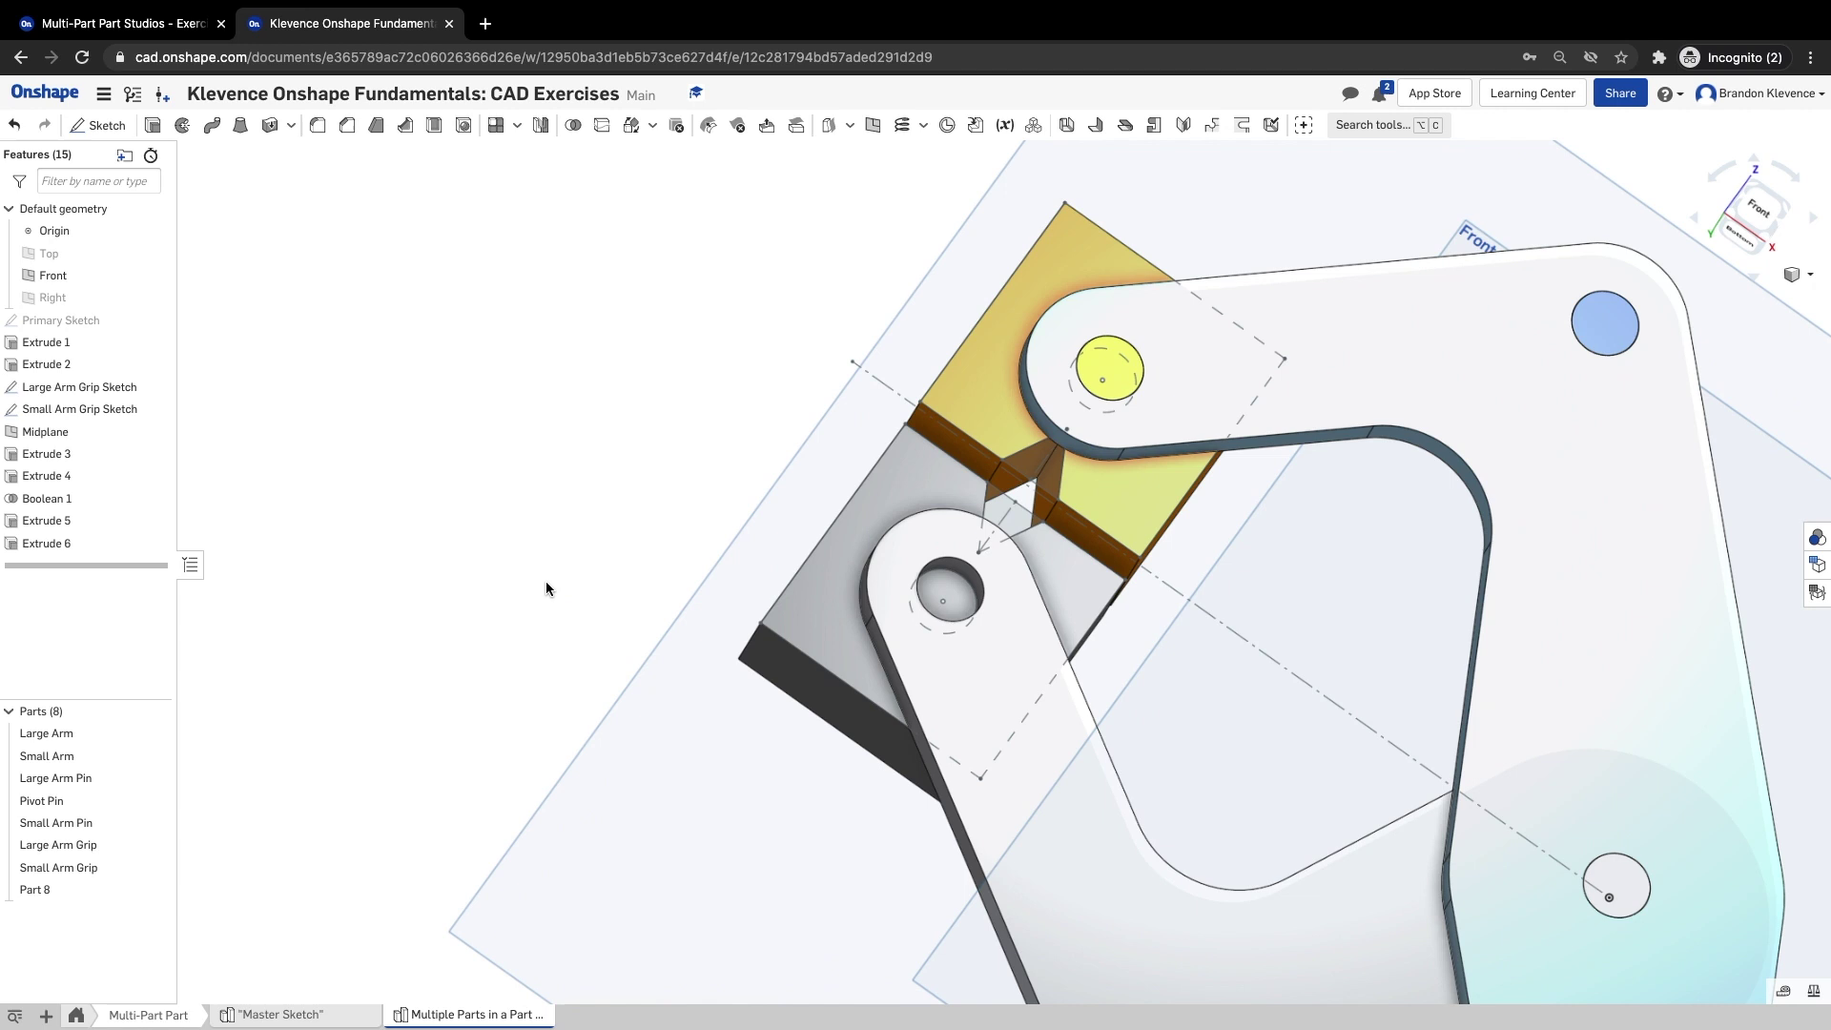
click(151, 125)
key(Escape)
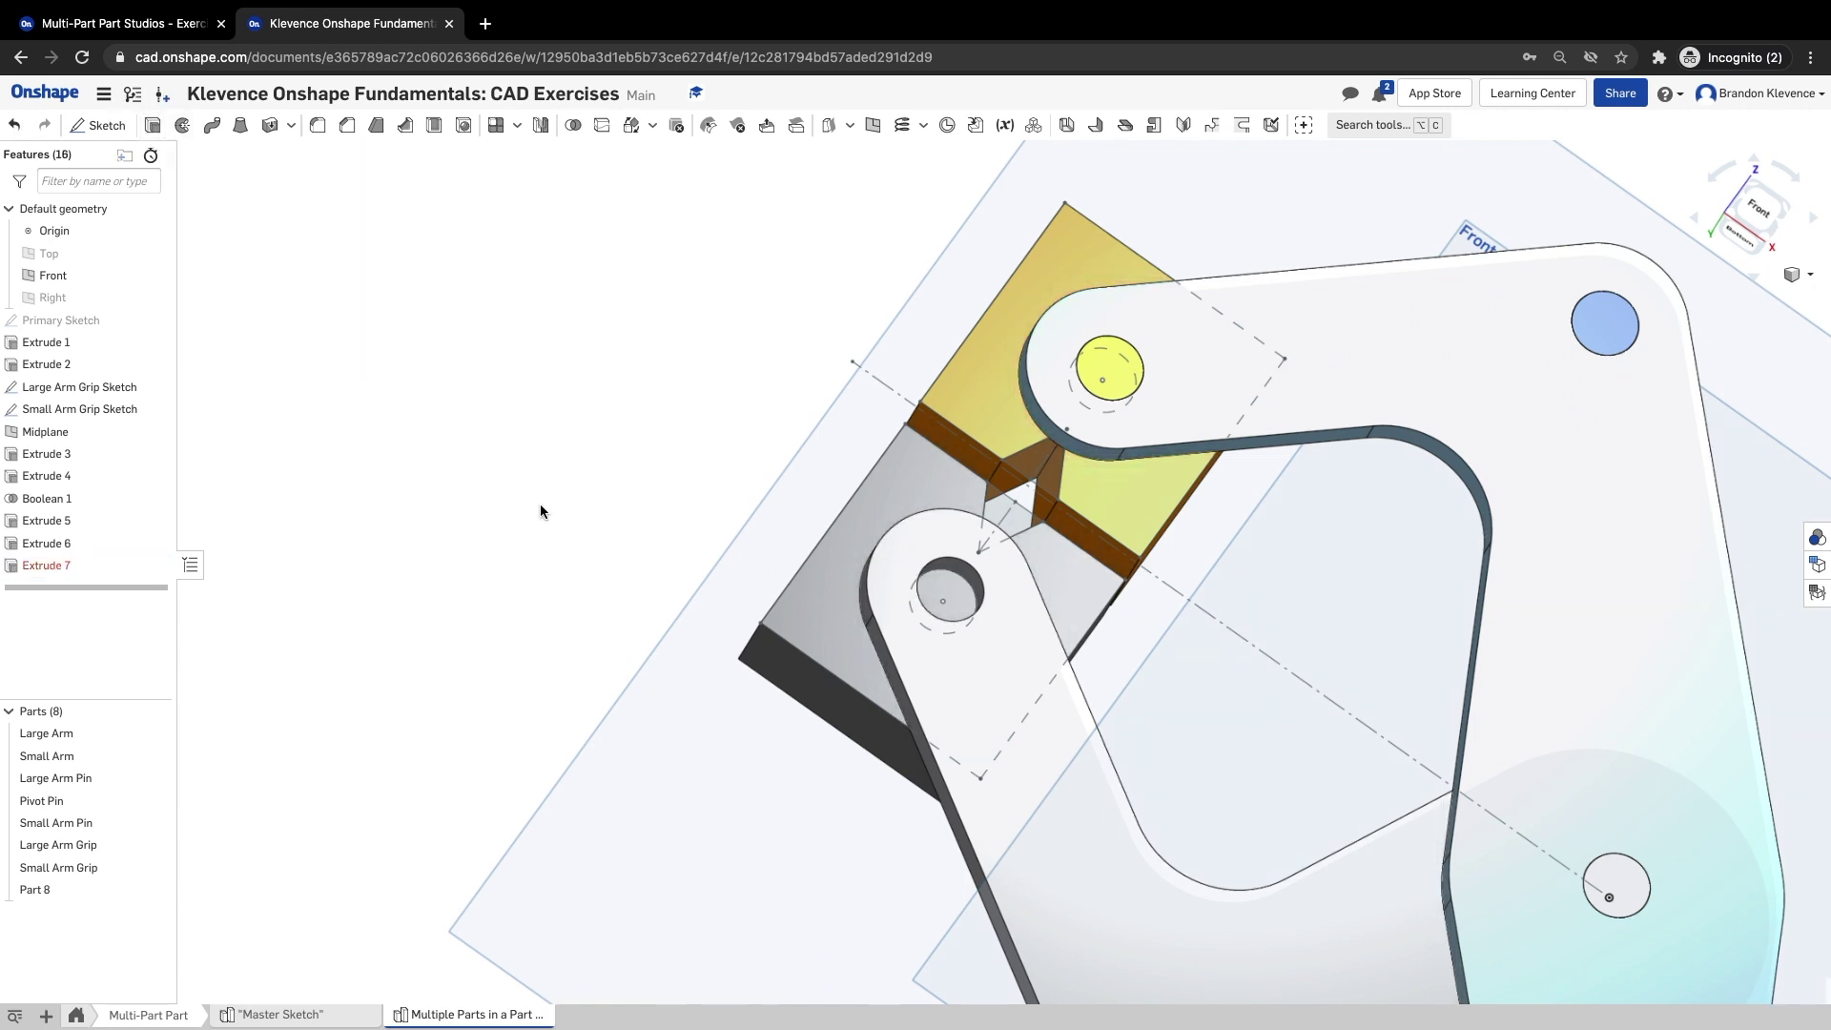
right_click(86, 894)
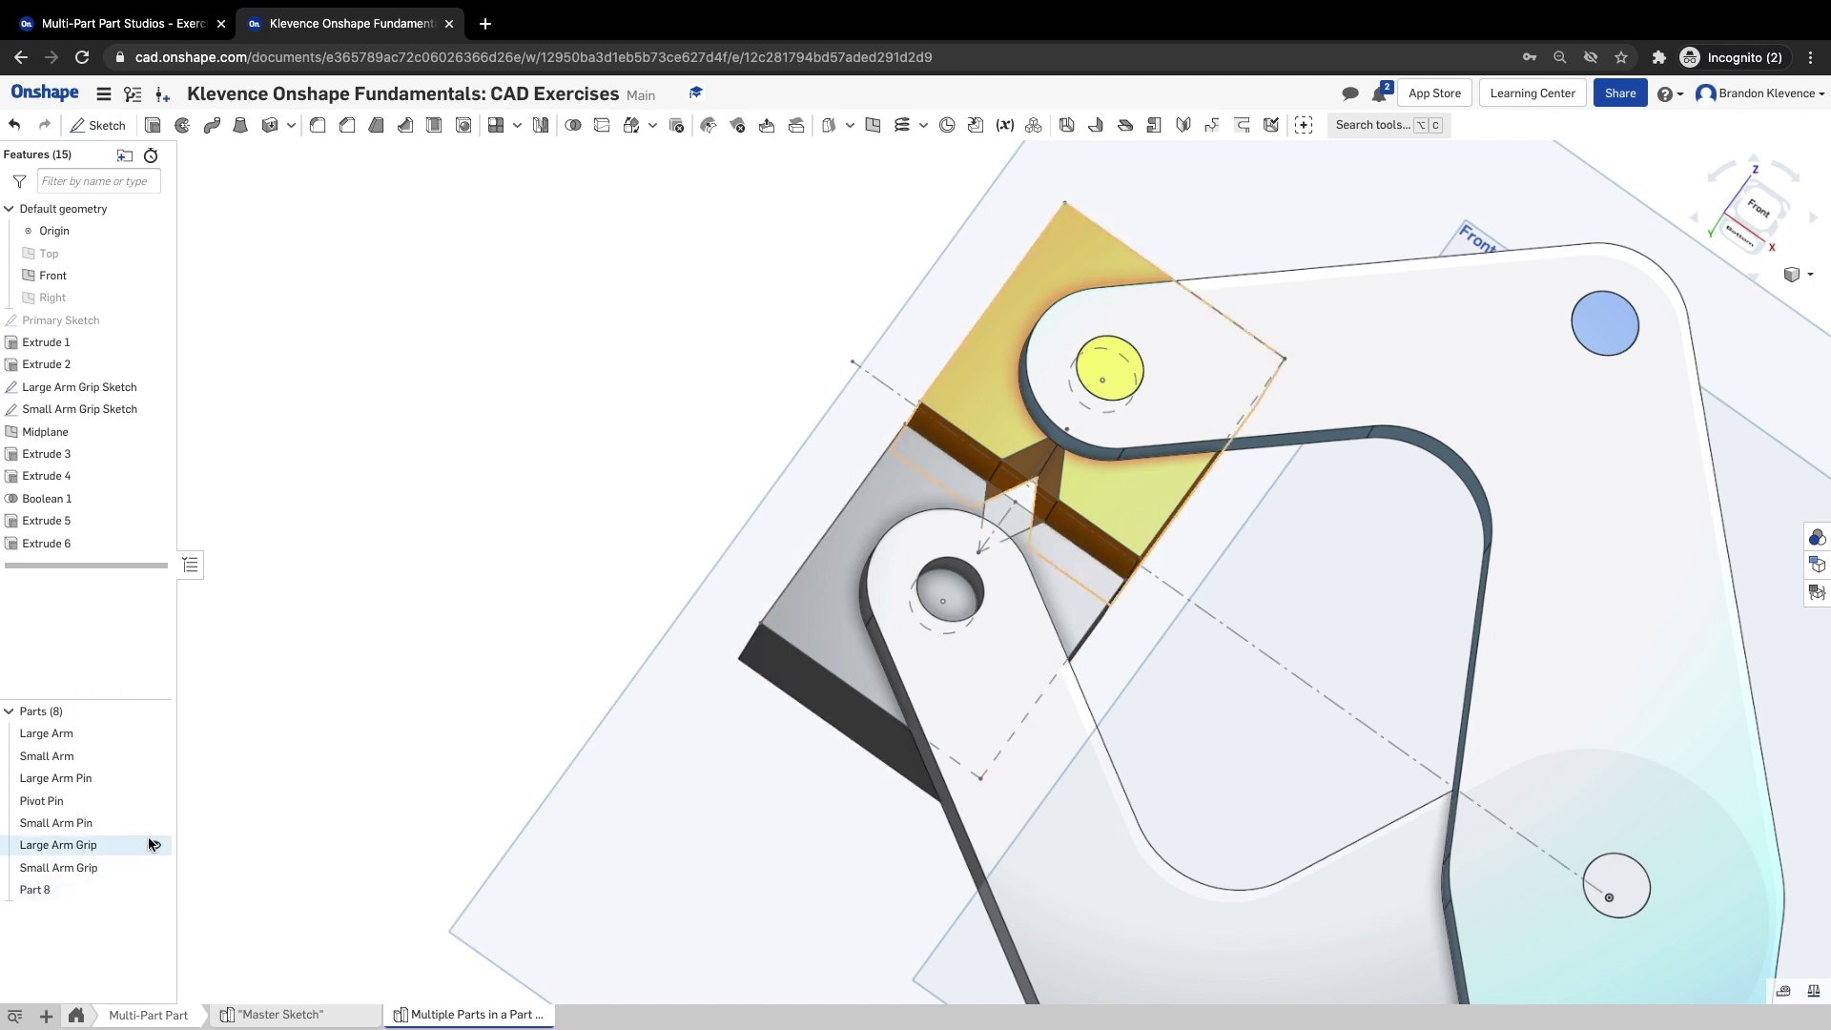
click(131, 887)
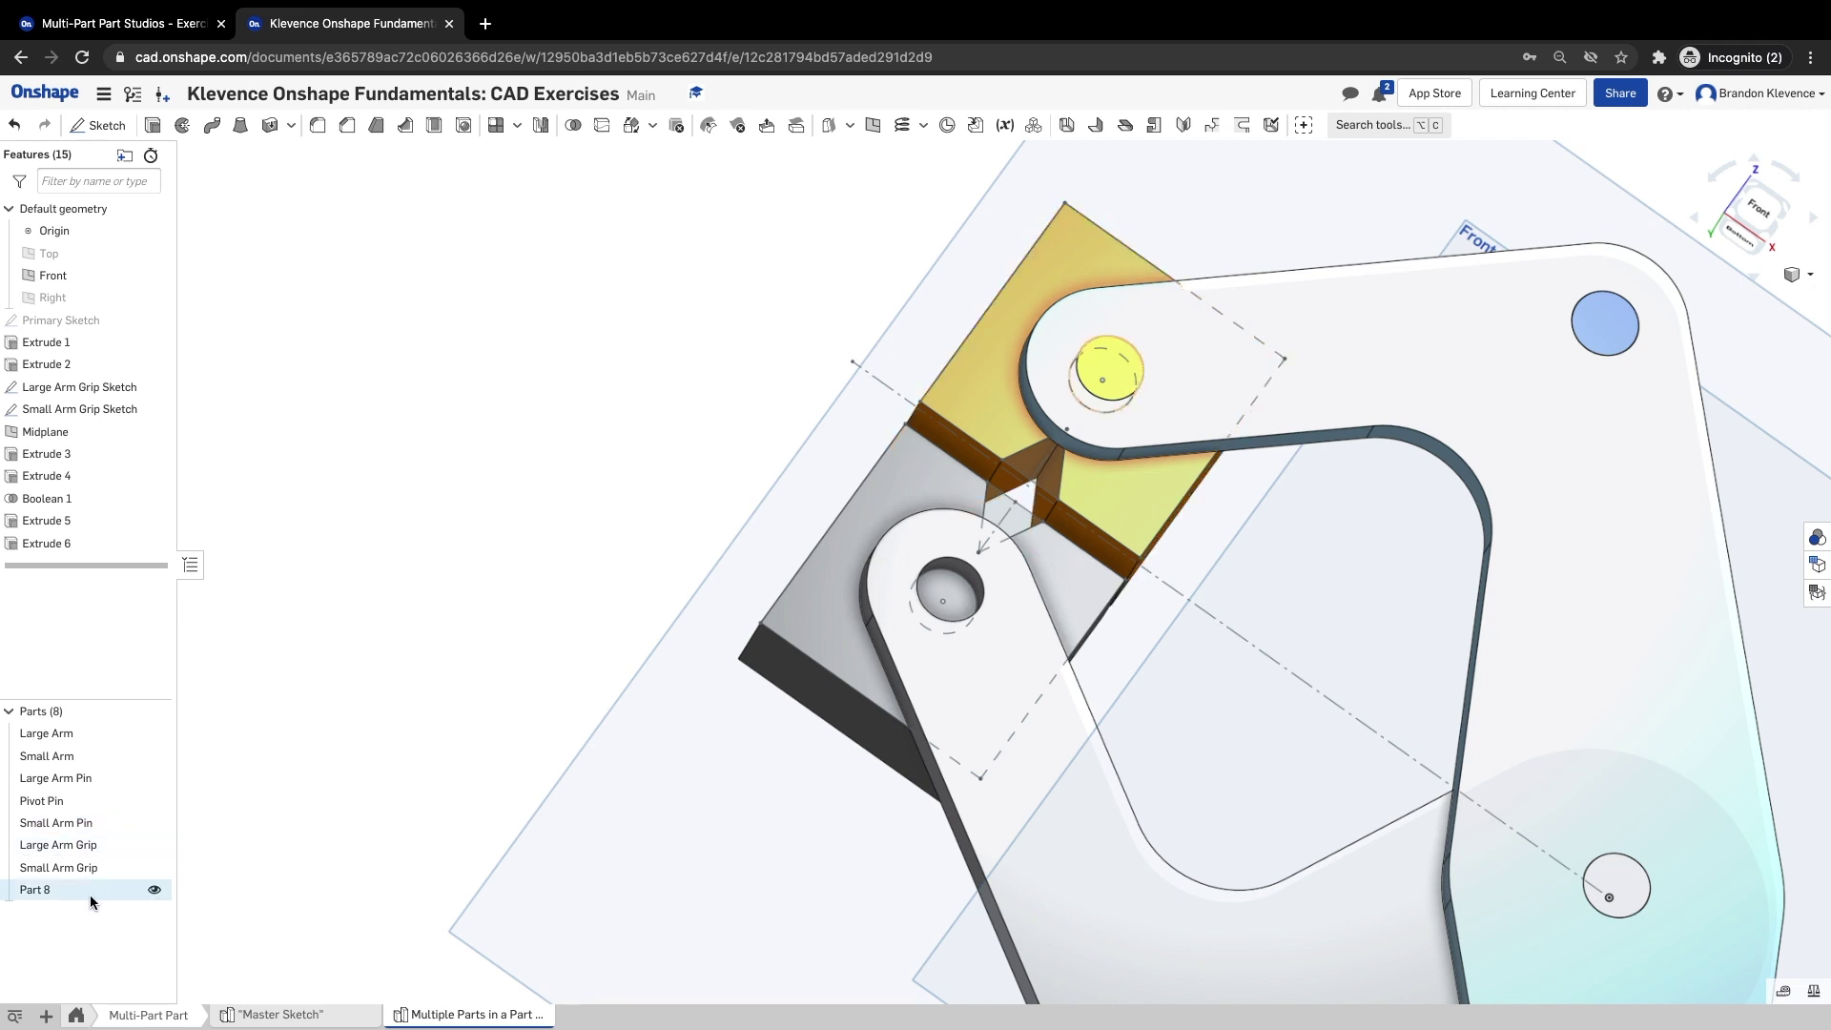
- Reopen Extrude 6, reverse its direction, set the Large Arm Grip as the merge scope, and accept the feature
click(42, 542)
double_click(42, 541)
right_drag(486, 370, 551, 430)
click(236, 209)
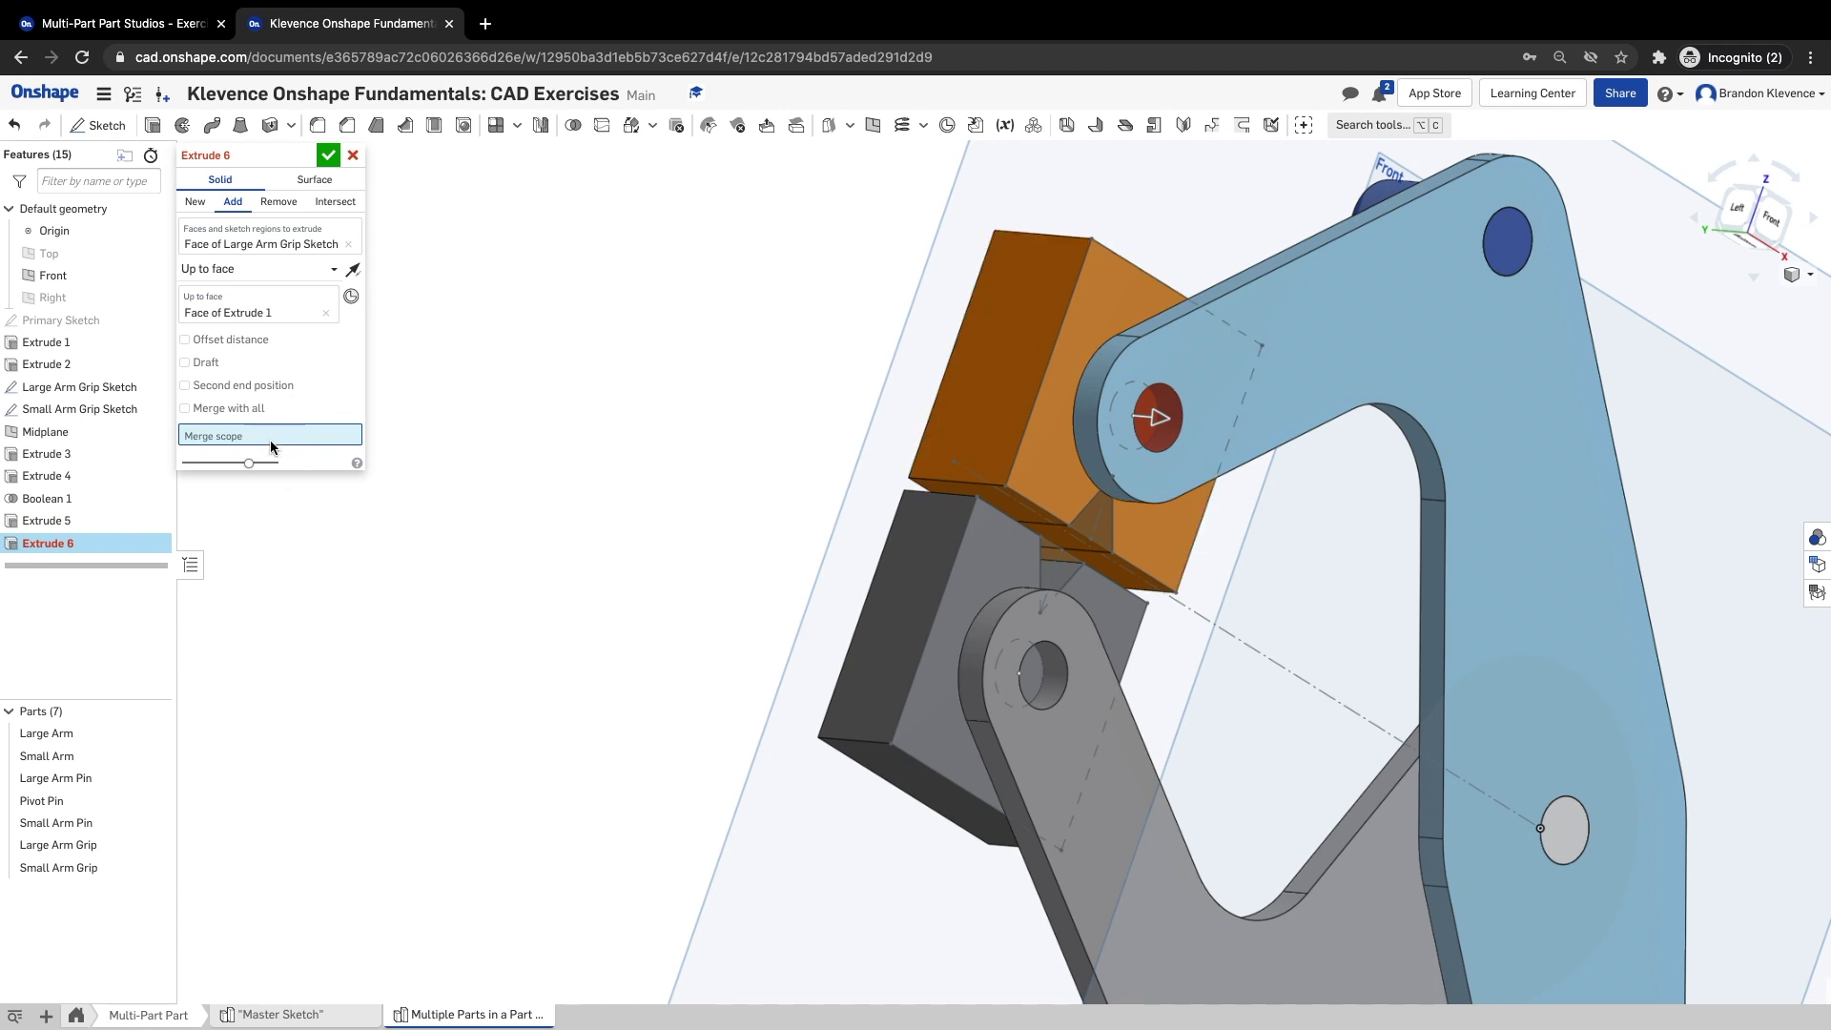
click(1030, 339)
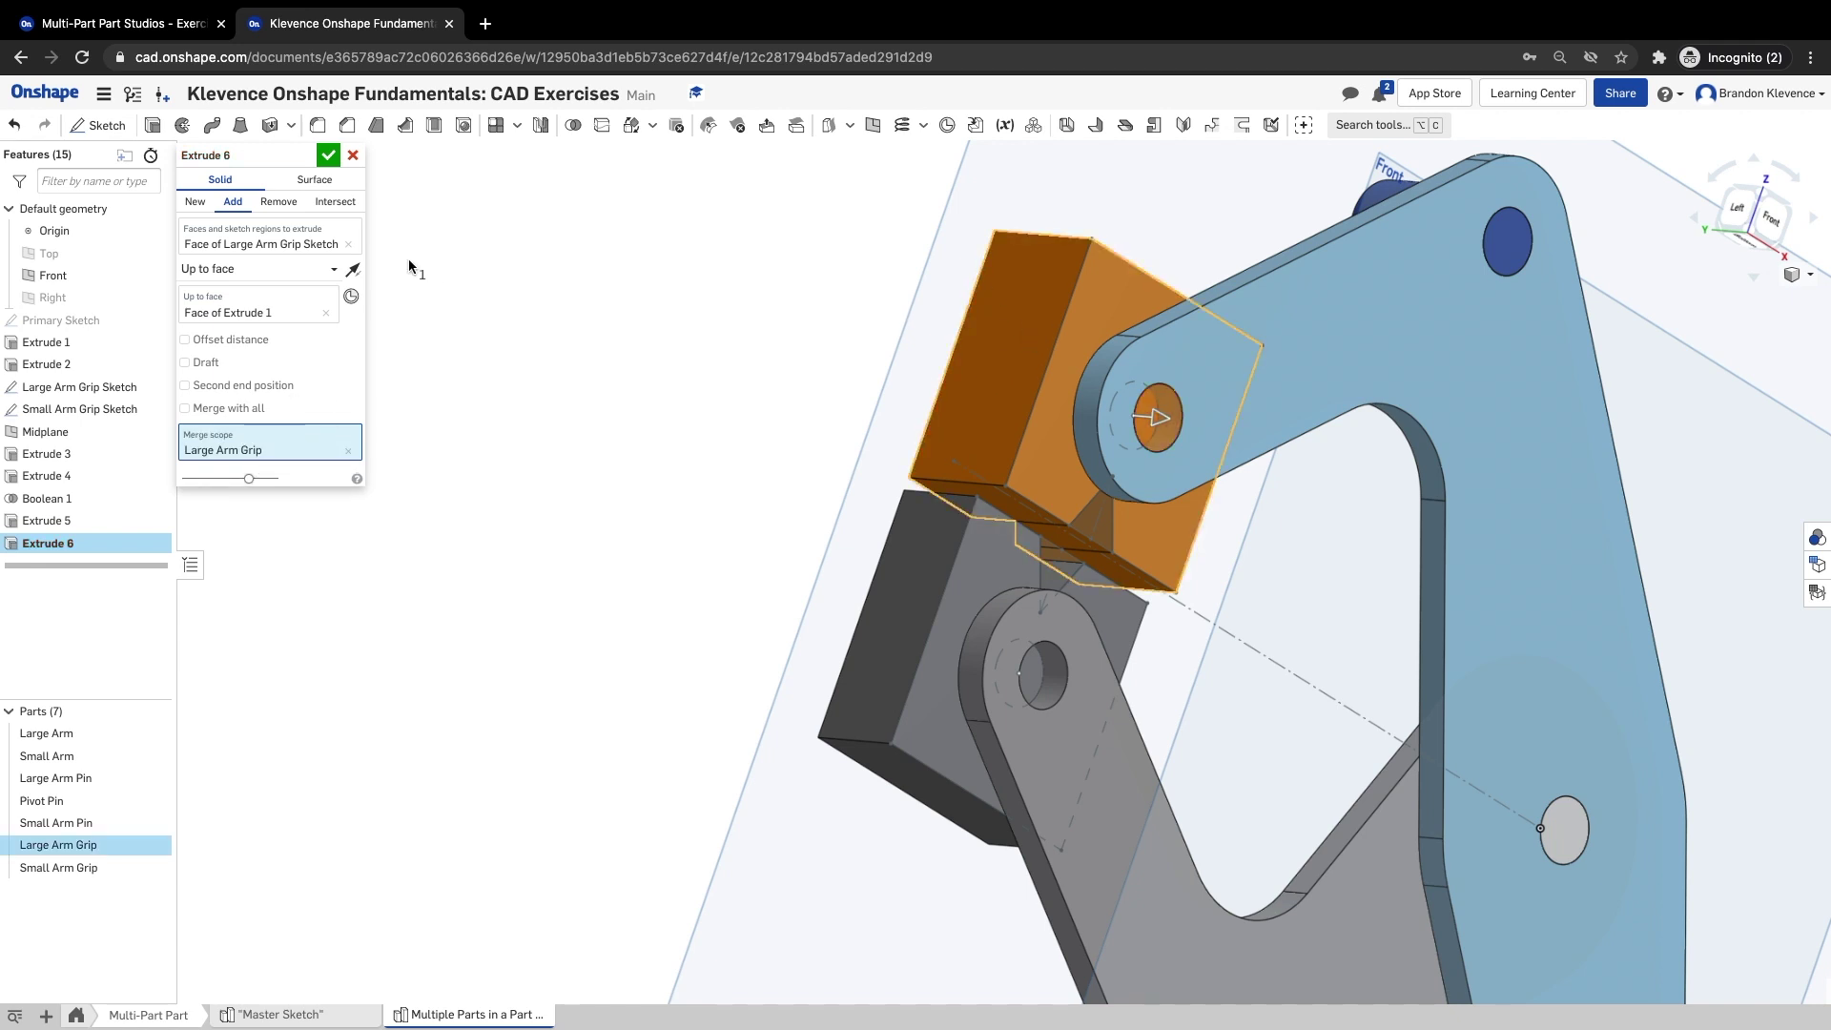
click(326, 157)
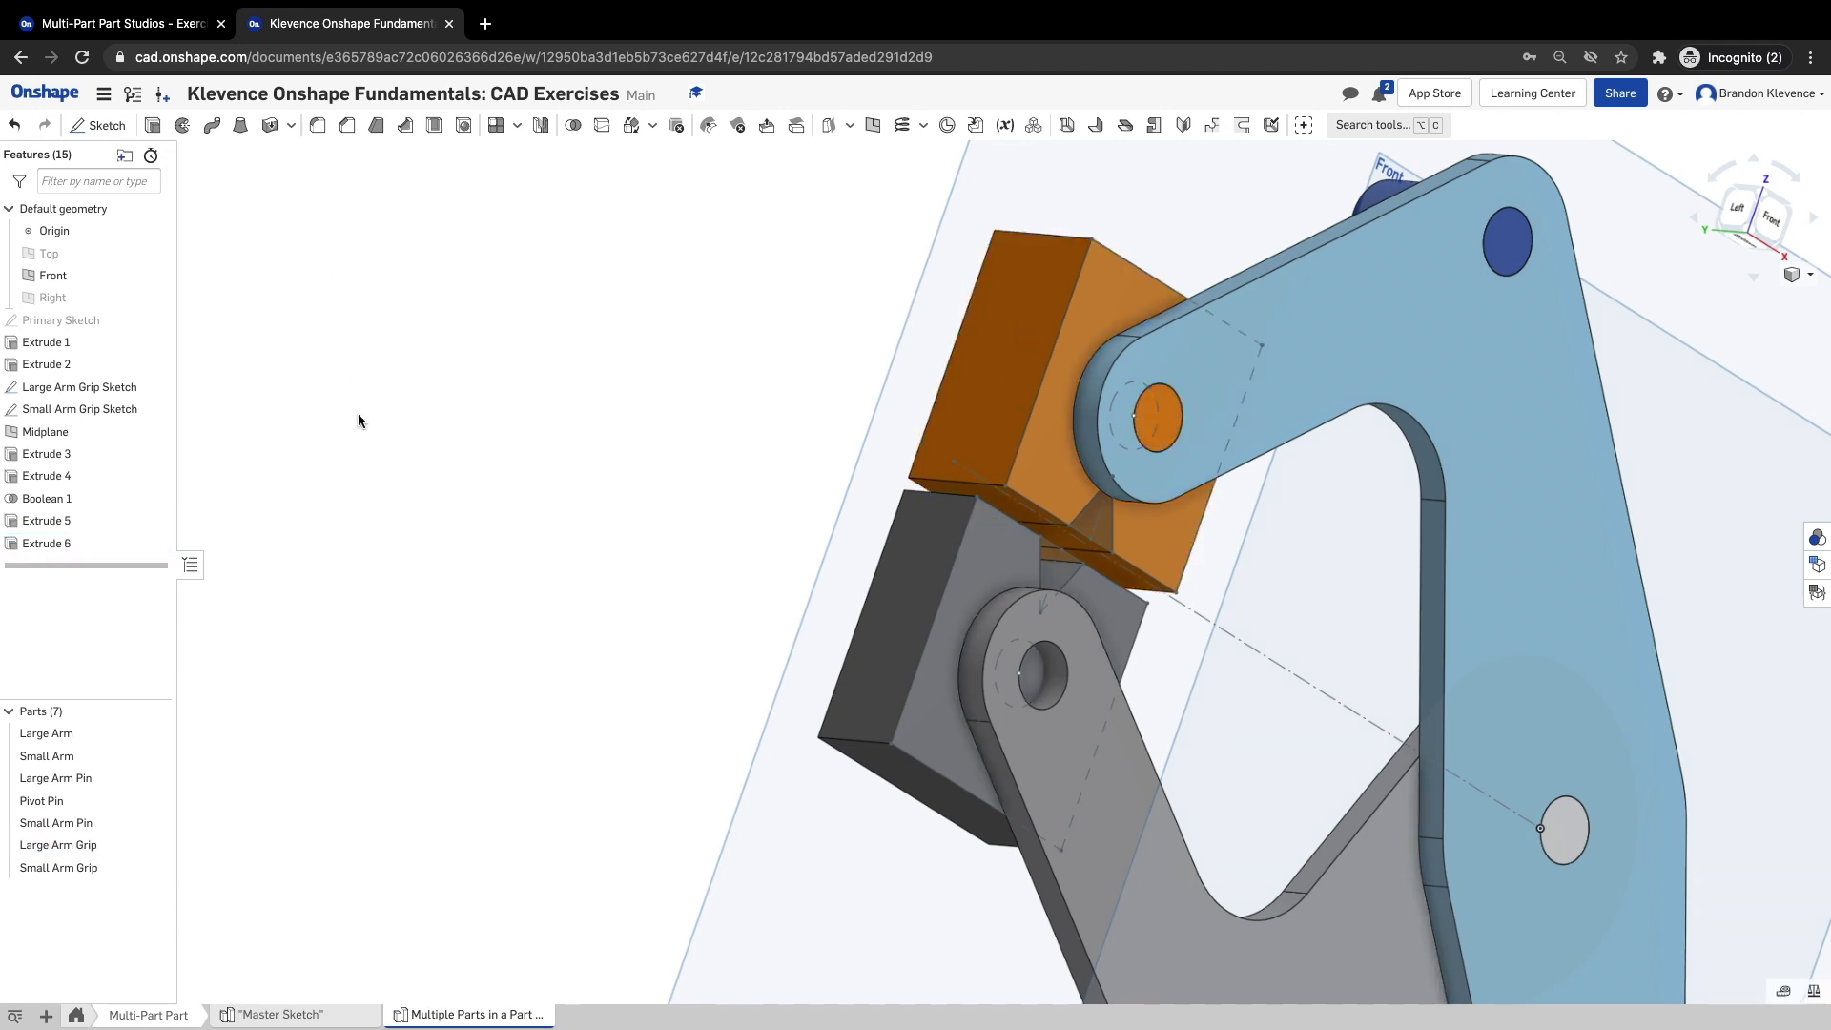
- Inspect the grip ends of both arms, read exercise step 15 on the course page, and return to the Onshape part studio
right_drag(422, 564, 358, 579)
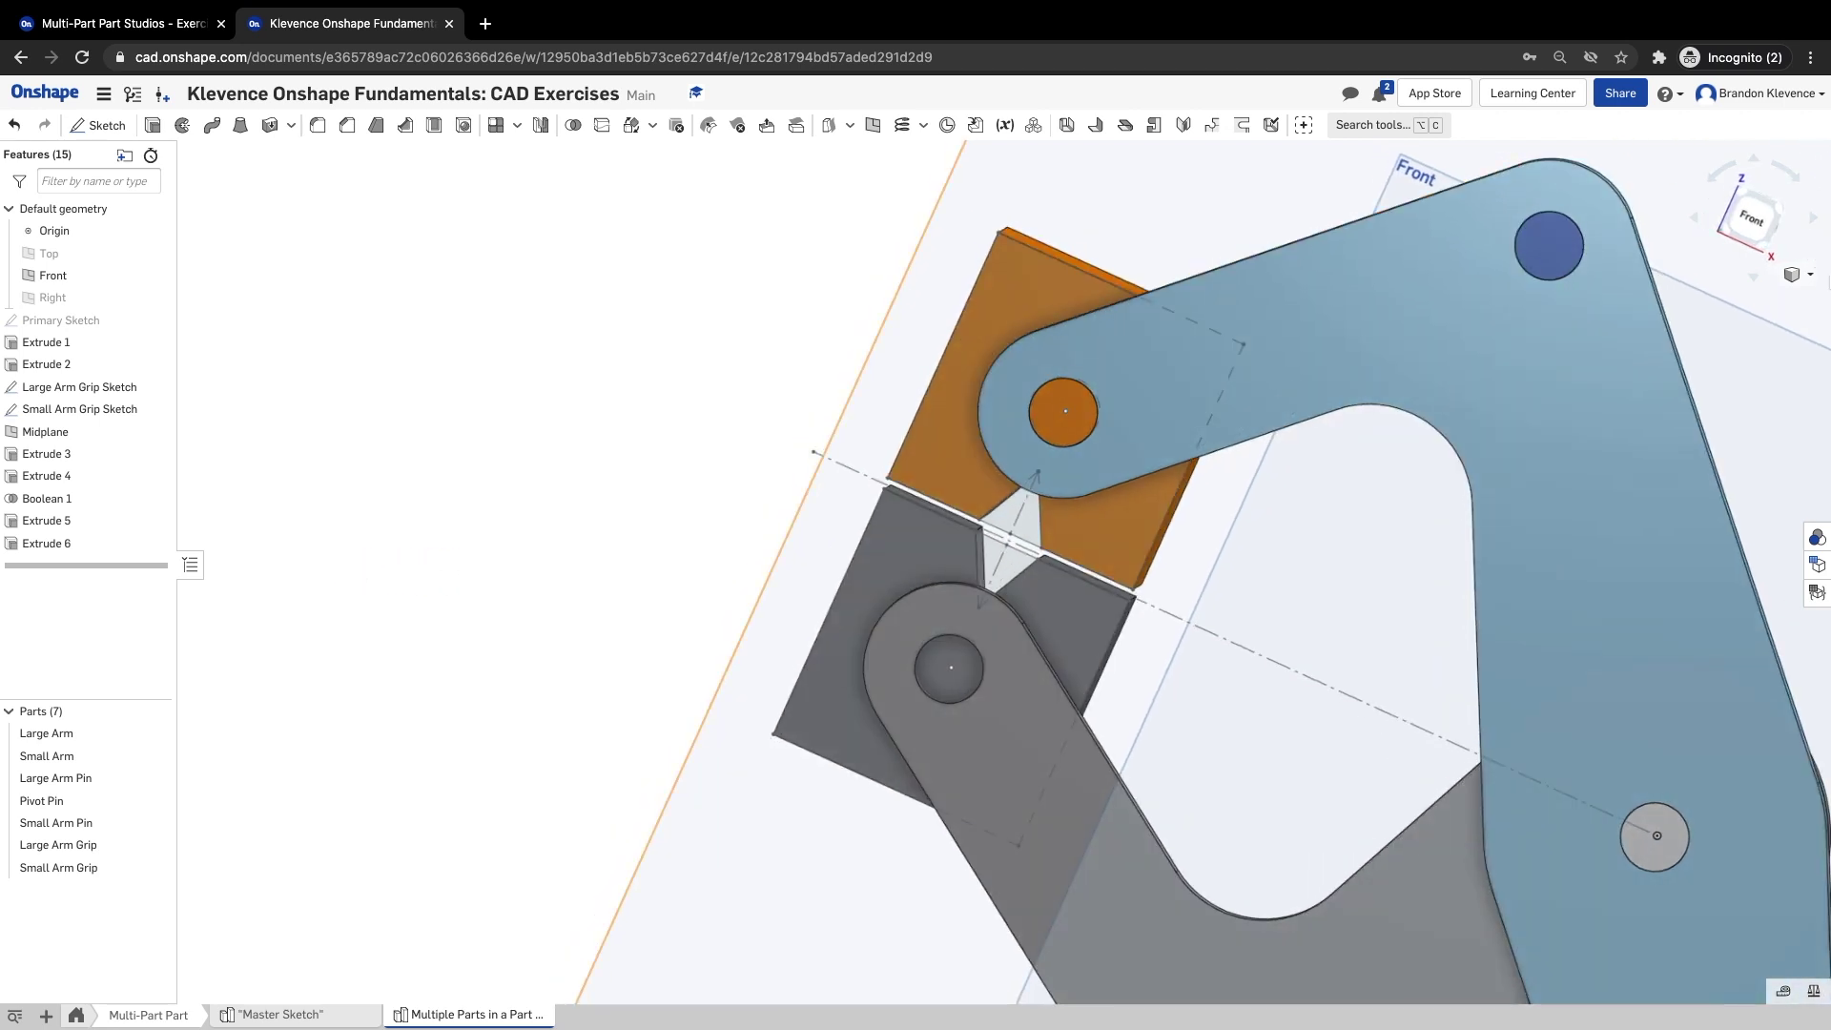
click(1736, 198)
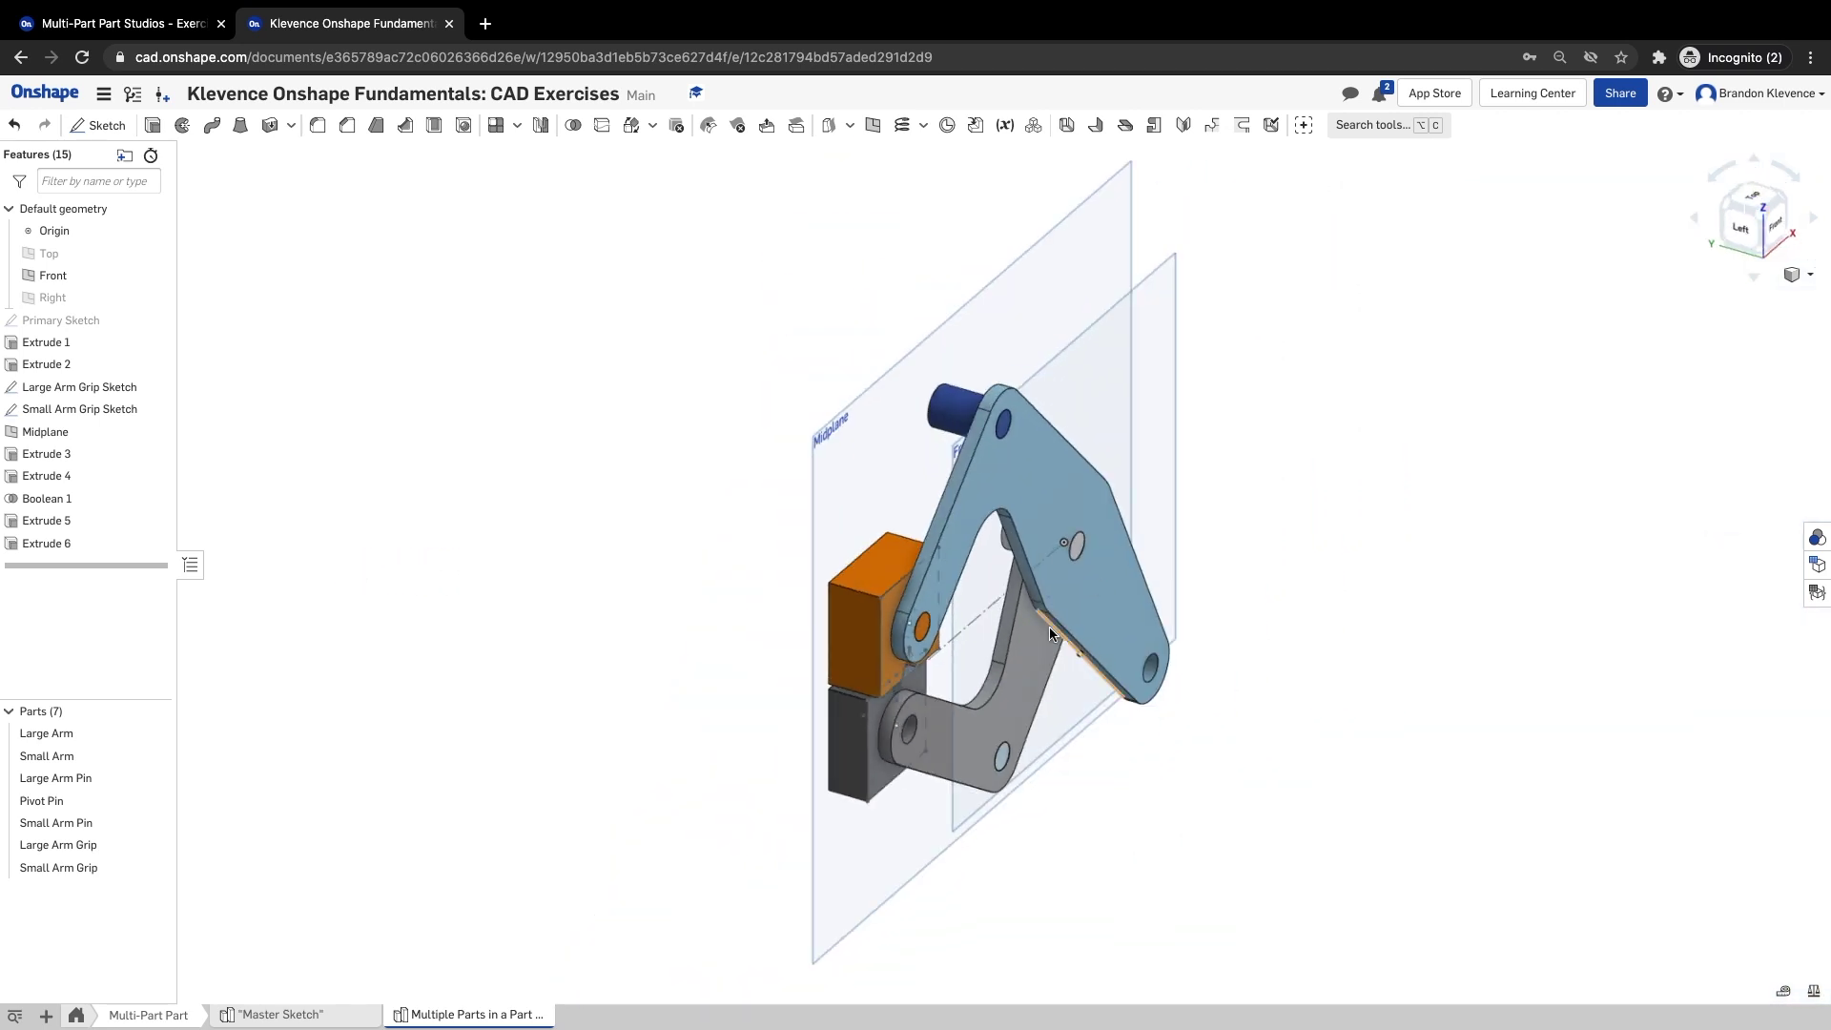
right_drag(1112, 838, 1039, 801)
scroll(763, 750, up, 5)
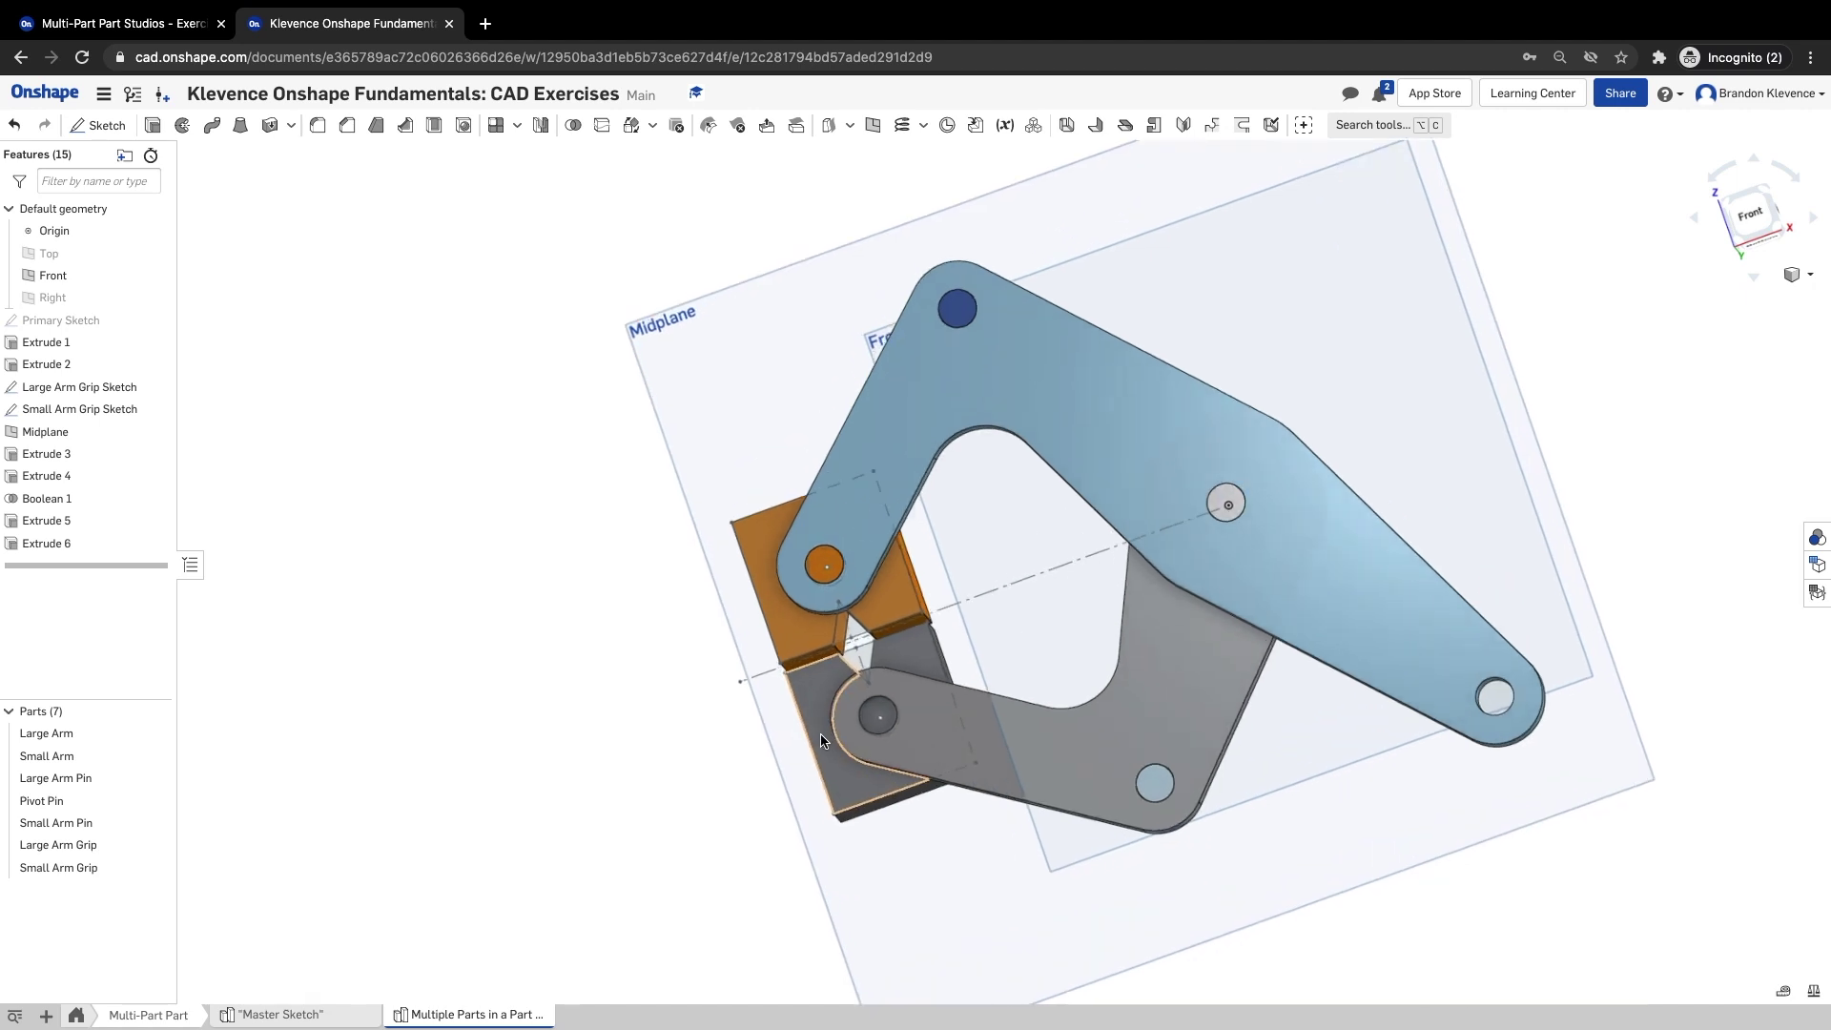
scroll(695, 641, up, 2)
right_drag(727, 654, 740, 648)
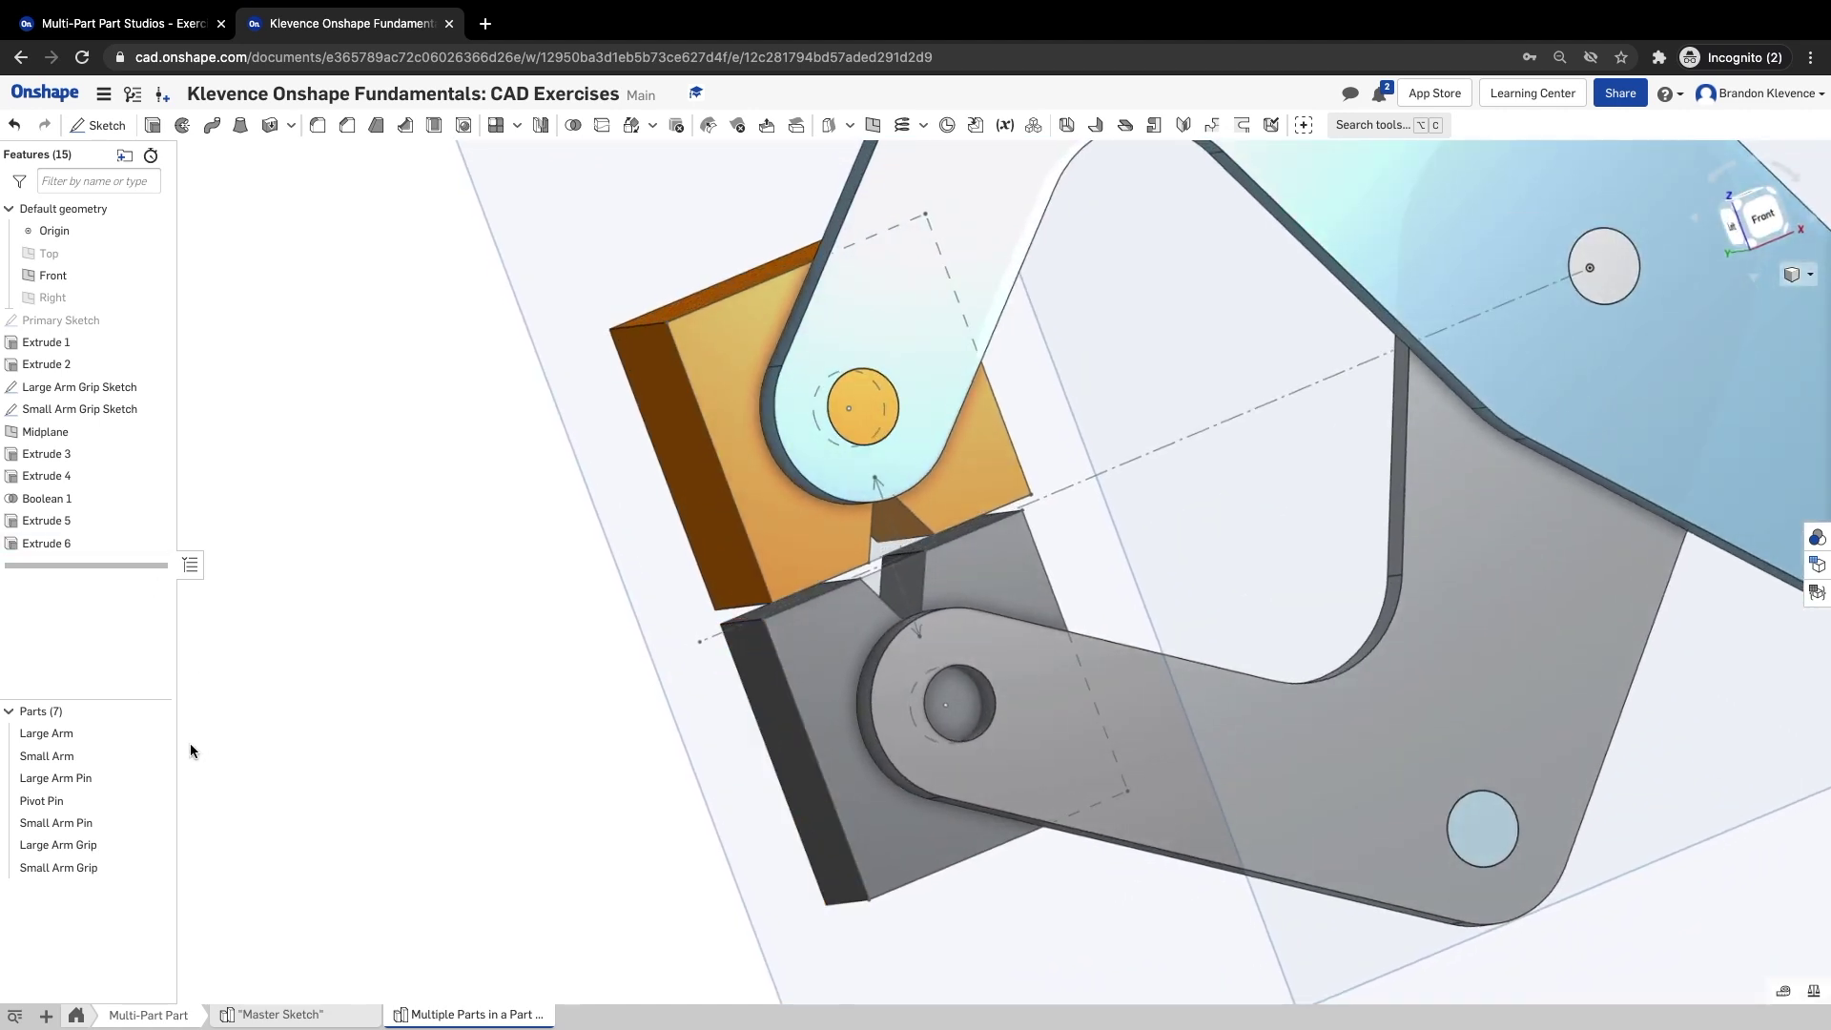
click(164, 25)
click(1601, 369)
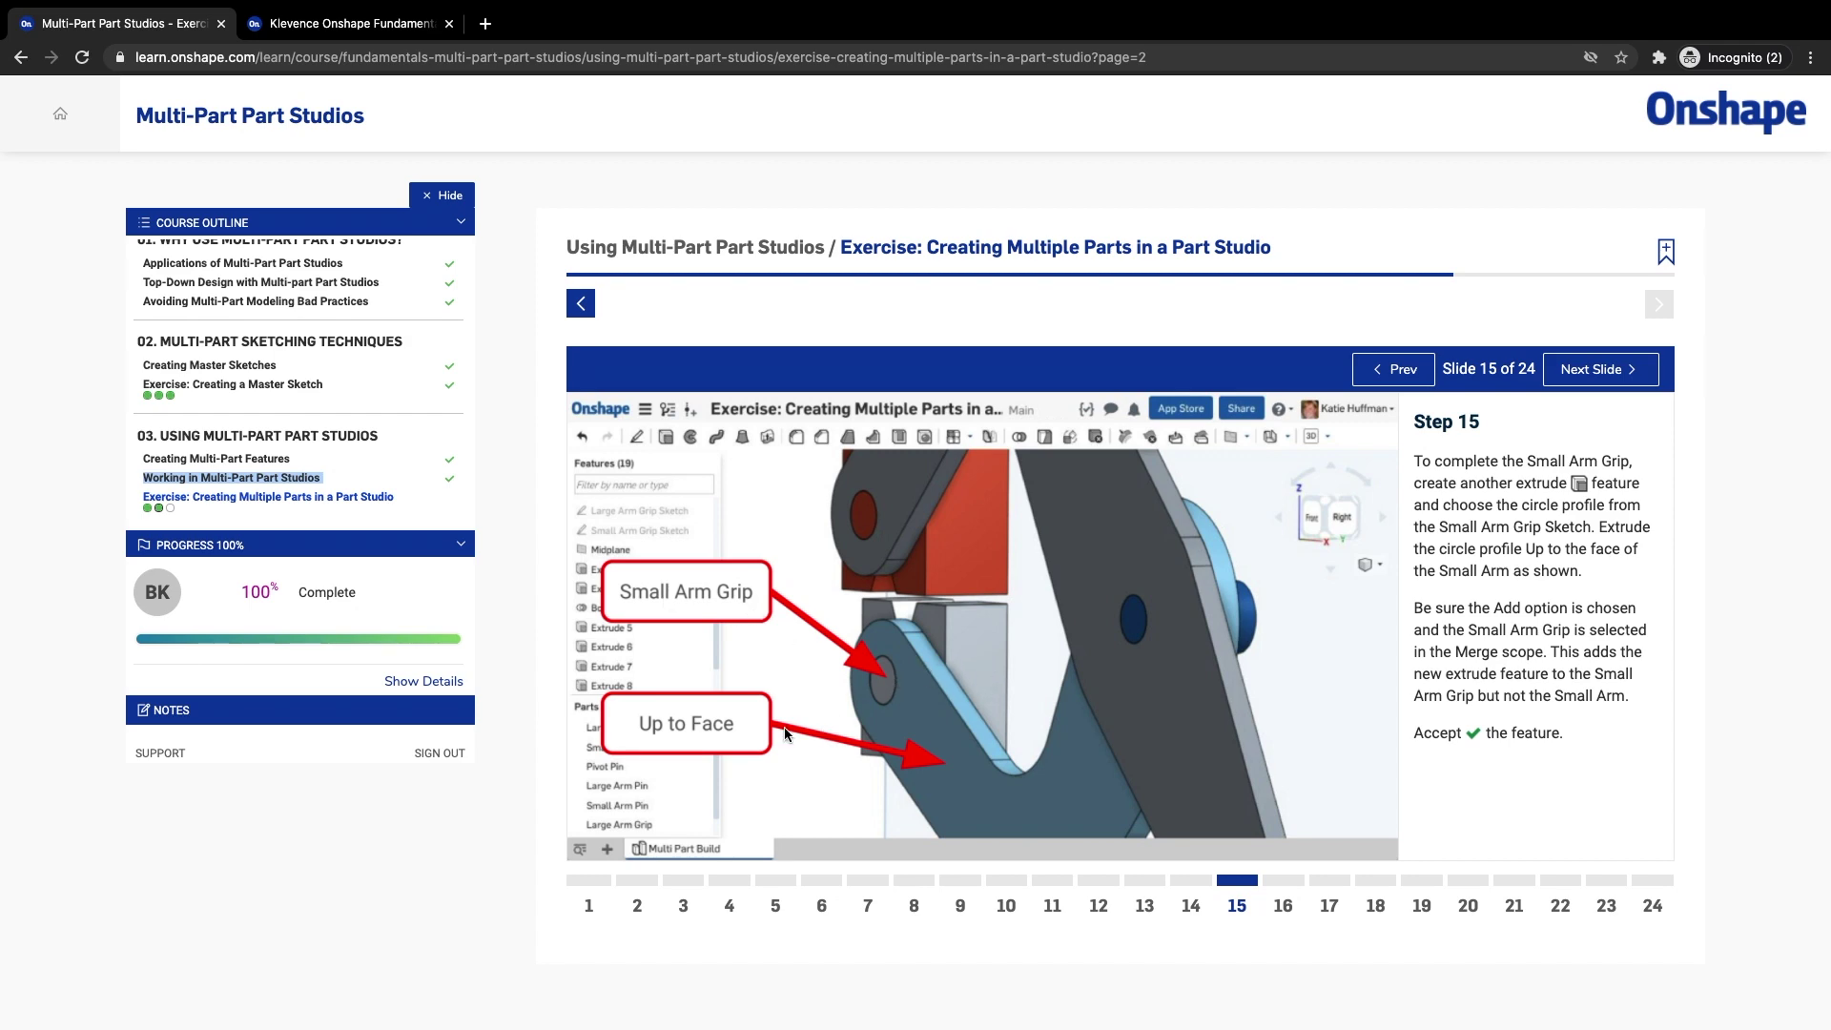
click(342, 21)
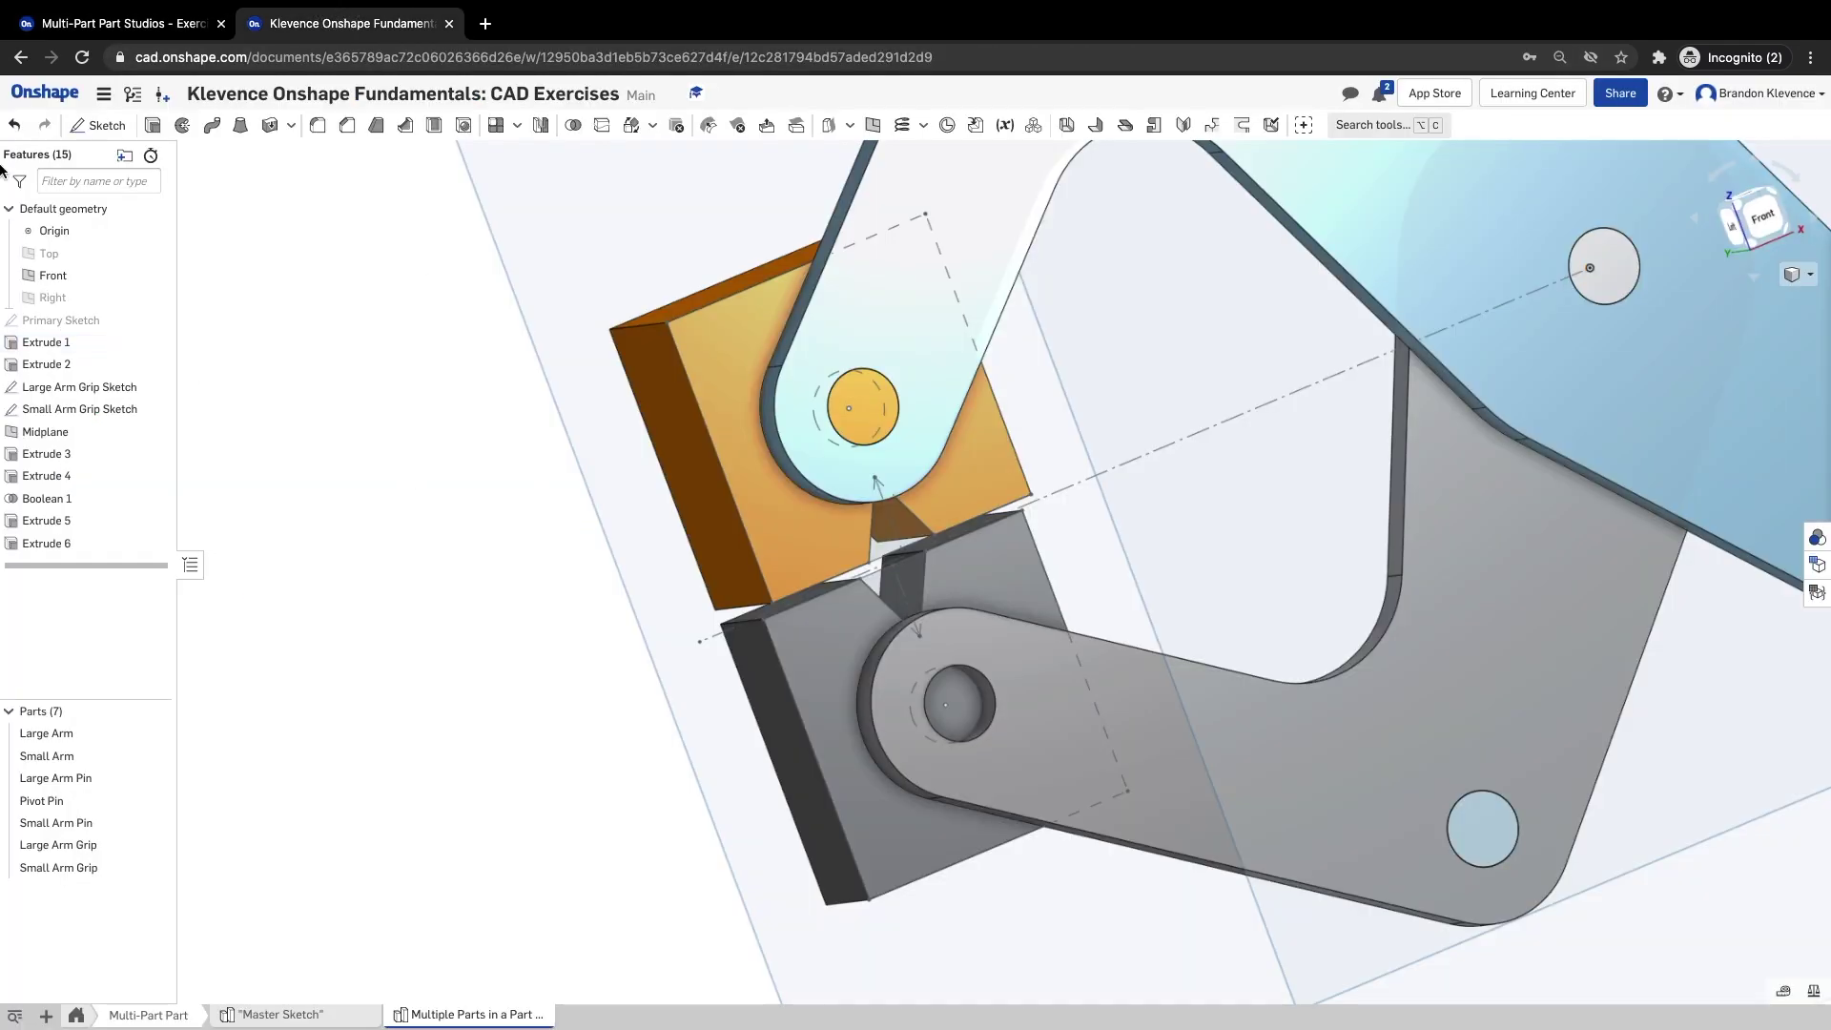
- Extrude the Small Arm Grip Sketch circle as an Add up to the Small Arm's face, with Small Arm Grip as merge scope, and accept
click(152, 125)
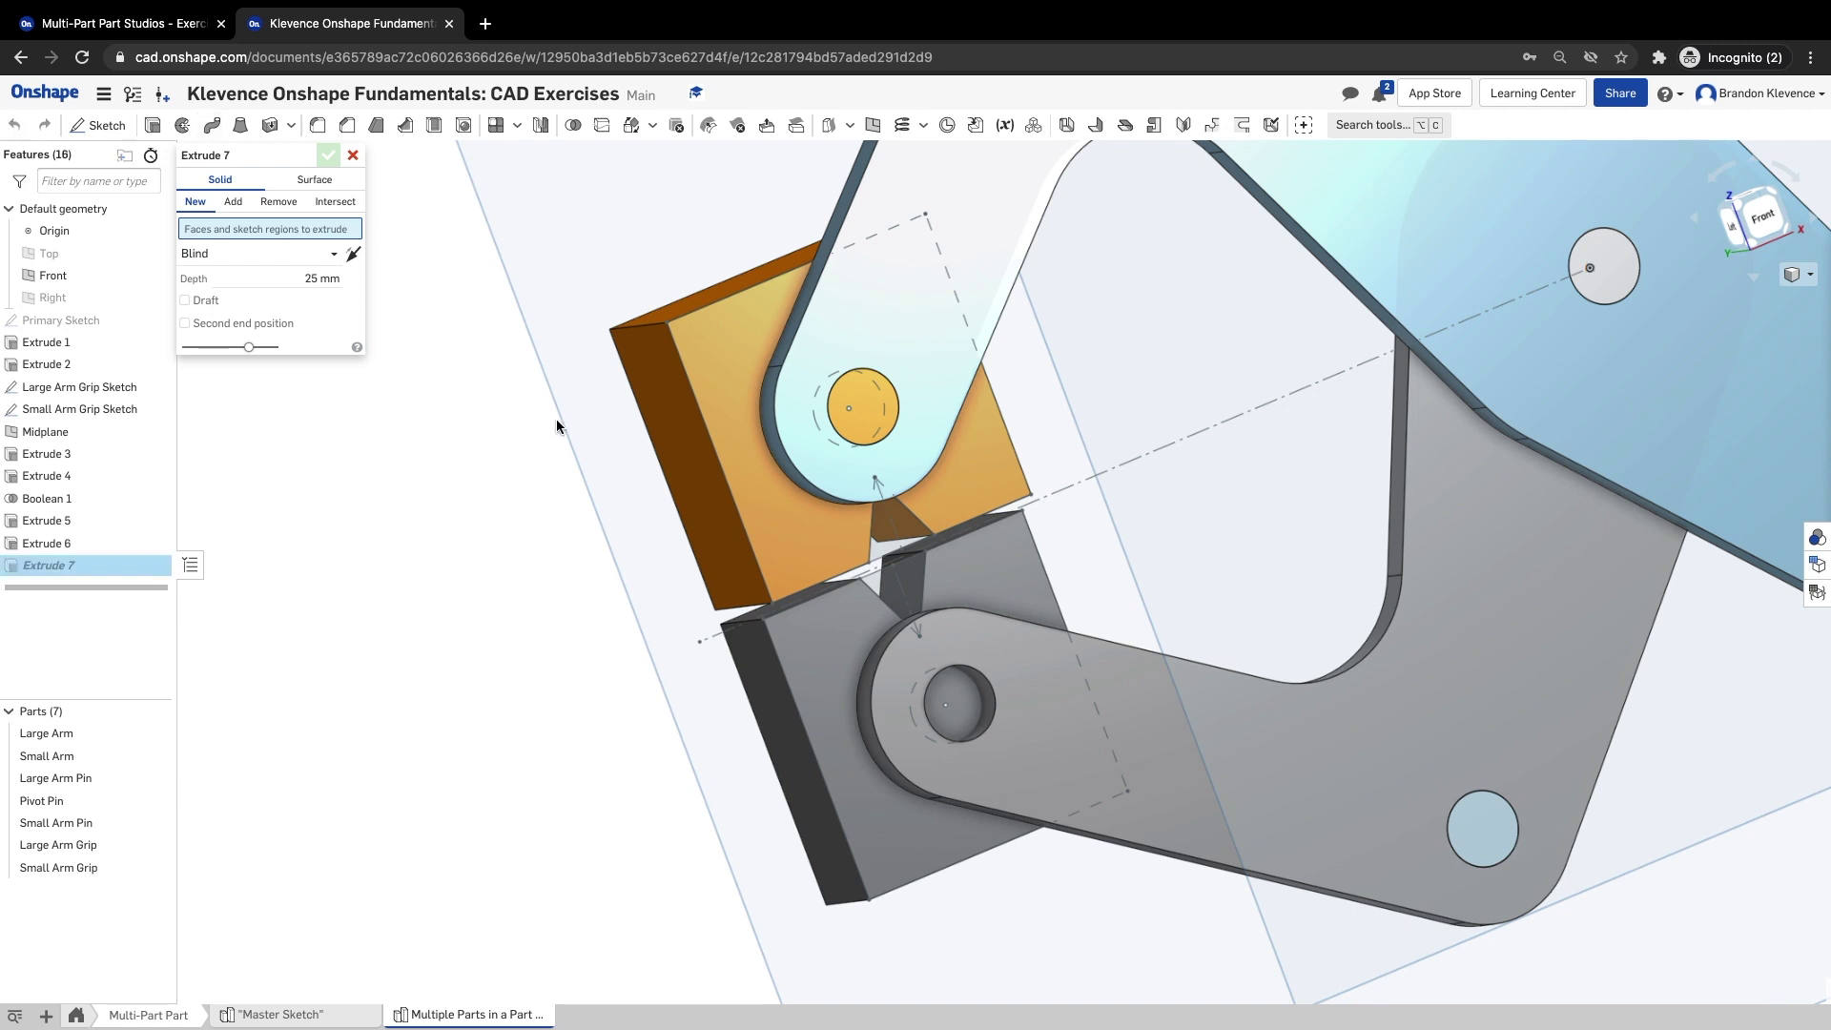
click(232, 201)
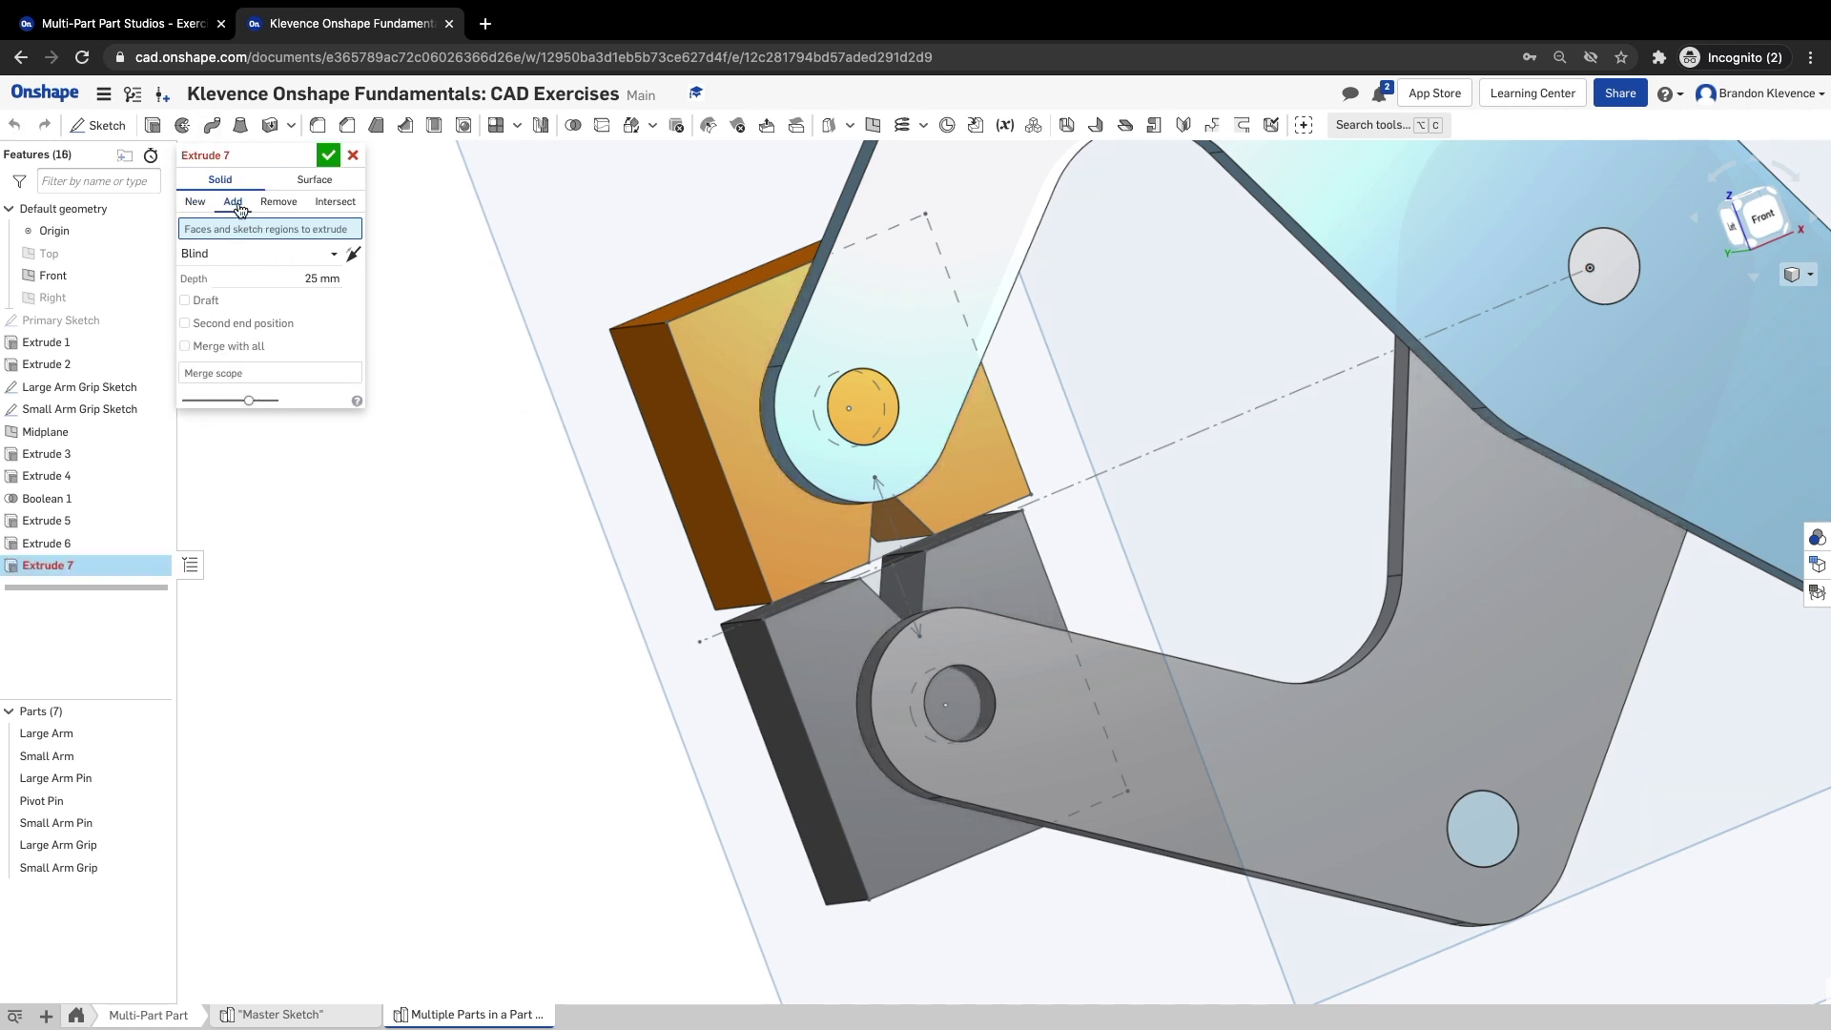
click(943, 704)
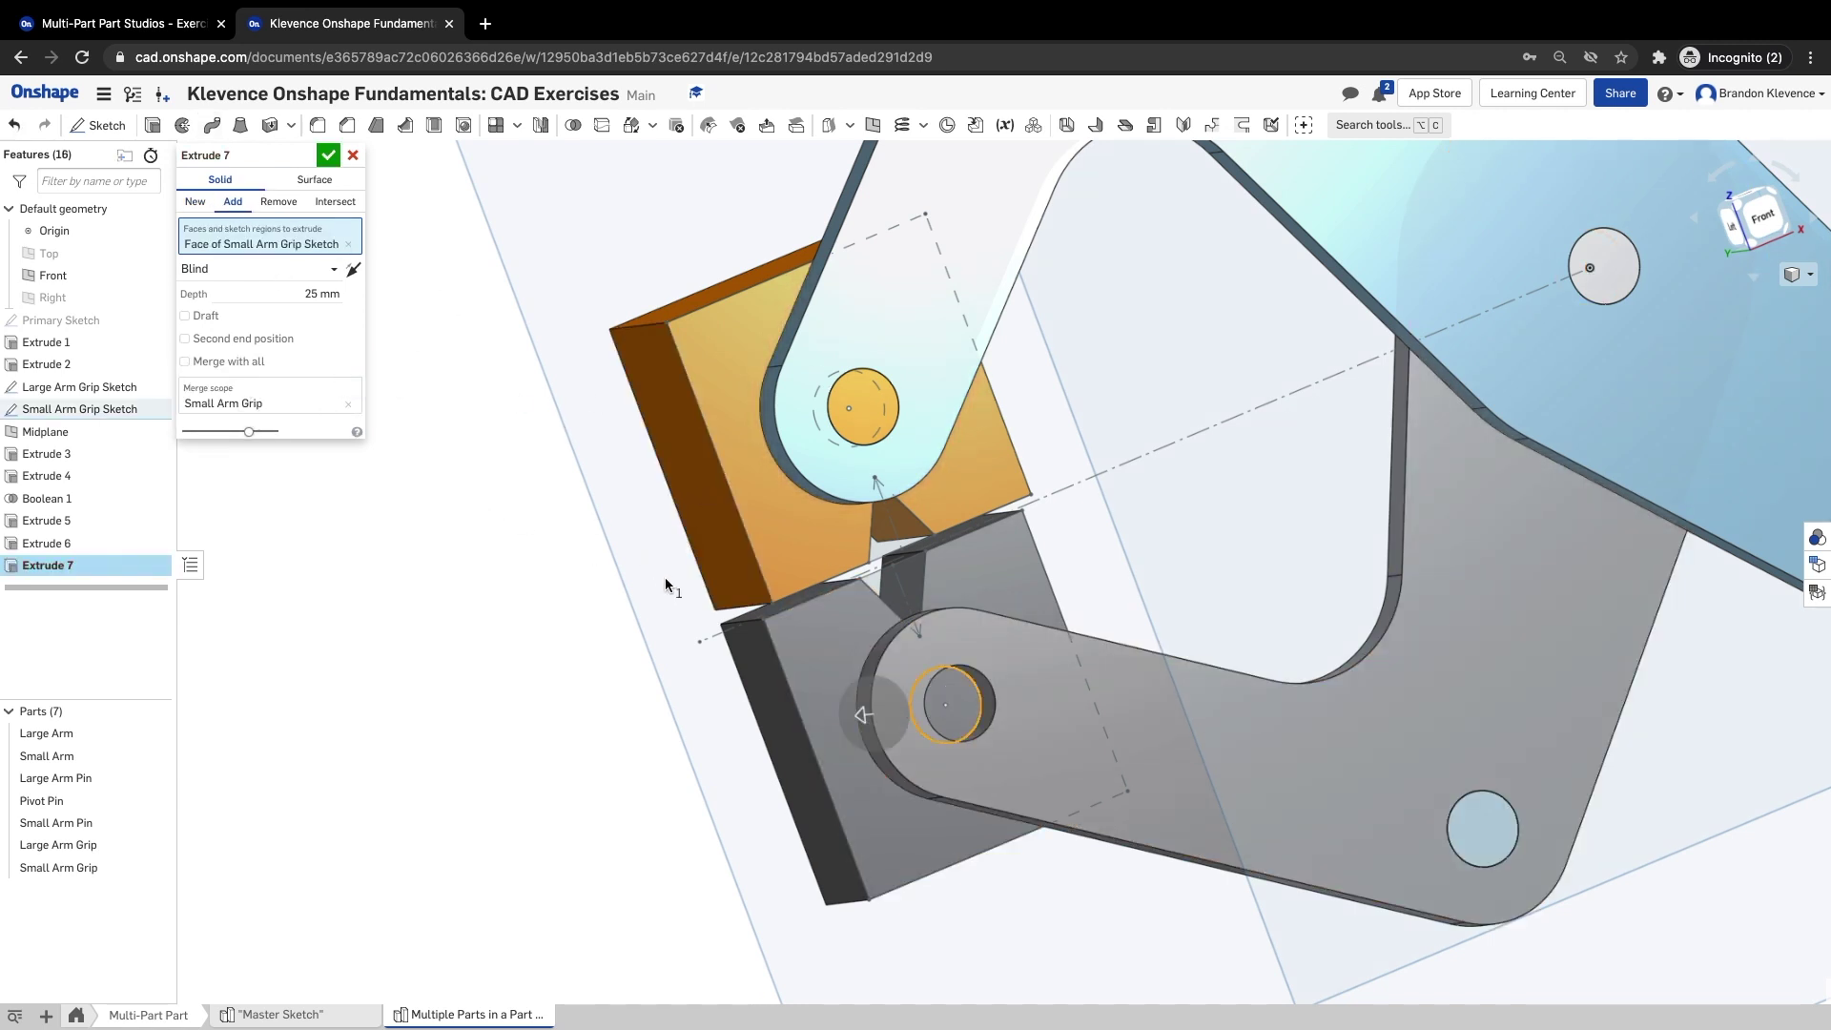
click(286, 270)
click(315, 367)
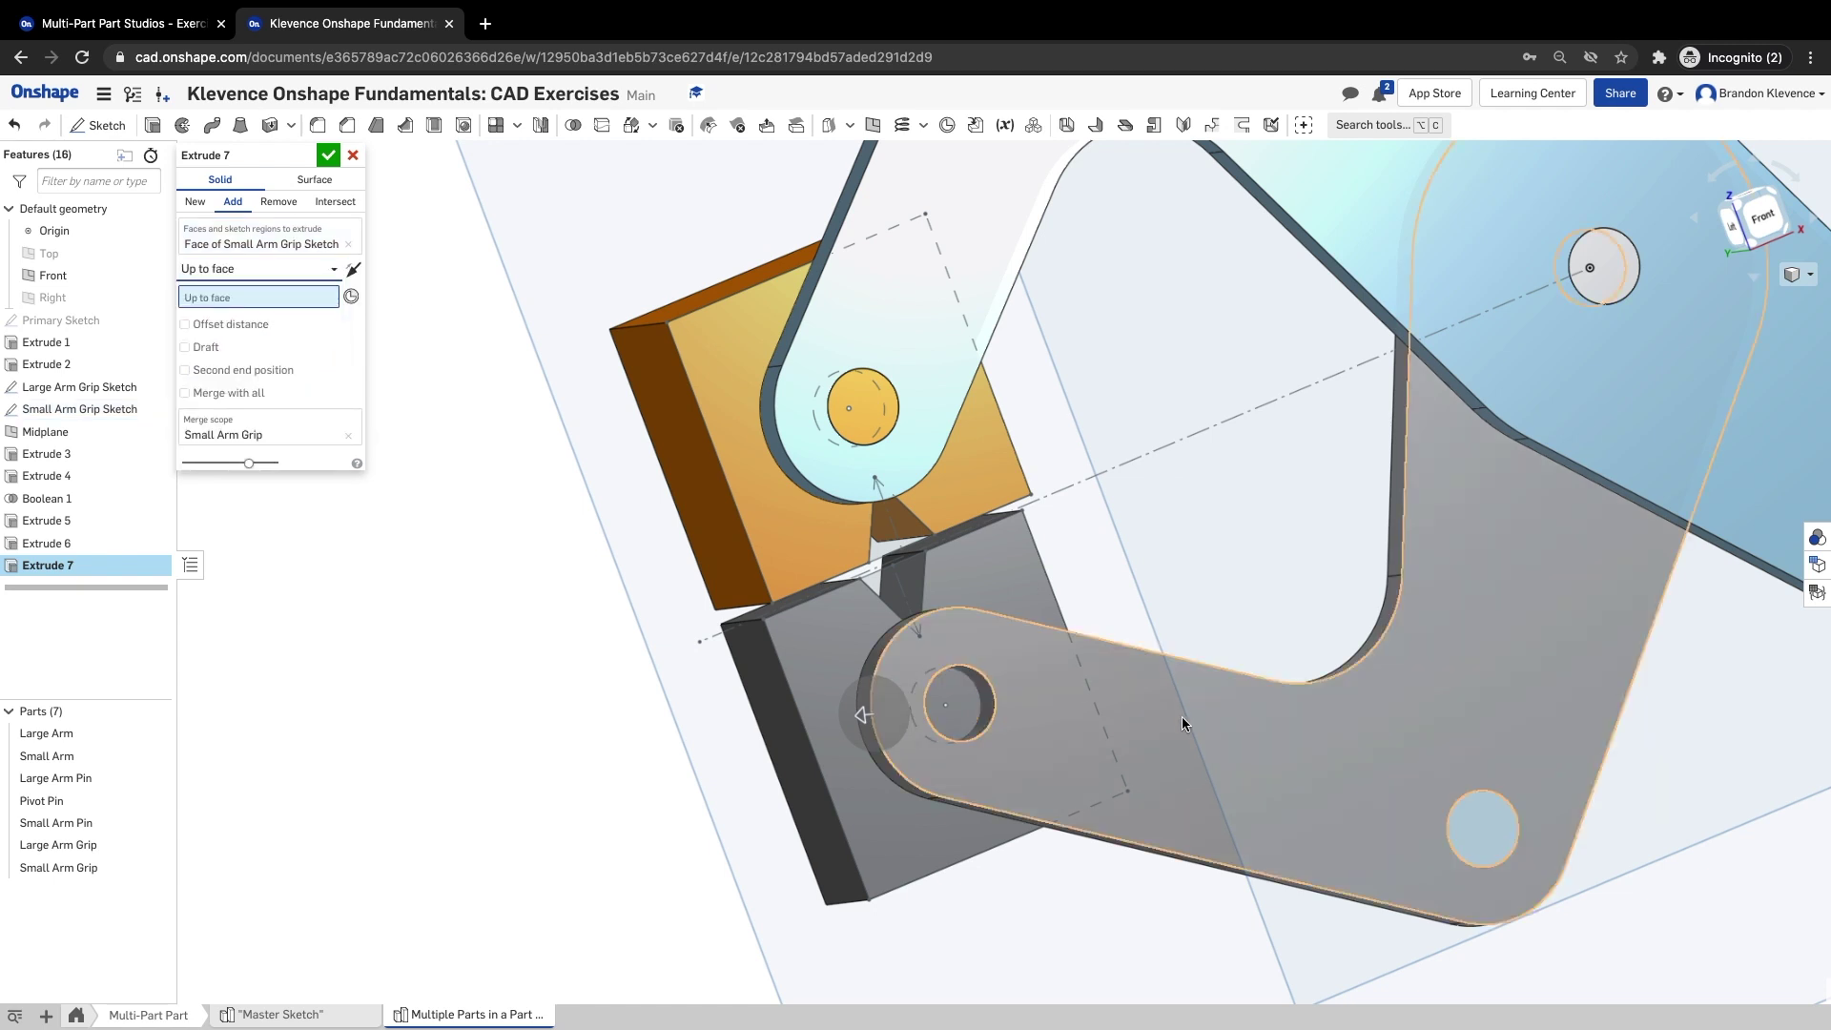
click(1180, 730)
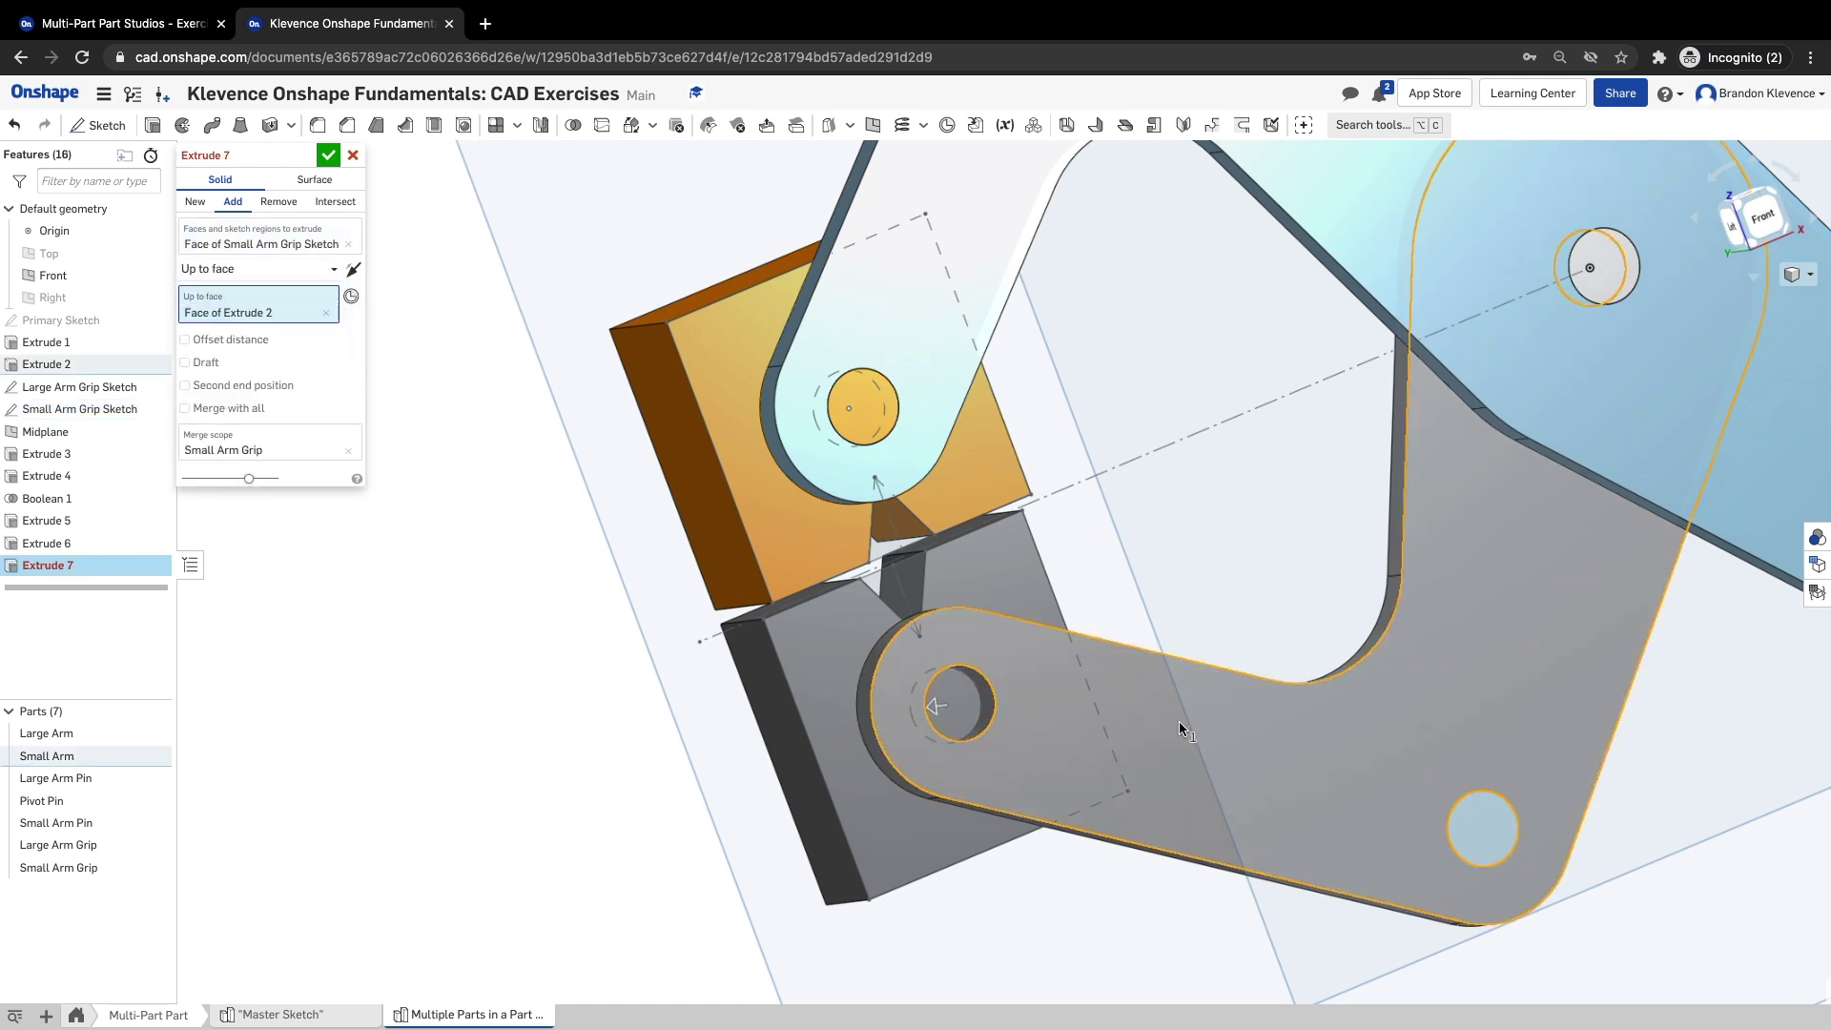
click(327, 155)
- Look over the finished grip extrude, read exercise step 16 on the course page, and return to the part studio
right_drag(536, 460, 837, 328)
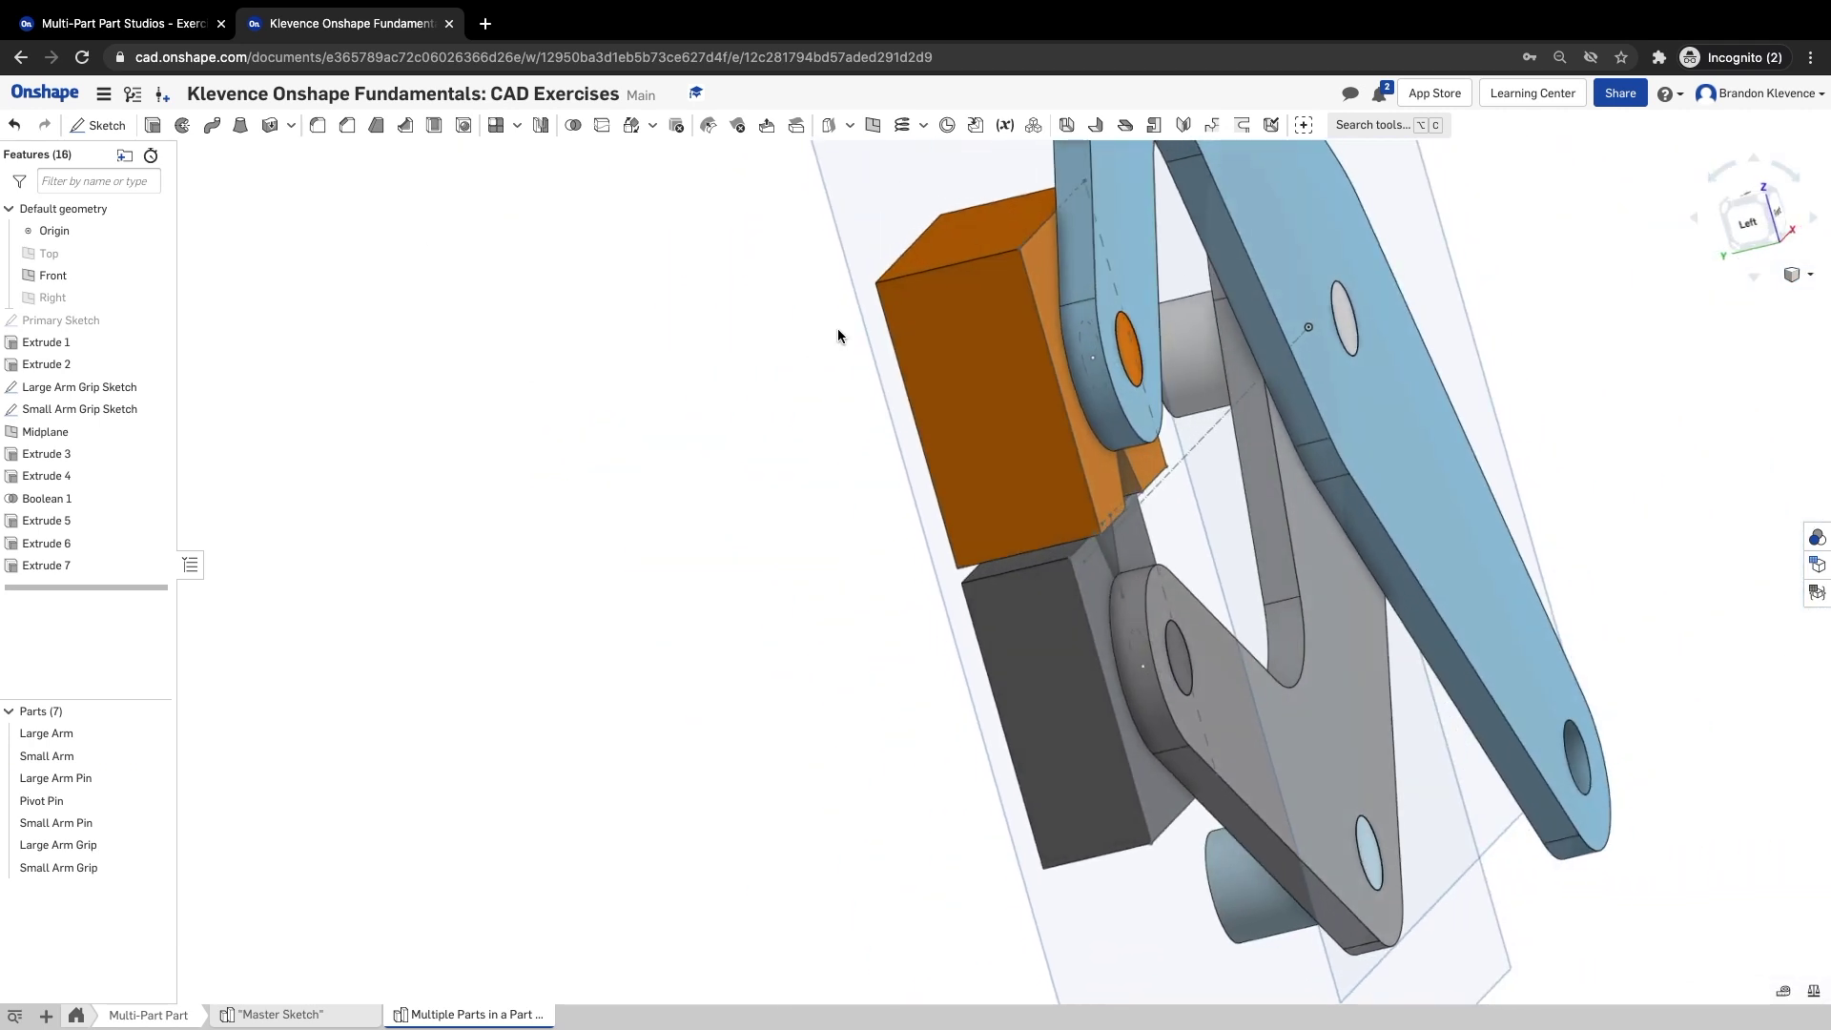
click(1743, 202)
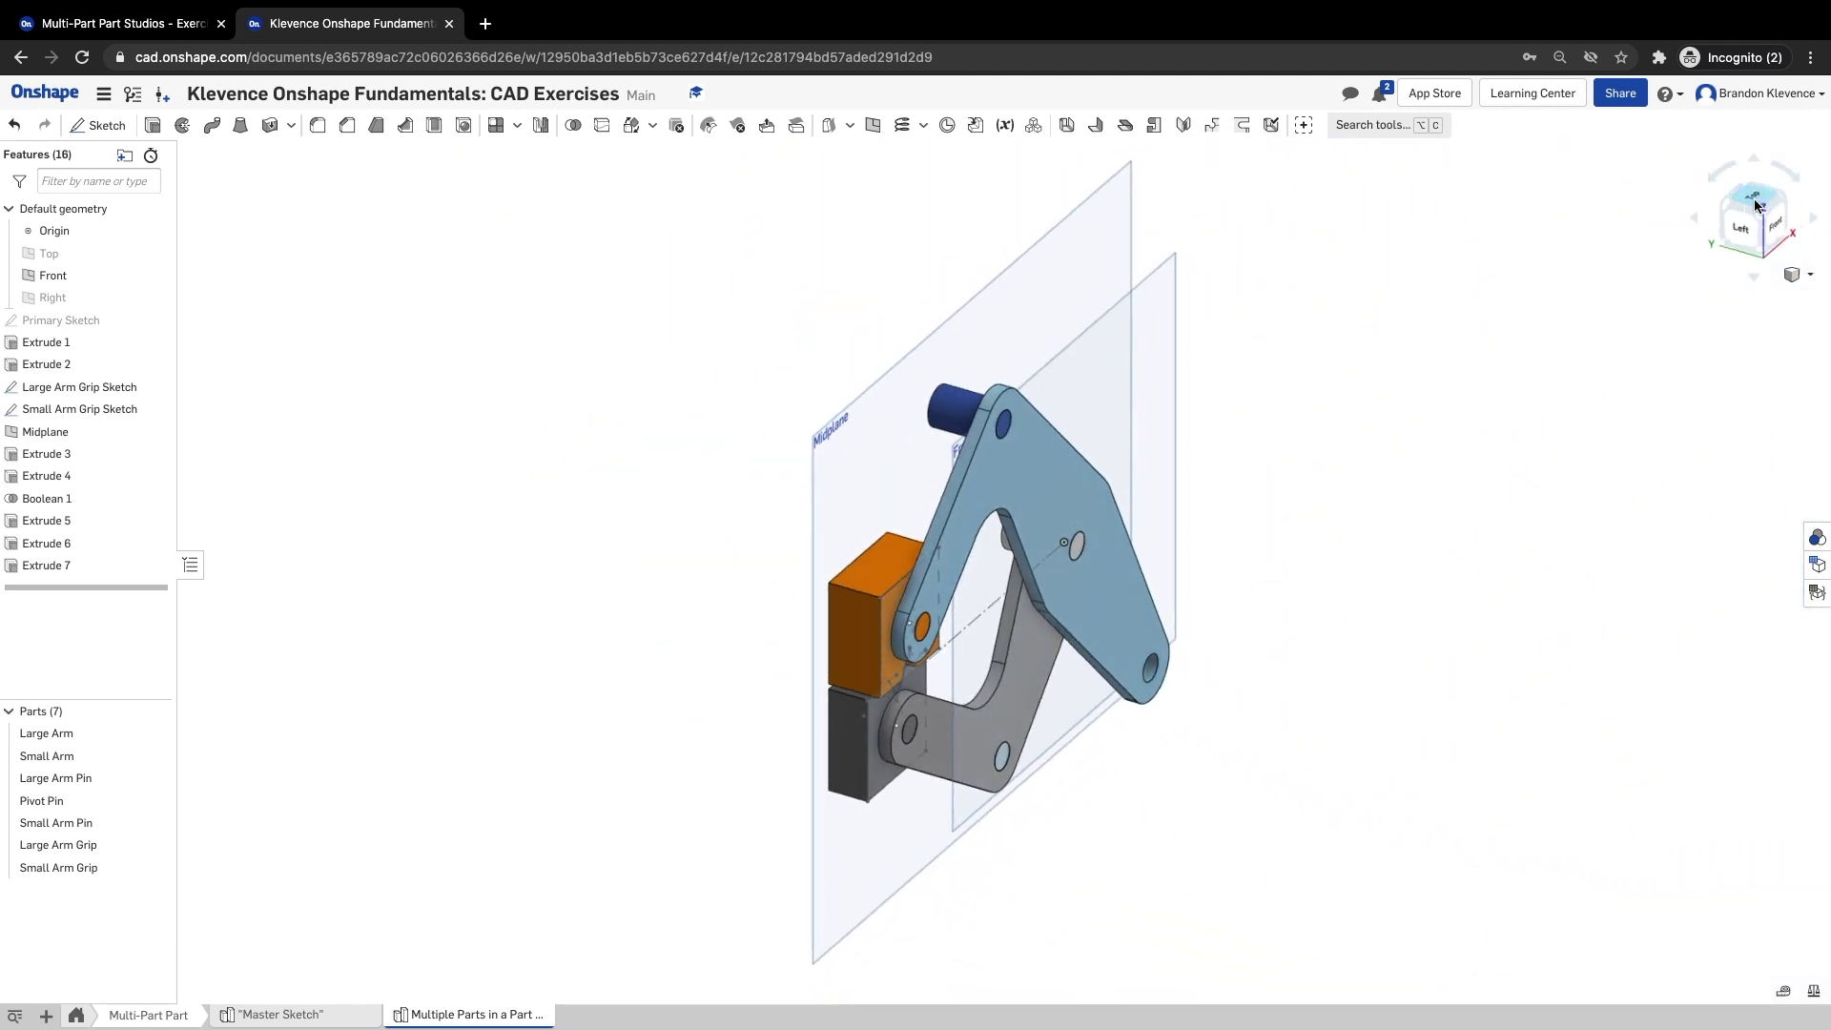
click(124, 23)
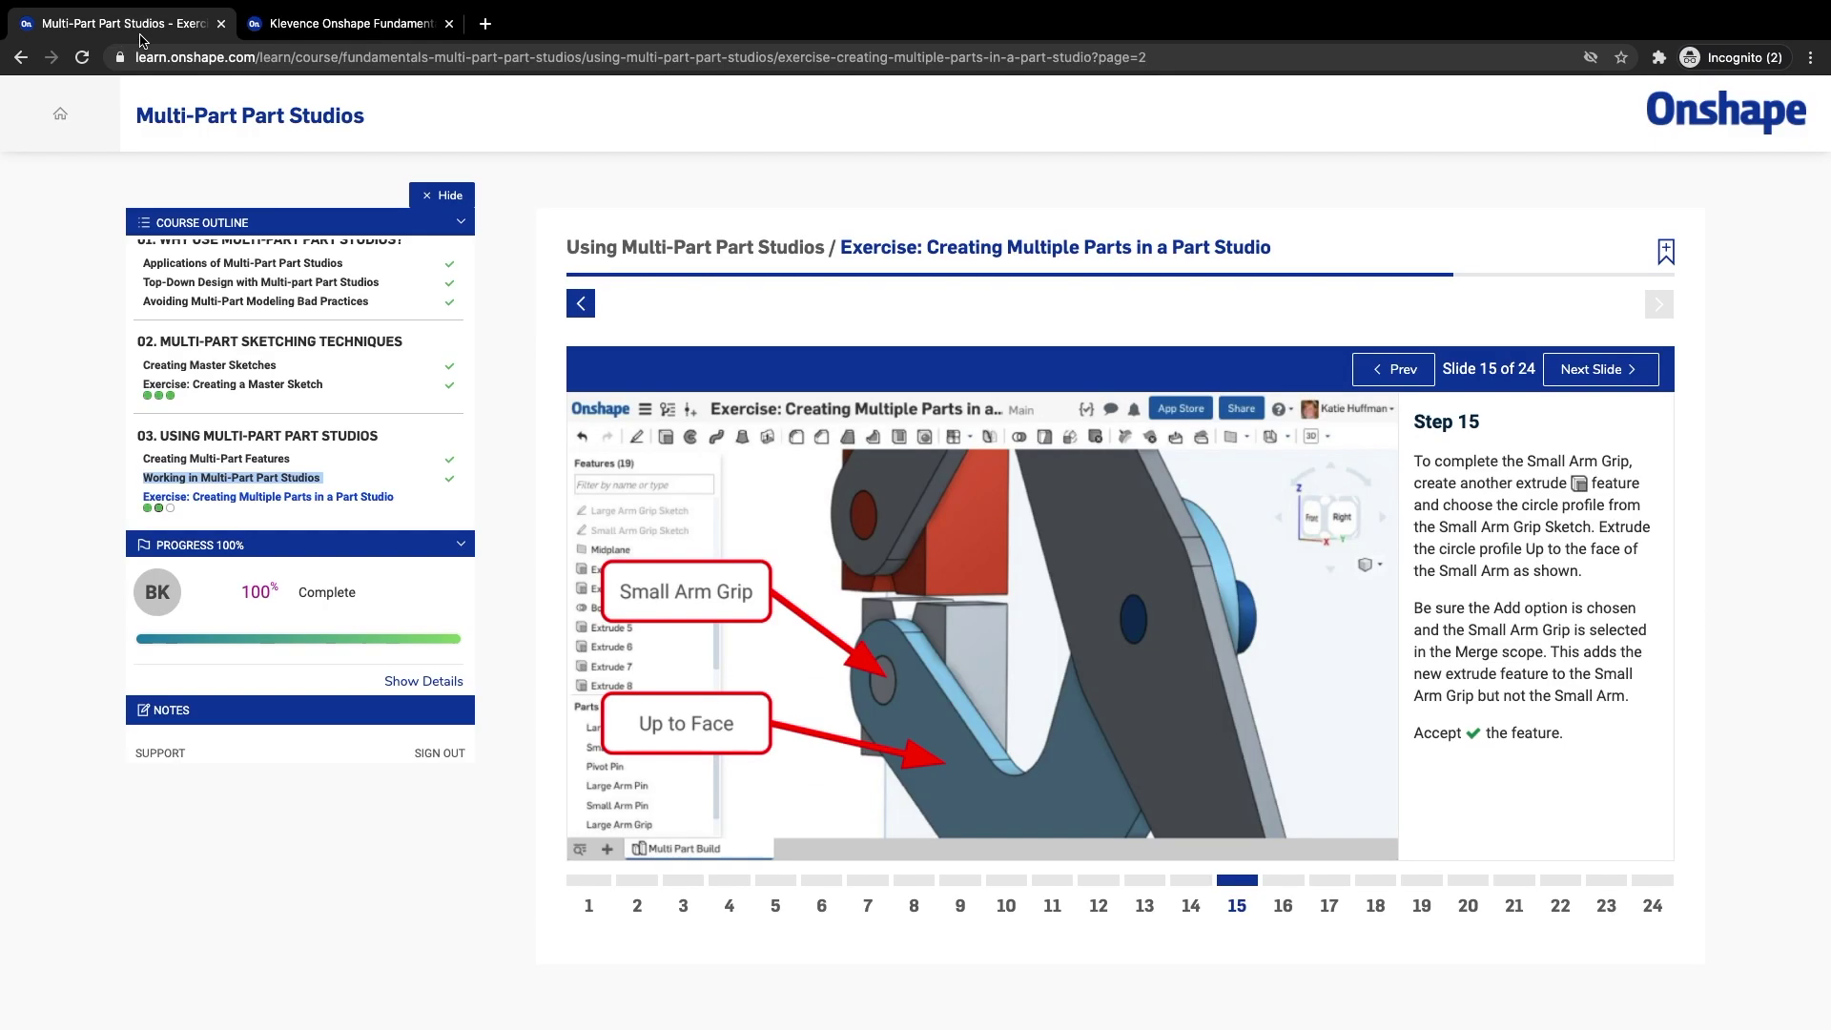
click(1607, 372)
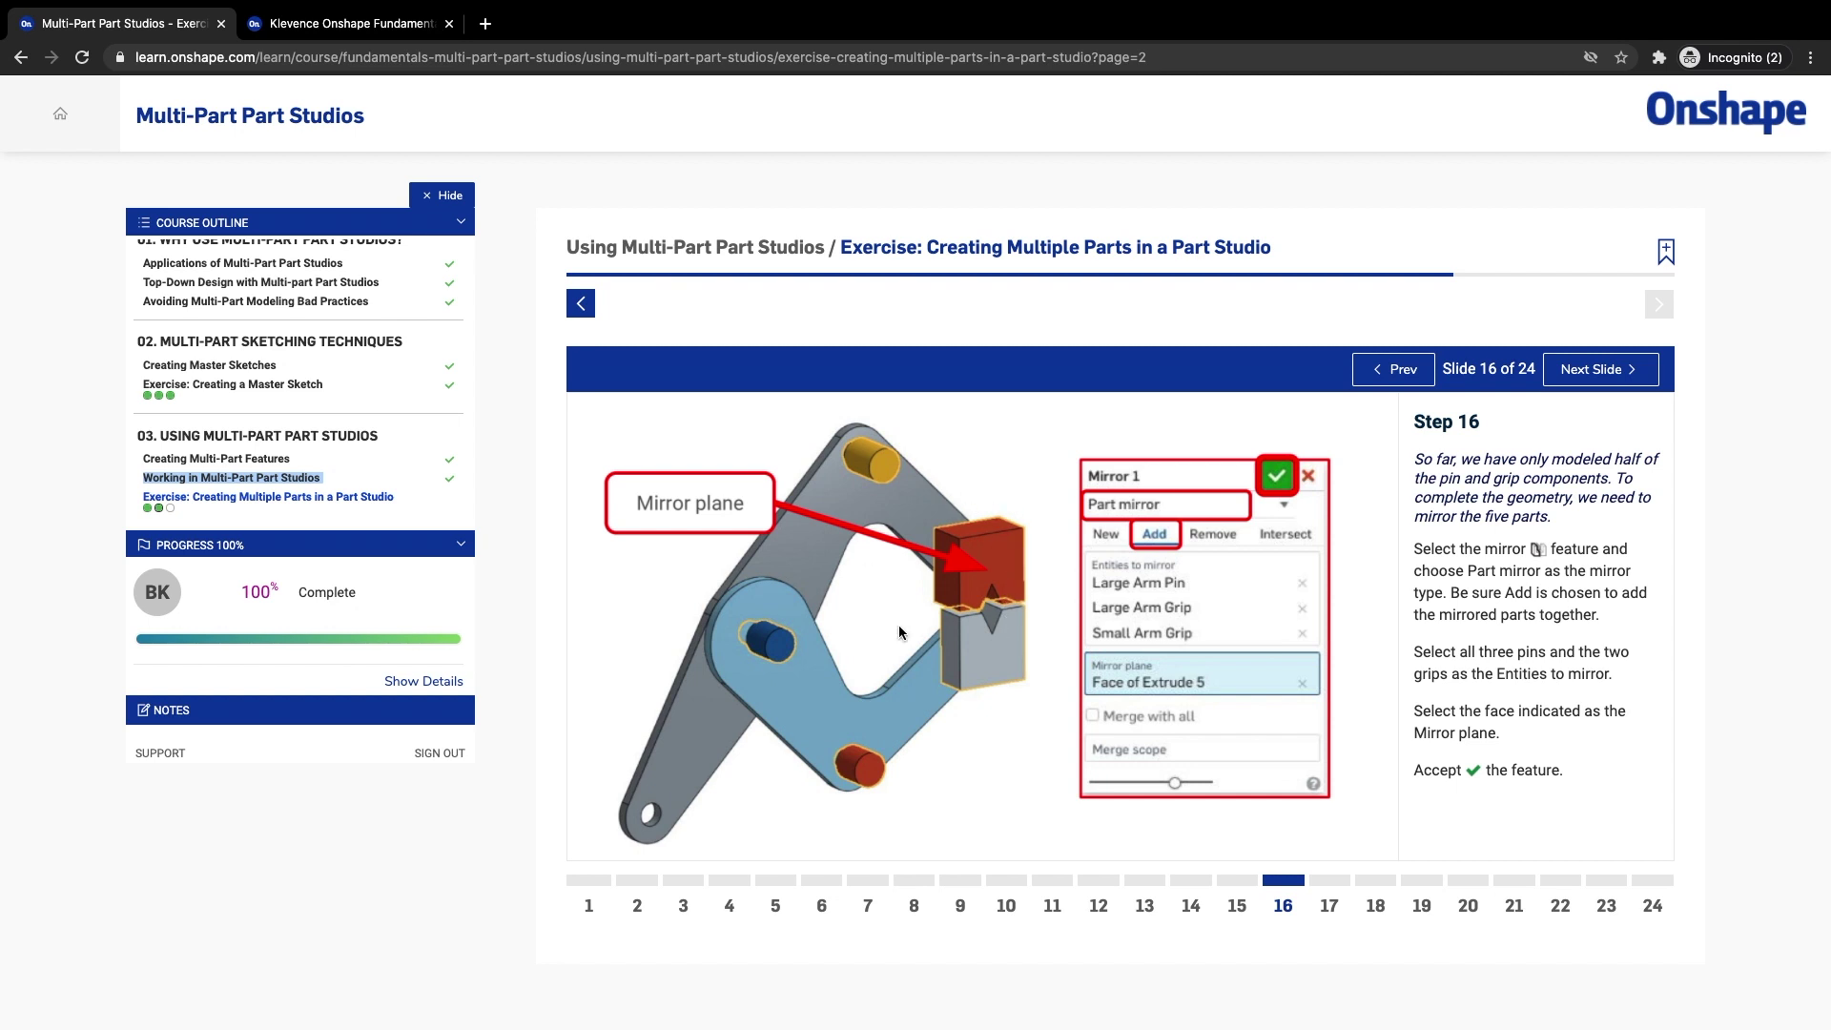
click(351, 23)
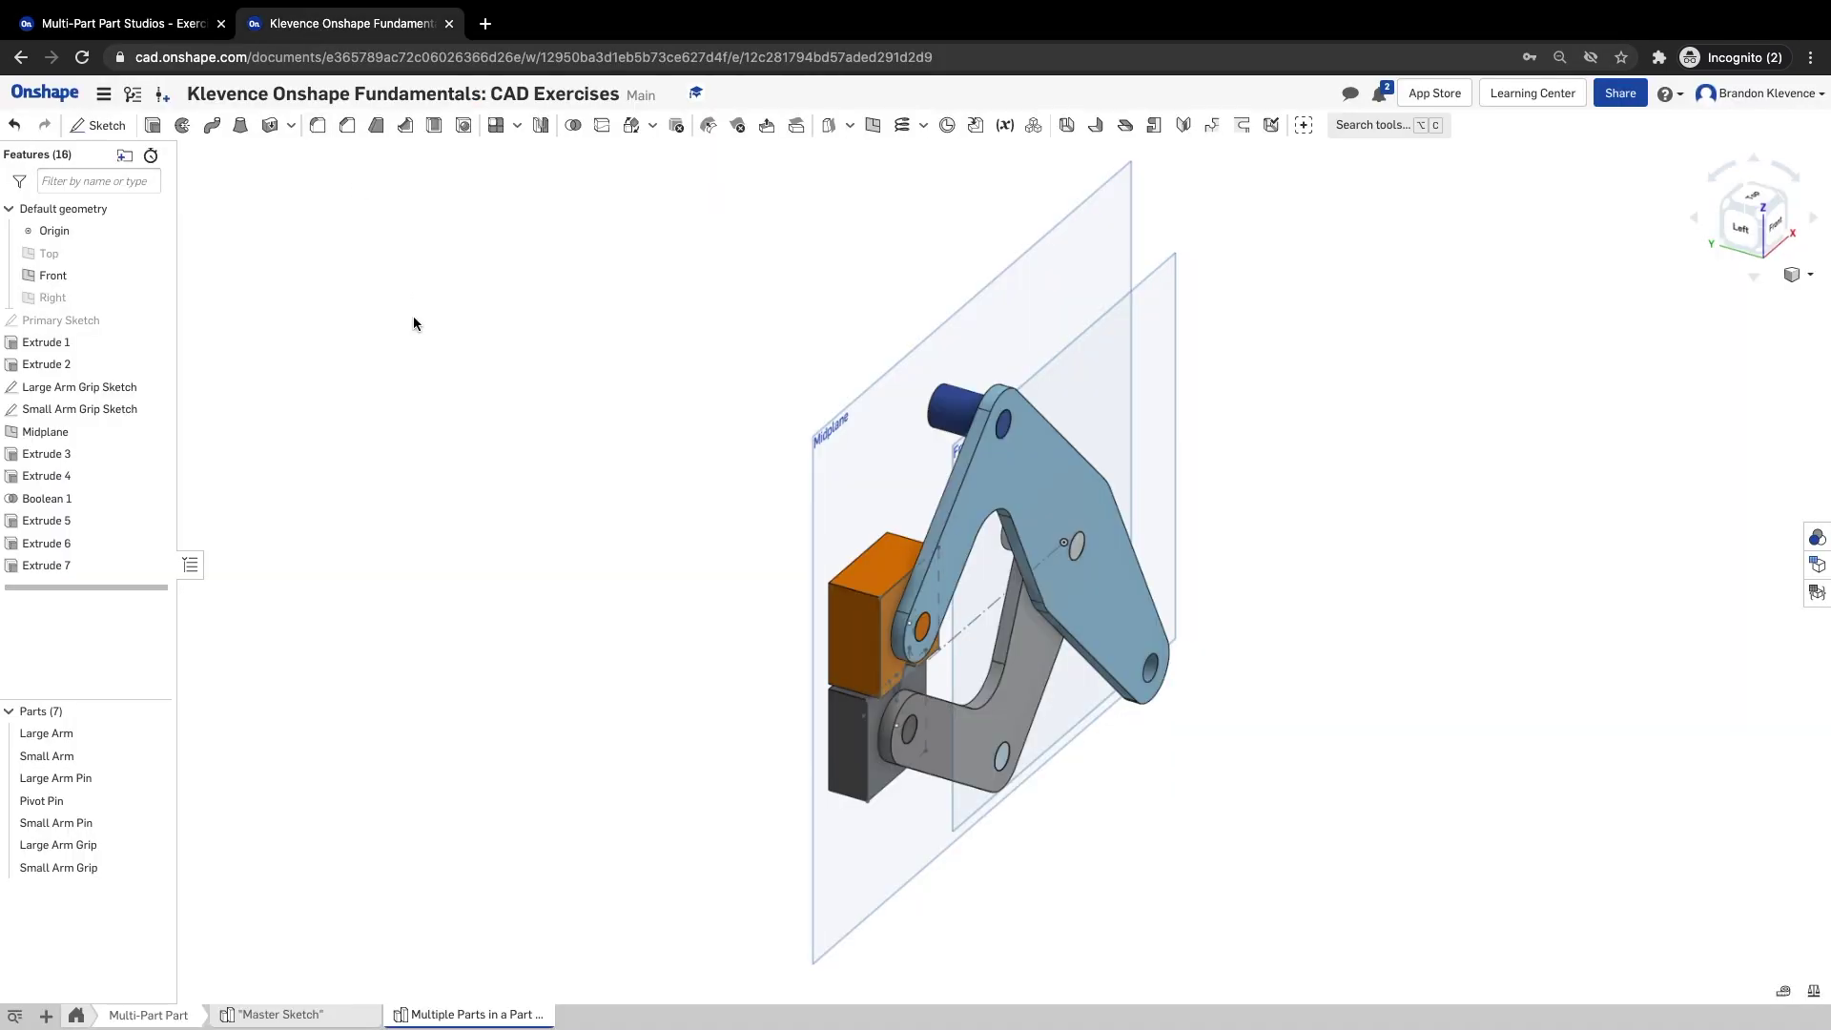
- Start a part mirror with the Large Arm Grip and Small Arm Grip as the entities to mirror
click(468, 474)
right_drag(467, 474, 500, 437)
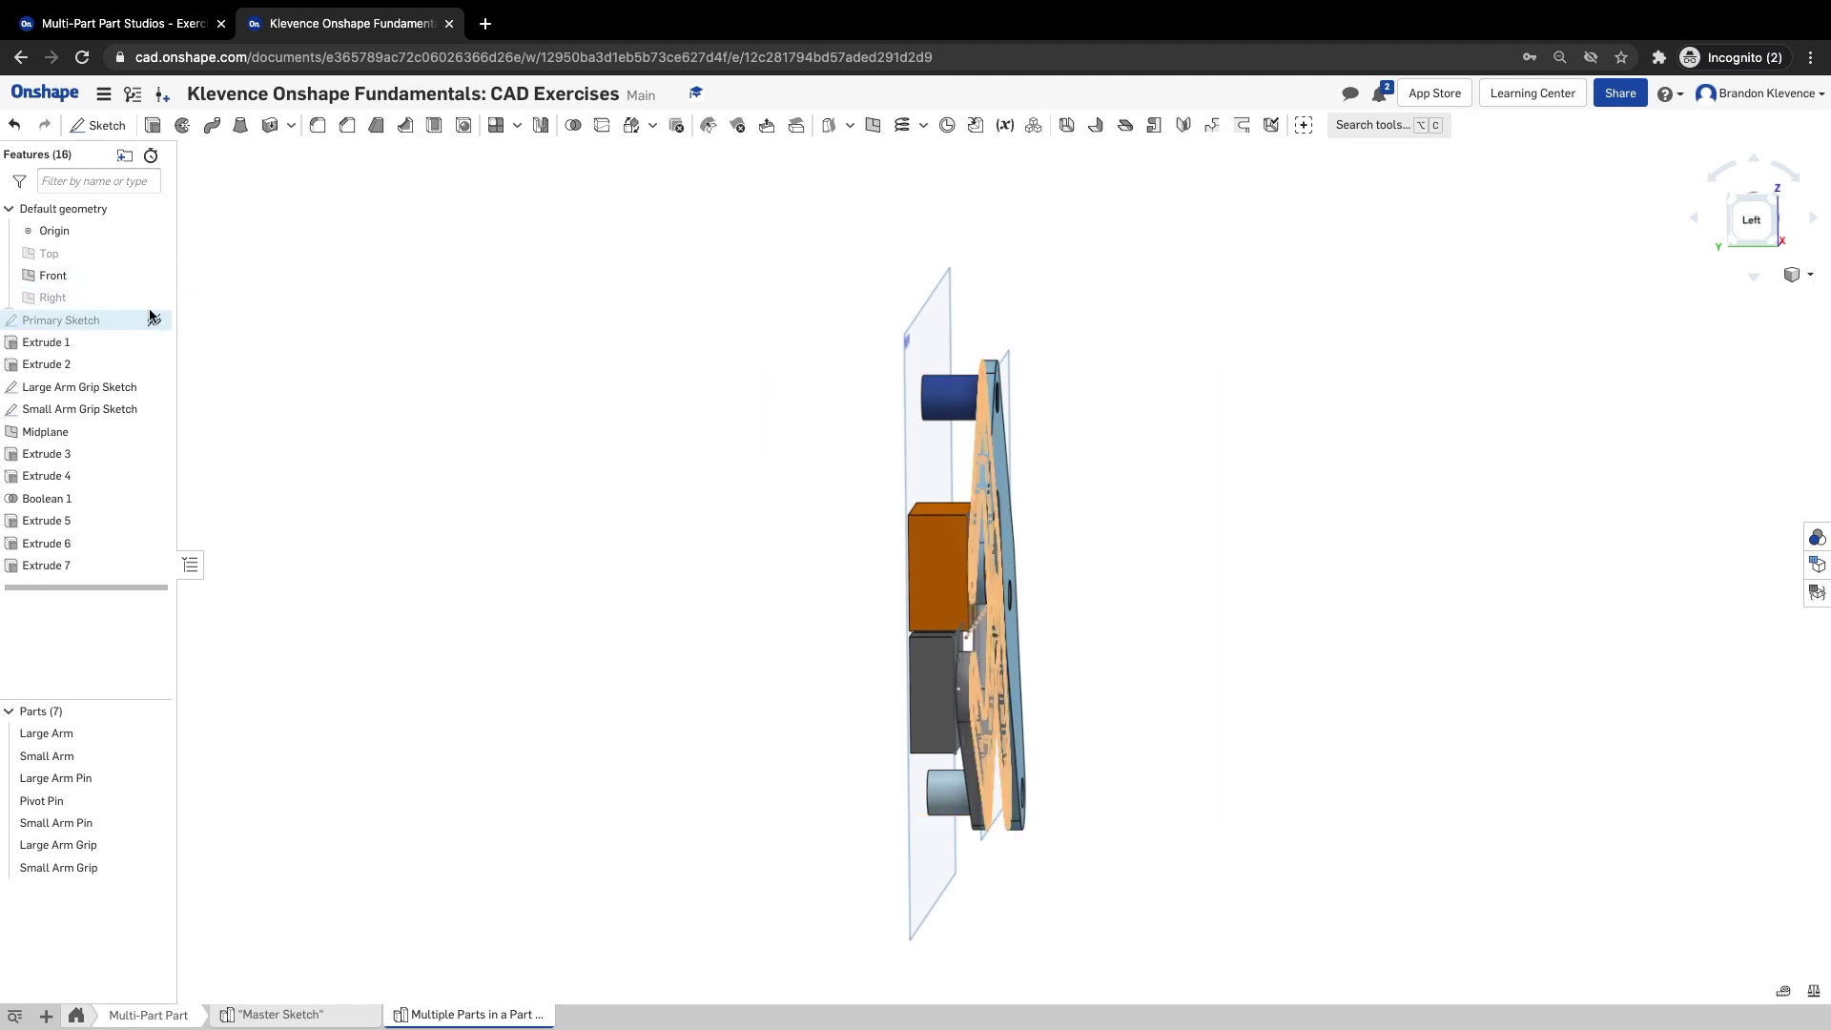
right_drag(433, 372, 388, 347)
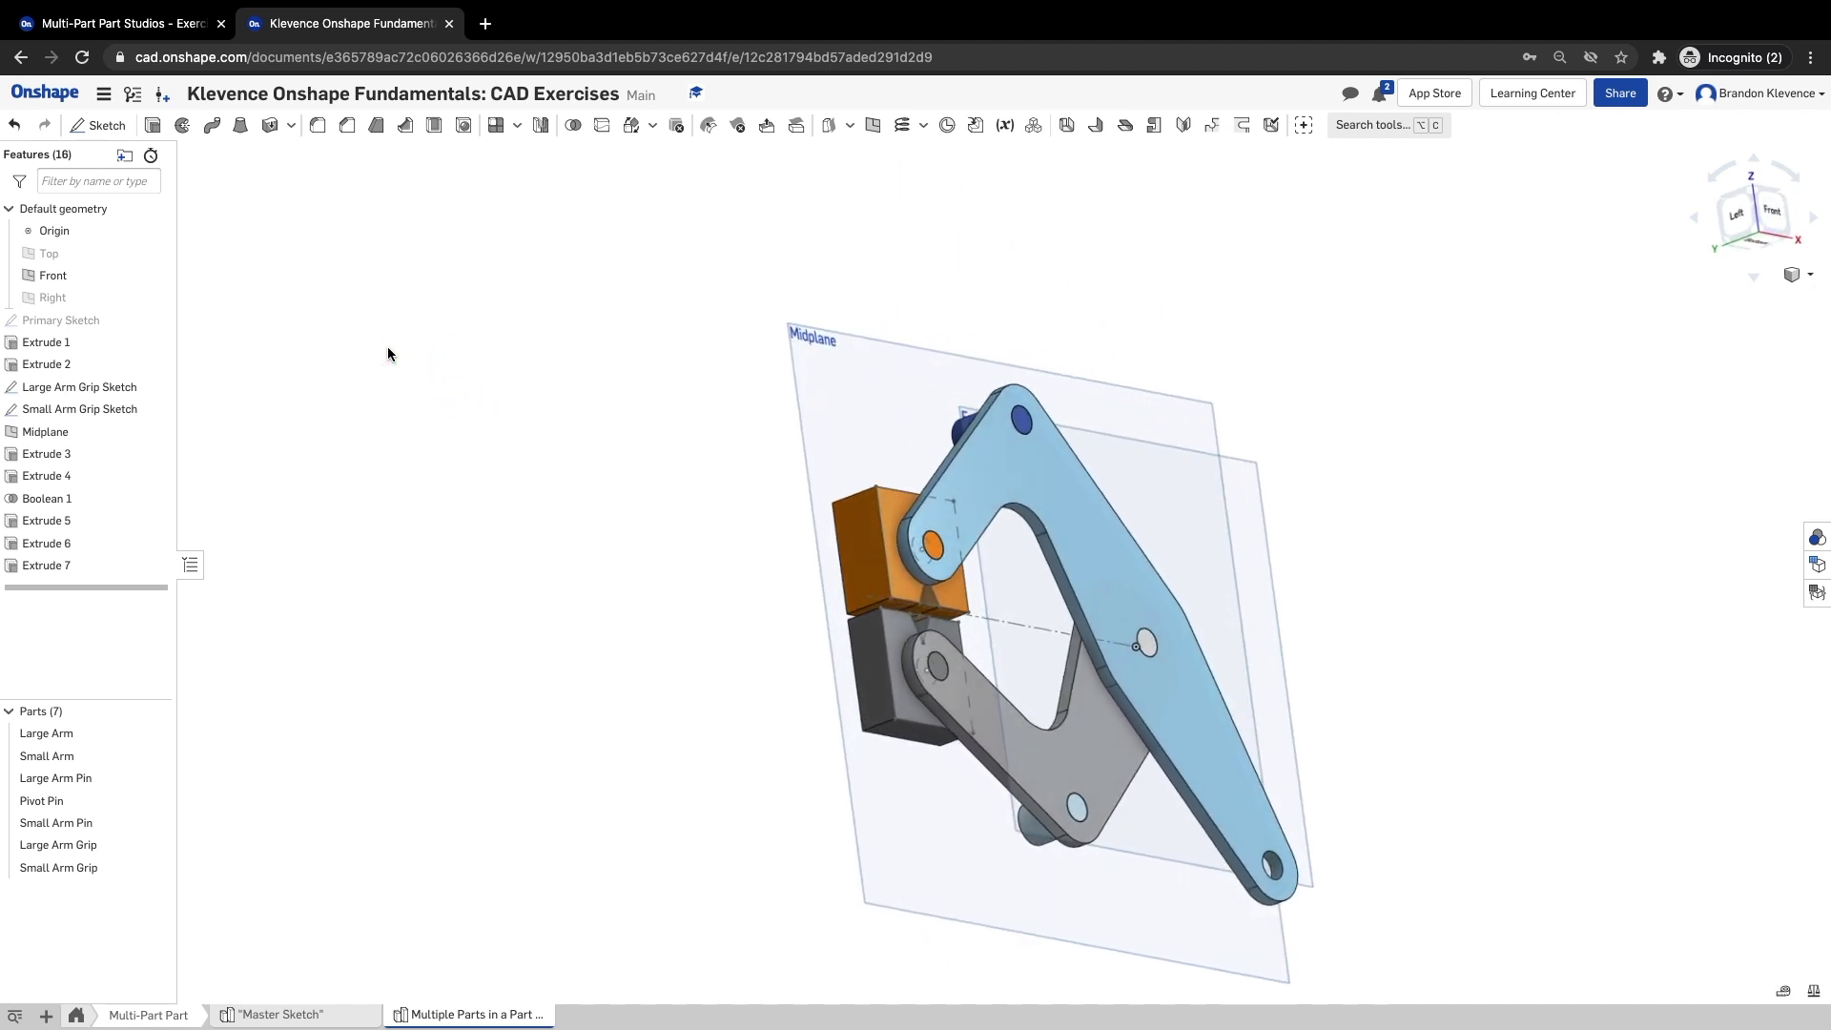
click(541, 127)
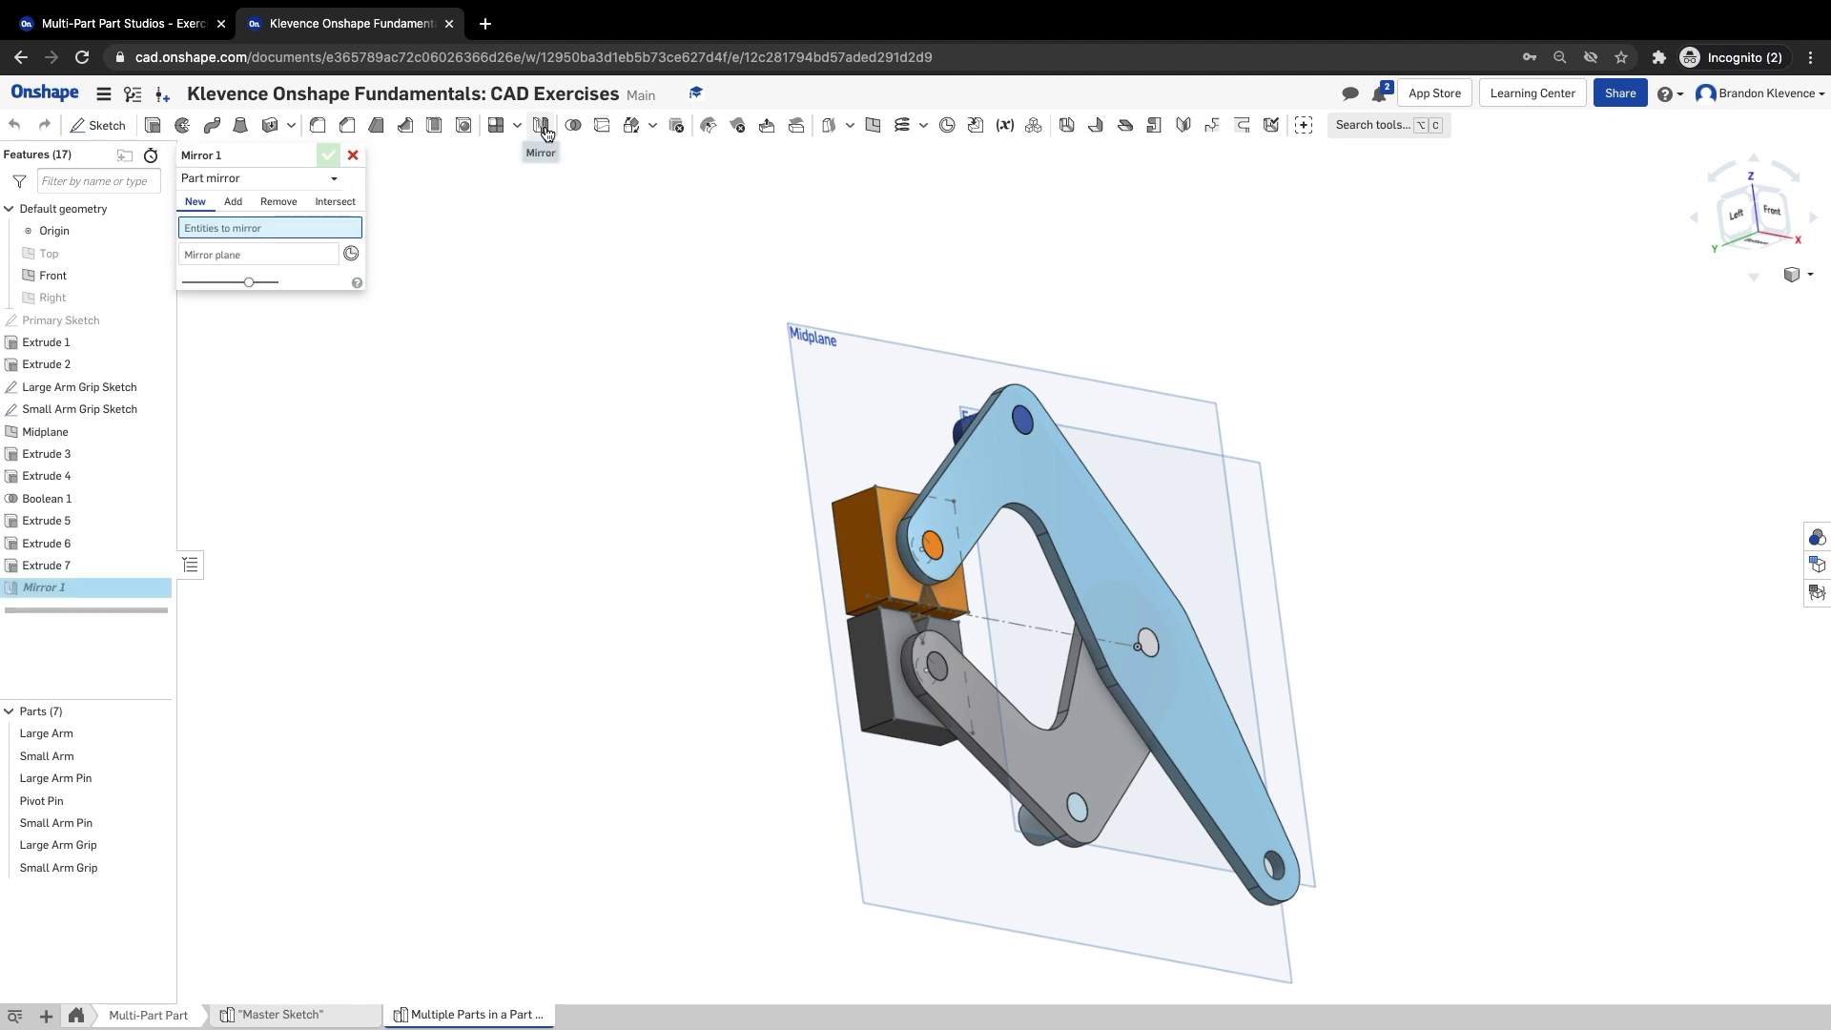
click(870, 561)
click(866, 654)
click(237, 296)
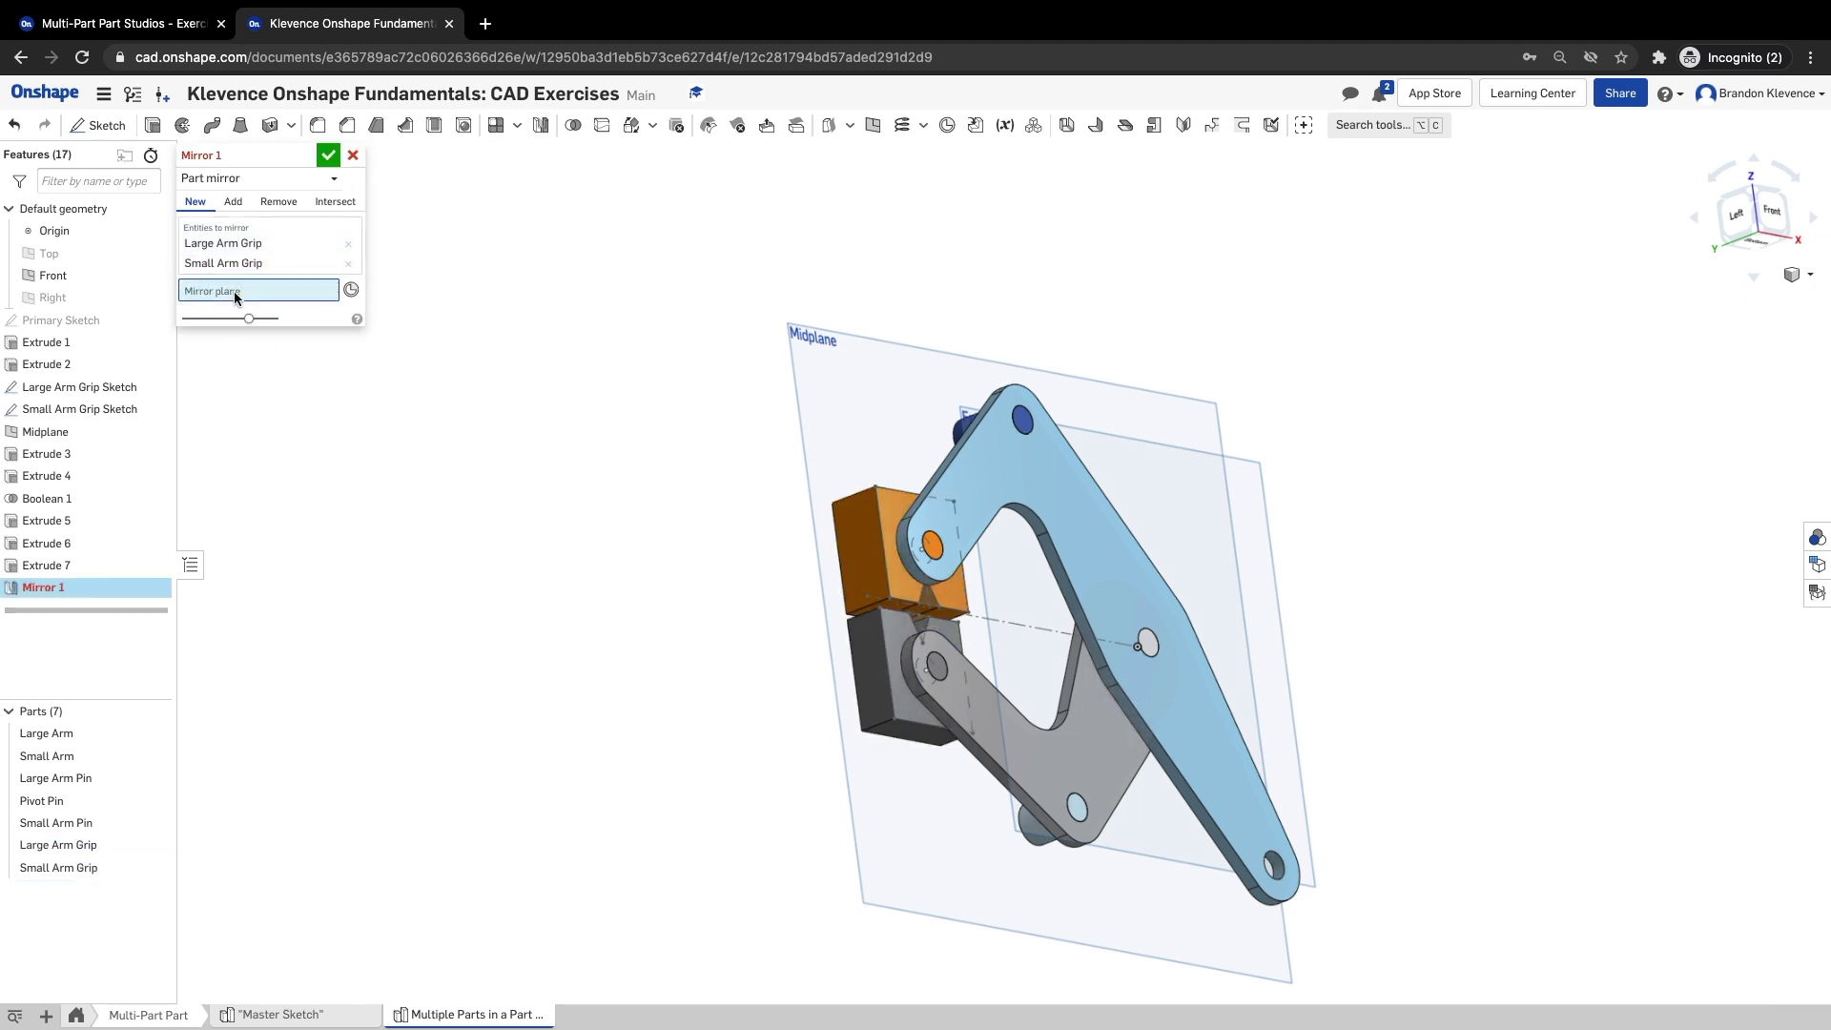
- Try the Front plane as the mirror plane, then compare with exercise steps 15 and 16 on the course page
click(1219, 520)
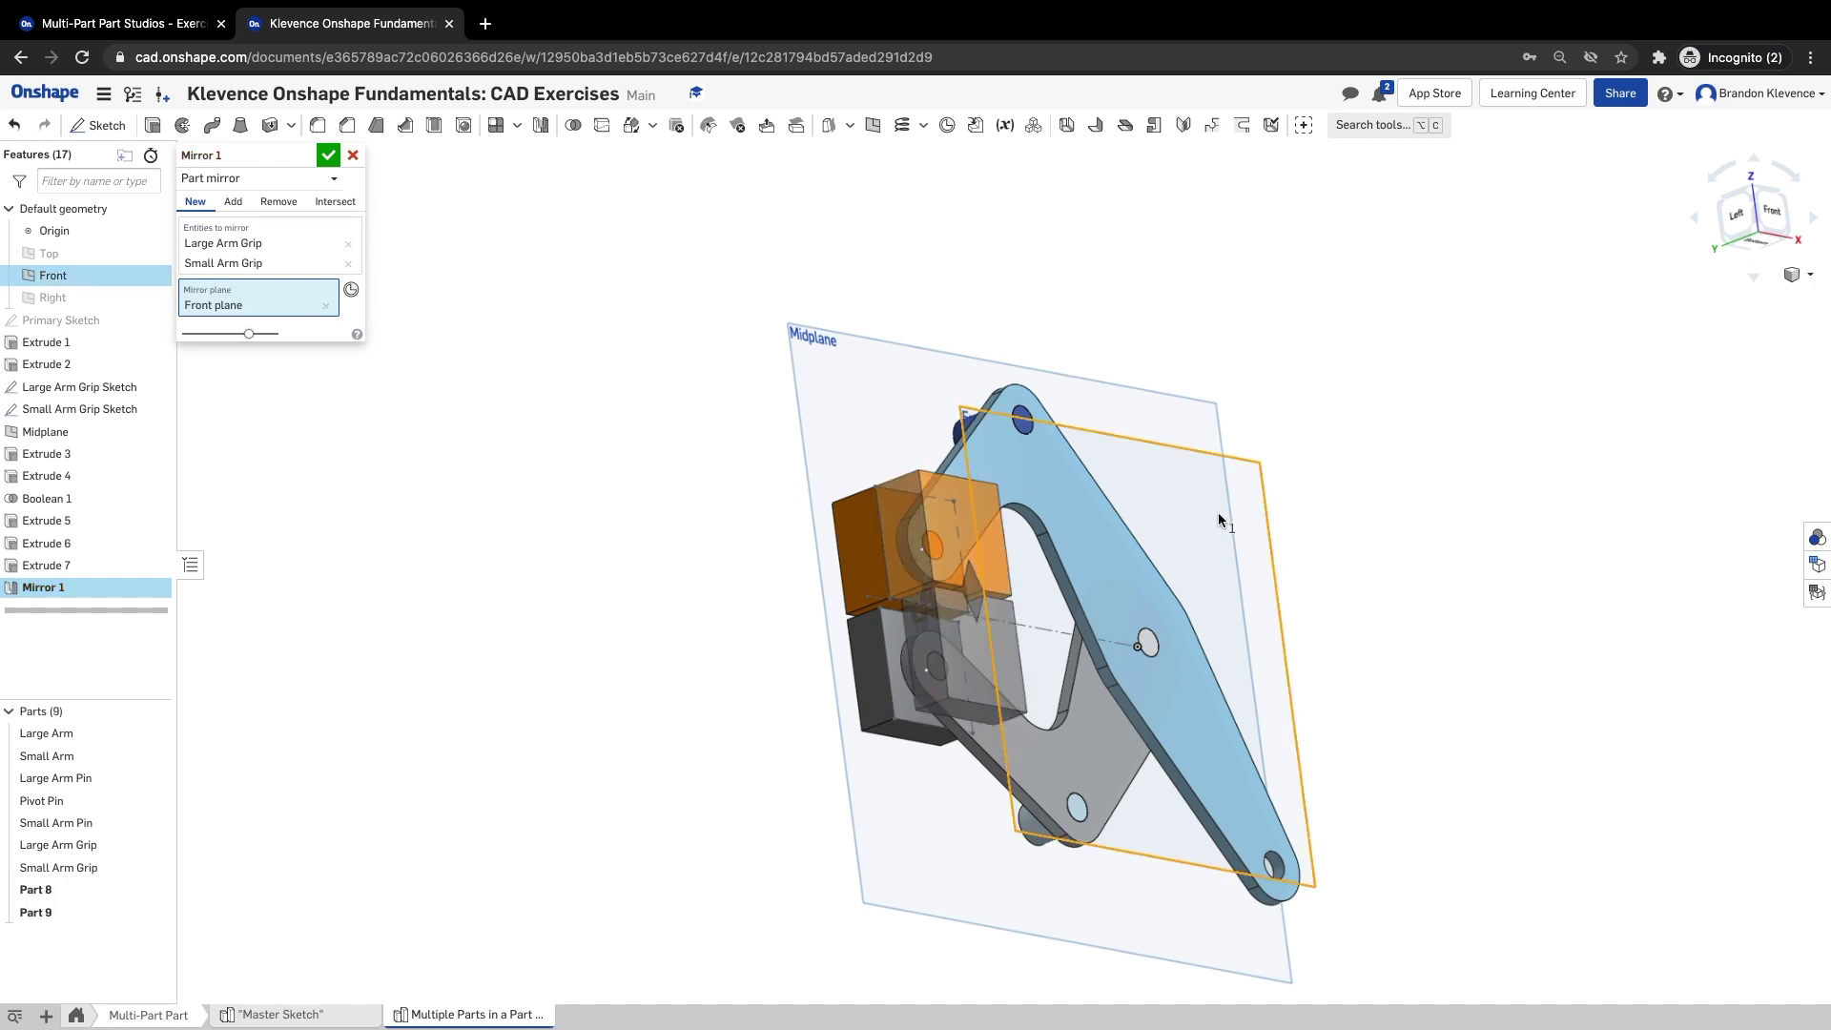
right_drag(792, 503, 906, 446)
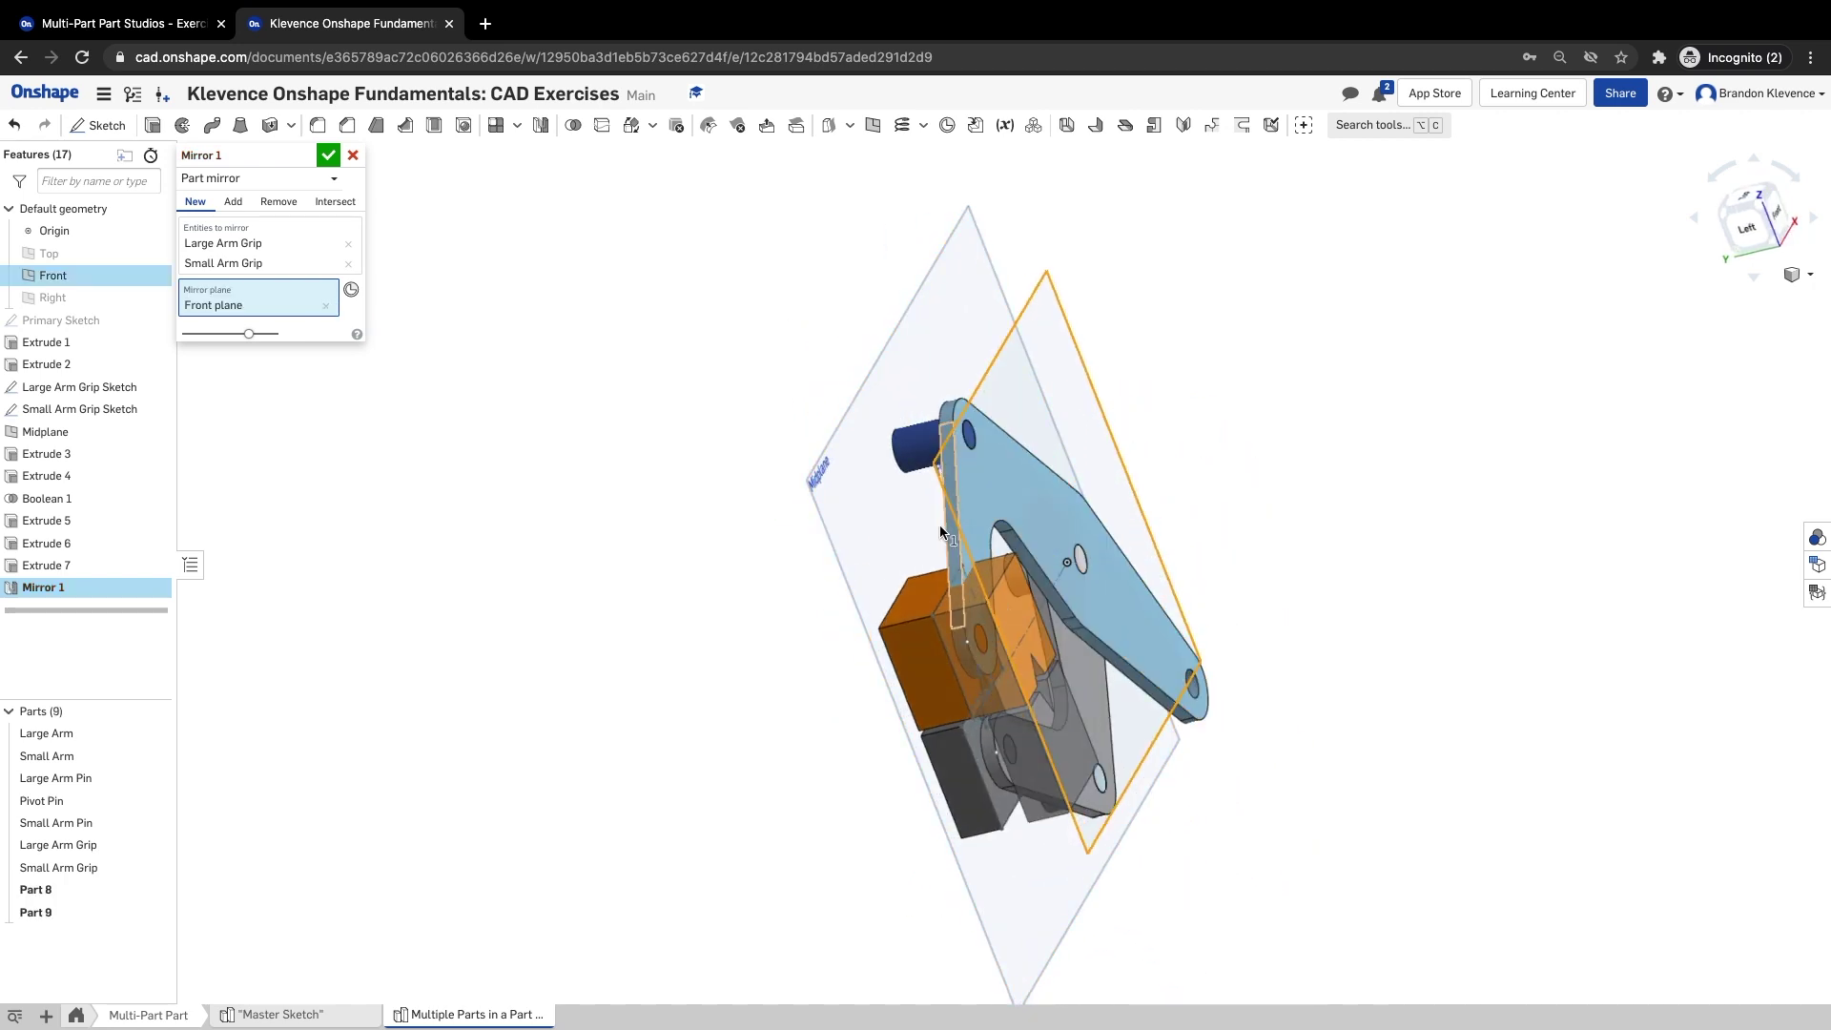
click(181, 24)
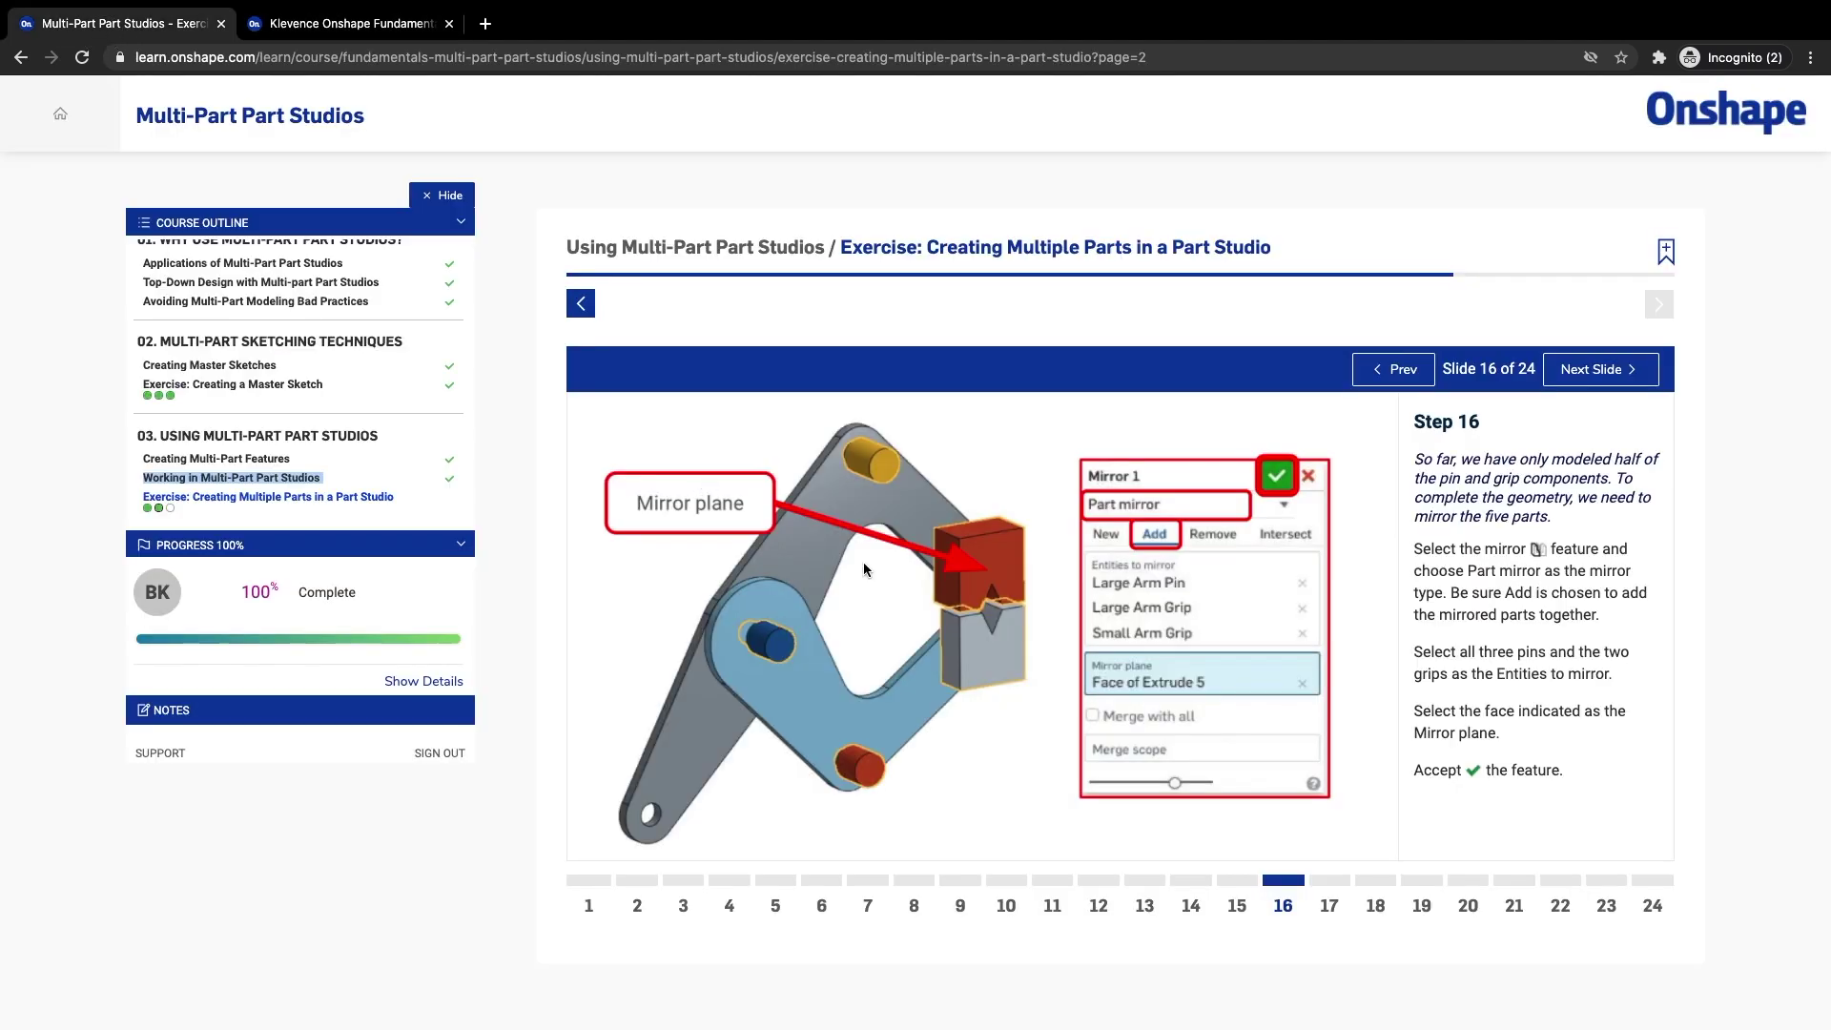
click(1420, 381)
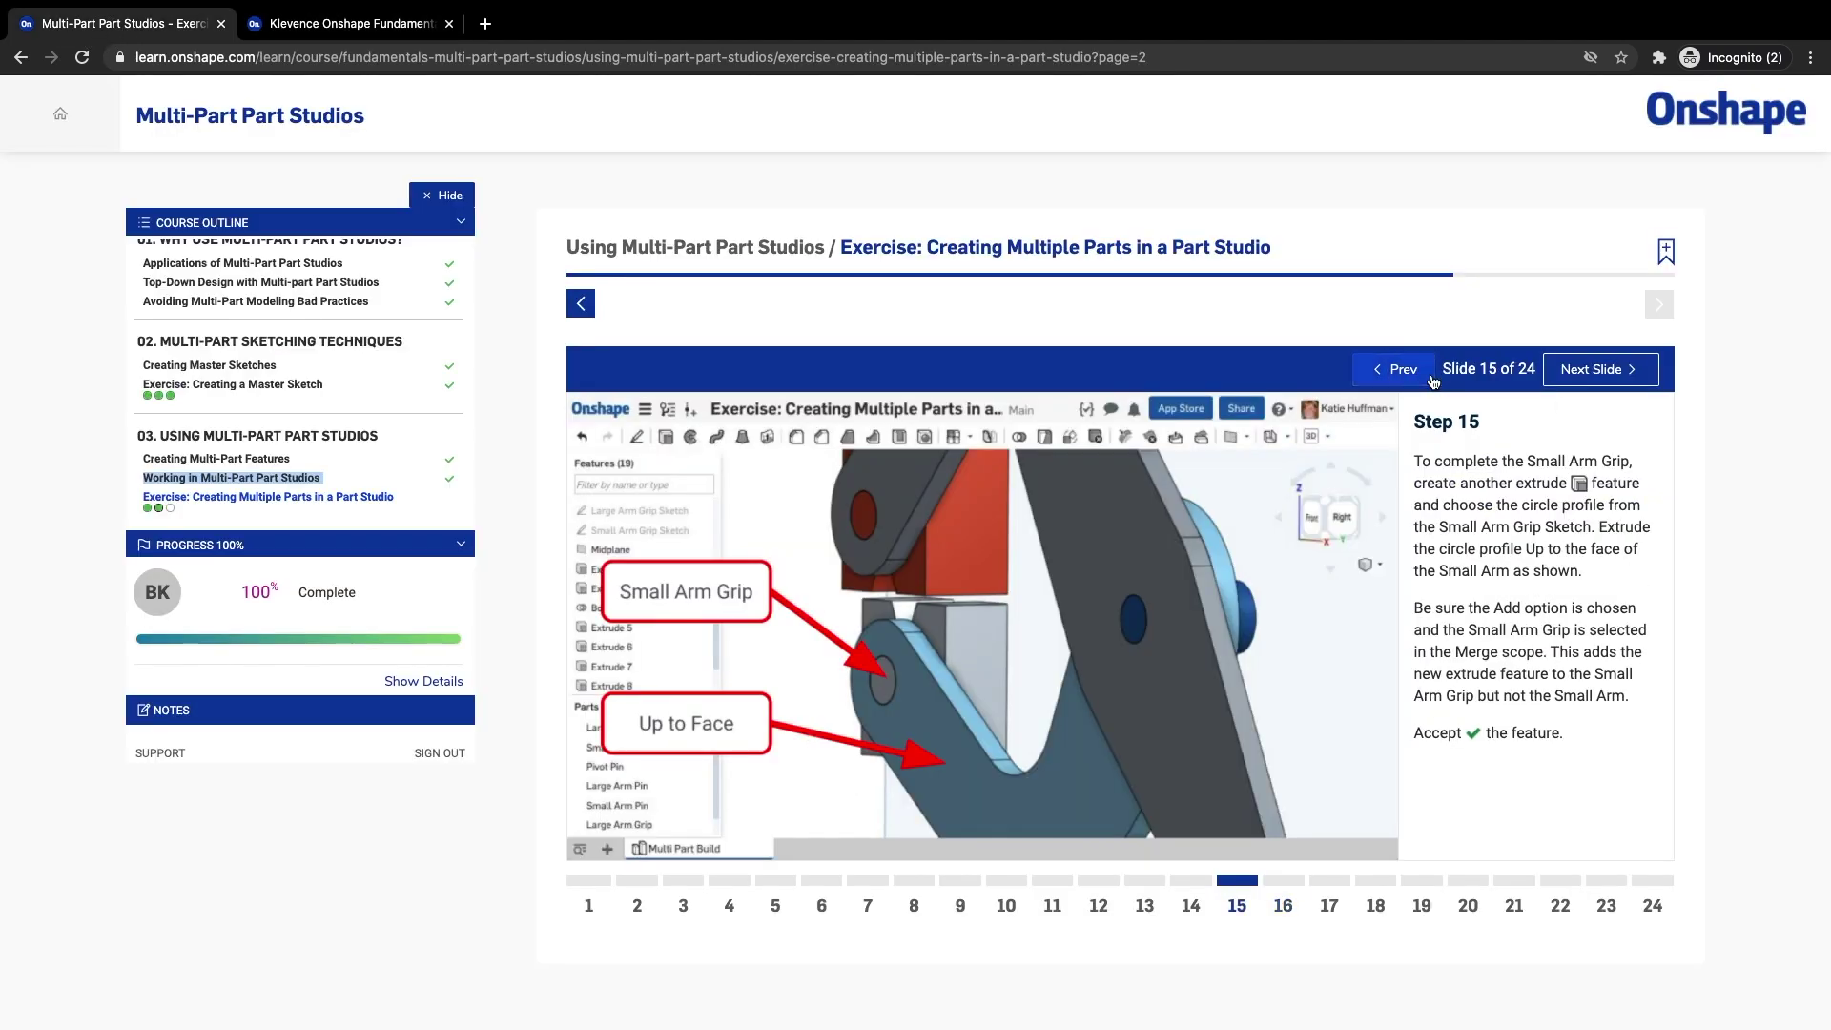
click(1604, 384)
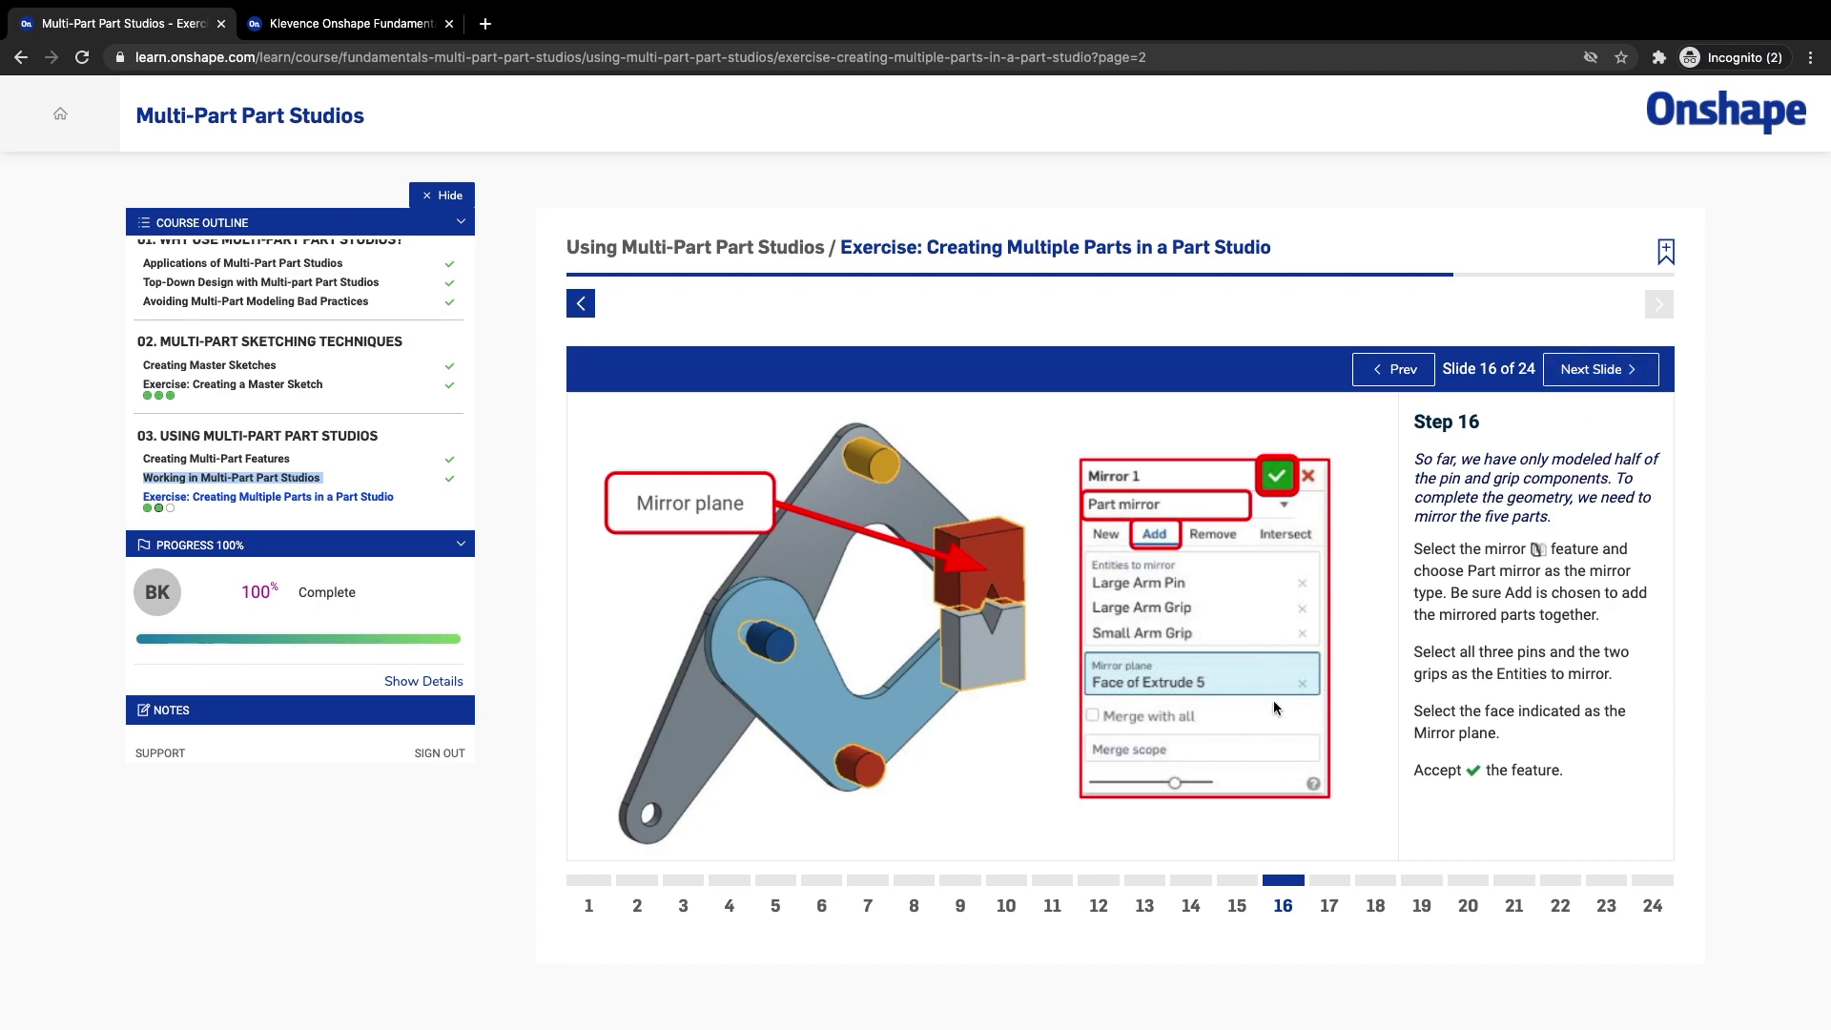
click(351, 24)
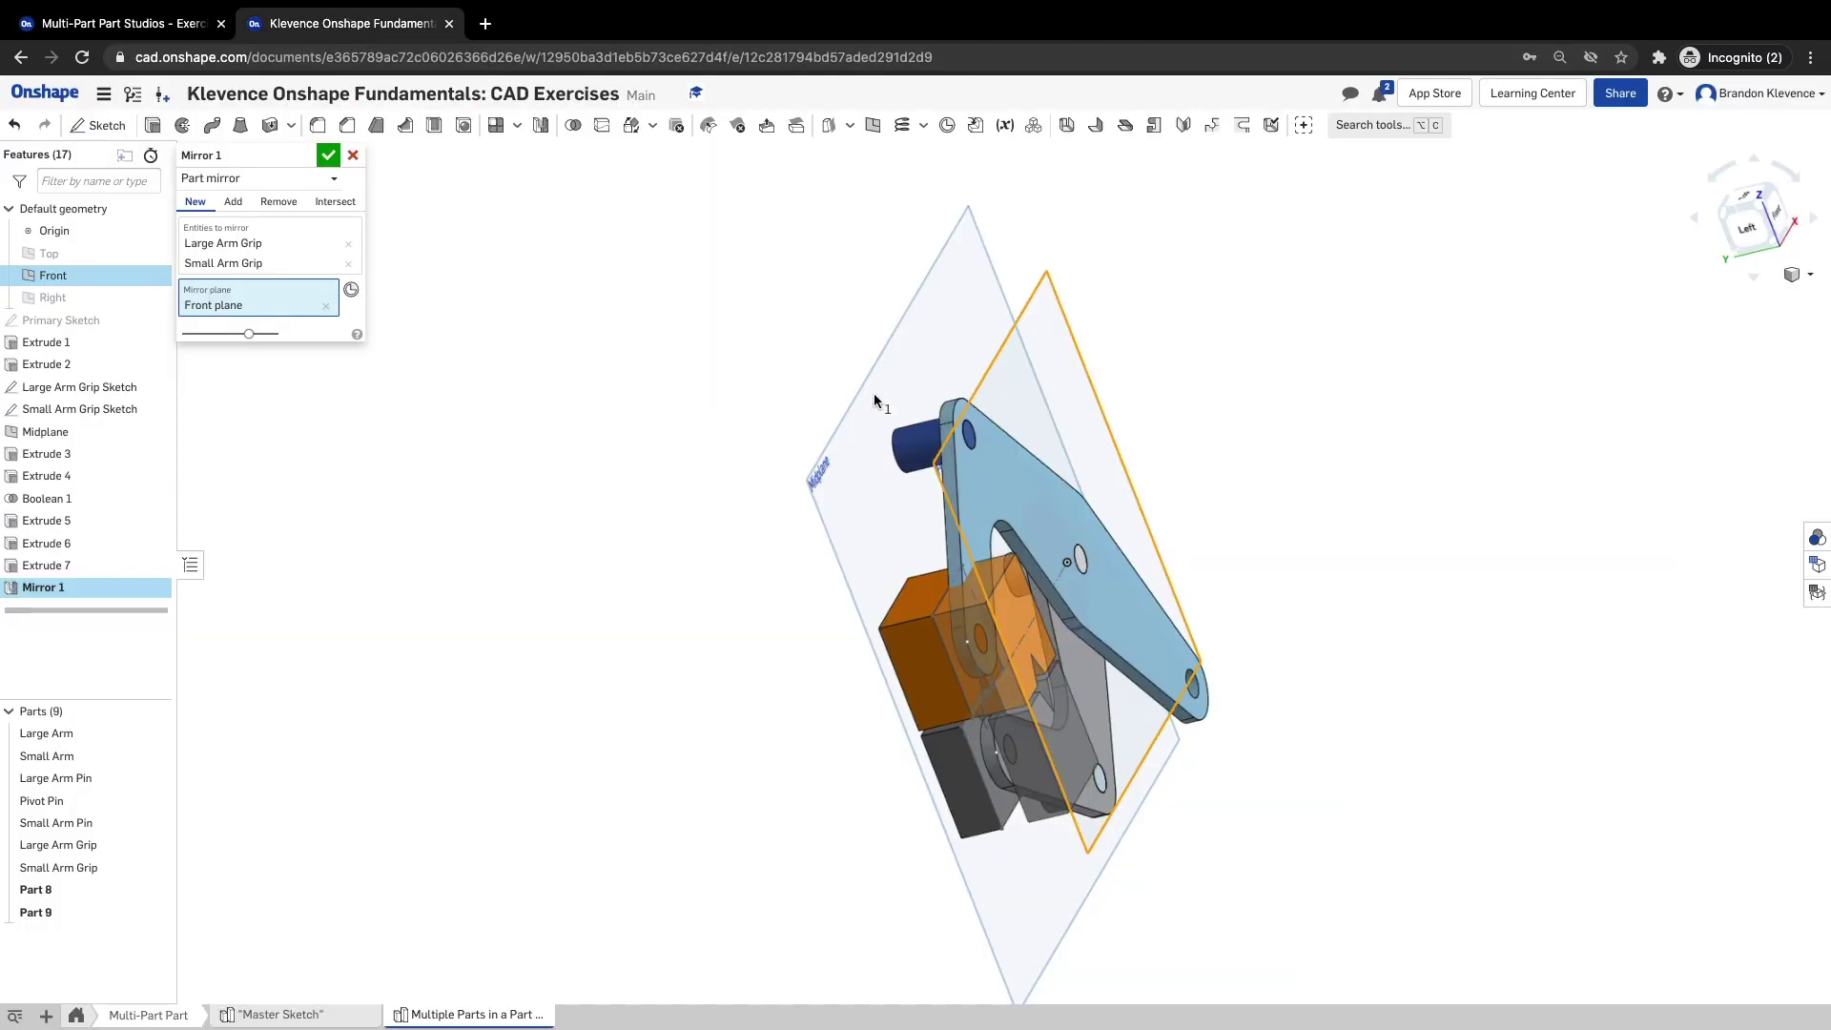
- Try a face of the Small Arm and then a face of the Large Arm as the mirror plane
right_drag(804, 542, 730, 527)
click(1128, 740)
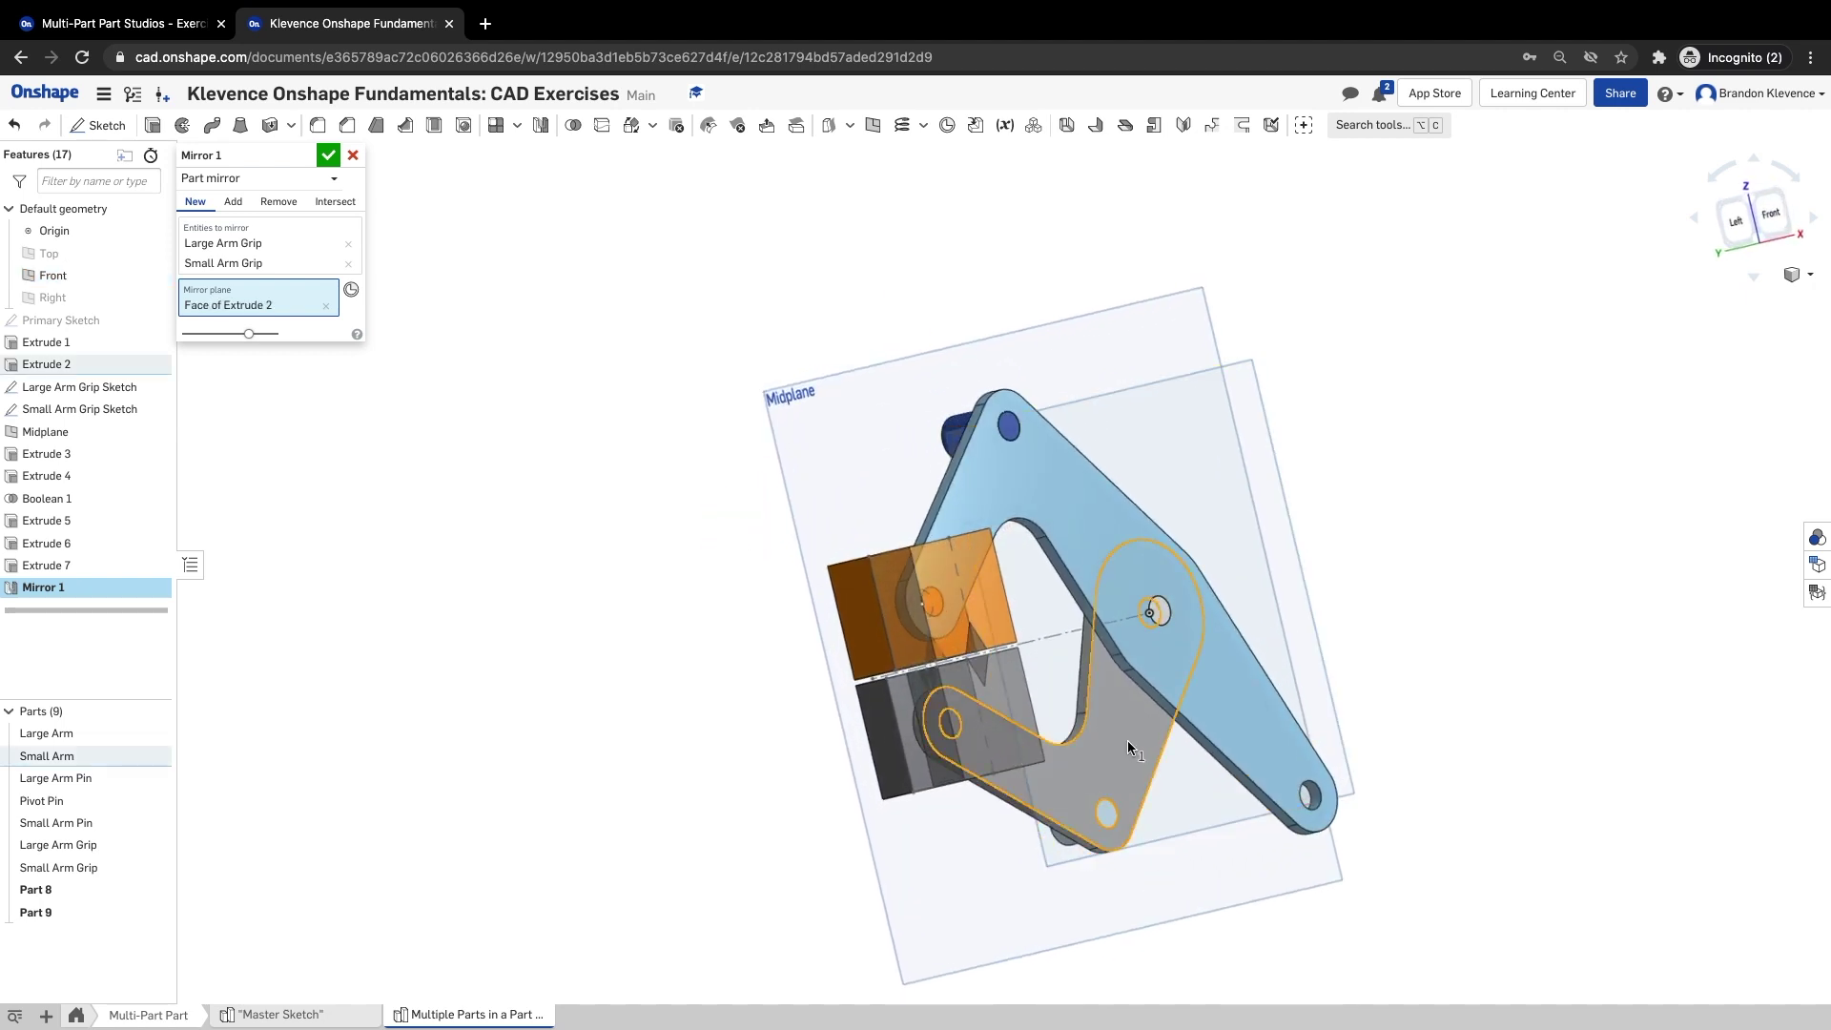
right_drag(496, 597, 569, 641)
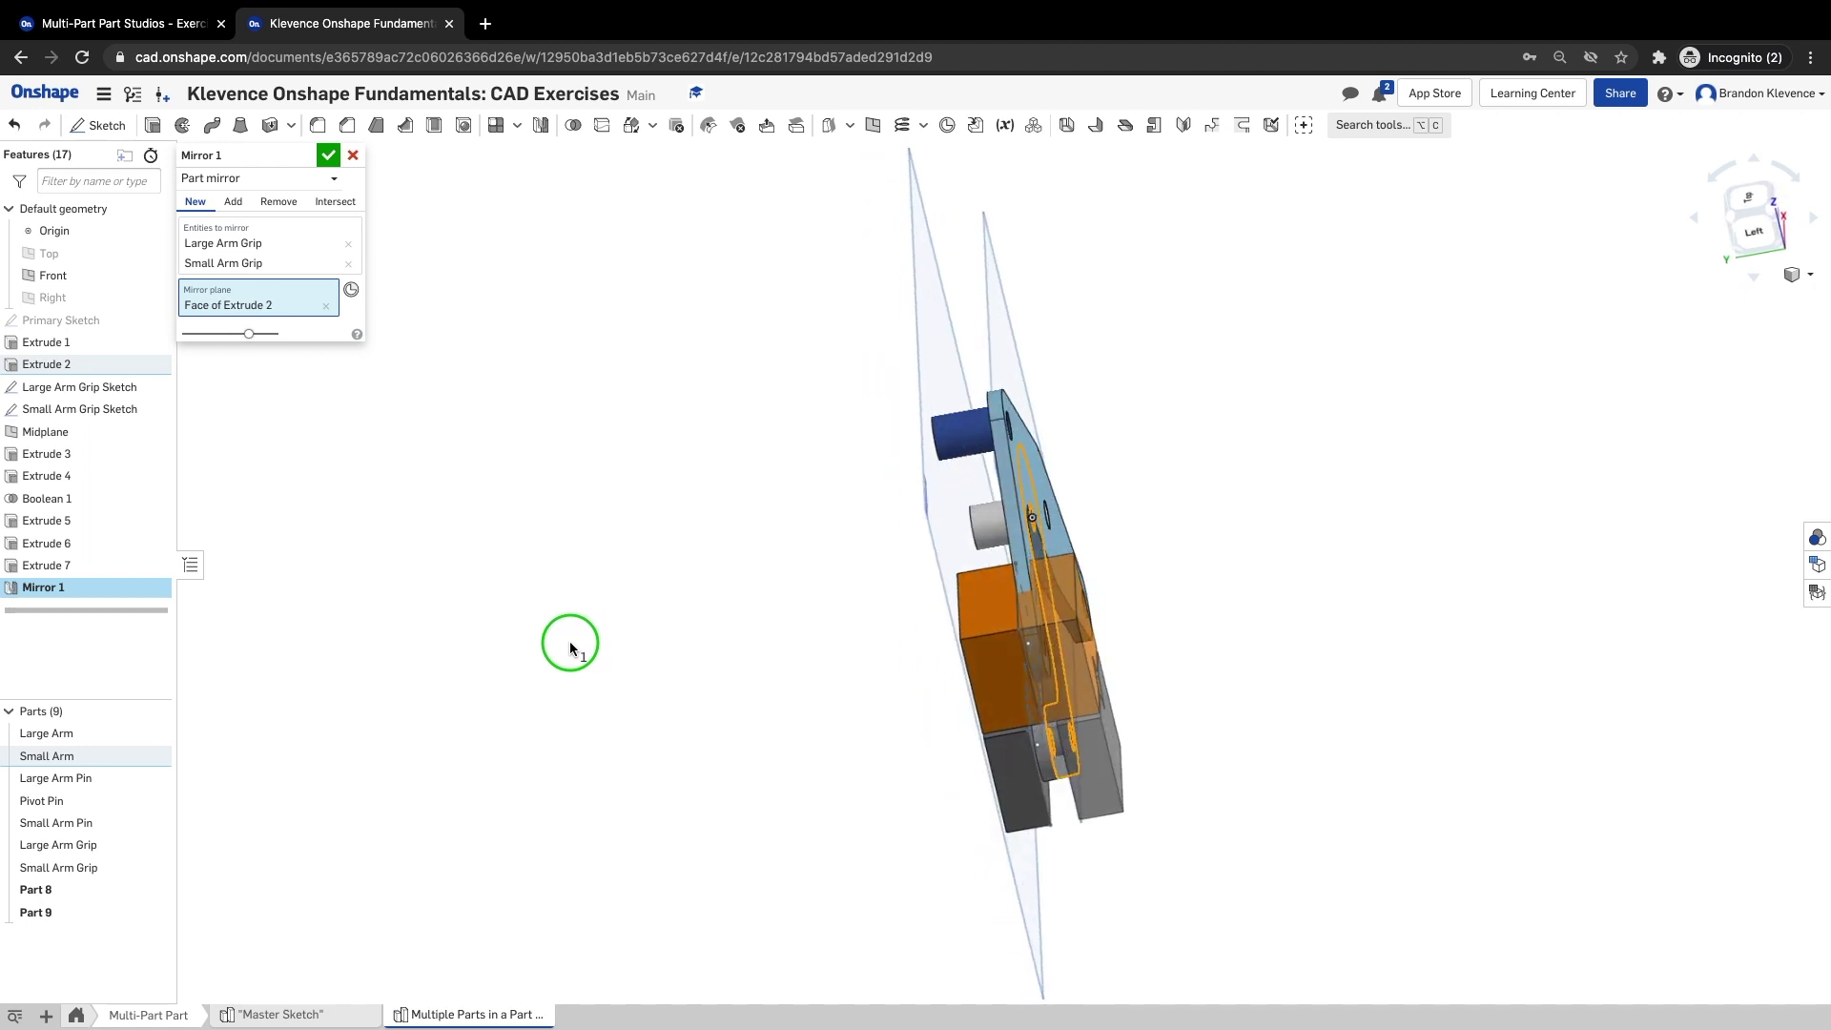
click(1014, 465)
right_drag(740, 609, 721, 574)
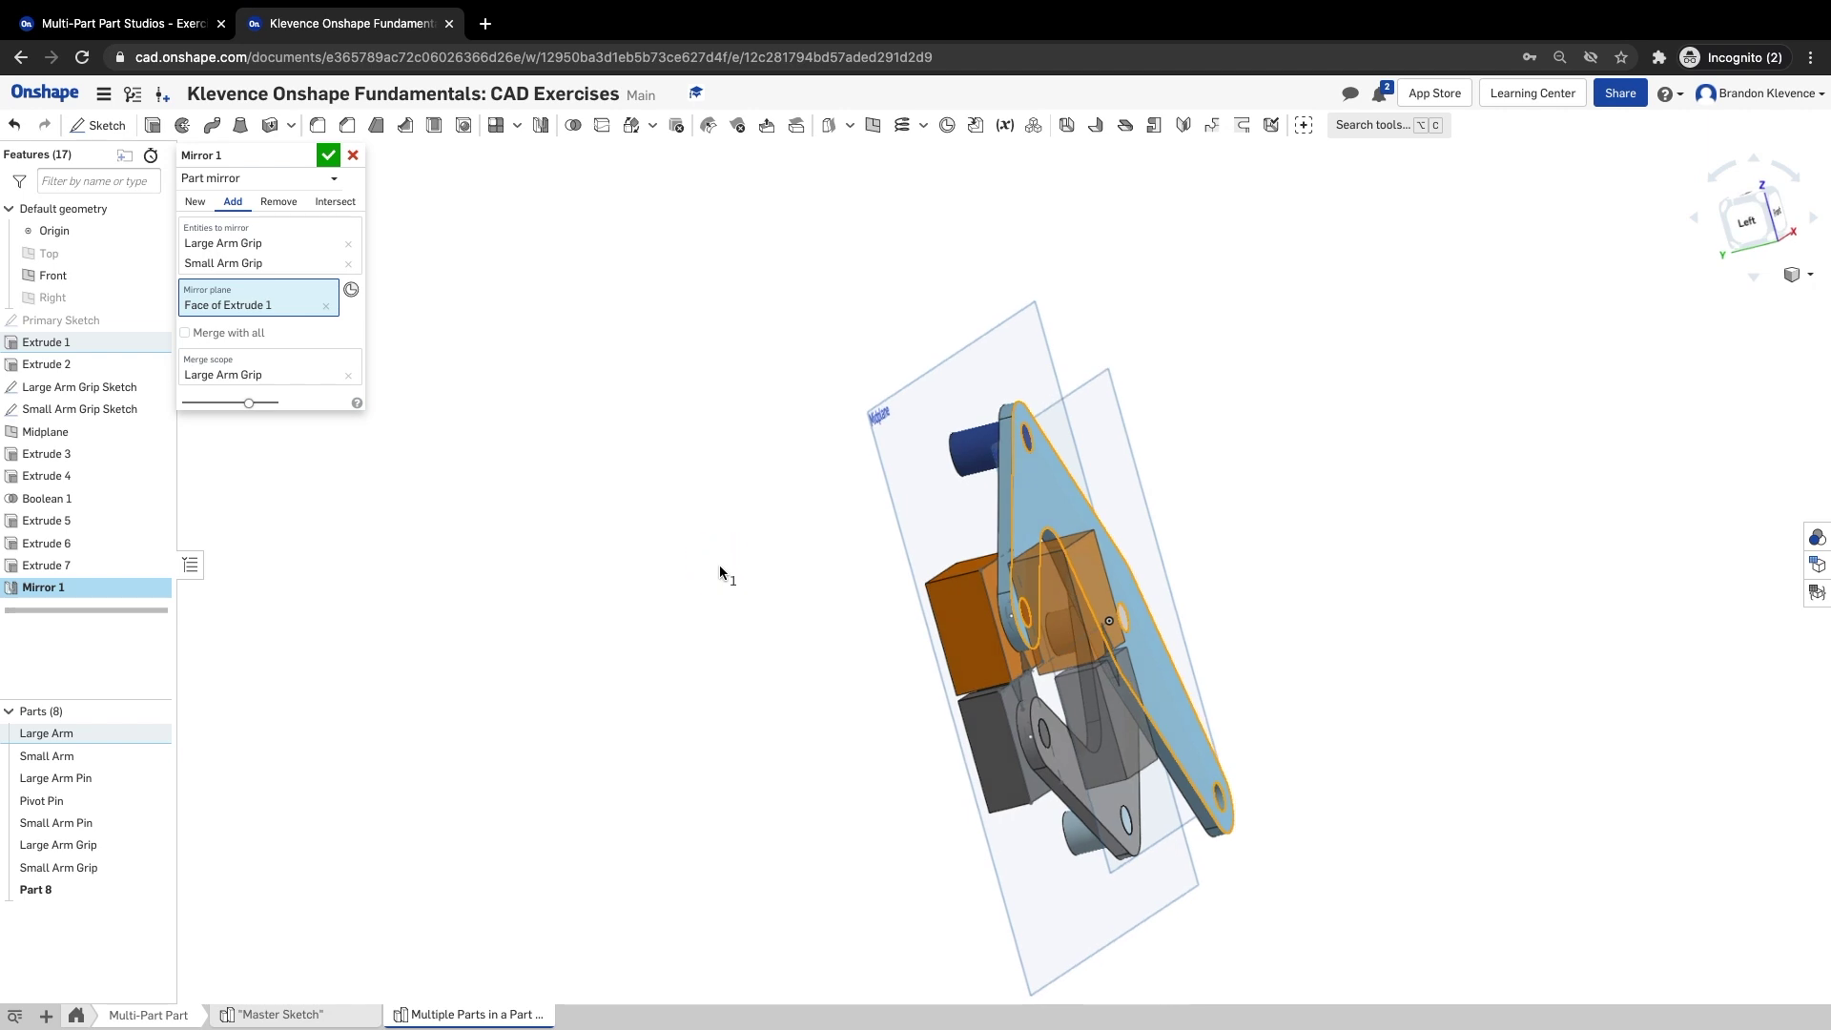
- Examine the indicated mirror plane and mirrored entities in exercise step 16, then return to the part studio
click(176, 23)
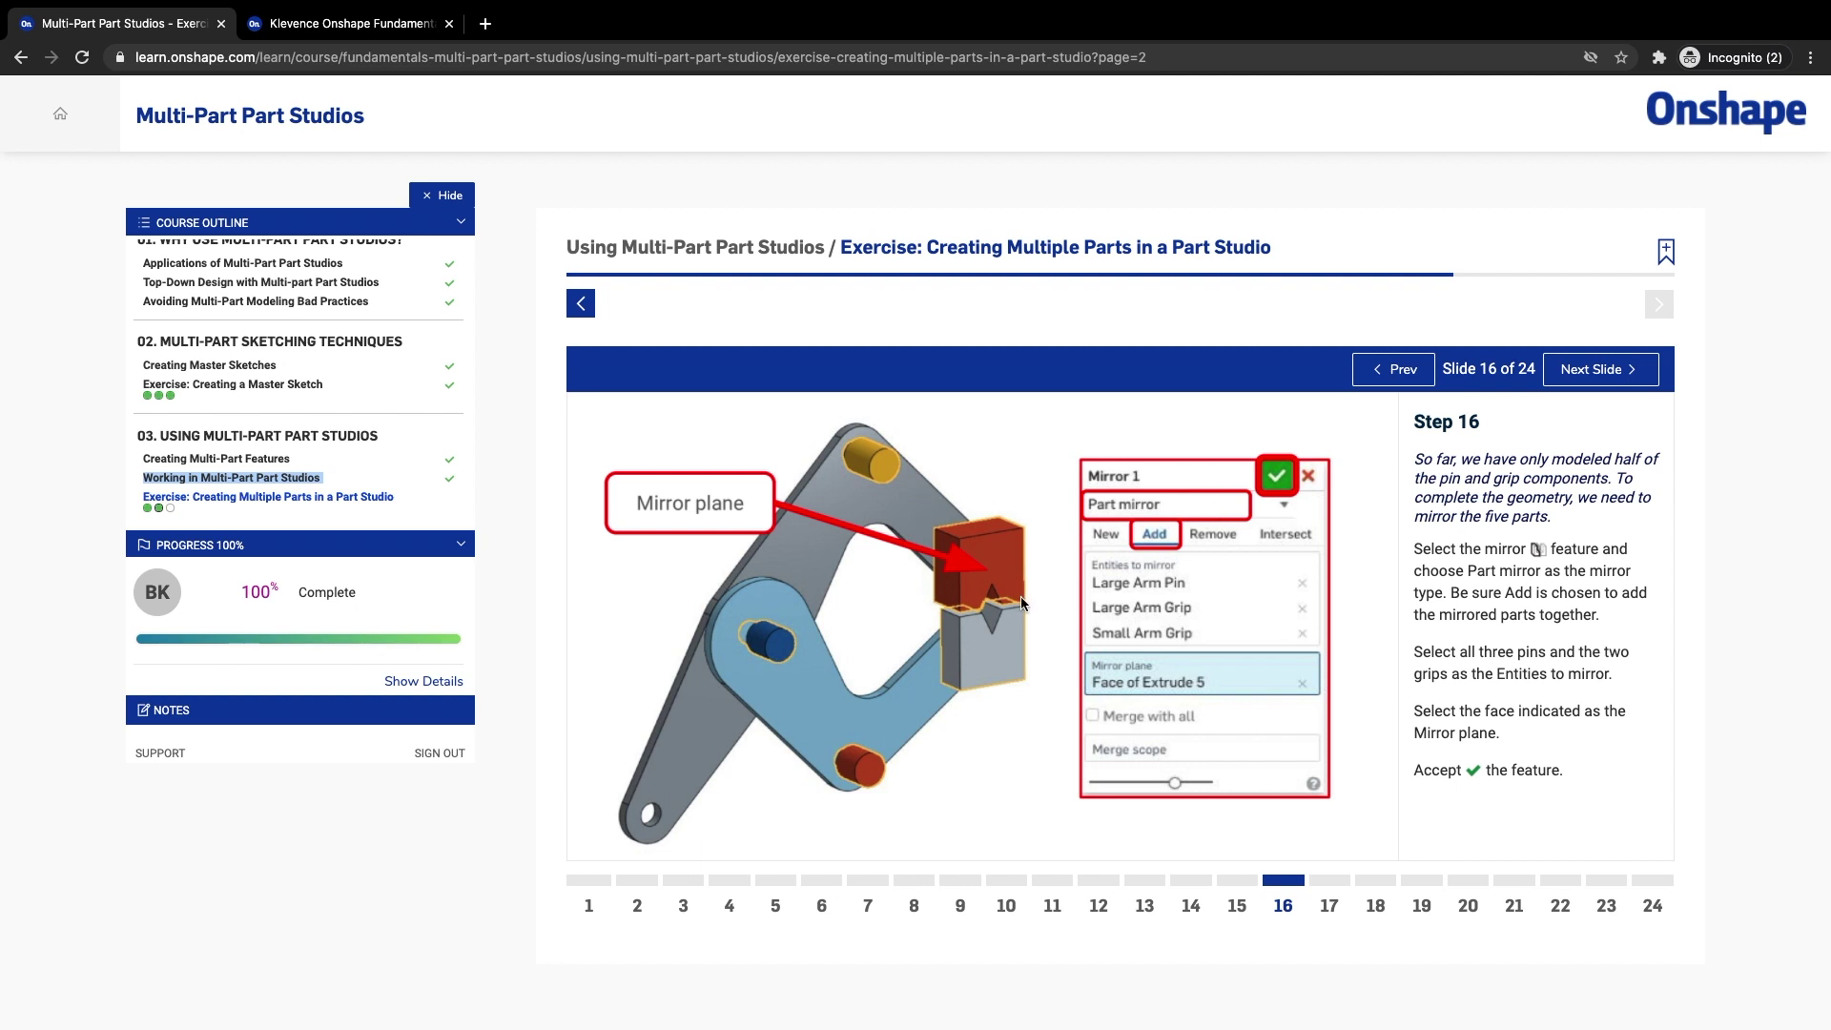
right_click(1003, 753)
click(1049, 739)
right_click(1017, 753)
click(1051, 711)
click(259, 36)
- Add the Pivot Pin, Large Arm Pin and Small Arm Pin to the mirror's entities
click(856, 599)
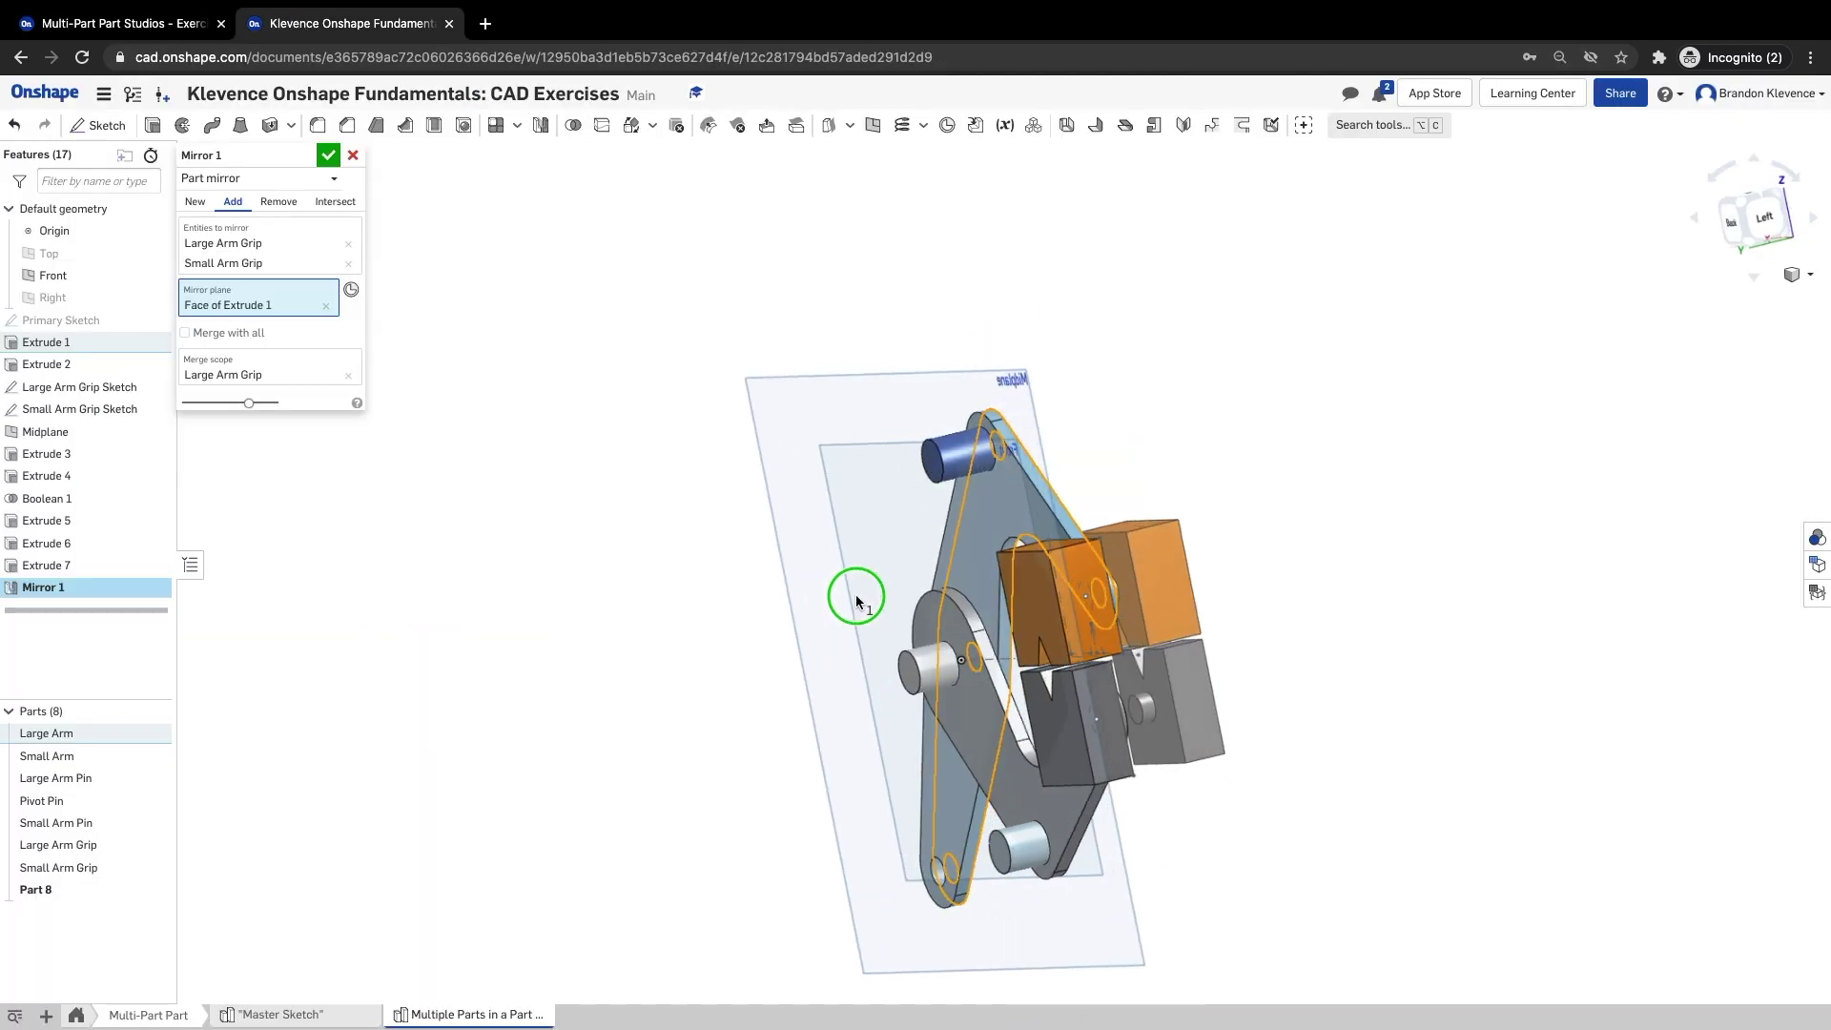
click(246, 237)
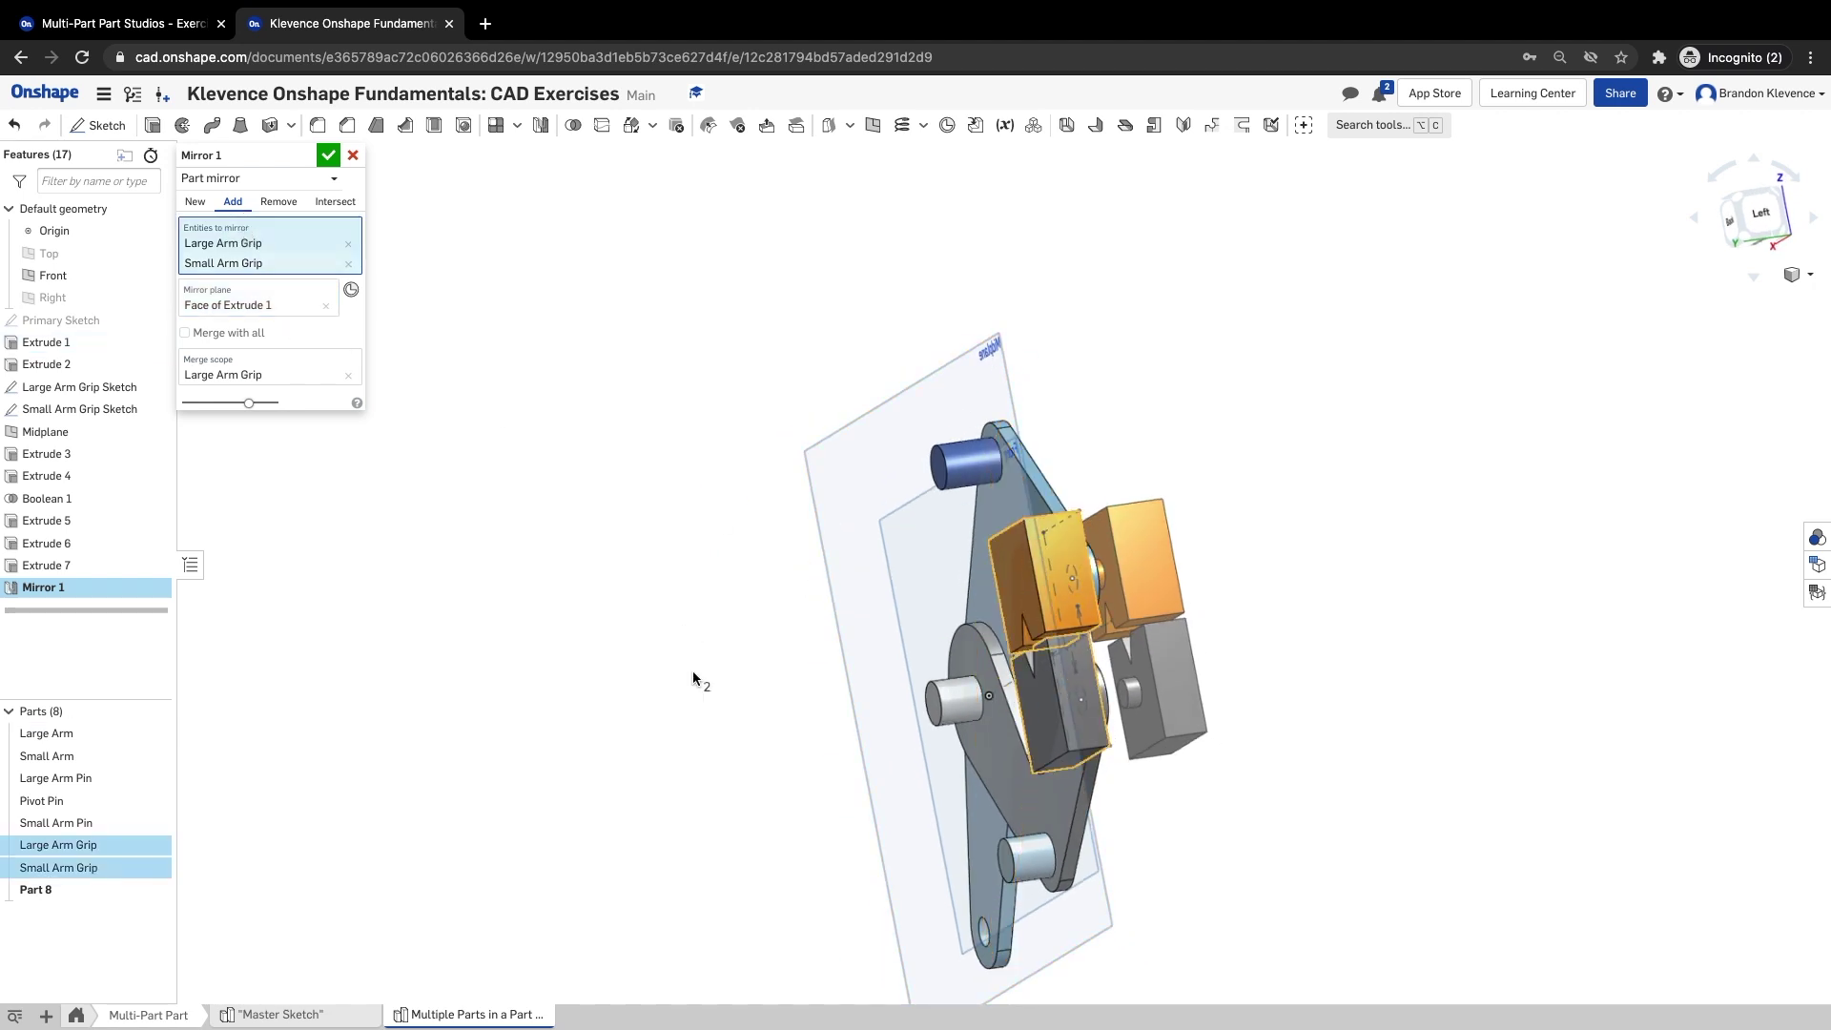
right_drag(694, 673, 763, 685)
click(843, 711)
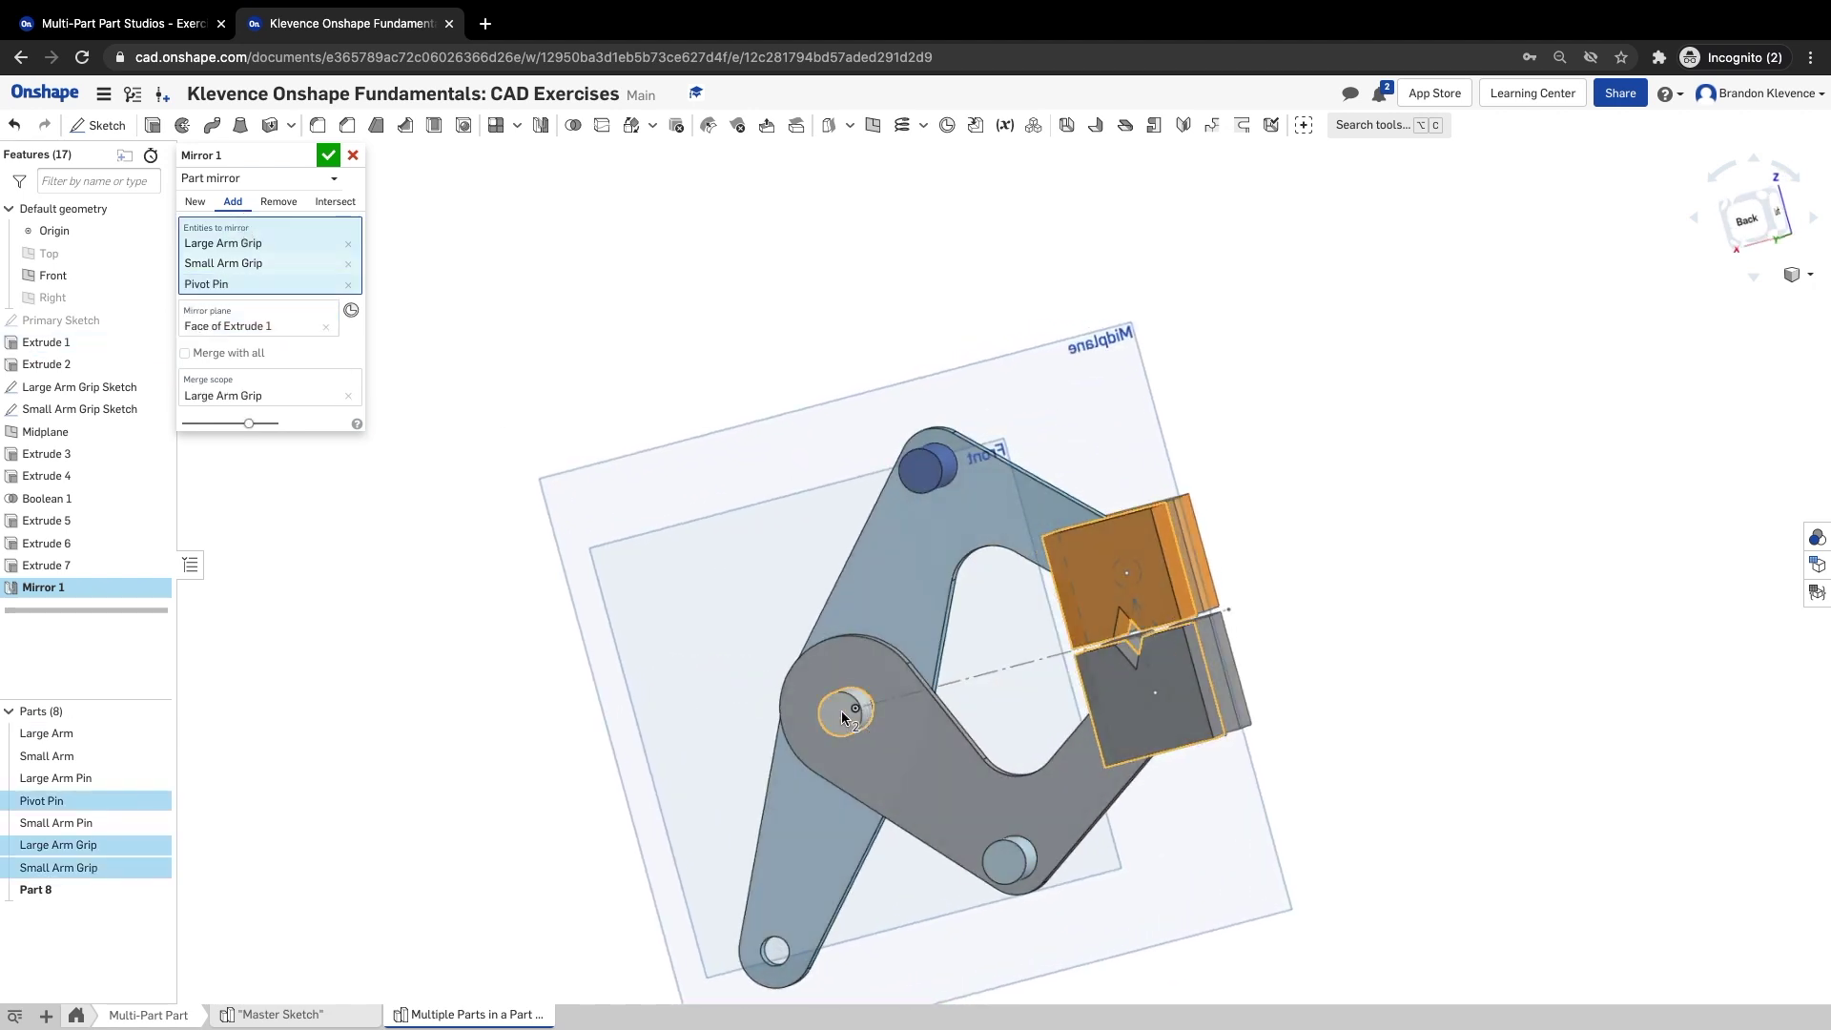
click(923, 480)
click(1002, 856)
right_drag(1423, 701, 1259, 685)
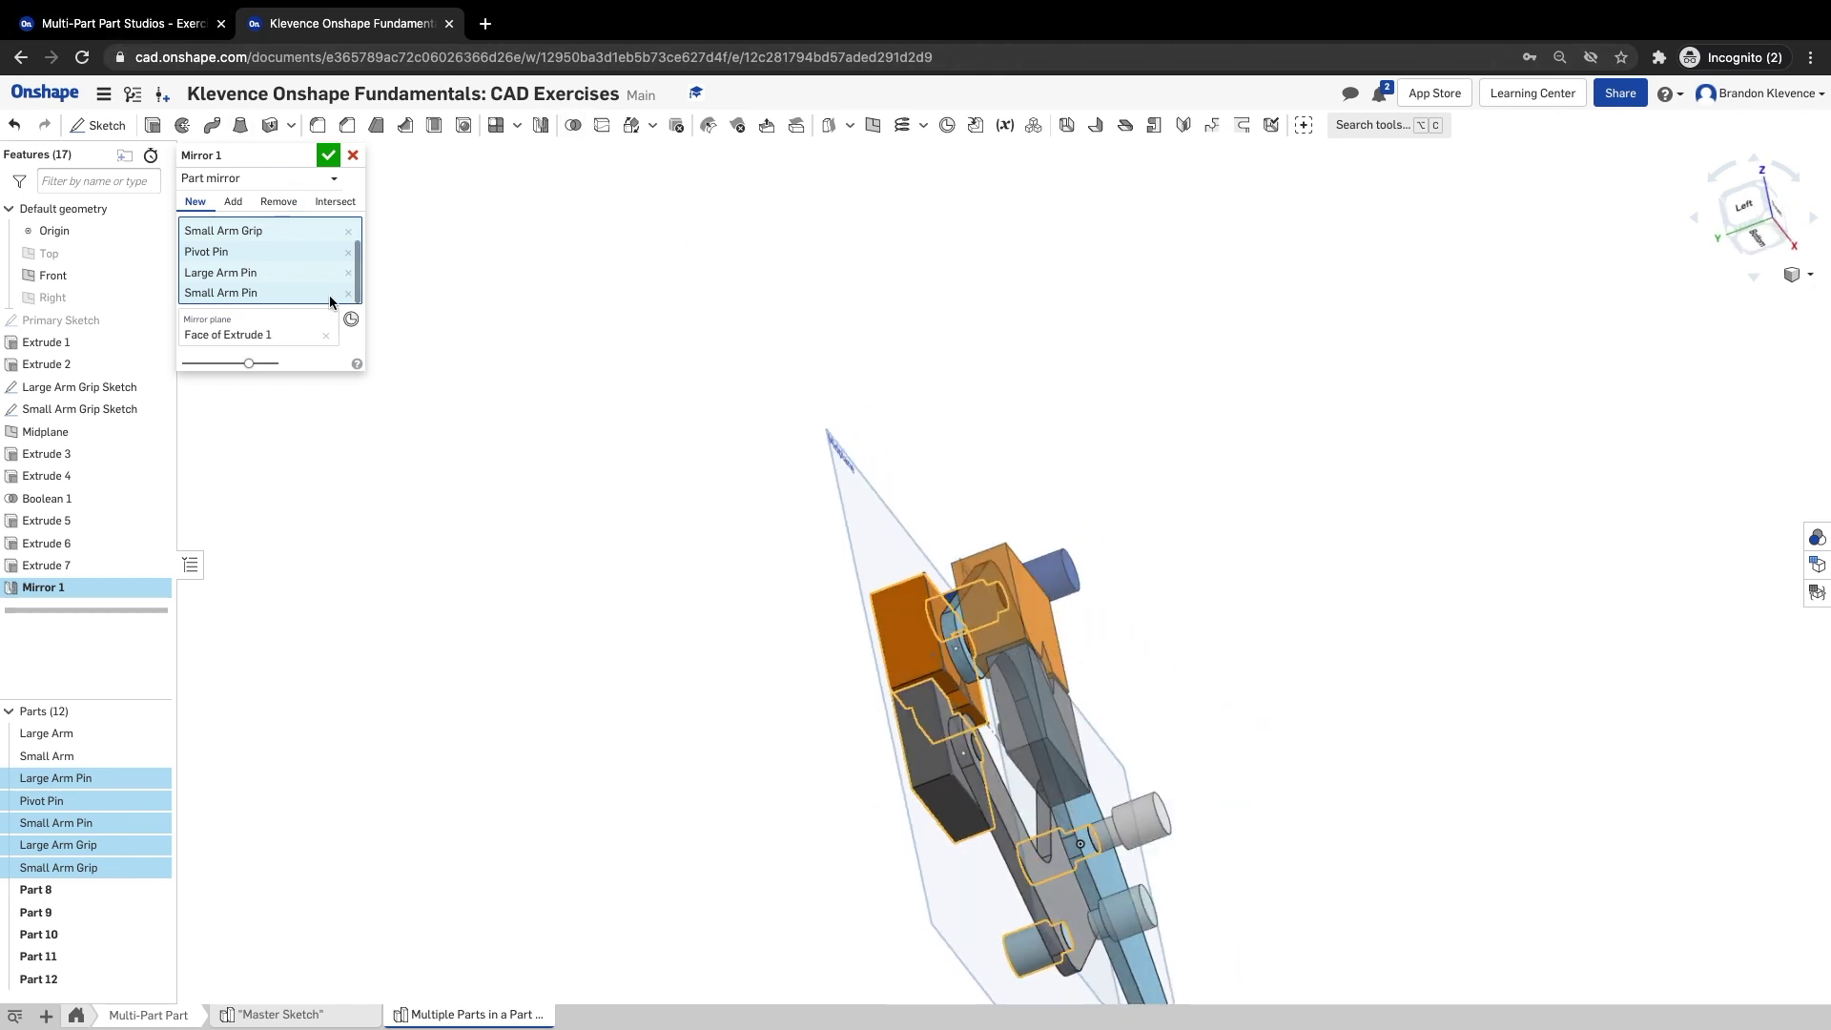
- Clear the mirror plane and try the outer face of the Large Arm as its replacement
click(265, 315)
click(325, 335)
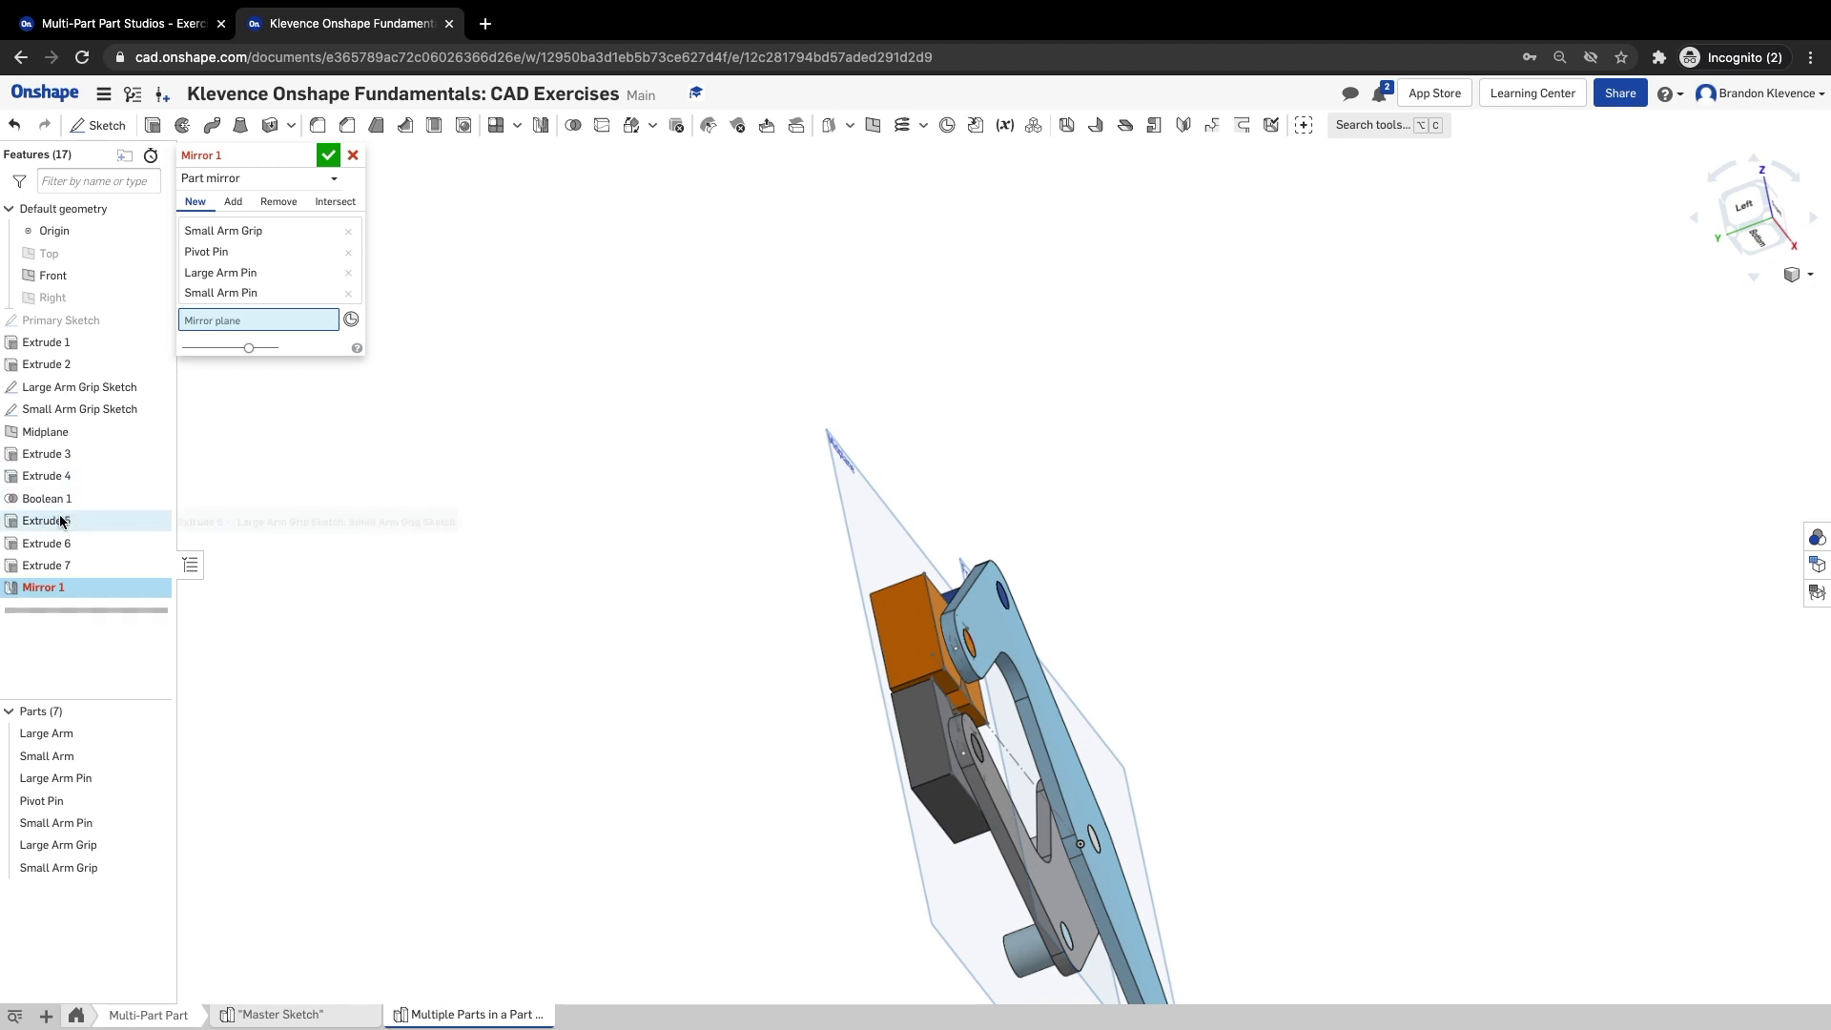
click(1028, 849)
right_drag(1090, 626, 1056, 665)
click(1080, 613)
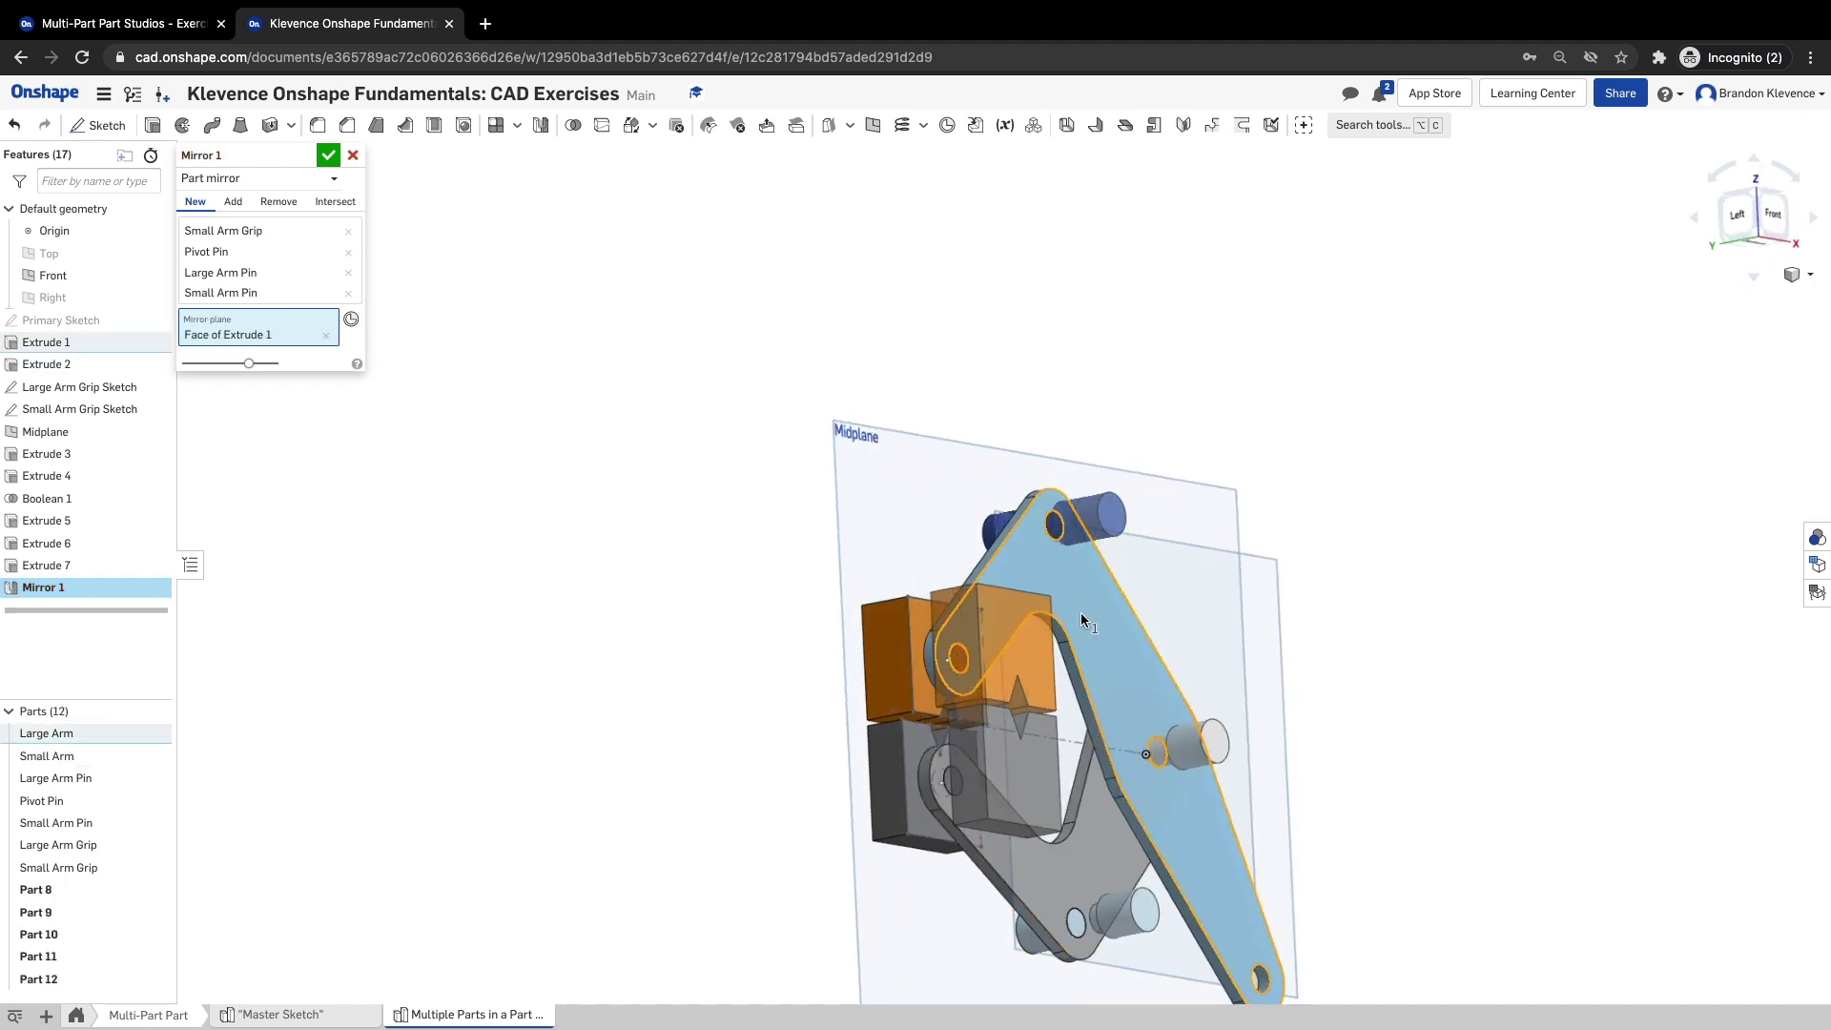
click(1196, 620)
right_drag(1195, 620, 1222, 613)
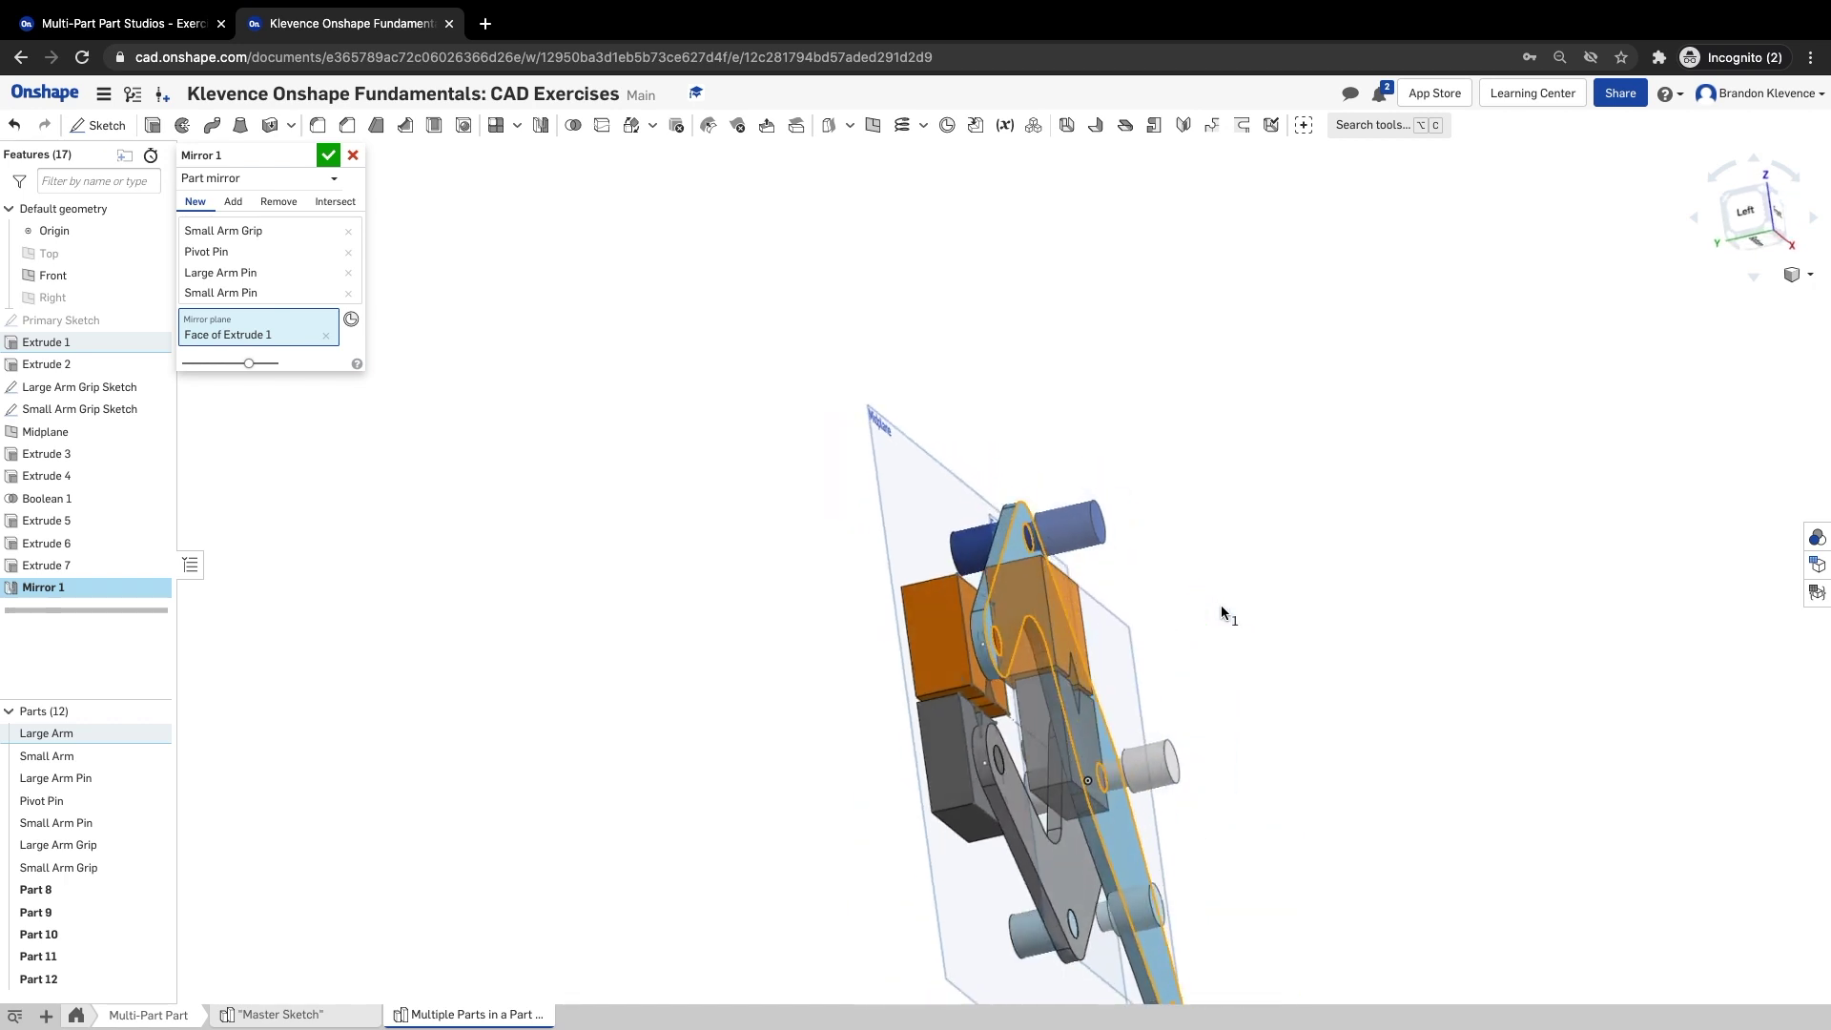
- Try the Small Arm Grip Sketch and Large Arm Grip Sketch faces at the grips in turn as the mirror plane
click(968, 717)
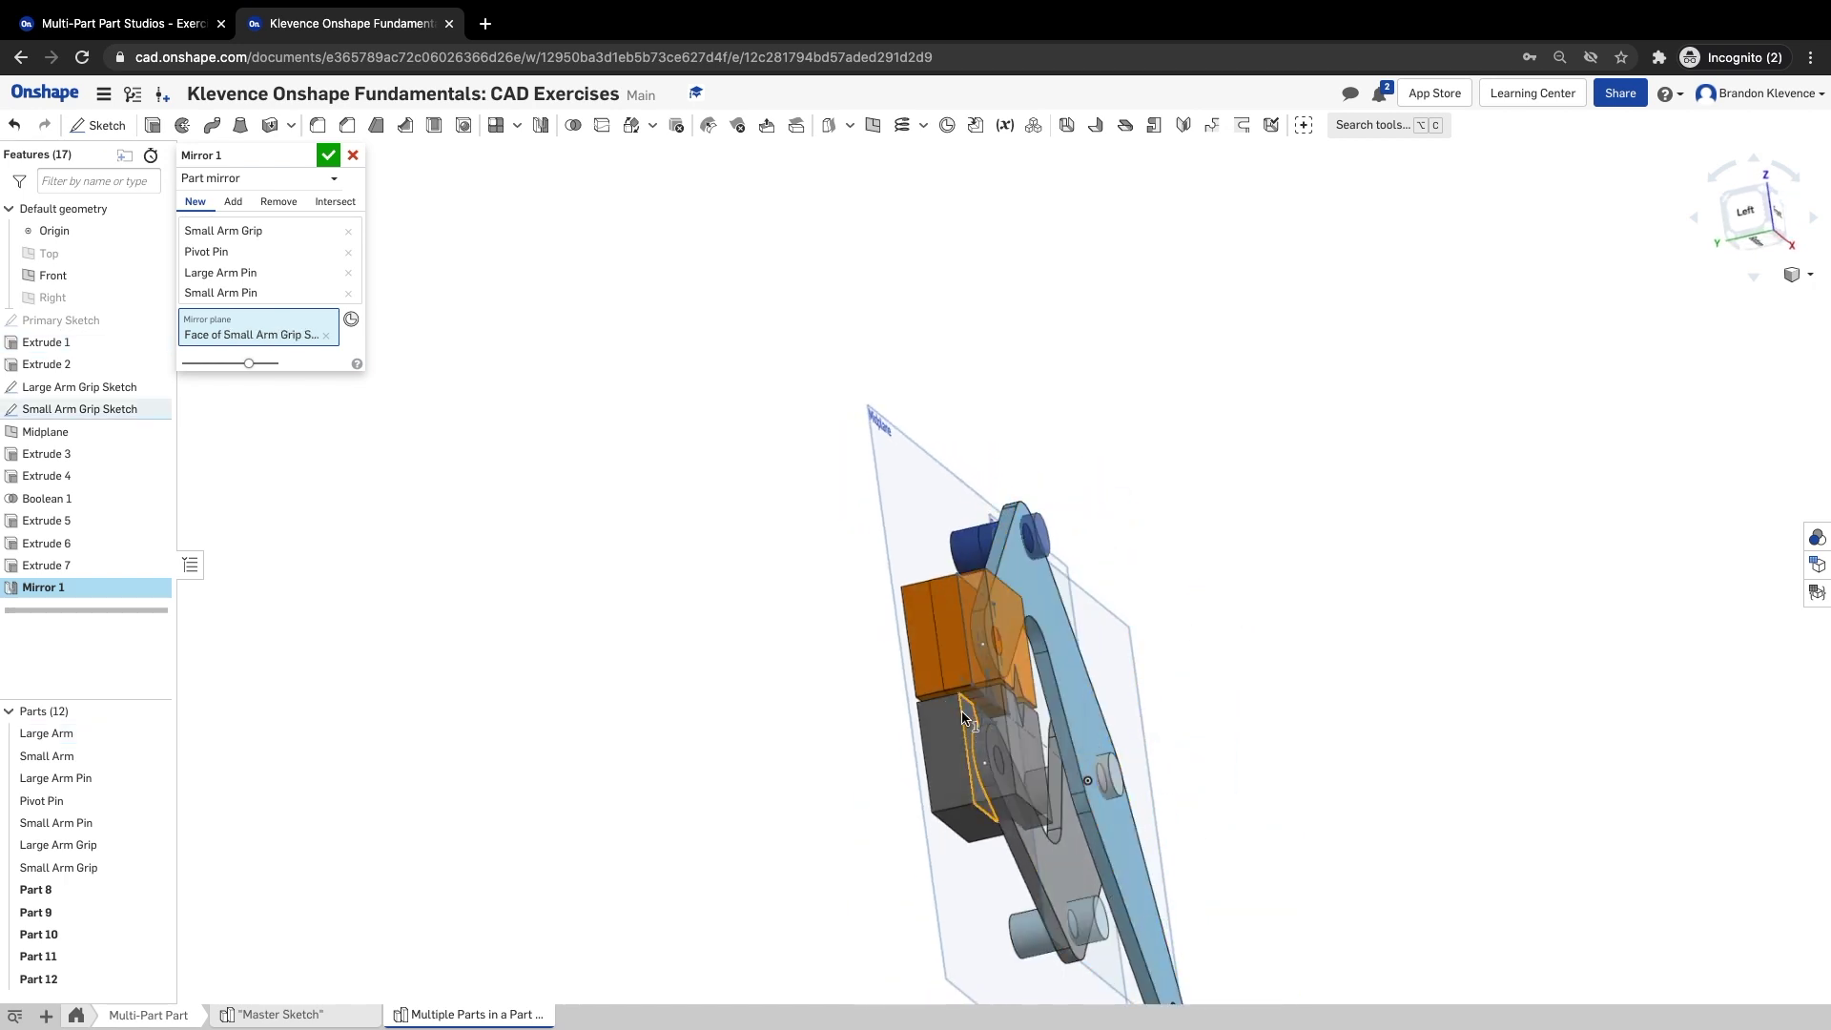
click(963, 680)
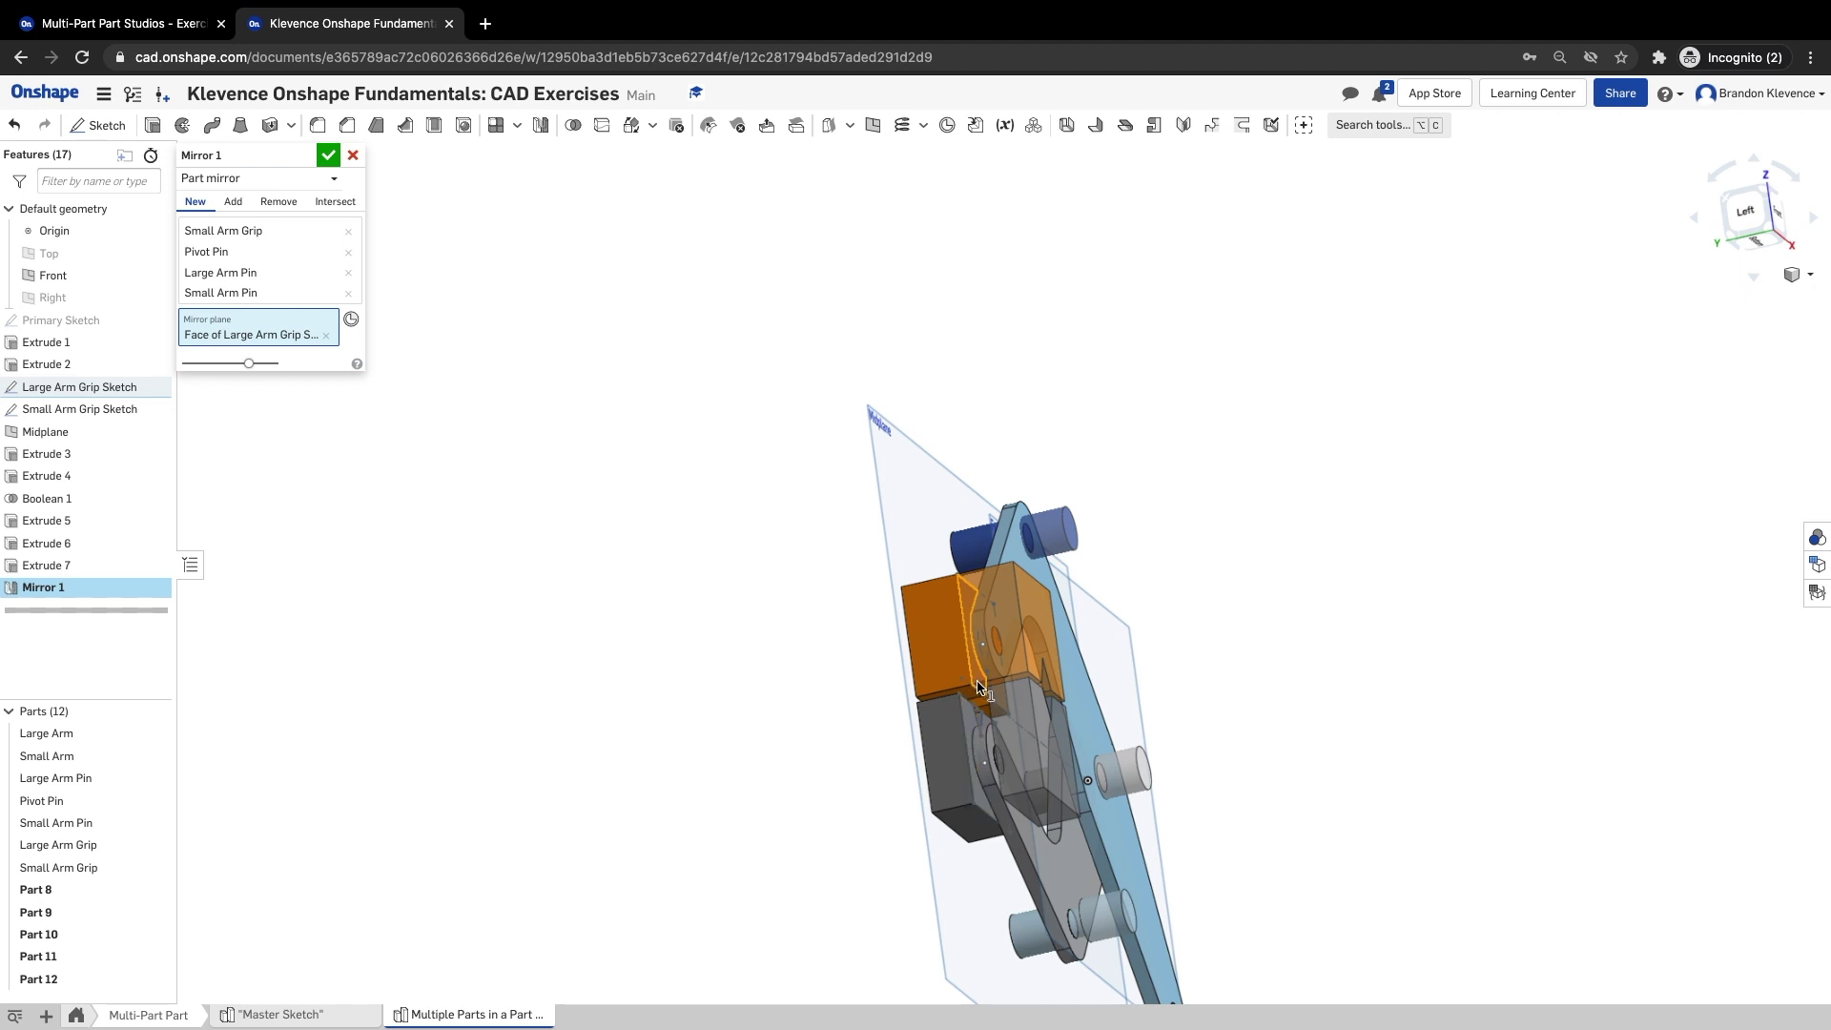
mouse_move(793, 677)
right_down()
mouse_move(826, 694)
mouse_move(805, 728)
right_up()
click(967, 786)
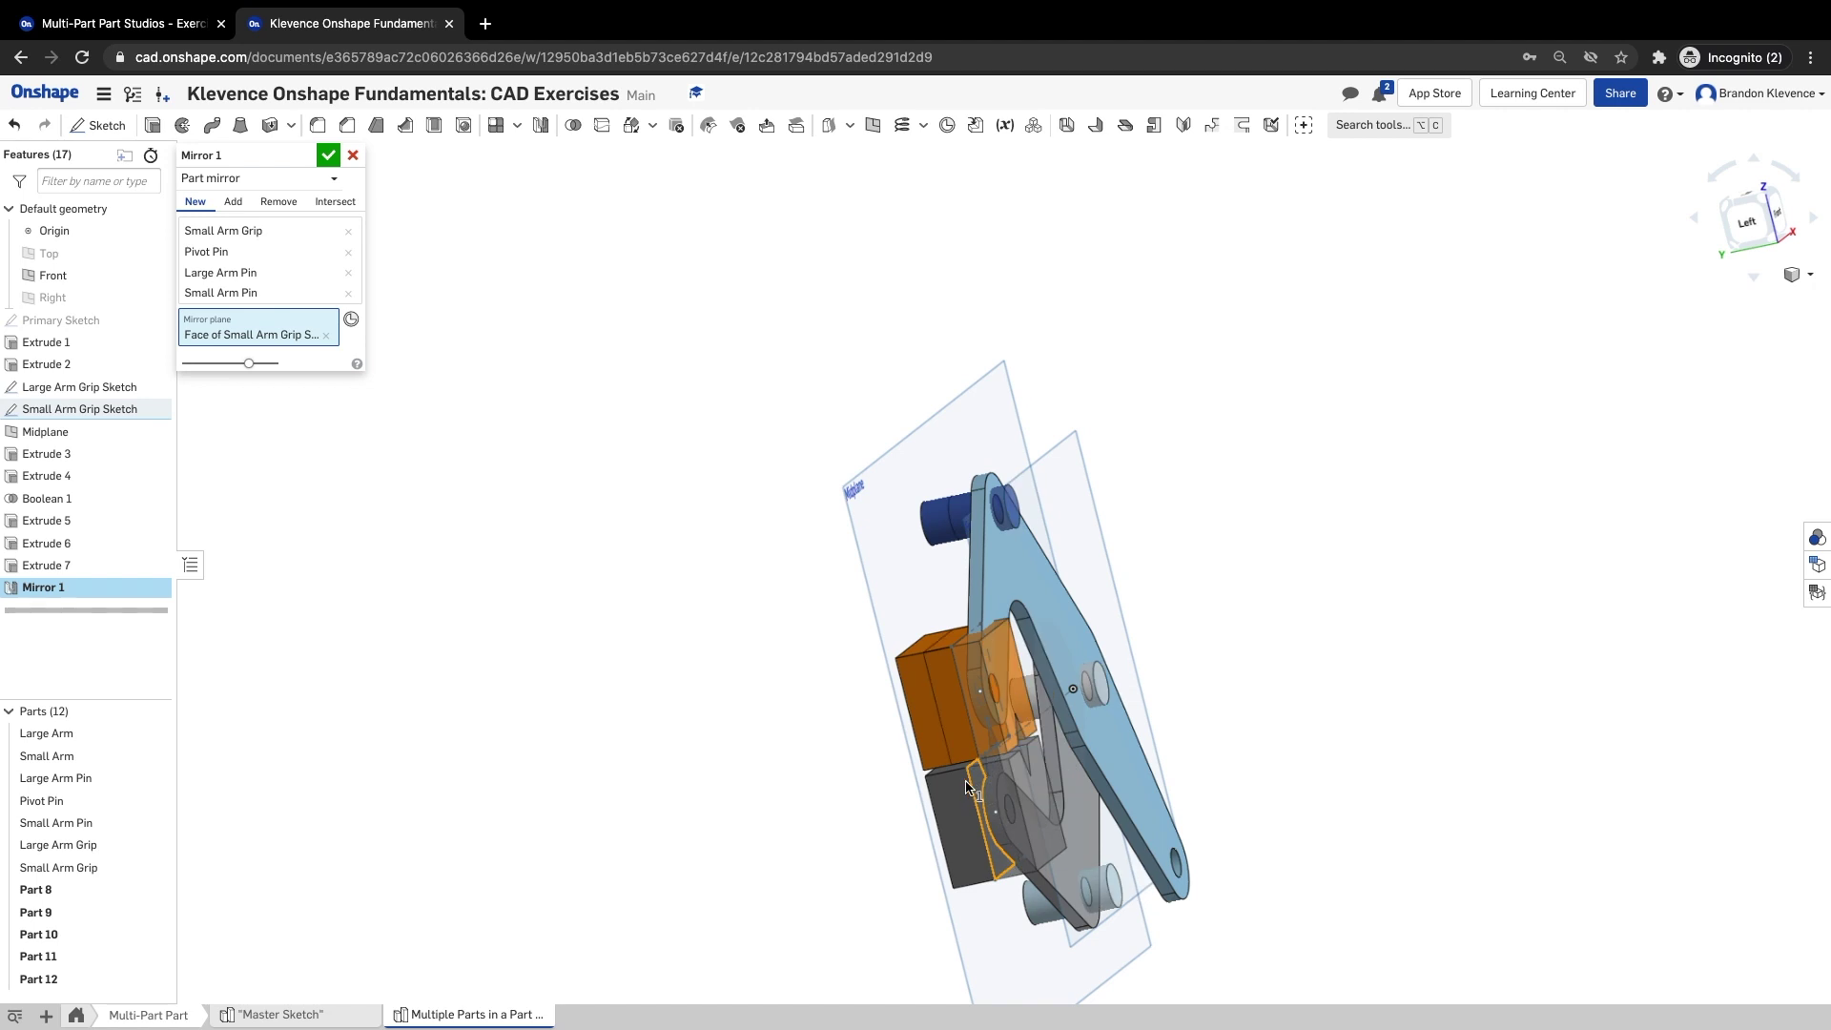
right_drag(790, 822, 822, 826)
right_drag(844, 854, 805, 879)
click(997, 809)
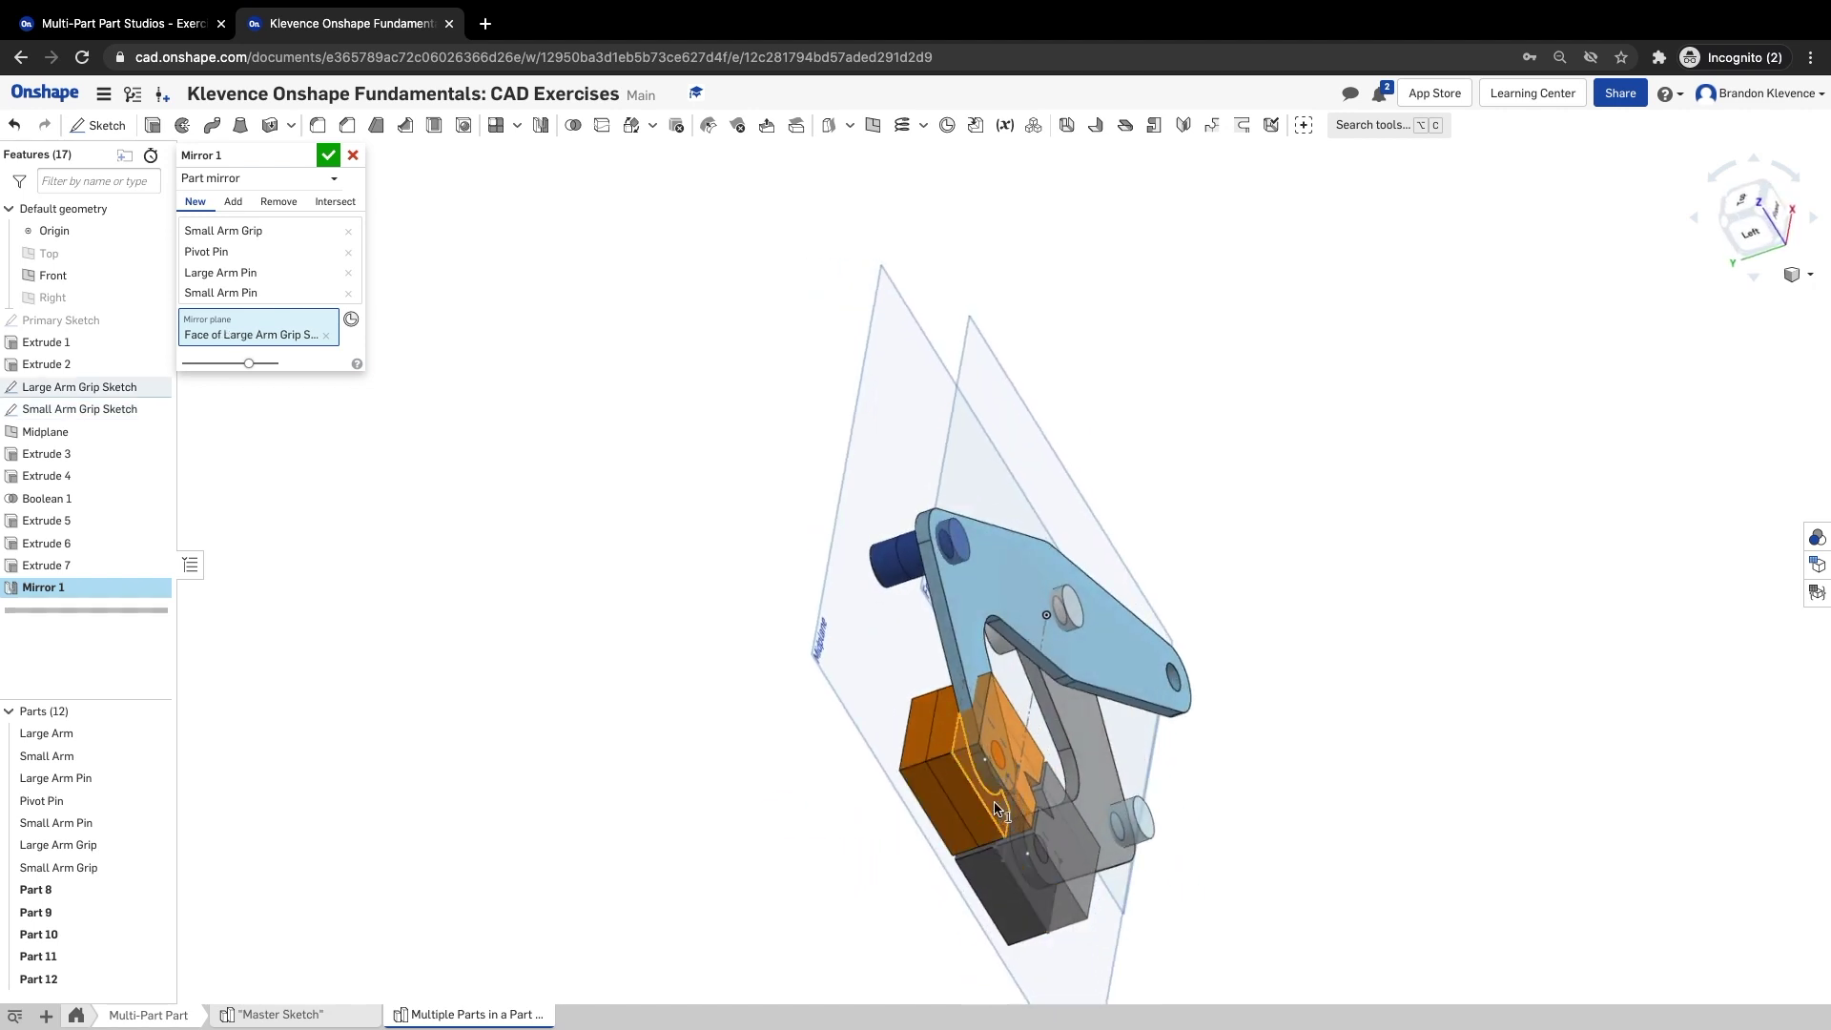
- Set the mirror plane to the Small Arm Grip Sketch face that follows the Small Arm's outline
mouse_move(785, 760)
right_down()
mouse_move(798, 728)
mouse_move(771, 717)
mouse_move(810, 634)
mouse_move(1157, 834)
right_up()
click(1125, 832)
right_drag(1294, 490, 1218, 587)
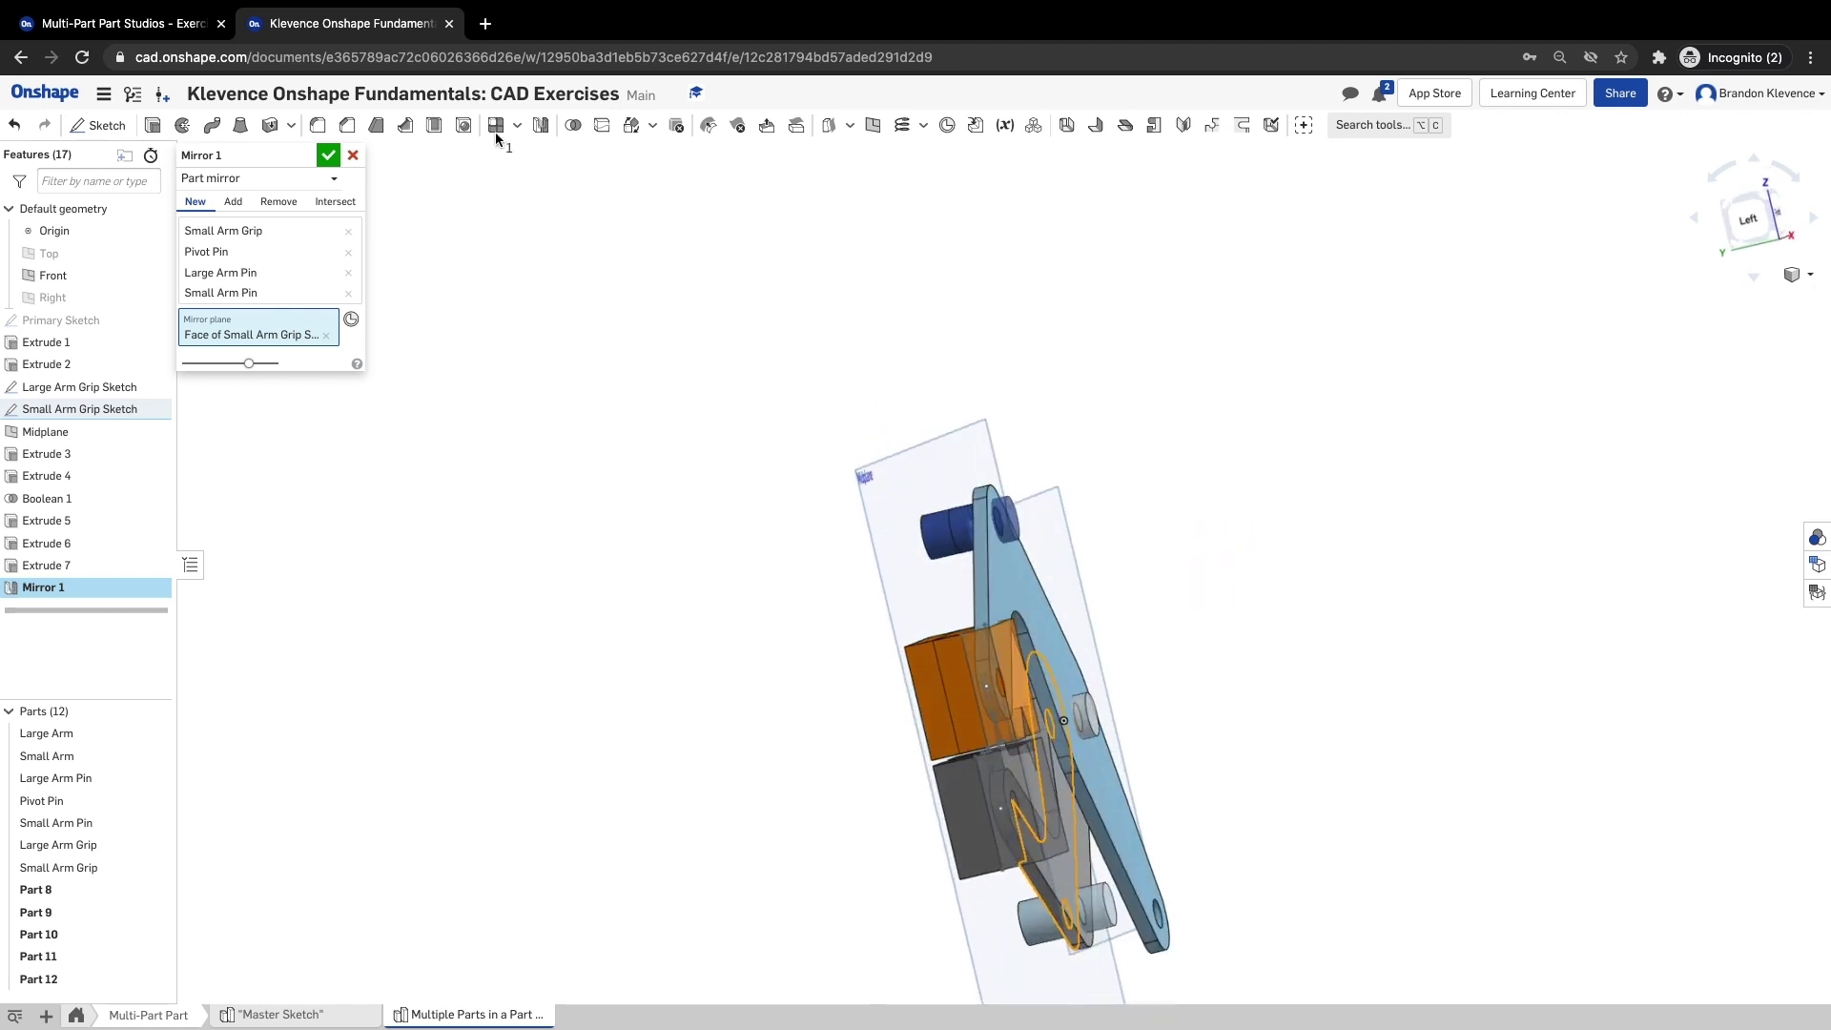
- Review exercise steps 15 and 16 on the course page and compare their mirror plane and settings with the part studio's mirror
click(120, 23)
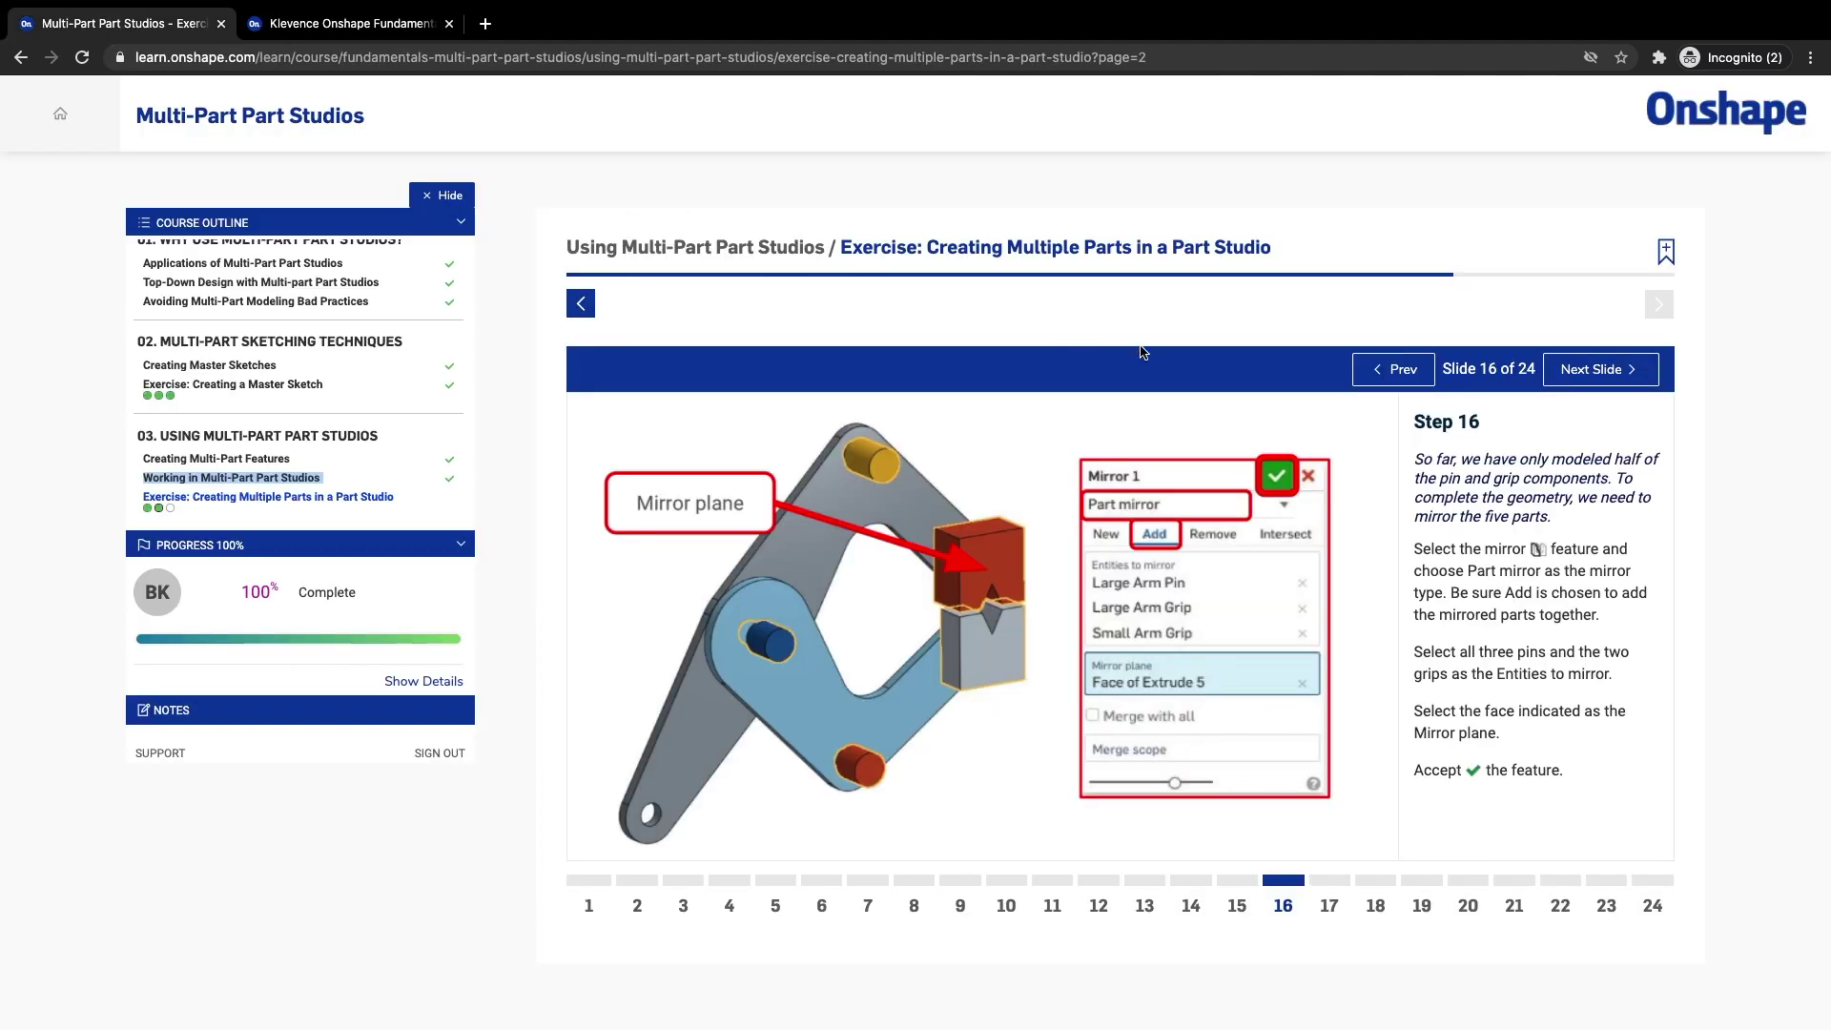
click(1388, 372)
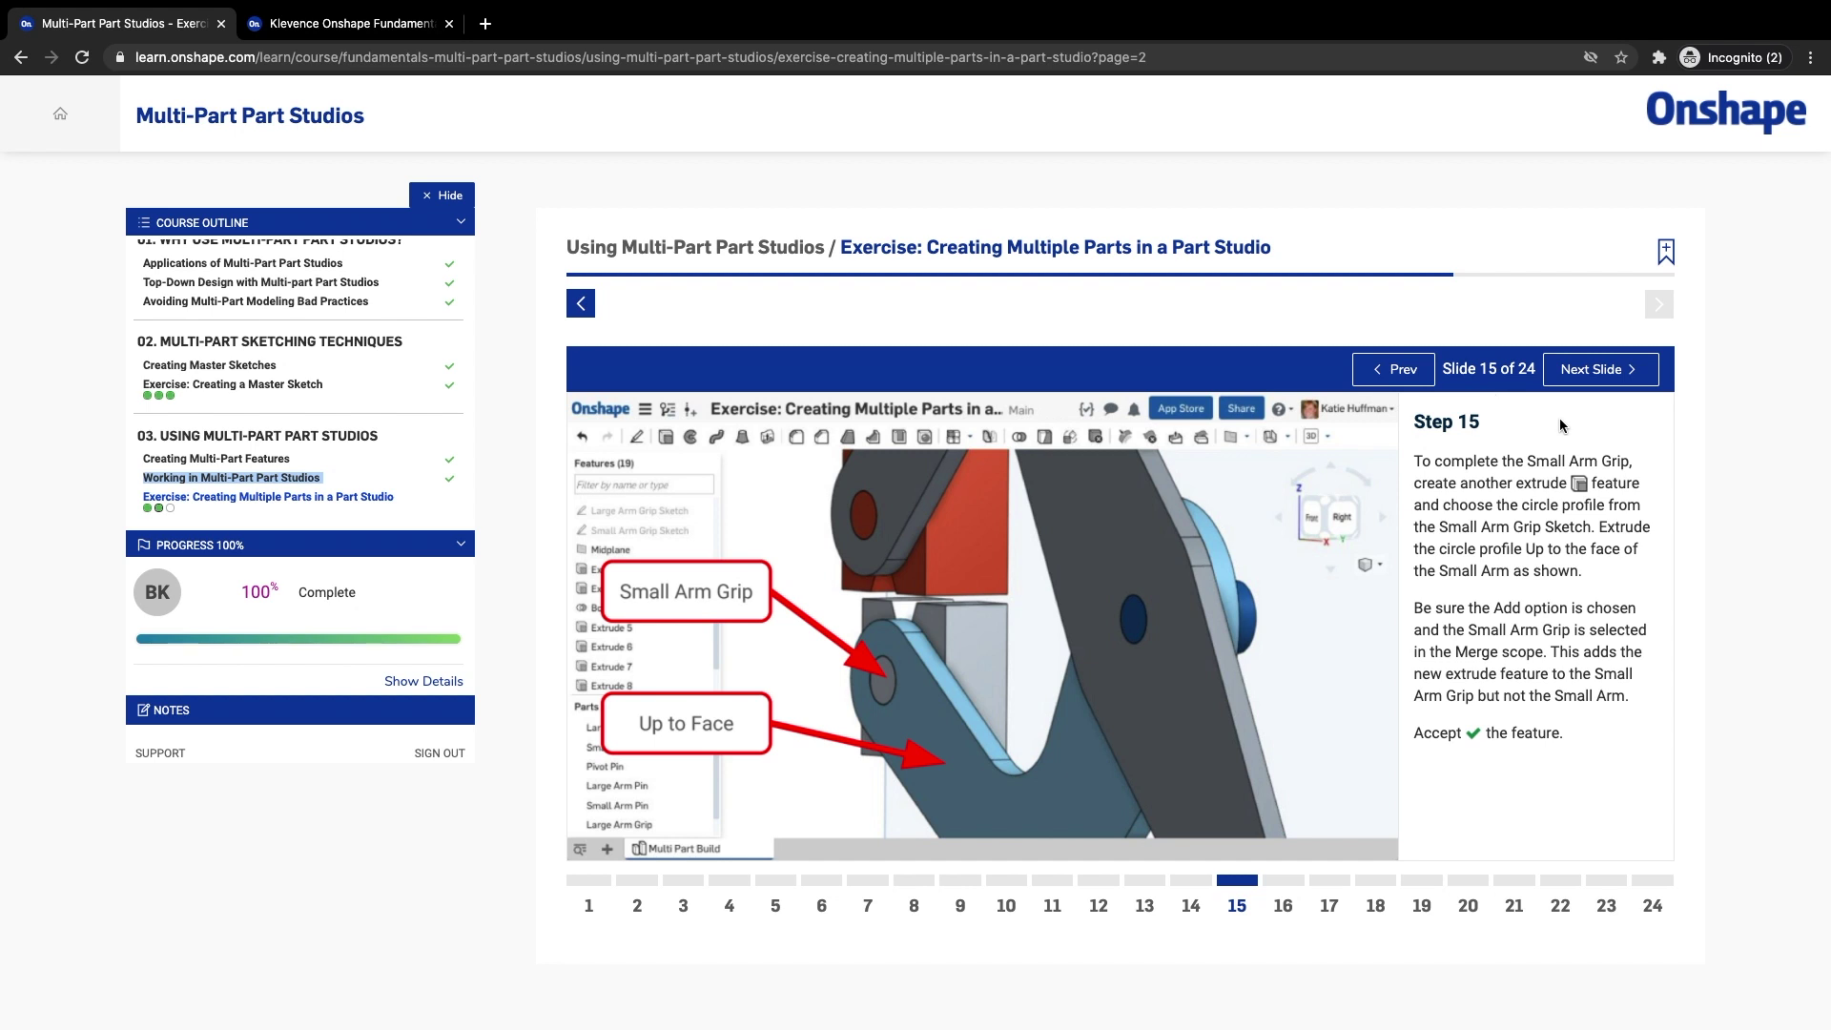
click(1573, 368)
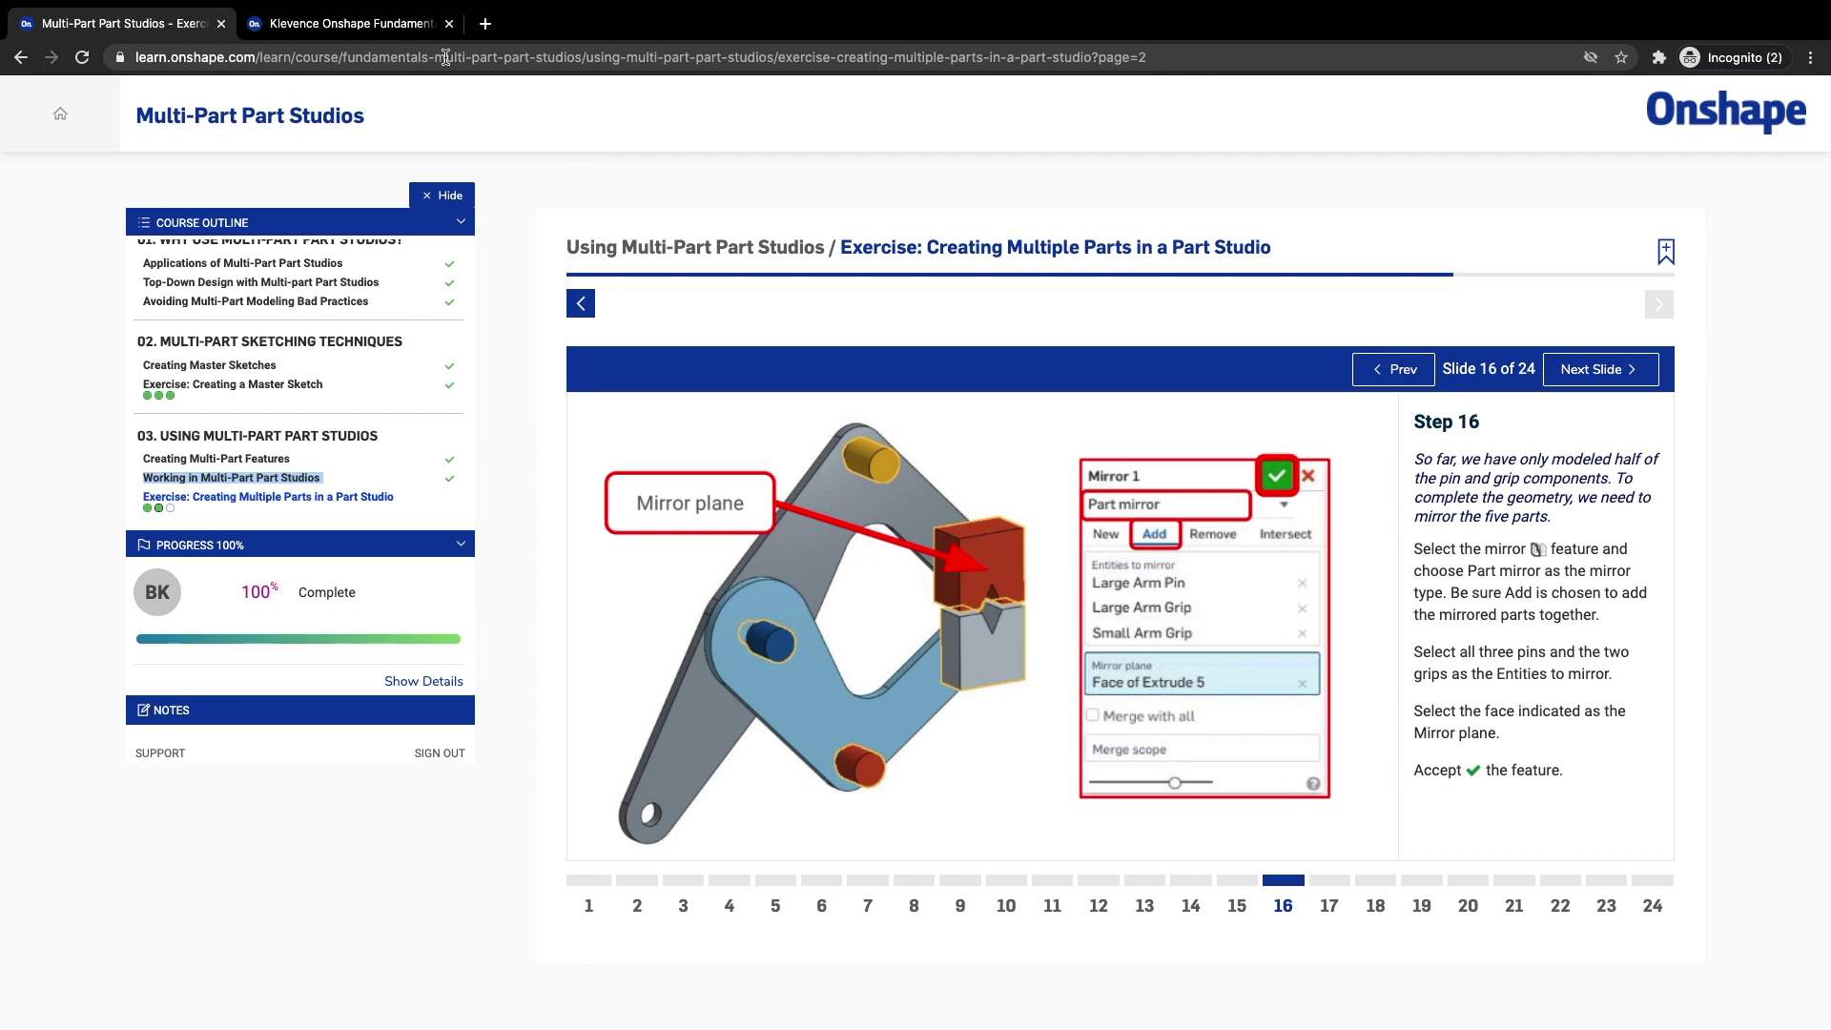
click(396, 24)
mouse_move(596, 458)
right_down()
mouse_move(474, 449)
mouse_move(591, 453)
right_up()
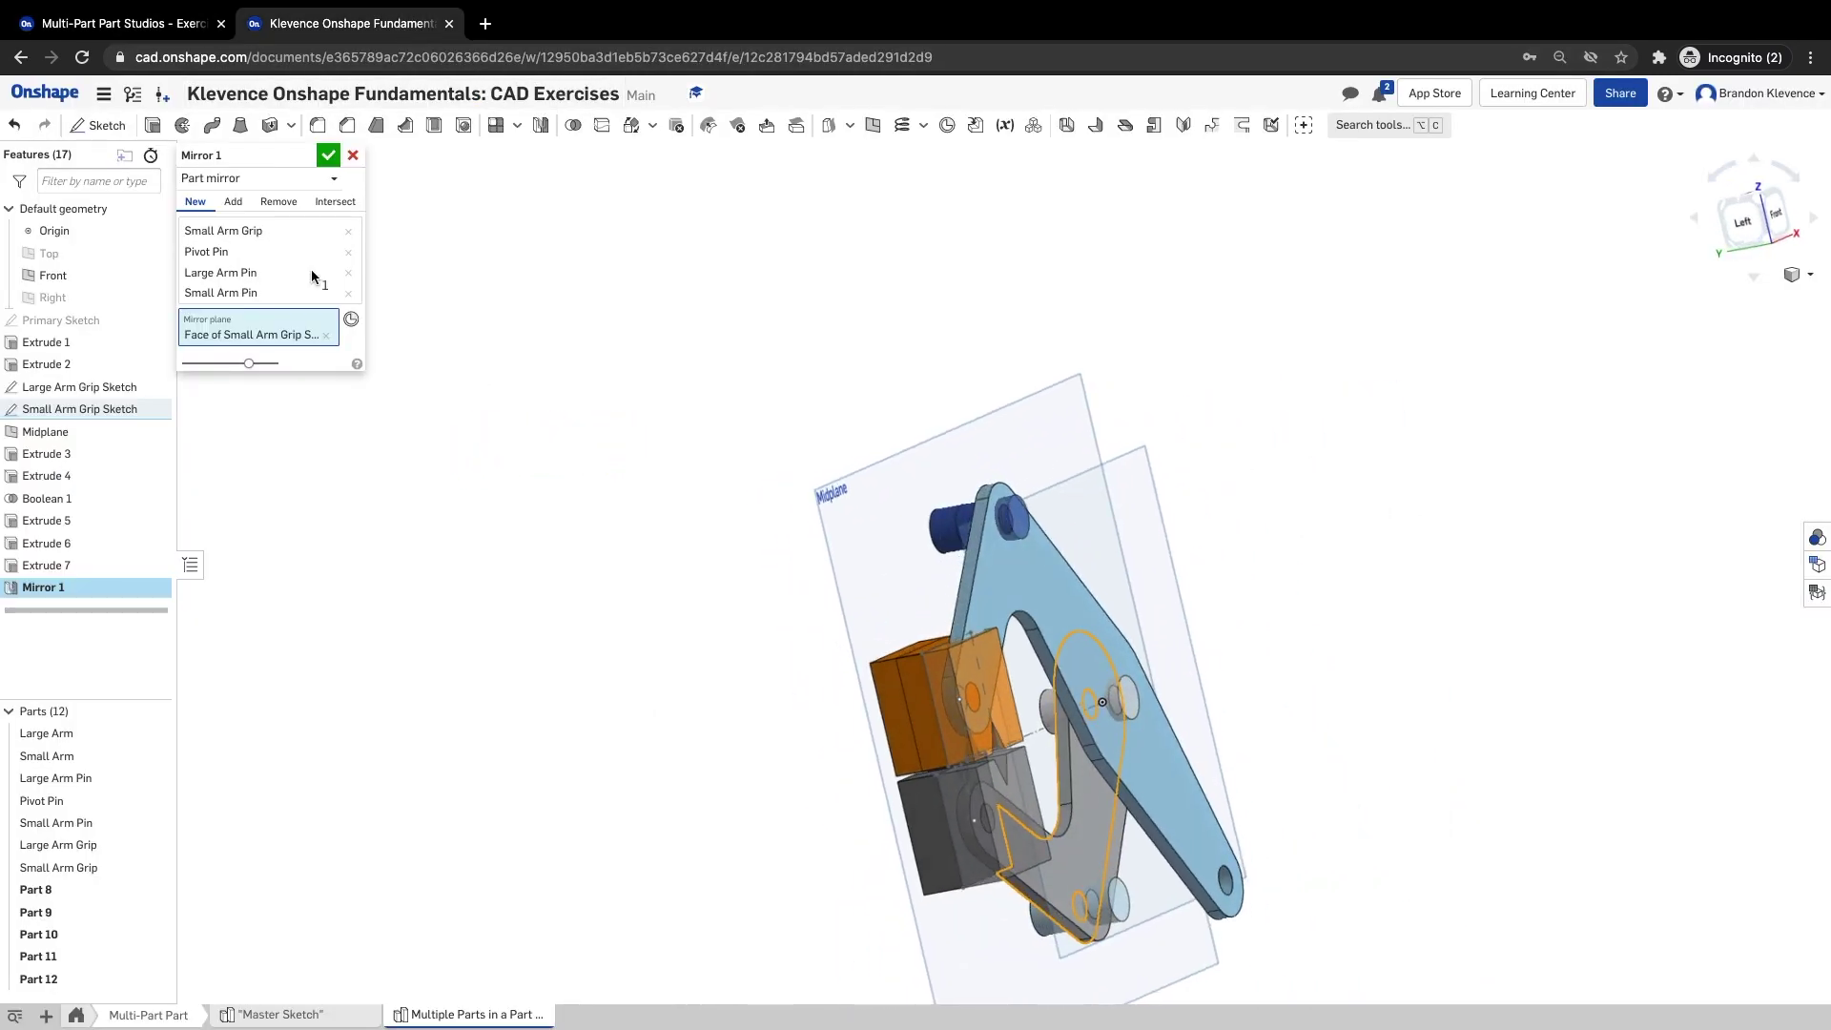
click(124, 23)
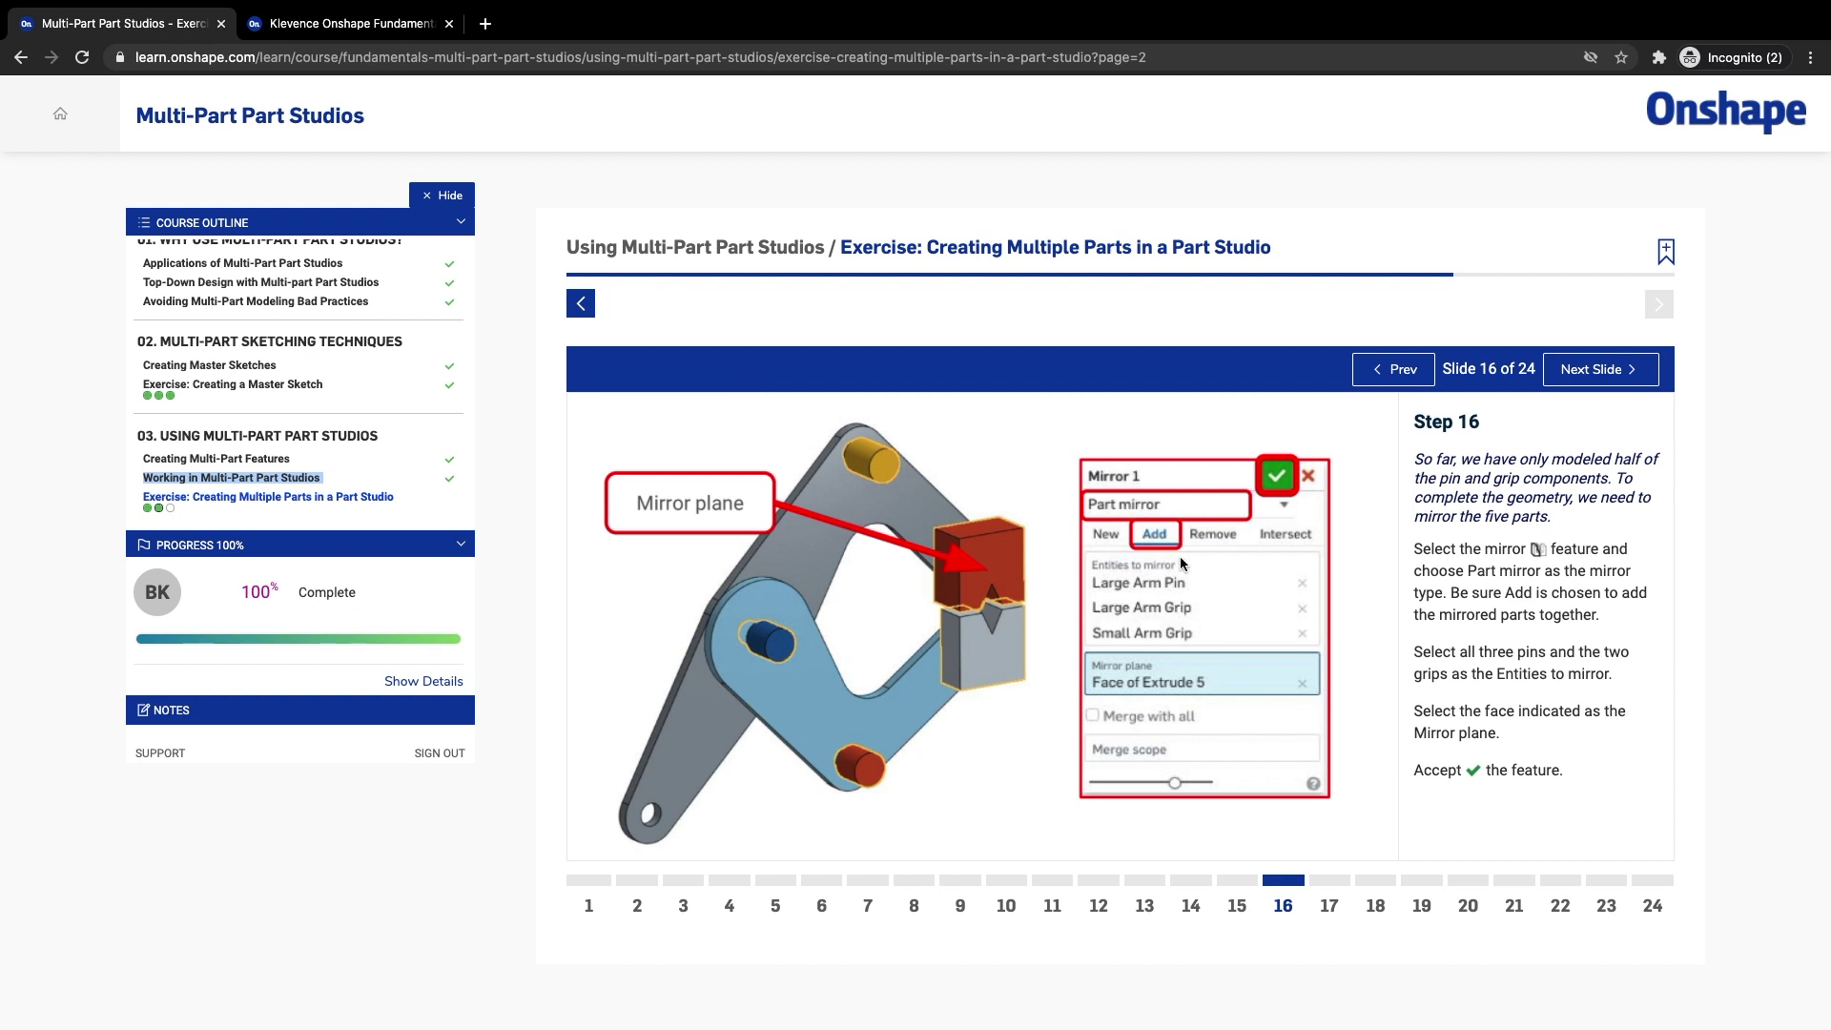